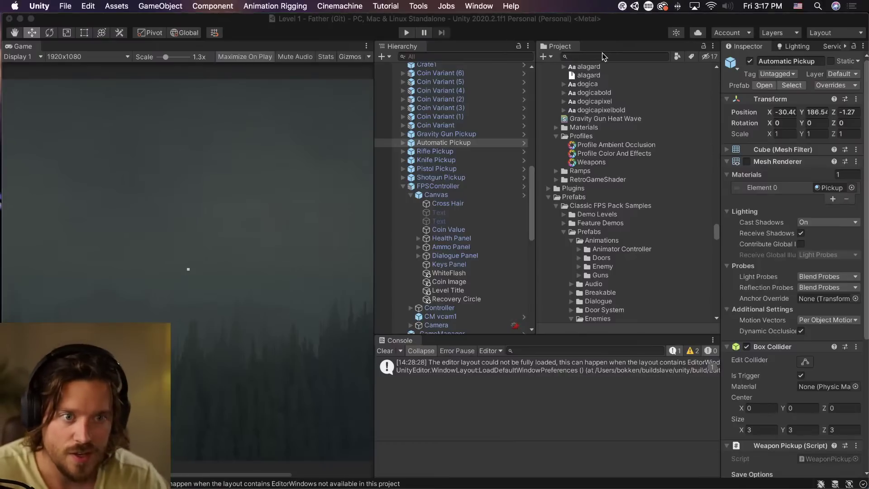
Play-test the level by walking through the forest and firing the rifle once, and stop play mode.
click(197, 20)
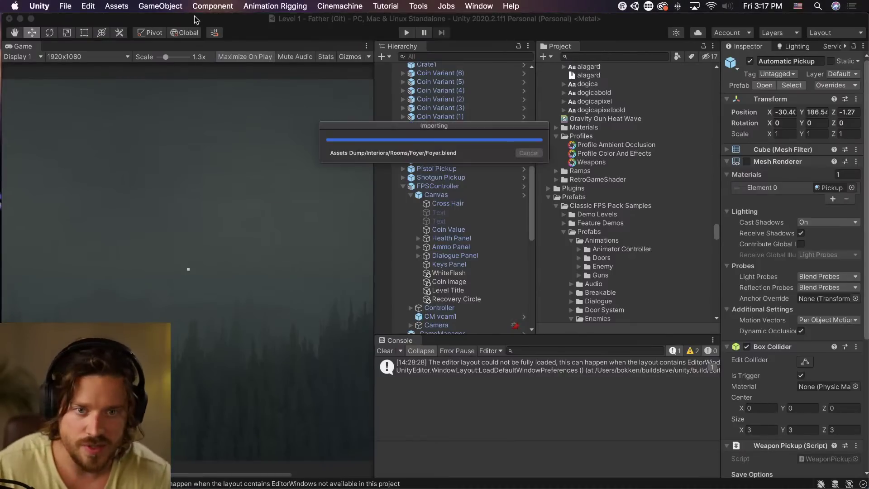
click(471, 187)
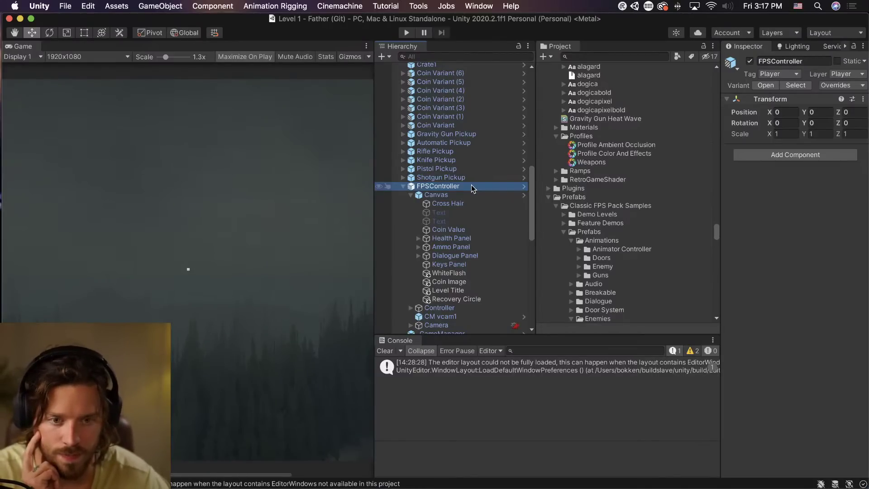
click(473, 178)
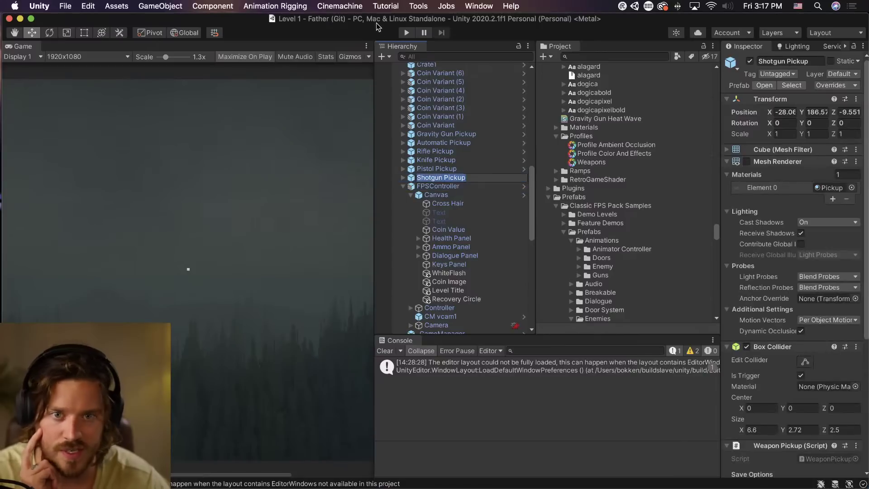
click(407, 33)
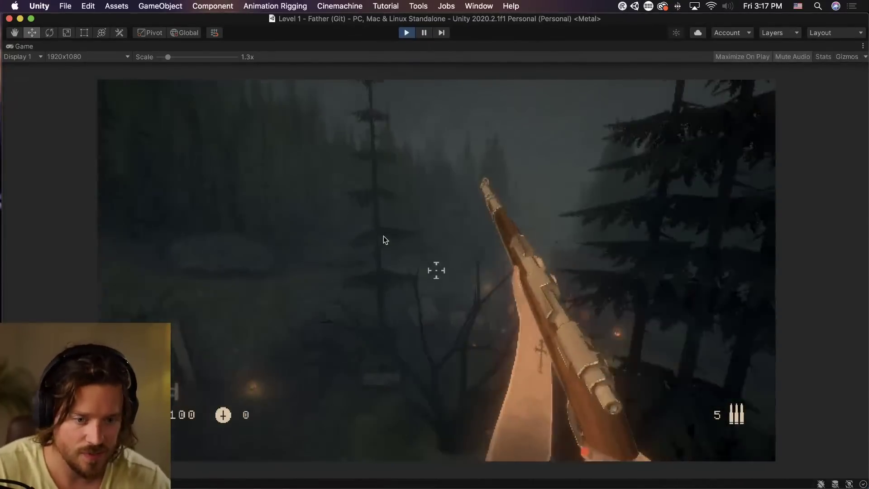
key(w)
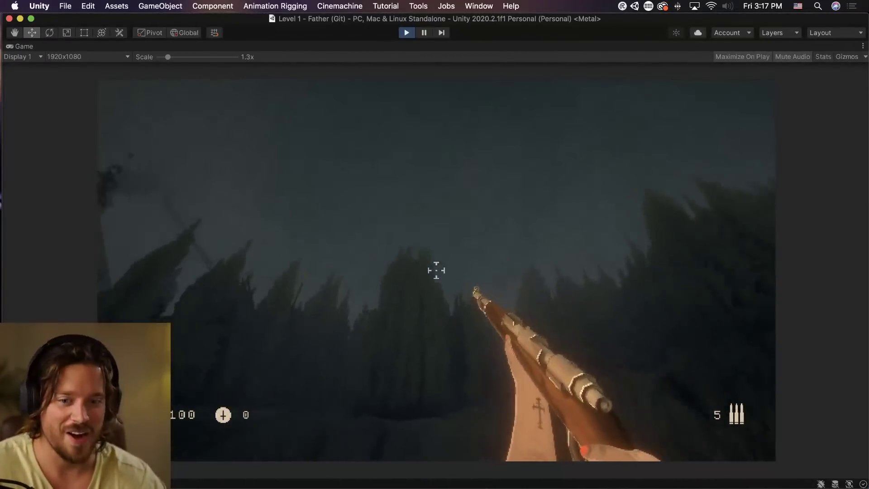
key(w)
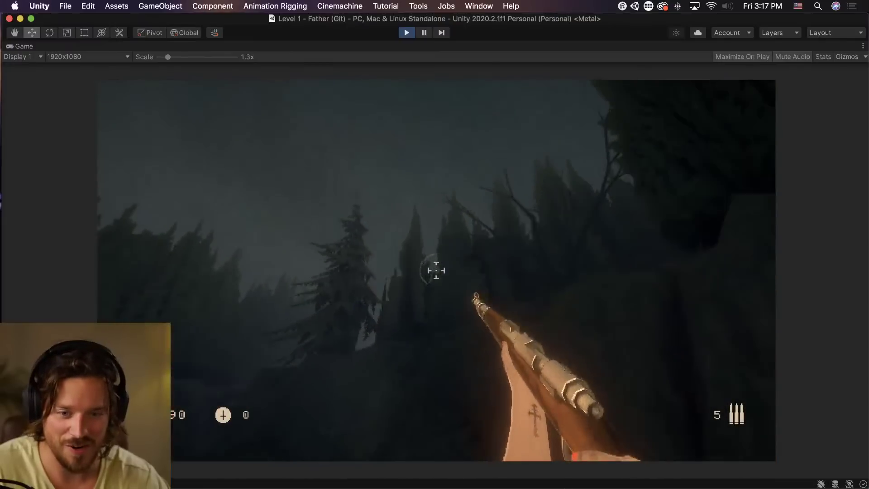
key(w)
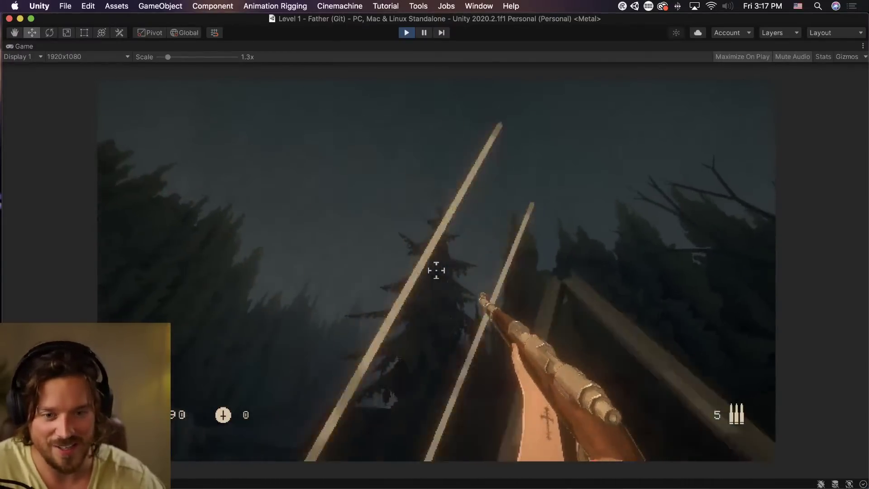
key(w)
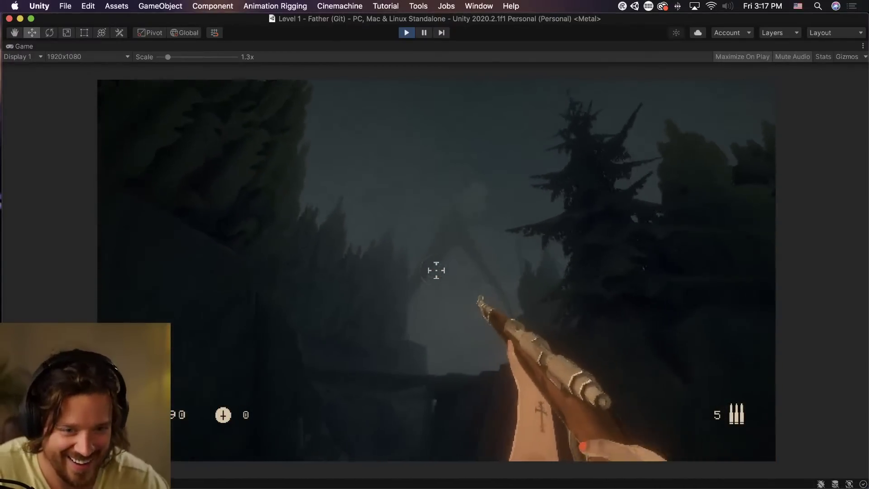
key(w)
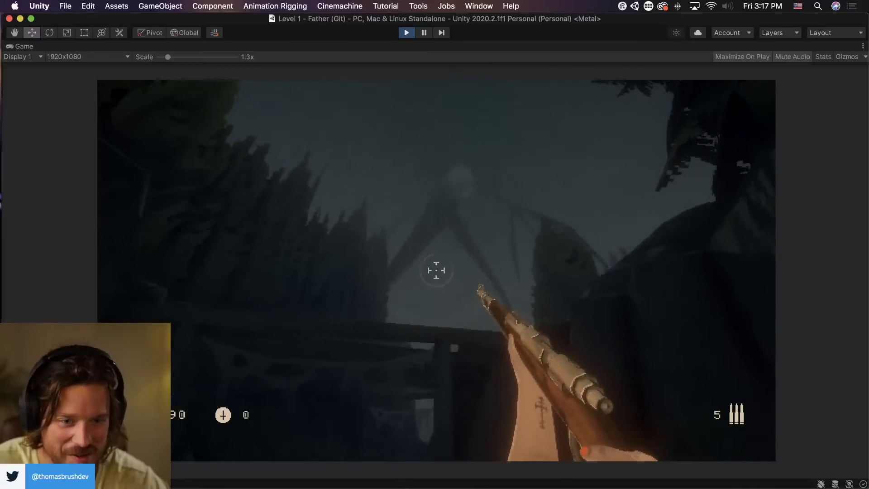
key(w)
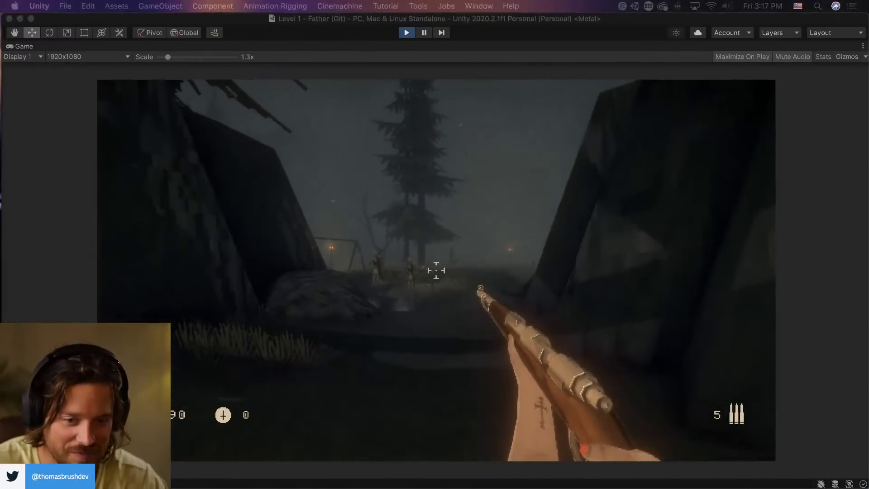
click(436, 270)
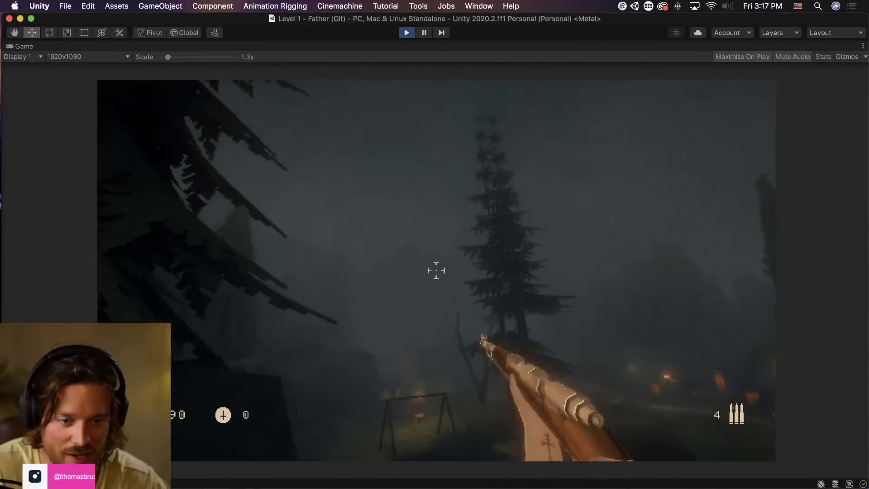
key(super+p)
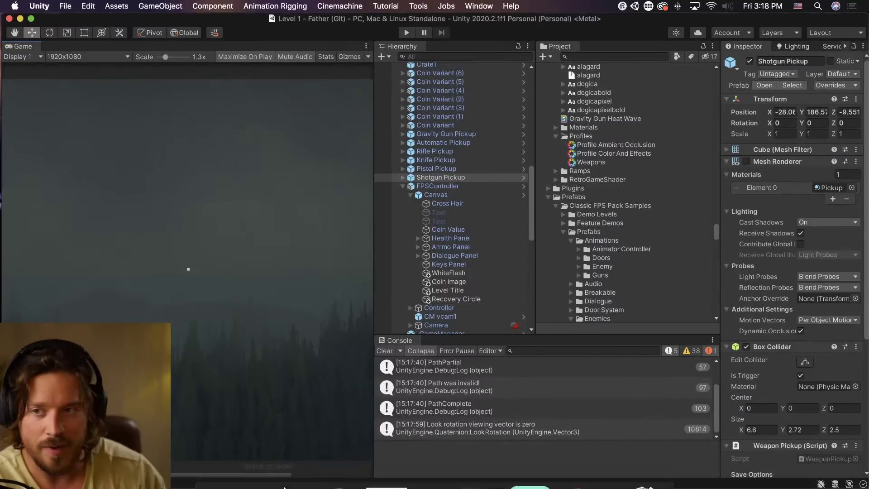
key(ctrl+Up)
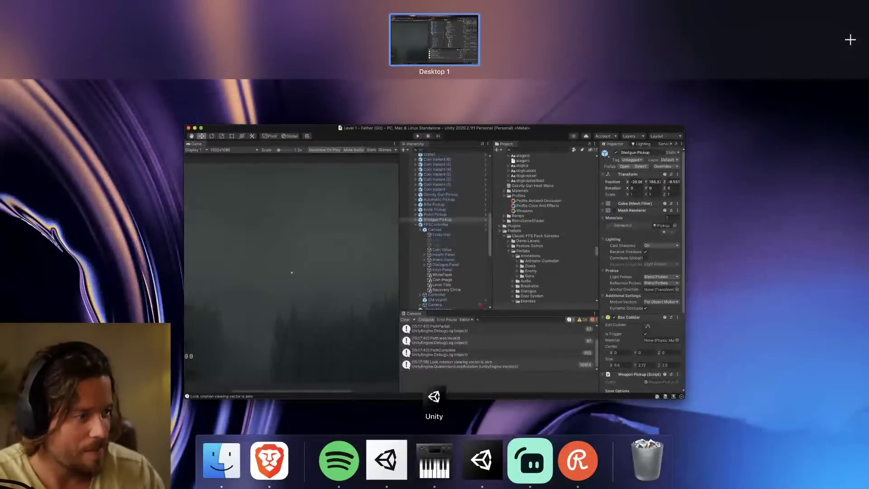
key(ctrl+Up)
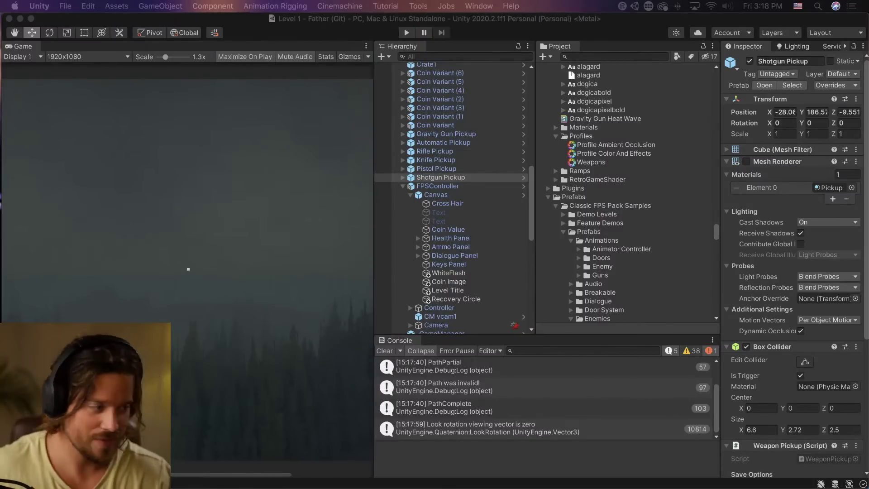
key(ctrl+Up)
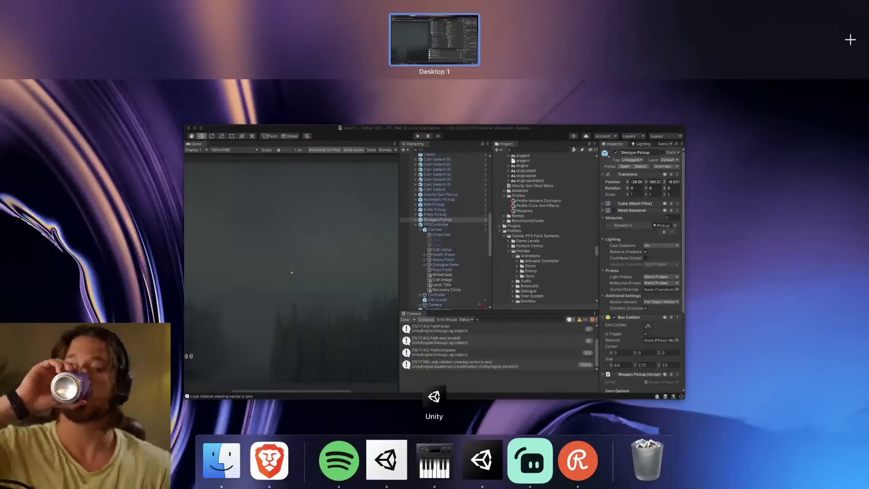
key(ctrl+Up)
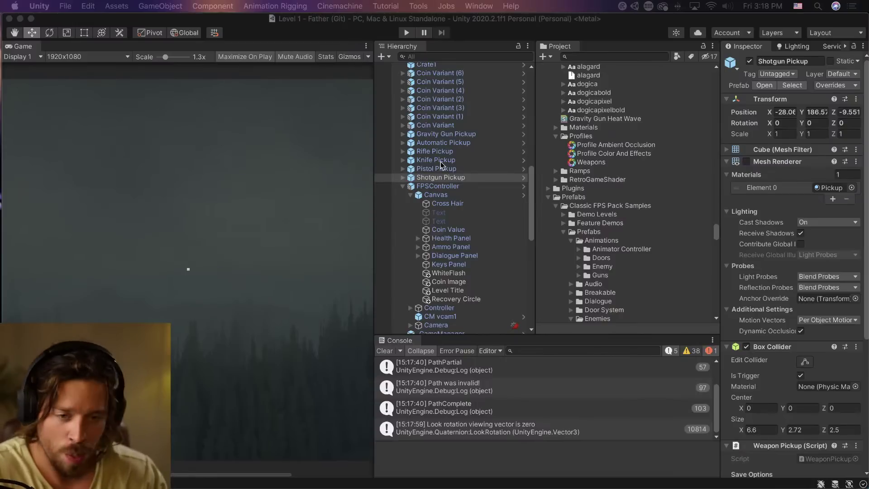
Clear the console and apply all overrides of the scene's FPSController to the FPSController Variant prefab.
click(385, 350)
click(468, 186)
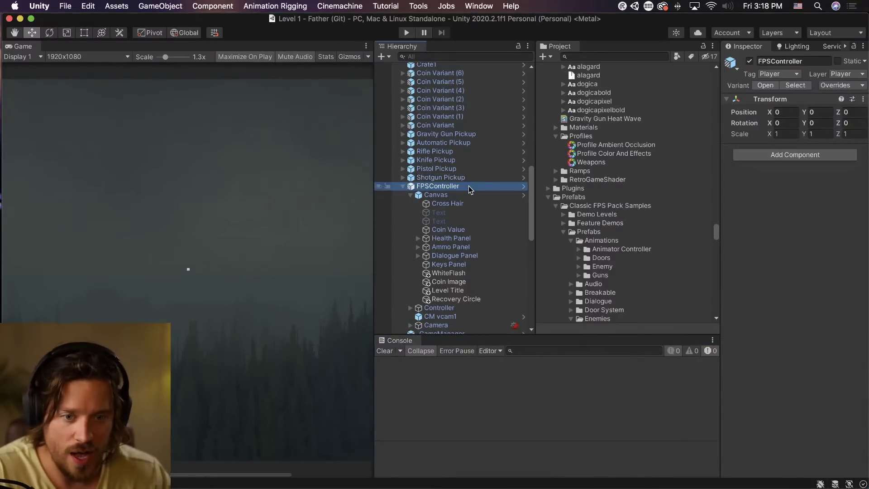
click(795, 85)
scroll(632, 181, up, 5)
scroll(632, 181, up, 8)
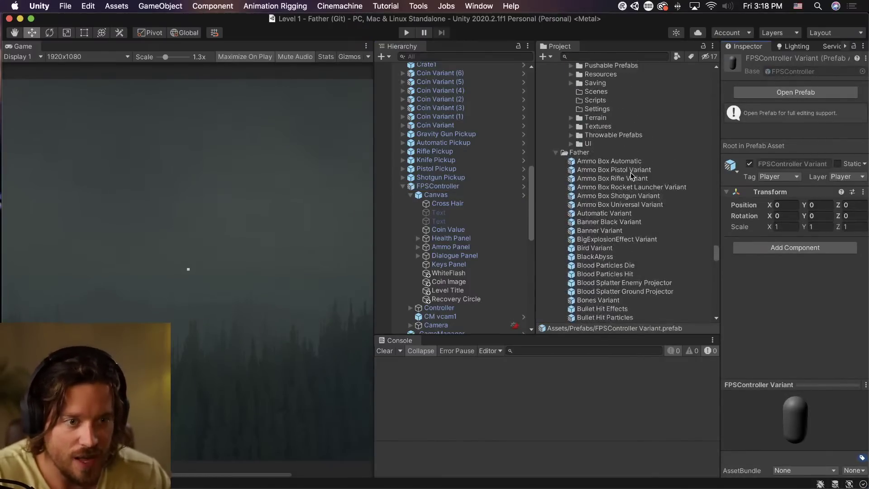
click(463, 187)
click(839, 86)
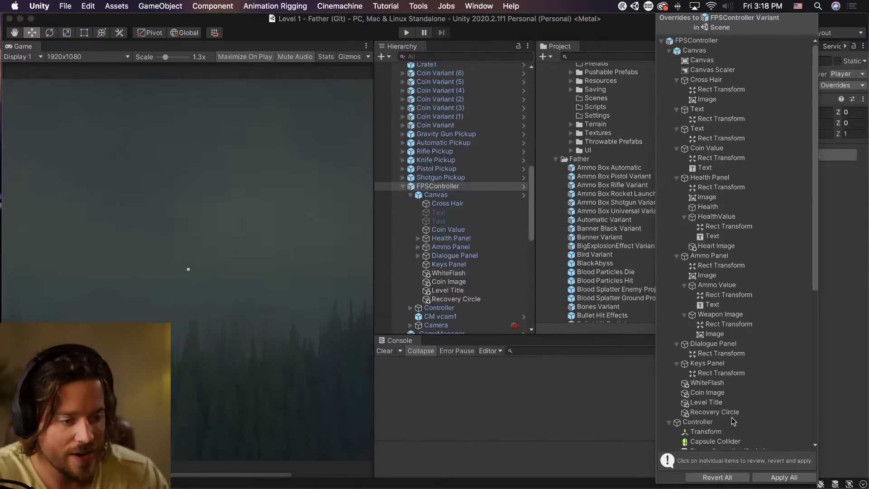
click(783, 474)
Collapse FPSController in the hierarchy and save _GameManager as a prefab variant in the Father folder.
click(432, 194)
click(410, 186)
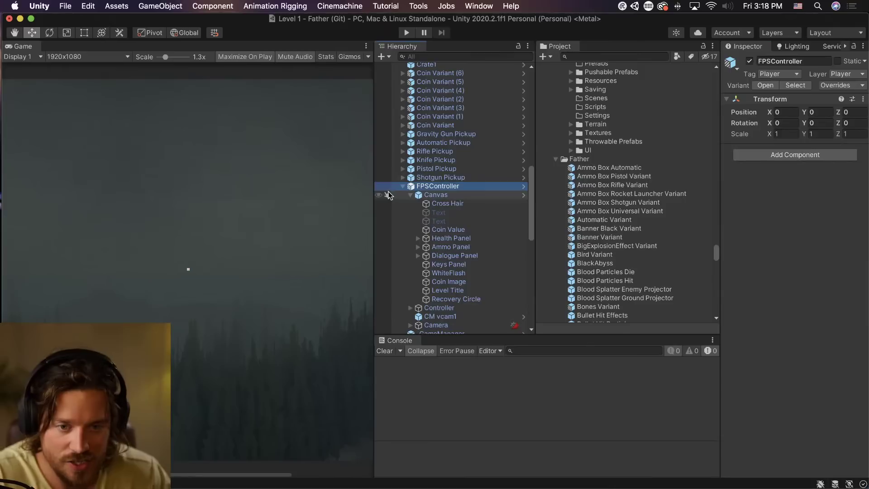
click(402, 186)
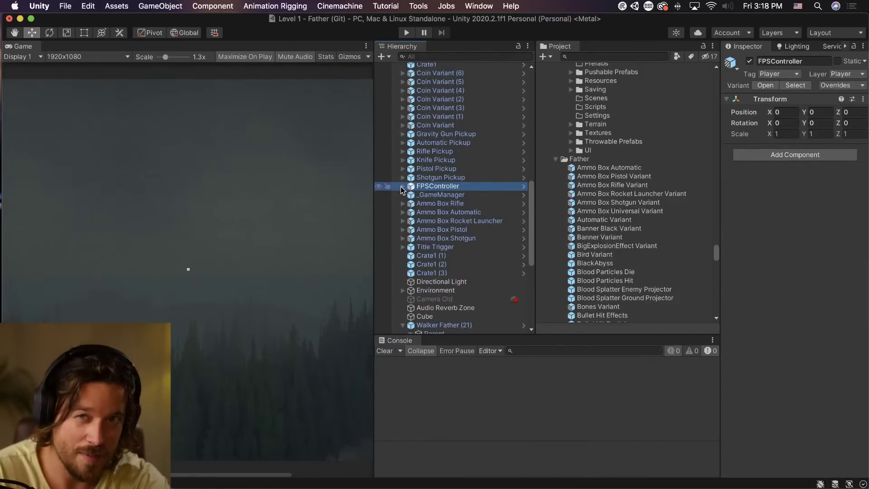
click(404, 195)
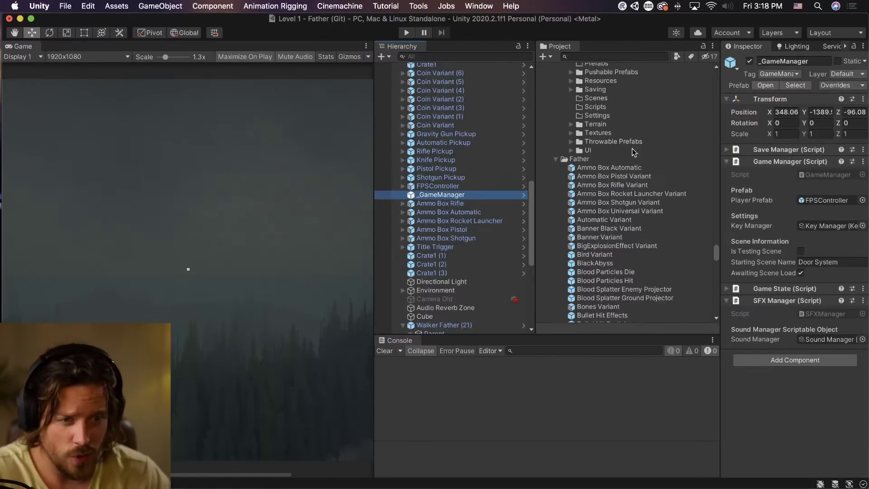
drag(455, 196, 599, 169)
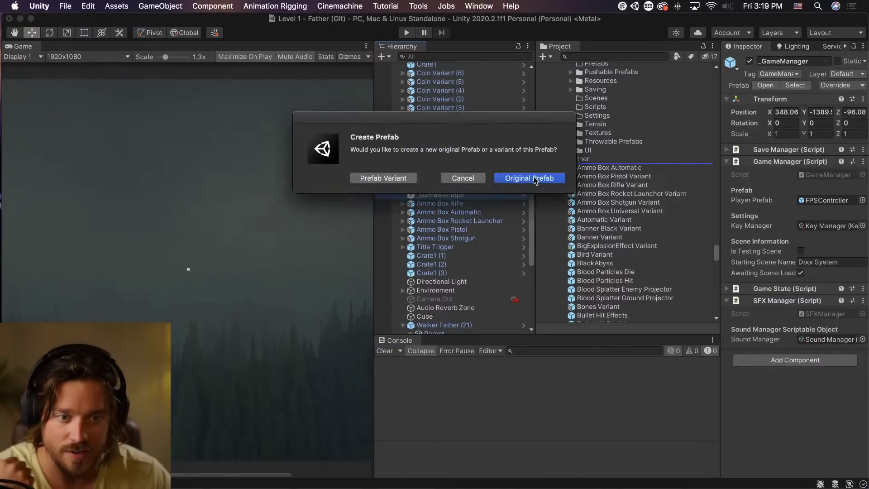
click(383, 178)
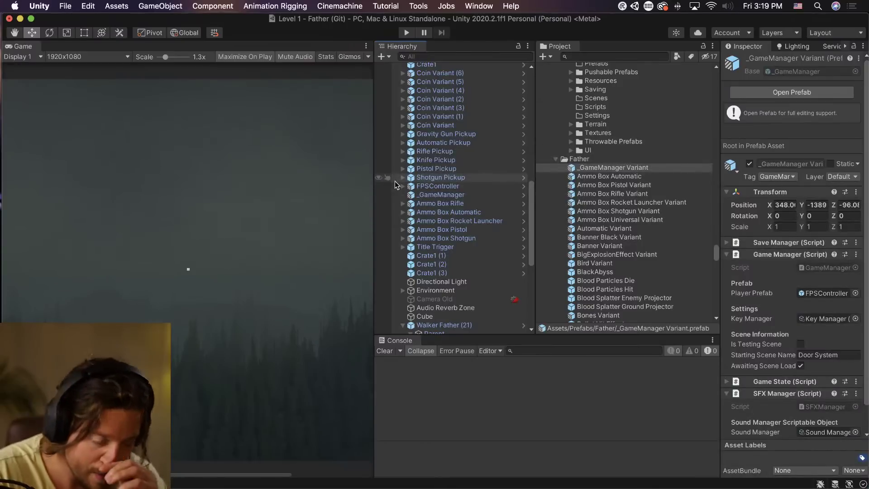
Move FPSController and _GameManager together to the top of the Level 1 hierarchy.
click(457, 194)
click(457, 187)
click(455, 198)
drag(437, 198, 462, 71)
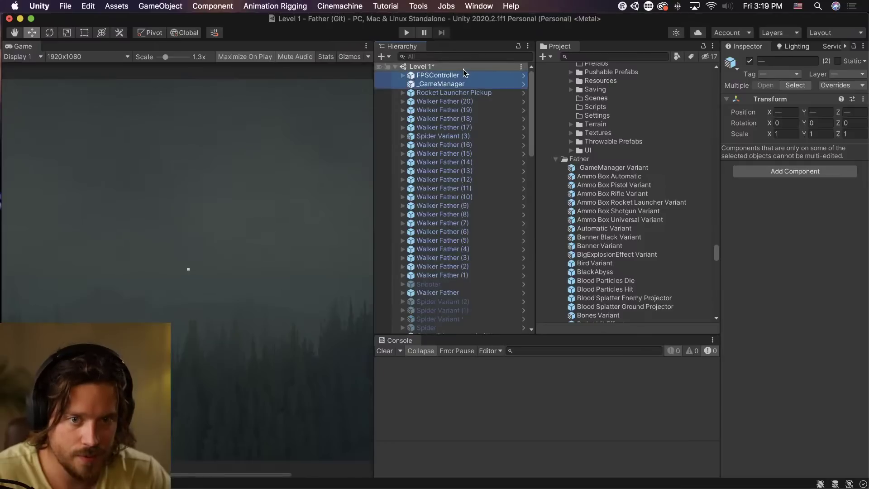
click(454, 77)
click(447, 85)
Save Audio Reverb Zone as a prefab in the Father folder and place it directly below _GameManager in the hierarchy.
scroll(452, 88, down, 1)
scroll(451, 86, down, 1)
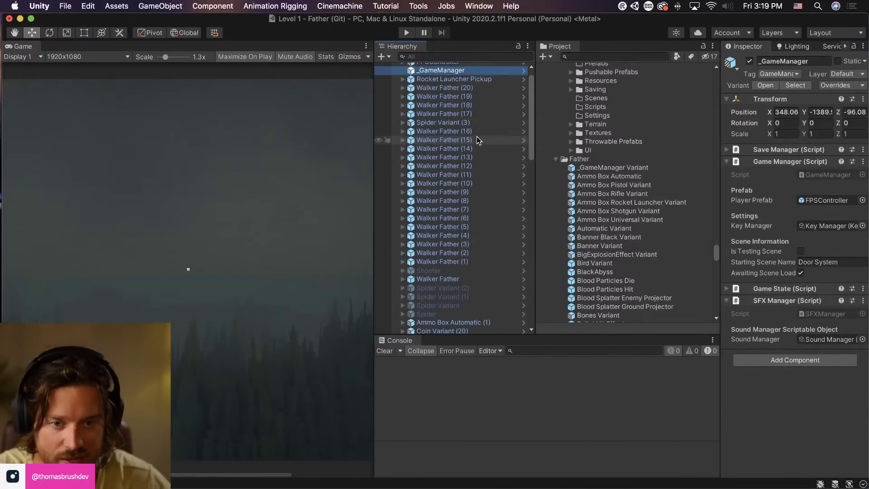
scroll(477, 137, down, 10)
click(400, 113)
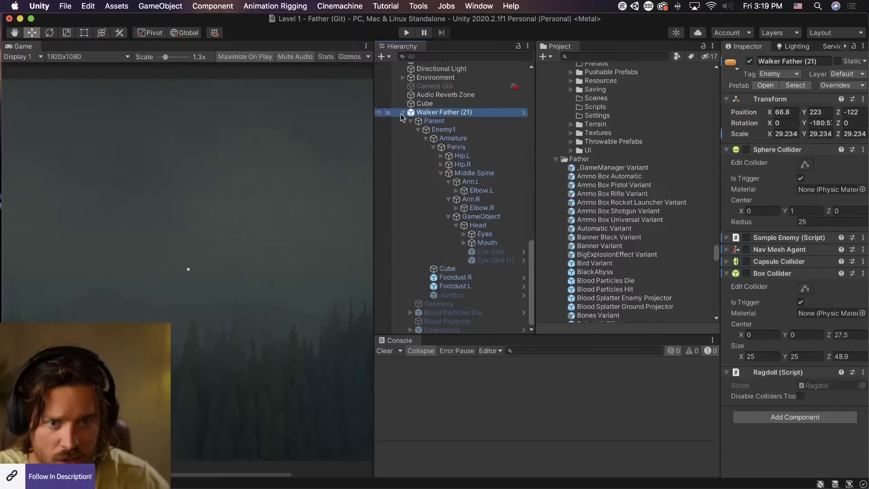
click(402, 112)
click(440, 312)
drag(440, 314, 453, 86)
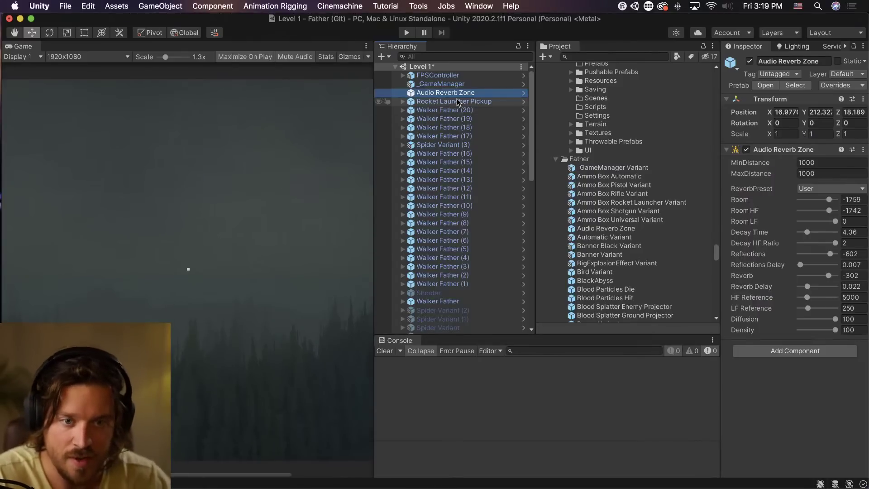
Move Directional Light directly below Audio Reverb Zone in the hierarchy.
scroll(450, 199, down, 10)
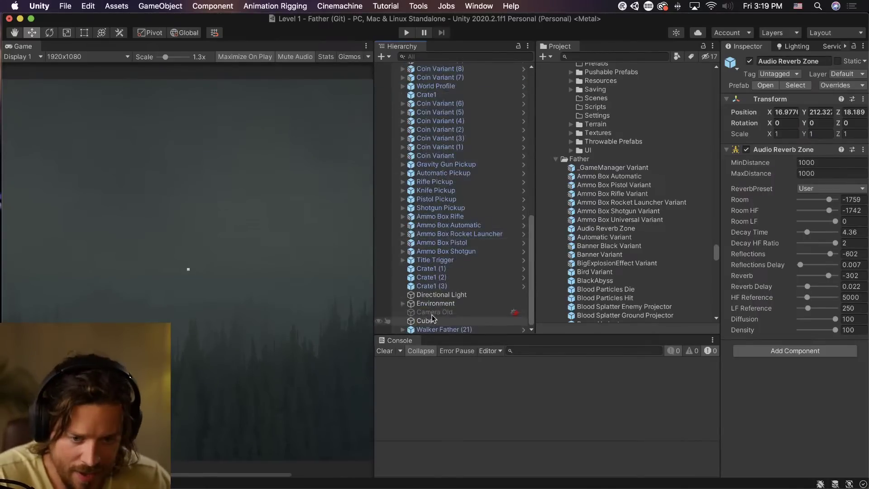
click(448, 294)
drag(447, 301, 452, 95)
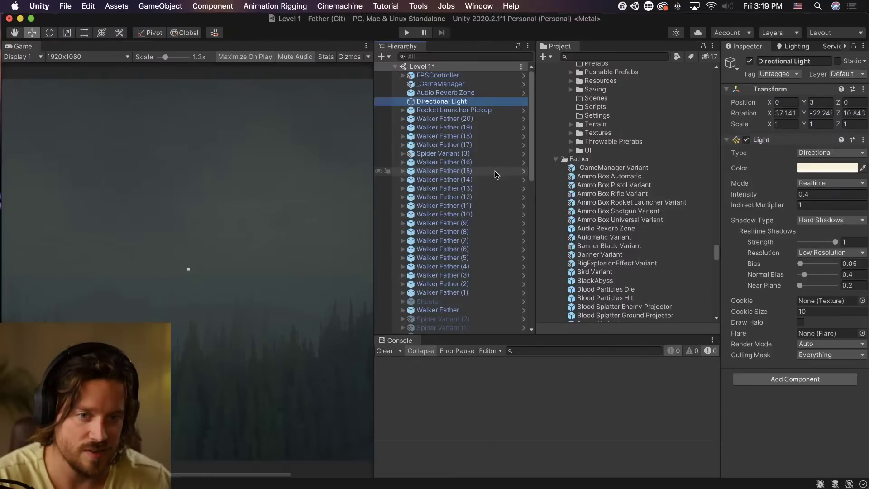
Move Title Trigger from the lower part of the hierarchy to directly below Directional Light.
scroll(495, 171, down, 15)
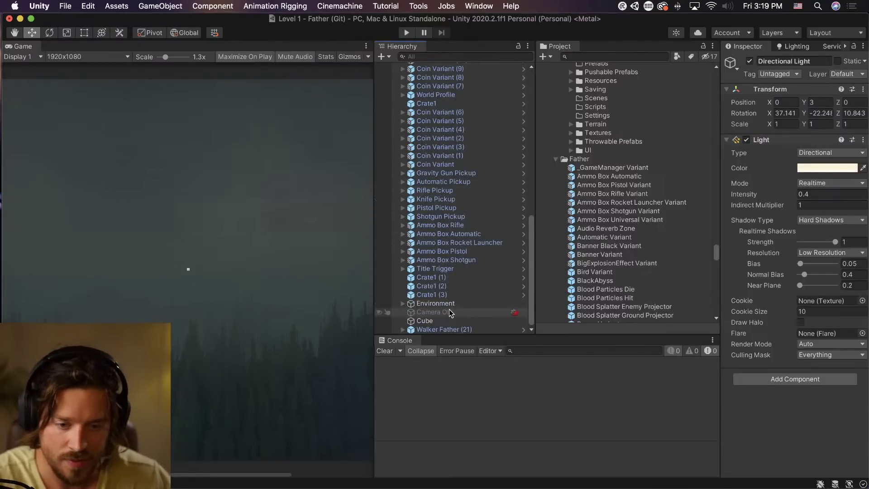
click(442, 320)
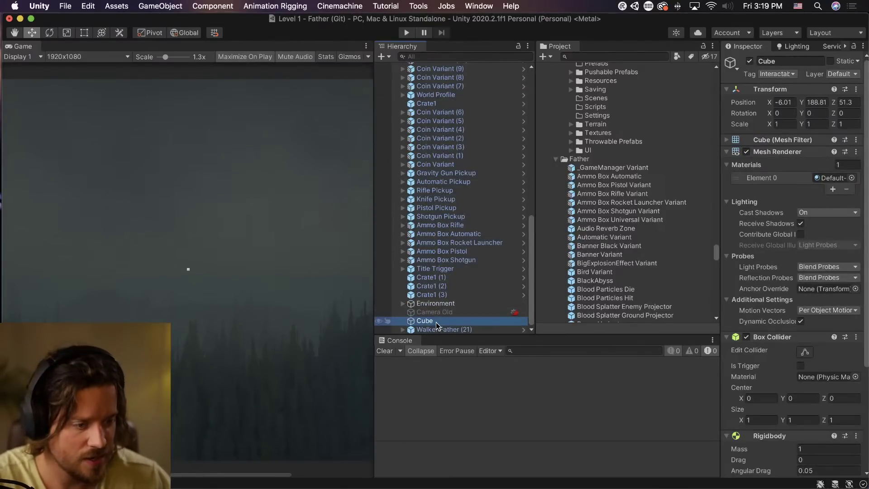
click(441, 328)
click(439, 304)
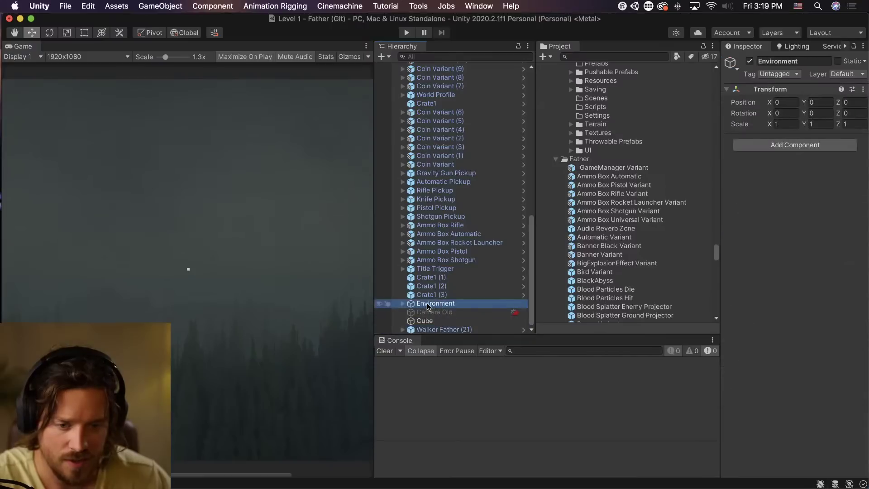
click(424, 261)
drag(426, 269, 459, 105)
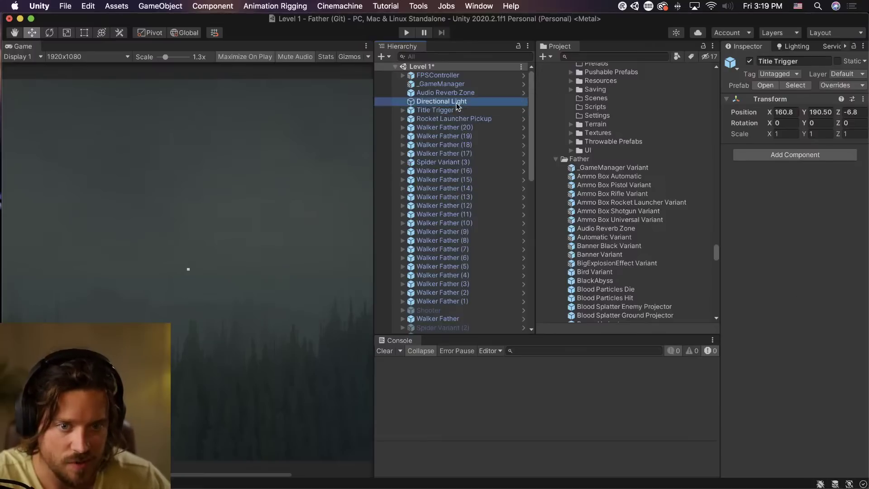
Apply all of Title Trigger's overrides to its prefab.
click(860, 85)
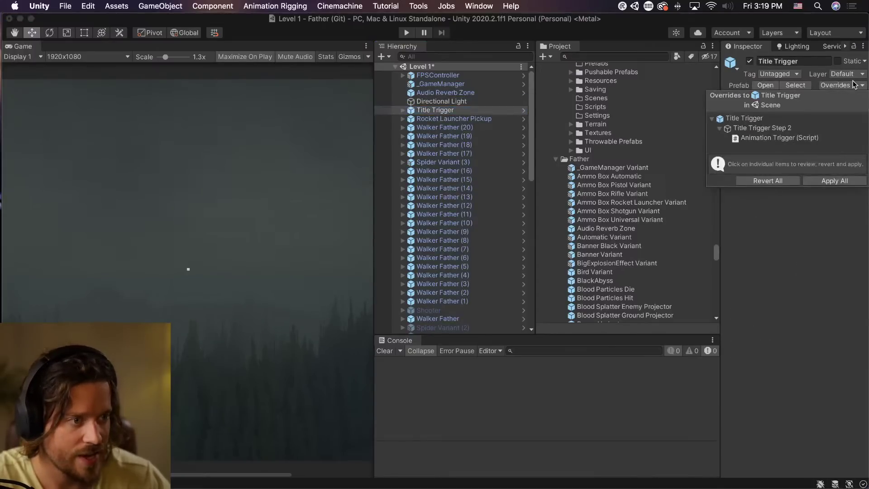
click(829, 183)
click(460, 119)
click(459, 111)
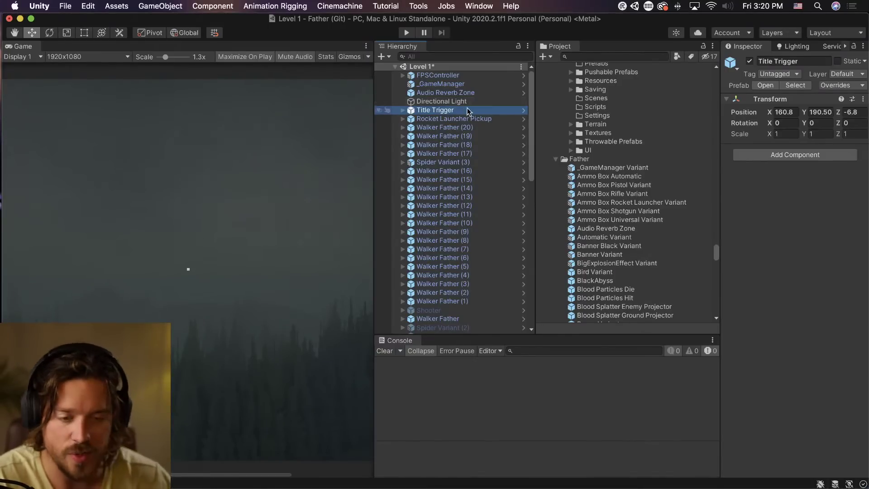
Examine the ammo boxes, crates and Environment for further essentials, and review the group from FPSController to Title Trigger.
scroll(475, 136, down, 10)
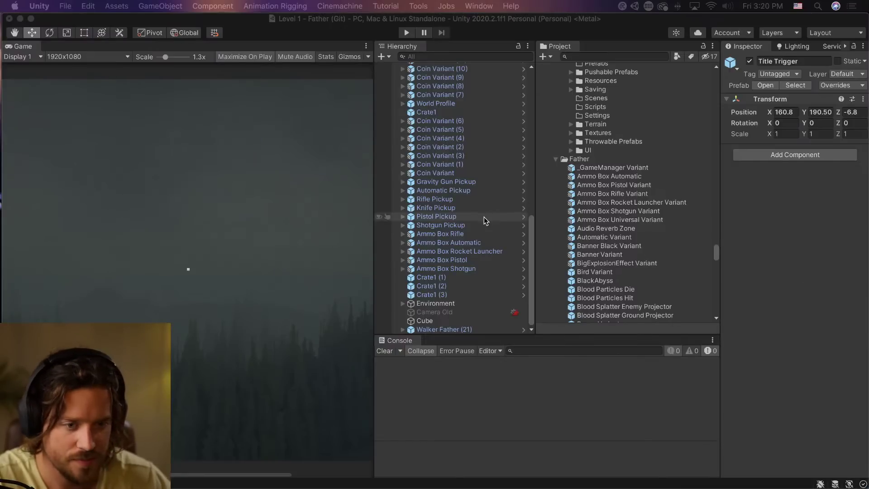
click(452, 302)
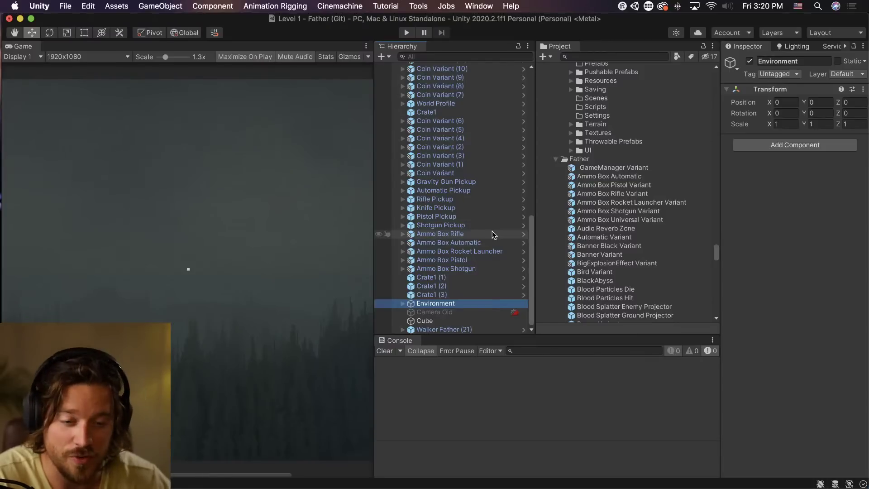
click(465, 294)
click(461, 277)
click(462, 269)
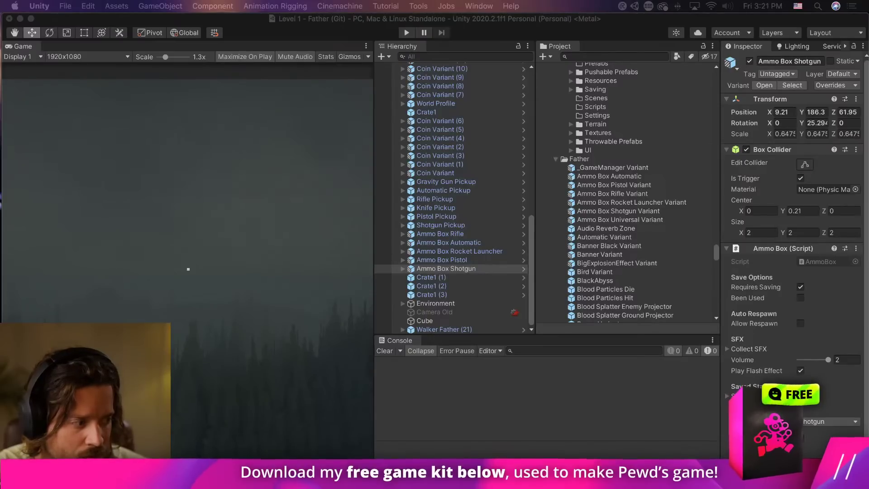
click(448, 243)
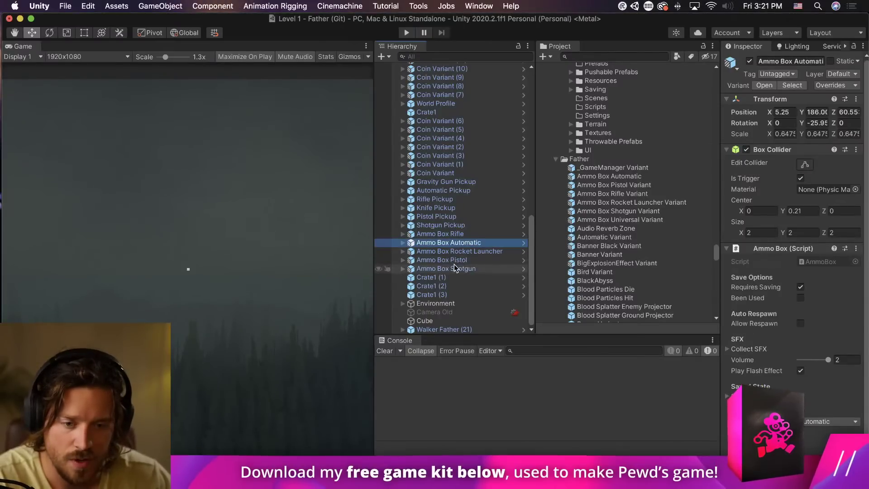
scroll(451, 259, up, 15)
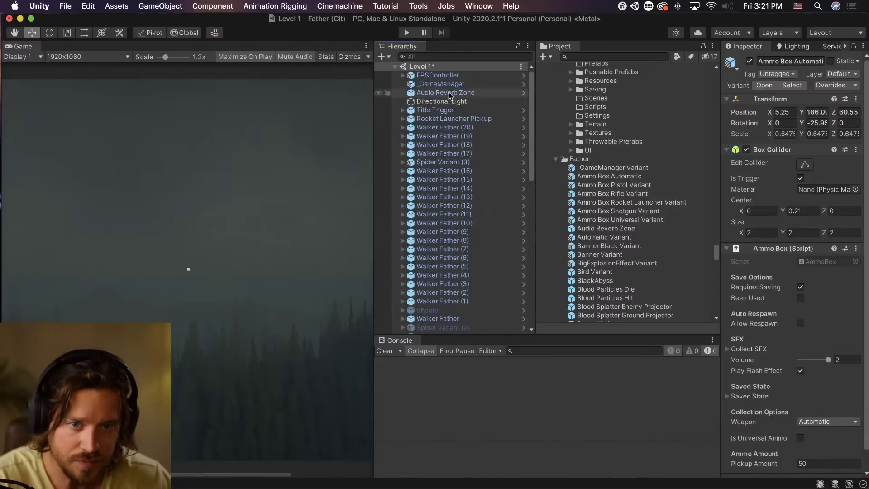
click(453, 76)
shift+click(458, 102)
shift+click(457, 110)
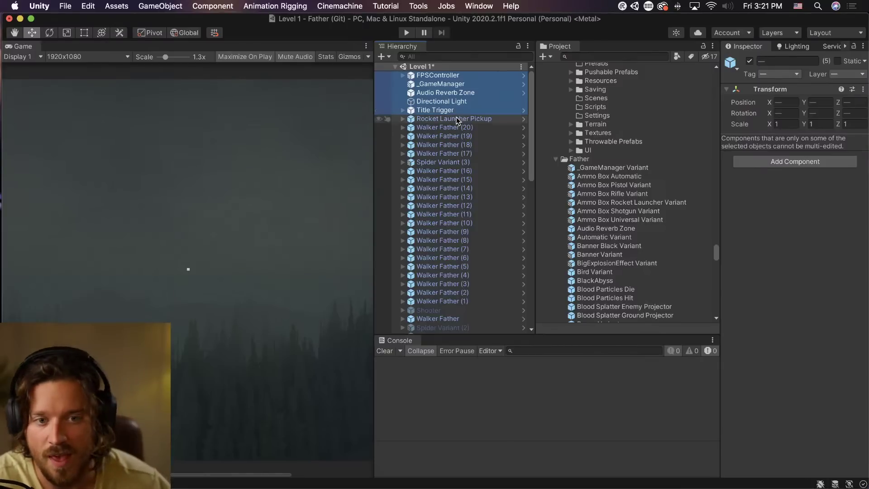
click(456, 118)
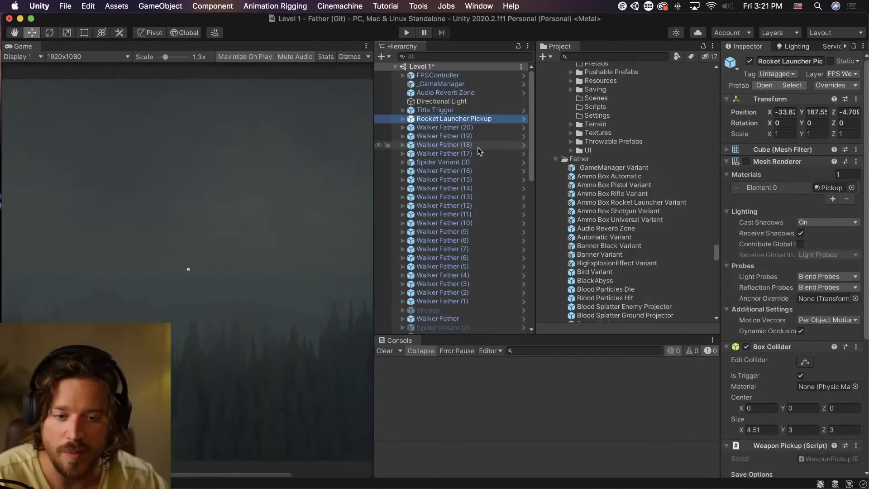
Move World Profile from among the coin variants to directly below Title Trigger in the hierarchy.
scroll(432, 252, down, 10)
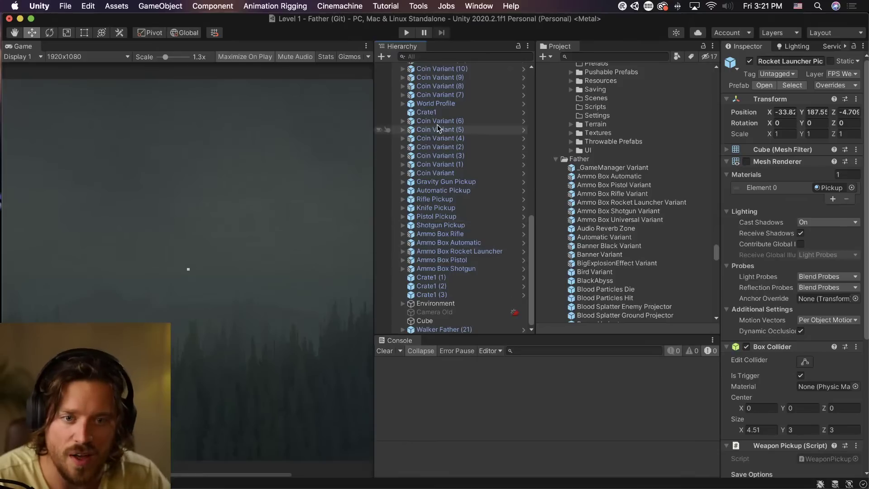
drag(442, 103, 454, 115)
click(458, 112)
click(456, 119)
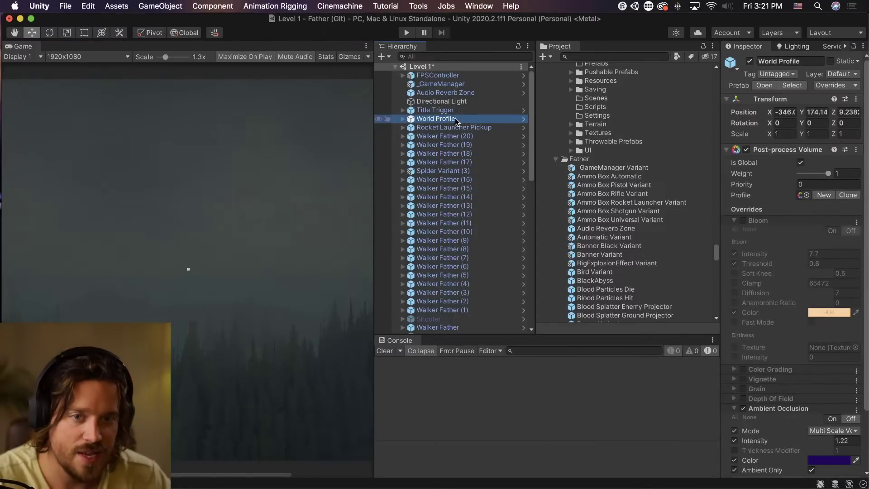
Check World Profile's child objects and apply all of its overrides to the prefab.
click(403, 119)
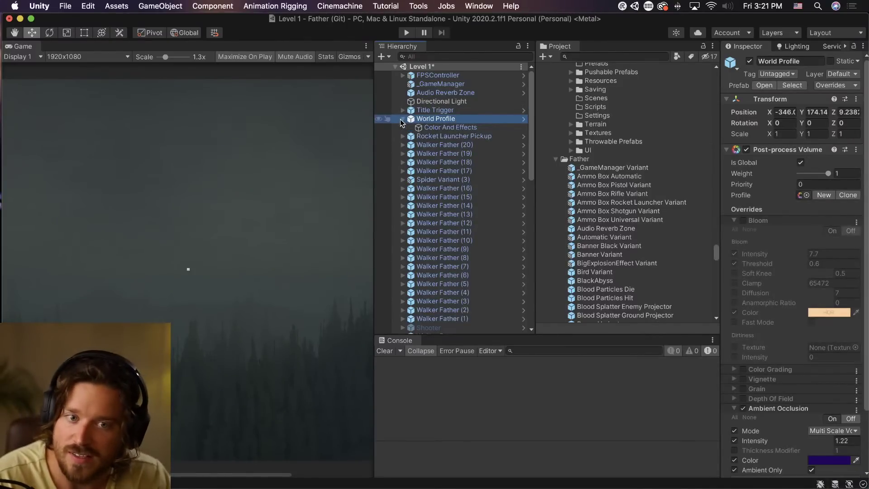
click(402, 119)
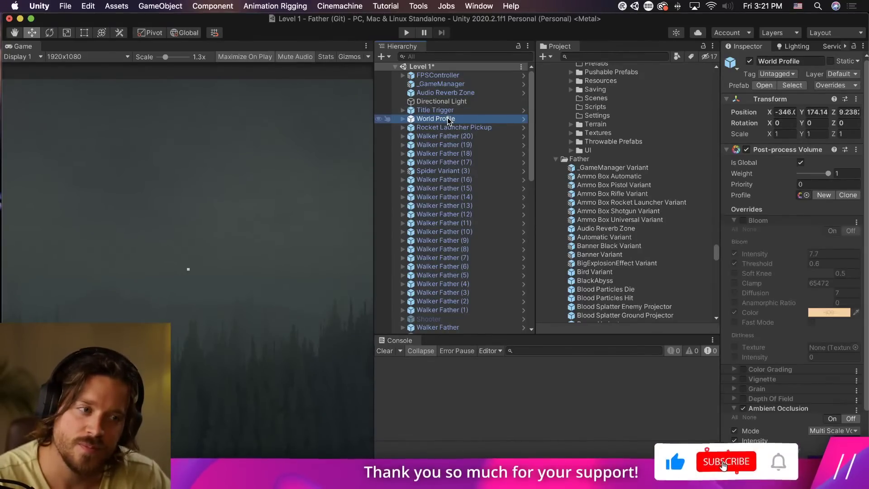
click(854, 85)
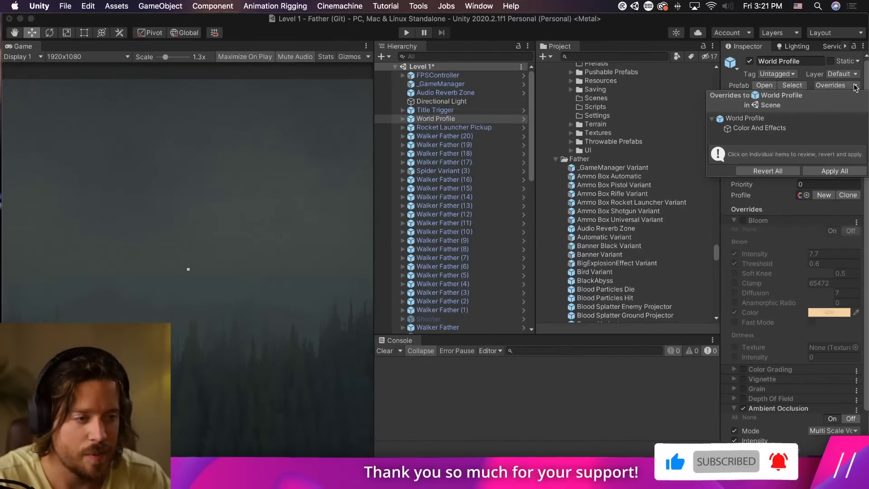
click(829, 171)
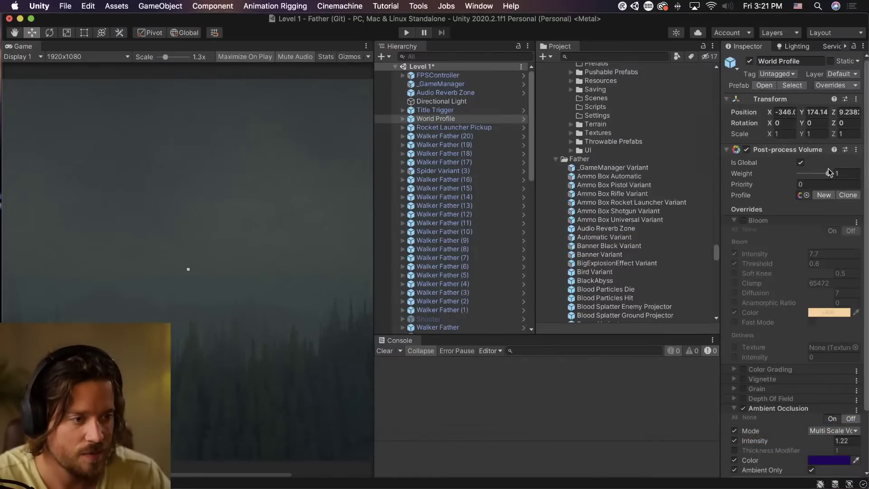
click(446, 121)
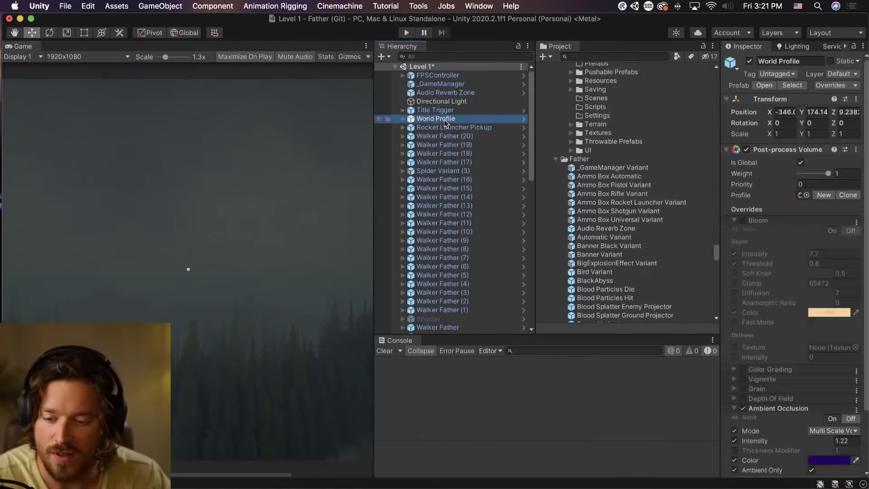
Run Level 1 briefly in play mode to test it, and stop the game.
click(443, 145)
click(407, 33)
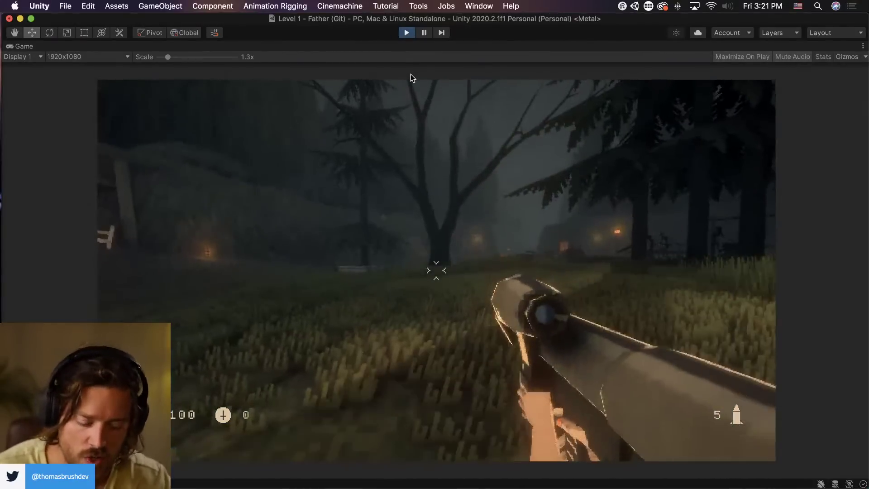
click(406, 32)
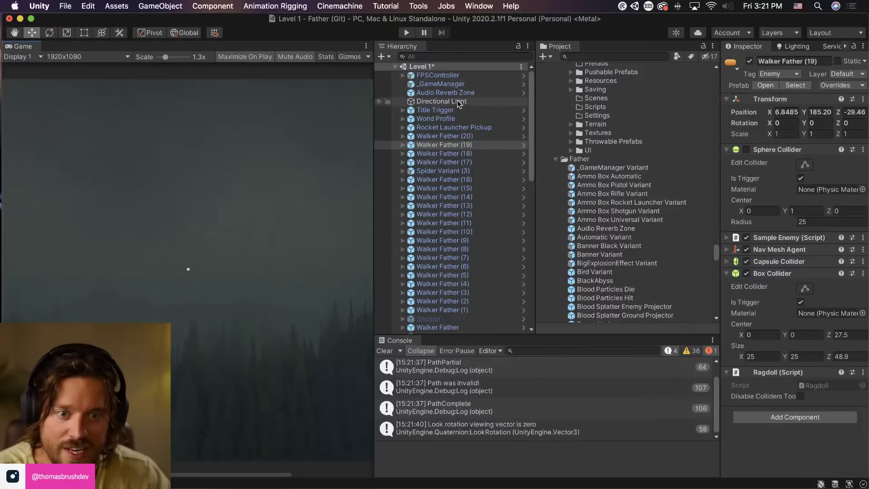
Select the essential objects from FPSController through World Profile to review the group.
click(460, 119)
shift+click(461, 77)
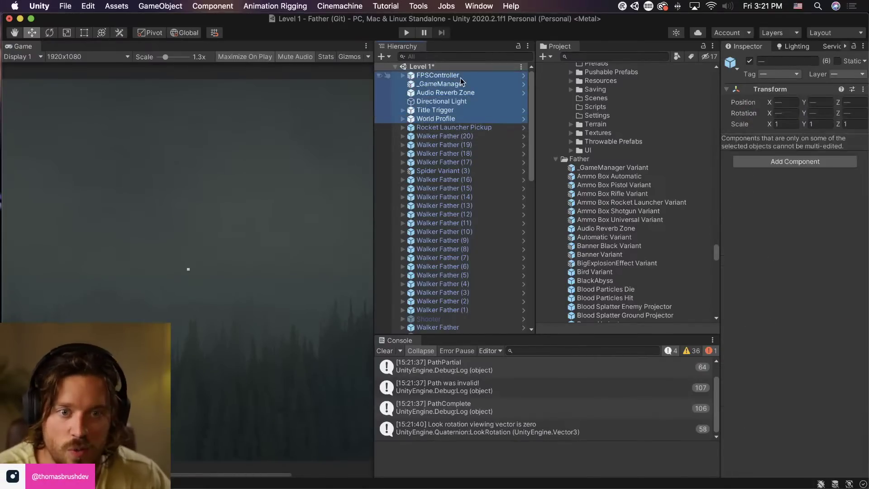
click(490, 118)
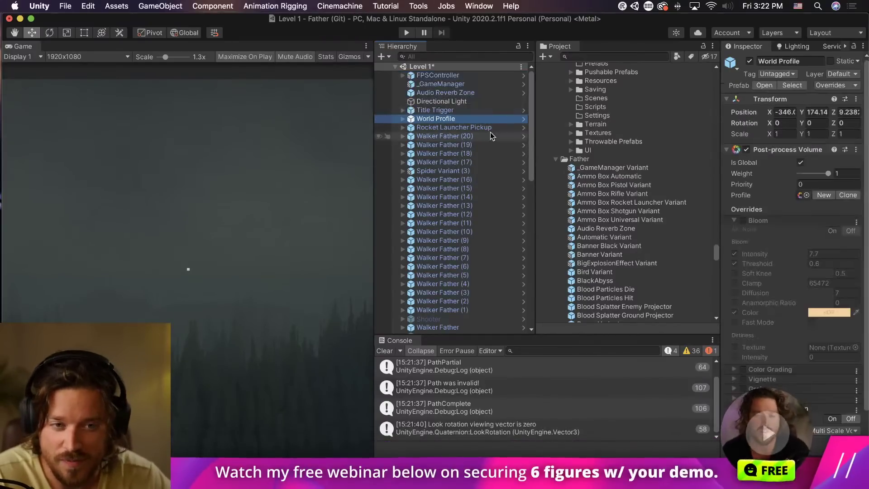
Look through the remaining pickups, ammo boxes and crates, and delete the unused Camera Old object.
click(492, 128)
scroll(485, 196, down, 6)
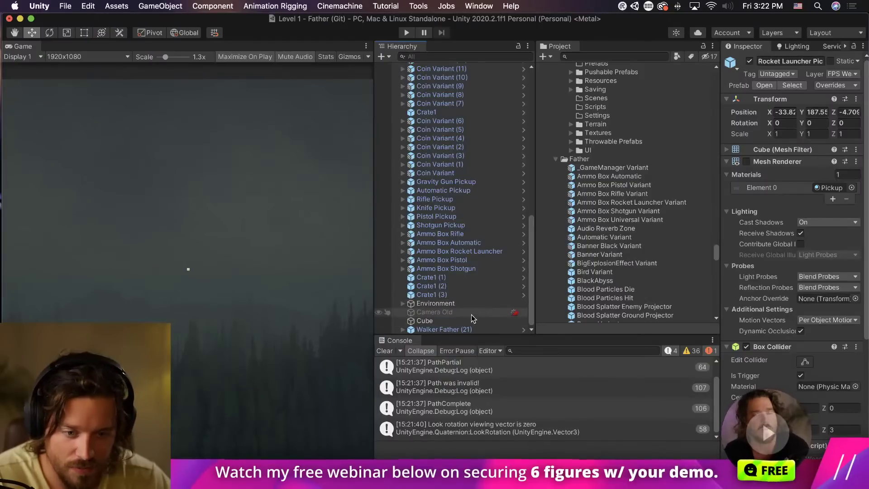
click(466, 234)
click(462, 244)
click(452, 260)
click(432, 286)
click(448, 312)
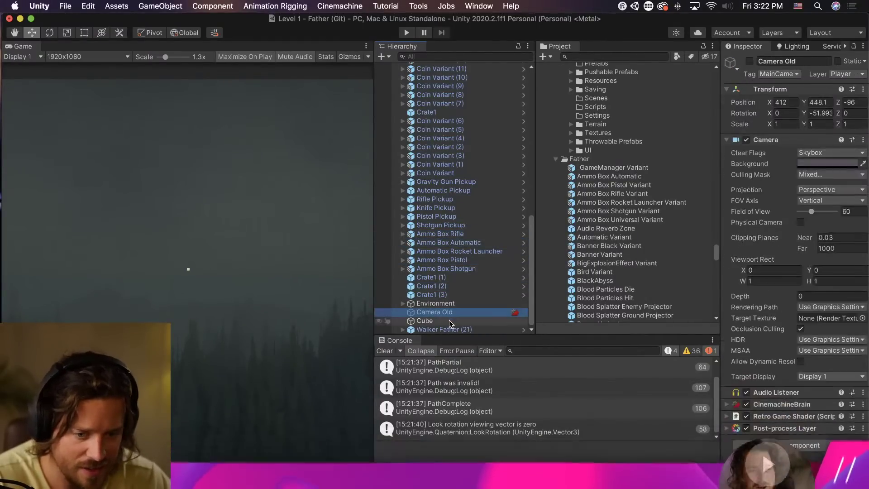
right_click(453, 312)
click(511, 319)
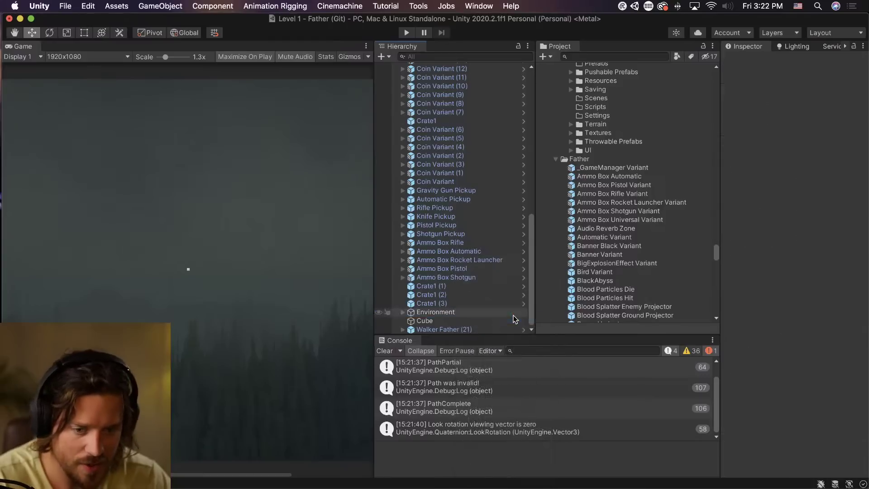
Return to the top of the hierarchy and save the Level 1 scene.
scroll(503, 316, up, 15)
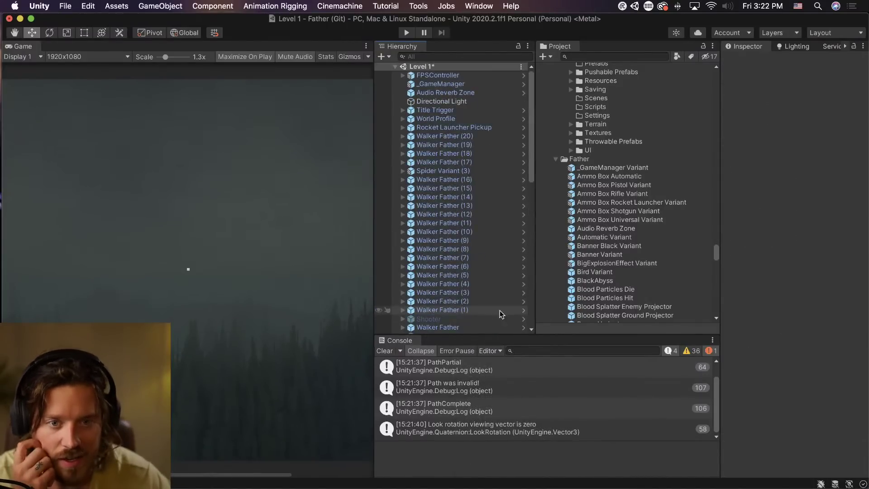
click(453, 170)
key(super+s)
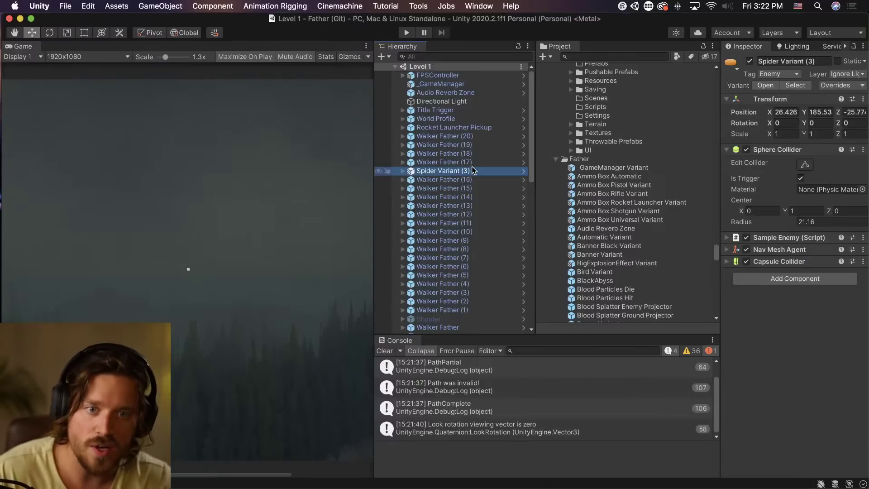
Save a copy of the scene as Level 2 in the Game Scenes folder inside Scenes.
click(65, 6)
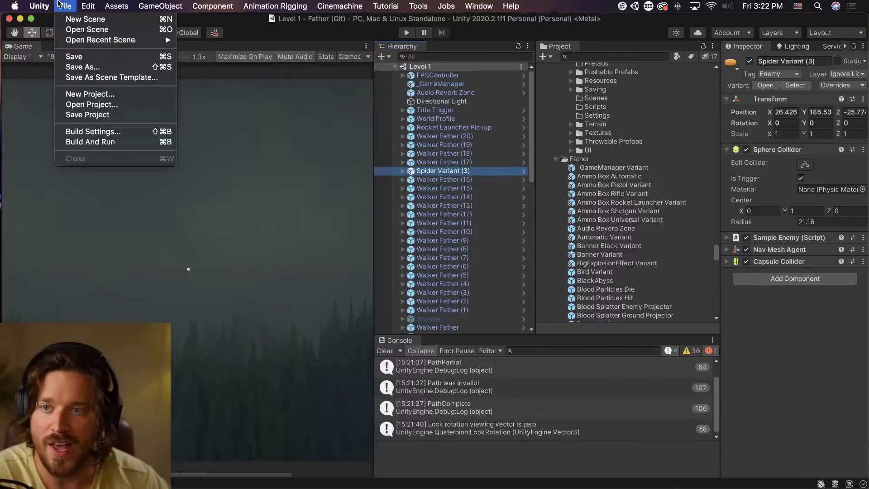
click(96, 68)
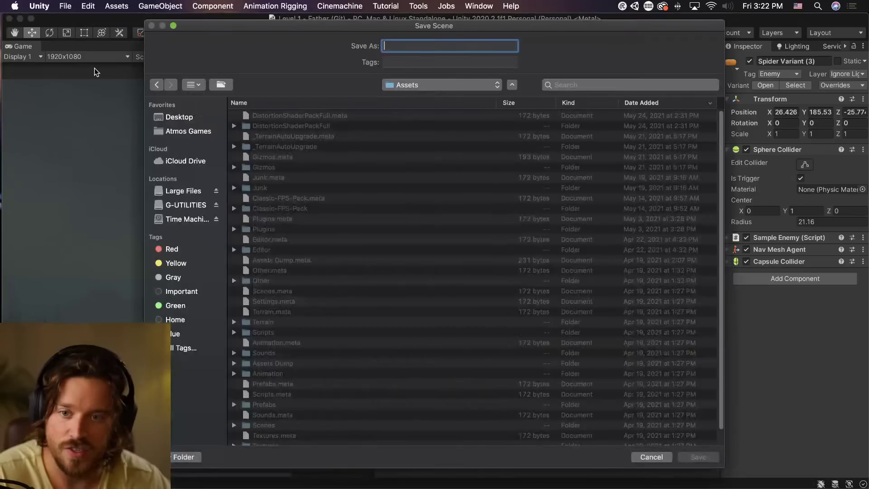
scroll(302, 326, down, 1)
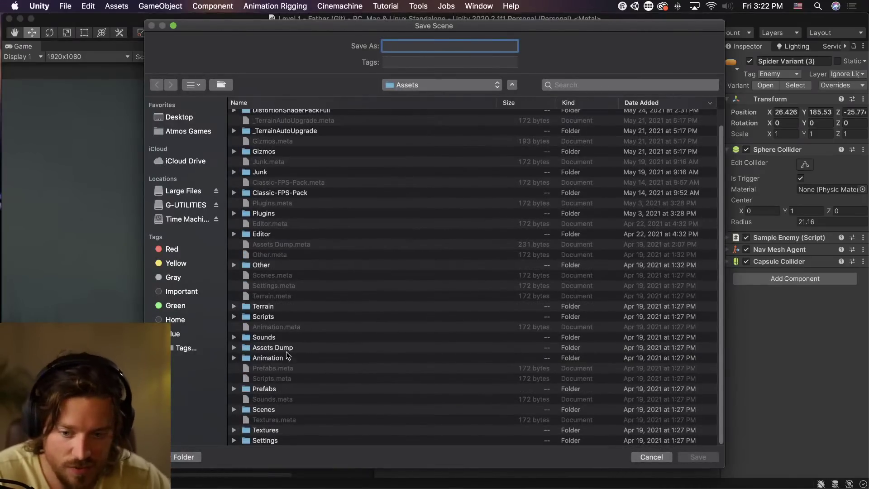
double_click(278, 409)
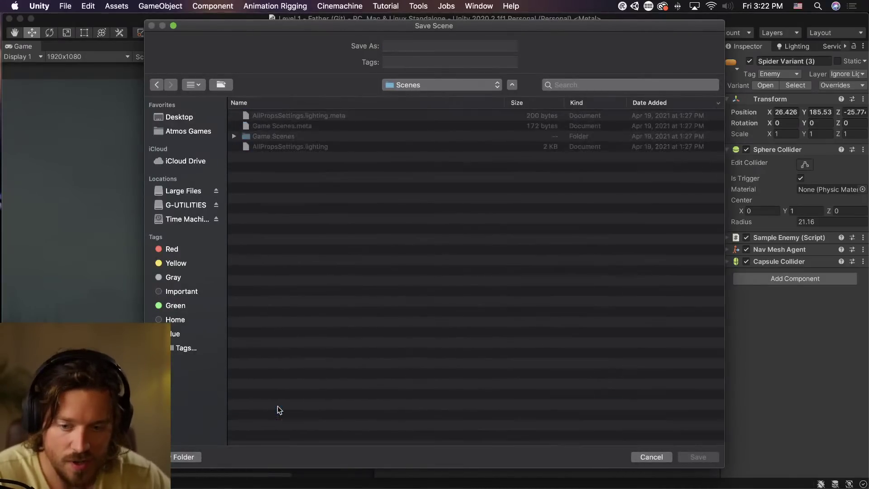
double_click(278, 135)
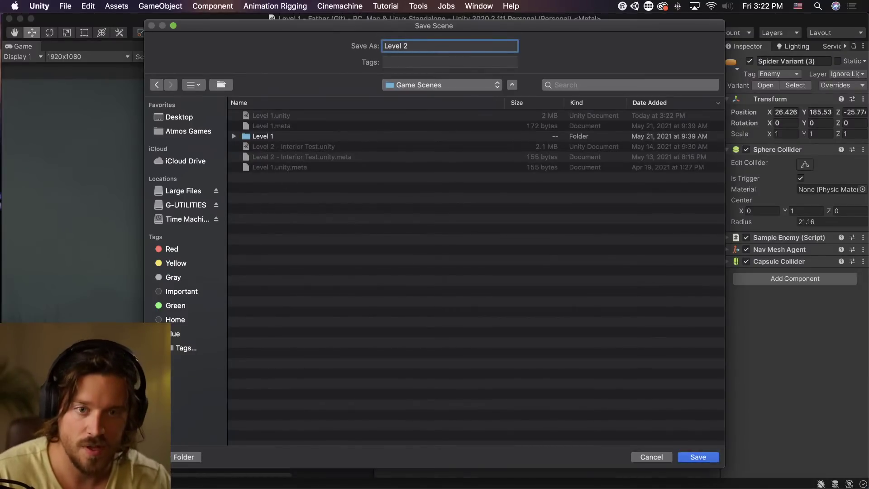
key(Return)
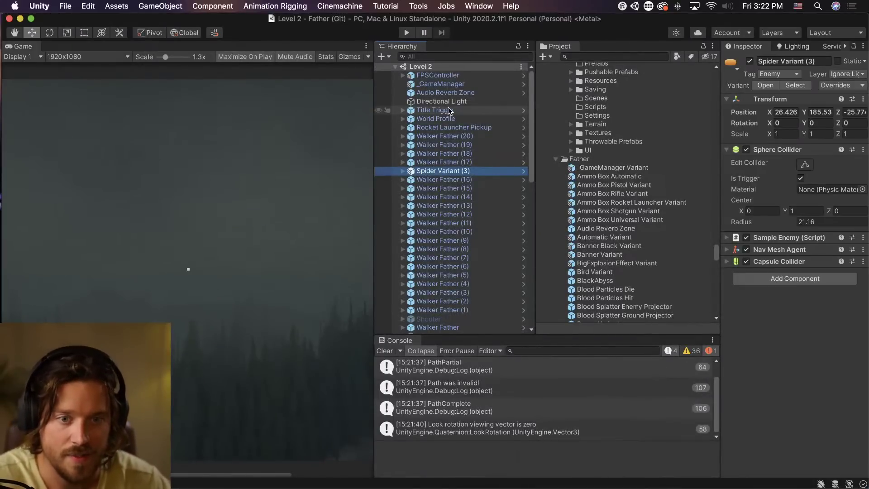
Delete every object below World Profile in the Level 2 hierarchy, from Rocket Launcher Pickup through the last one.
click(452, 110)
click(453, 119)
click(453, 128)
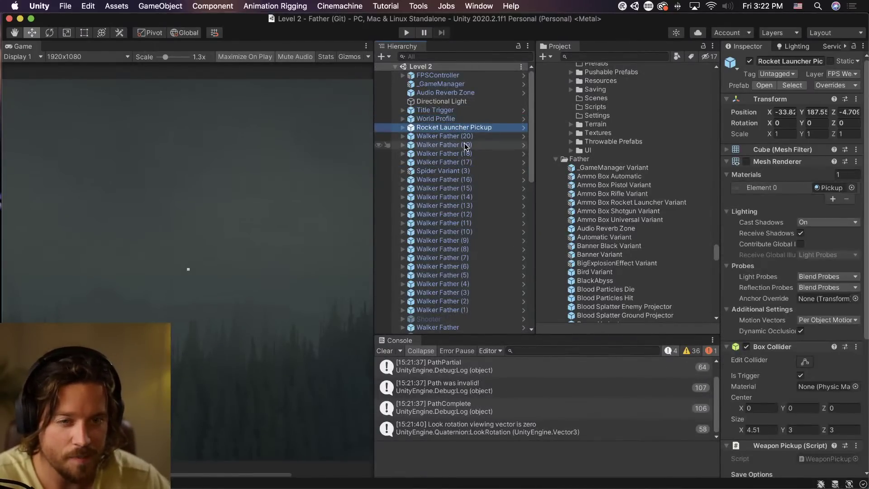
scroll(468, 240, down, 10)
key(super+a)
right_click(478, 236)
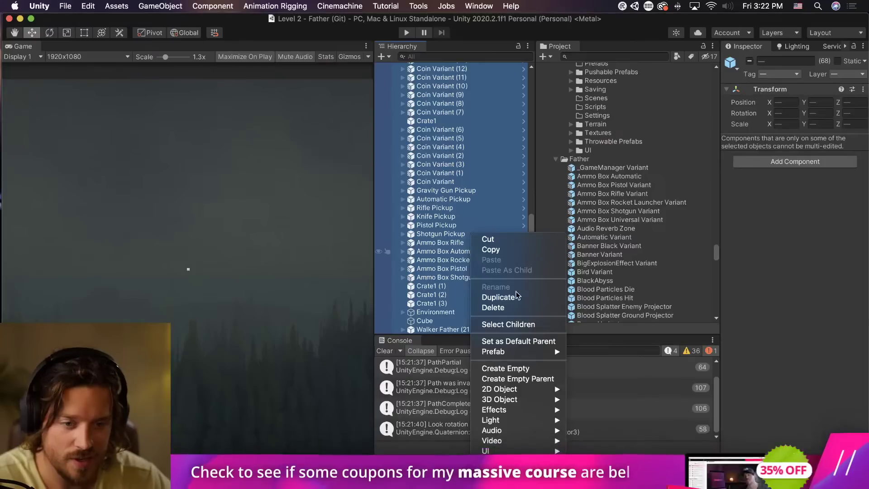
click(510, 306)
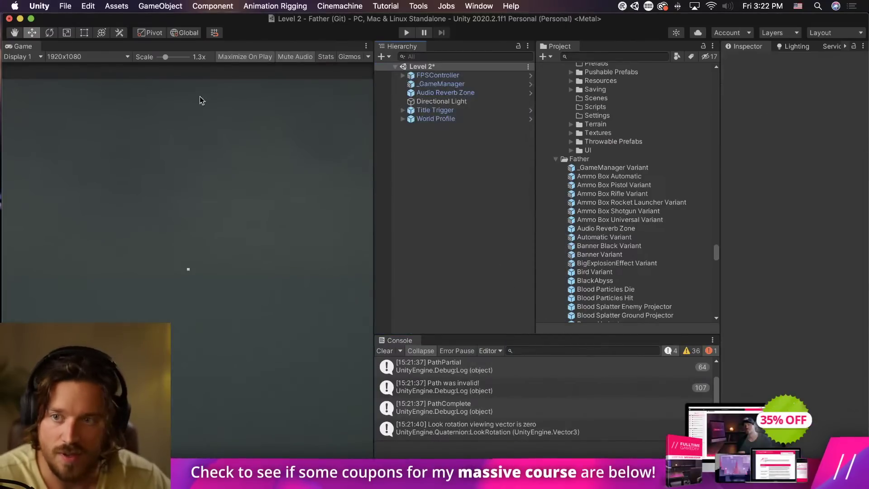
Play-test the stripped-down Level 2 by switching weapons and firing, and stop the game.
click(407, 33)
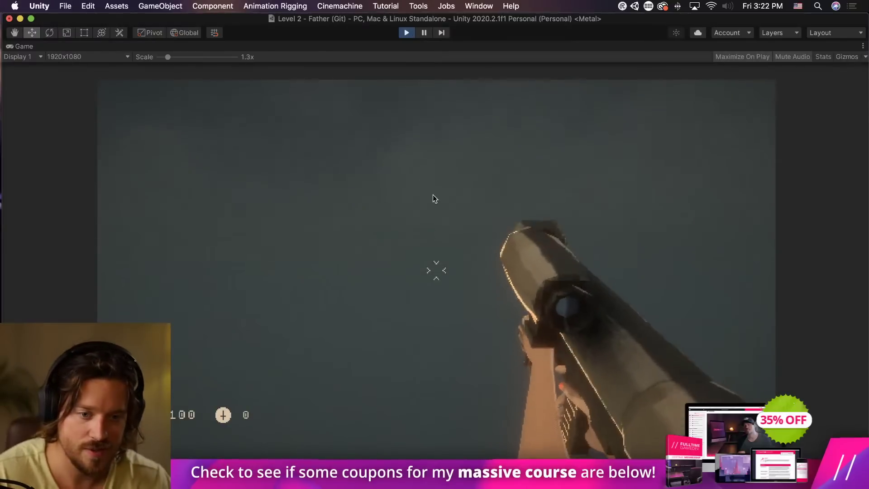
click(435, 181)
key(1)
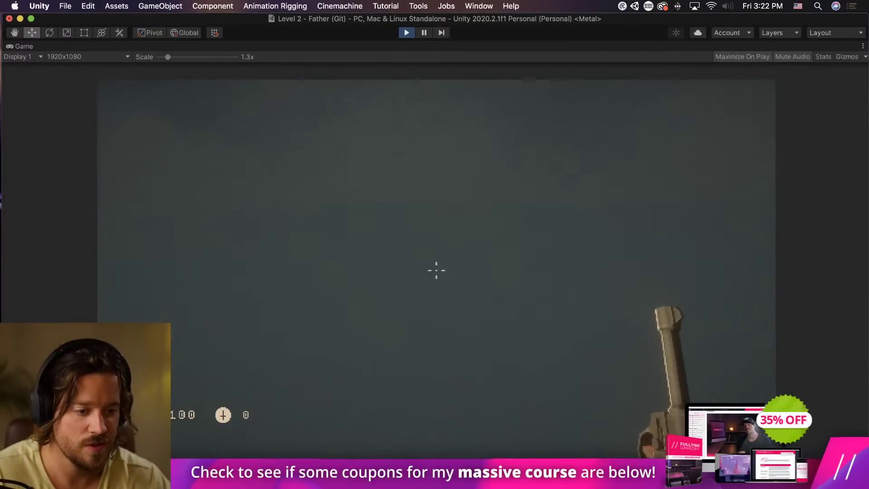
click(436, 270)
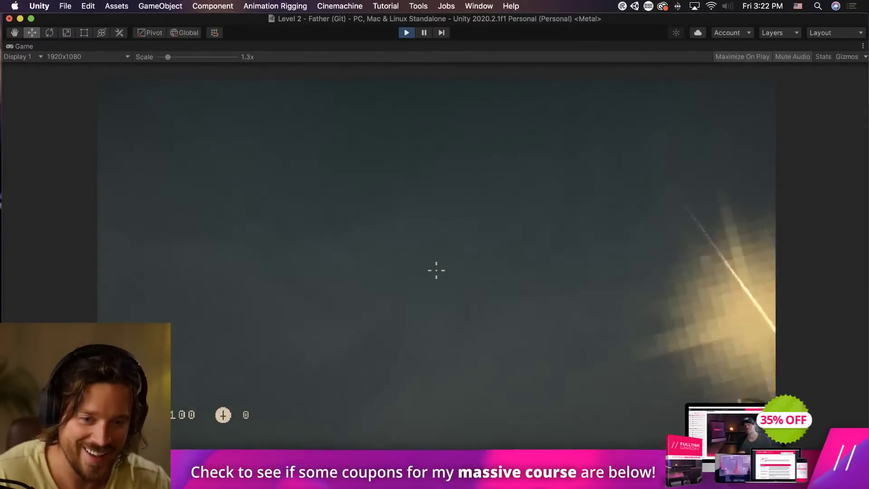
key(super+p)
Save the Level 2 scene.
right_click(485, 245)
key(Escape)
key(super+s)
Collapse the Other and Animation folders at the top of the project assets and clear the console.
scroll(647, 168, up, 10)
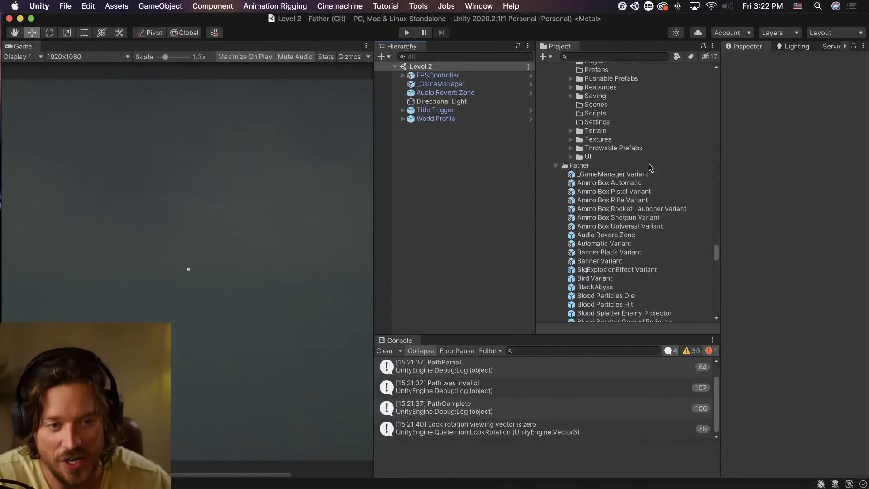
scroll(632, 154, up, 20)
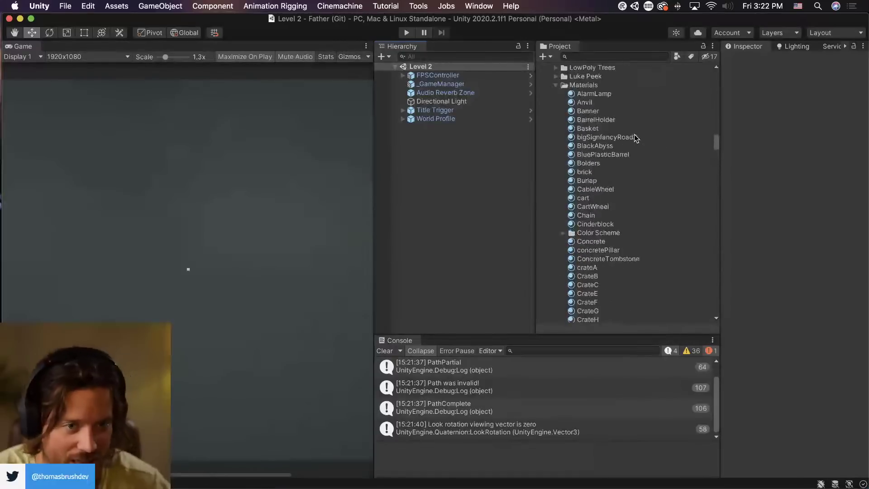
scroll(632, 137, up, 20)
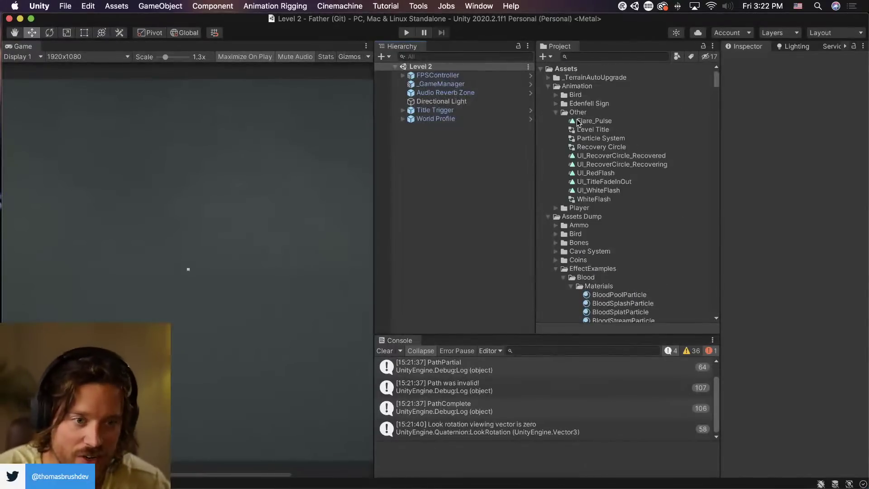
click(555, 112)
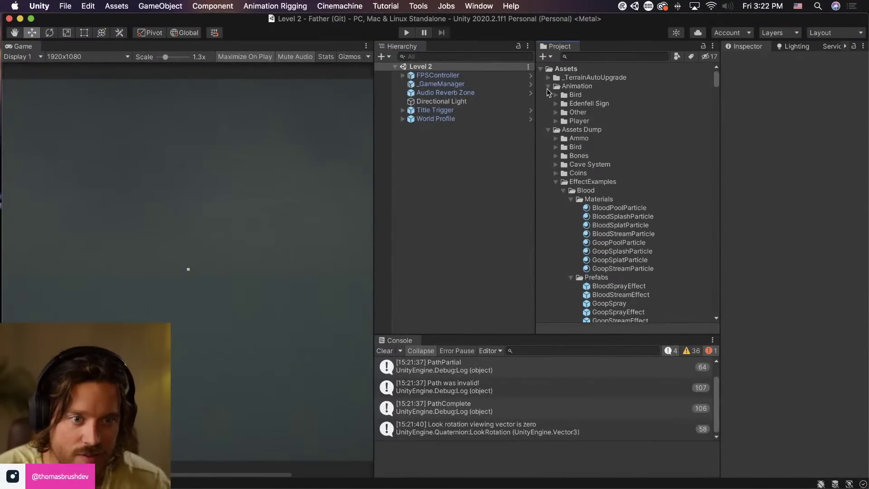
click(547, 86)
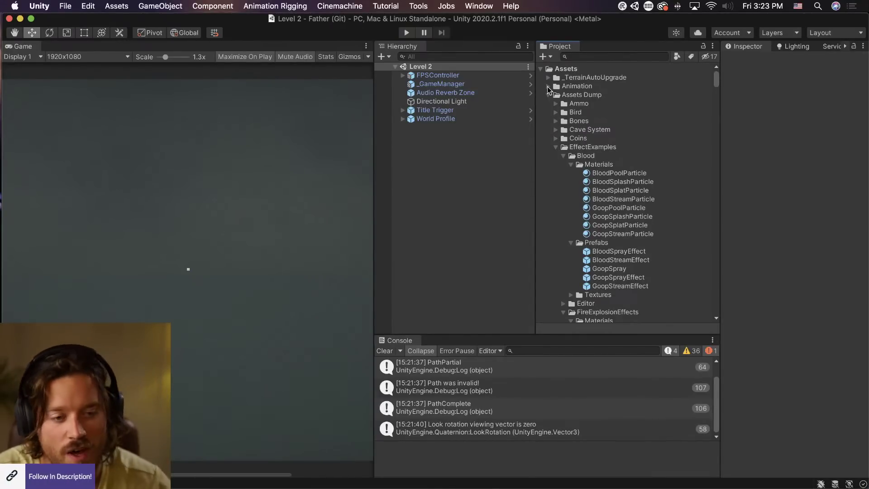
click(386, 351)
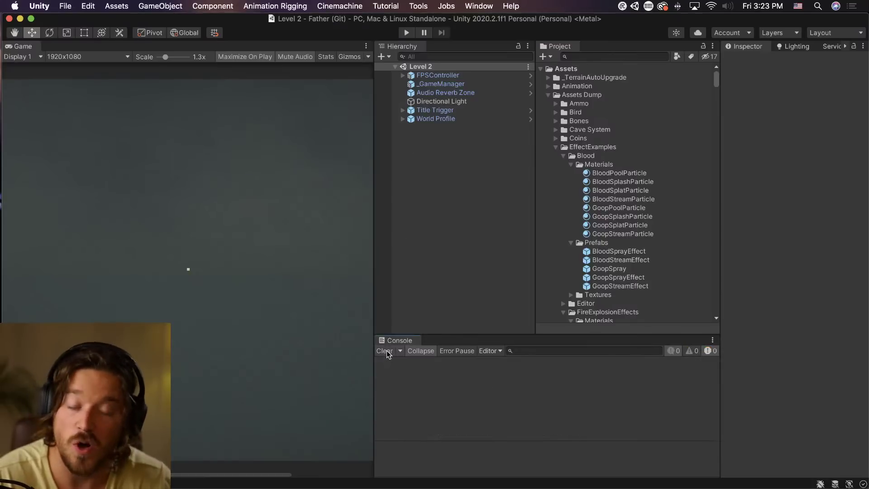
Open a Scene view and dock it beside the Game view.
click(479, 6)
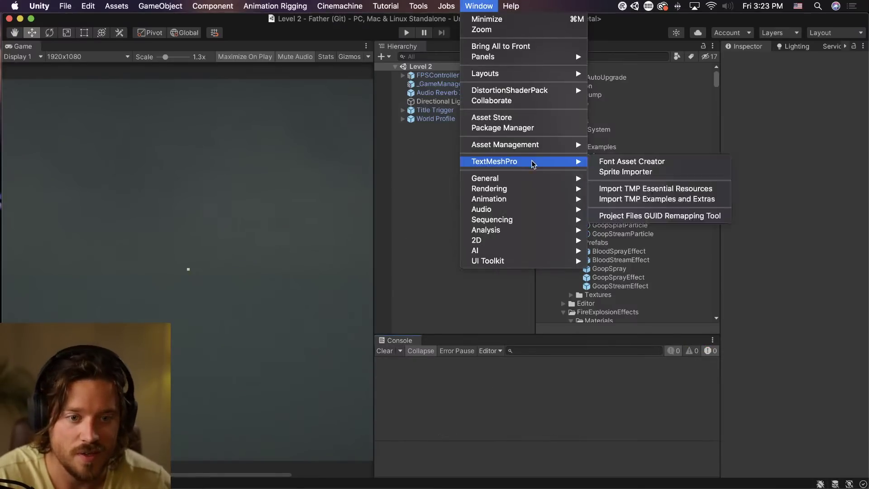
mouse_move(535, 184)
click(611, 178)
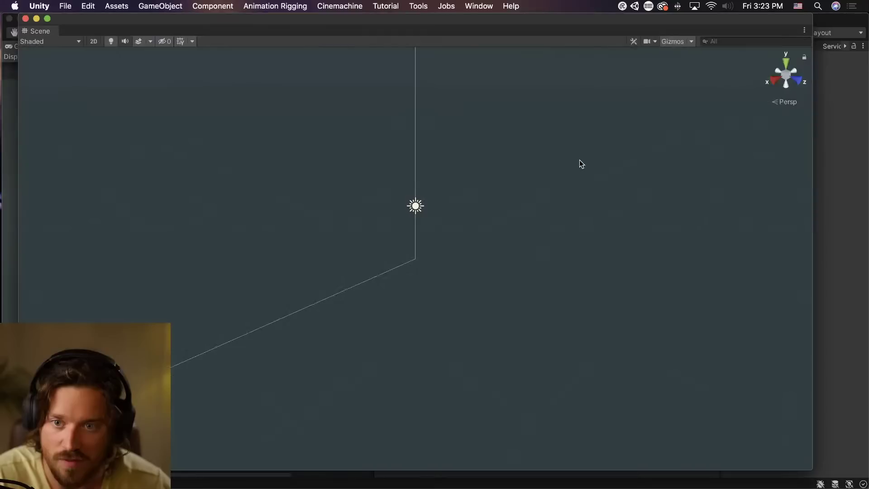
drag(103, 25, 85, 52)
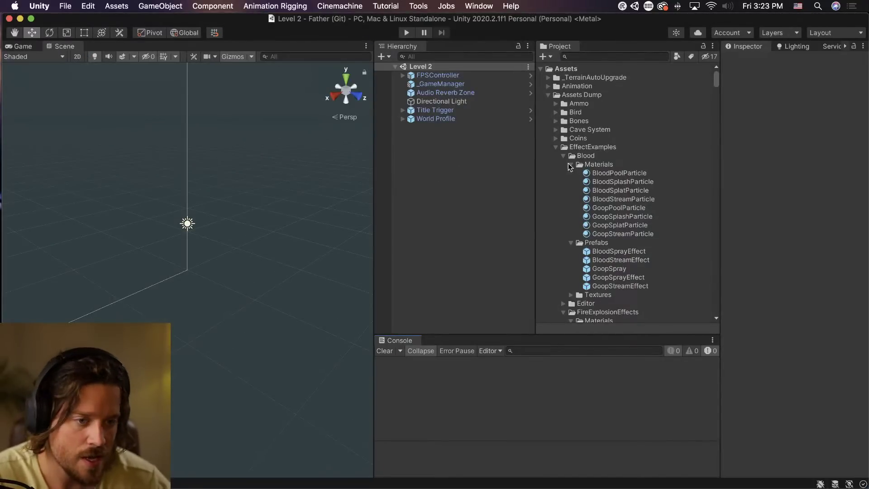
Collapse the EffectExamples, Enemies and Gore_Explosion folders inside Assets Dump.
click(555, 148)
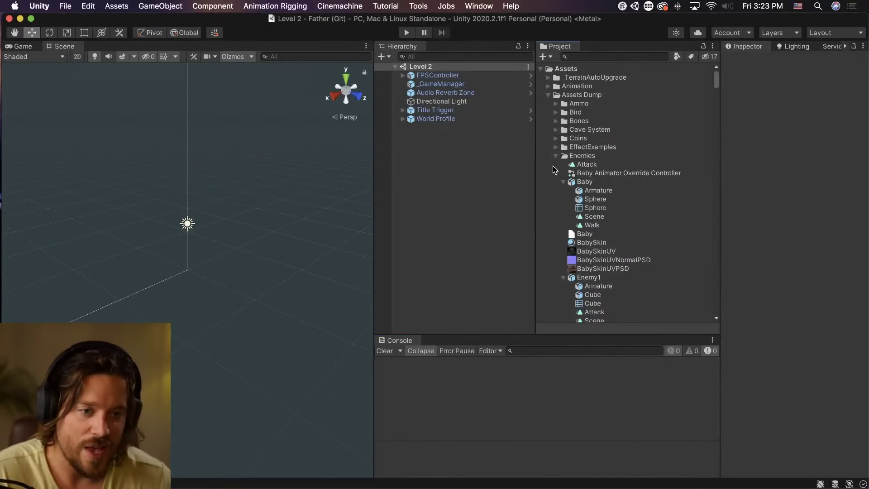
click(556, 157)
click(555, 200)
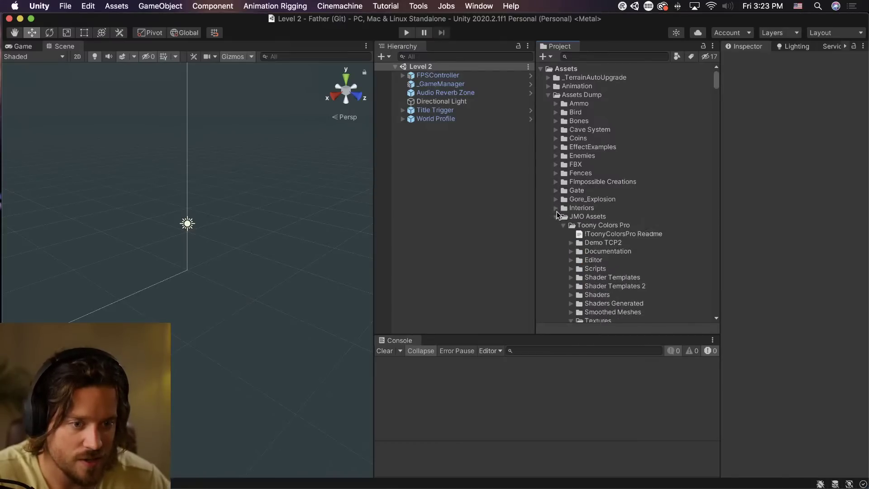
Add the Foyer model from the Interiors/Rooms/Foyer folder to the Level 2 hierarchy.
click(558, 208)
click(582, 217)
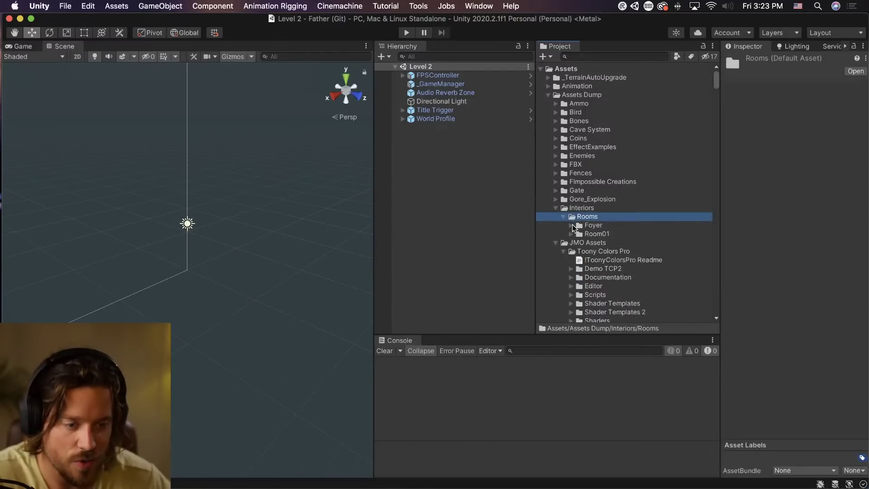
click(571, 225)
click(600, 234)
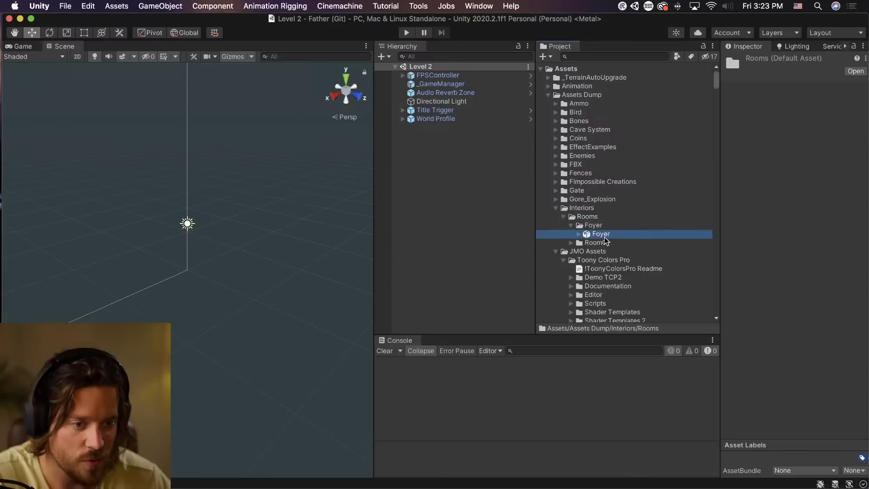
drag(443, 170, 446, 169)
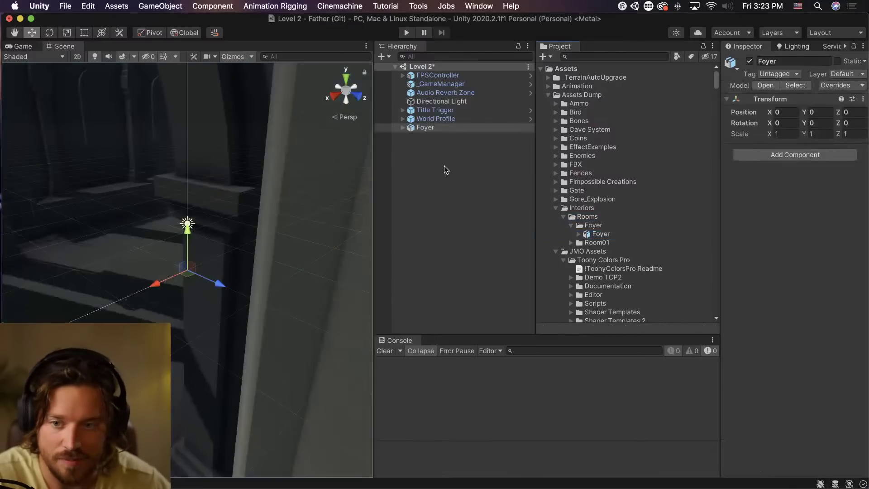
Widen the Scene view and look around the foyer's interior.
right_drag(279, 260, 294, 228)
drag(374, 163, 485, 163)
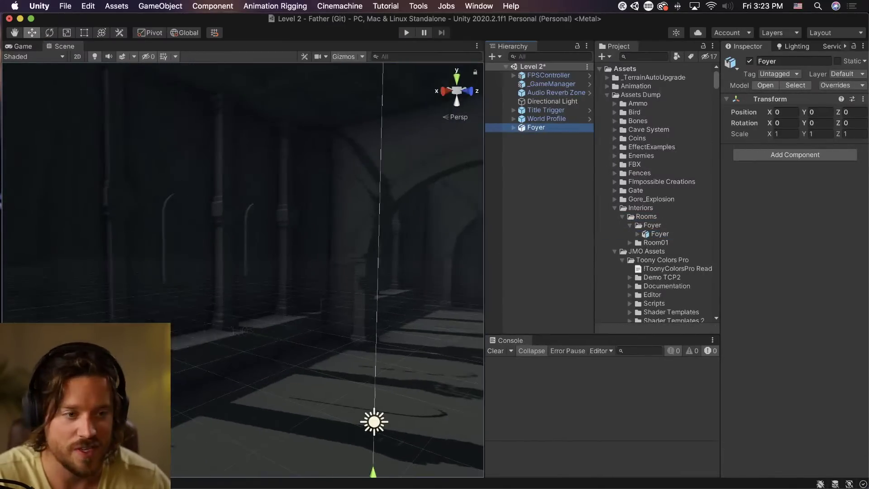
right_drag(127, 254, 299, 267)
click(299, 267)
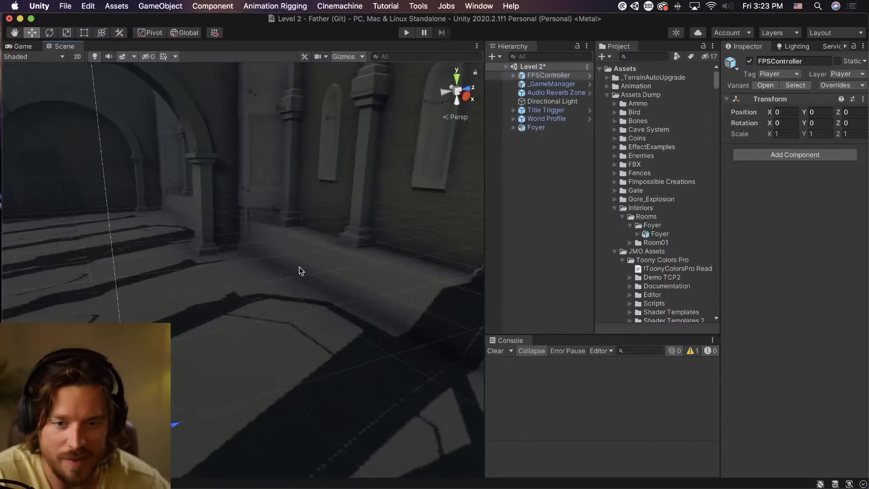
click(360, 209)
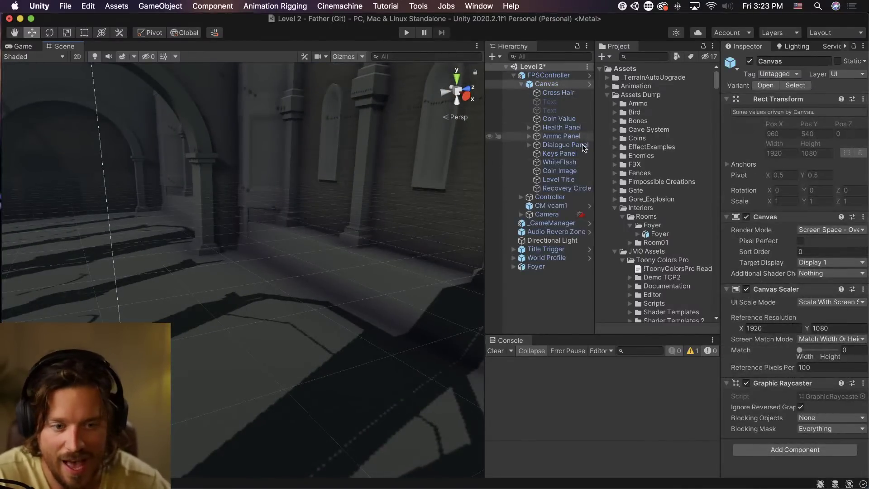
Expand Foyer in the hierarchy and go through its child meshes one by one from Box215 to Plane216.
click(545, 266)
click(514, 266)
click(544, 274)
scroll(550, 277, down, 3)
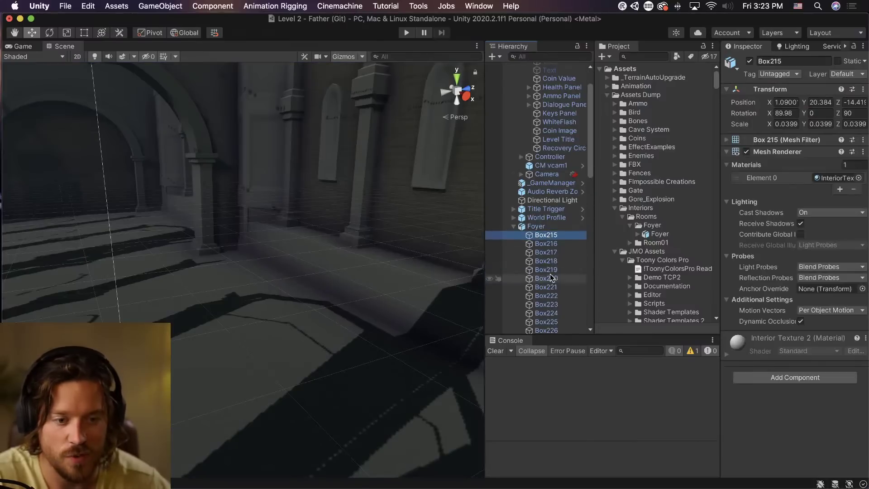
key(Down)
key(Down)
key(Down)
key(Down)
key(Down)
key(Down)
key(Down)
key(Down)
key(Down)
key(Down)
key(Down)
key(Down)
key(Down)
key(Down)
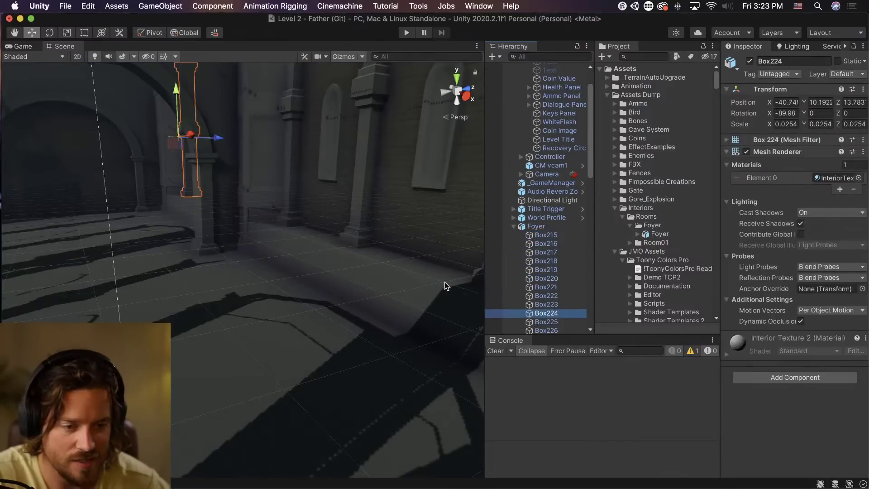
key(Down)
key(Down)
key(Down)
key(Down)
key(Down)
key(Down)
key(Down)
key(Down)
key(Down)
key(Down)
key(Down)
key(Down)
key(Down)
key(Down)
key(Down)
key(Down)
key(Down)
key(Down)
key(Down)
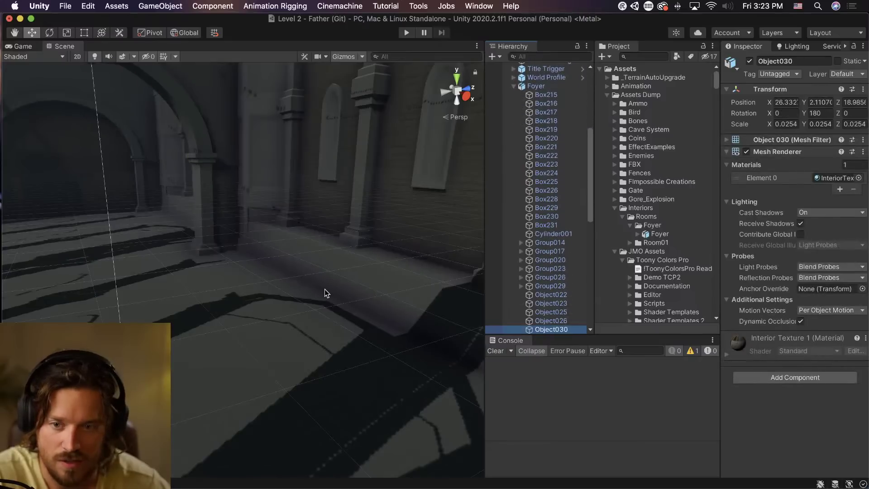
key(Down)
key(Down)
key(Down)
Examine the foyer's arches and walls by selecting individual pieces in the Scene view.
right_drag(211, 289, 485, 252)
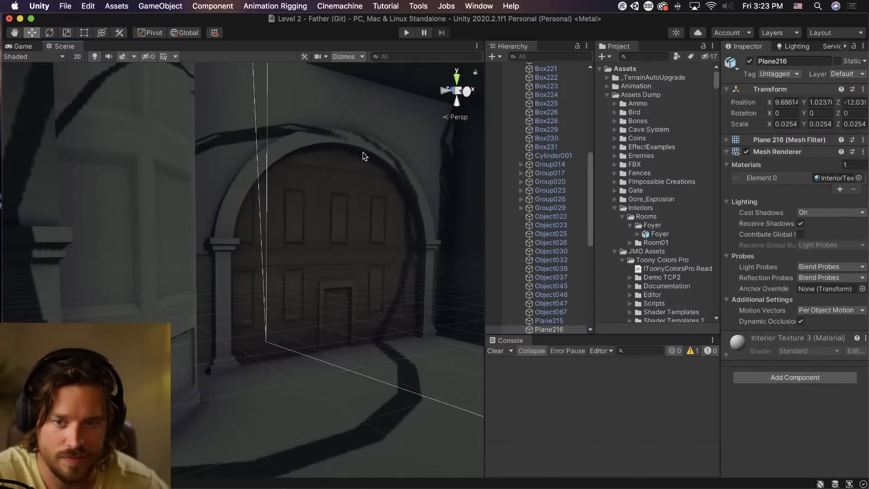
click(363, 154)
click(394, 122)
click(398, 126)
click(431, 138)
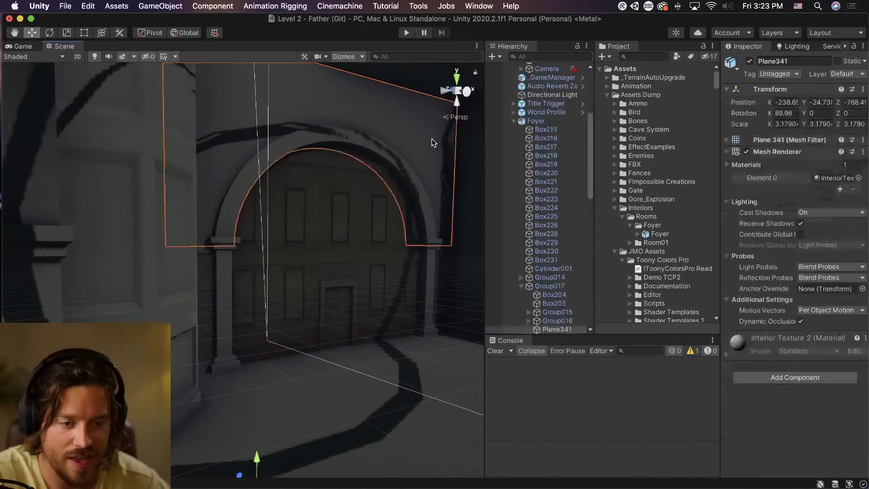
right_drag(256, 308, 368, 278)
click(300, 181)
click(303, 196)
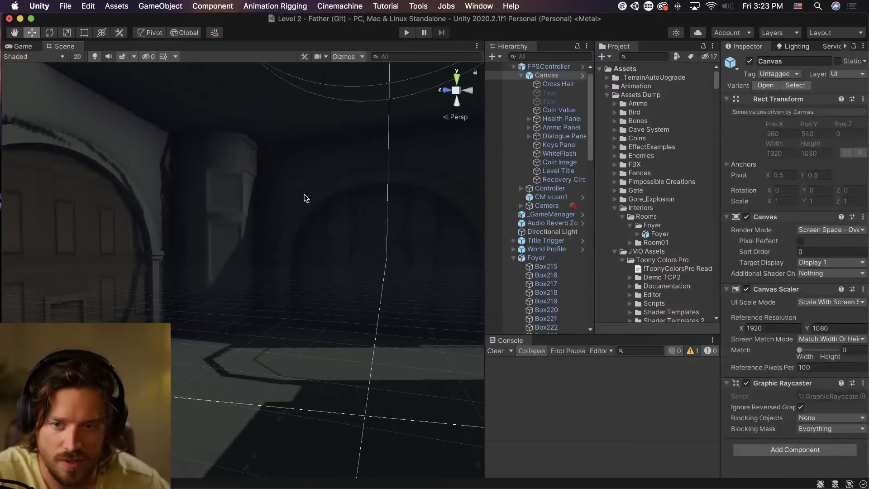
click(304, 198)
right_drag(304, 195, 485, 256)
Select Foyer's child objects from Box215 through RoundDoor_016.
scroll(528, 232, down, 10)
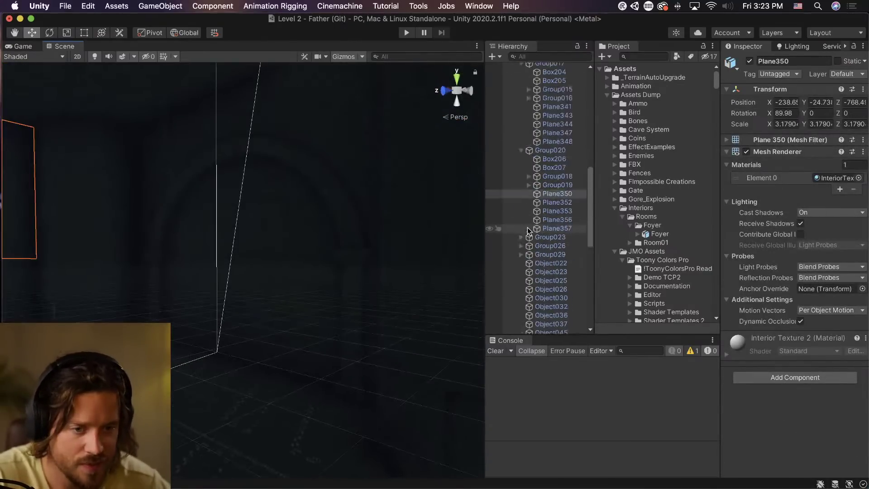
scroll(528, 232, down, 3)
click(550, 328)
scroll(563, 247, up, 20)
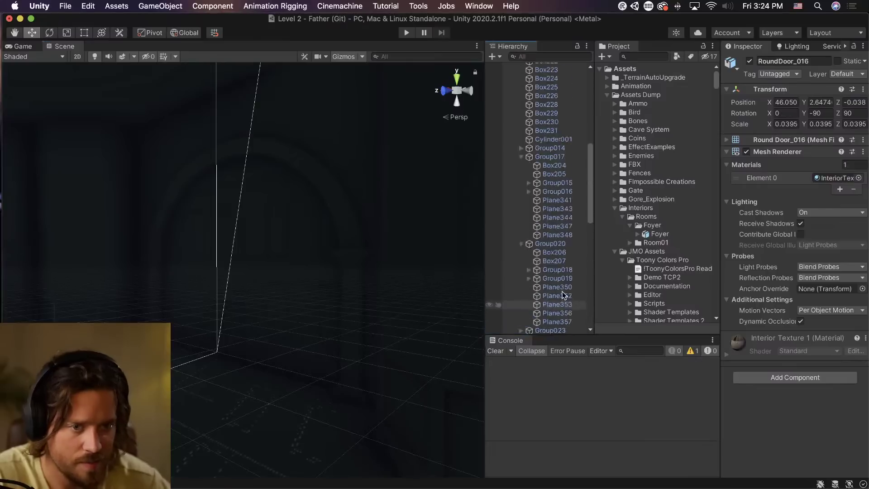
shift+click(558, 274)
scroll(558, 274, down, 10)
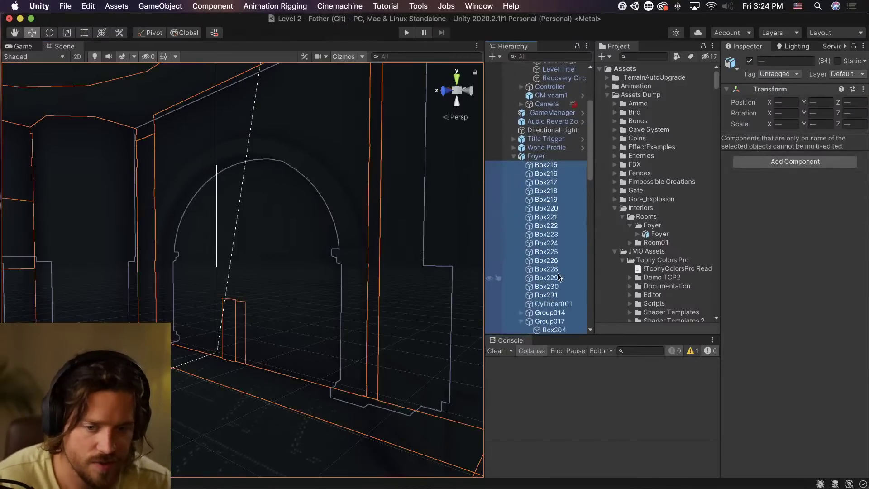
scroll(559, 272, down, 6)
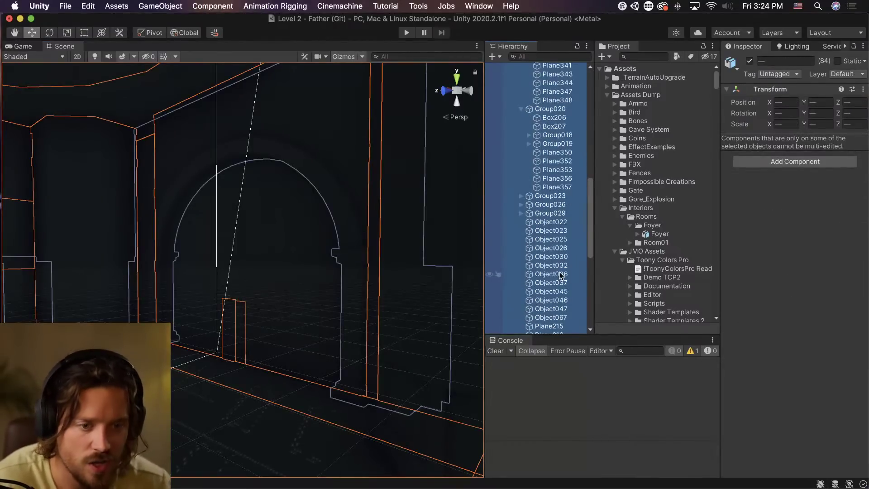
Expand Group029, Group026 and Group023 with its subgroups Group021 and Group022, and frame Plane359 in the Scene view.
click(520, 212)
click(521, 204)
click(528, 222)
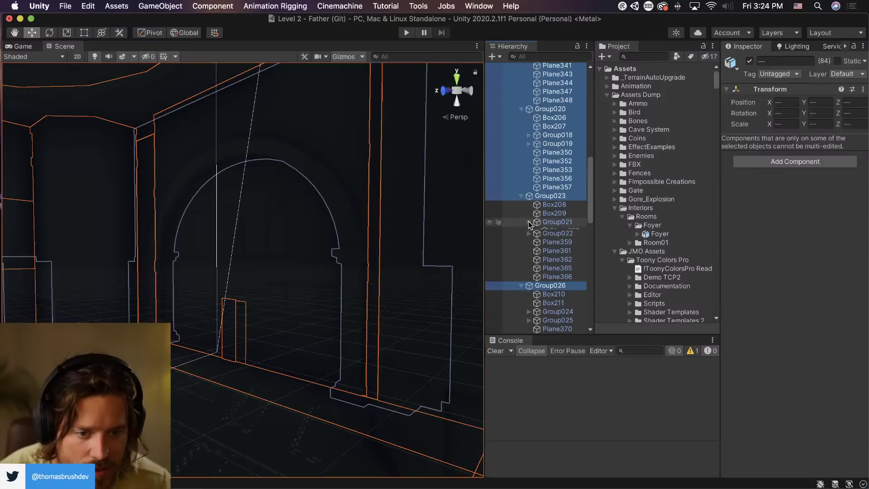
click(561, 257)
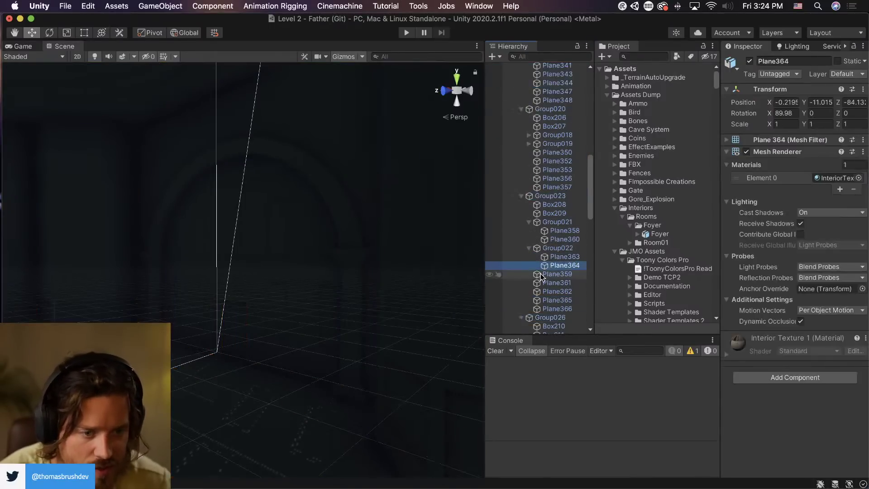
scroll(539, 269, down, 2)
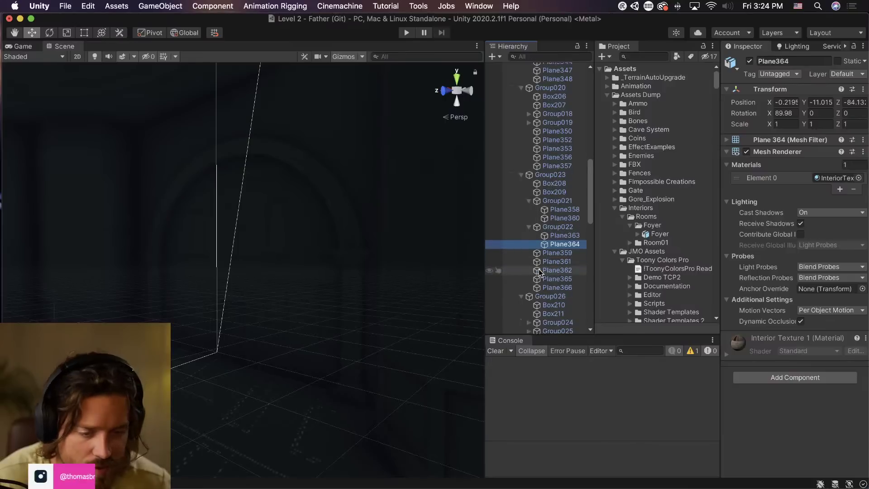
click(543, 253)
key(f)
Examine the foyer's panelled wall and small doorway by selecting pieces such as Plane418 in the Scene view.
middle_drag(297, 235, 305, 267)
right_drag(304, 268, 162, 291)
right_drag(341, 277, 147, 226)
middle_drag(147, 226, 264, 249)
right_drag(263, 248, 191, 302)
click(279, 260)
click(255, 275)
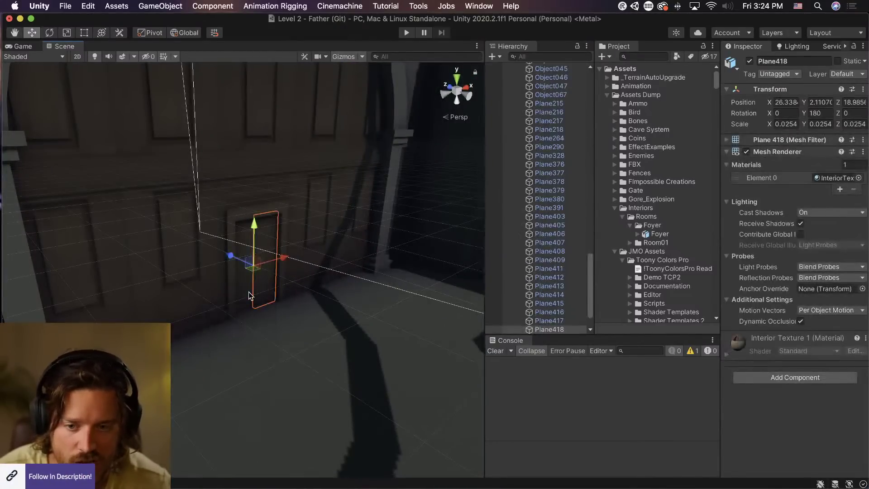
click(249, 293)
Look along the foyer's arched hall and down over its floor in the Scene view.
right_drag(231, 287, 236, 182)
right_drag(330, 203, 154, 214)
middle_drag(155, 214, 441, 148)
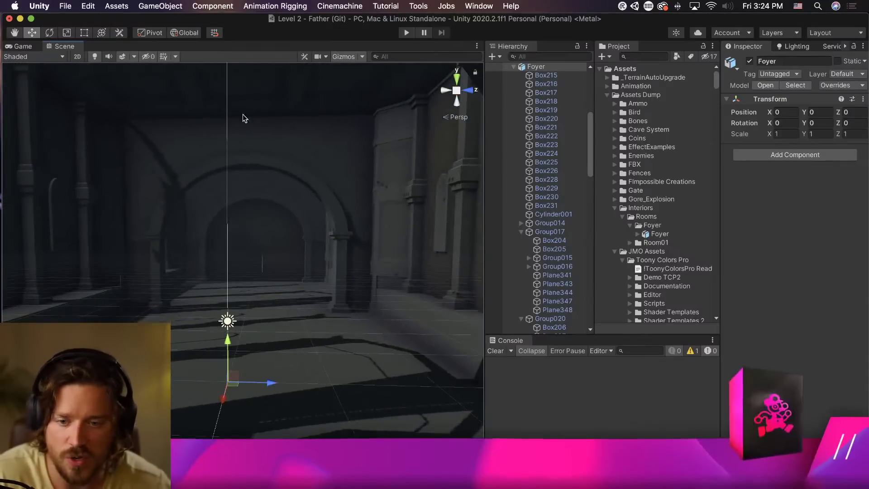
right_drag(229, 111, 226, 132)
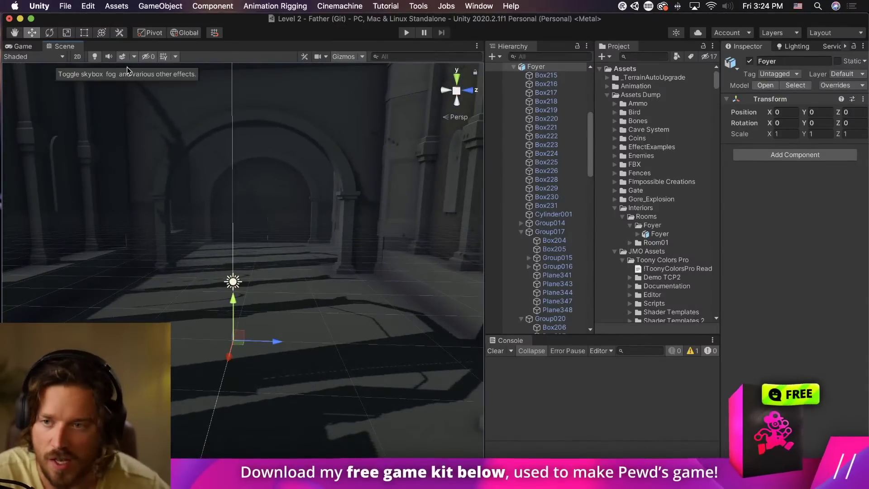
right_drag(198, 159, 221, 164)
middle_drag(221, 165, 370, 150)
right_drag(351, 152, 323, 192)
scroll(225, 110, up, 1)
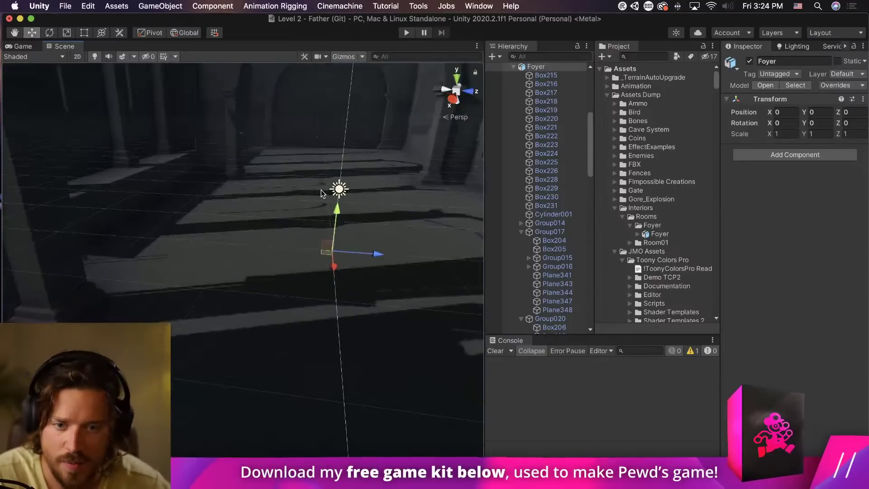
Examine which meshes form the foyer floor by selecting Plane290, Plane328 and other floor areas in the Scene view.
click(274, 189)
click(229, 188)
click(246, 164)
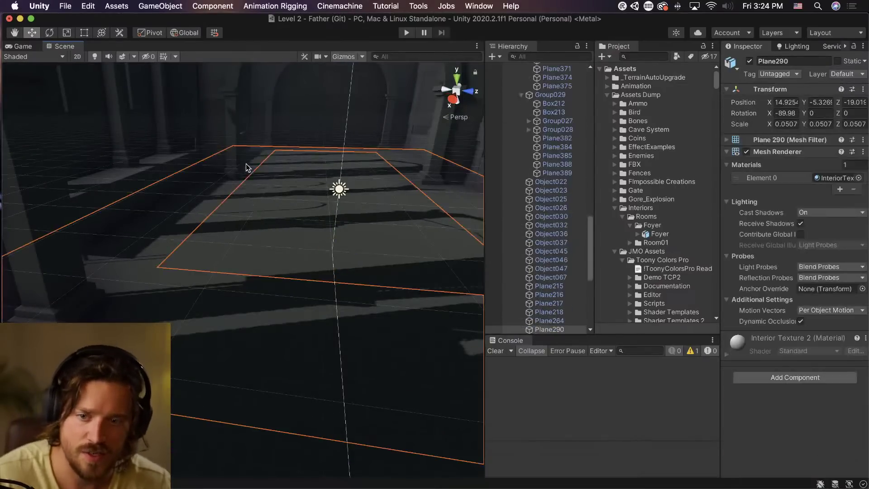
click(271, 168)
click(308, 179)
click(294, 189)
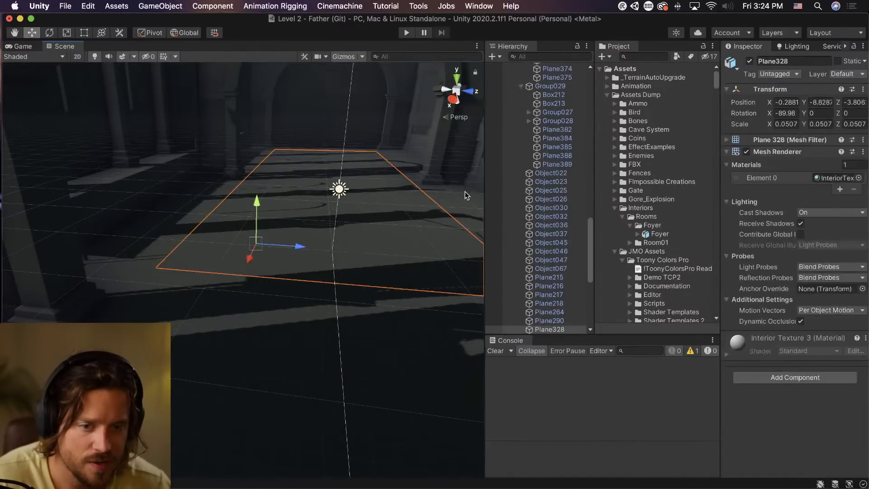
shift+click(460, 206)
right_drag(428, 206, 566, 231)
shift+click(238, 278)
click(267, 278)
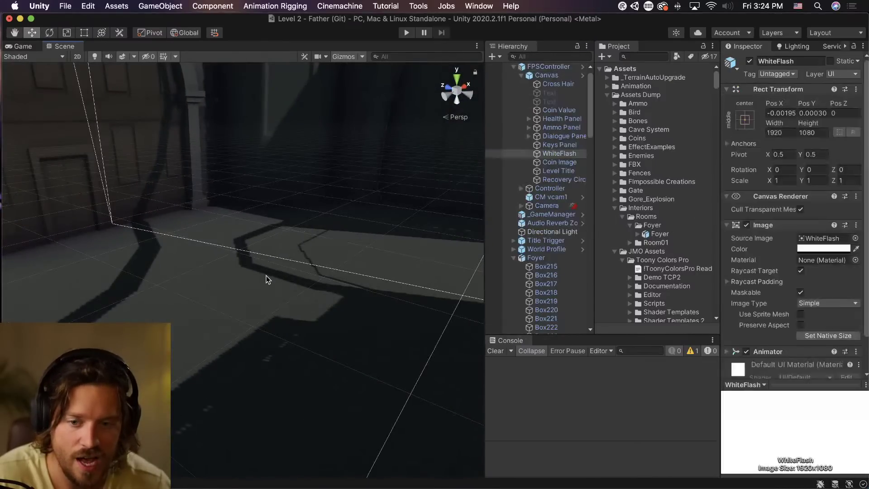
click(273, 281)
right_drag(274, 281, 310, 239)
Select the floor mesh Plane328 and add a Mesh Collider component to it.
click(311, 238)
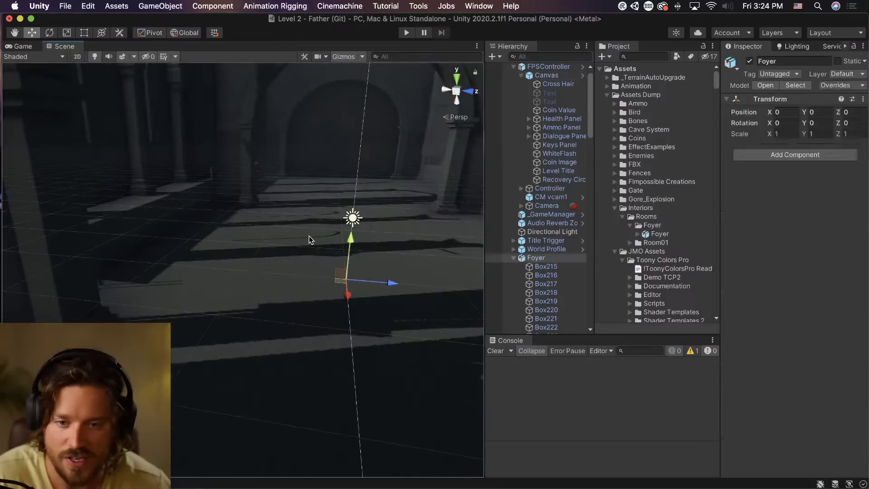
click(752, 376)
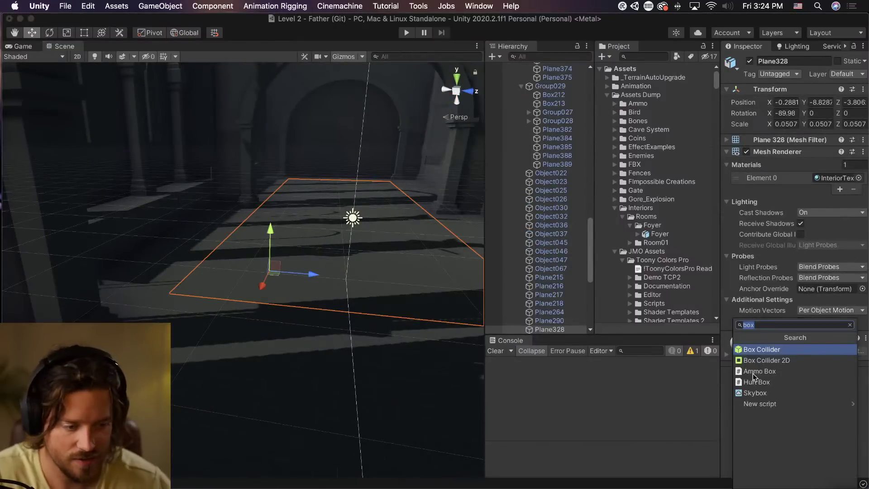
text(M<e)
key(BackSpace)
key(BackSpace)
text(es)
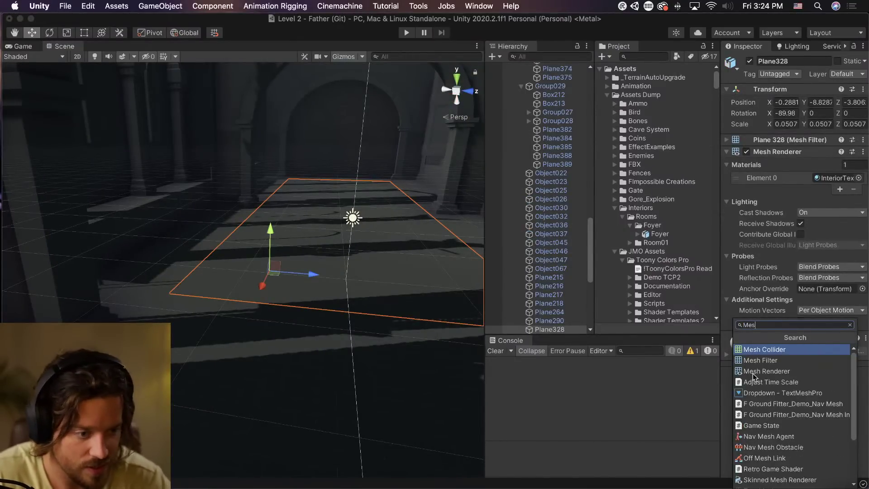
key(Return)
Select the floor mesh Plane290 and add a Mesh Collider component to it.
click(214, 240)
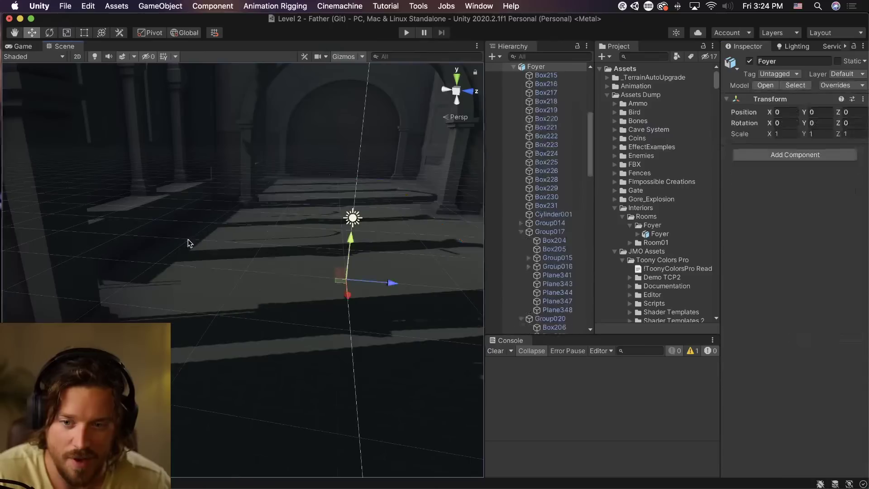
click(784, 378)
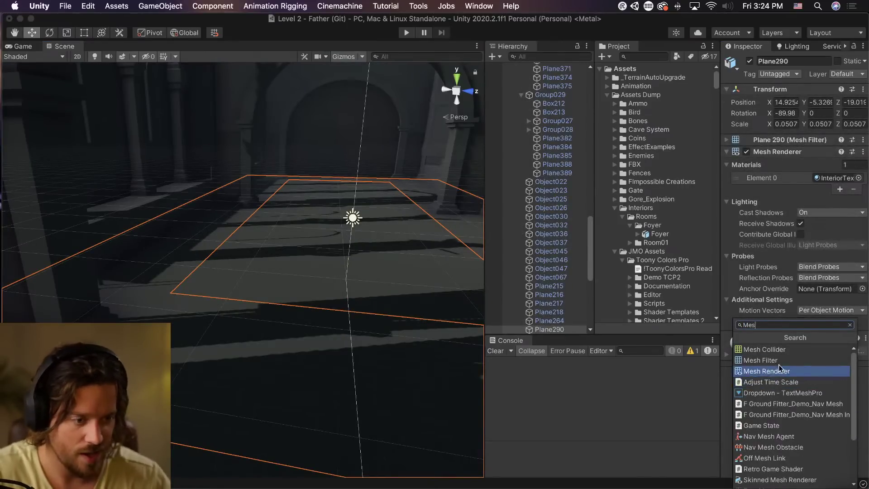
click(776, 350)
Select the floor mesh Plane264 on the far side of the foyer and add a Mesh Collider component to it.
right_drag(233, 306, 275, 246)
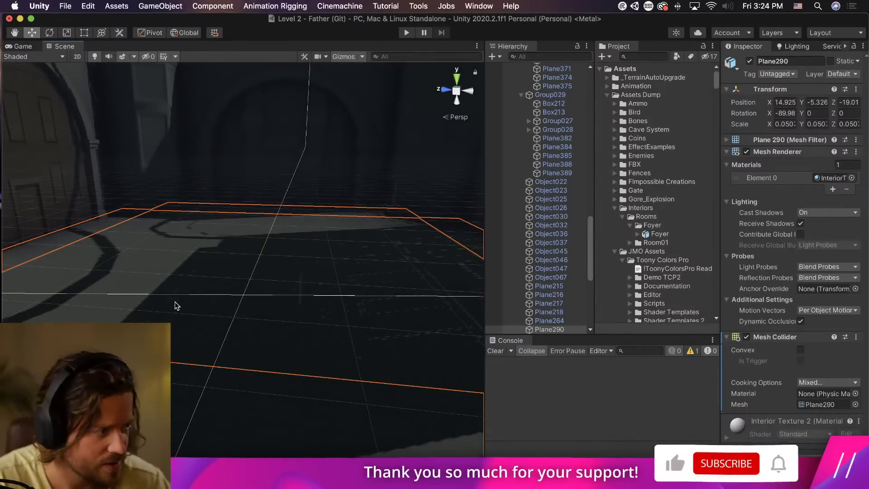
right_drag(177, 305, 310, 283)
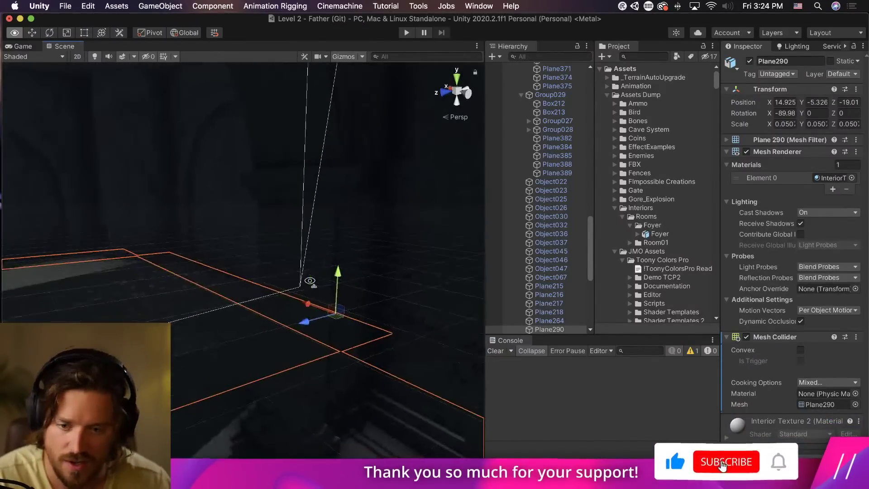
click(258, 343)
click(257, 347)
right_drag(256, 347, 120, 361)
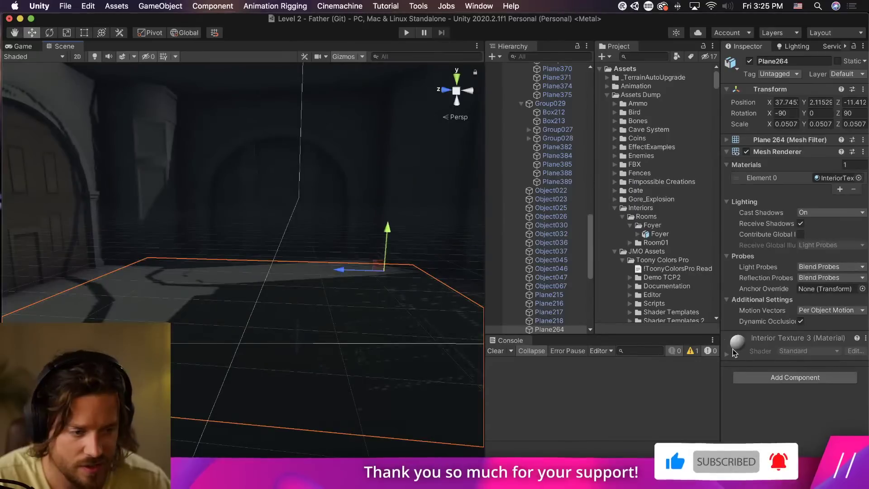
click(795, 377)
text(Mes)
key(Return)
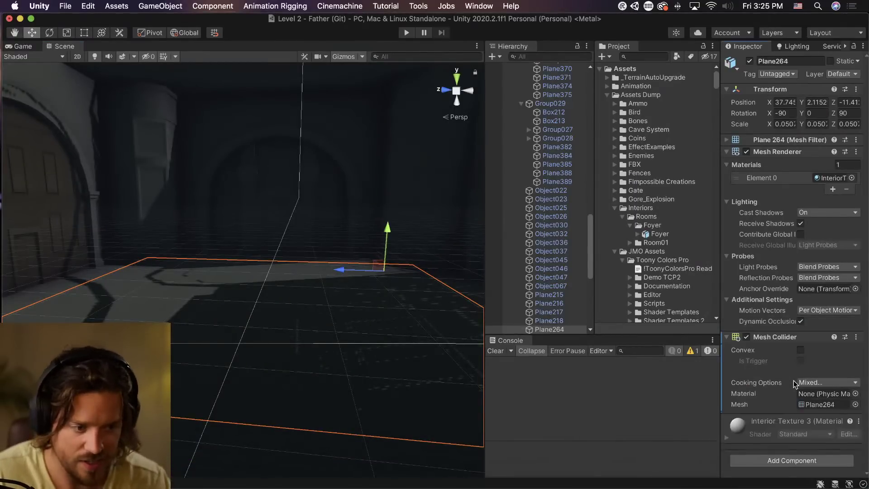
Try raising the arched wall window Plane413 along the vertical axis, and undo the move.
right_drag(447, 67, 204, 186)
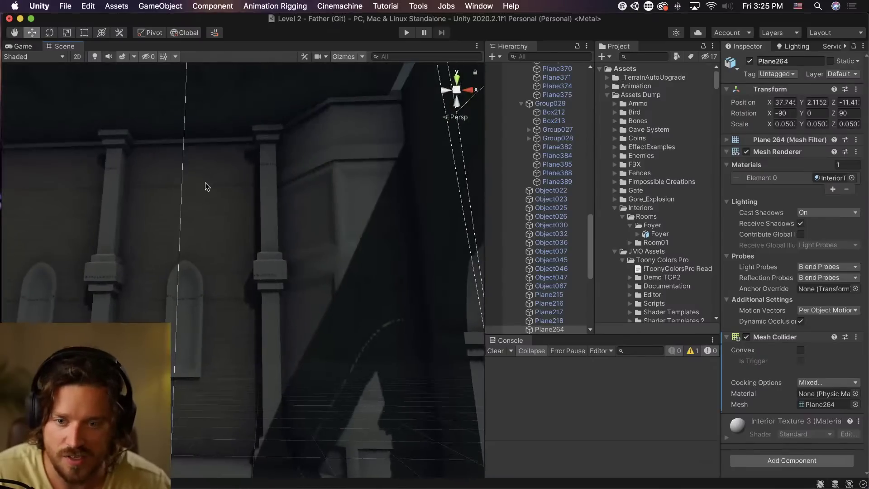
click(219, 204)
click(216, 204)
click(217, 217)
click(213, 218)
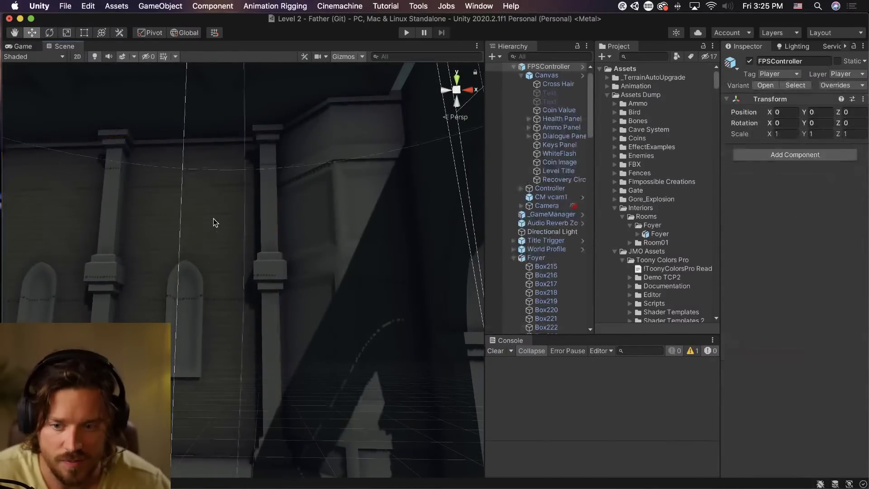
right_drag(214, 218, 159, 250)
click(197, 249)
drag(206, 231, 210, 141)
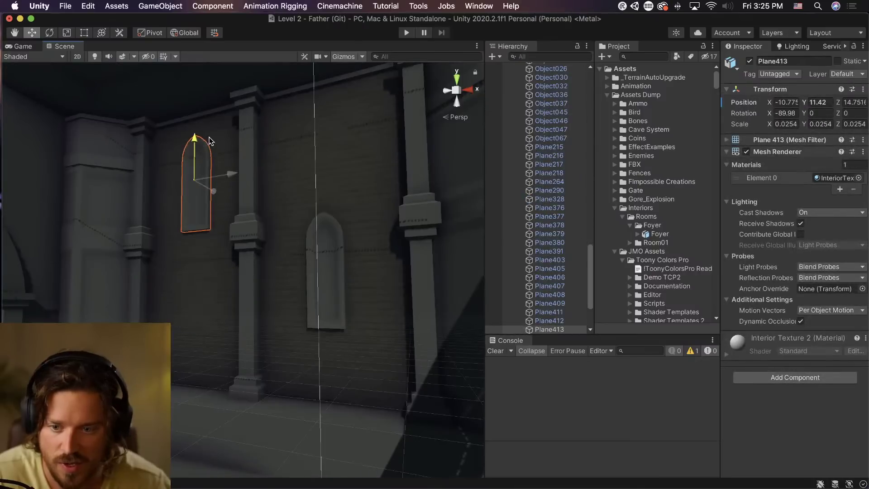
key(super+z)
Try moving pieces of the foyer wall beside the arched windows, and undo the last move.
double_click(240, 246)
drag(274, 247, 336, 249)
right_drag(336, 249, 269, 249)
click(301, 258)
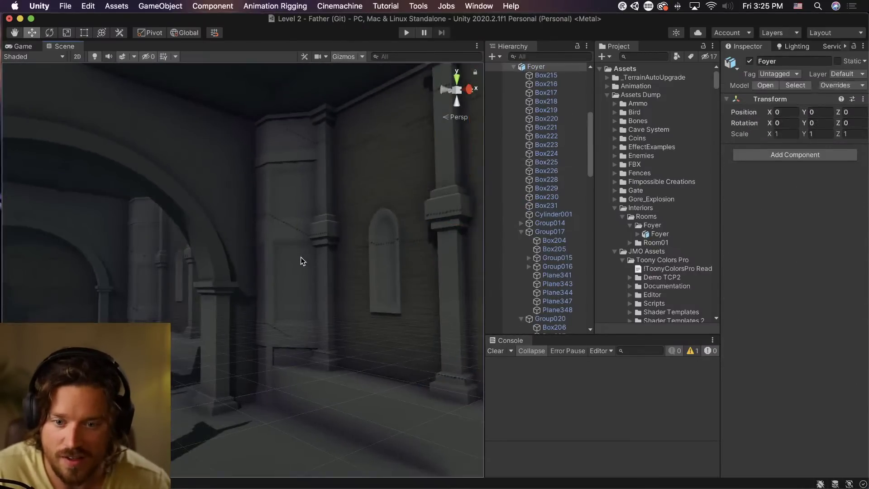
click(297, 278)
drag(311, 387, 266, 397)
key(super+z)
Select the arched window Plane414 up close and locate its InteriorTexture2 material in the project assets.
middle_drag(194, 303, 157, 297)
scroll(266, 298, up, 5)
scroll(157, 297, up, 2)
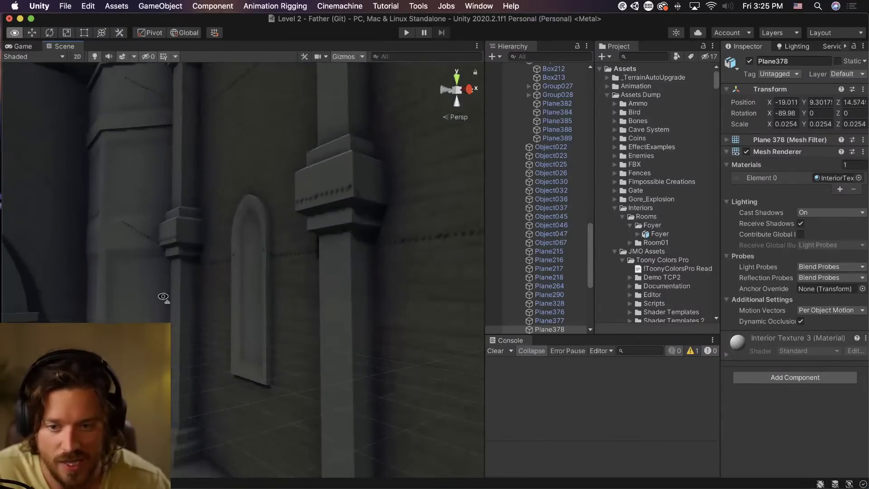
right_drag(158, 296, 241, 273)
click(229, 268)
click(229, 272)
click(254, 183)
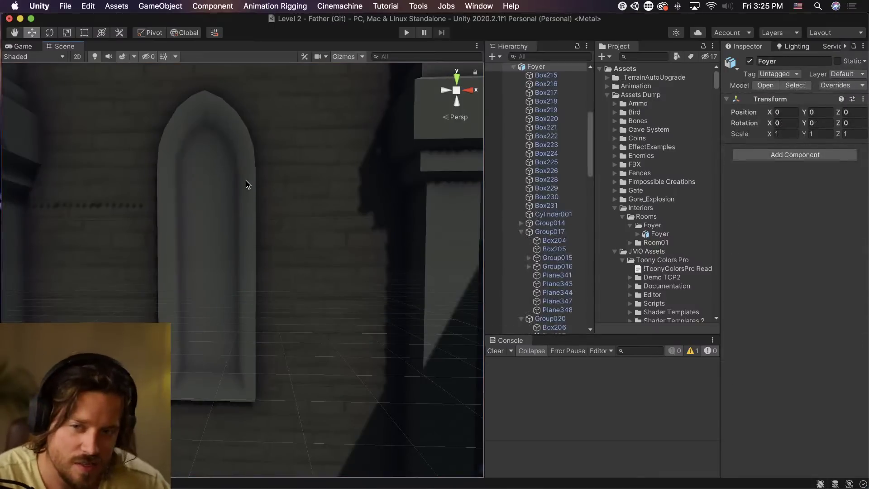
click(245, 180)
click(836, 178)
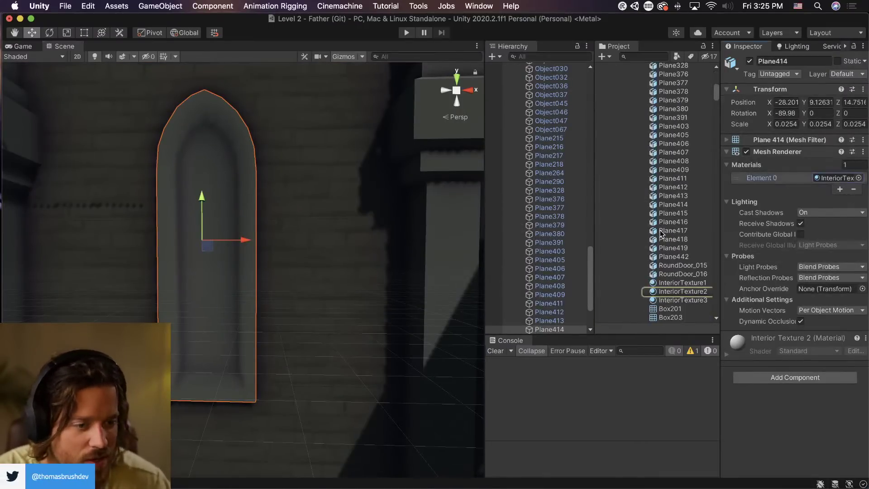
Browse the Foyer model's contents and the neighbouring Room01 folder in the project assets, looking over the meshes and InteriorTexture materials.
scroll(672, 288, down, 10)
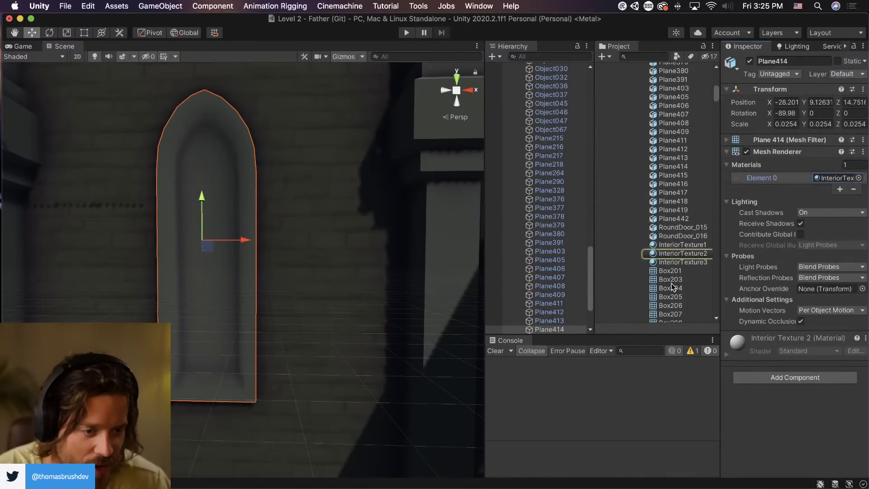
scroll(674, 278, up, 10)
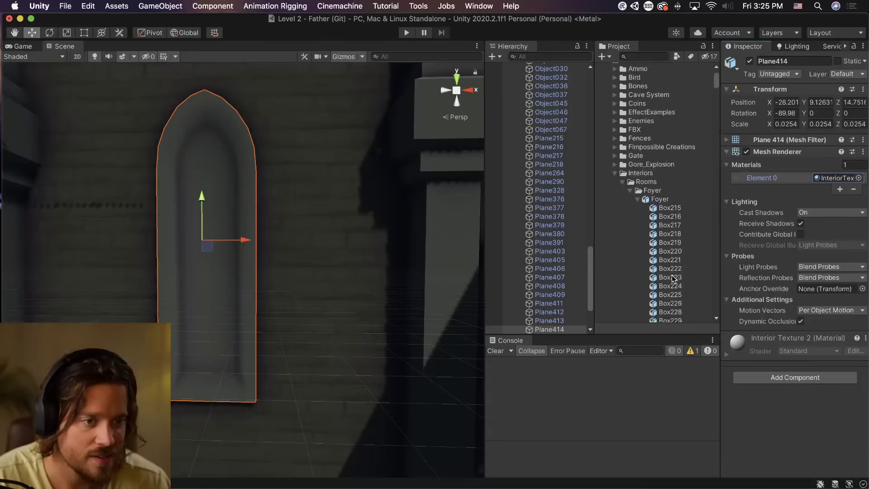
click(638, 223)
click(637, 223)
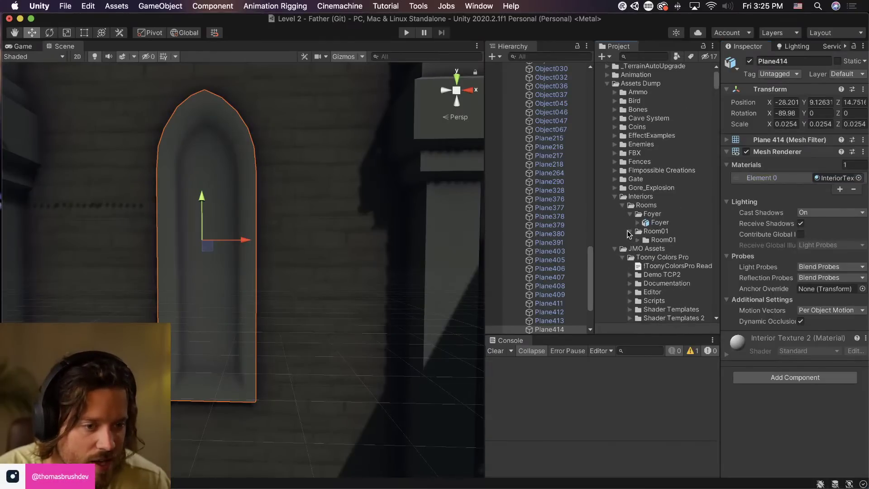
click(637, 223)
click(637, 224)
scroll(670, 243, down, 20)
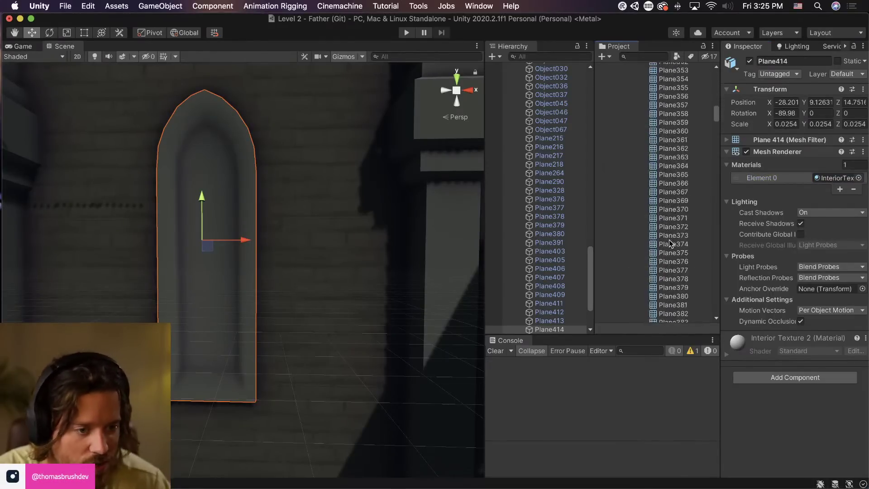
scroll(668, 241, up, 15)
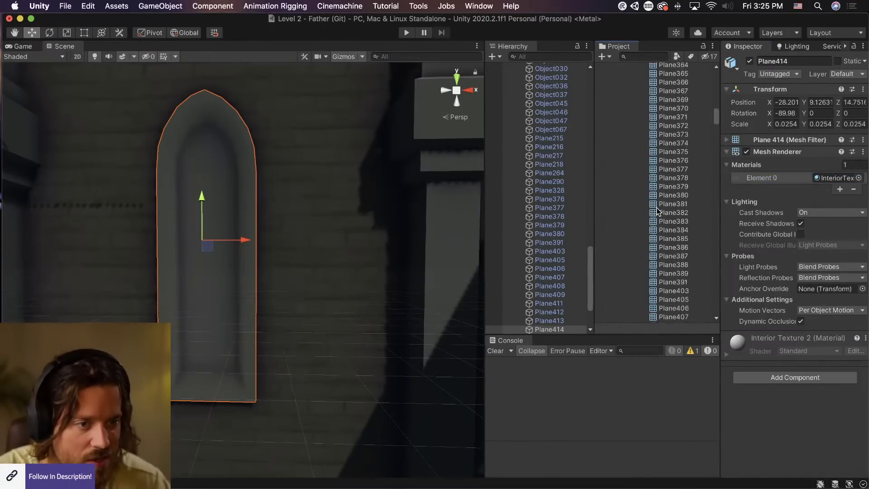
scroll(659, 212, down, 6)
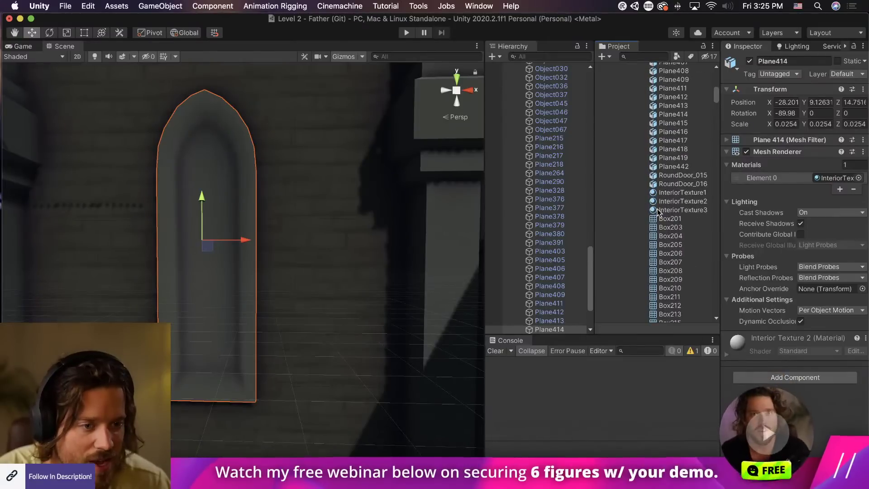
scroll(658, 212, up, 2)
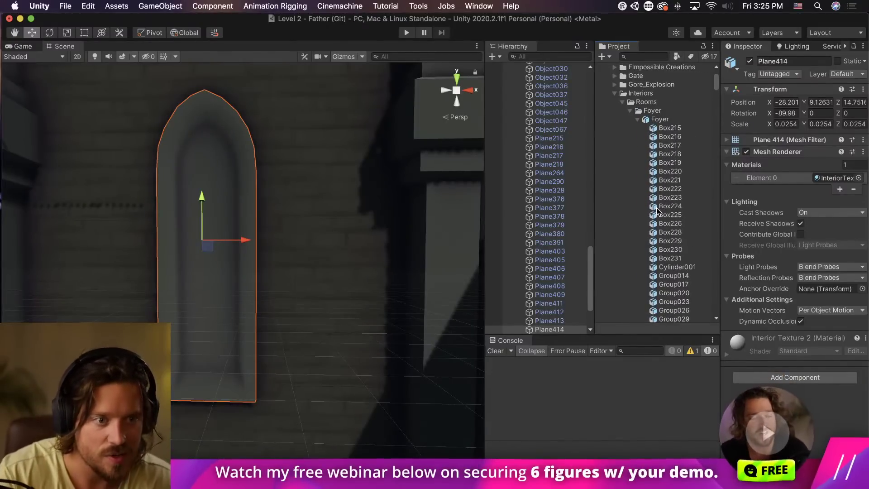
scroll(657, 209, down, 10)
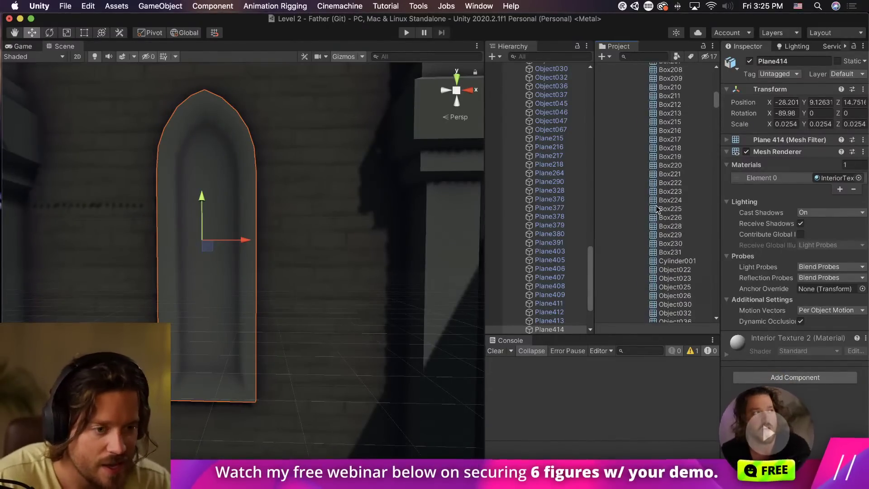
scroll(657, 209, down, 15)
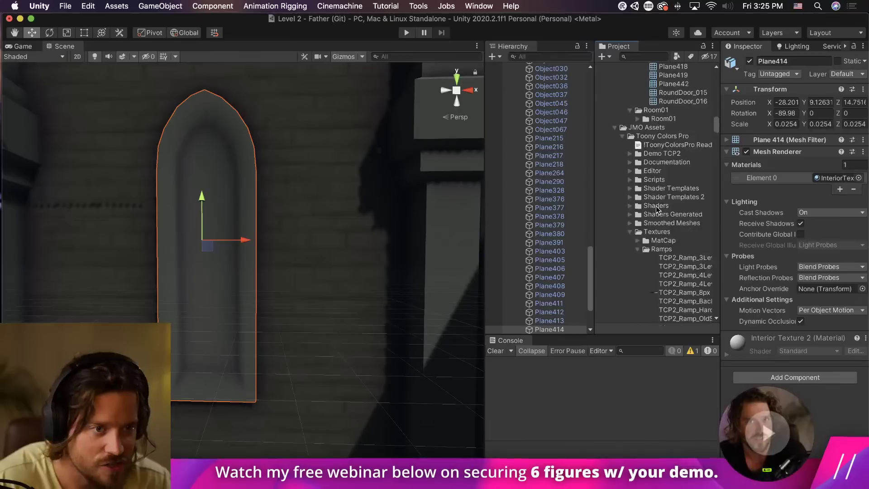
key(super+Tab)
key(super+Tab)
key(super+Tab)
key(super+Tab)
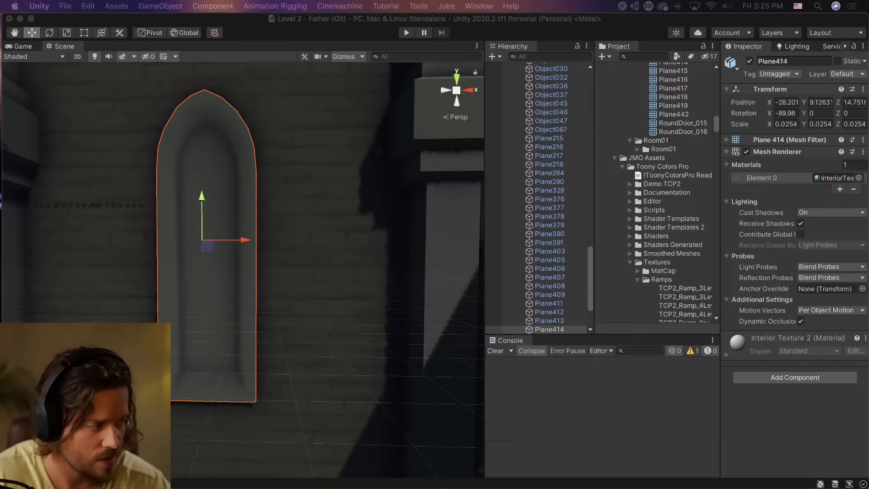
Select the foyer wall Plane409, open its InteriorTexture1 material and locate its albedo texture in the Room01 textures folder.
right_drag(334, 207, 216, 293)
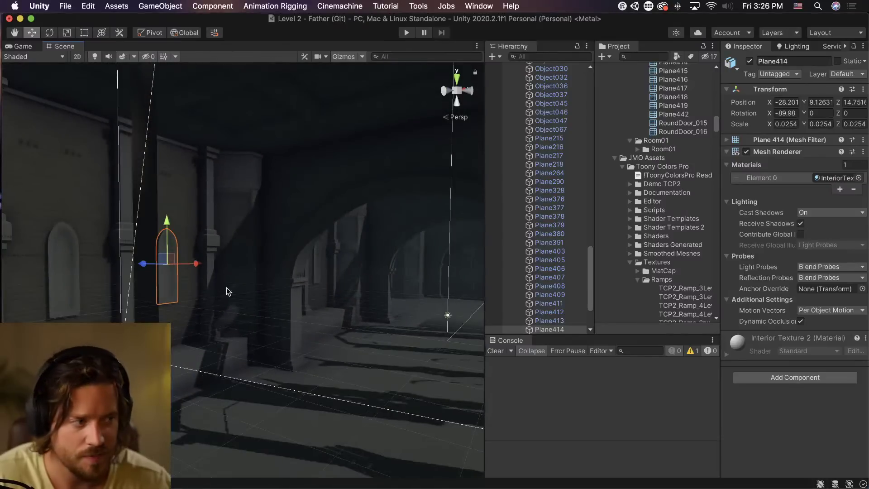
right_drag(313, 199, 98, 218)
click(353, 266)
scroll(235, 225, up, 1)
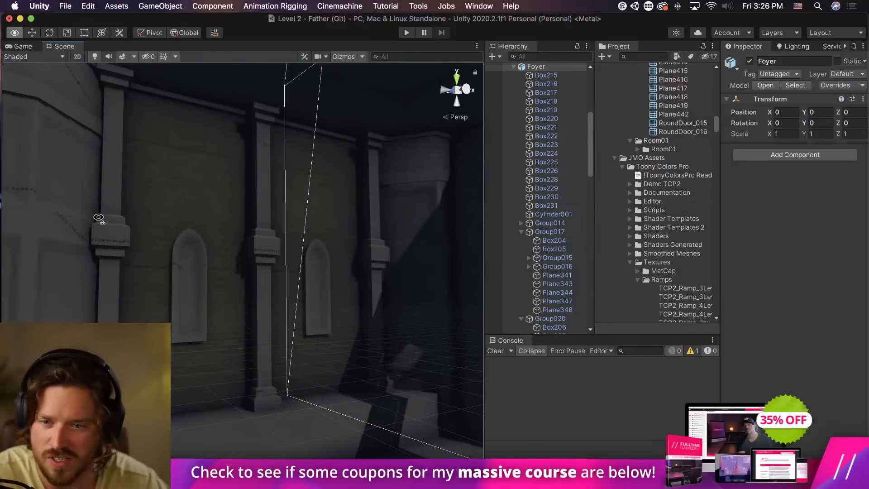
click(180, 199)
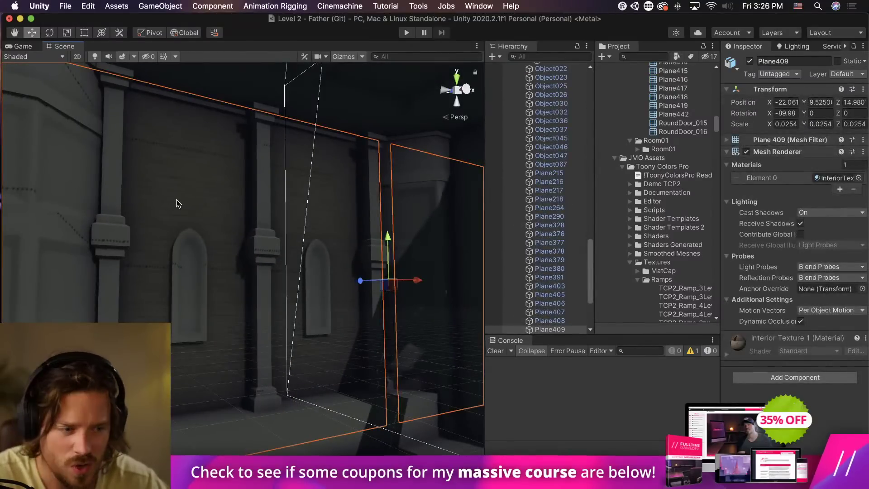
click(838, 177)
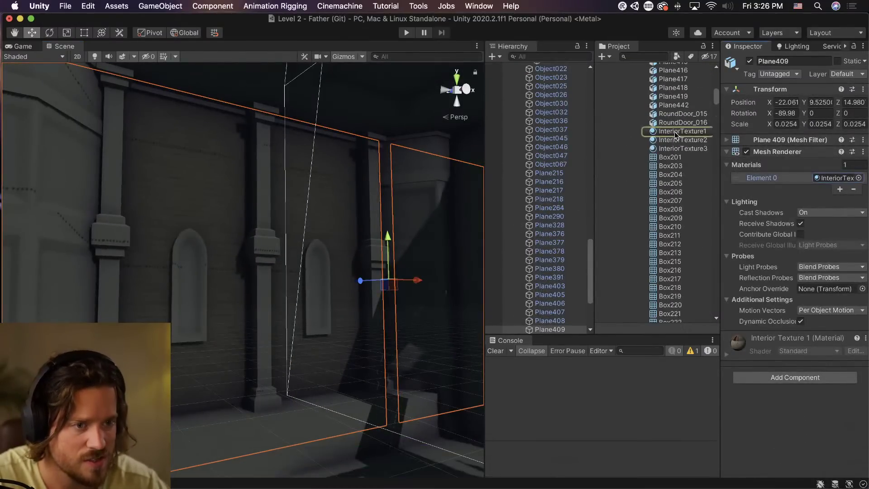
click(675, 131)
click(735, 110)
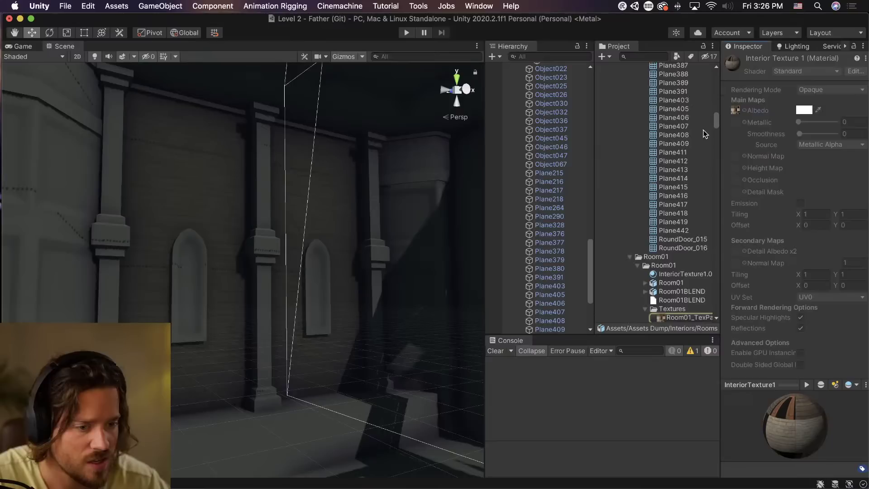
scroll(688, 147, down, 2)
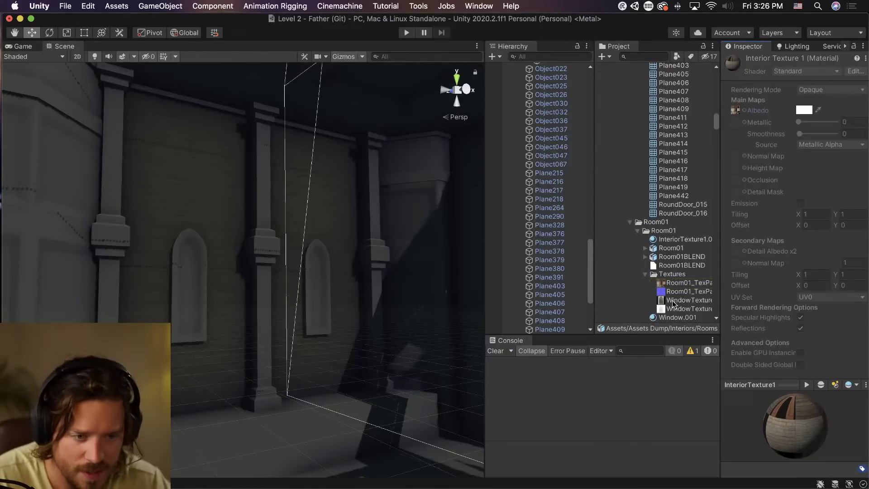
Face the row of arches and select the floor mesh Plane290 to check its Mesh Collider.
right_drag(352, 271, 430, 306)
click(561, 195)
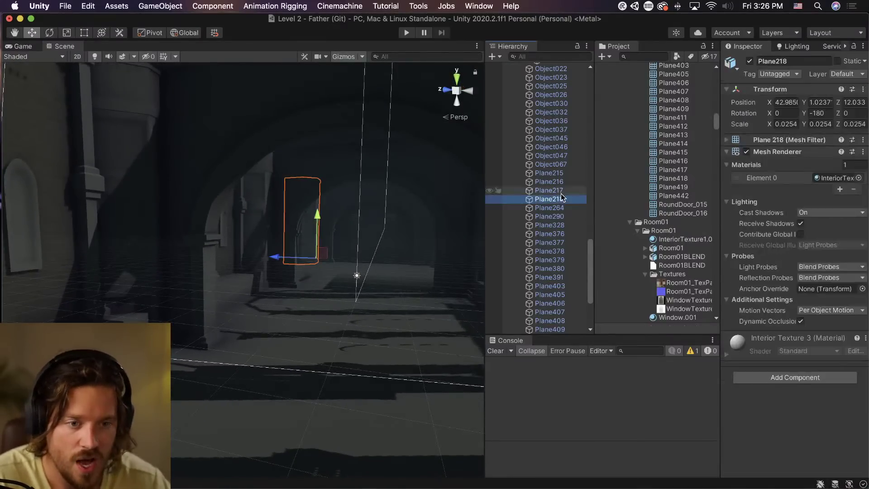
click(387, 284)
click(384, 287)
click(381, 310)
click(381, 319)
right_drag(381, 318, 394, 322)
click(562, 320)
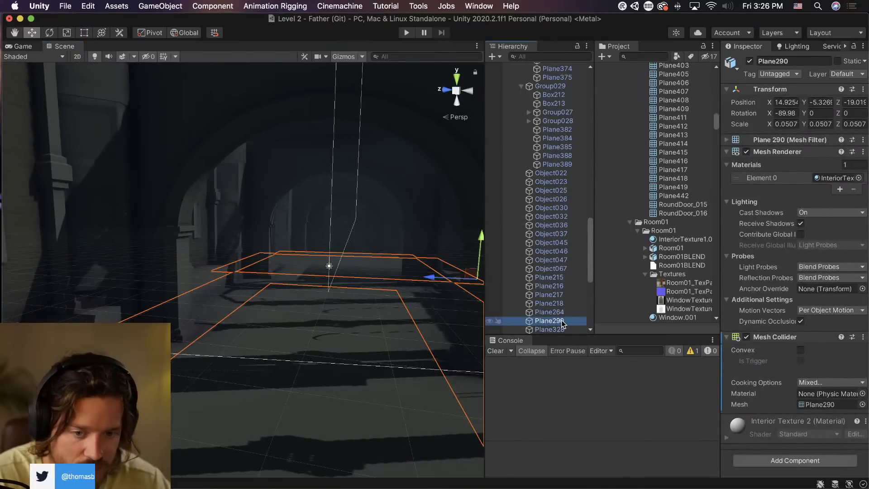
Step back and forth through the foyer meshes around Plane264, Plane290 and Plane328 to compare the floor pieces in the scene.
scroll(562, 317, down, 3)
click(562, 290)
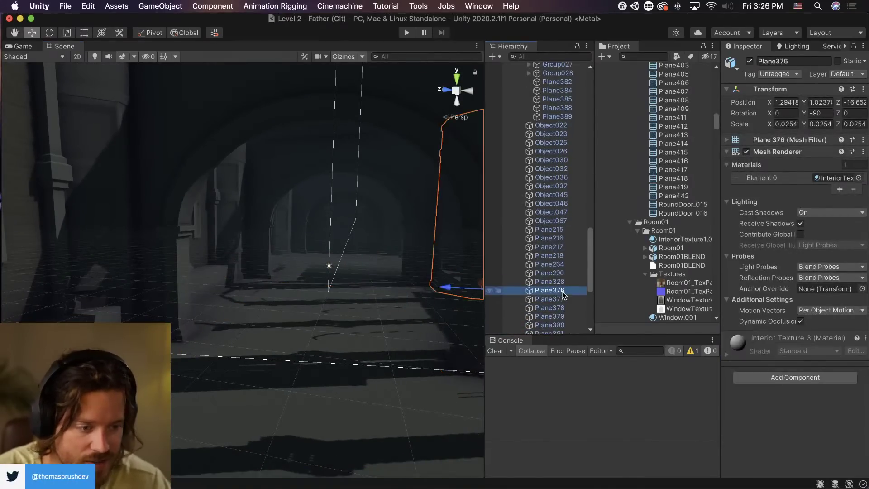
key(Up)
key(Up)
key(Up)
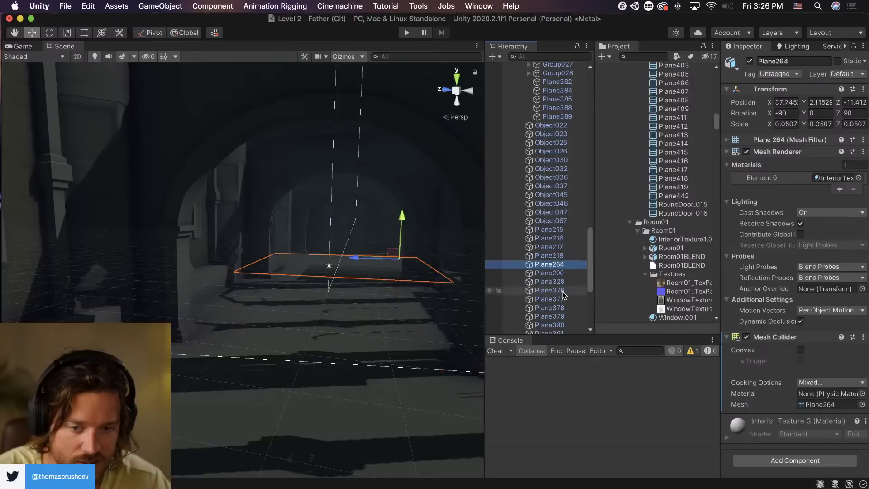
key(Down)
key(Down)
key(Up)
key(Down)
key(Up)
key(Up)
key(Down)
key(Down)
key(Up)
key(Up)
key(Down)
key(Down)
key(Up)
key(Up)
key(Down)
key(Down)
click(455, 123)
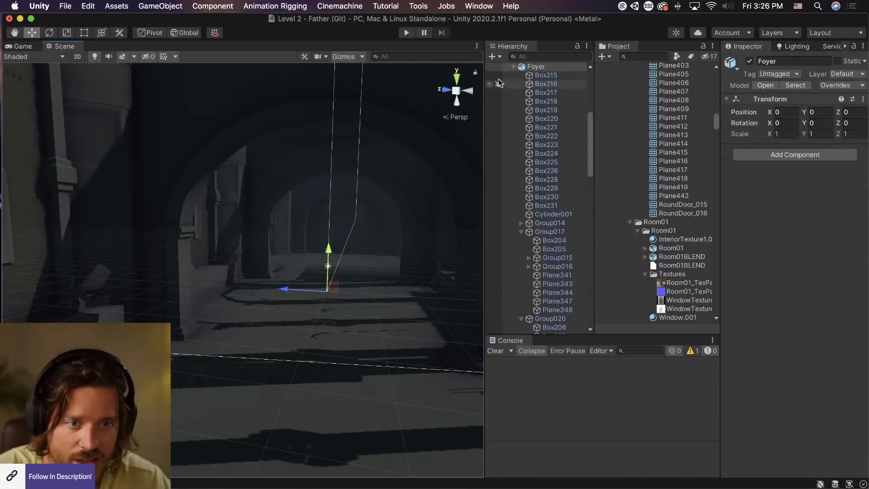
Search the hierarchy for "control", inspect Controller and FPSController, and clear the search with FPSController selected.
click(542, 57)
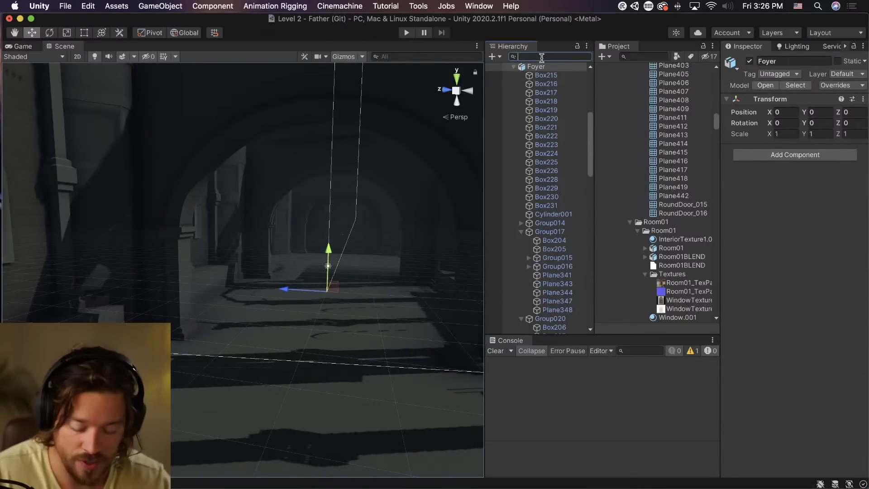
text(control)
click(542, 75)
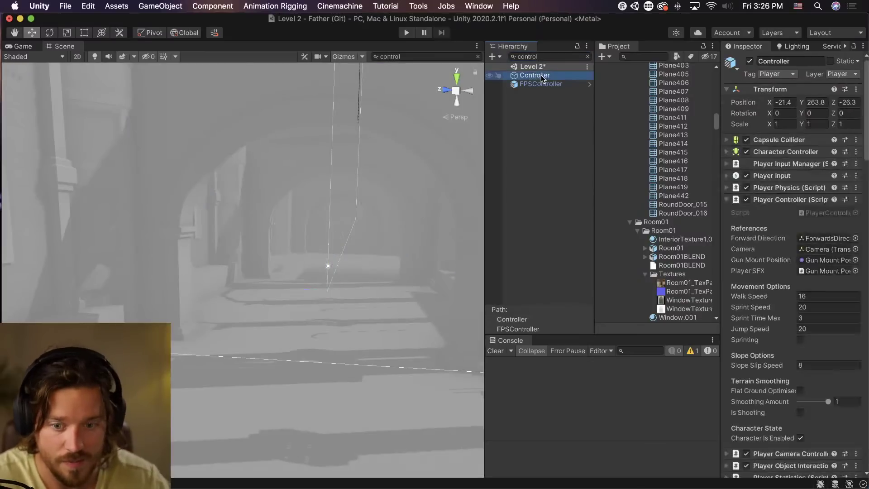
click(540, 83)
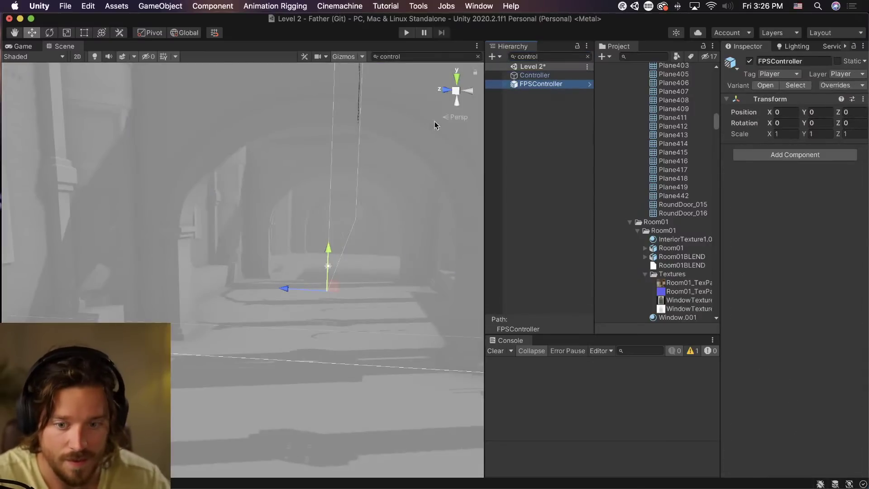
click(588, 56)
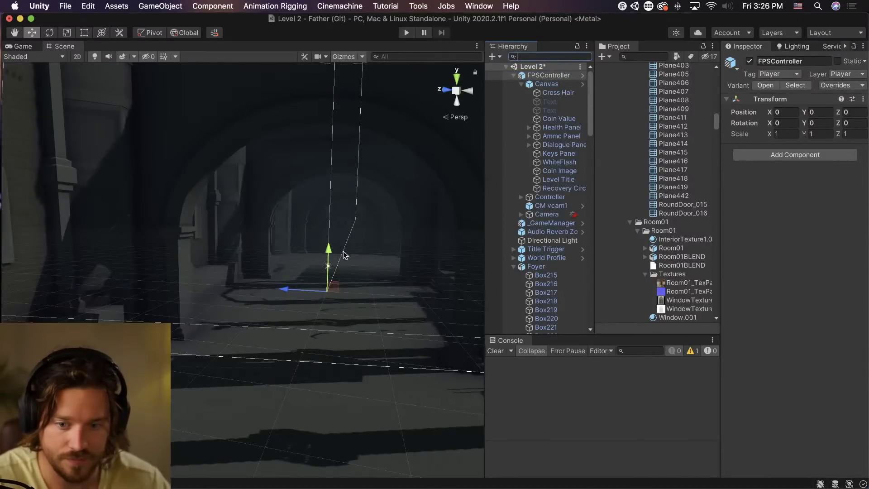
Collapse the Canvas under FPSController, and select and frame its Controller object in the scene.
right_drag(343, 250, 357, 290)
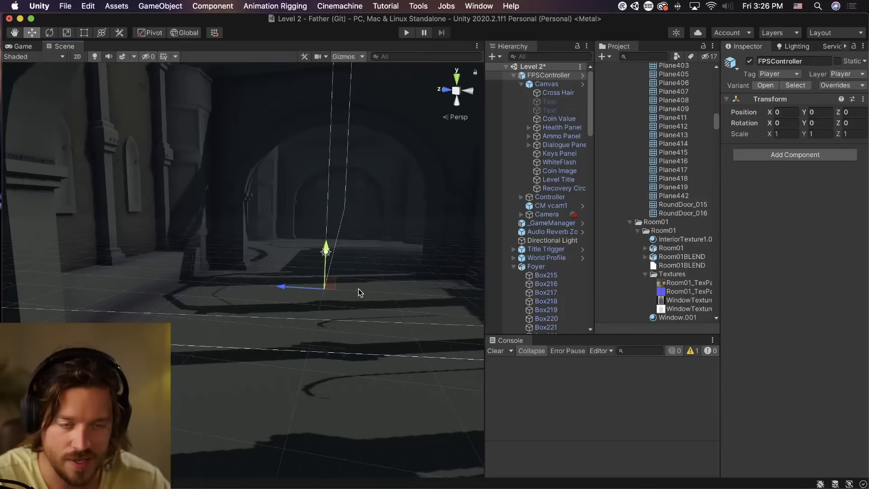
click(521, 84)
click(532, 92)
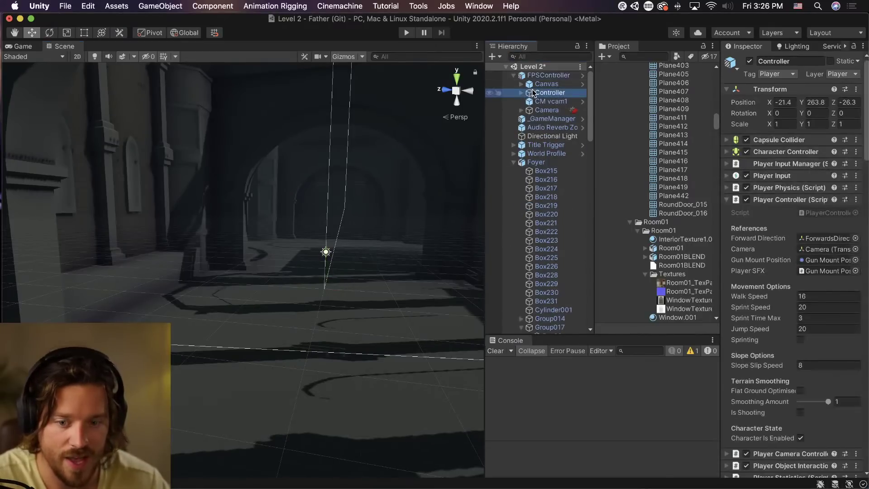
double_click(534, 94)
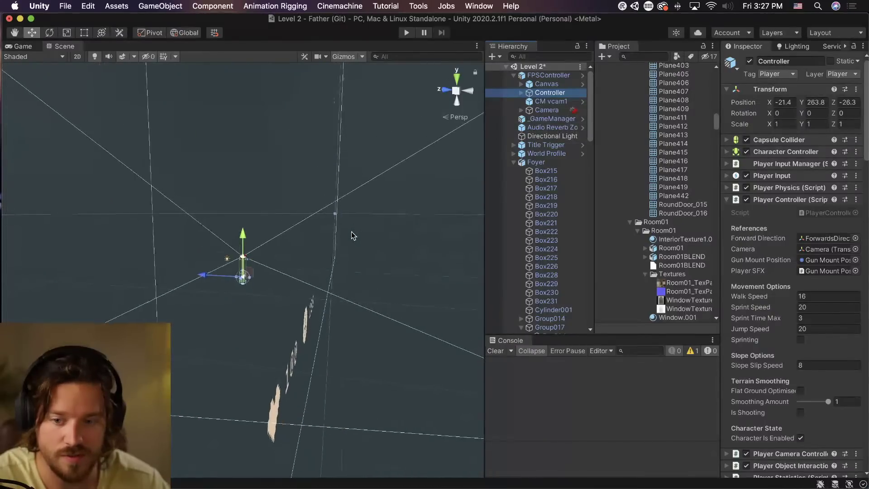
Move the Controller down to the foyer's level and along Z, to about Y 8.8 and Z -5.3.
drag(243, 240, 273, 372)
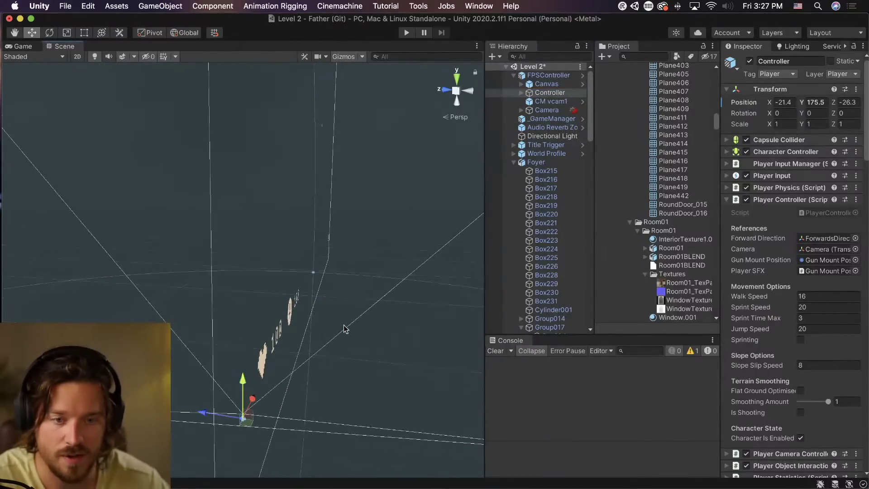
key(f)
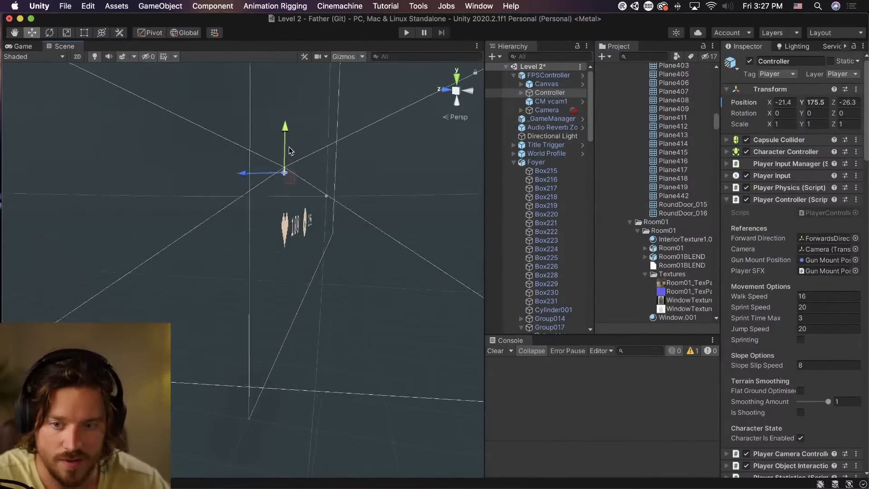
drag(286, 138, 283, 409)
key(f)
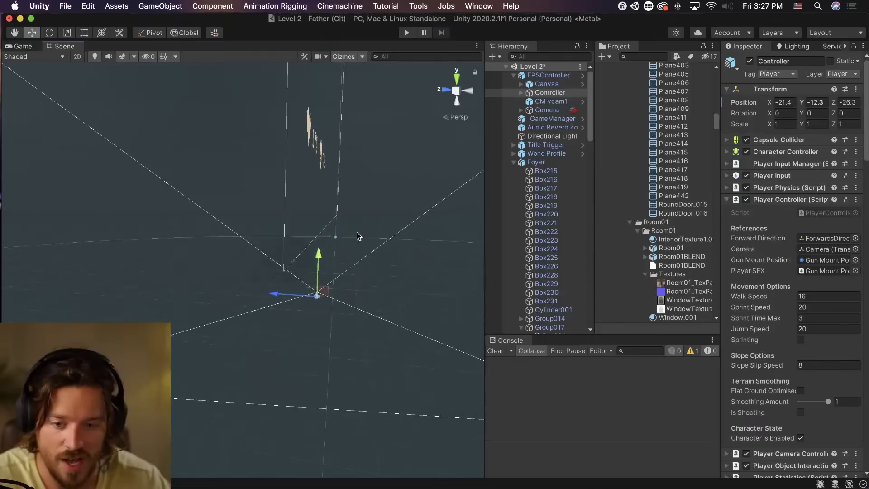
drag(324, 268, 323, 240)
drag(271, 271, 245, 267)
Frame the Controller again and lower it close to the foyer floor, to about Y 2.48.
click(550, 93)
key(f)
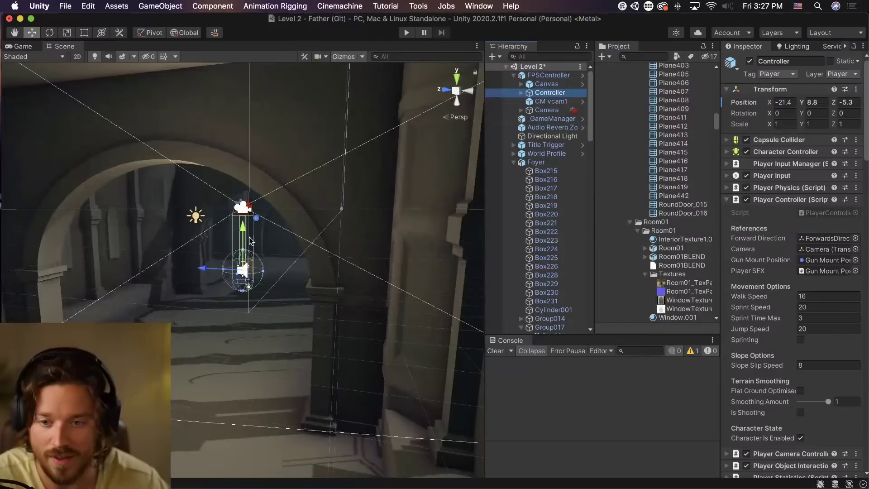
drag(243, 227, 242, 343)
middle_drag(242, 340, 380, 240)
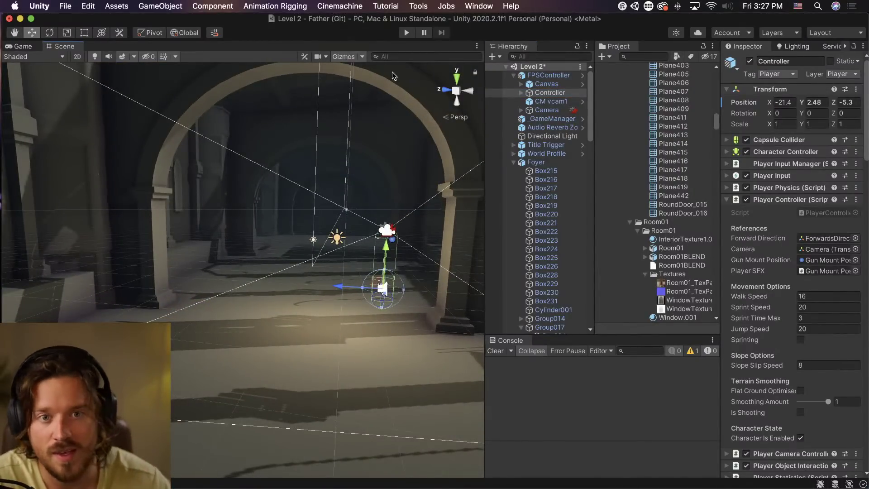
Playtest Level 2 by walking through the foyer's arches and corridors to check its scale around the player, and stop the test.
click(406, 34)
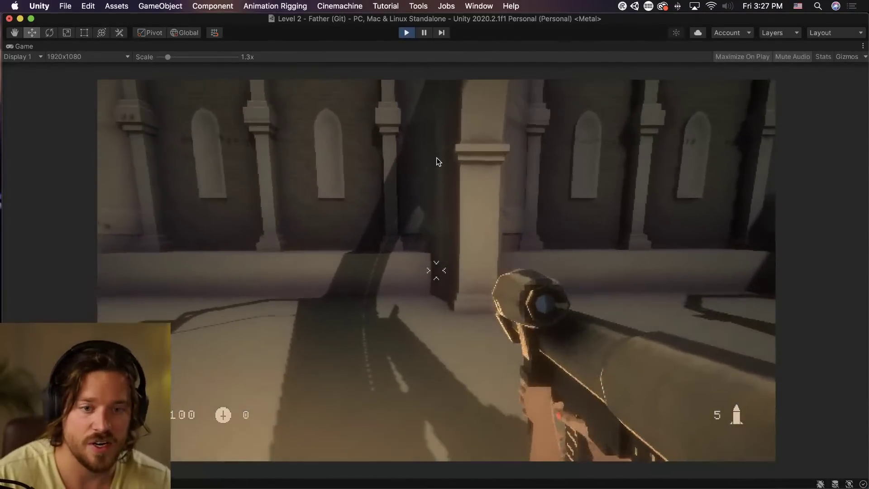
key(w)
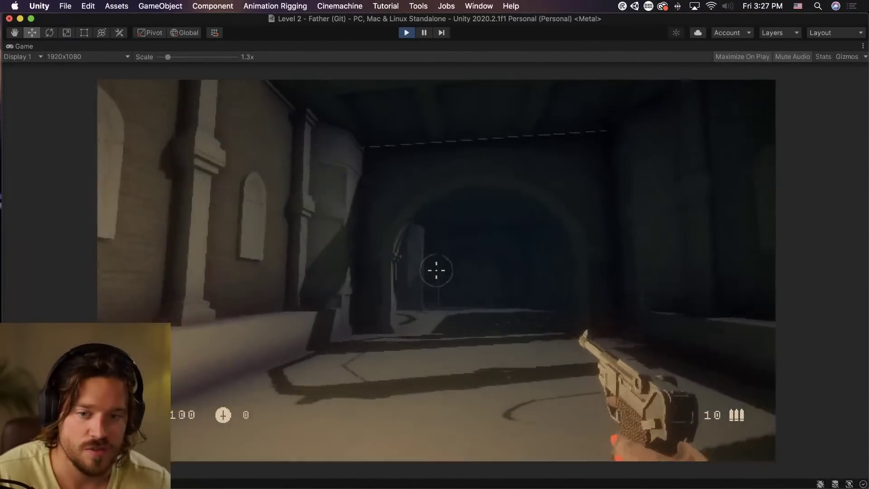
key(w)
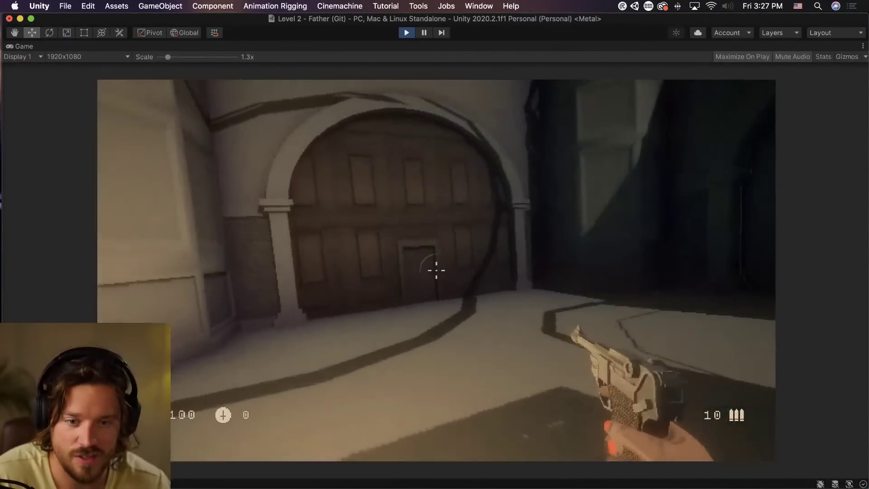
key(w)
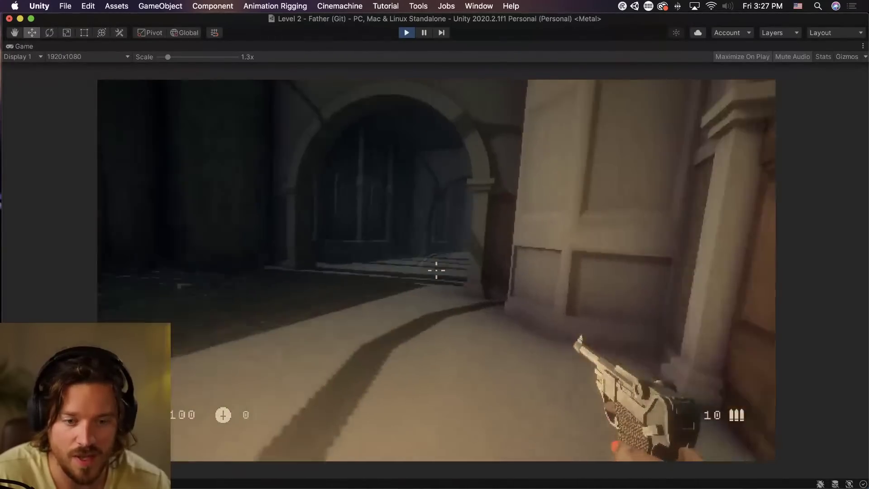
key(w)
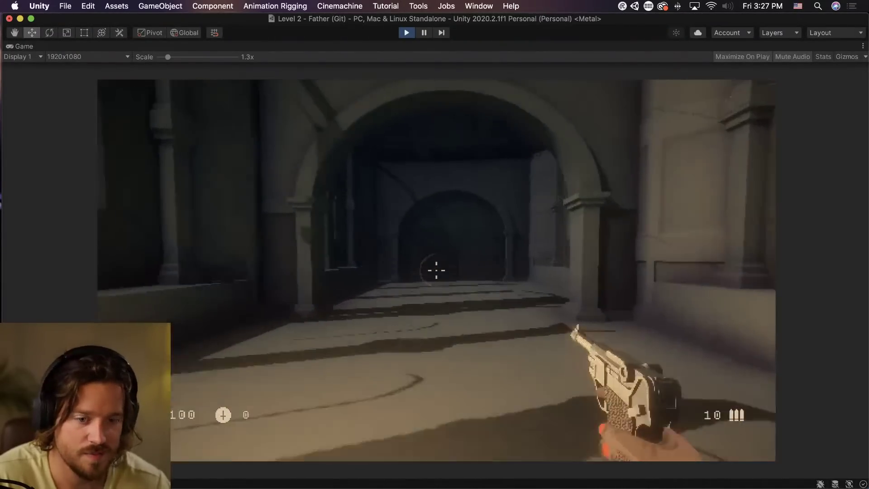
key(w)
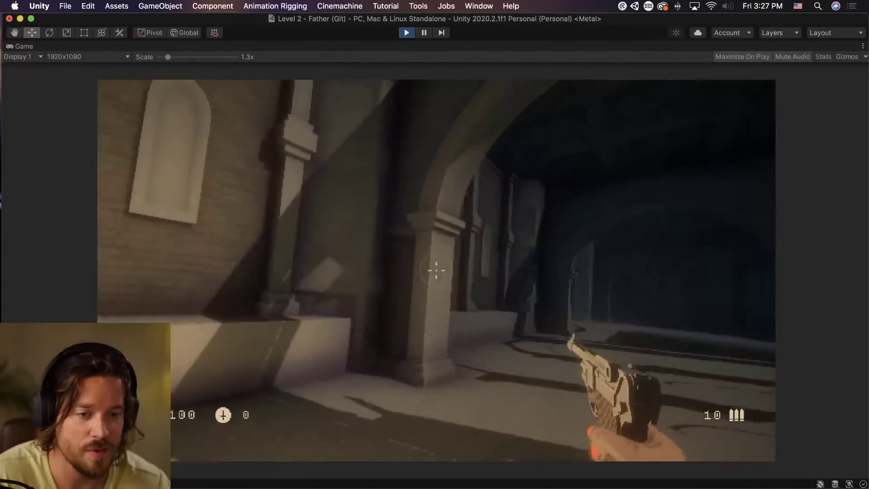
key(w)
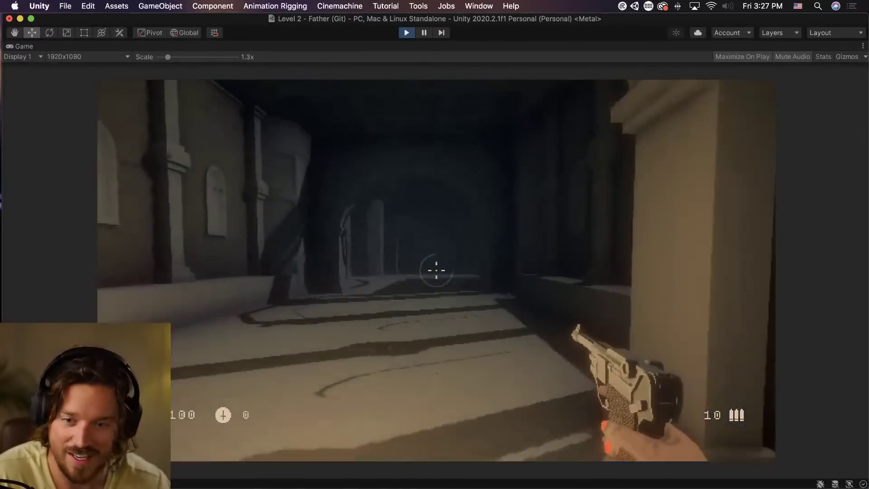
key(w)
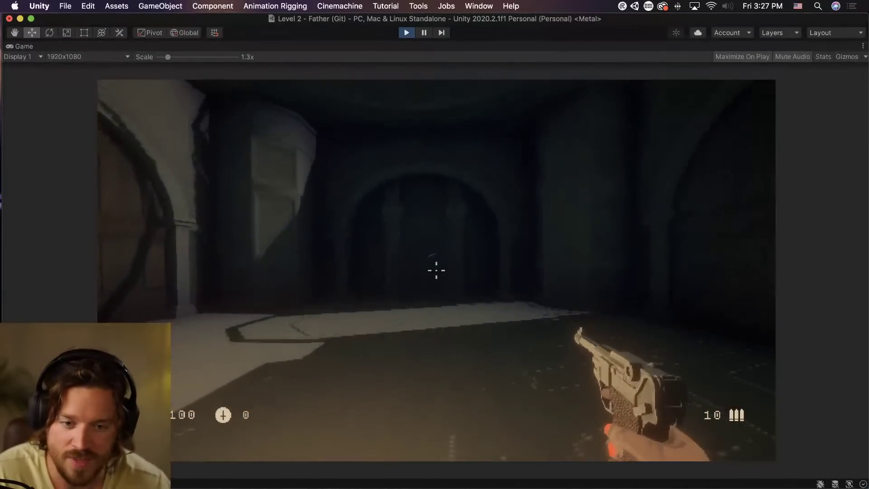
key(w)
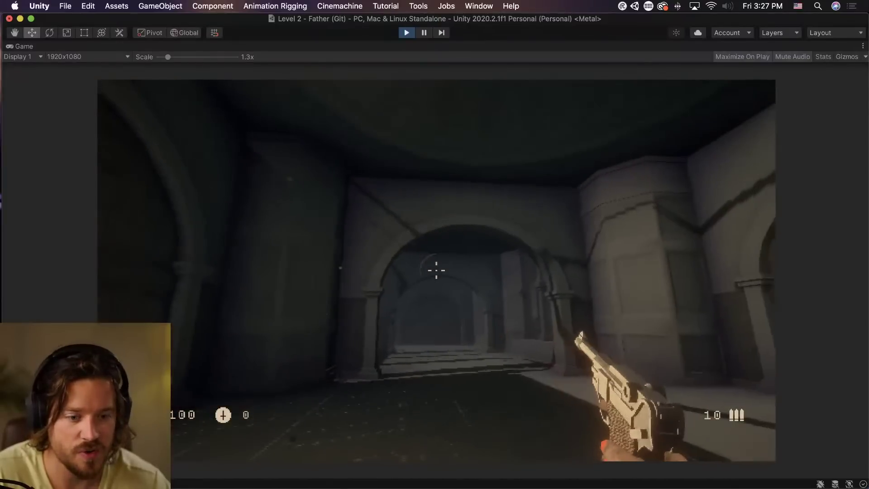
key(w)
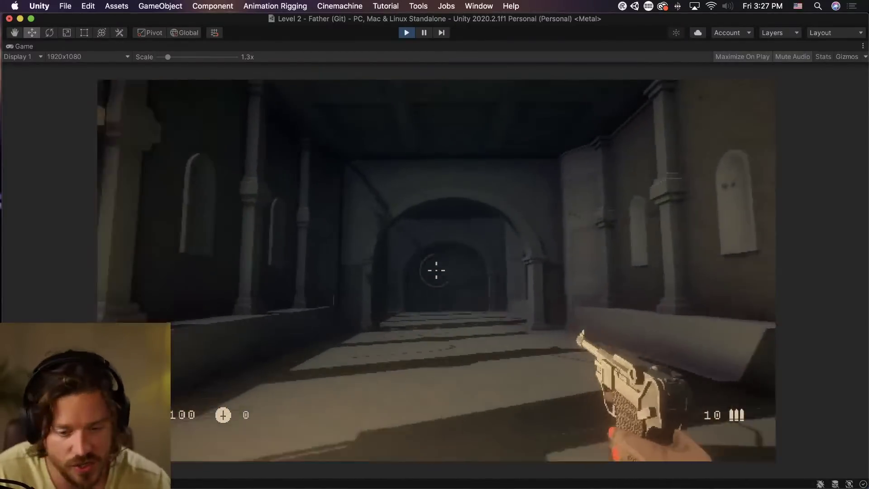
key(w)
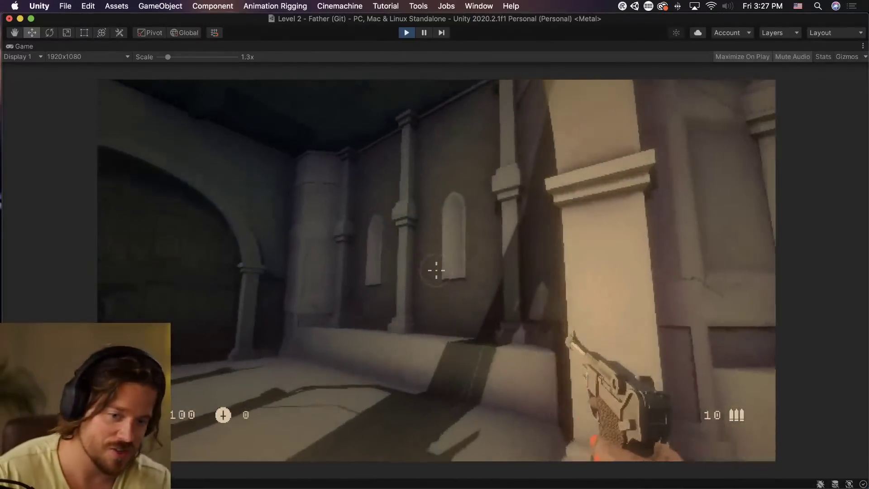
key(w)
key(super+p)
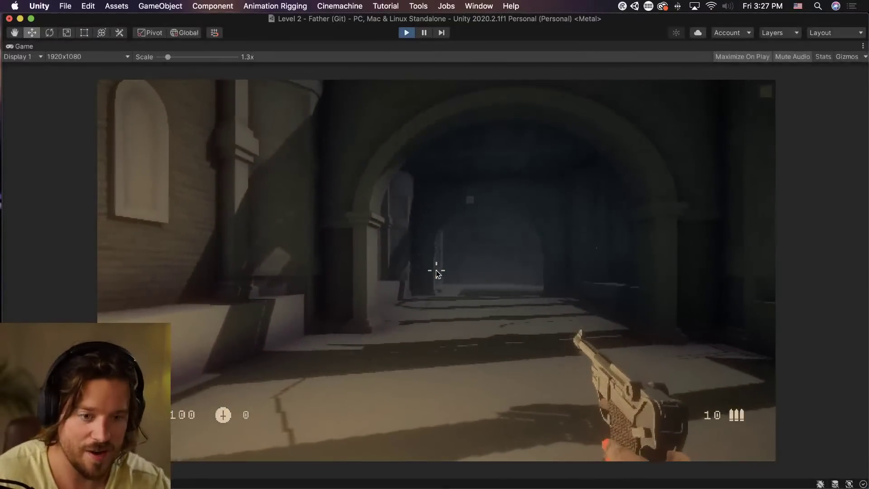
Trace the foyer's Box216 mesh to its source in the project and select the parent Foyer model asset.
click(553, 164)
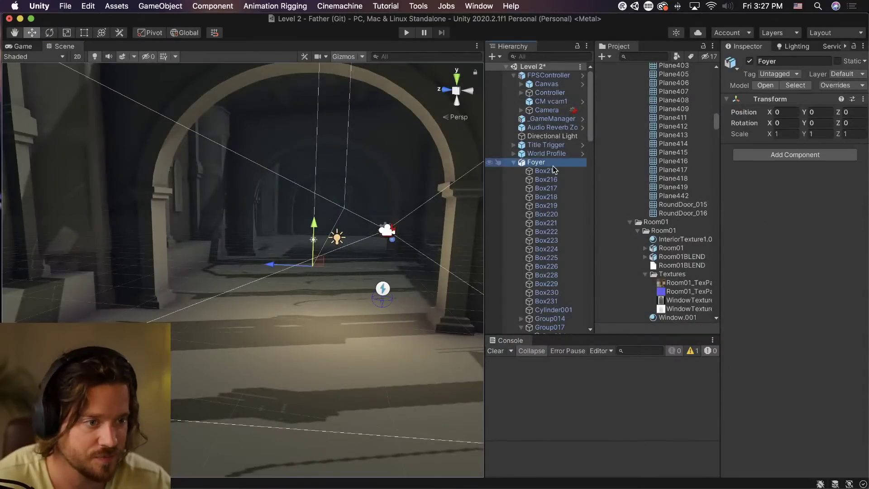
click(548, 179)
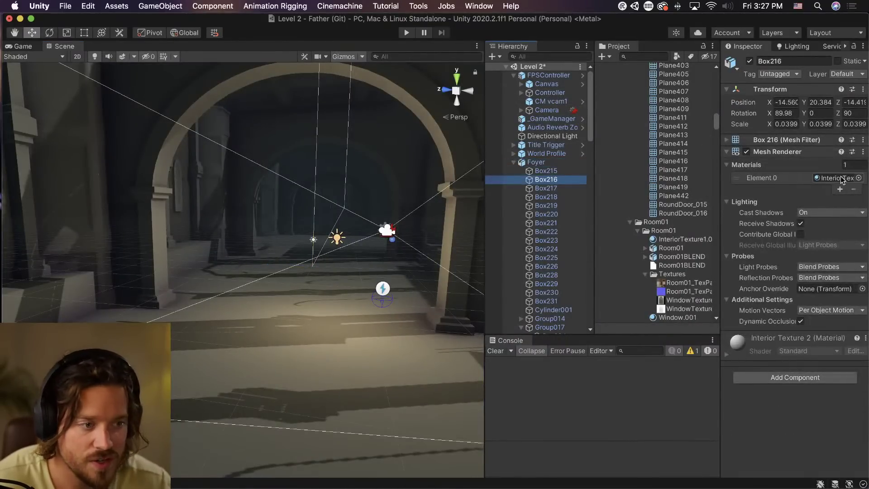
click(803, 140)
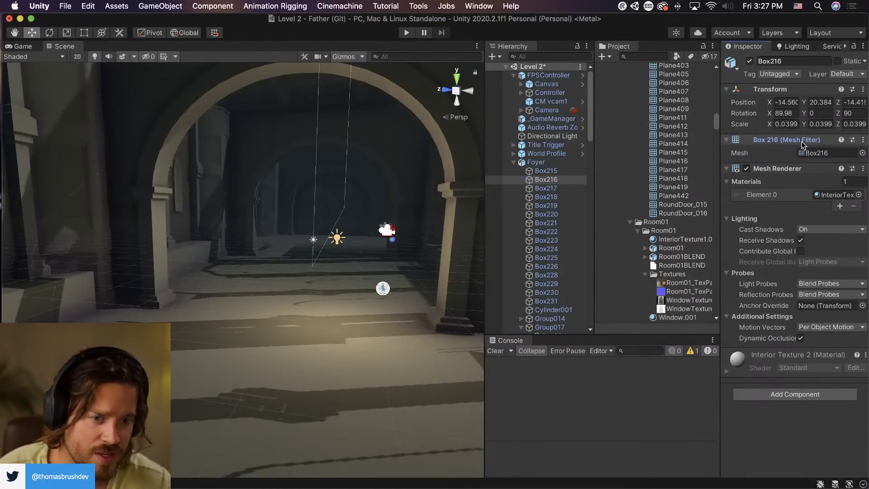
click(829, 153)
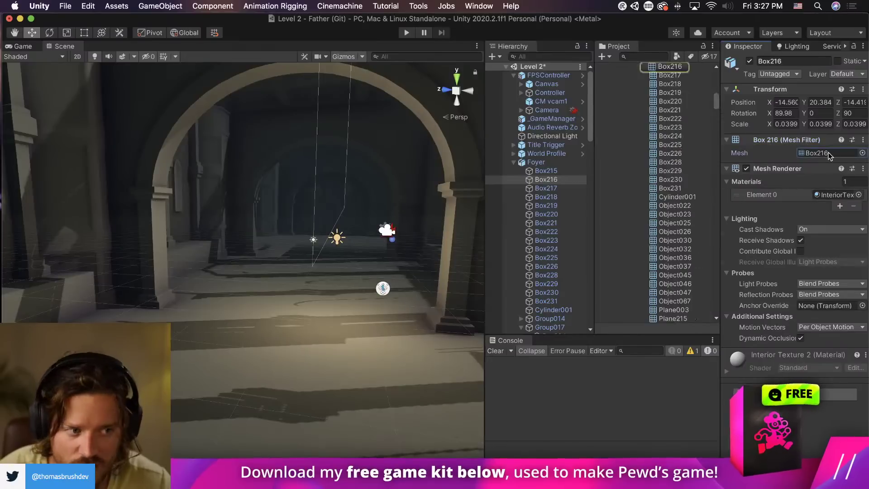
scroll(691, 153, up, 10)
click(692, 154)
scroll(688, 152, up, 10)
scroll(688, 152, up, 10)
click(691, 158)
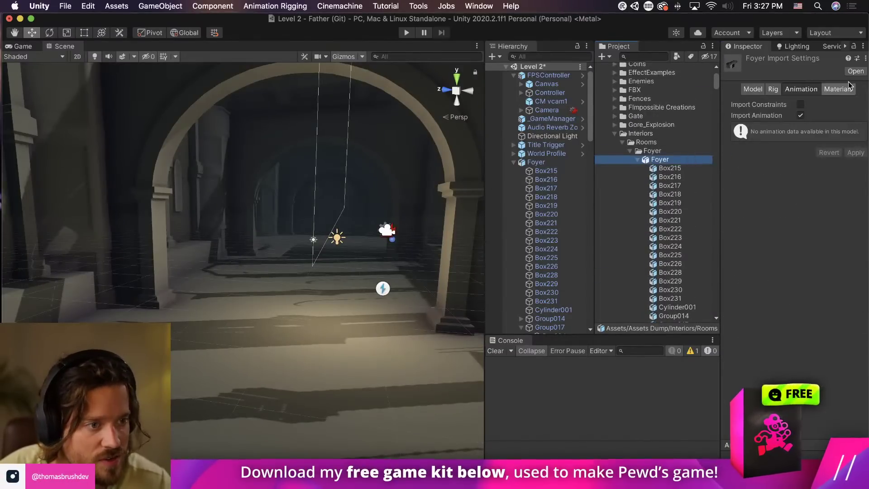
Set the Foyer model's import scale factor to 1.5 and apply the change.
click(763, 89)
text(1.5)
scroll(853, 344, down, 3)
scroll(852, 345, down, 1)
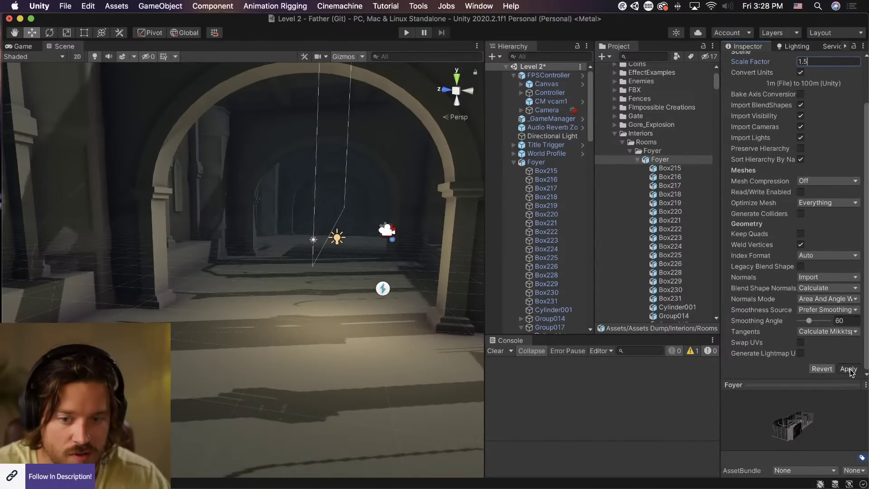
click(848, 369)
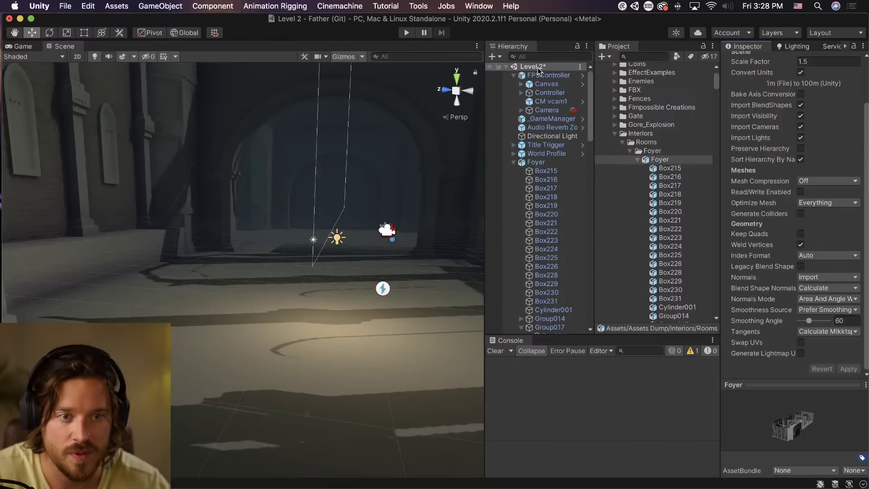
Raise the FPSController above the enlarged foyer floor, to about Y 2.59.
click(542, 75)
drag(317, 231, 357, 145)
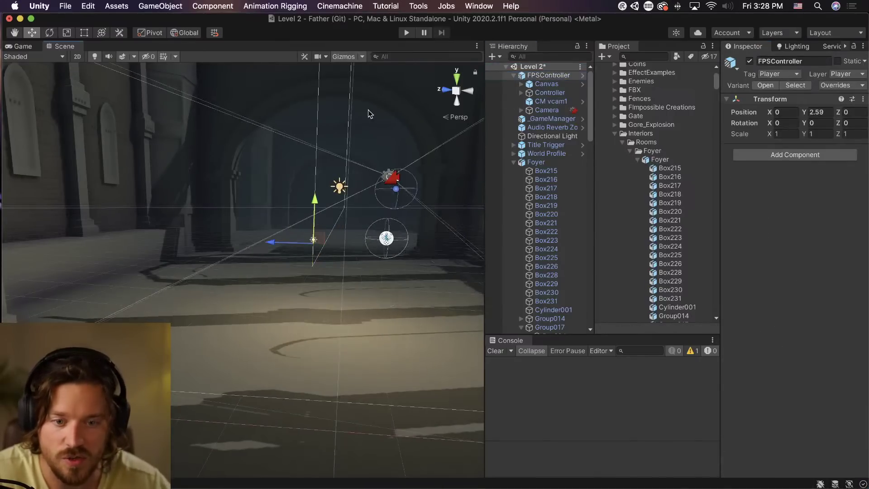
Playtest the enlarged foyer by walking up to its doors and through the arched halls, and end the test.
click(407, 32)
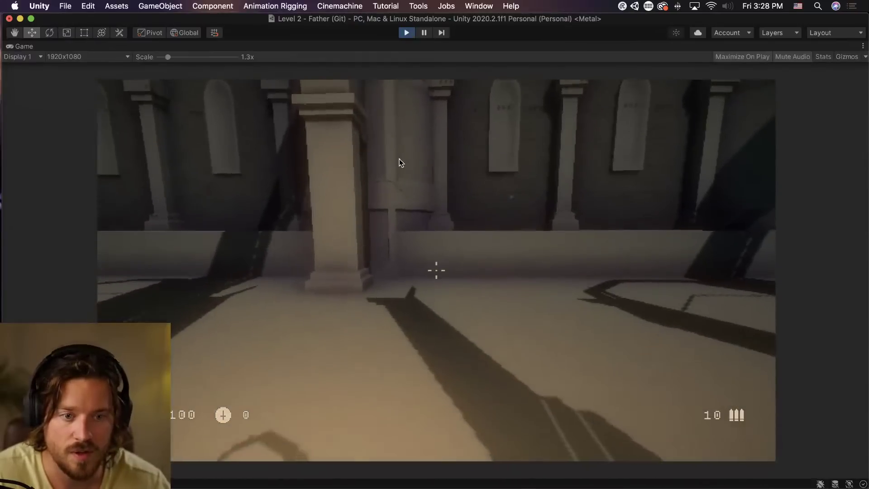
key(w)
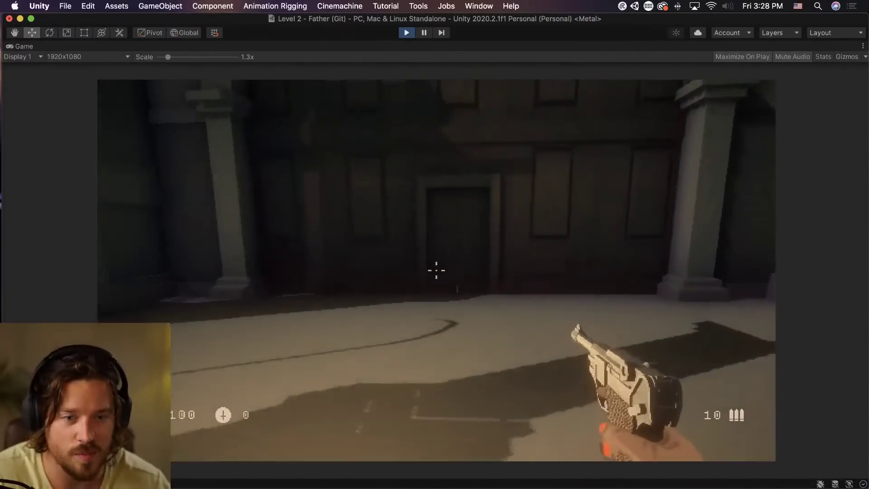
key(w)
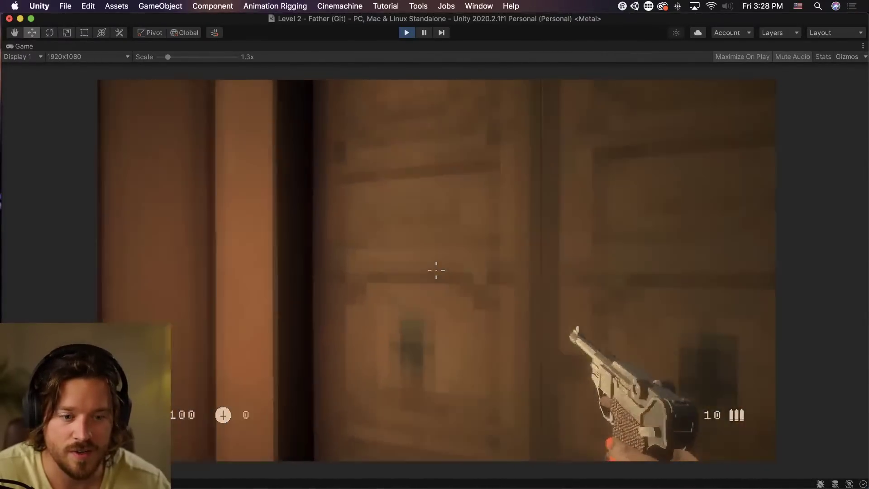
key(w)
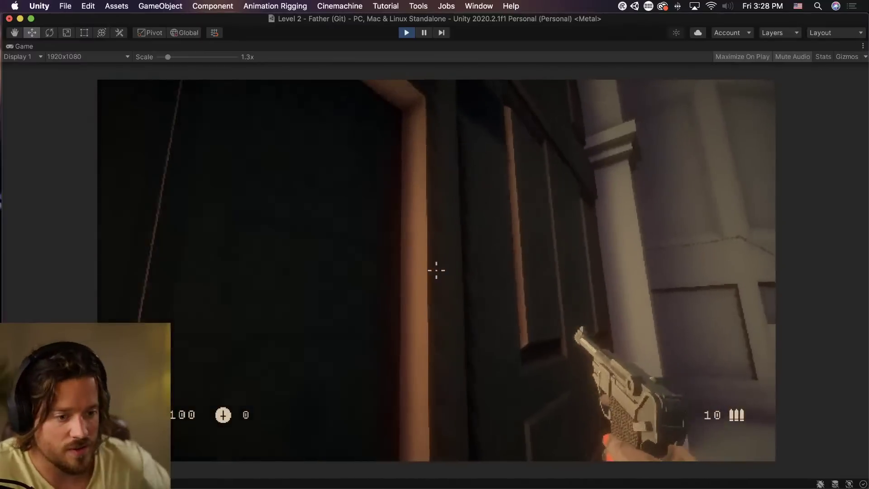
key(w)
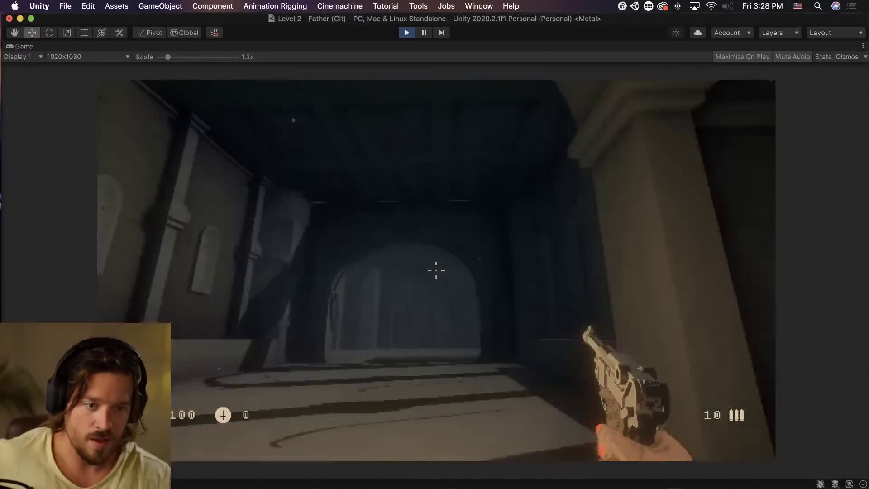
key(w)
key(w)
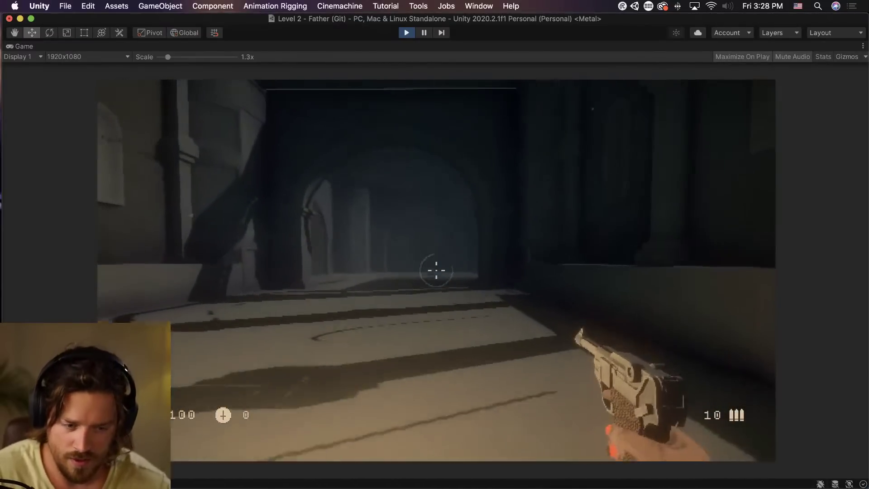
key(w)
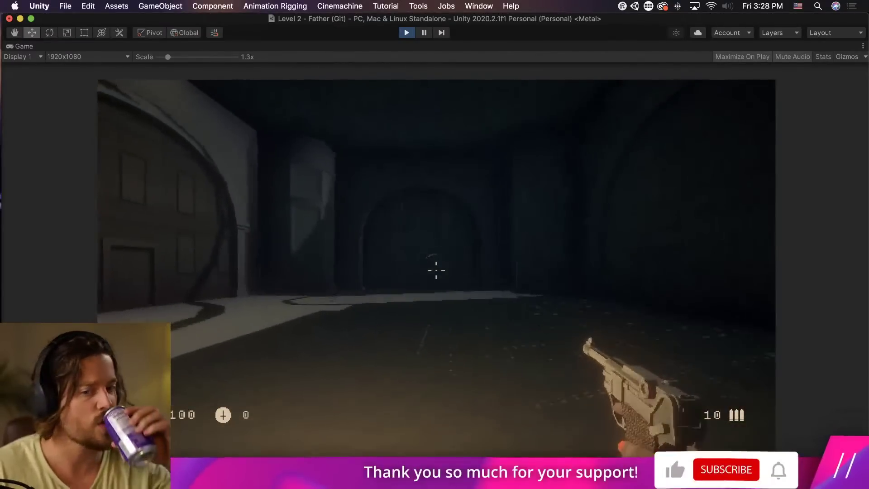
key(w)
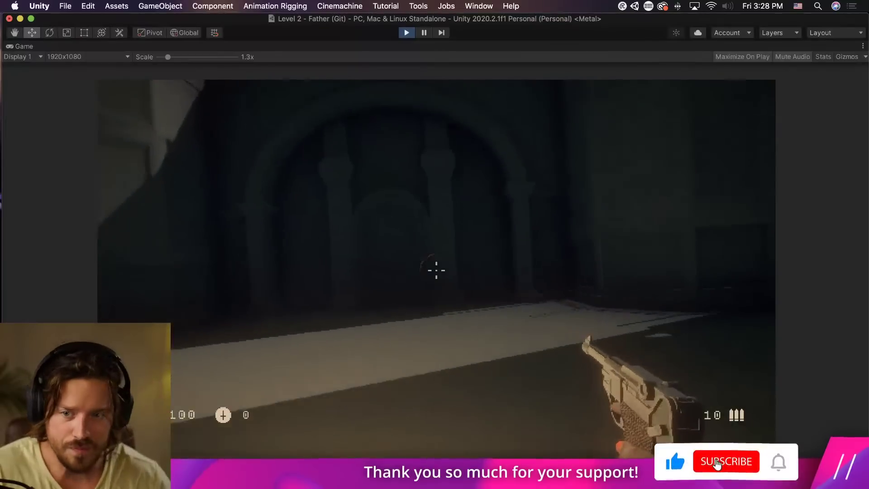
key(w)
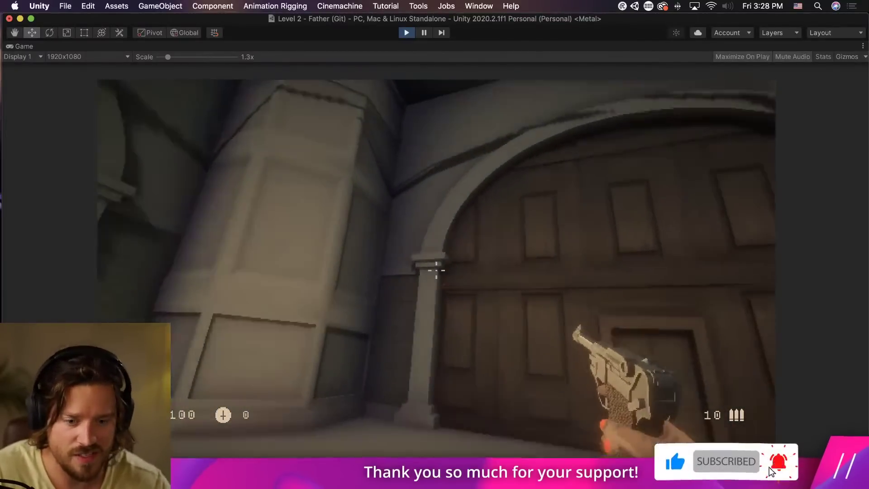
key(w)
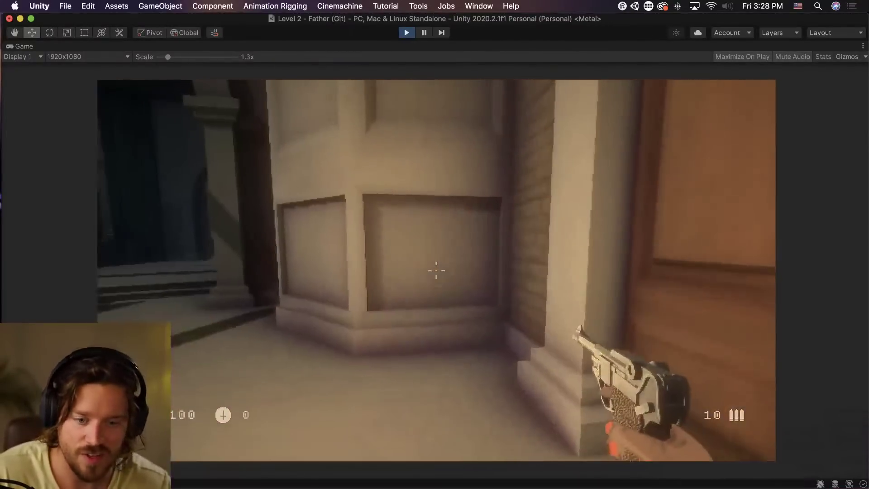
key(w)
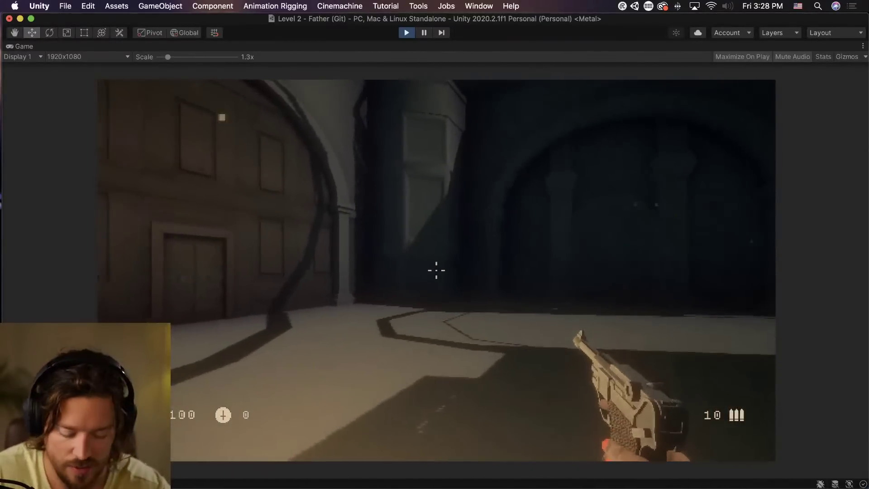
key(super+p)
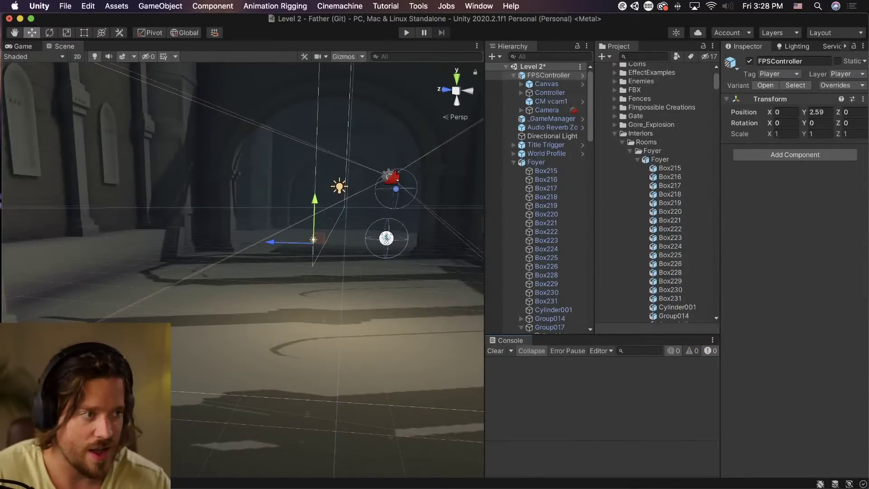
Collapse the Foyer model and the Room01 folder inside the project's Interiors Rooms folder.
right_drag(193, 125, 300, 276)
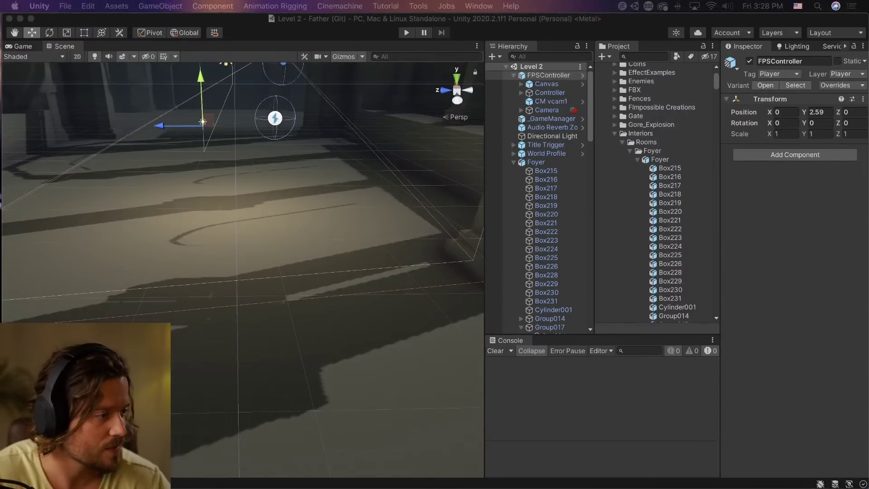
click(660, 154)
click(635, 159)
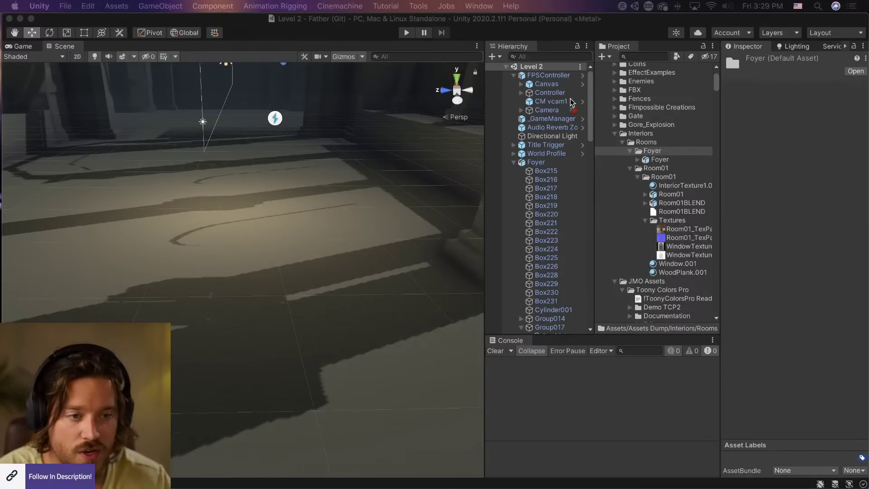
click(660, 163)
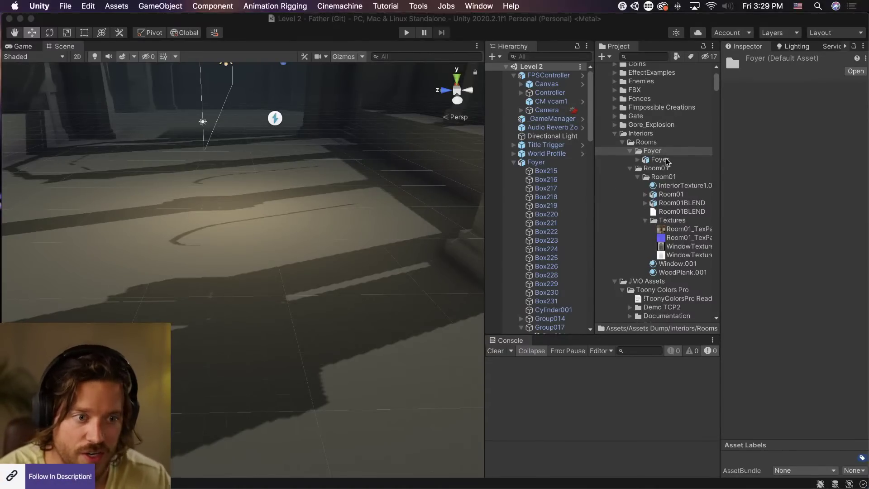
click(665, 160)
click(677, 273)
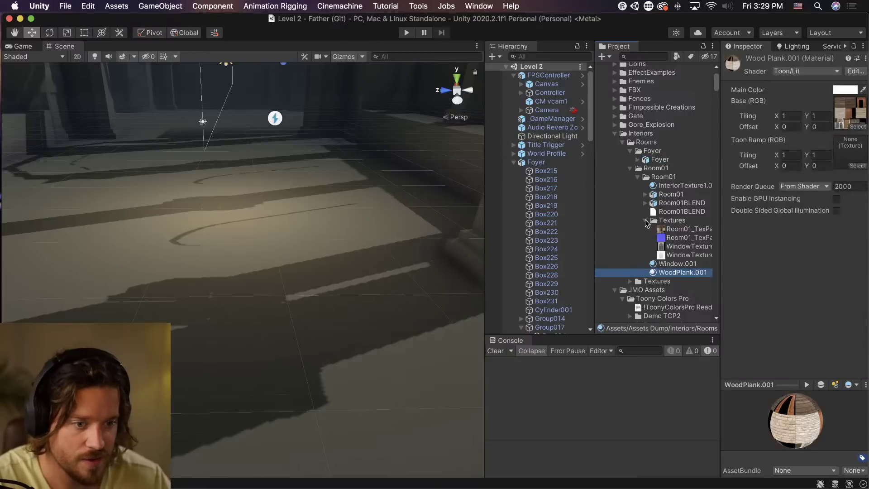
click(646, 221)
click(637, 177)
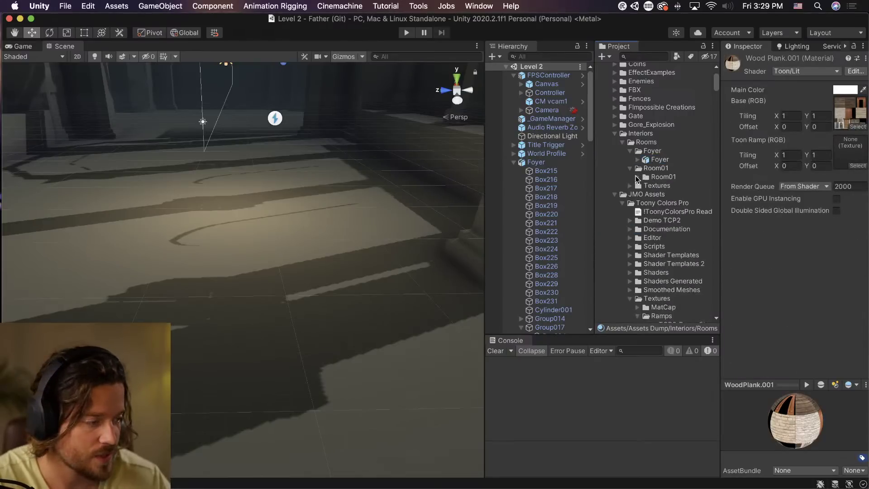
Collapse the Toony Colors Pro Ramps folder and expand the Textures folder under Rooms.
key(super+Tab)
key(super+Tab)
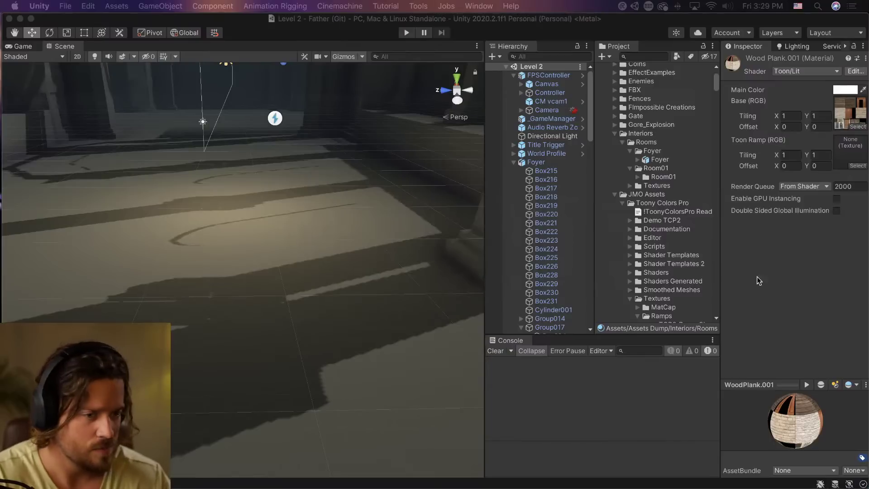
scroll(634, 245, down, 3)
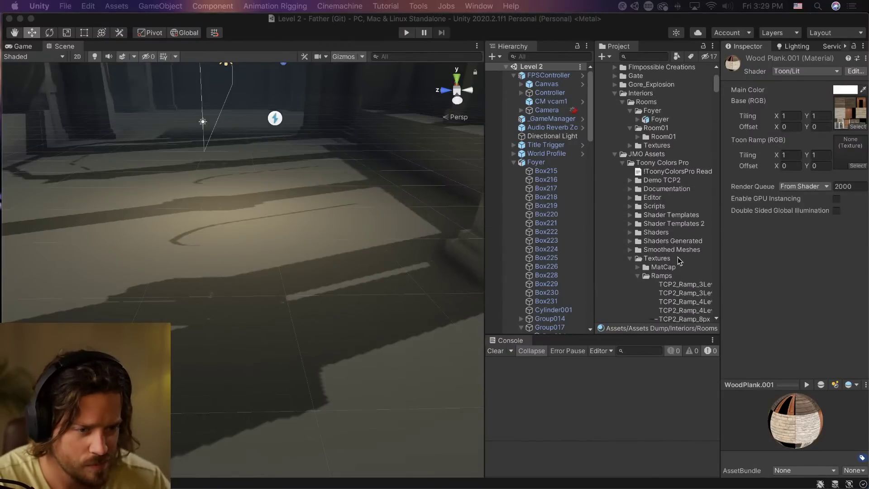
click(673, 259)
scroll(675, 271, down, 3)
click(648, 255)
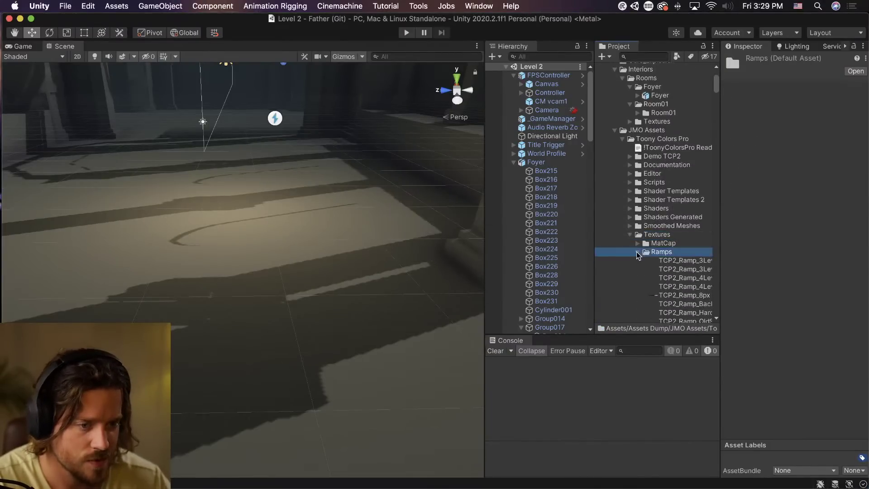
click(637, 254)
scroll(628, 161, up, 2)
scroll(628, 161, up, 1)
click(629, 145)
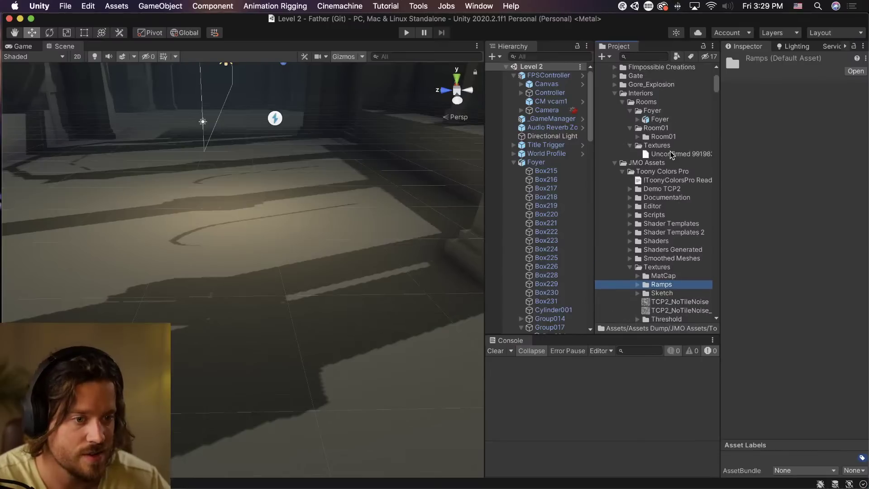
Reveal the Unconfirmed 991983 download file from the Rooms Textures folder in Finder, and return to Unity.
click(672, 154)
right_click(672, 155)
click(709, 170)
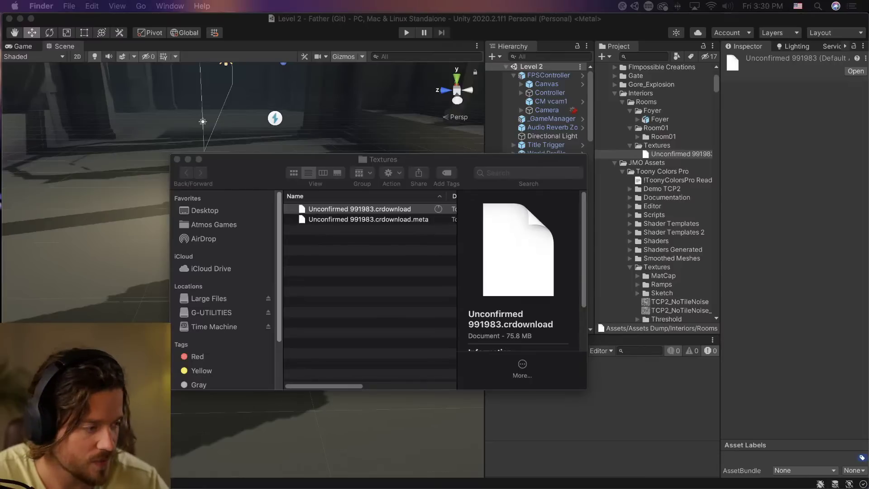
drag(483, 162, 380, 155)
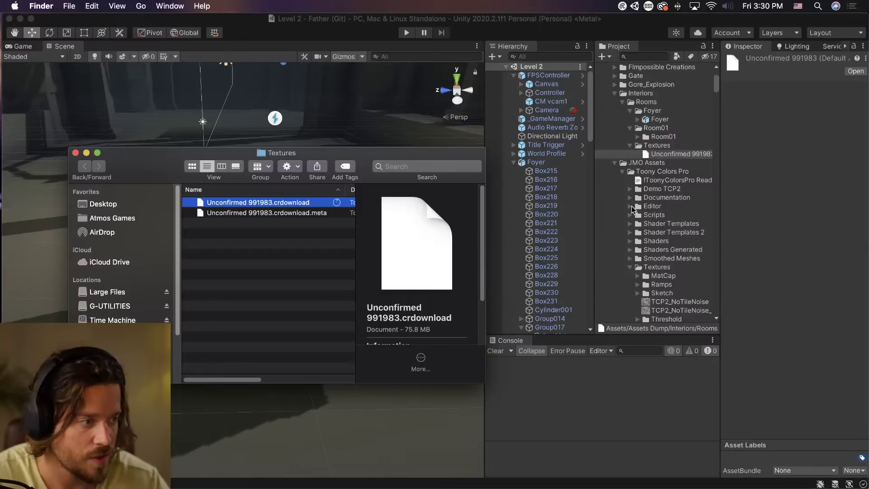
click(676, 183)
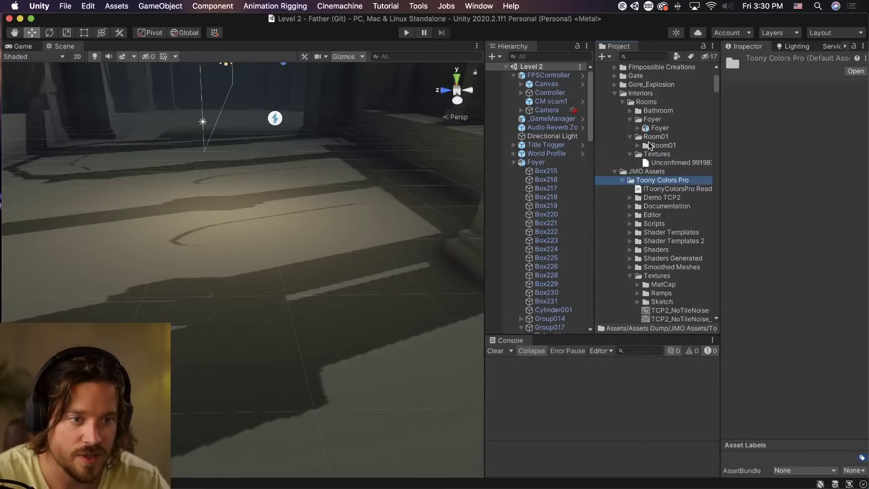
Select both door panels in the foyer's outer end wall and deactivate them to open the doorway.
right_drag(351, 215, 338, 169)
scroll(338, 170, down, 5)
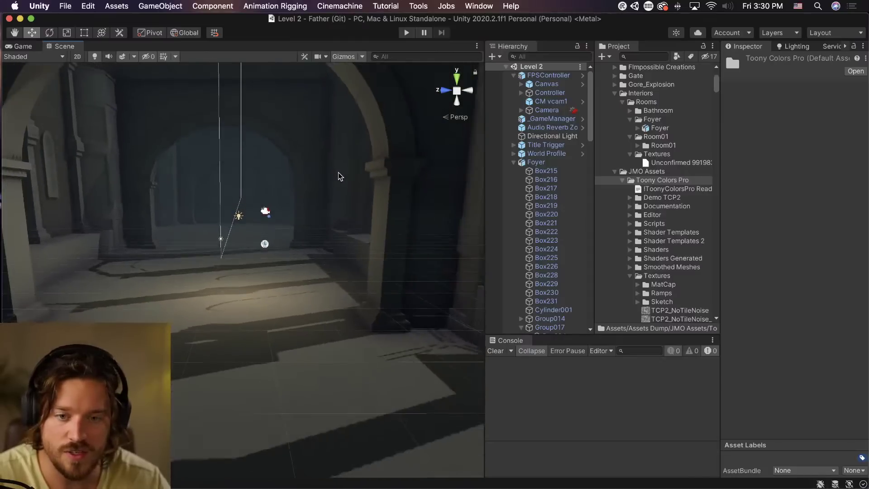
middle_drag(338, 172, 226, 274)
right_drag(227, 274, 257, 270)
key(w)
click(256, 266)
click(254, 263)
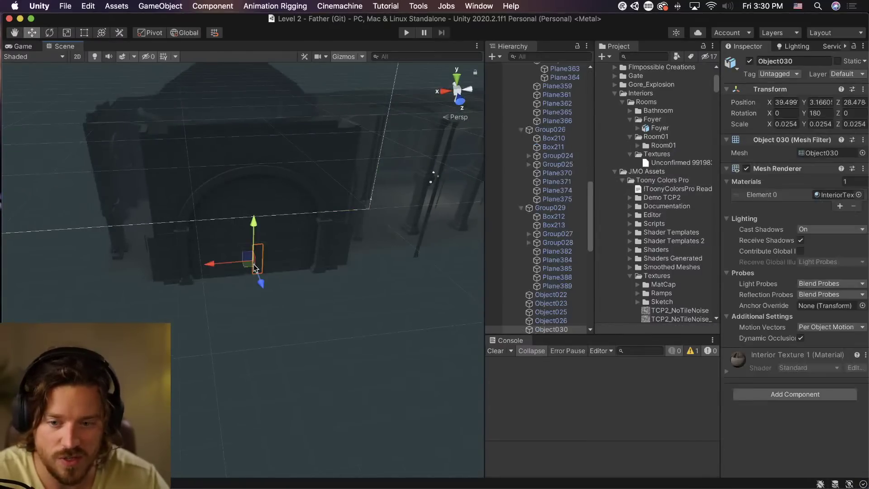
scroll(244, 299, up, 4)
shift+click(257, 268)
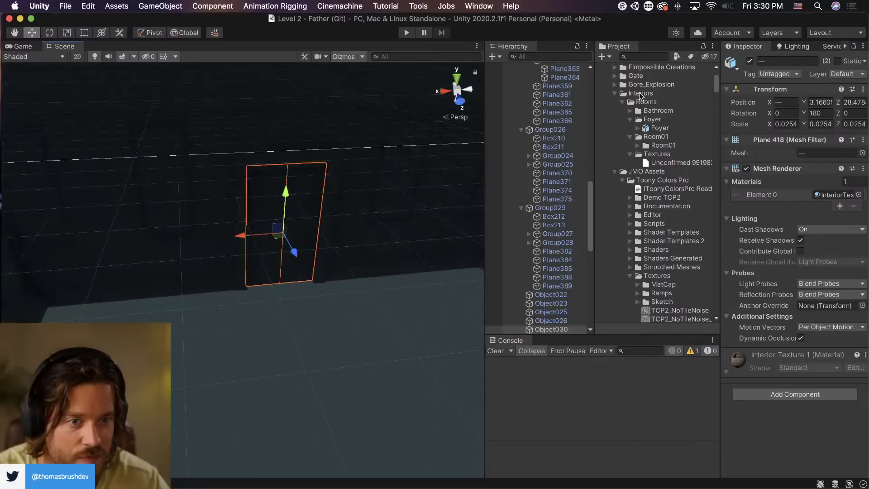
click(749, 62)
Collapse the Foyer object's children in the scene hierarchy and select the parent Foyer.
right_drag(317, 332, 339, 279)
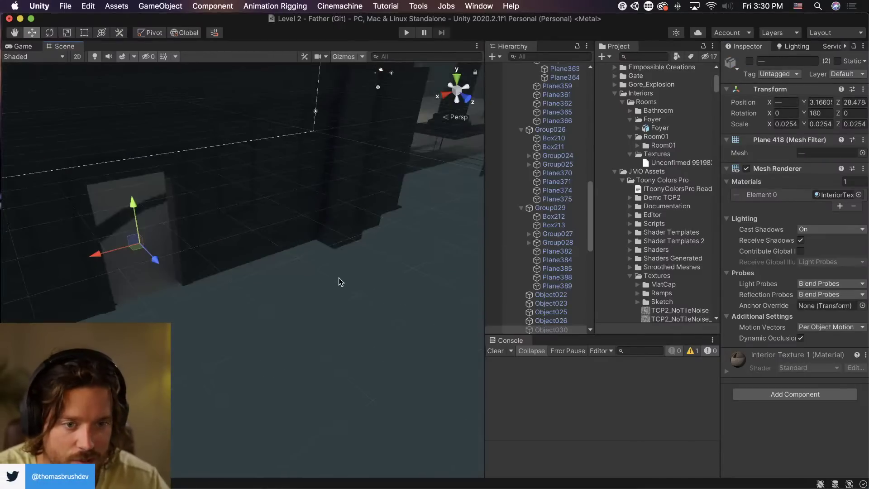
scroll(529, 172, up, 15)
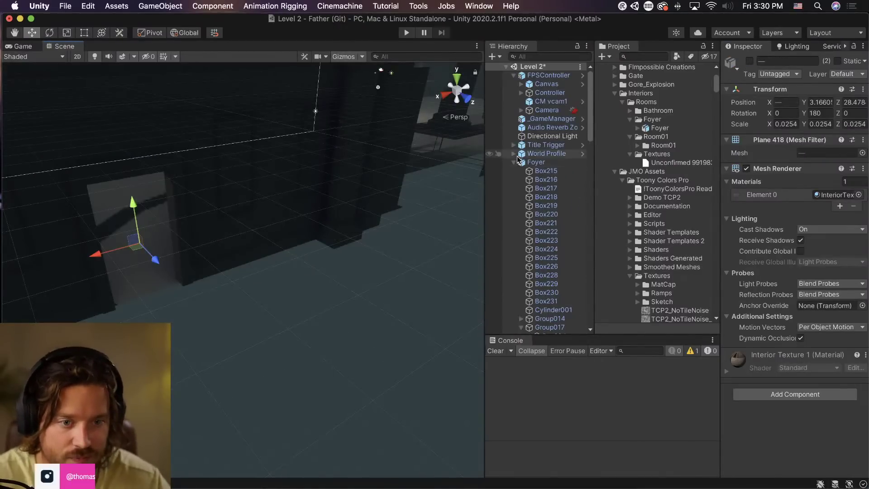
click(513, 162)
click(536, 163)
right_drag(243, 267, 258, 253)
scroll(258, 254, down, 3)
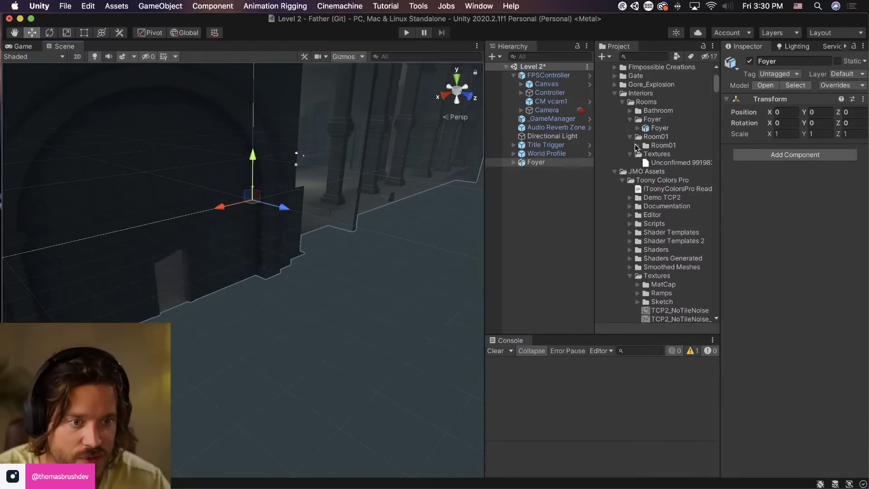
Place the Bathroom model from the project's Bathroom folder into the scene near the foyer.
click(637, 145)
click(638, 145)
click(630, 111)
drag(665, 119, 409, 323)
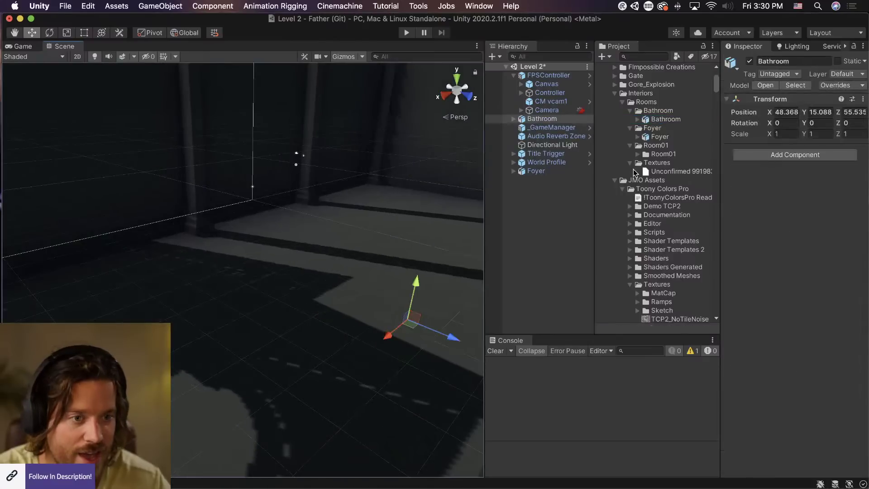
Set the Bathroom model's import scale factor to match the Foyer model's 1.5 and apply the change.
click(662, 113)
click(685, 119)
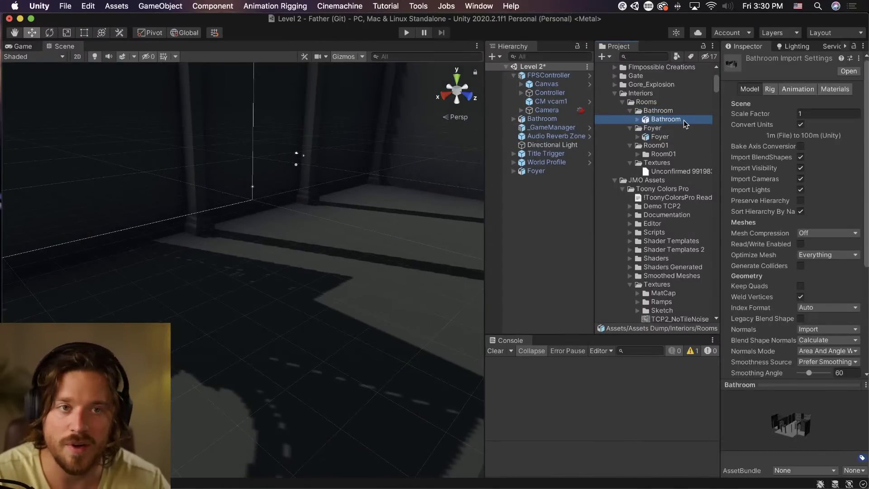
click(661, 137)
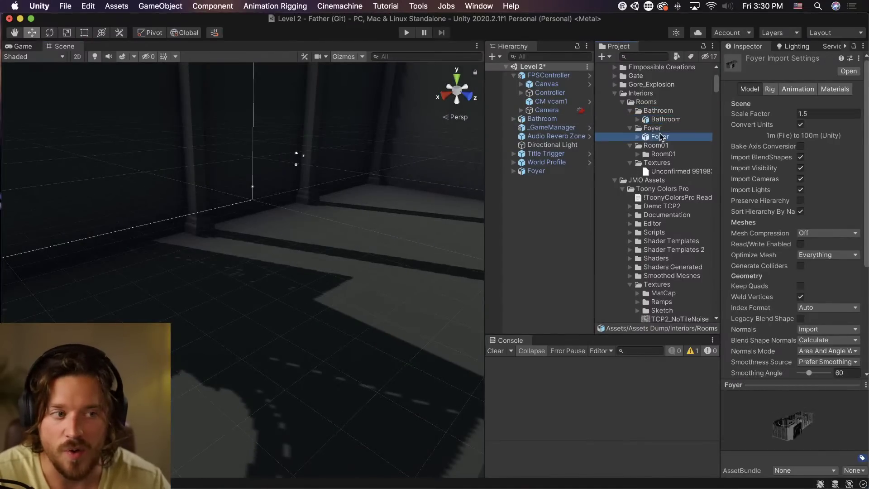
click(663, 119)
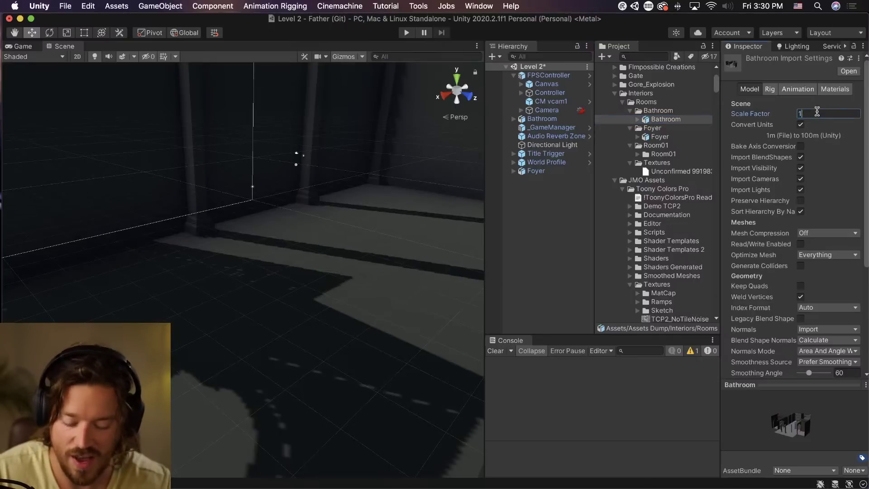
scroll(819, 168, down, 5)
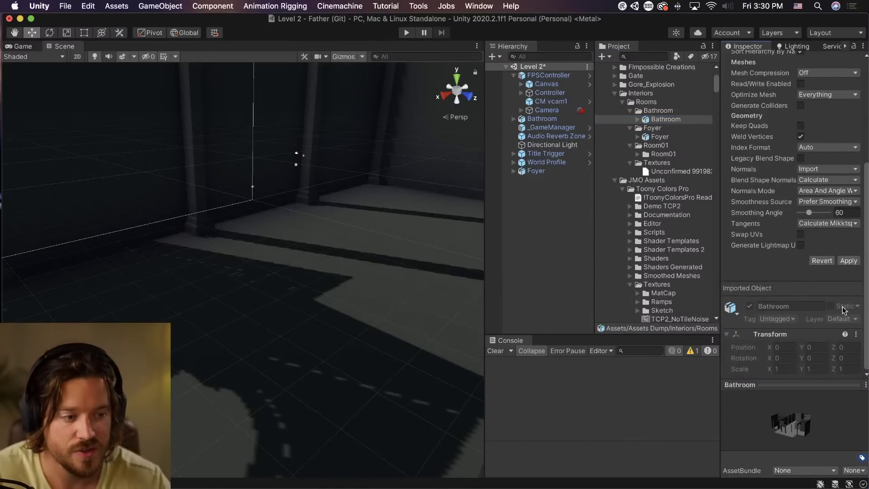
click(840, 258)
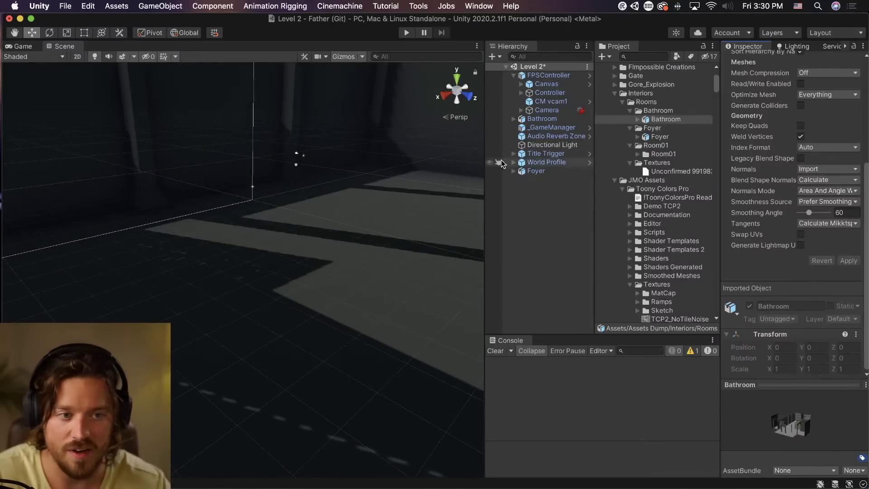
Select the placed Bathroom and lower it toward the foyer's floor level, to about Y 6.17.
click(535, 173)
right_drag(166, 252, 204, 265)
middle_drag(204, 266, 234, 282)
right_drag(234, 282, 258, 304)
click(259, 306)
middle_drag(259, 306, 283, 322)
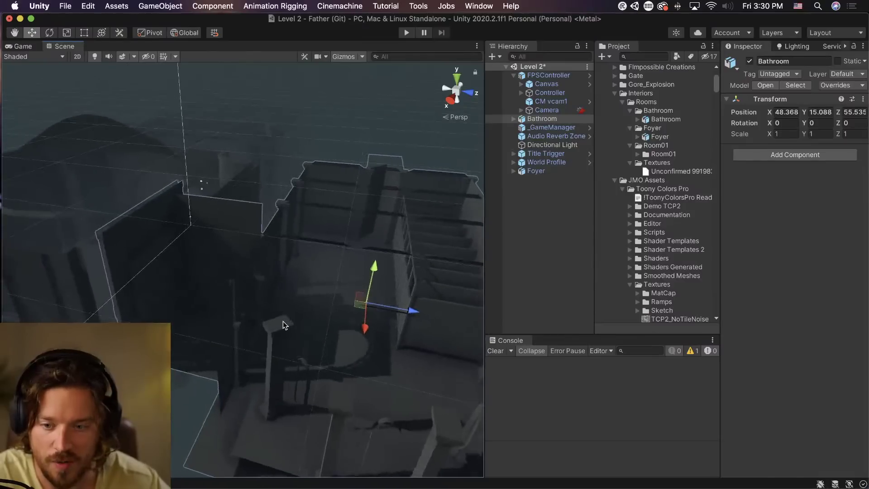
drag(370, 273, 365, 313)
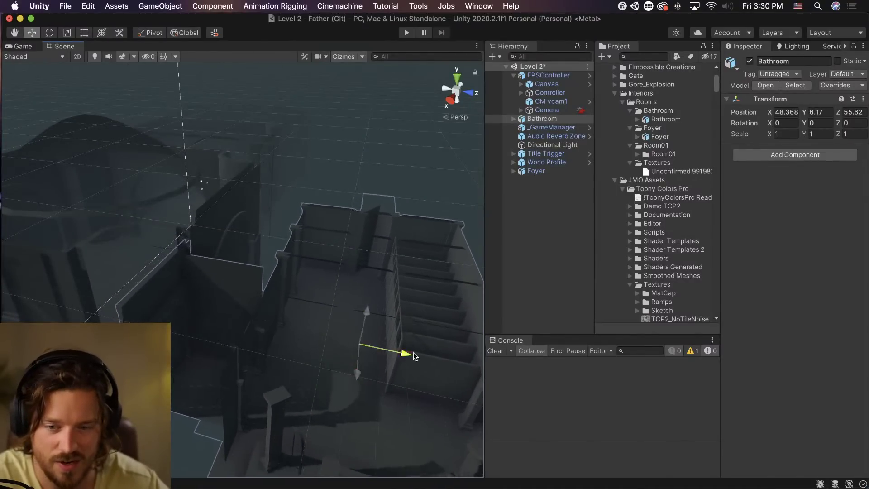
Move the Bathroom alongside the foyer's open doorway, to about X 28.15 and Z 58.95.
drag(401, 355, 454, 355)
drag(397, 384, 404, 333)
middle_drag(338, 368, 213, 359)
scroll(281, 338, up, 5)
drag(301, 351, 301, 319)
drag(338, 283, 325, 281)
scroll(239, 305, up, 5)
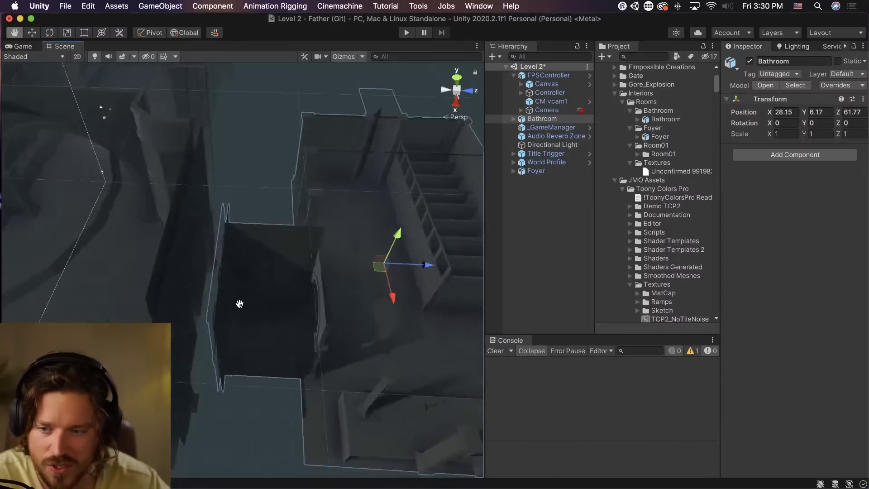
drag(429, 265, 394, 260)
Turn off the Scene view's effects and scene lighting so both rooms show clearly.
click(121, 58)
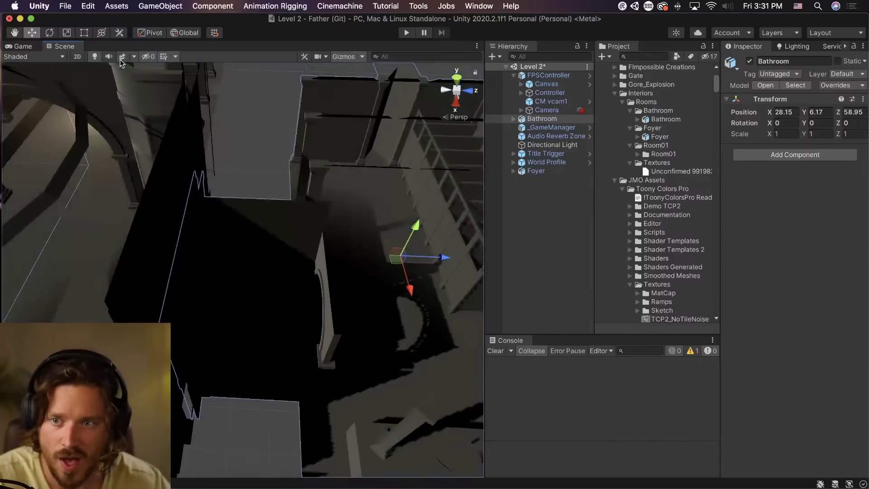
click(95, 57)
right_drag(276, 240, 123, 230)
right_drag(262, 270, 362, 254)
Shift the Bathroom closer to the foyer, to about Z 56.12, and lower it to about Y -0.4.
scroll(290, 294, down, 4)
mouse_move(285, 298)
middle_down()
mouse_move(361, 305)
mouse_move(278, 330)
mouse_move(272, 294)
middle_up()
right_drag(272, 295, 267, 332)
middle_drag(267, 332, 219, 330)
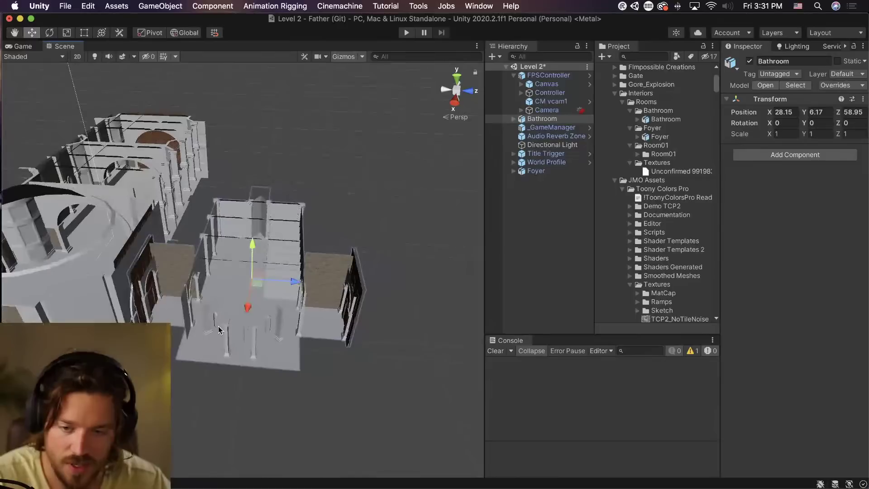
scroll(219, 329, up, 5)
drag(353, 264, 338, 261)
drag(297, 226, 298, 253)
Select both door panels in the Bathroom's arched wooden entrance and deactivate them.
middle_drag(136, 299, 194, 240)
alt+drag(194, 240, 208, 153)
middle_drag(181, 181, 186, 249)
scroll(186, 251, up, 10)
right_drag(211, 255, 150, 304)
scroll(223, 295, down, 8)
scroll(254, 285, up, 6)
mouse_move(254, 285)
middle_down()
mouse_move(237, 268)
mouse_move(222, 278)
mouse_move(277, 270)
mouse_move(254, 269)
middle_up()
click(256, 268)
shift+click(226, 298)
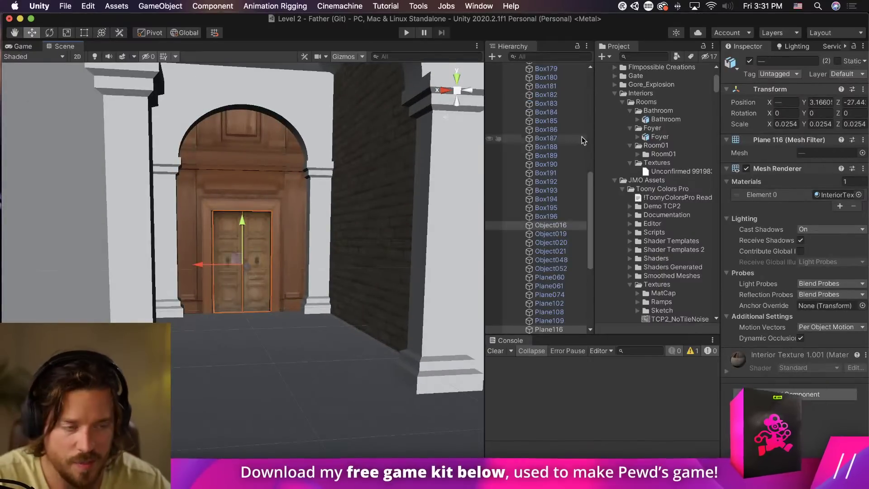
click(749, 61)
Select the whole Bathroom and align its doorway with the foyer's, at about X 22.87 and Y -0.02.
scroll(234, 292, up, 4)
scroll(235, 288, up, 3)
scroll(538, 170, up, 10)
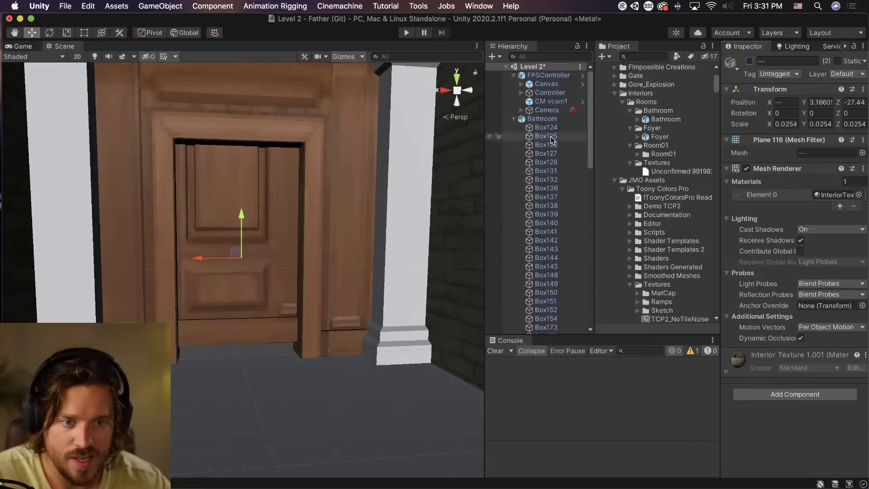
click(475, 157)
scroll(270, 284, down, 5)
middle_drag(269, 284, 224, 282)
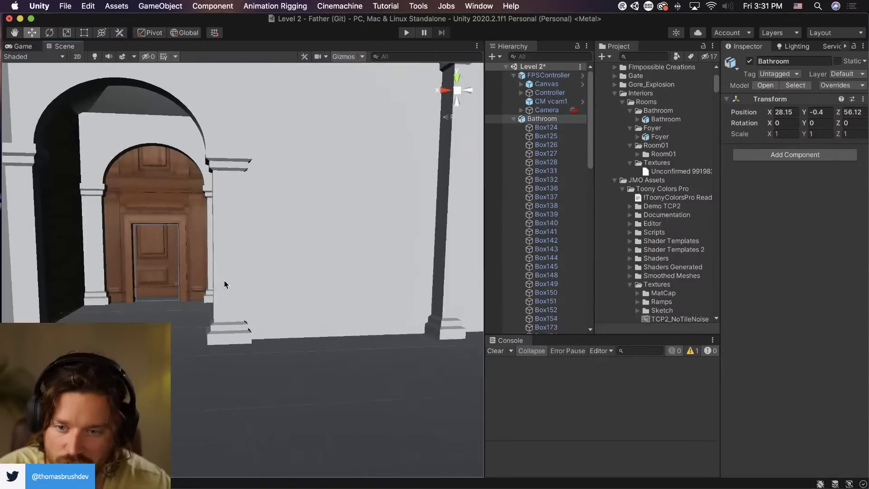
scroll(217, 286, down, 5)
drag(365, 337, 429, 323)
drag(368, 315, 349, 319)
drag(392, 281, 390, 270)
Fine-tune the Bathroom's X position to 22.79 so the two doorway frames line up.
right_drag(137, 277, 23, 311)
scroll(210, 288, up, 6)
middle_drag(226, 286, 138, 288)
right_drag(138, 287, 172, 355)
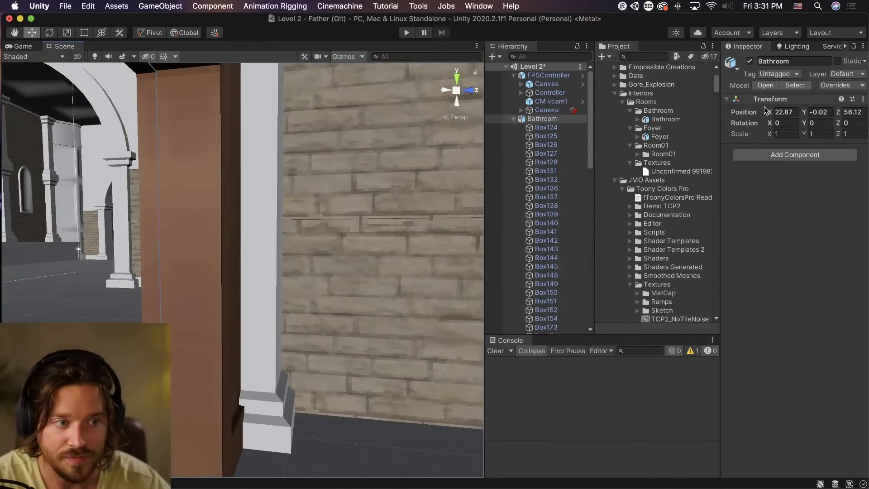
drag(771, 114, 770, 113)
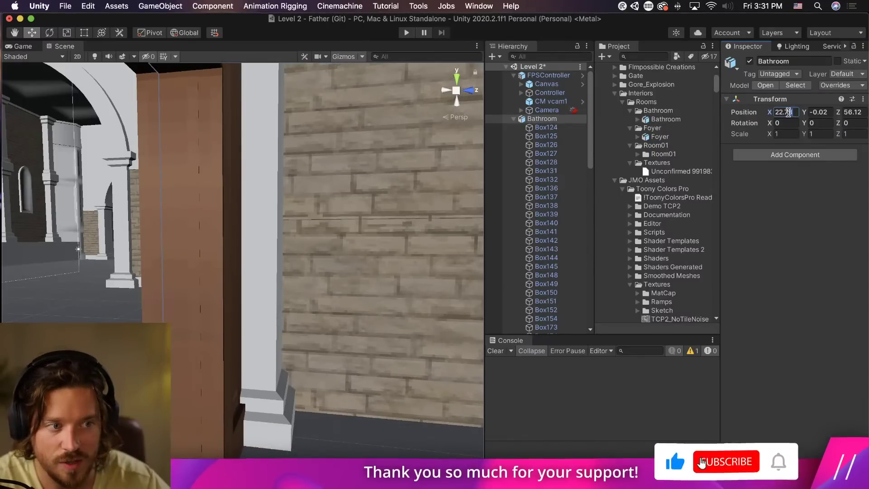
text(7)
drag(794, 111, 789, 113)
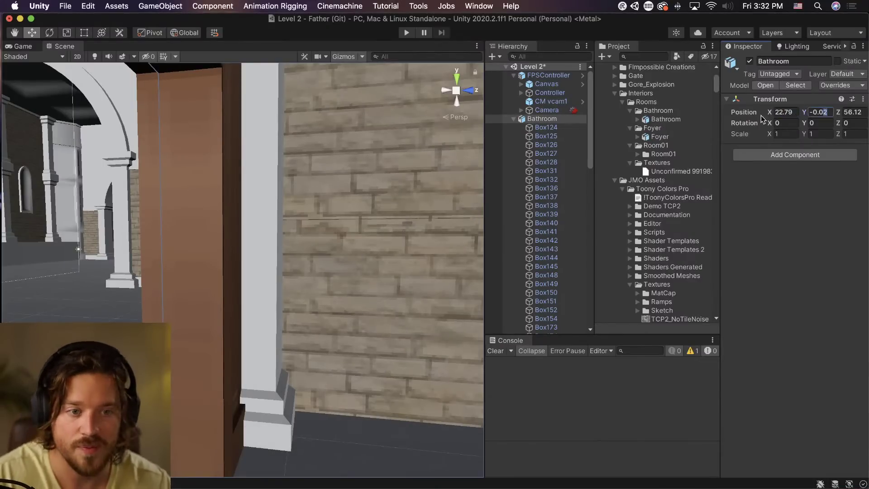
Compare the Foyer's position and set the Bathroom's Y position to 0 so both rooms share the same height.
click(514, 120)
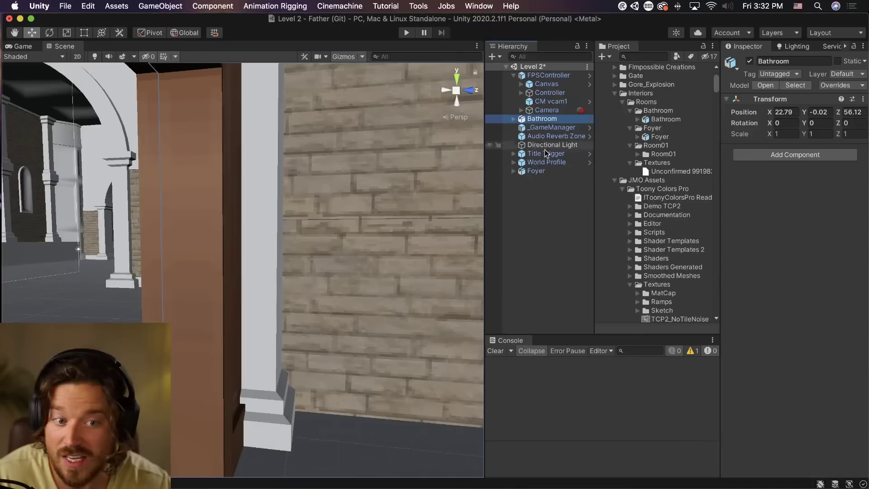
click(558, 170)
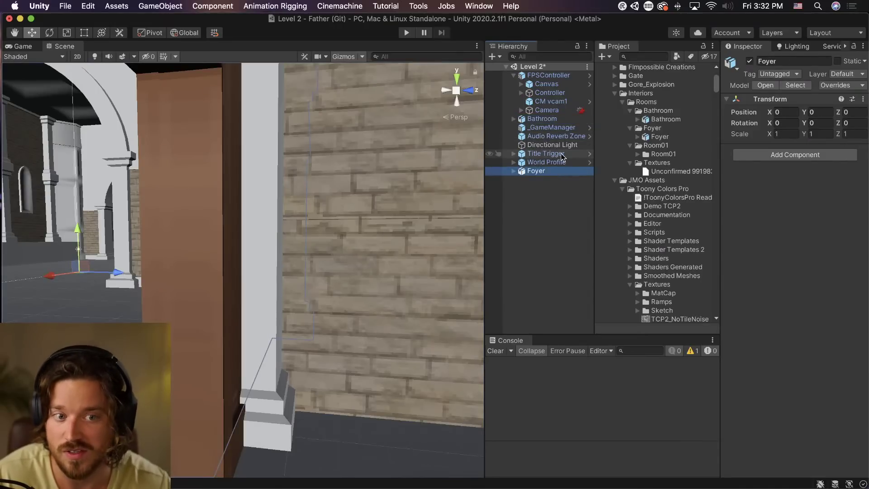
click(542, 118)
click(813, 111)
text(0)
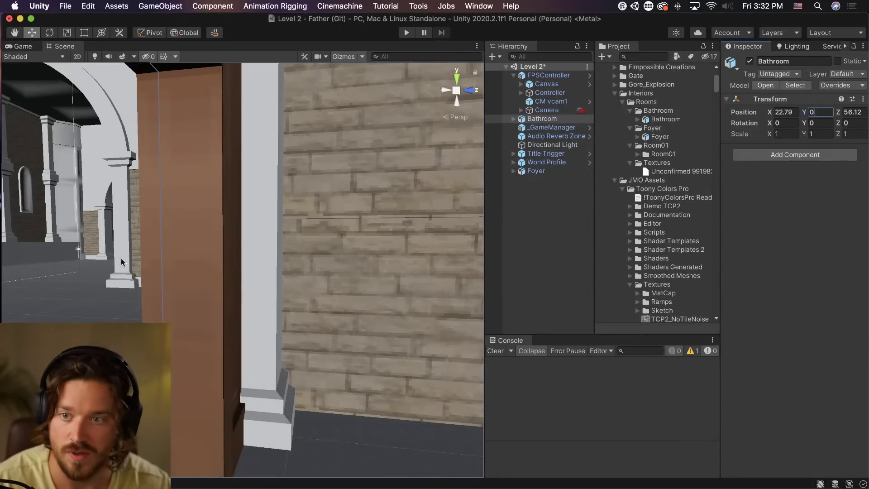
click(214, 259)
Select the Bathroom's floor plane beyond the open doorway and add a Mesh Collider component to it.
right_drag(215, 260, 208, 190)
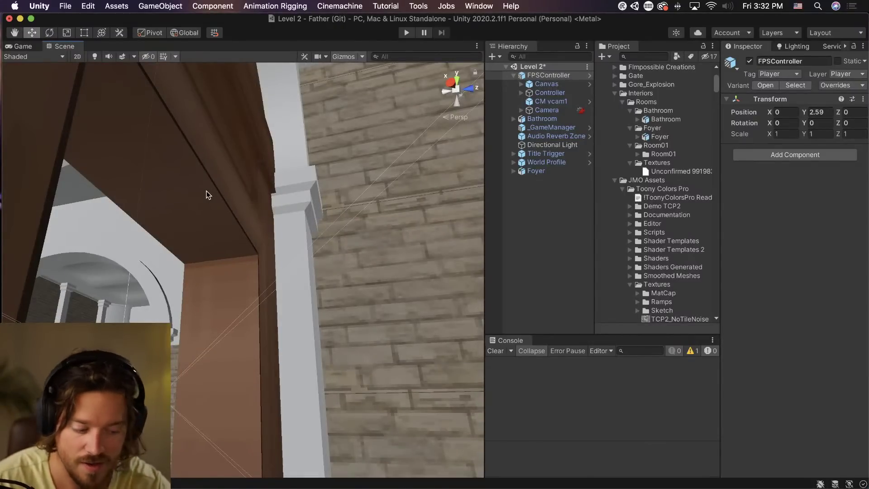
right_drag(216, 309, 430, 344)
scroll(430, 343, up, 1)
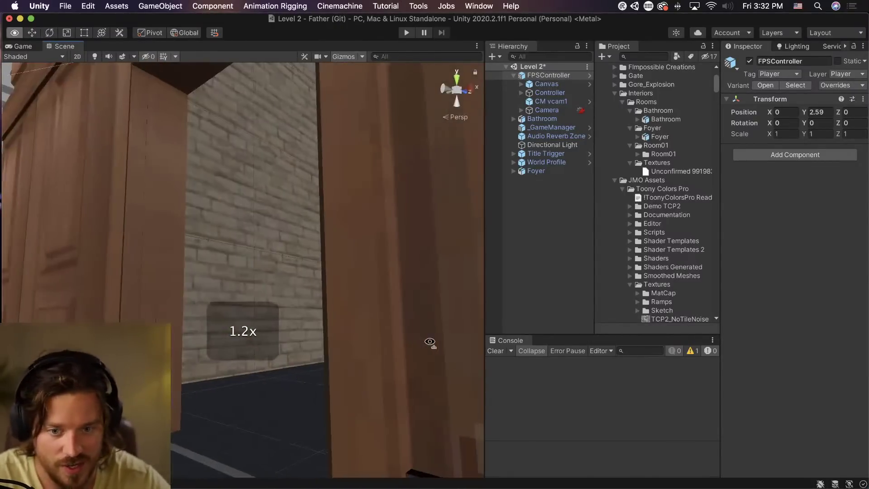
middle_drag(230, 310, 272, 320)
right_drag(273, 320, 373, 318)
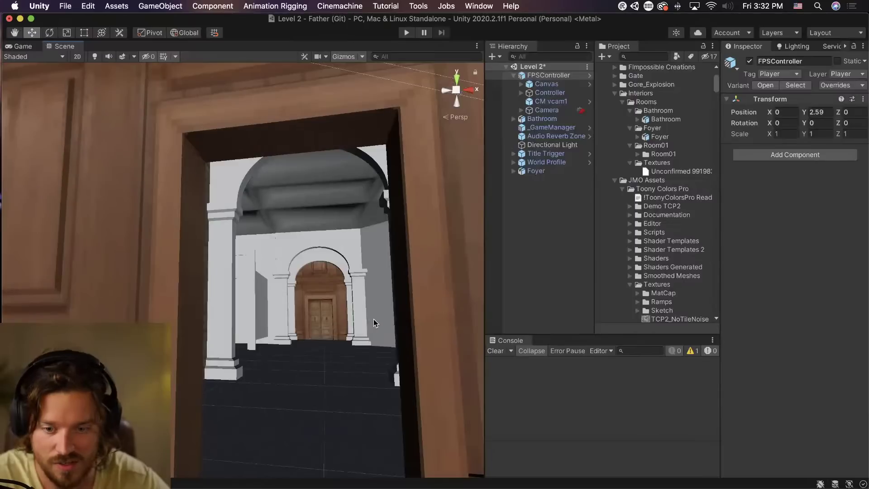
scroll(374, 318, down, 5)
middle_drag(328, 312, 344, 341)
right_drag(345, 341, 360, 288)
click(356, 359)
scroll(360, 362, up, 10)
click(187, 374)
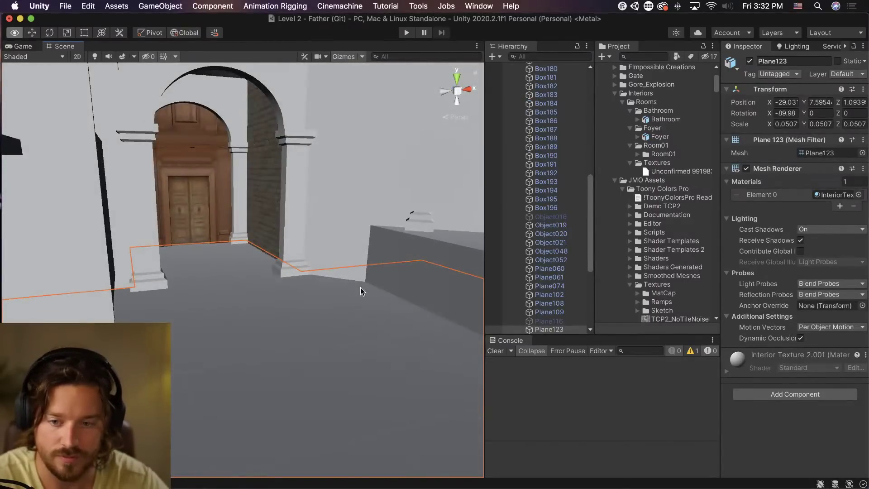
click(775, 394)
text(Mes)
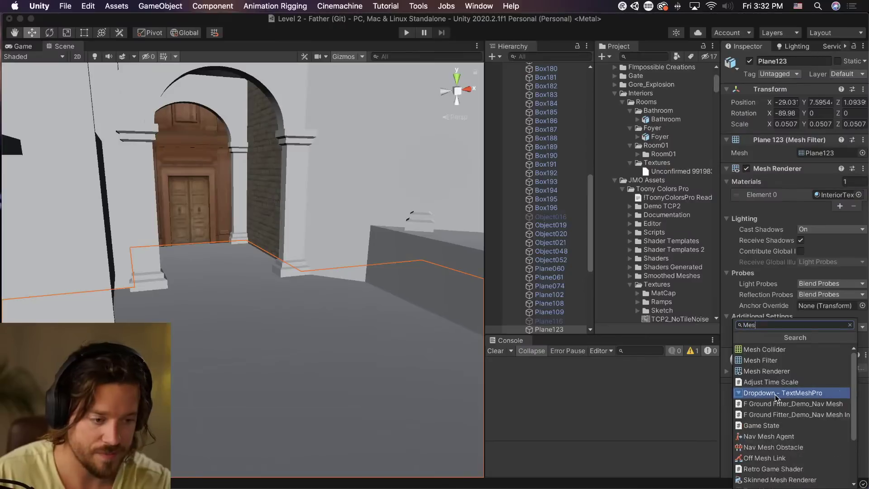
text(h)
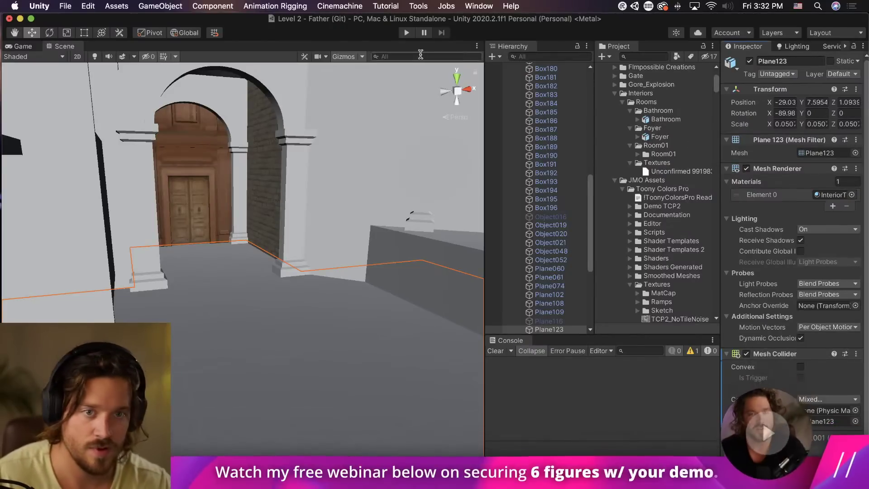
Run the level in play mode and walk through the Foyer towards the opened doorway to the Bathroom.
key(super+p)
click(246, 228)
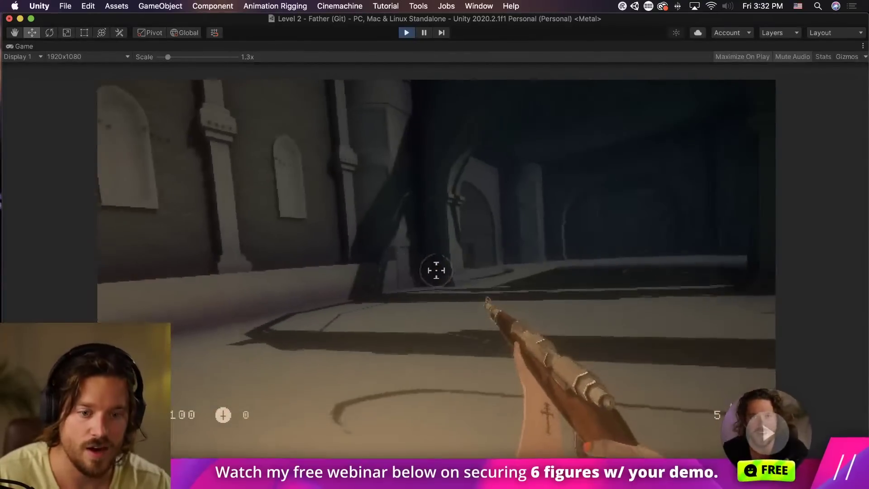
key(w)
key(w)
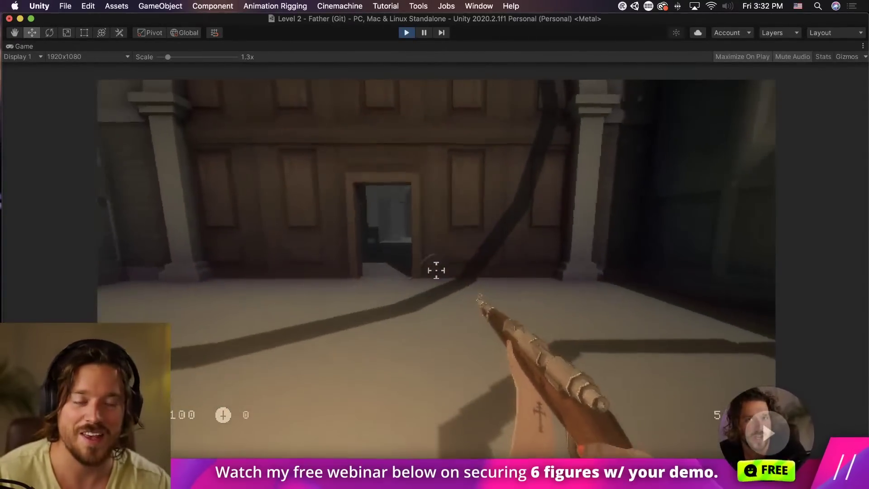
key(super+Tab)
key(super+Tab)
key(super+Tab)
key(super+Tab)
key(super+Tab)
key(super+Tab)
key(super+Tab)
key(super+Tab)
key(super+Tab)
key(super+Tab)
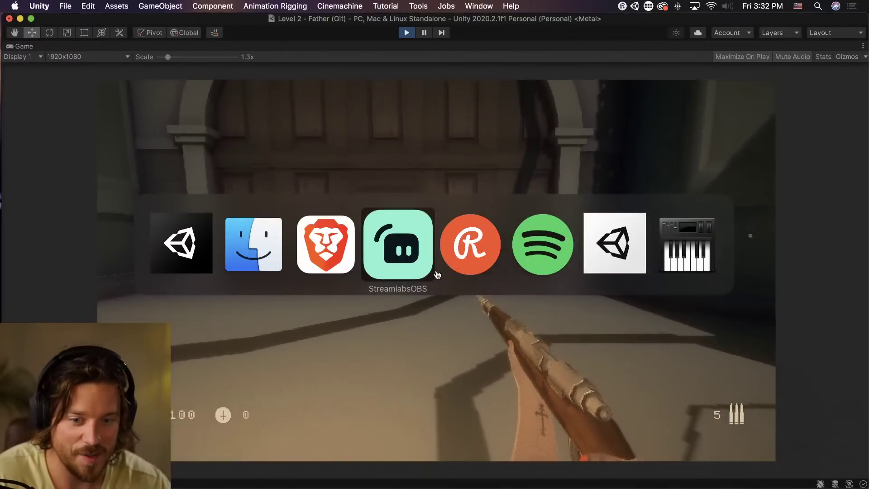
click(440, 268)
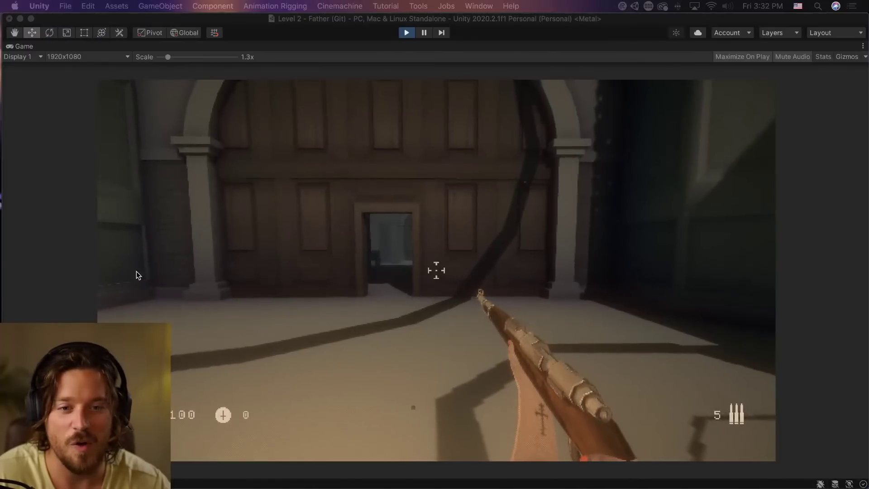
click(35, 286)
Resume the playtest and walk through the doorway into the Bathroom, exploring the stalls and the arched wooden door at the far end.
click(299, 252)
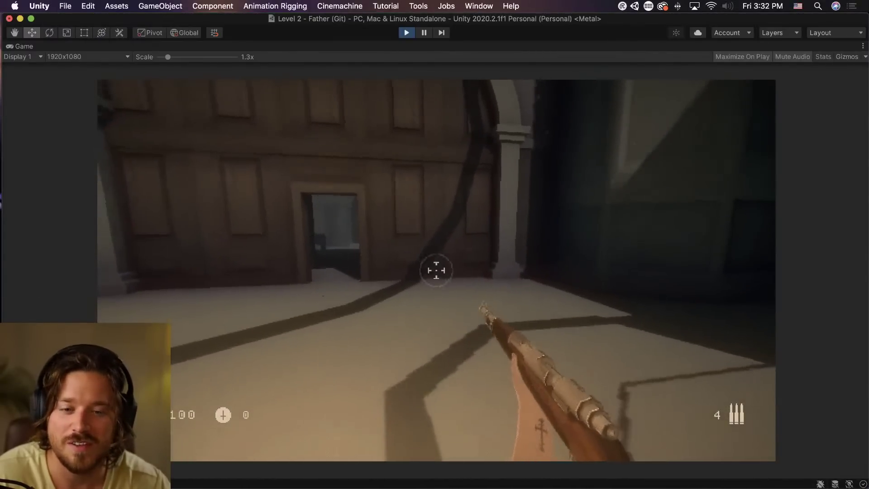
key(w)
key(w)
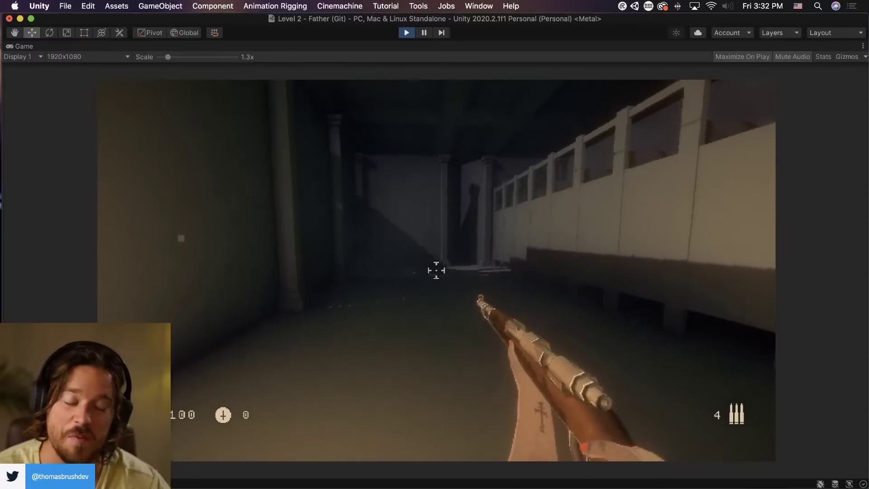
key(w)
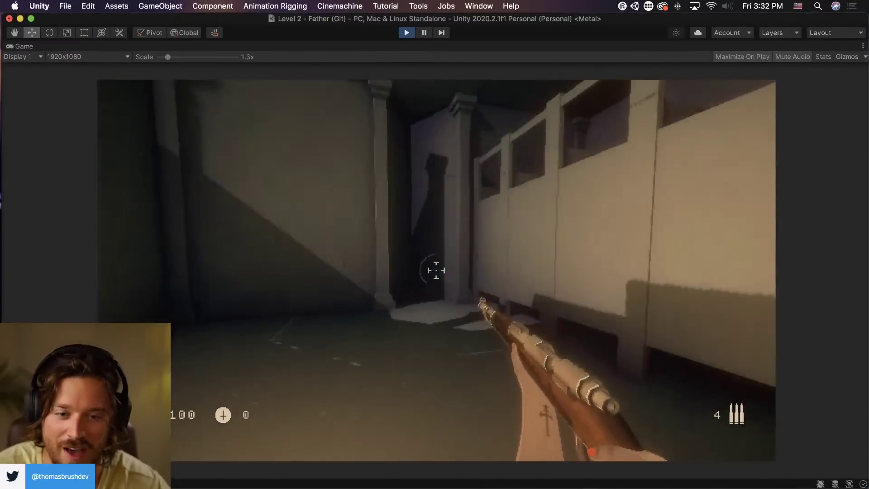
key(w)
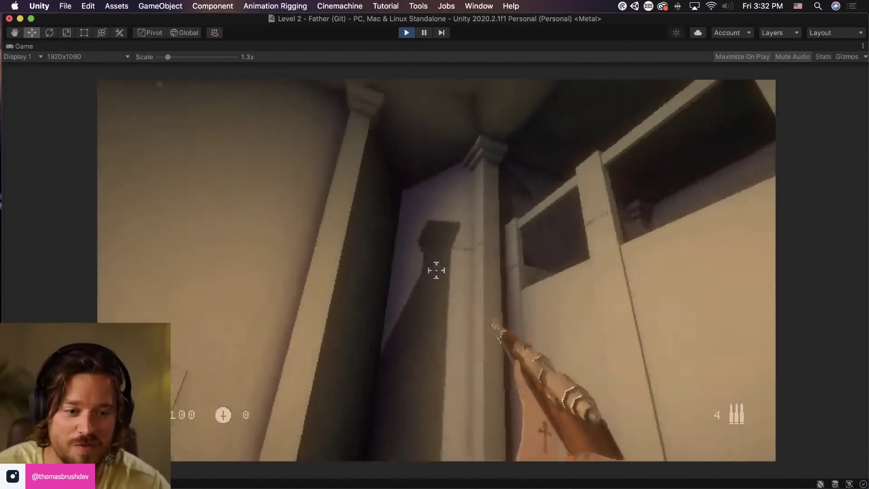
key(w)
key(w)
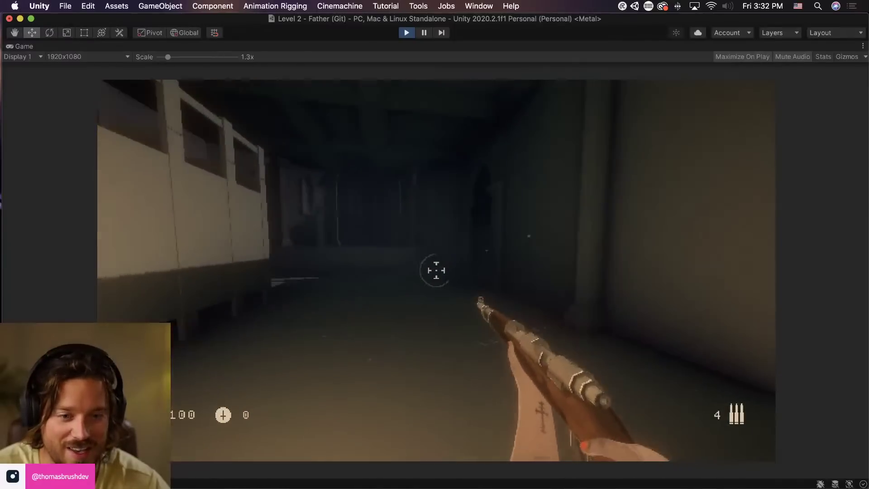
key(w)
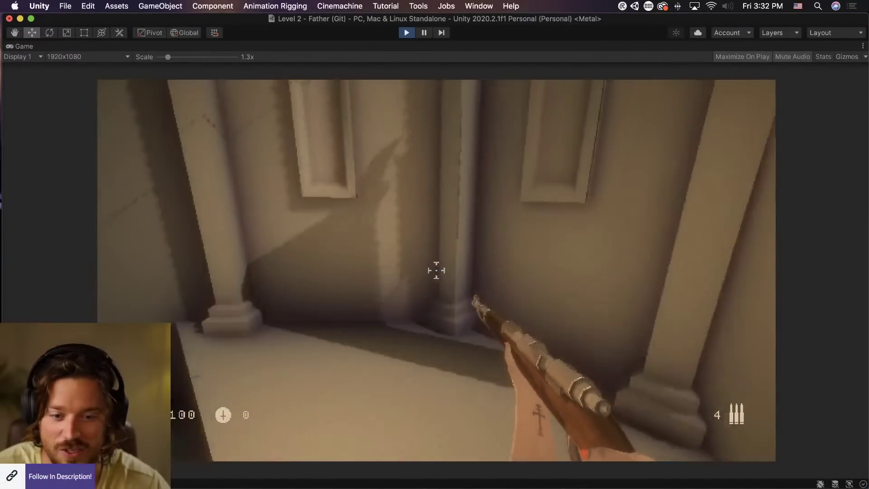
key(w)
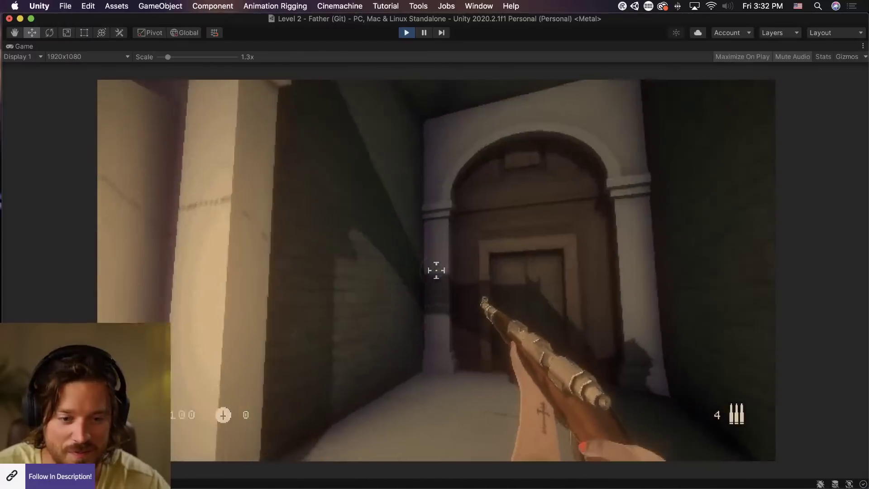
key(w)
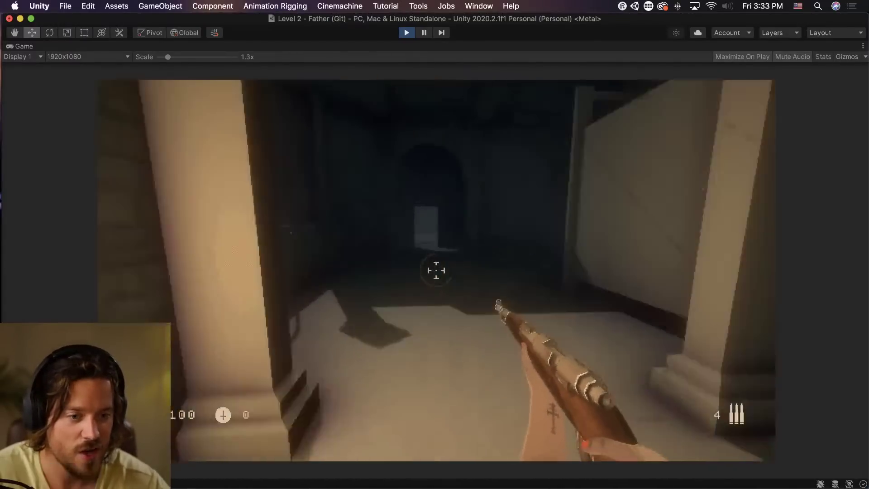
Walk past the stalls and back through the doorway to the Foyer, re-enter the Bathroom, and end the playtest.
key(w)
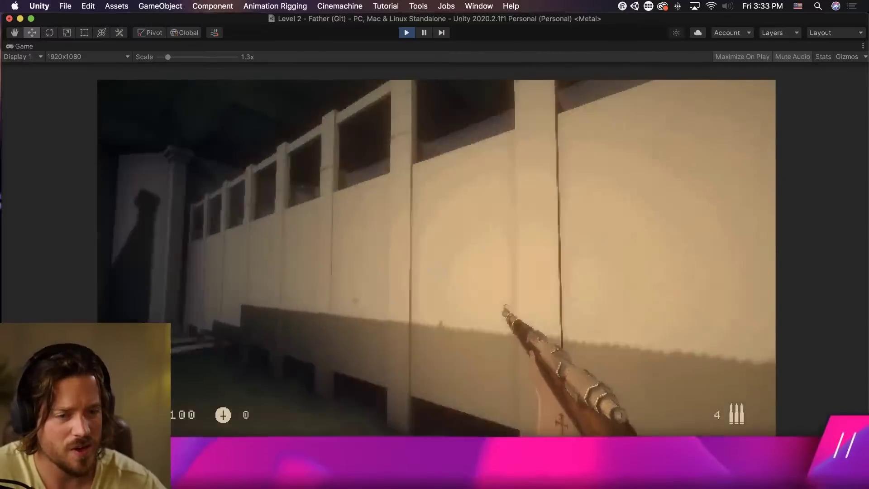
key(w)
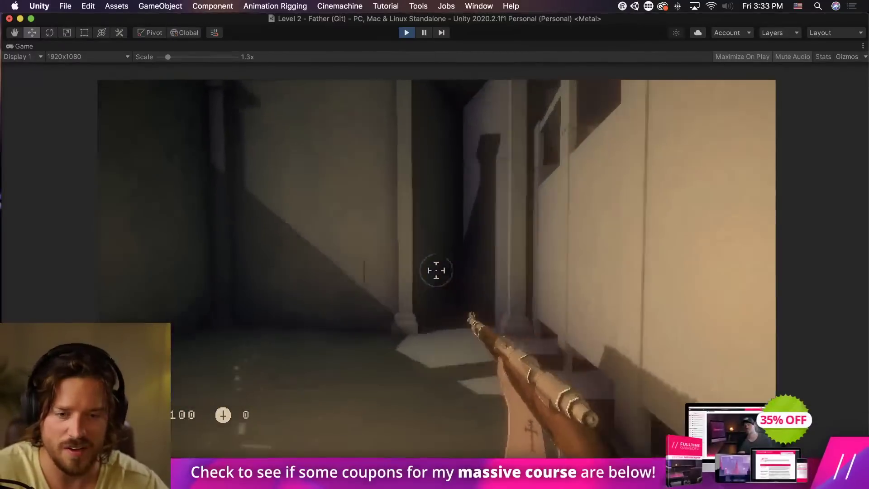
key(w)
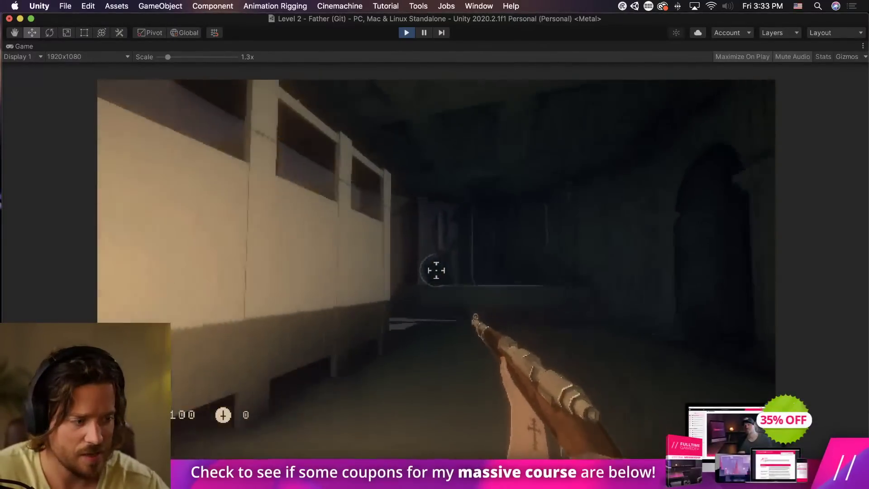
key(w)
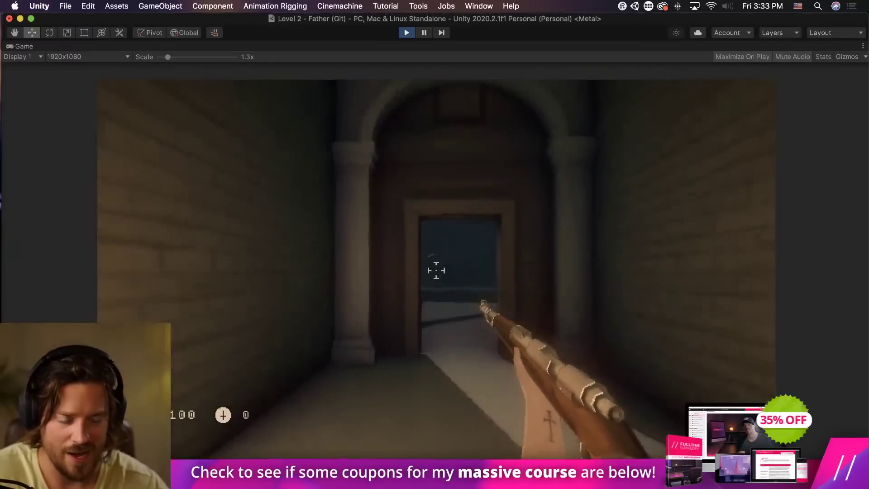
key(w)
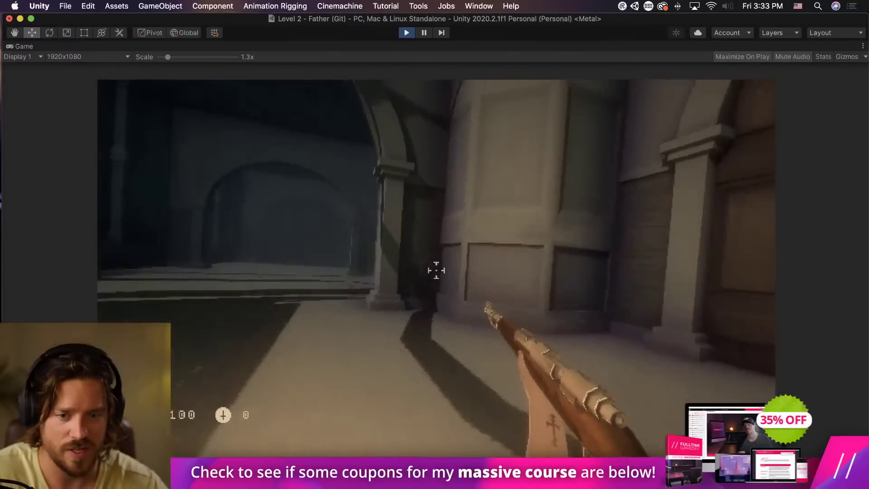
key(w)
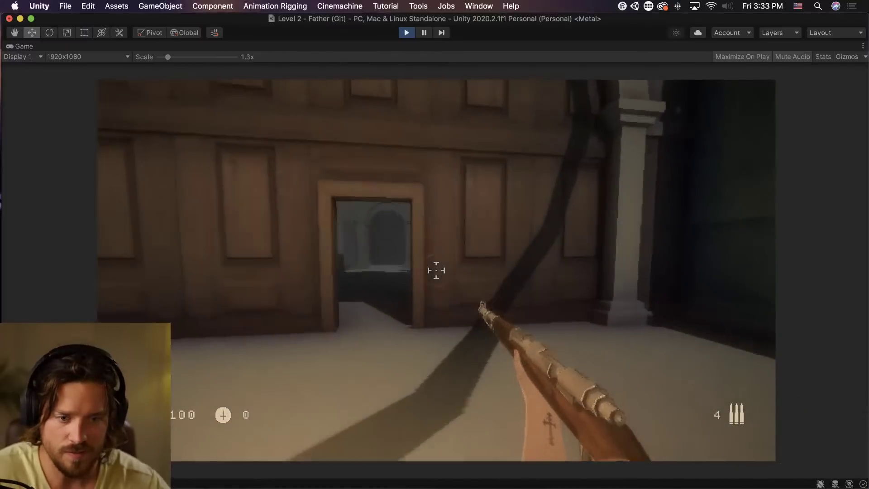
key(w)
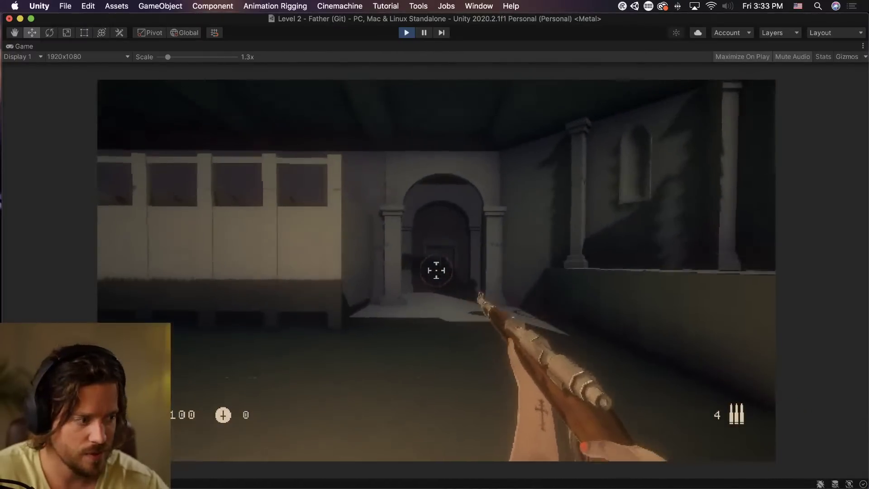
key(w)
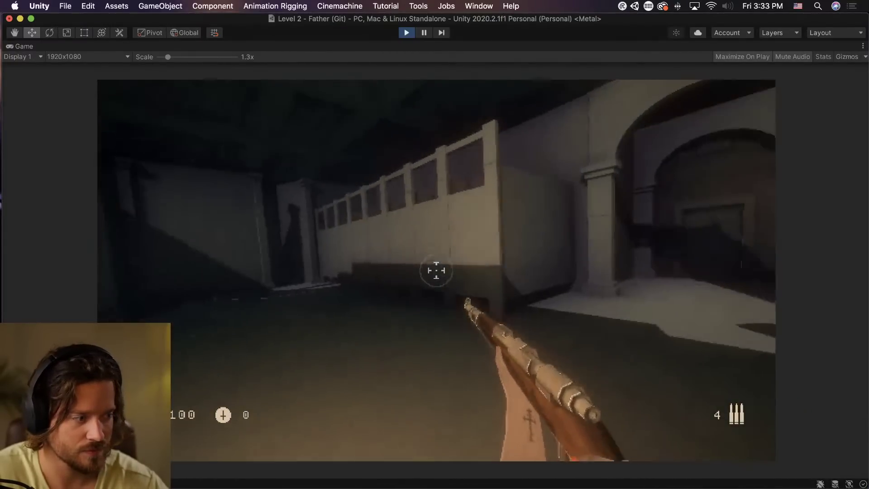
key(super+p)
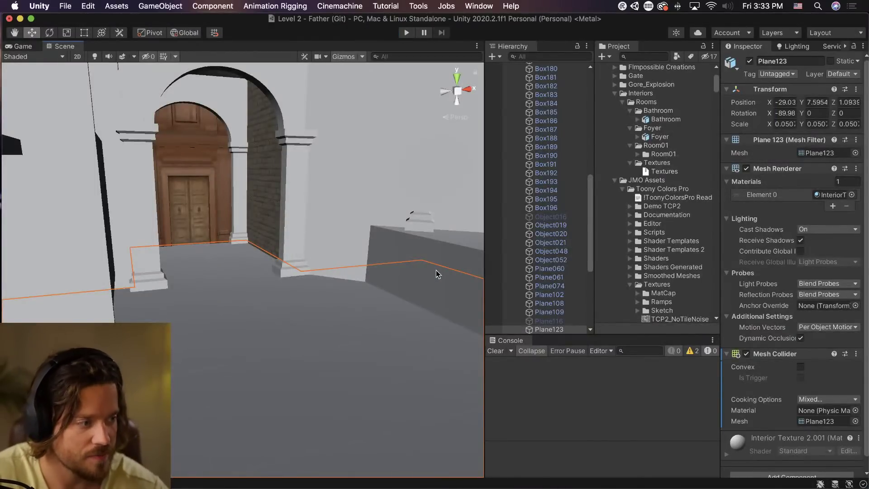
Examine the columns and walls around the Bathroom's inner archway, selecting individual pieces to see how the model is divided.
click(303, 234)
click(302, 233)
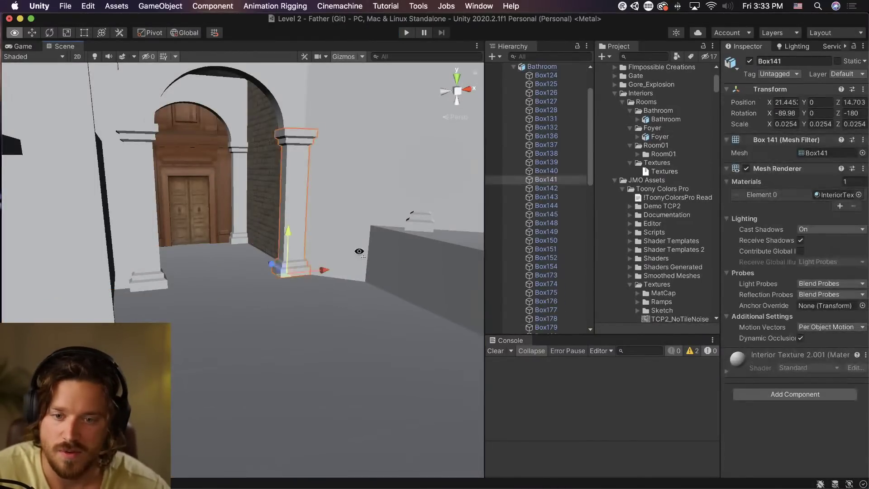
right_drag(359, 250, 335, 233)
click(327, 133)
click(332, 127)
click(318, 129)
click(208, 124)
click(206, 124)
click(179, 193)
click(178, 194)
click(342, 210)
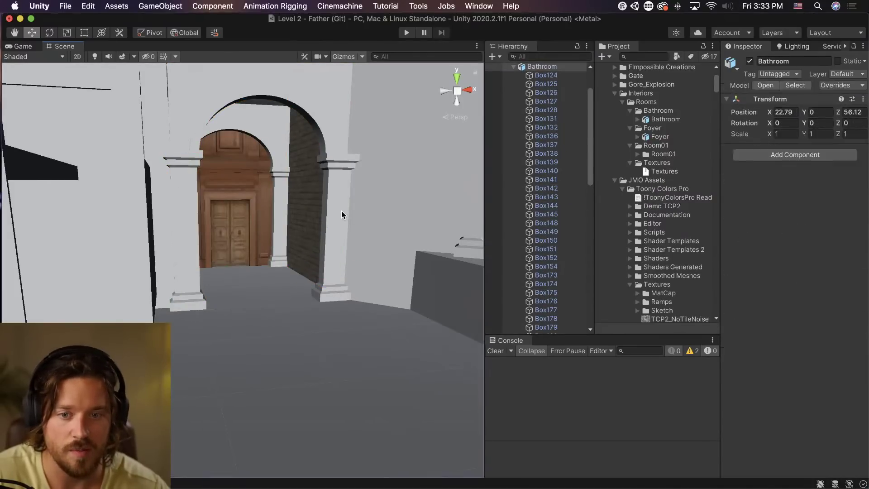
click(342, 211)
Examine the Bathroom's raised ledge, wall columns, stalls and floor to check which pieces are separate objects.
right_drag(314, 232, 368, 270)
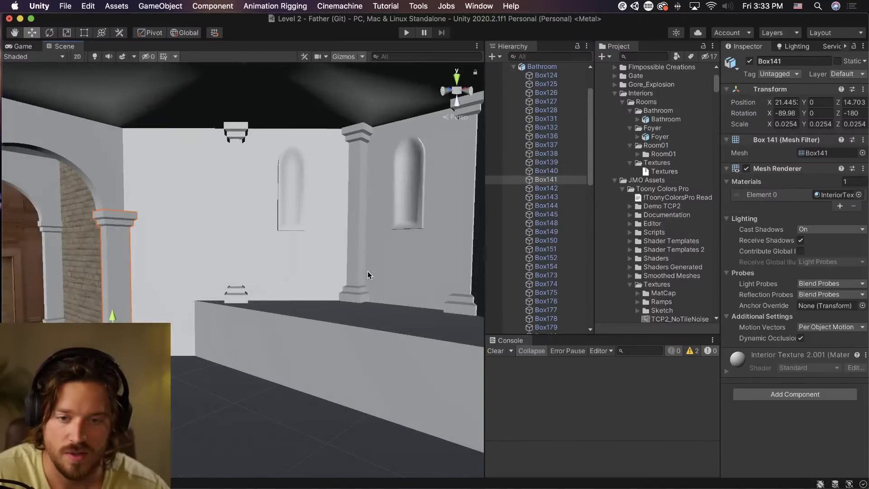
click(346, 288)
click(346, 289)
click(242, 301)
click(241, 301)
right_drag(249, 333, 319, 330)
middle_drag(319, 330, 369, 330)
right_drag(369, 331, 371, 307)
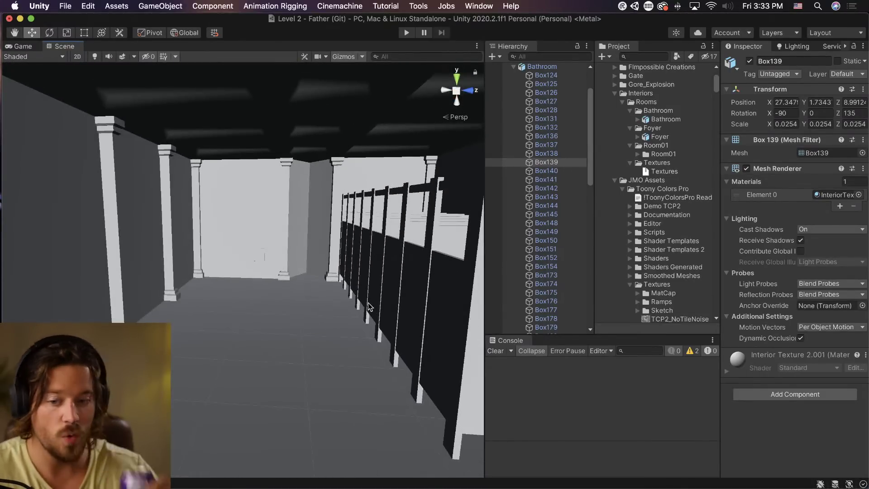
click(297, 331)
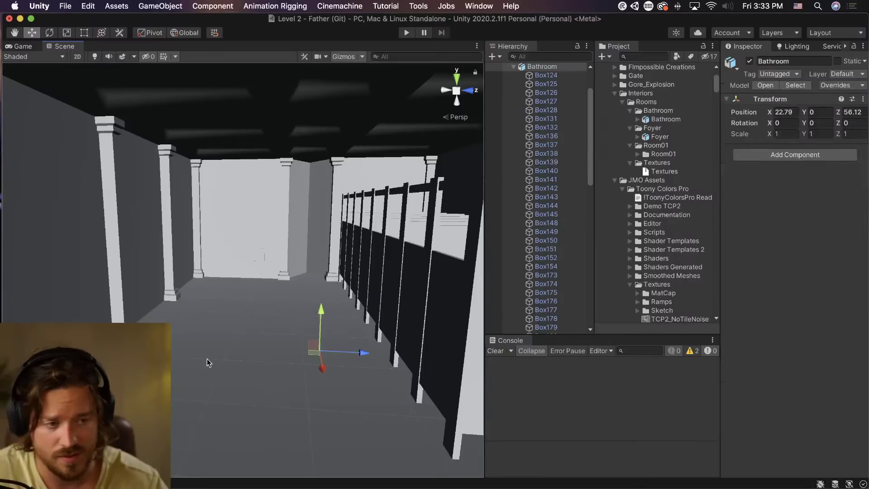
Reveal the Textures archive from Interiors/Rooms in Finder, unzip Textures.zip in place and preview Room01_TexPanel.psd in the extracted folder.
right_drag(208, 362, 248, 395)
click(244, 392)
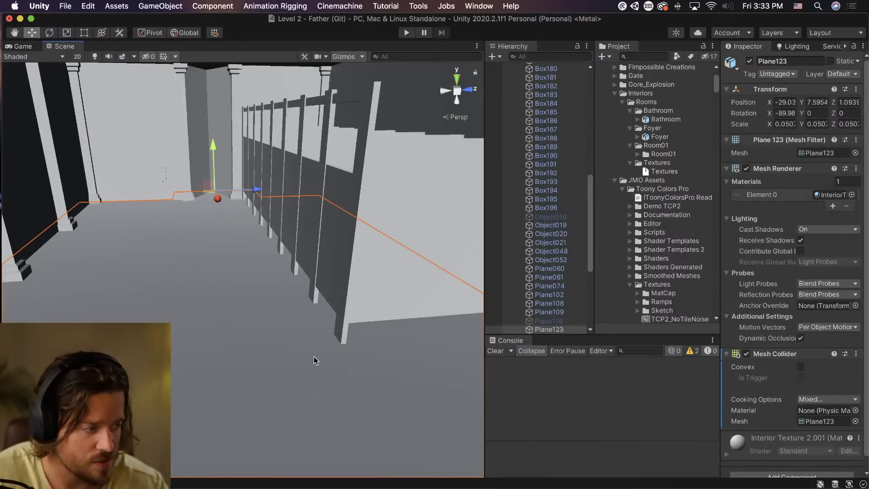
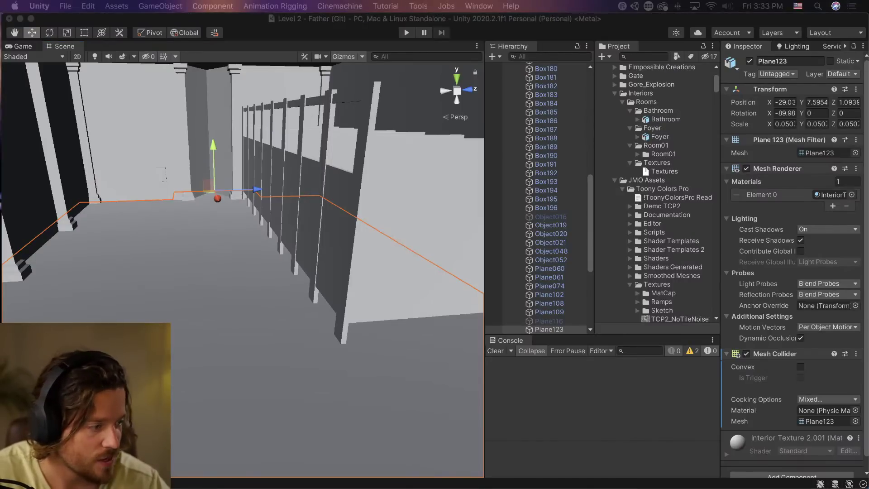
click(664, 171)
right_click(673, 171)
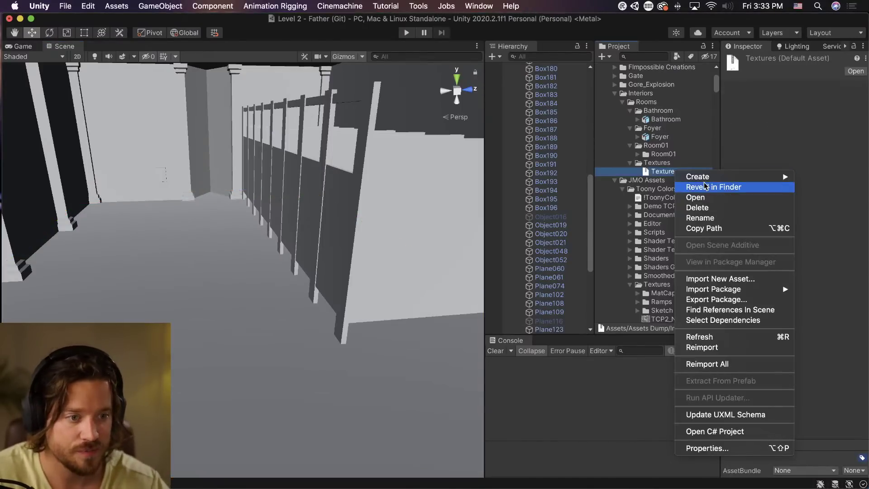
click(770, 187)
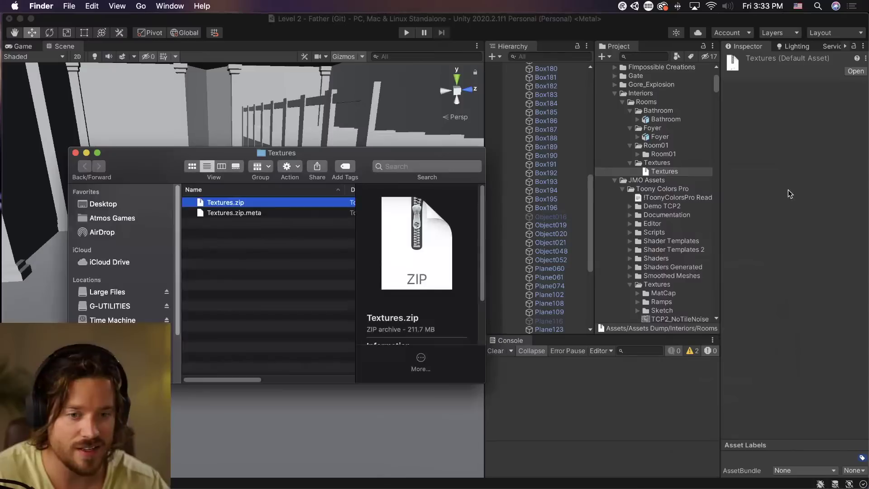
double_click(235, 203)
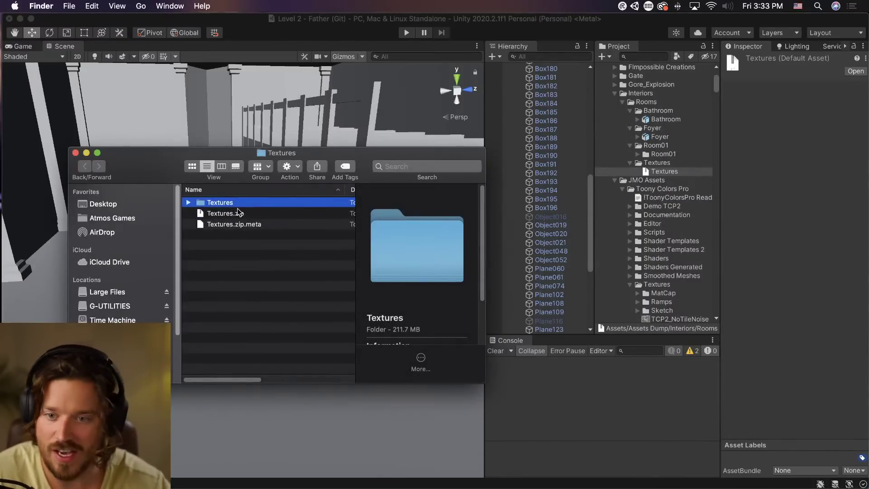
click(188, 203)
key(Down)
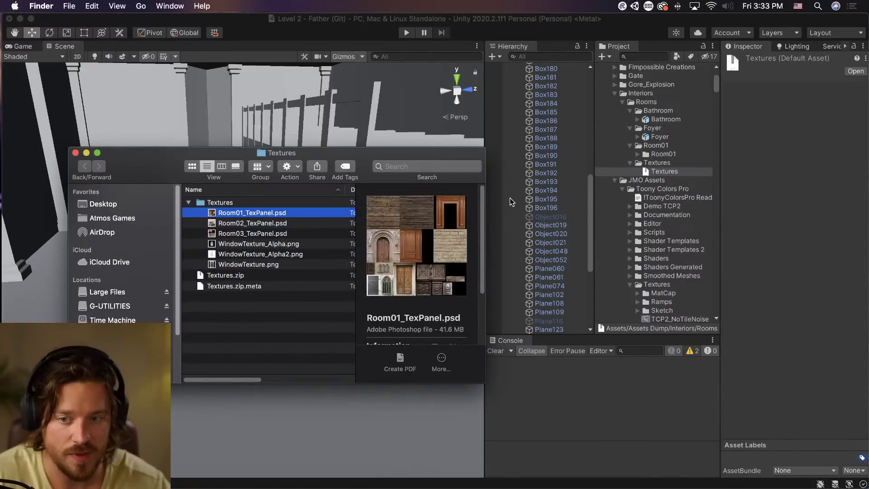
Extract the Bathroom model's embedded materials into the Rooms folder and collapse the model's contents.
click(676, 169)
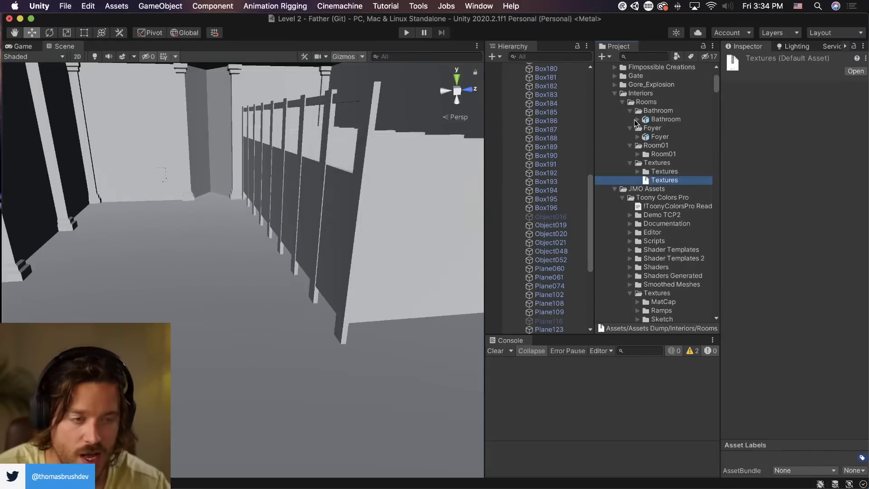
click(637, 119)
click(639, 119)
scroll(665, 146, down, 5)
scroll(665, 146, down, 15)
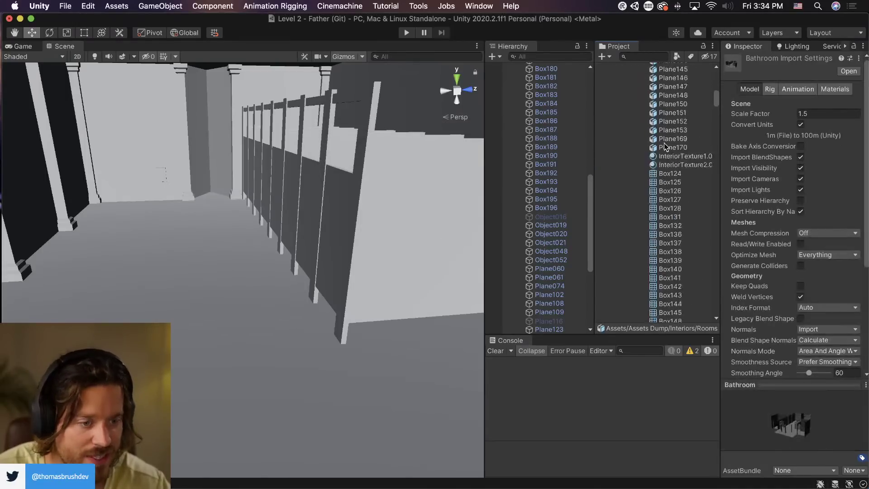
click(821, 90)
click(833, 138)
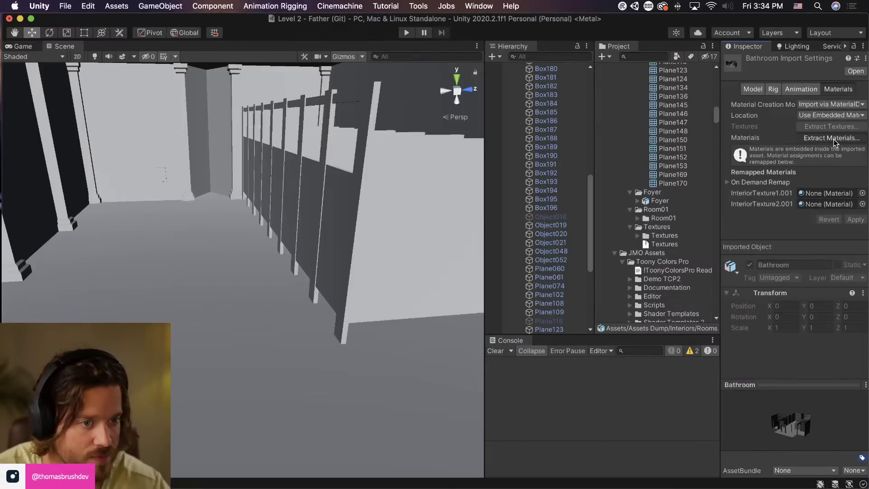
click(442, 99)
click(445, 114)
click(612, 304)
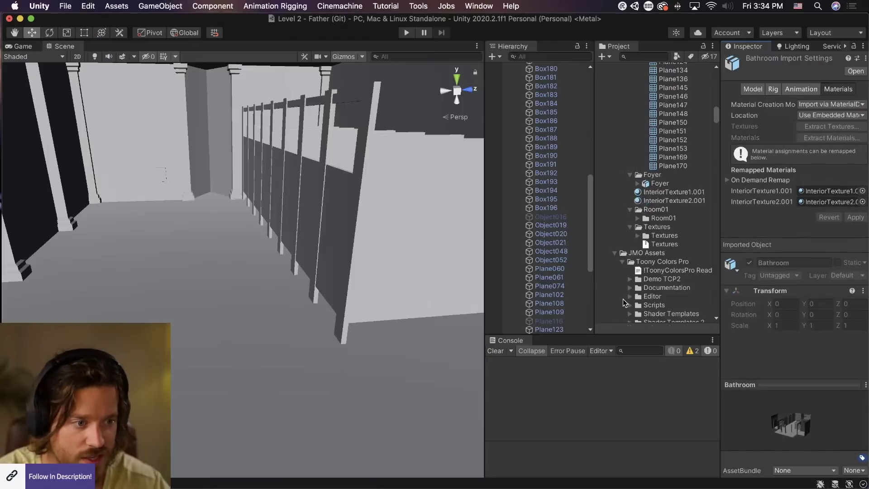
click(676, 199)
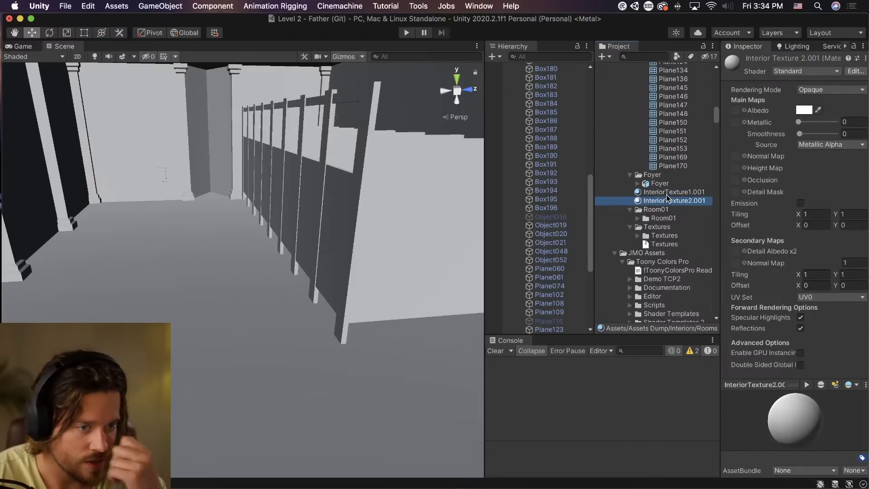
scroll(666, 189, up, 15)
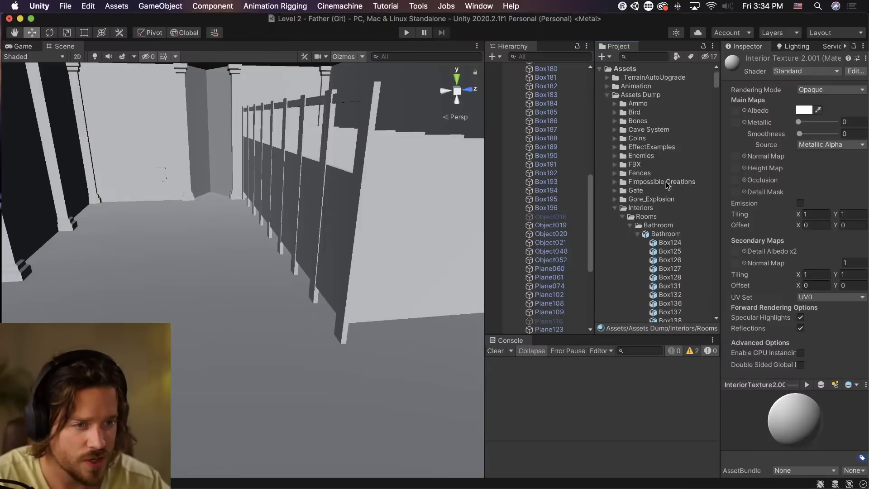
click(633, 235)
click(638, 234)
click(650, 250)
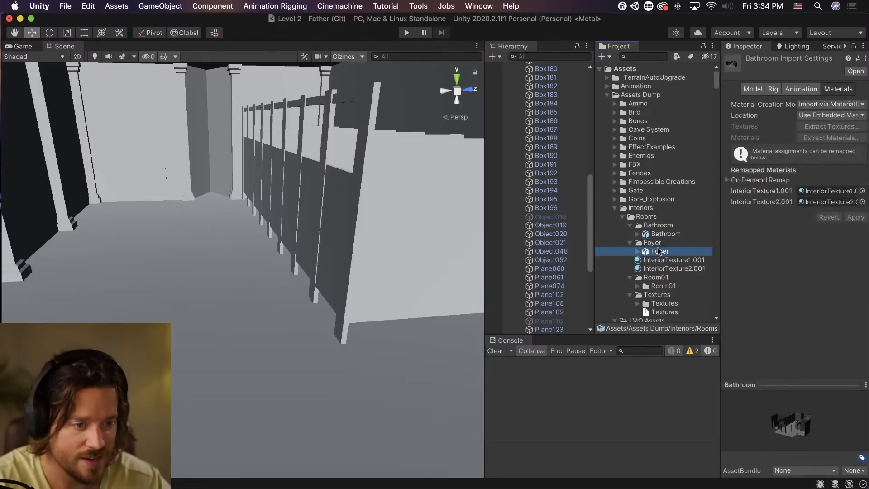
click(832, 138)
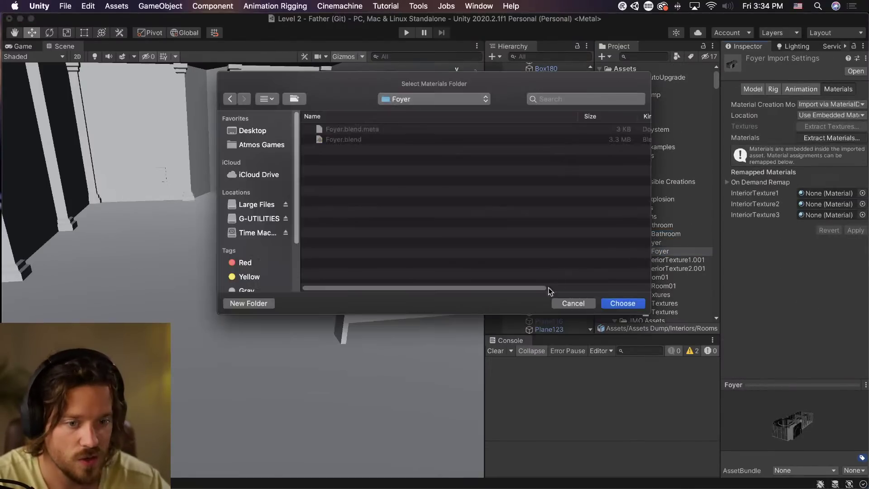
click(434, 99)
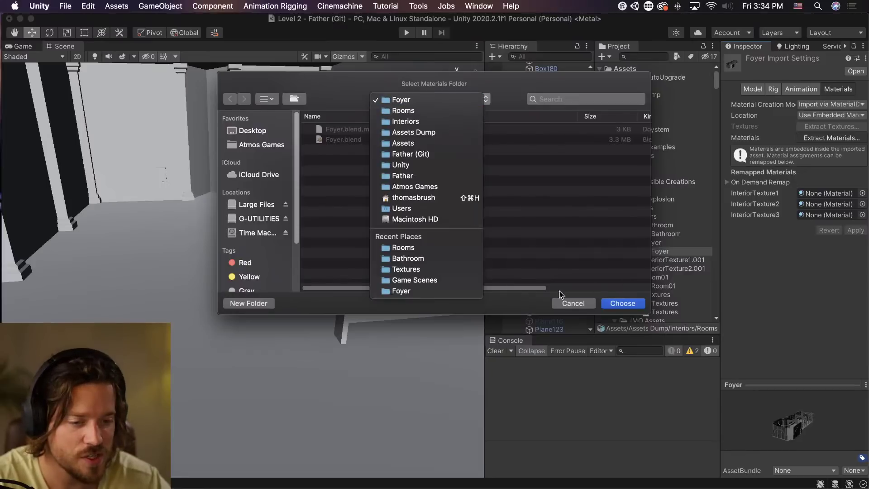
click(573, 303)
Move the InteriorTexture1.001 and InteriorTexture2.001 materials from the Rooms folder into the Bathroom folder.
scroll(647, 262, down, 10)
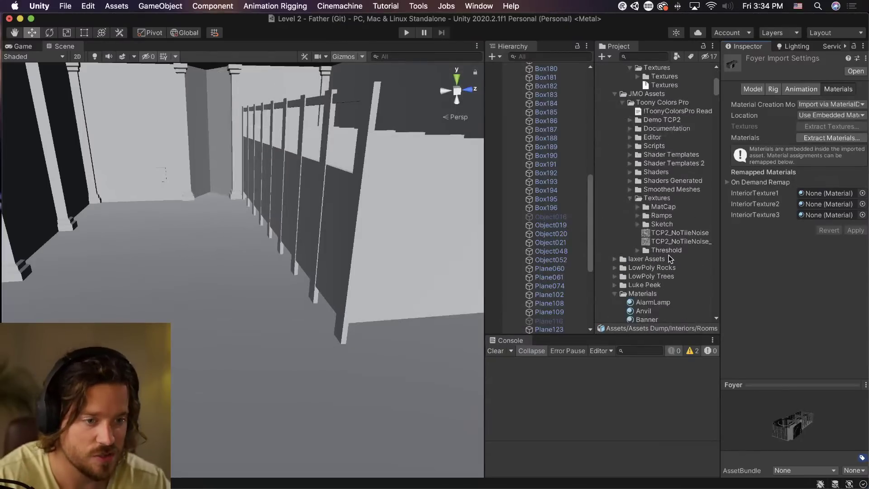
scroll(665, 250, up, 10)
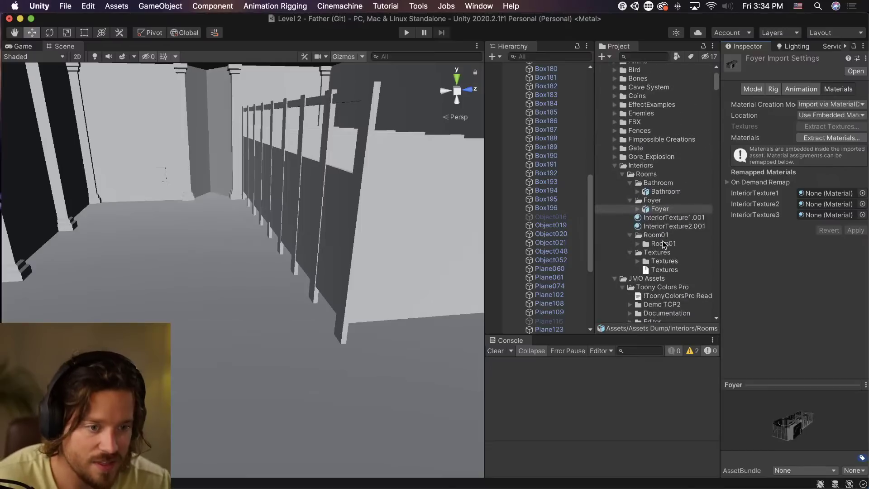
click(665, 226)
shift+click(670, 219)
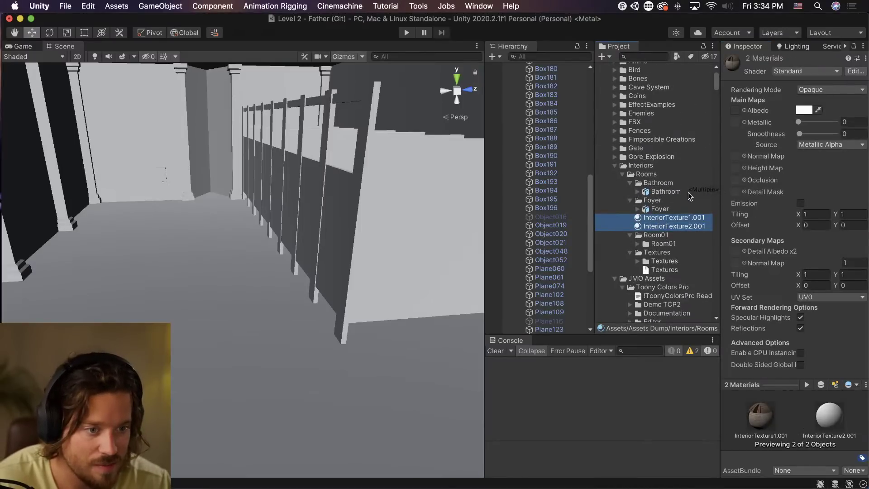
drag(688, 199, 687, 200)
Extract the Foyer model's embedded materials into the Foyer folder.
click(674, 226)
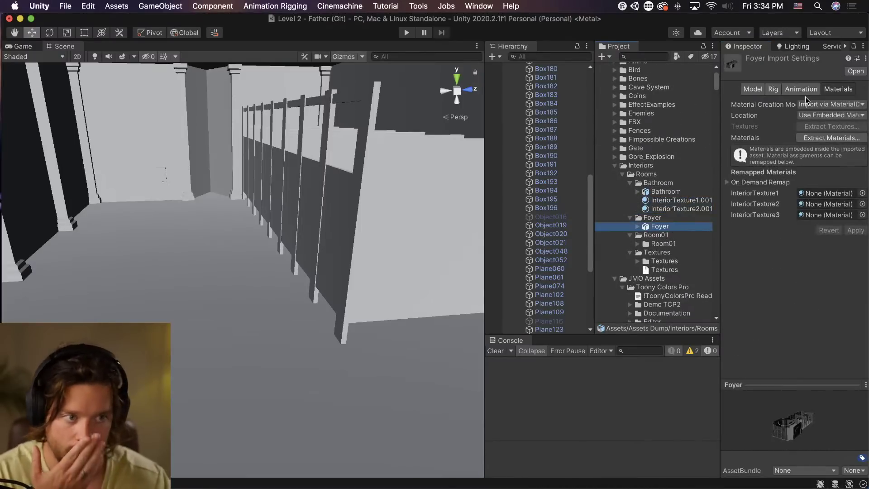
click(831, 137)
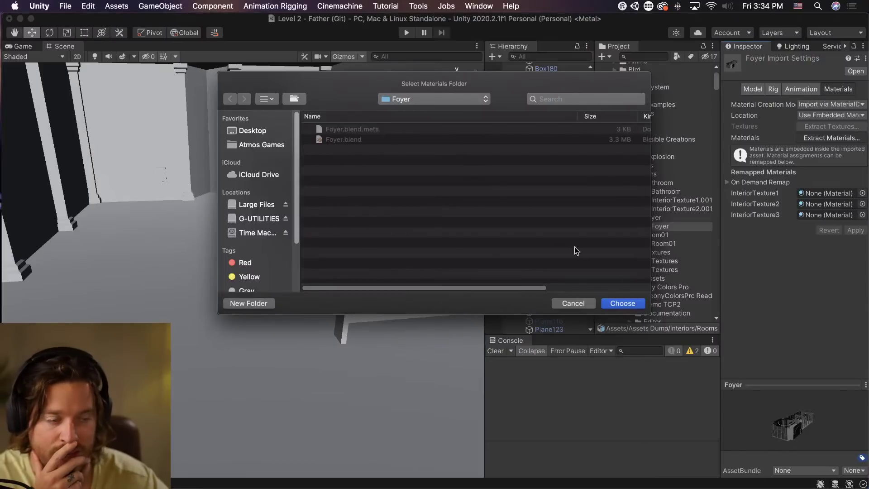
click(613, 303)
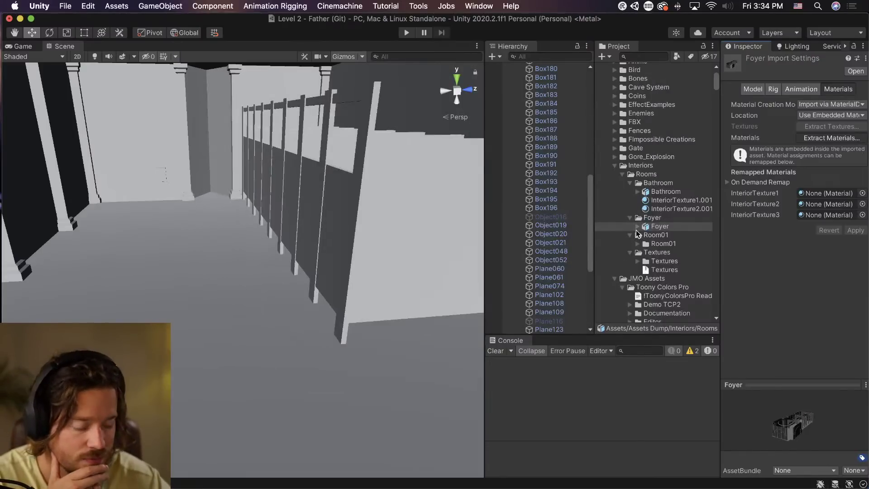
Expand the unzipped Textures folder and preview the Room01, Room02 and Room03 TexPanel textures.
scroll(648, 270, down, 1)
click(637, 273)
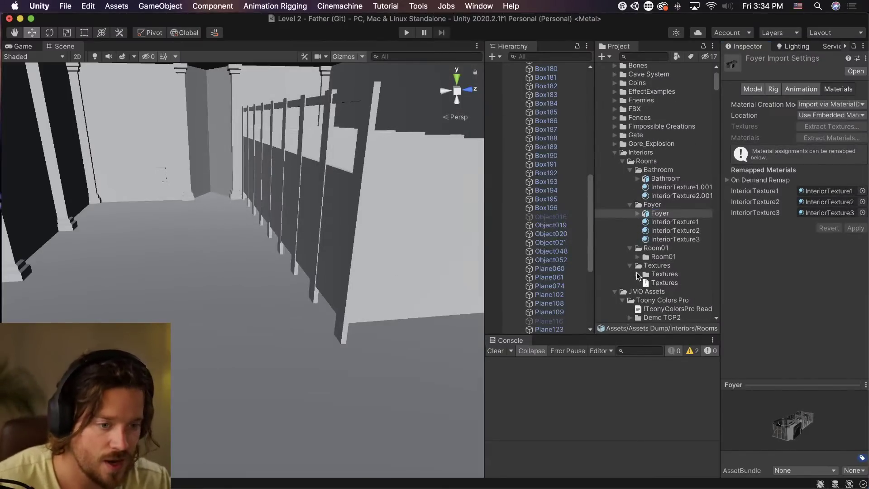
click(636, 274)
scroll(659, 247, down, 2)
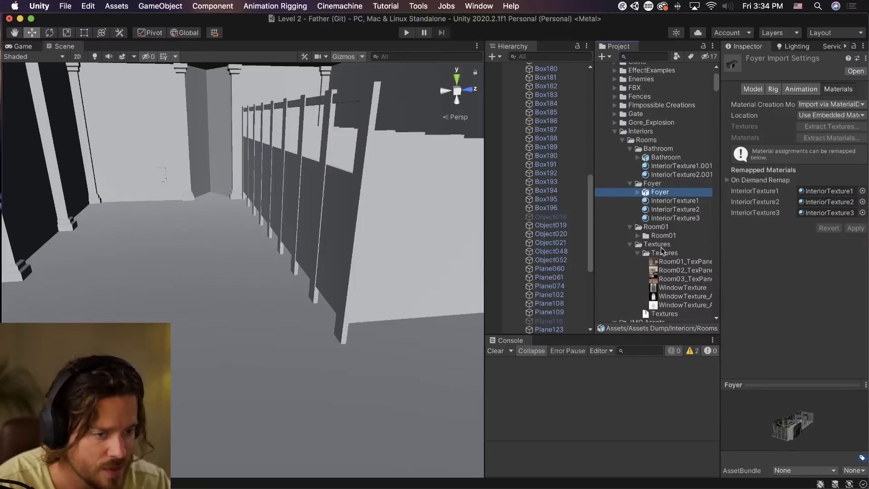
drag(595, 269, 594, 269)
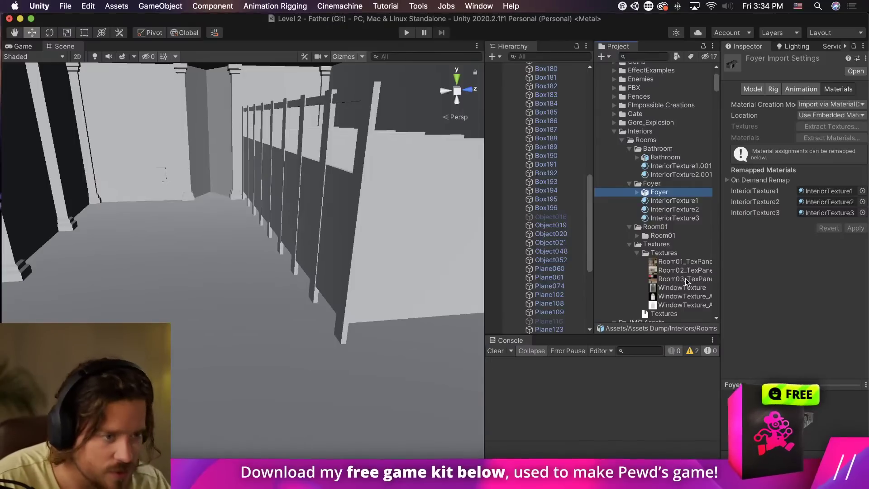
click(686, 262)
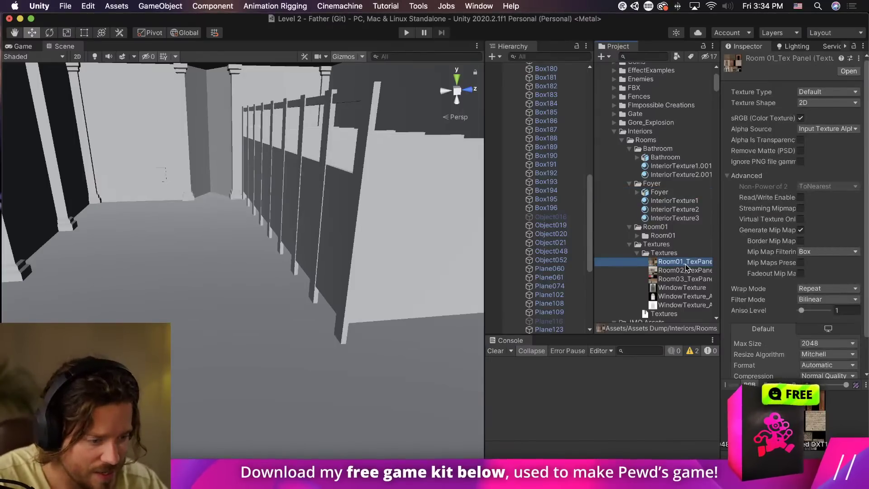
key(Down)
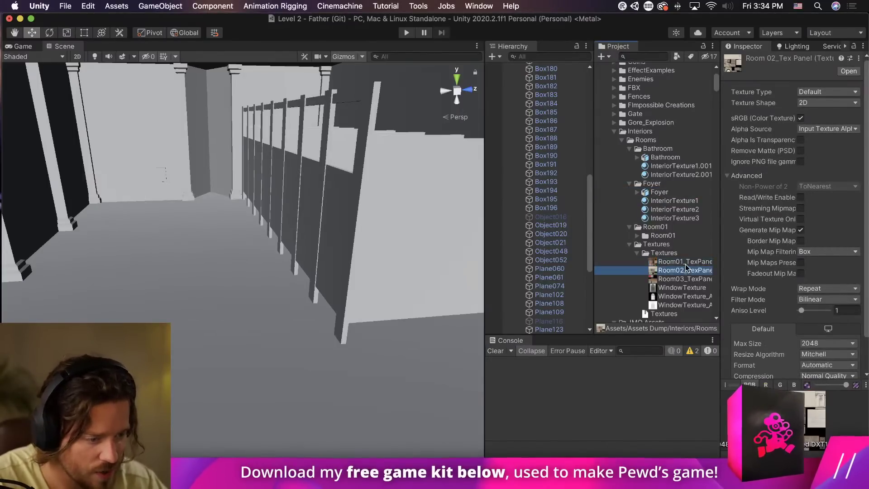
key(Down)
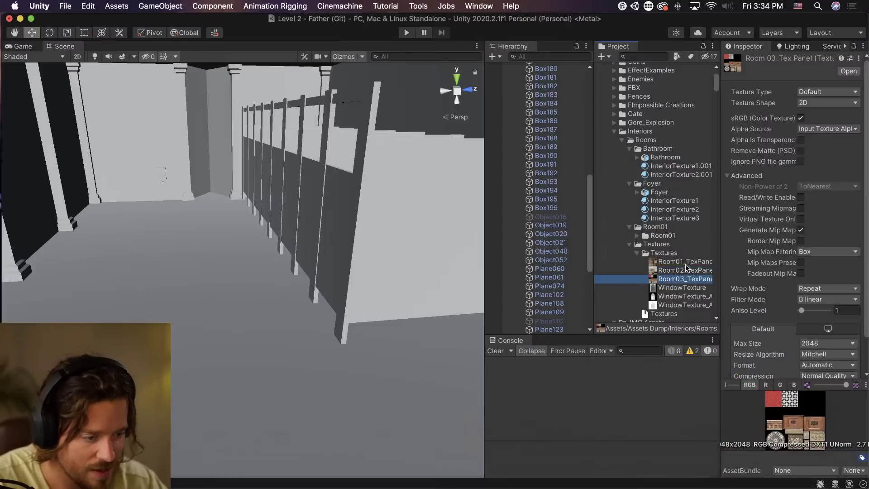
Try the Room03_TexPanel texture as the albedo map of the Foyer's InteriorTexture1 material and check the Foyer walls.
click(687, 201)
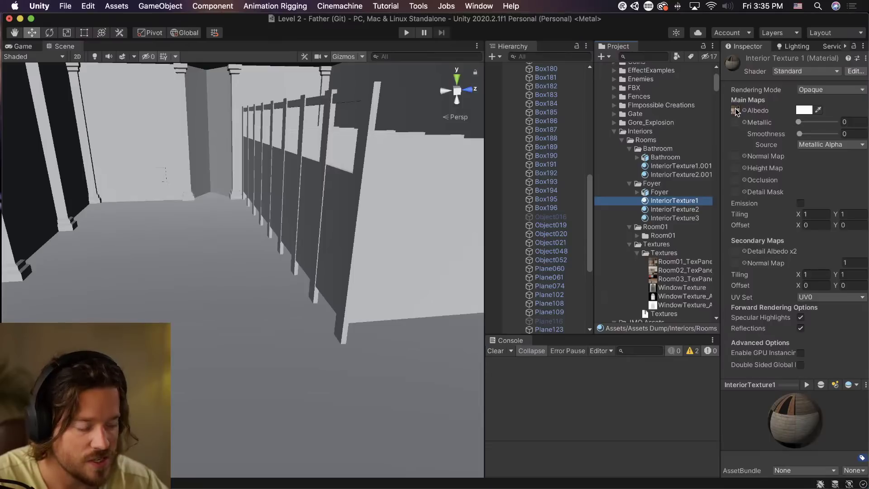
drag(684, 278, 735, 111)
click(684, 210)
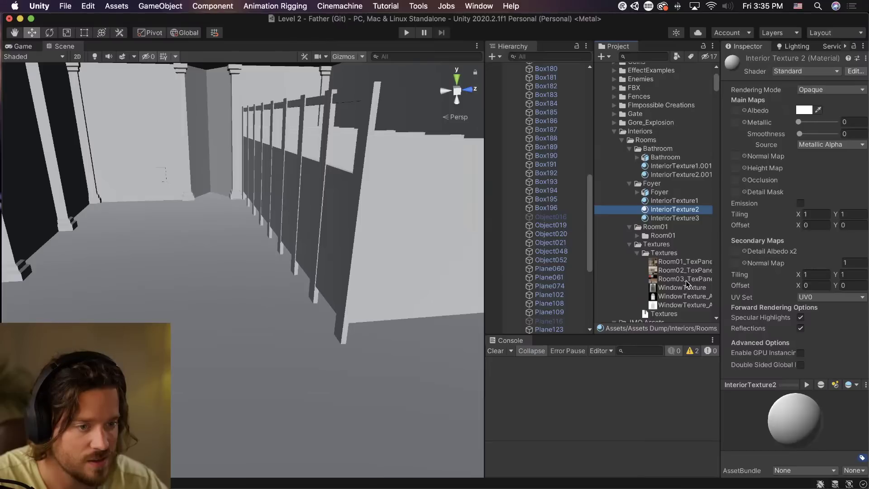
right_drag(199, 244, 176, 201)
middle_drag(175, 200, 256, 217)
scroll(257, 217, up, 5)
right_drag(257, 218, 223, 186)
scroll(223, 186, up, 3)
middle_drag(223, 186, 224, 252)
right_drag(224, 252, 234, 308)
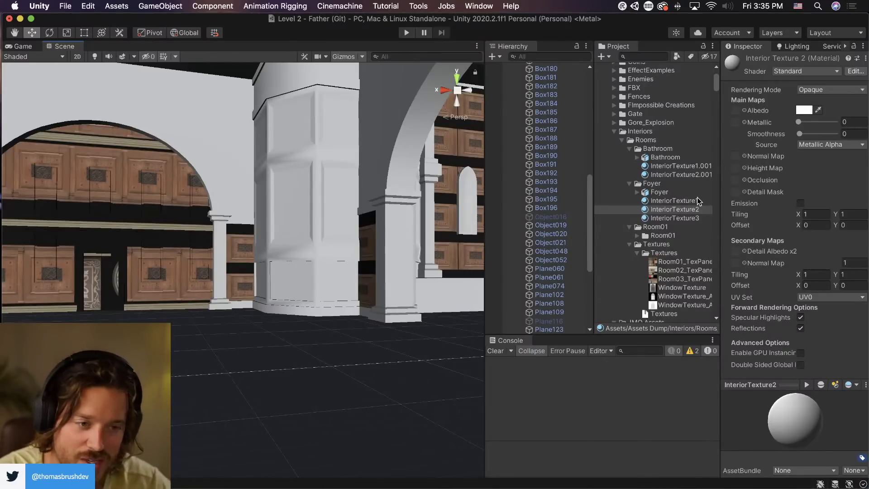
Assign the Room01_TexPanel texture as InteriorTexture1's albedo map and check the Foyer's walls.
click(674, 201)
drag(681, 261, 735, 110)
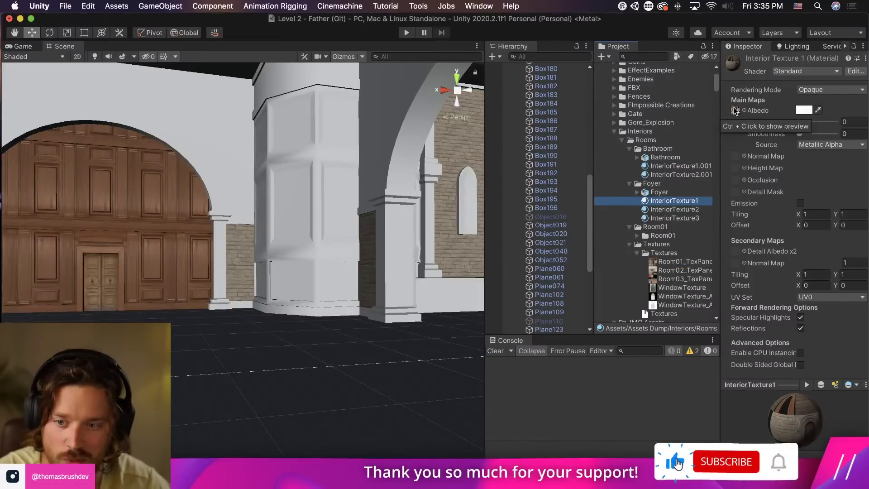
right_drag(215, 337, 259, 324)
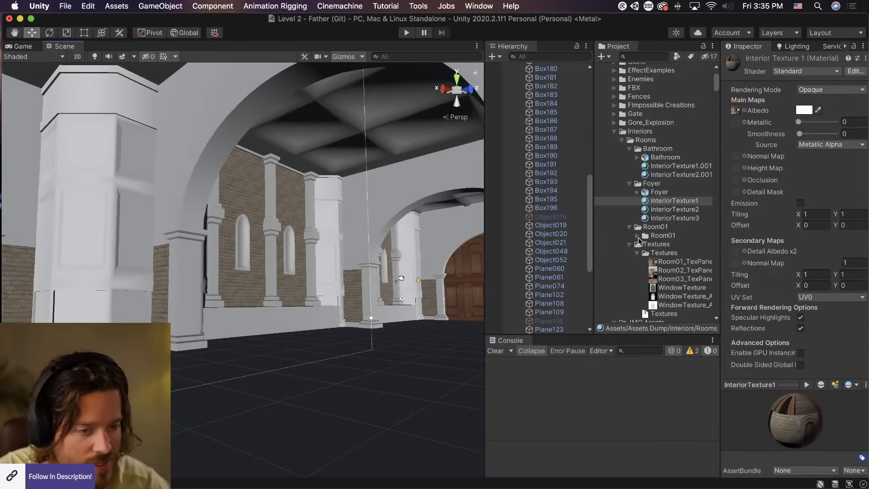
Delete the Room01 folder from the Rooms folder.
click(637, 236)
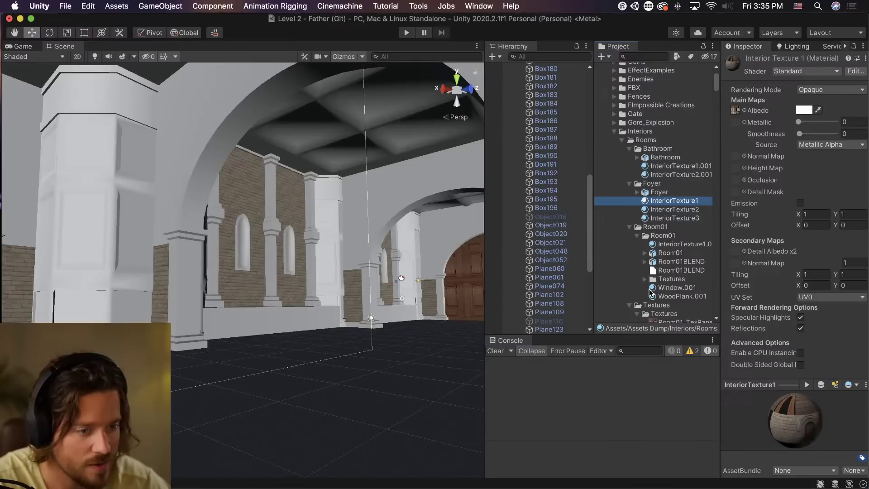
click(662, 236)
click(661, 229)
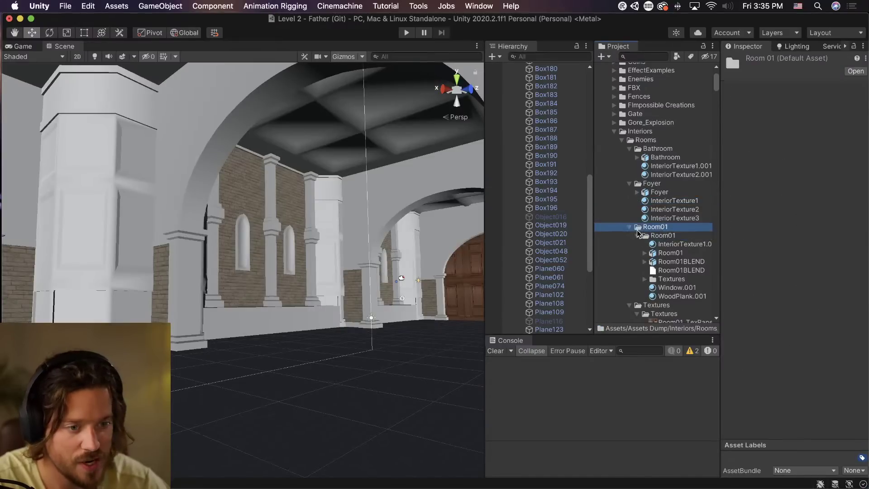
click(629, 227)
right_click(661, 229)
click(684, 237)
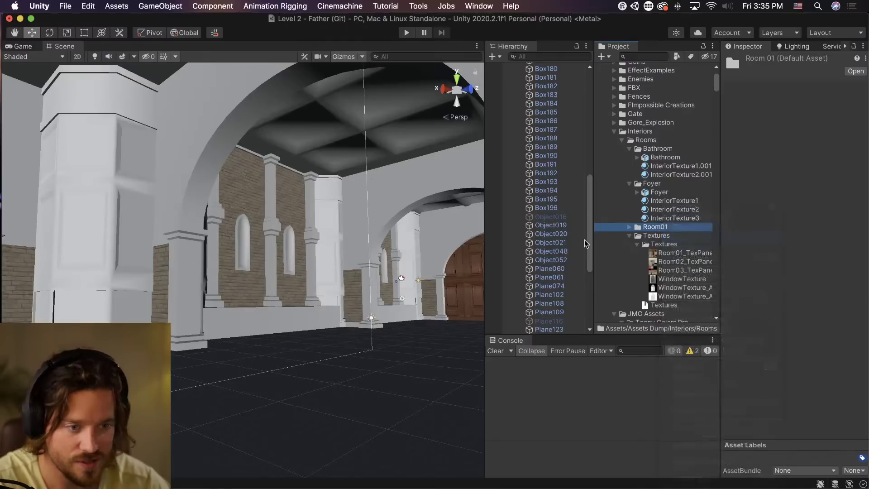
click(510, 183)
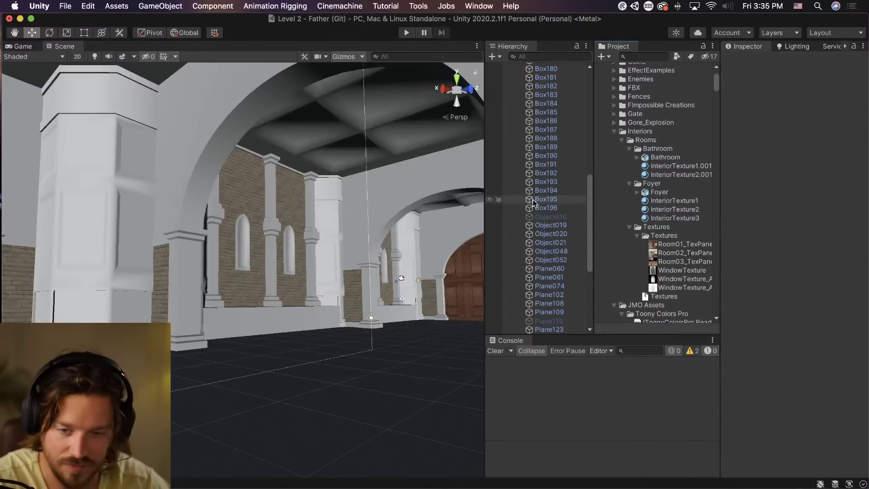
key(super+Tab)
key(super+Tab)
key(super+Tab)
key(super+Tab)
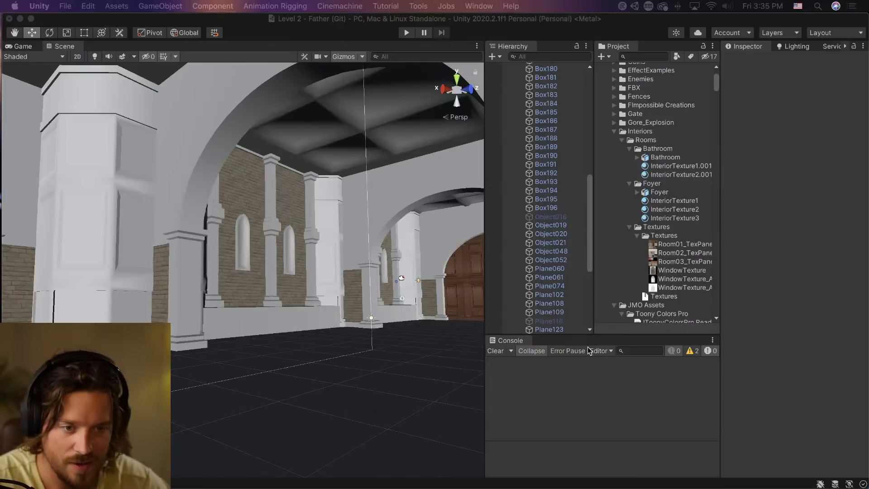
Try the WindowTexture, Room01 and Room03 textures as InteriorTexture2's albedo map, and settle on Room02_TexPanel.
click(672, 201)
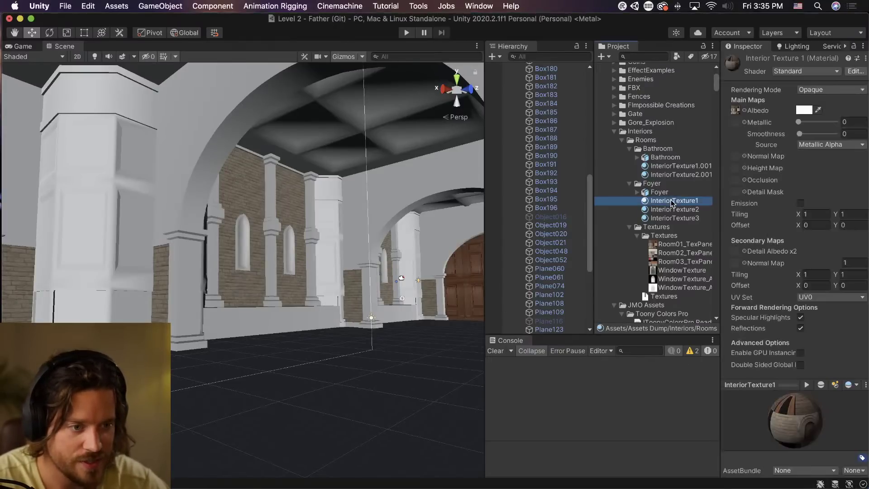
key(Down)
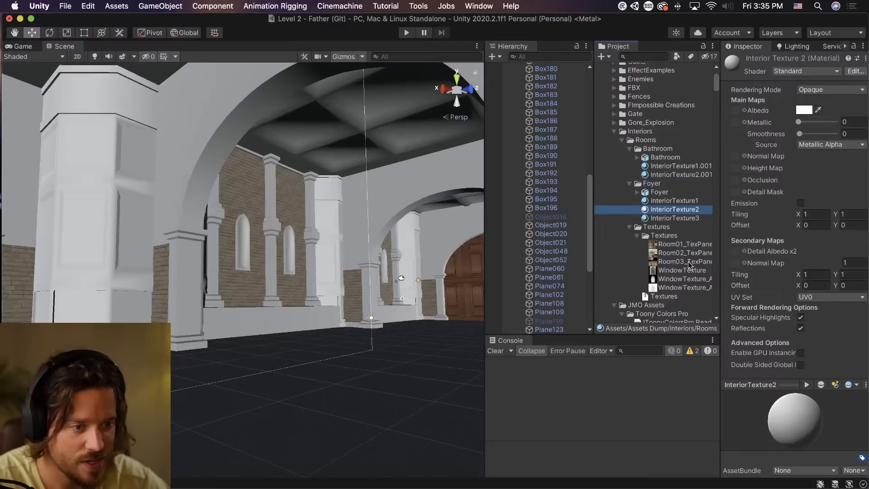
drag(685, 273, 736, 110)
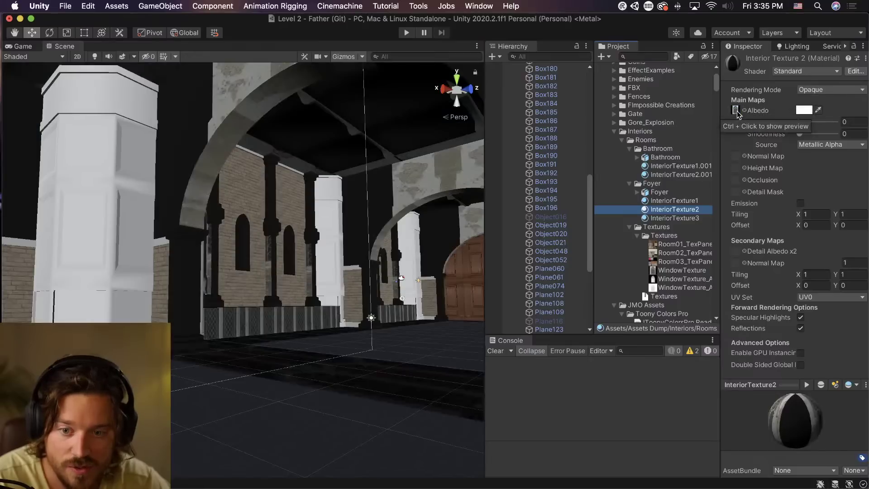
drag(685, 265, 740, 113)
drag(680, 279, 734, 114)
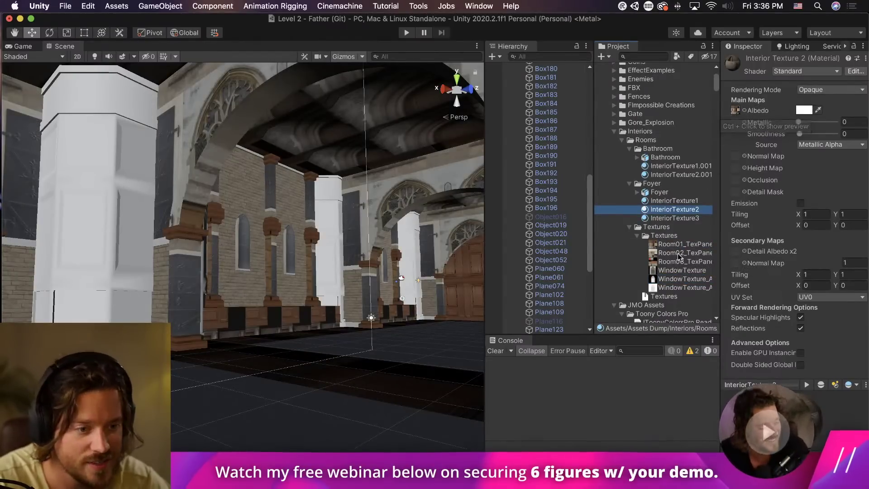
drag(733, 160, 737, 115)
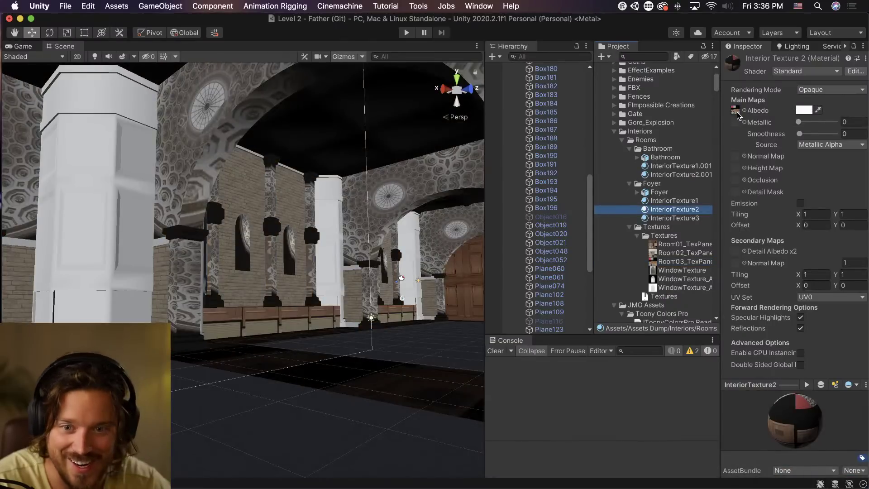
drag(683, 253, 735, 113)
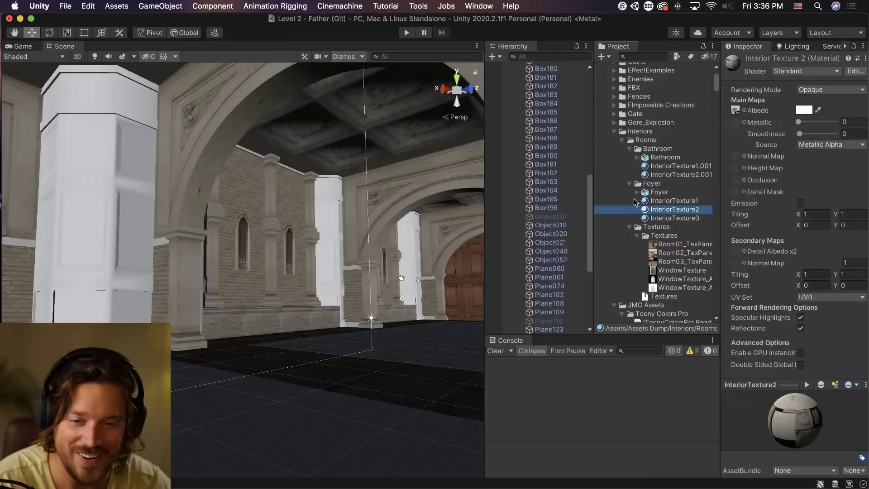
Try the Room01 and Room02 textures on InteriorTexture3's albedo map, settle on Room03_TexPanel, and check the Foyer's floor and carpet.
click(686, 219)
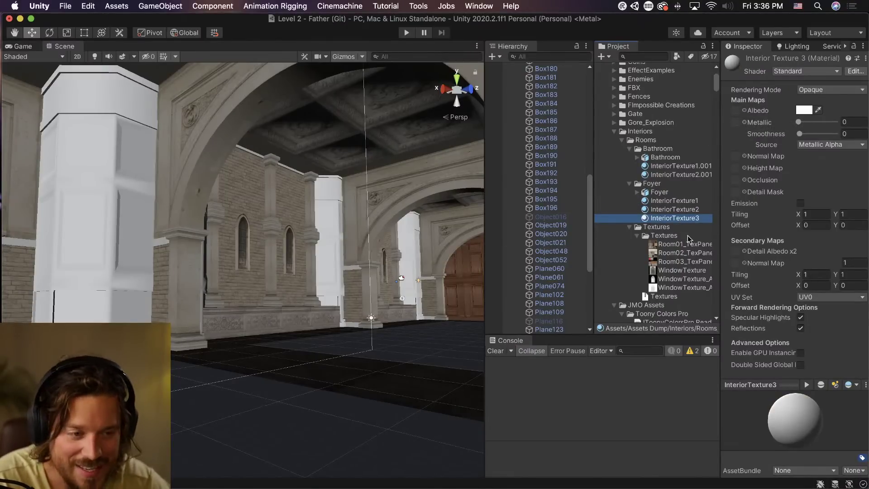
drag(689, 245, 738, 113)
drag(686, 253, 738, 116)
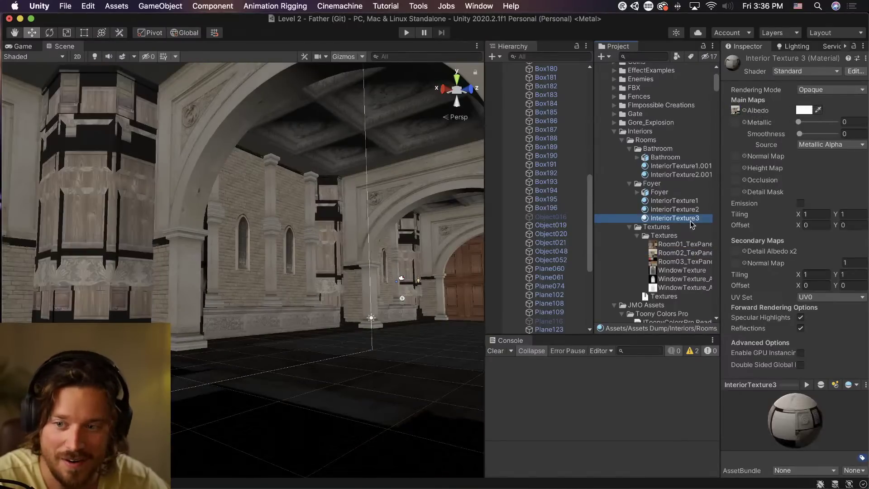
drag(693, 264, 737, 111)
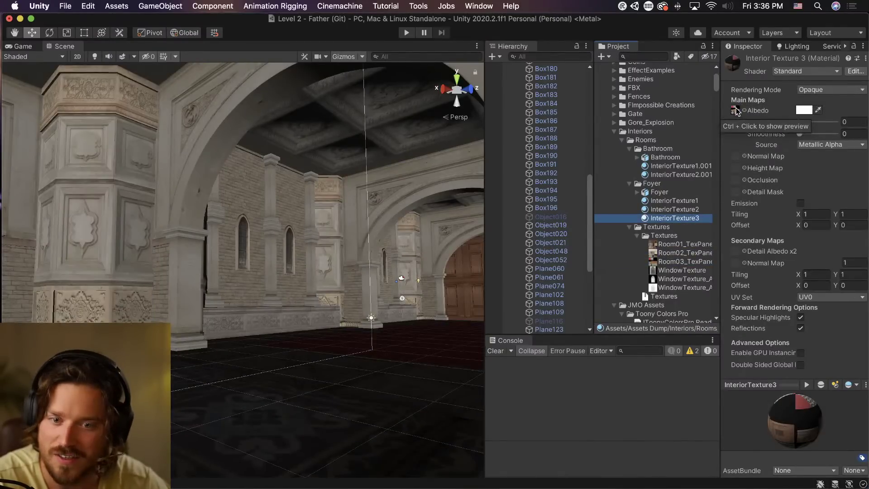
alt+drag(194, 293, 230, 294)
right_drag(230, 294, 282, 378)
scroll(272, 359, down, 10)
scroll(282, 406, down, 5)
scroll(283, 378, up, 5)
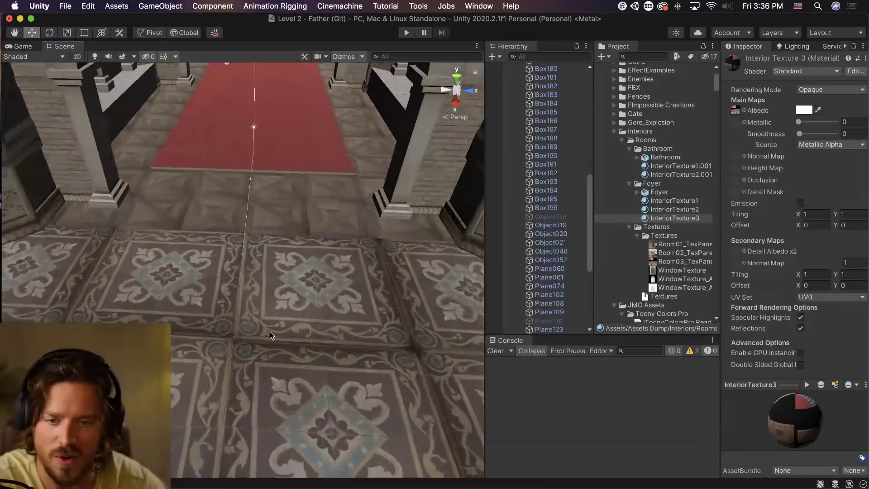
right_drag(273, 337, 276, 267)
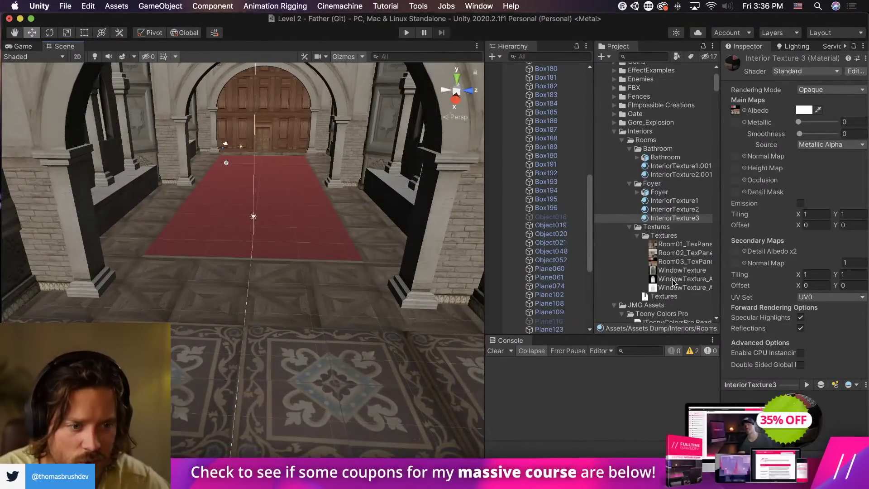
drag(671, 262, 737, 117)
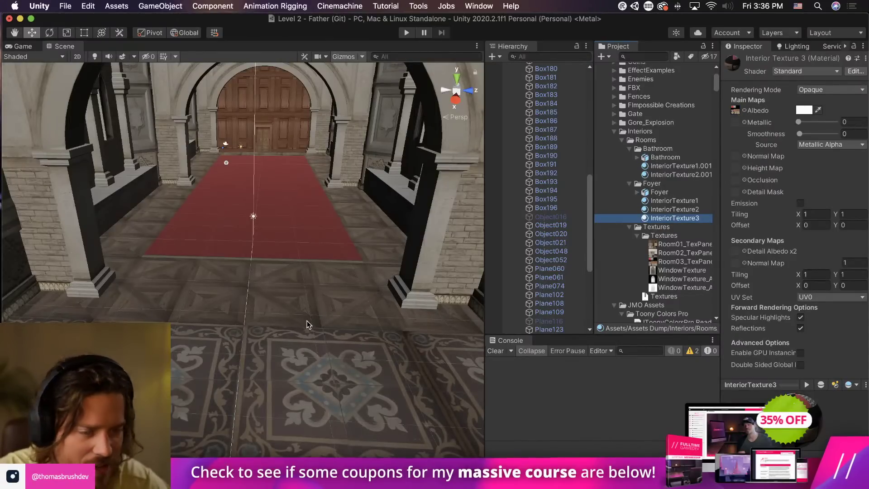
mouse_move(307, 324)
right_down()
mouse_move(609, 301)
mouse_move(793, 364)
mouse_move(867, 364)
mouse_move(819, 320)
mouse_move(167, 339)
mouse_move(307, 336)
right_up()
Rename the Foyer's InteriorTexture1 material to Walls after probing its surfaces with the Metallic value.
click(652, 209)
click(654, 200)
mouse_move(799, 121)
mouse_down()
mouse_move(815, 124)
mouse_move(787, 130)
mouse_move(818, 133)
mouse_move(794, 132)
mouse_up()
click(667, 202)
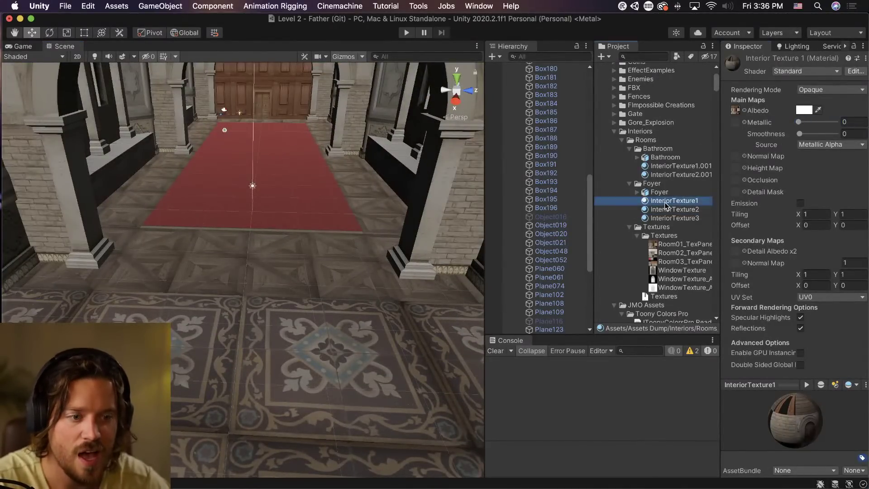
click(663, 202)
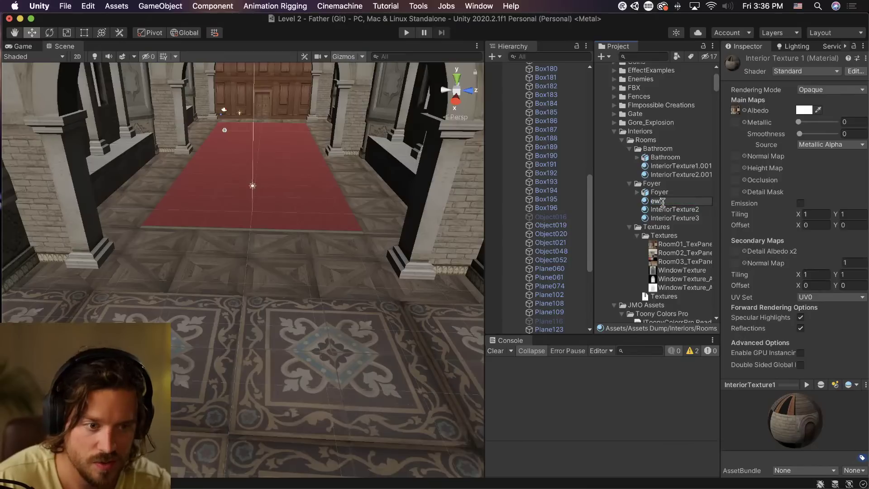
key(Return)
Temporarily raise InteriorTexture2's Metallic to 1 to identify its surfaces, and rename the material to Floors And Pillars.
click(663, 201)
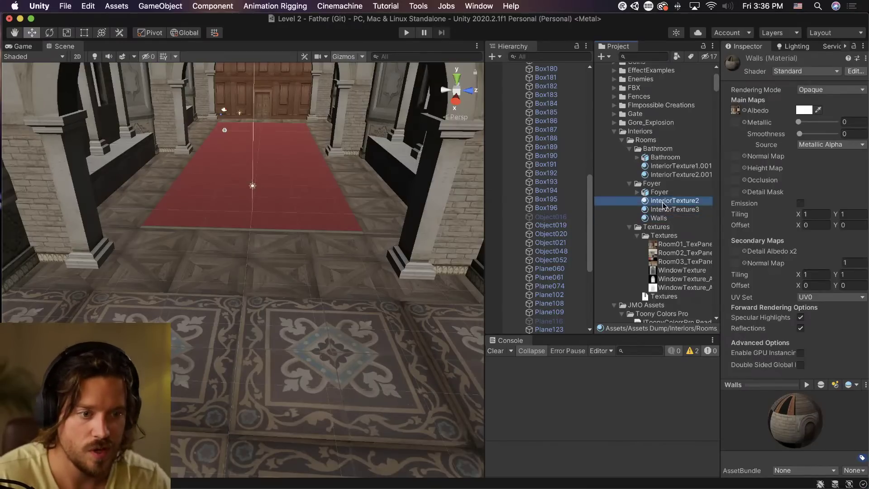
drag(805, 124, 835, 122)
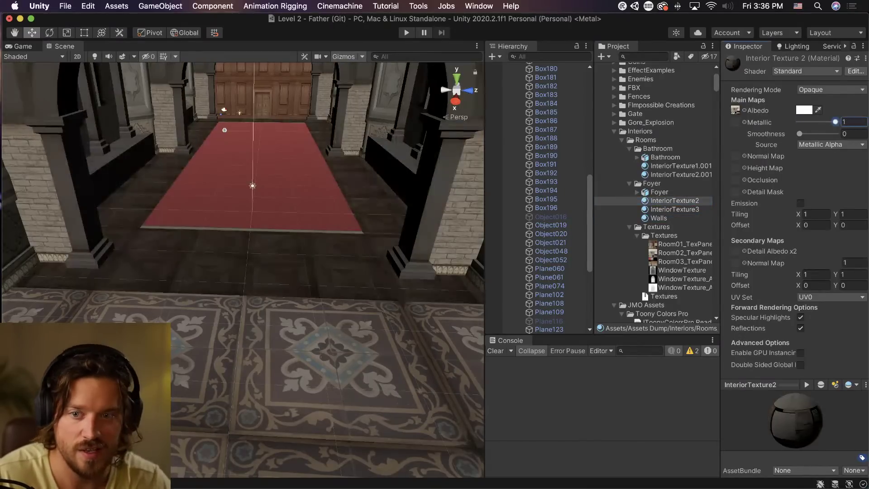
key(super+z)
click(669, 202)
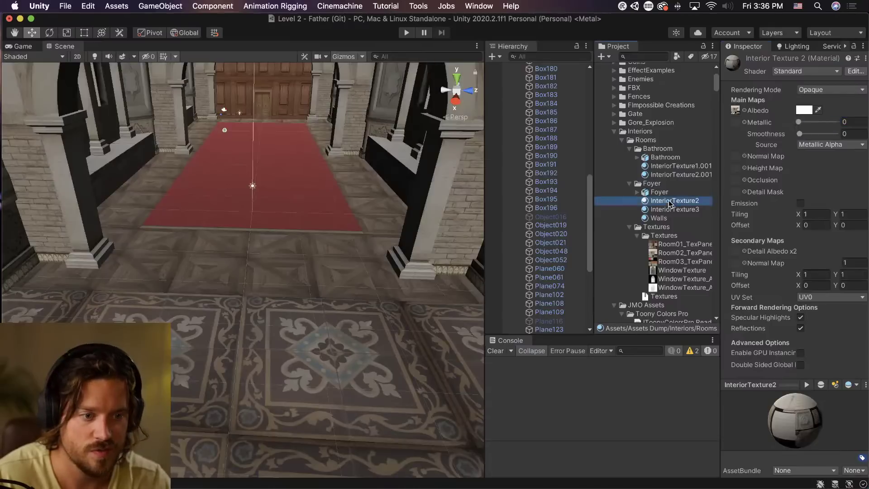
click(674, 202)
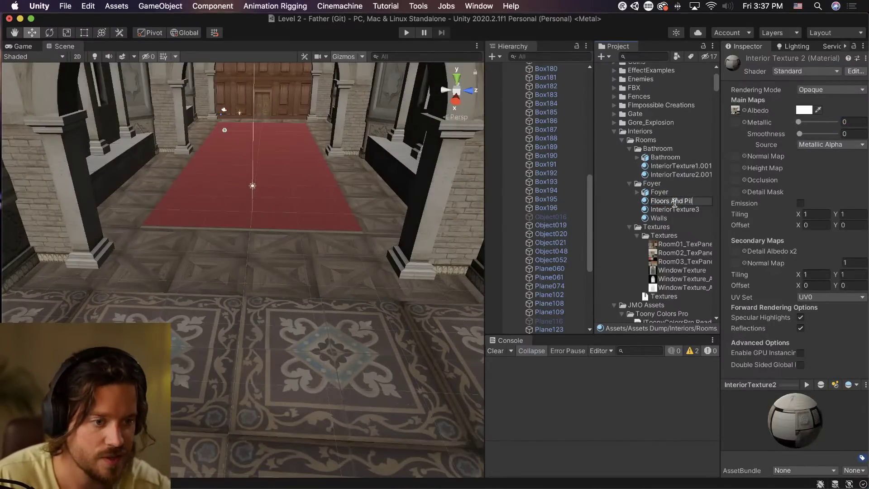
key(Return)
Probe InteriorTexture3's surfaces with the Metallic value and rename the material to Floors And Pillars 2.
click(703, 210)
drag(800, 123, 697, 130)
click(668, 211)
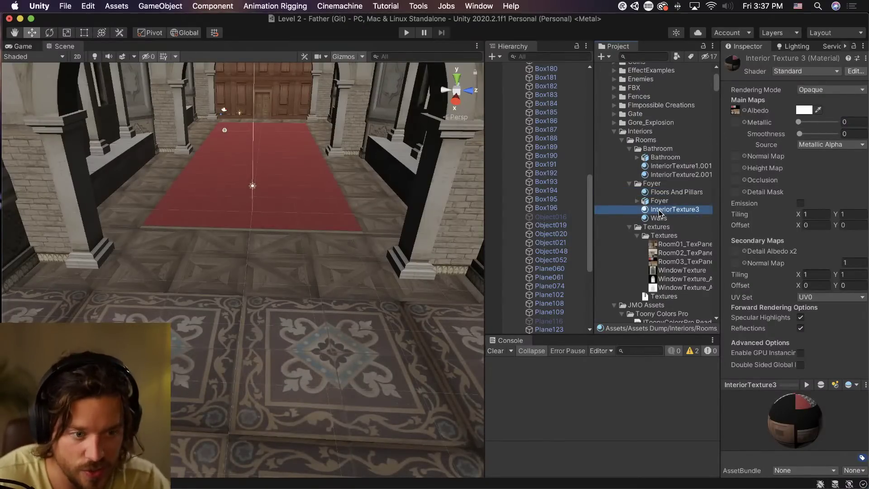
click(659, 211)
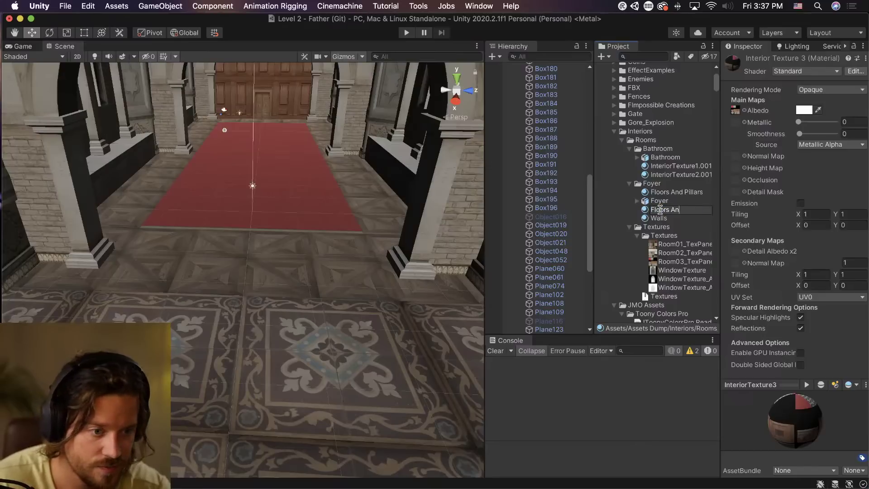
text(Floors And Pillars)
key(Return)
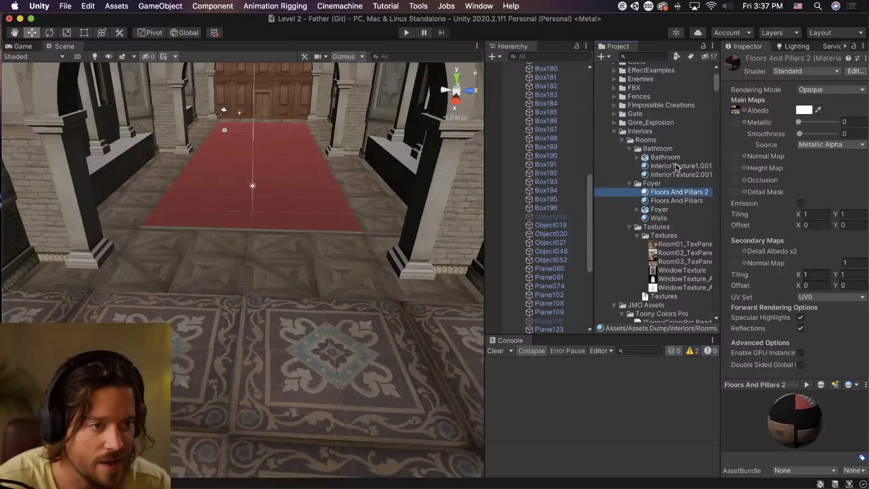
Try the Room03_TexPanel texture as the albedo map of Floors And Pillars and of Walls, undoing each change.
click(688, 201)
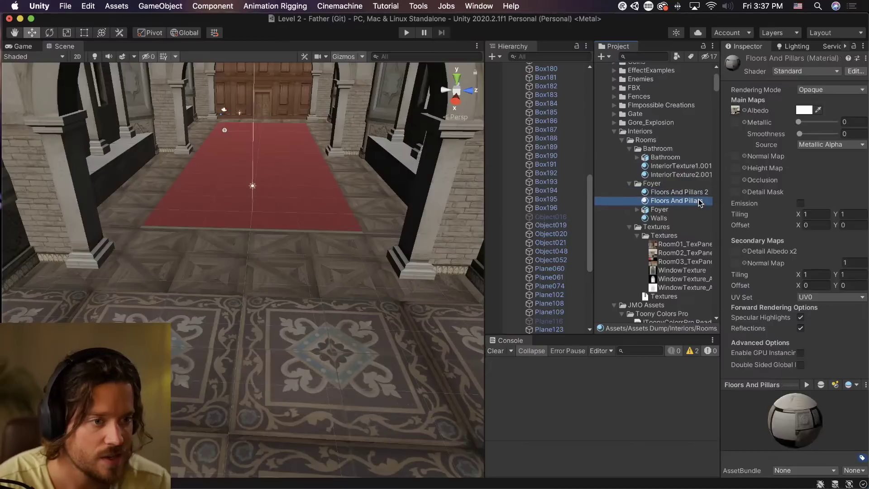
drag(673, 264, 736, 111)
key(super+z)
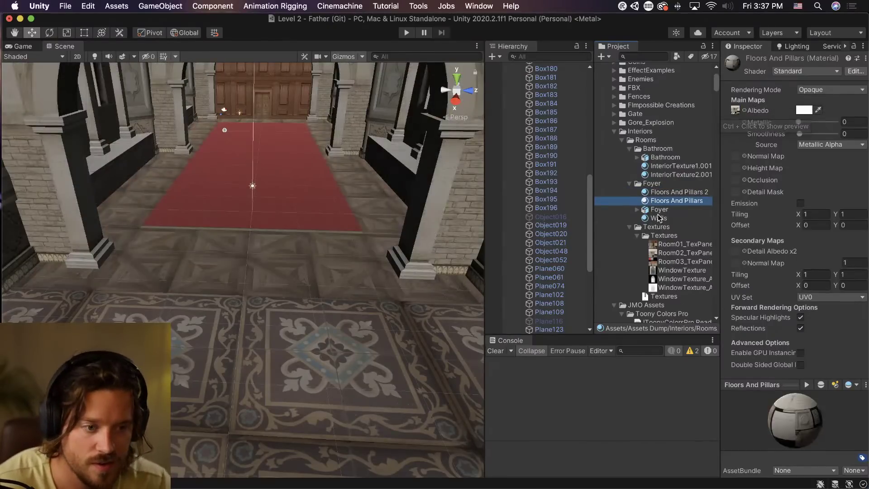
click(675, 218)
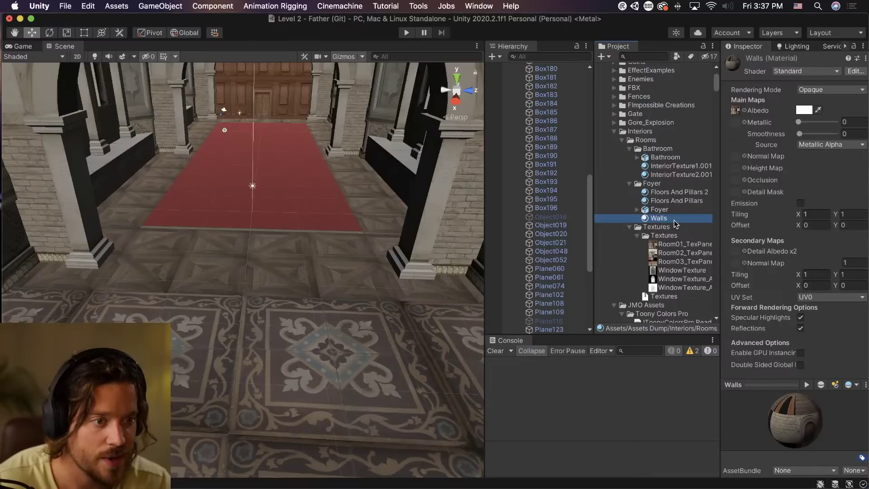
drag(682, 262, 737, 114)
key(super+z)
Toggle the scene view's lighting to check the textured Foyer near the wooden door.
right_drag(131, 337, 748, 263)
key(w)
scroll(367, 286, up, 6)
right_drag(385, 172, 142, 236)
click(94, 57)
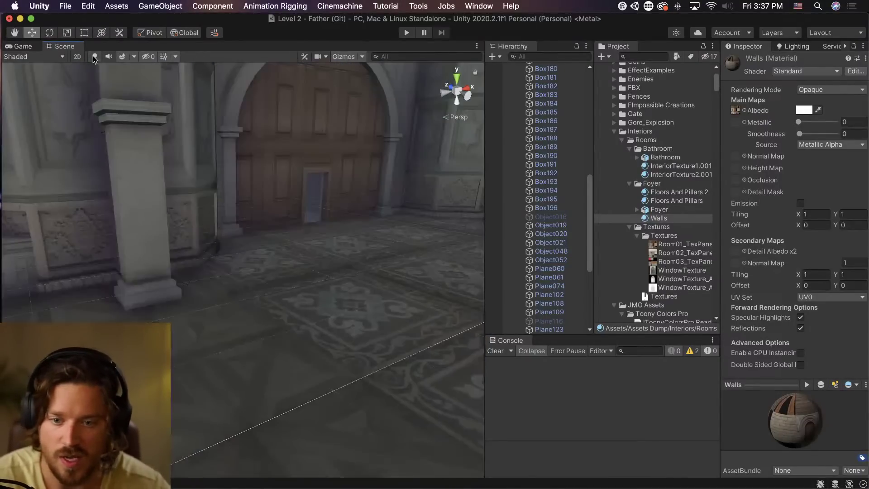
Find the Directional Light in the scene and set its Shadow Type to No Shadows.
text(dir)
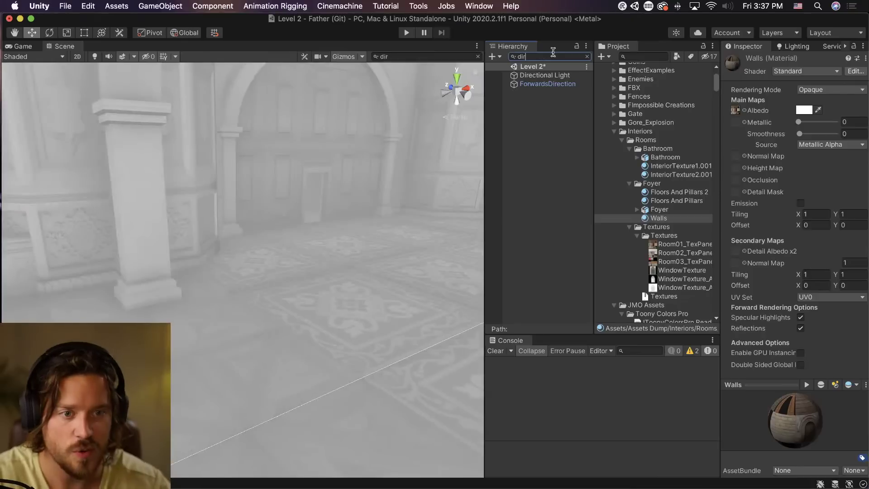
click(564, 75)
click(809, 220)
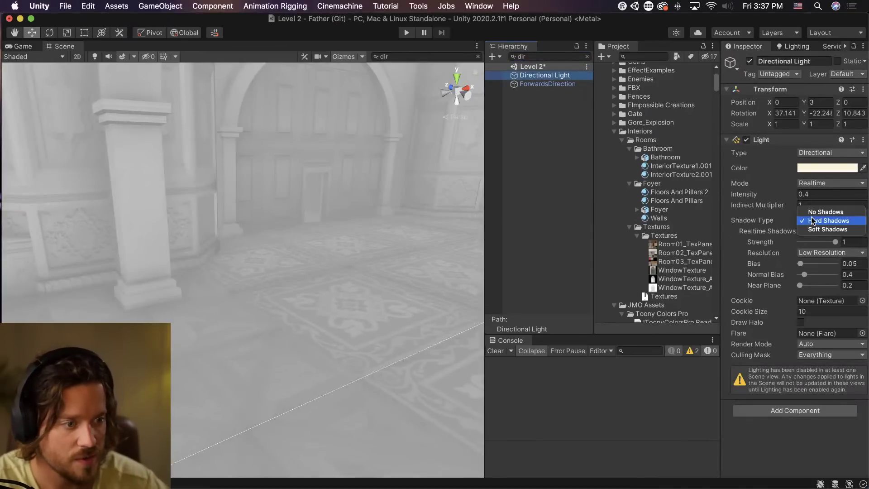
click(810, 208)
click(587, 57)
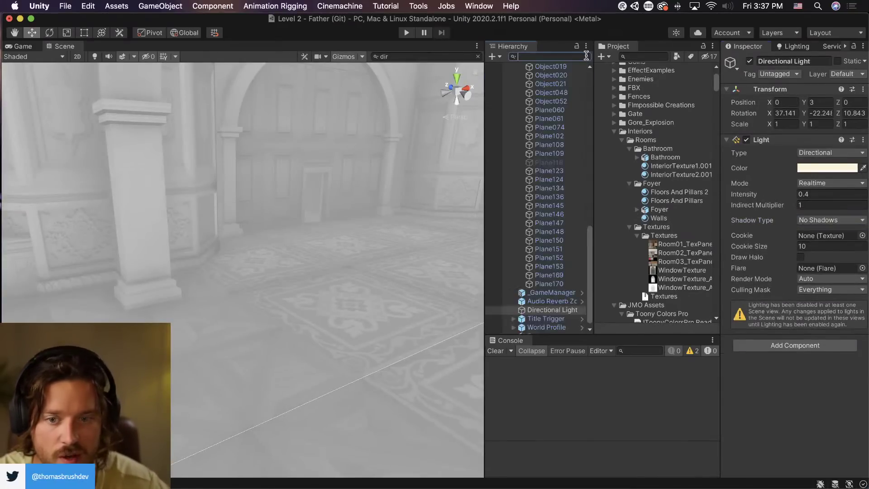
Toggle the scene view's lighting again and look around the Foyer's arches and red carpet.
right_drag(262, 111, 278, 168)
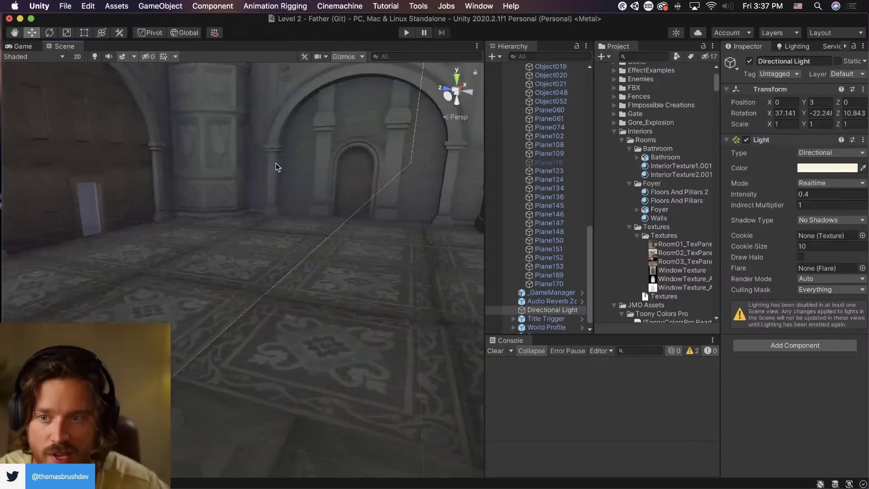
click(95, 56)
right_drag(93, 66, 576, 374)
right_drag(315, 333, 442, 116)
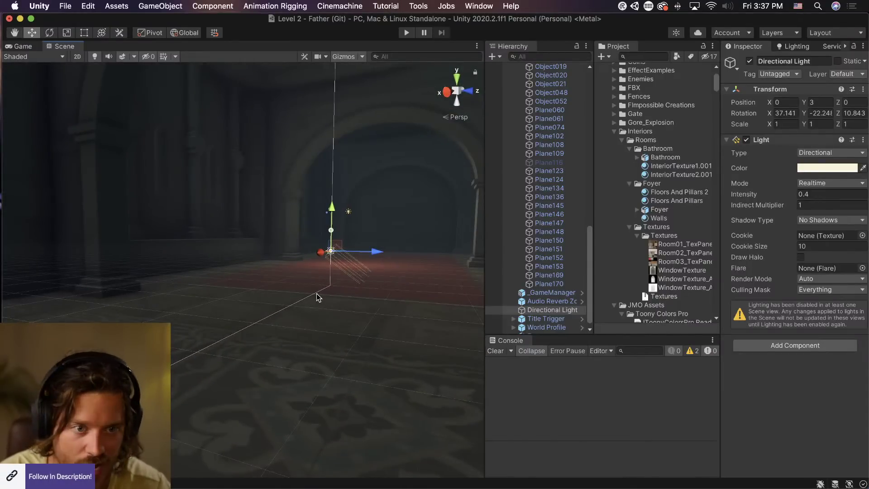
Give the Room01, Room02 and Room03 TexPanel textures a Max Size of 128 and Point (no filter) filtering, and apply the import settings.
click(687, 244)
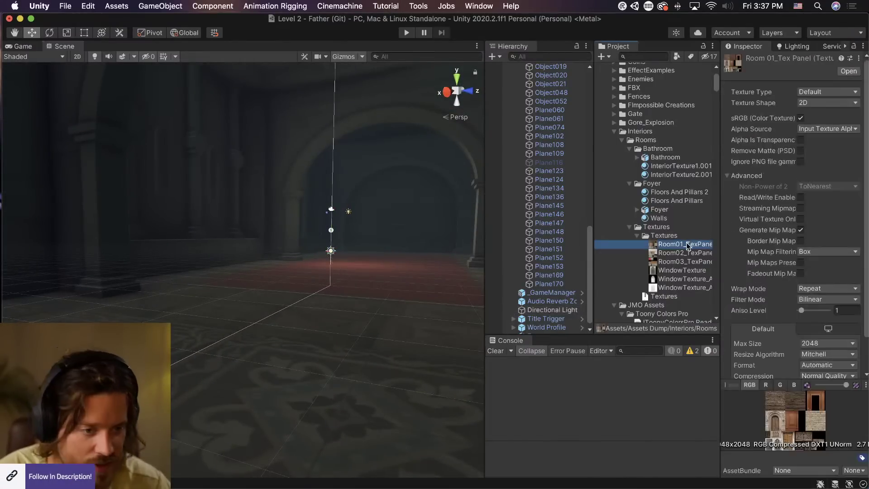
shift+click(696, 262)
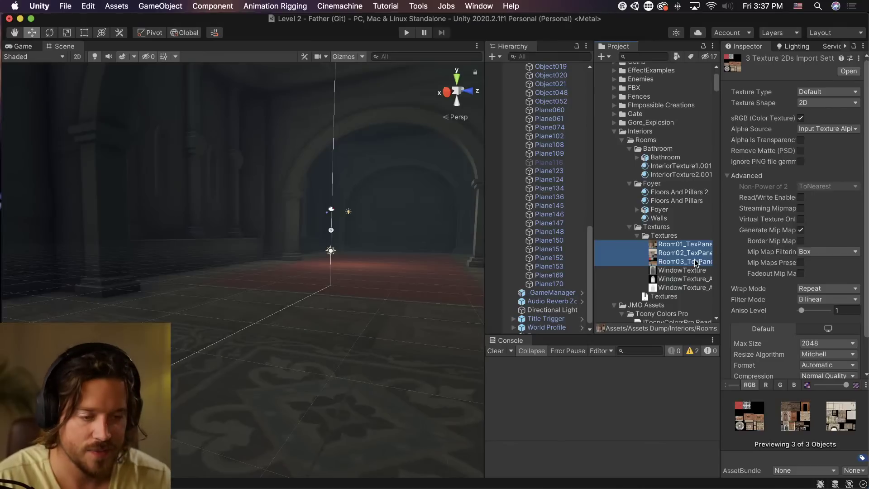
click(815, 344)
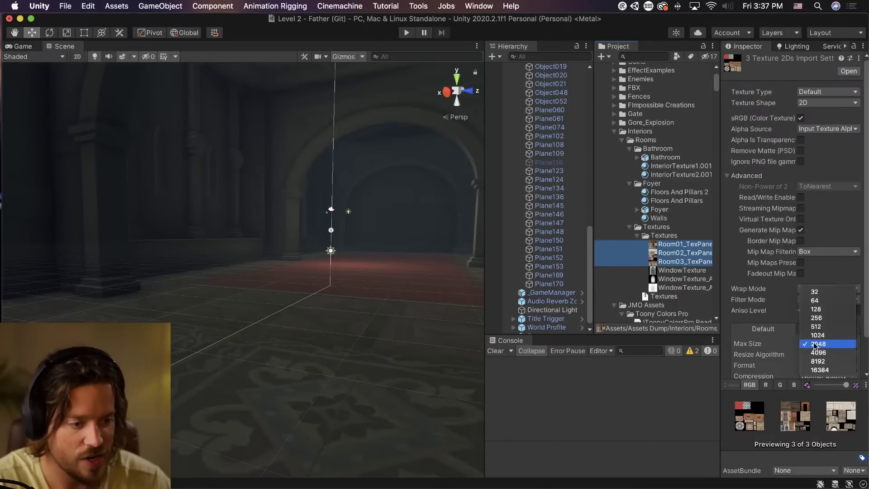
click(821, 310)
scroll(855, 295, down, 2)
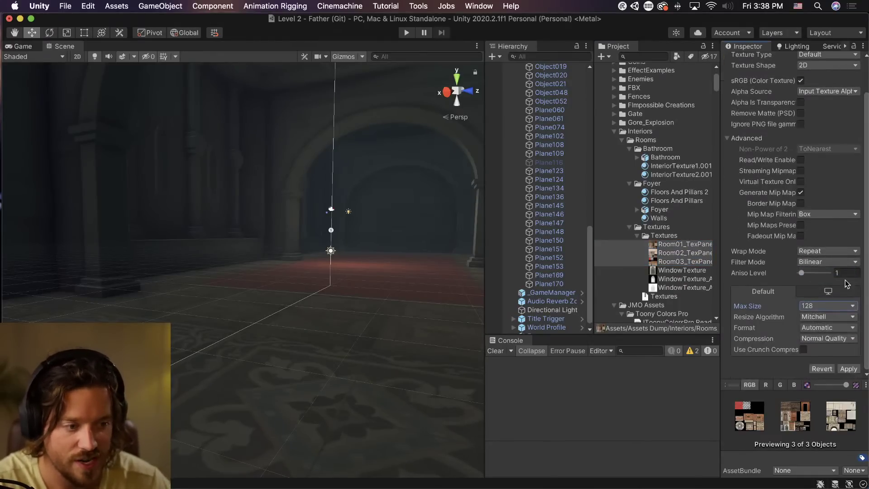
click(831, 252)
click(821, 251)
click(827, 262)
click(820, 252)
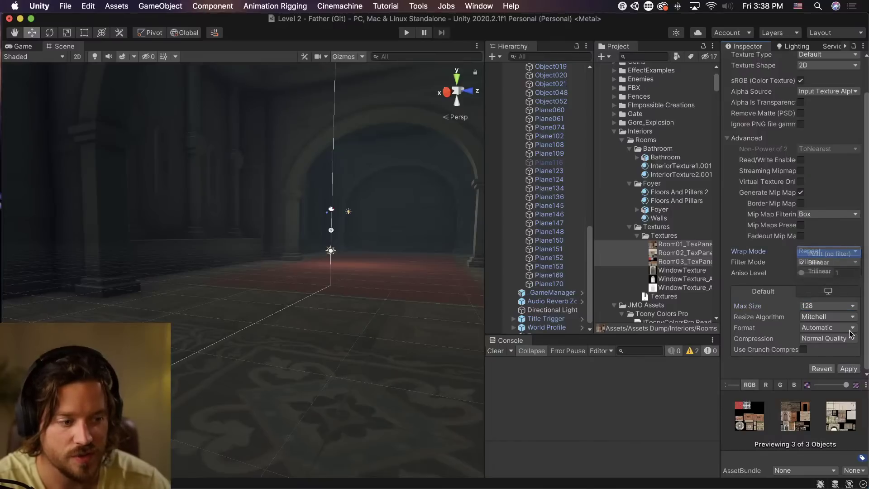
click(849, 369)
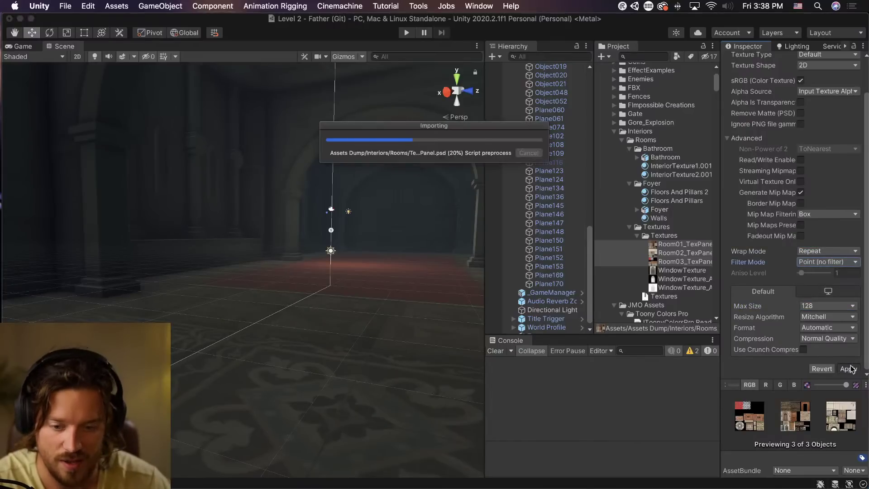
Try a Max Size of 512 on the three room panel textures and apply it.
click(824, 306)
click(824, 324)
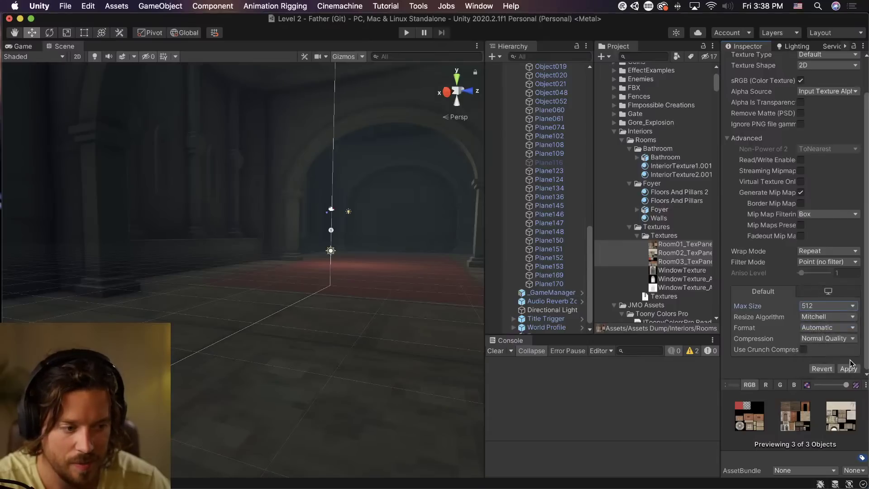
click(849, 369)
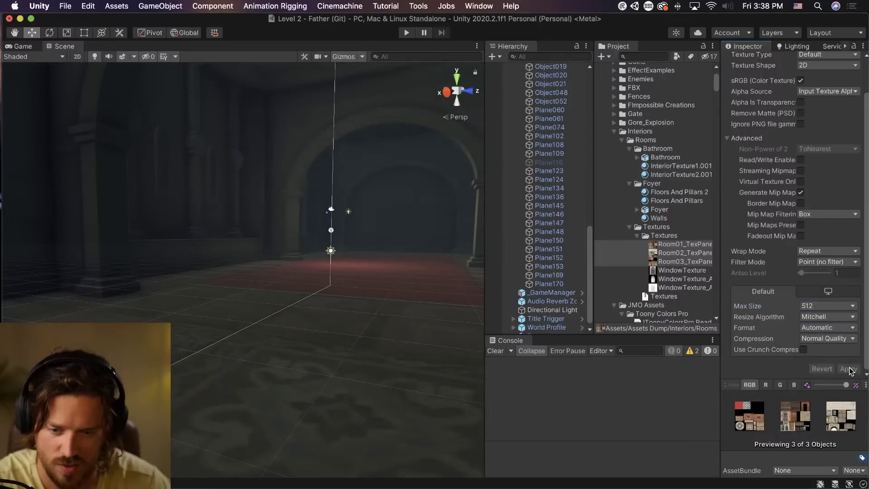
Set the Max Size of the three room panel textures to 256, apply it, and check the Foyer floor up close.
click(827, 305)
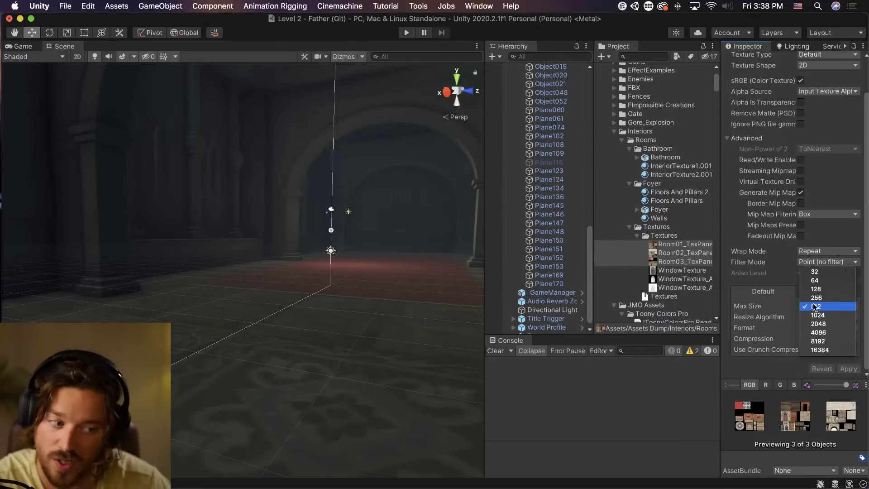
click(819, 299)
click(841, 370)
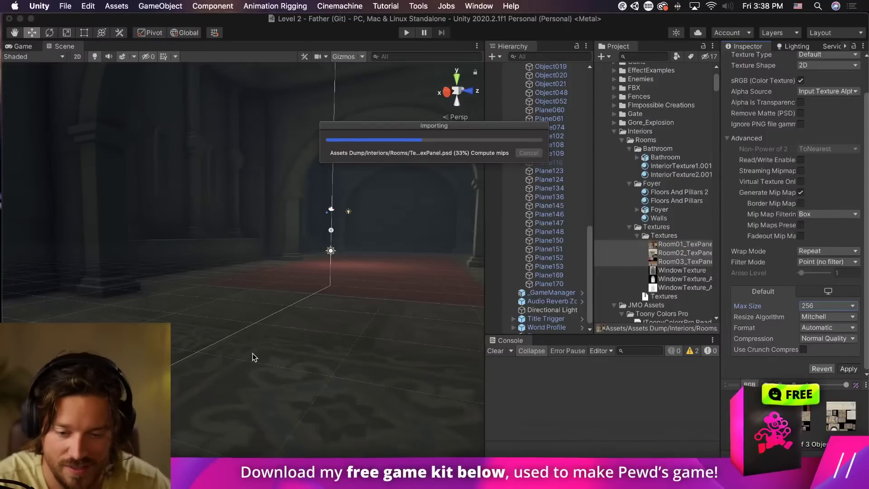
right_drag(247, 355, 158, 403)
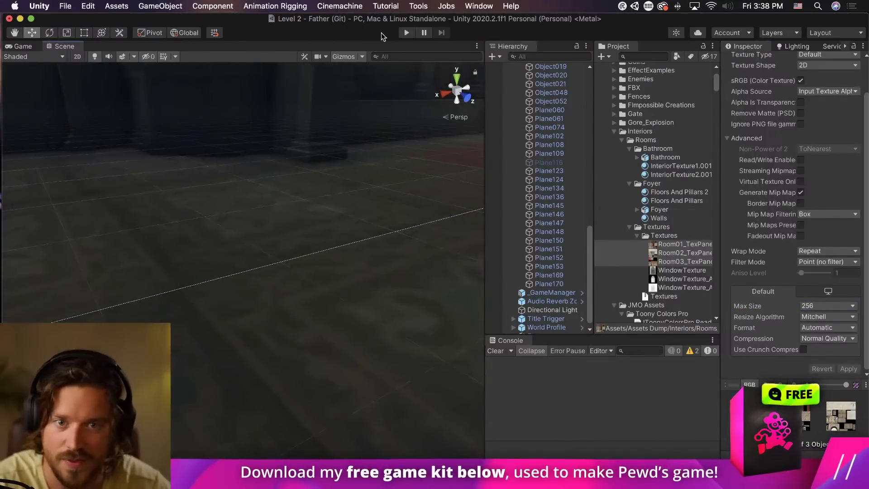
Play-test the level, walking through the Foyer's arches onto the red carpet to examine the pixelated textures.
click(407, 33)
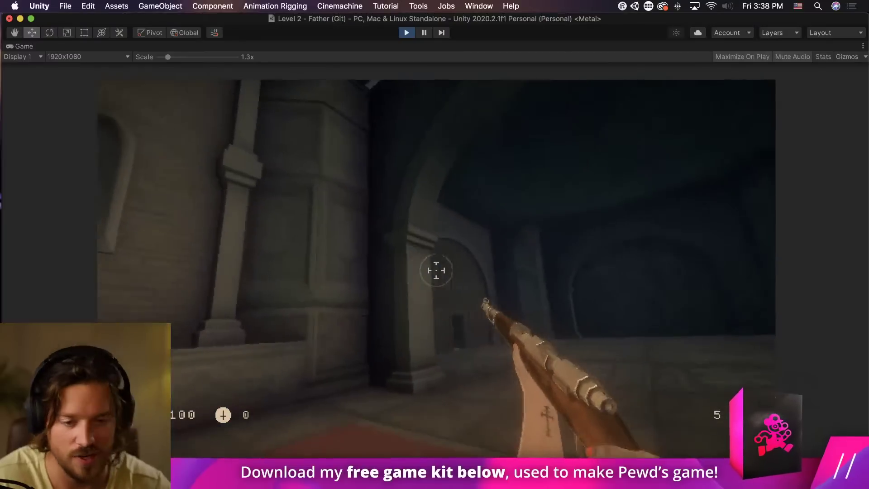
key(w)
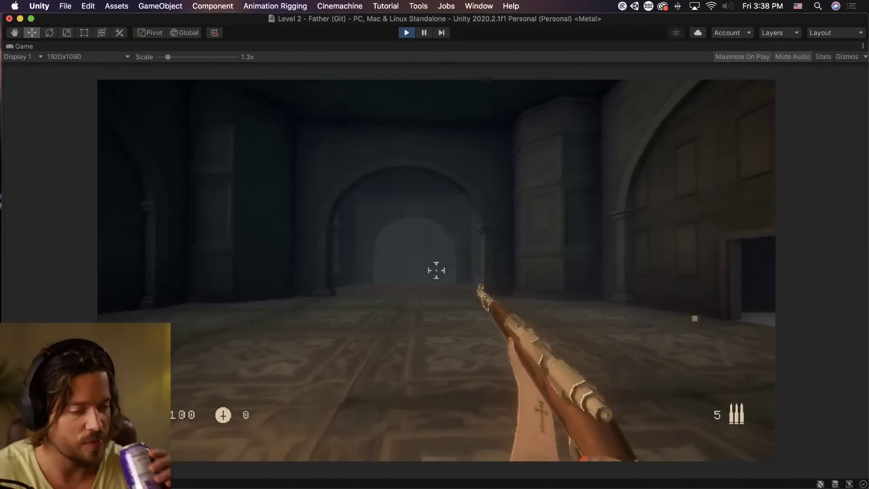
key(shift+w)
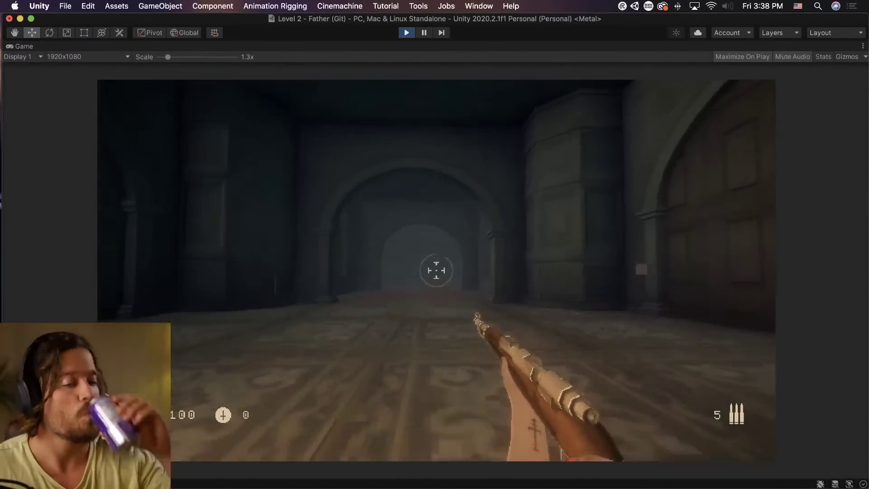
key(shift+w)
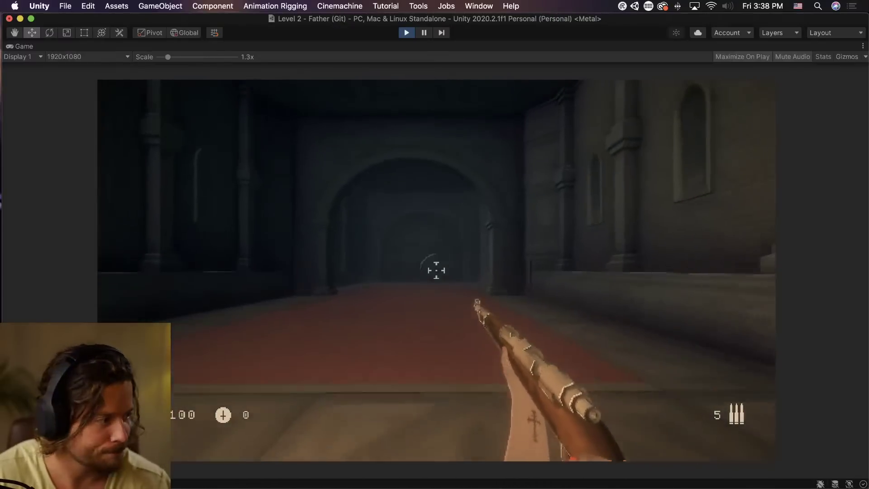
key(super+Tab)
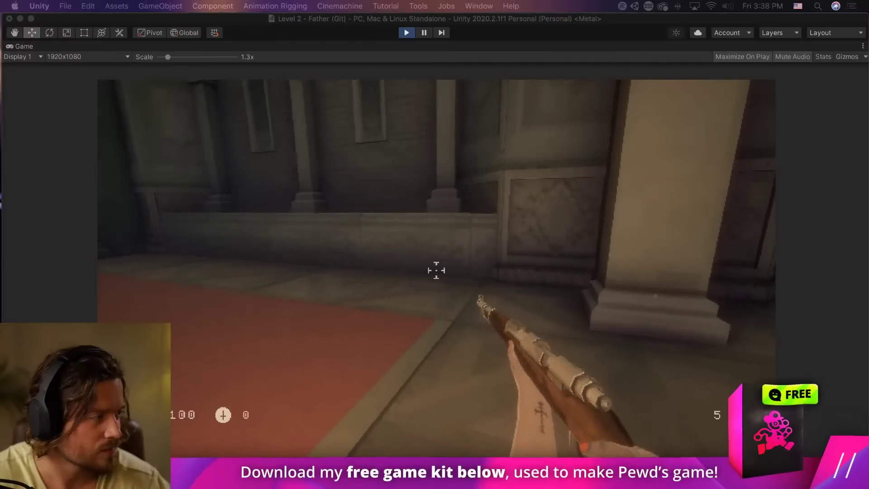
Resume the play-test, fire the rifle in the carpeted hall, and walk to the doorway in the wooden wall and around the Foyer.
click(558, 296)
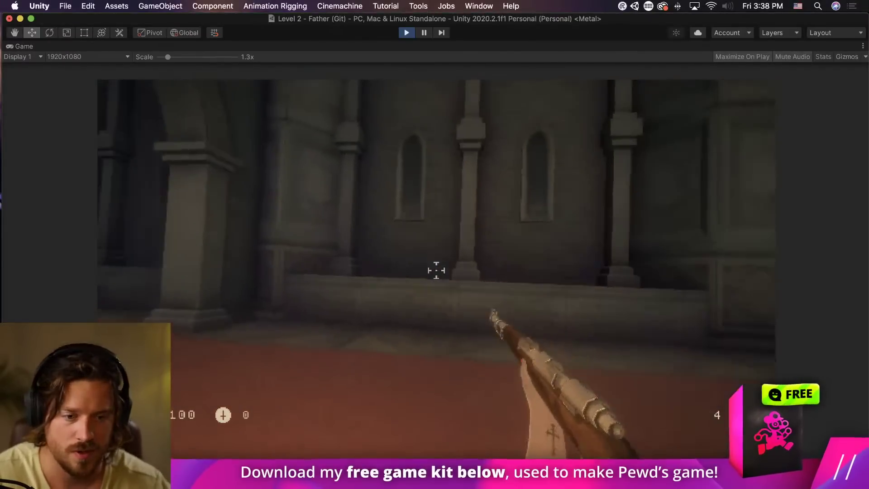
click(436, 271)
key(w)
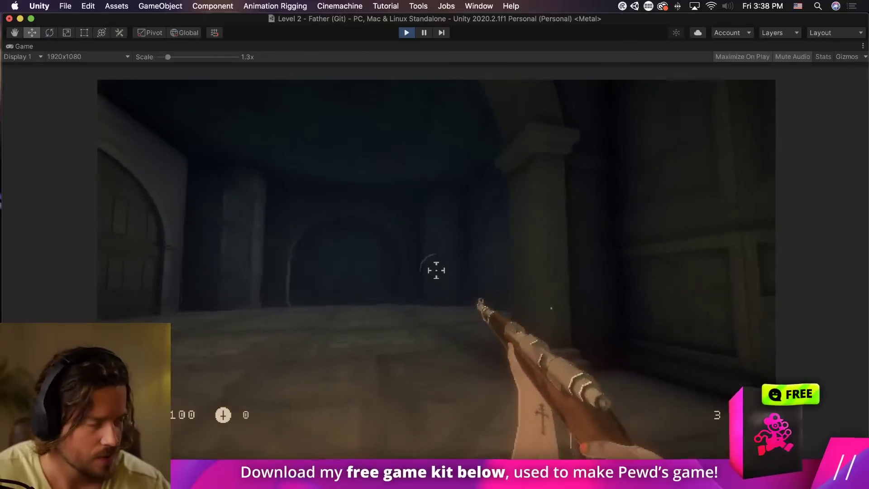
key(w)
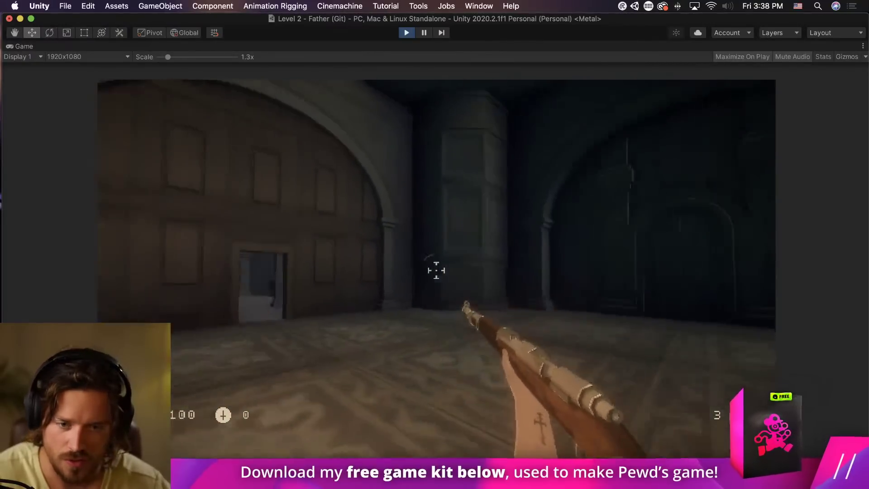
key(w)
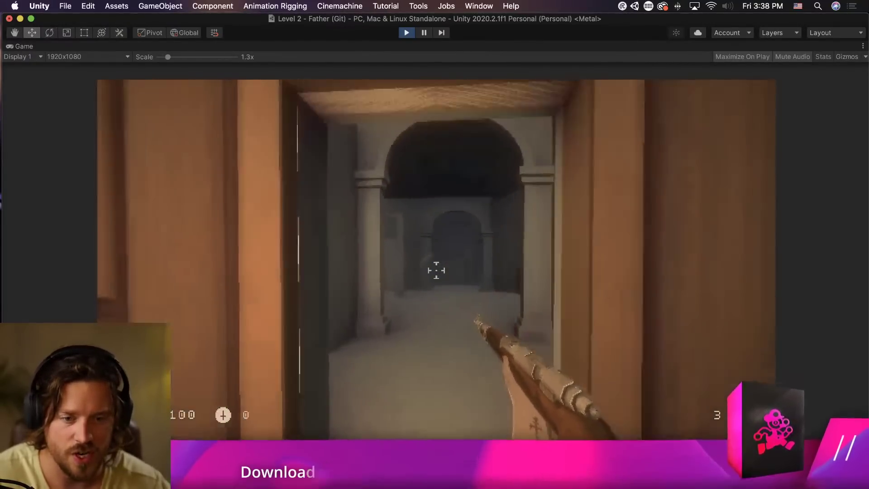
key(w)
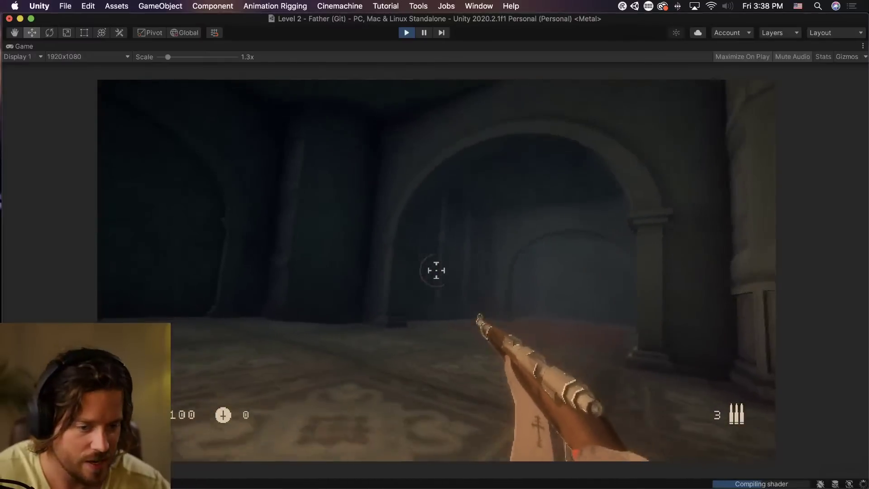
Walk through the foyer in the running game to inspect its rooms, arches and lighting, and stop the playtest.
key(w)
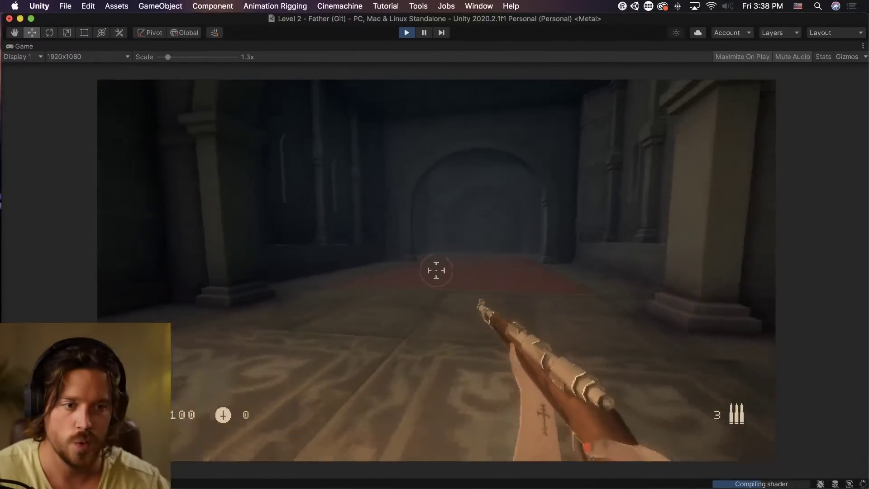
key(s)
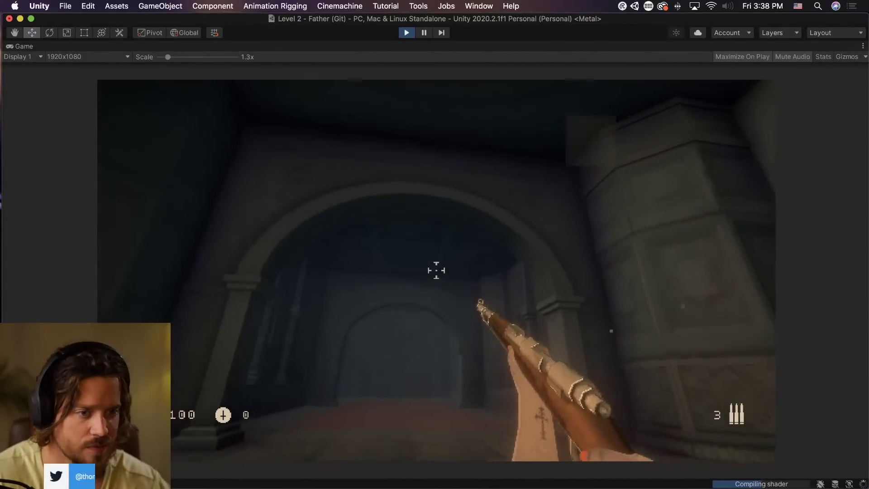
key(super+Tab)
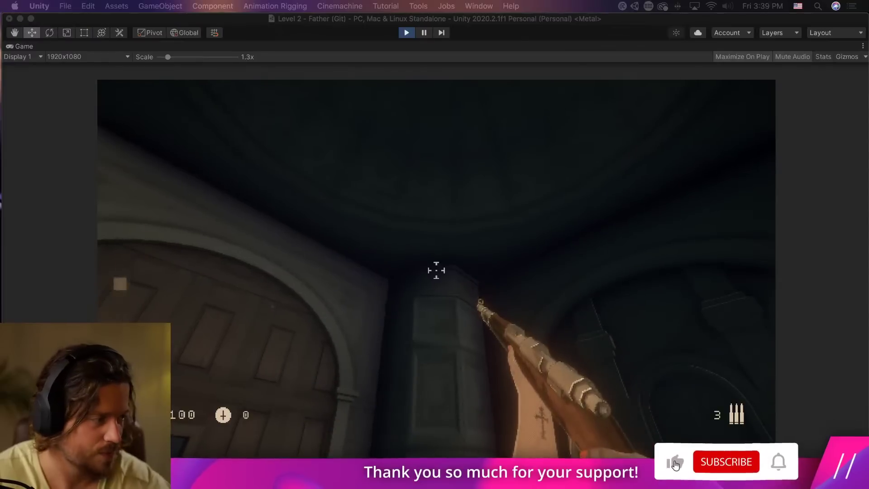
click(437, 270)
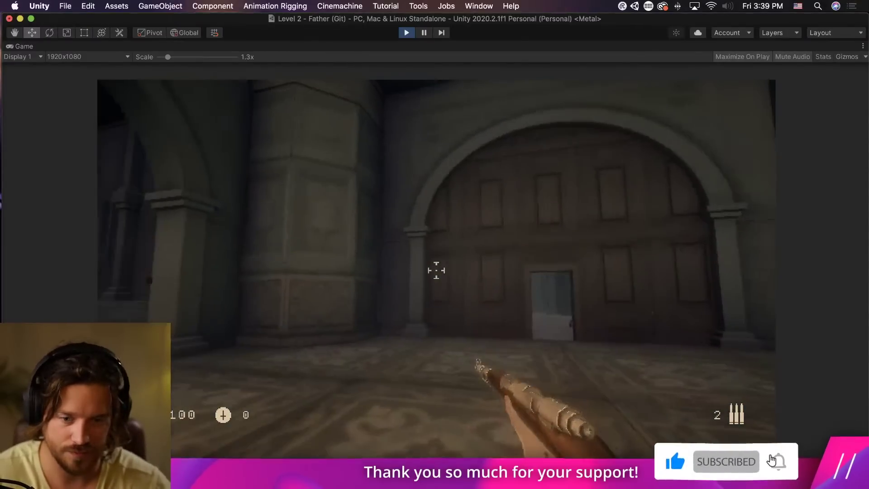
key(w)
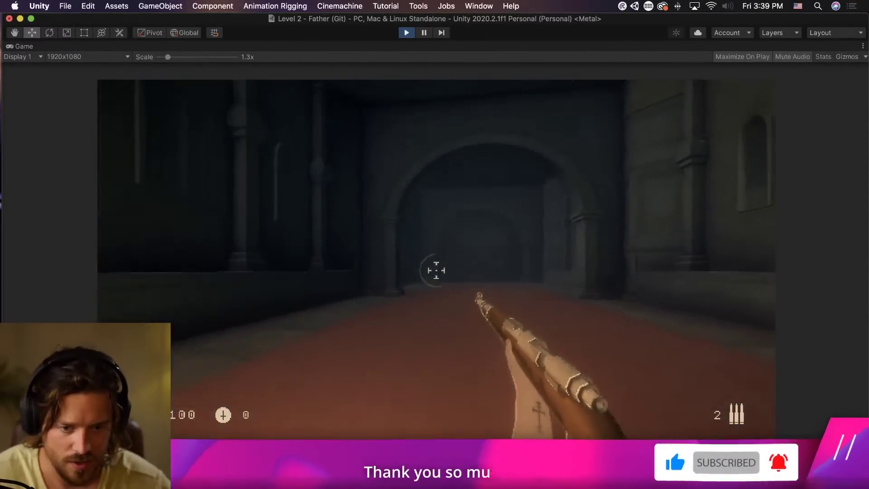
key(w)
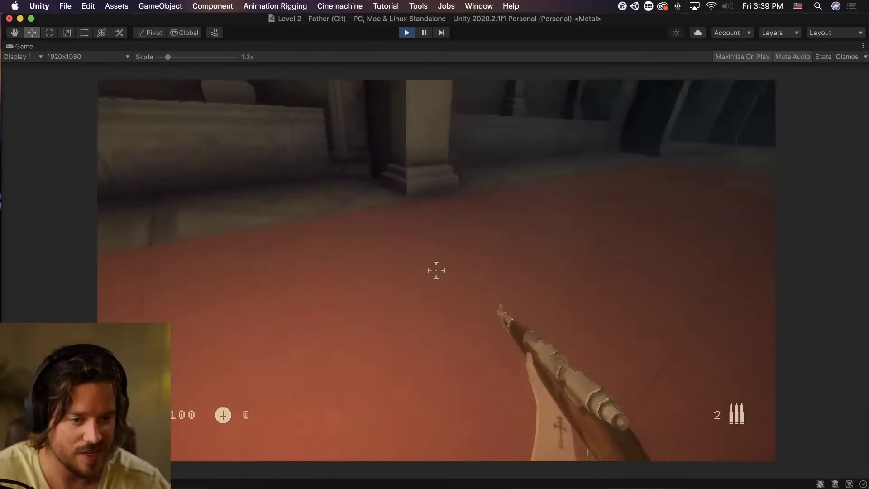
mouse_move(436, 270)
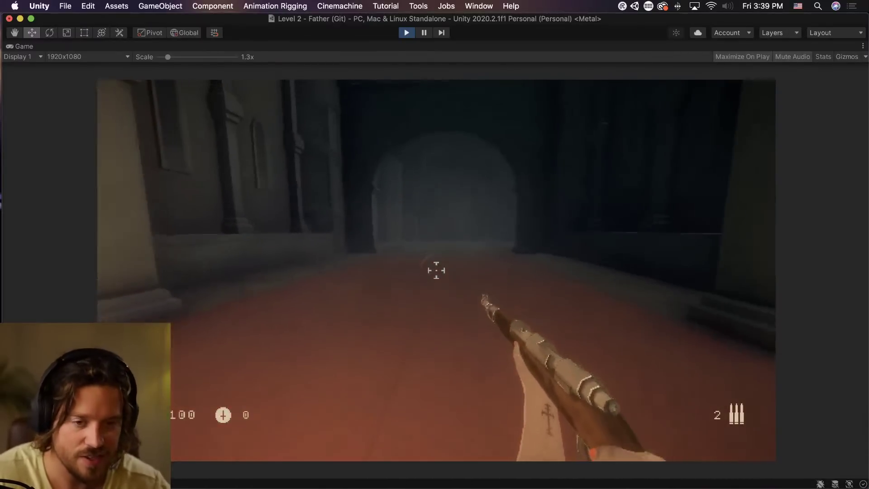
key(w)
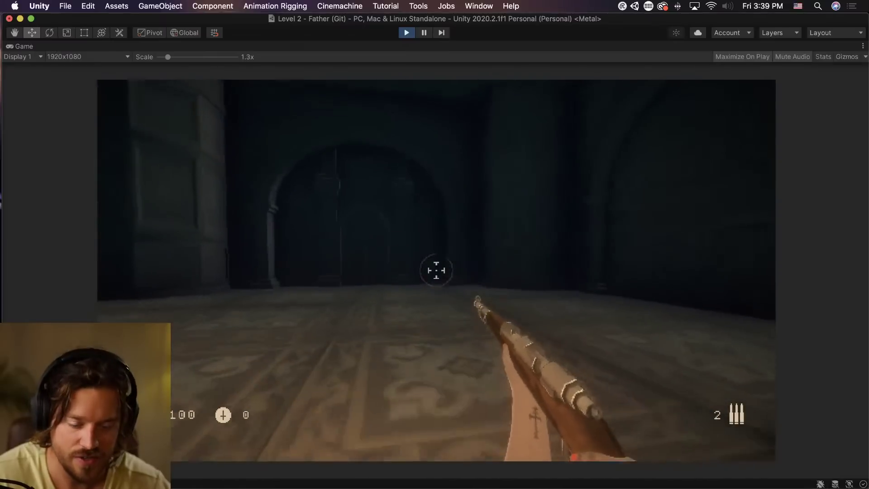
key(w)
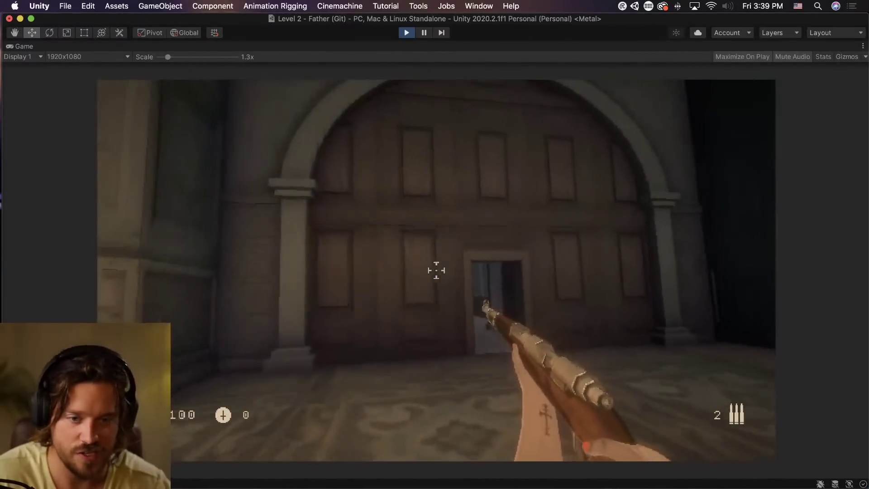
key(super+p)
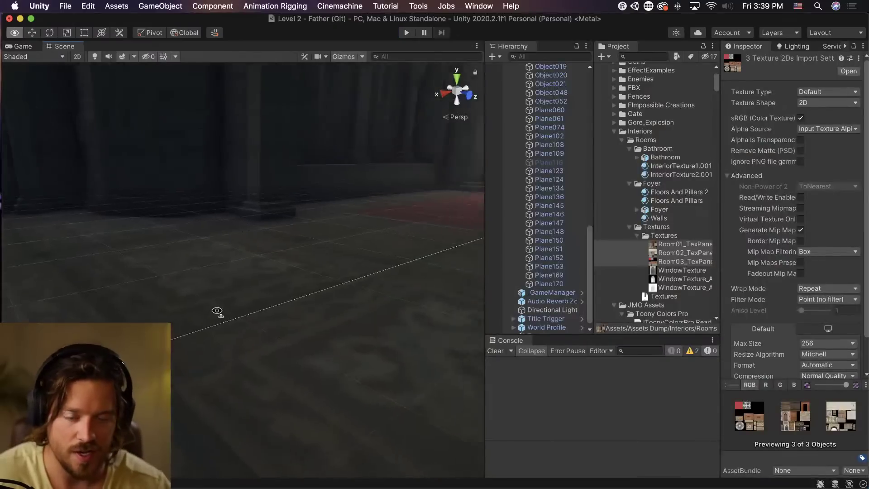
Frame the red-carpeted hall in the scene and search the project assets for "lamp".
right_drag(218, 311, 257, 331)
scroll(234, 301, up, 3)
scroll(257, 331, up, 1)
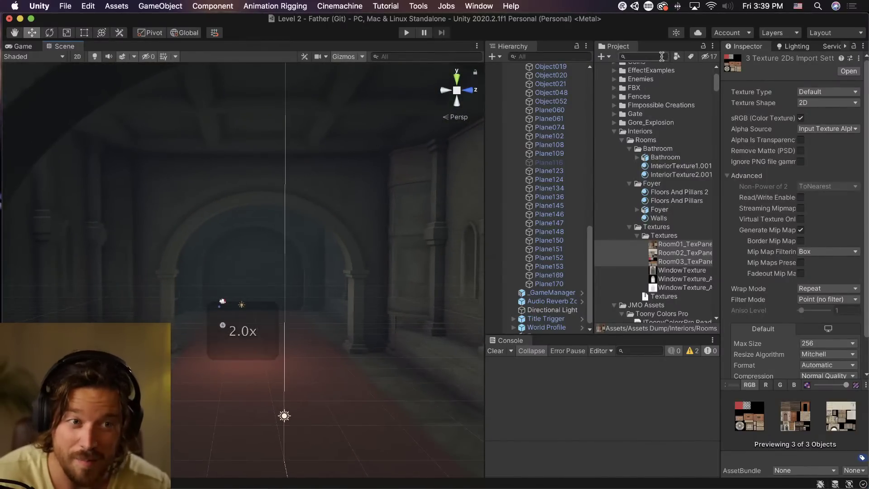
click(661, 56)
text(lamp)
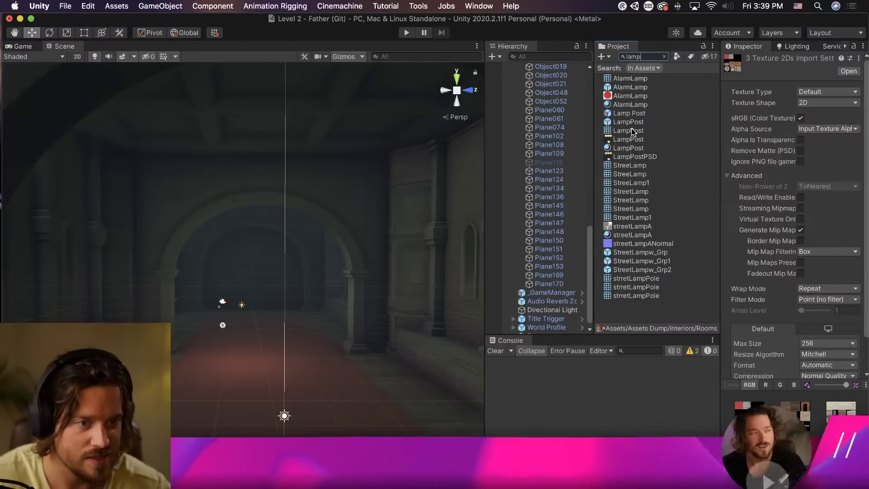
Place a Lamp Post beside the large wooden door at the end of the red carpet and duplicate it to the door's opposite side.
drag(633, 121, 323, 312)
key(super+z)
scroll(323, 312, up, 4)
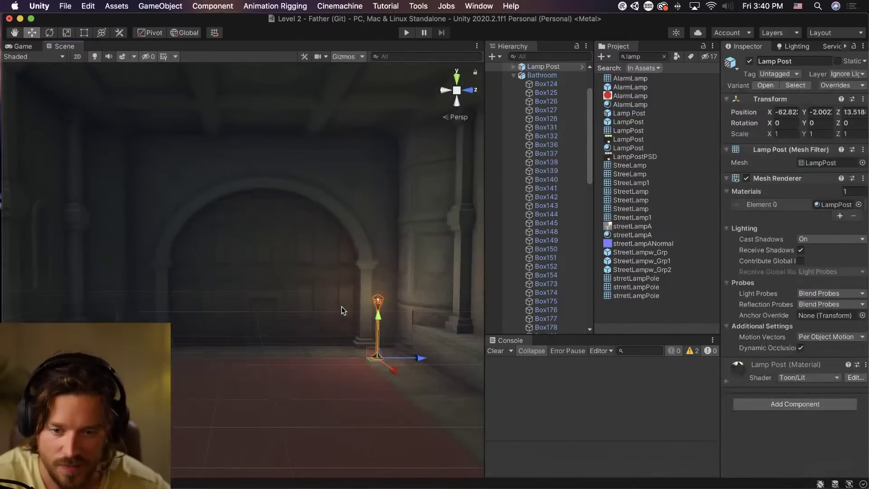
key(super+d)
drag(424, 359, 197, 359)
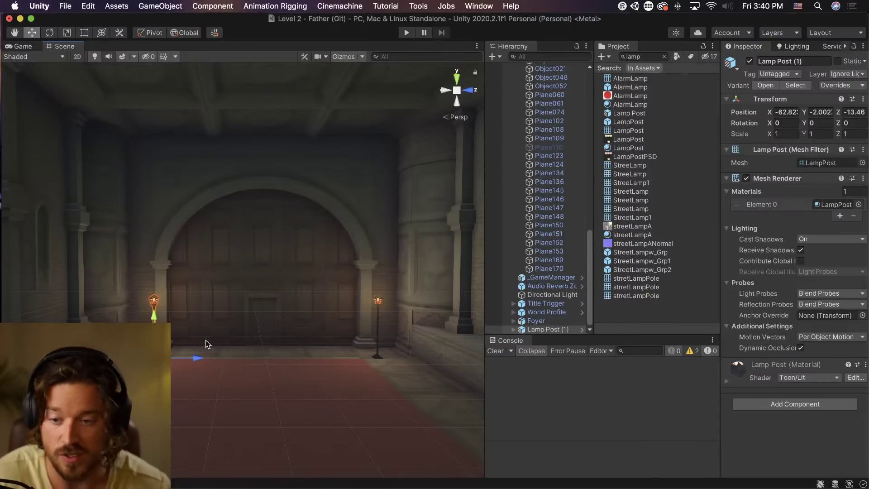
Place another Lamp Post on the floor in front of one pillar of the small arched door at the hall's opposite end.
right_drag(200, 333, 520, 395)
scroll(205, 352, down, 6)
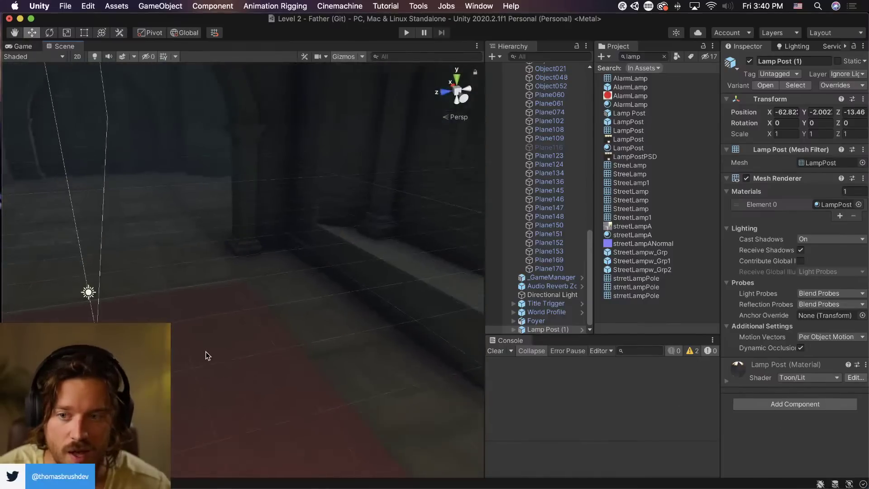
scroll(123, 239, up, 2)
middle_drag(123, 239, 122, 239)
right_drag(122, 238, 130, 267)
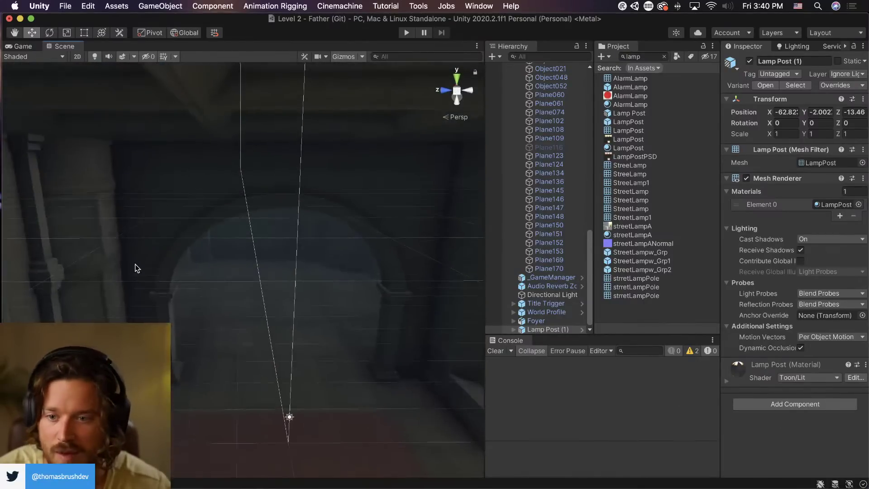
scroll(272, 270, up, 6)
scroll(273, 269, up, 3)
middle_drag(273, 269, 250, 295)
right_drag(250, 294, 259, 312)
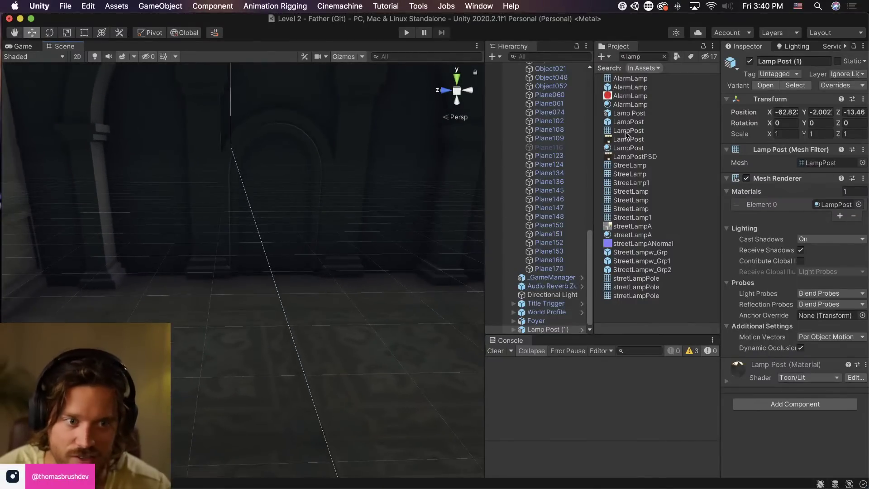
drag(500, 148, 213, 299)
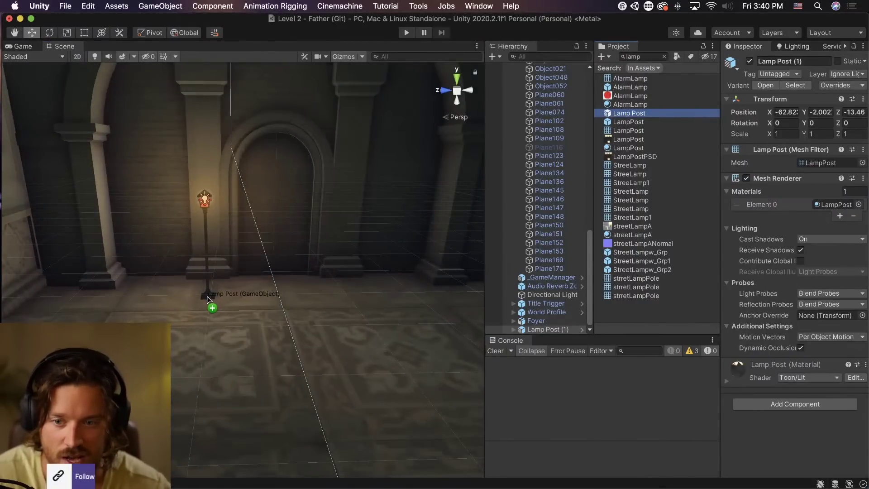
drag(206, 300, 206, 299)
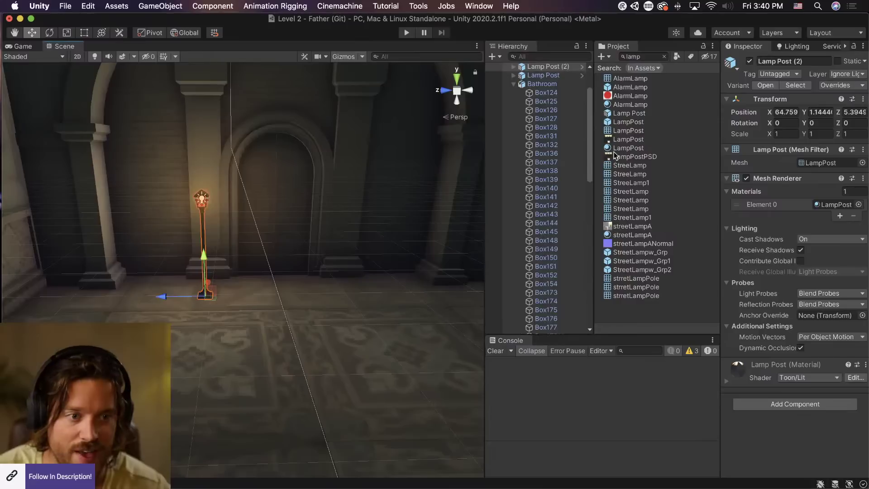
Add a matching Lamp Post in front of the other pillar flanking the small arched door.
drag(634, 116, 348, 292)
right_drag(348, 293, 303, 277)
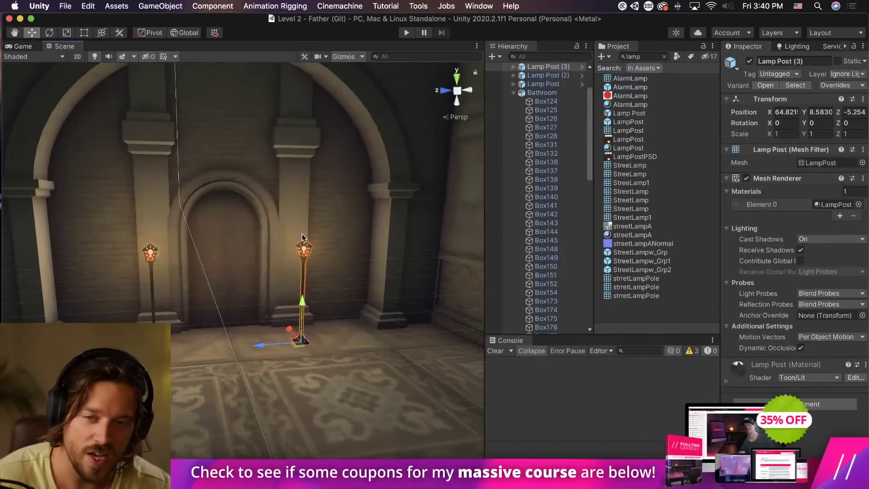
right_drag(311, 252, 332, 212)
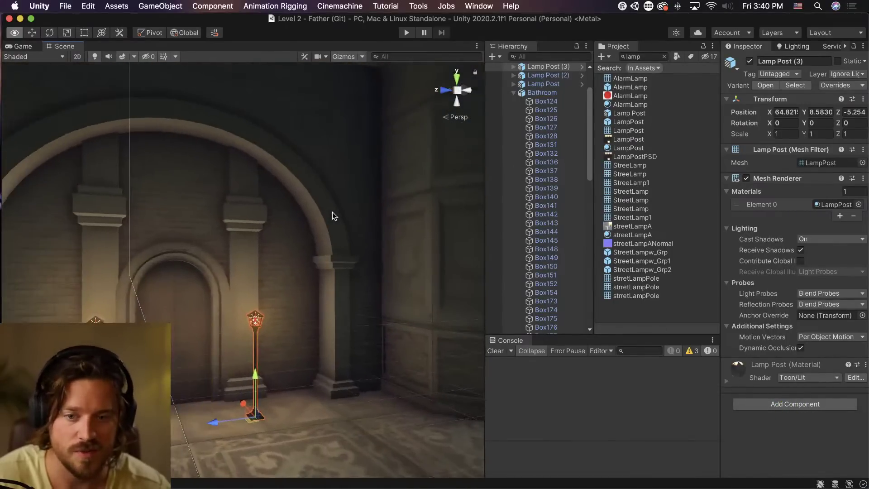
From the arch wall's Floors And Pillars material, locate the albedo texture Room 02_Tex Panel and set its max size to 512.
click(372, 206)
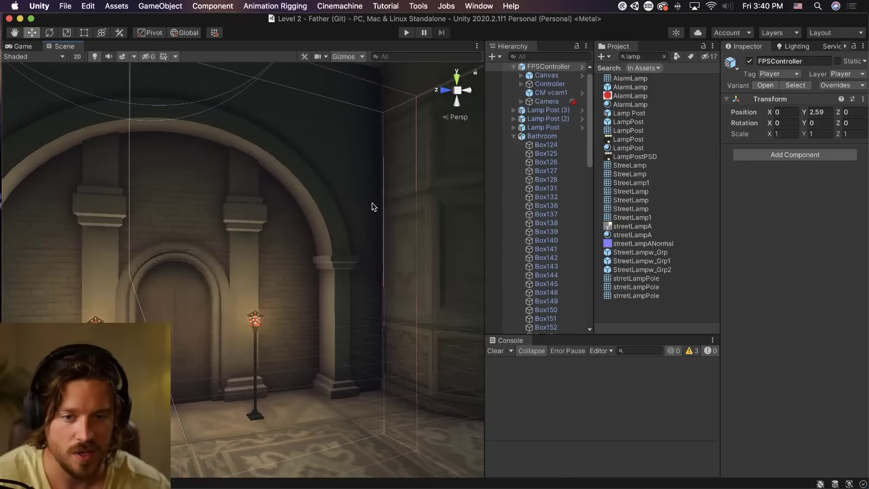
click(338, 208)
click(337, 208)
click(325, 225)
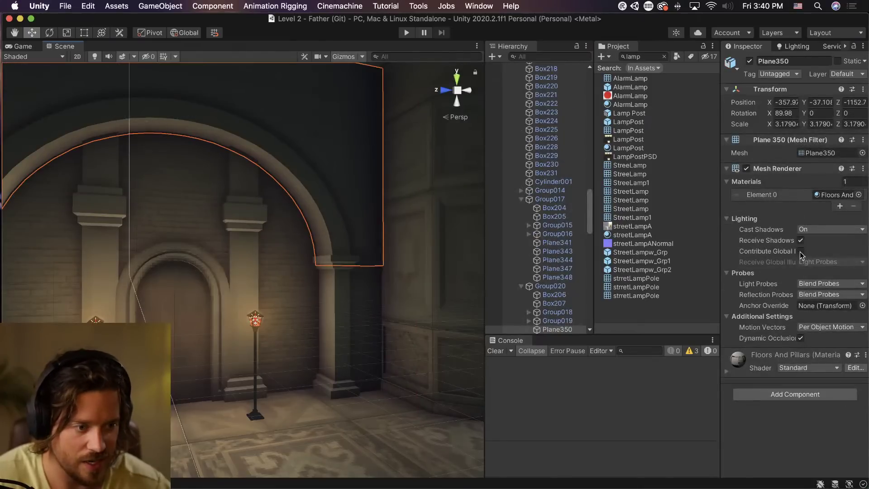
click(824, 195)
click(678, 201)
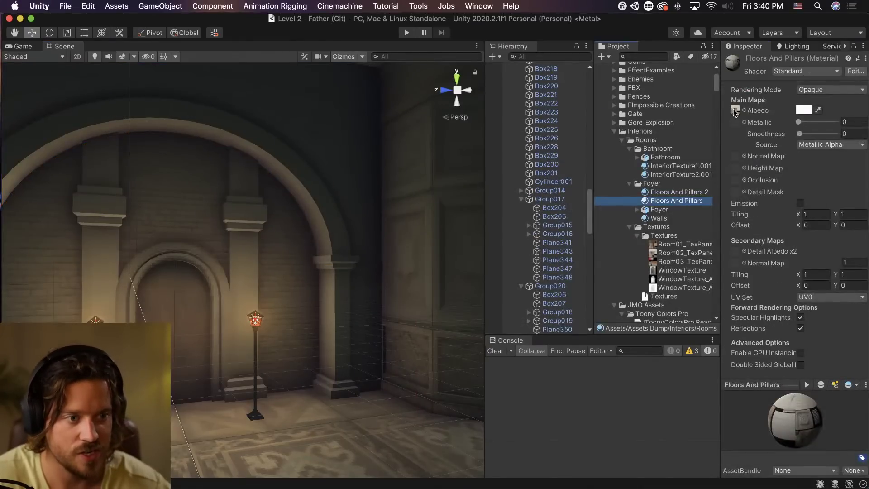
click(684, 252)
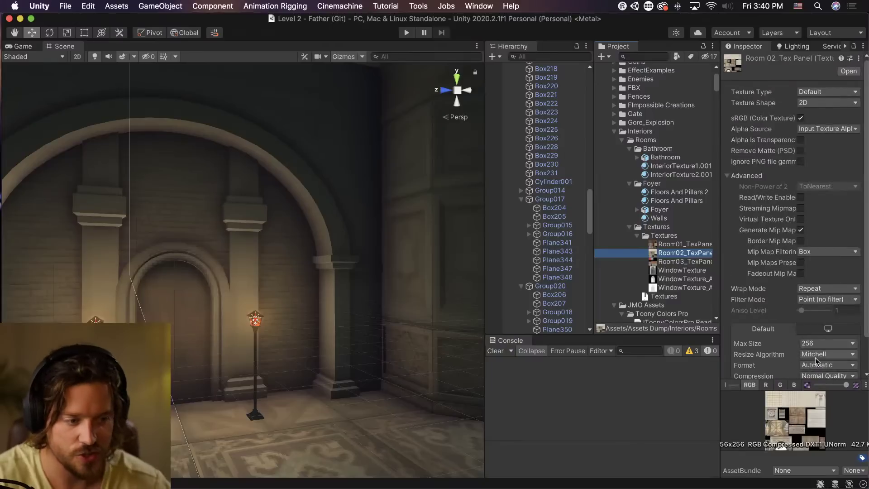
click(828, 343)
click(828, 353)
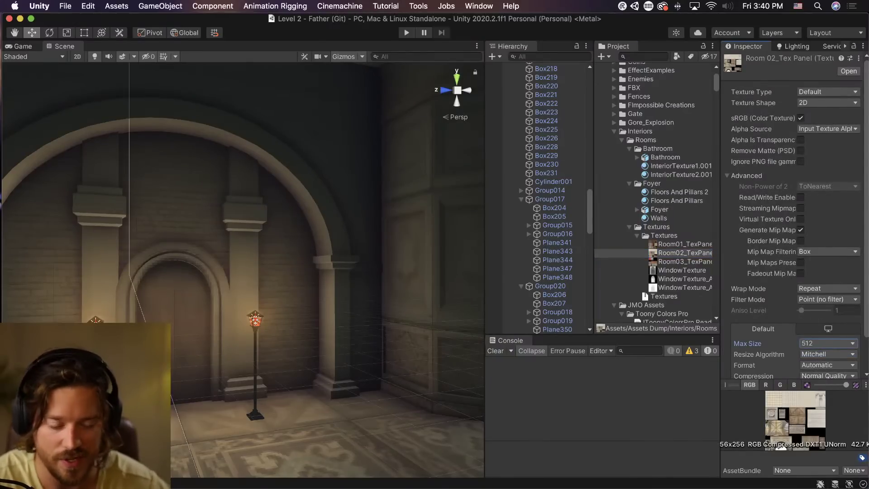
scroll(812, 306, down, 2)
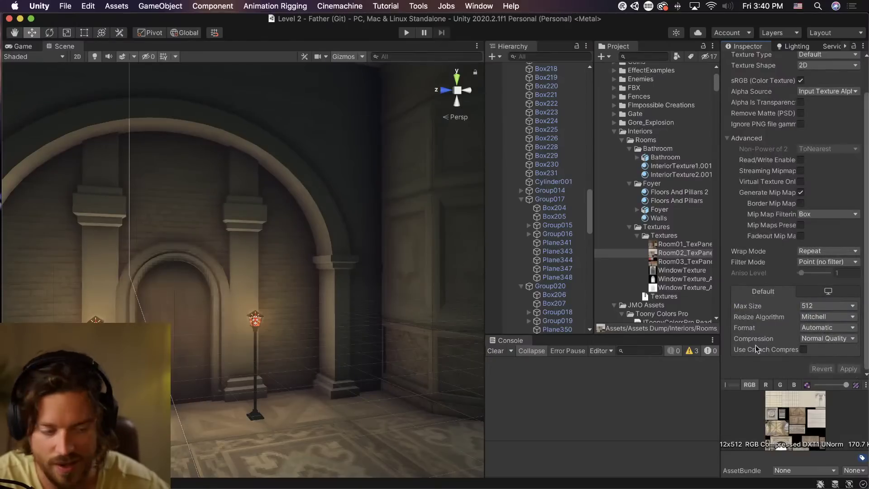
Try a max size of 1024 on the Room 02_Tex Panel texture, and return it to 512.
click(830, 308)
click(828, 316)
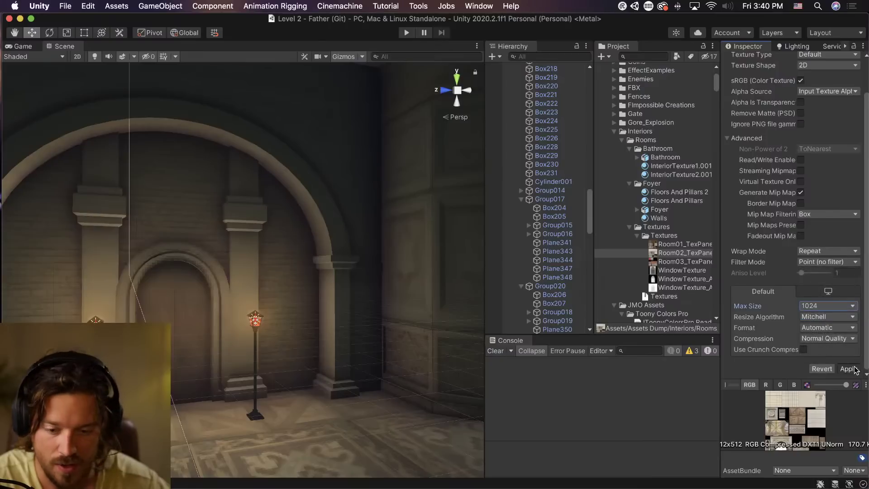
right_drag(264, 340, 348, 342)
scroll(248, 349, up, 10)
click(813, 305)
click(820, 299)
click(849, 369)
Find the Directional Light by searching the scene objects for "dire", compare the hall with it on and off, and leave it disabled.
right_drag(344, 303, 797, 274)
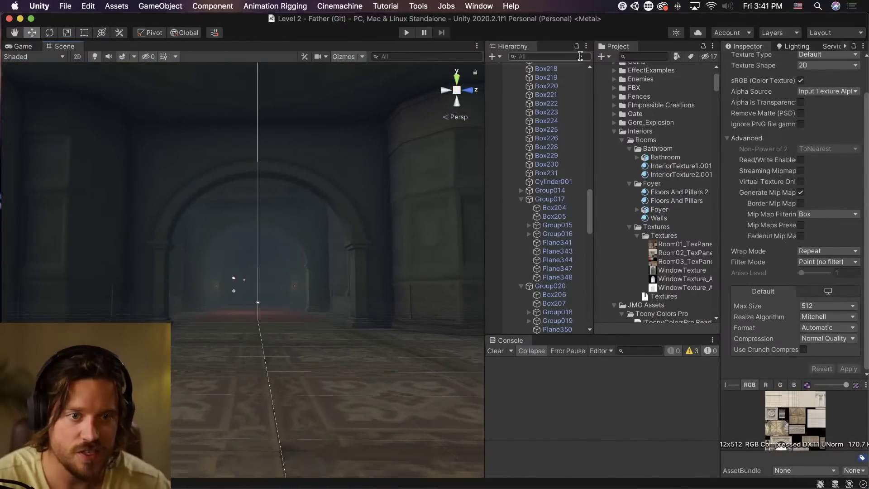
text(dire)
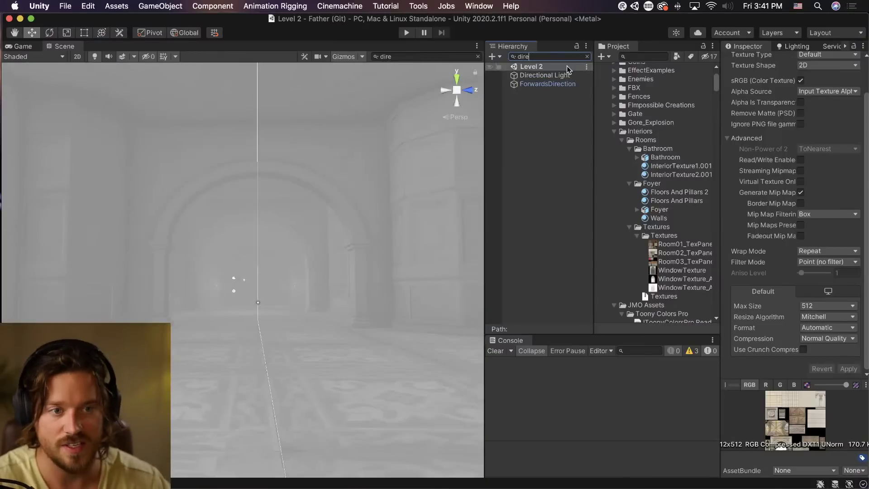
click(544, 75)
click(587, 56)
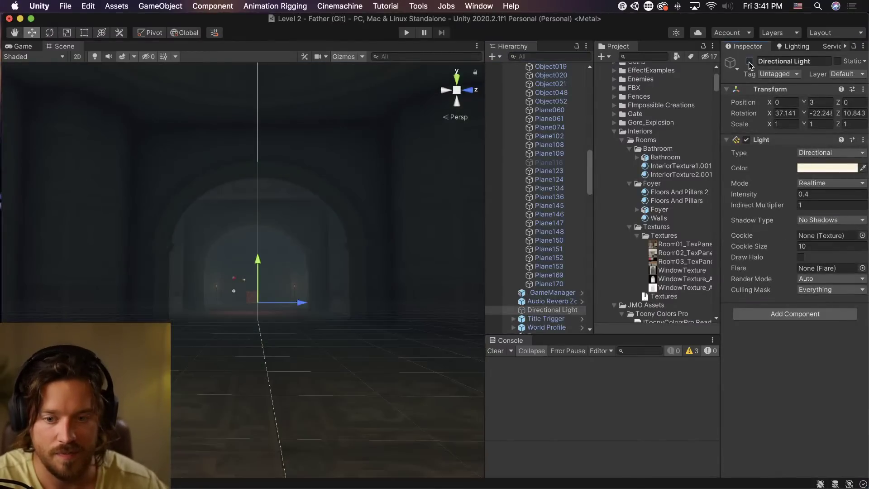
click(749, 62)
click(750, 62)
click(749, 62)
click(750, 62)
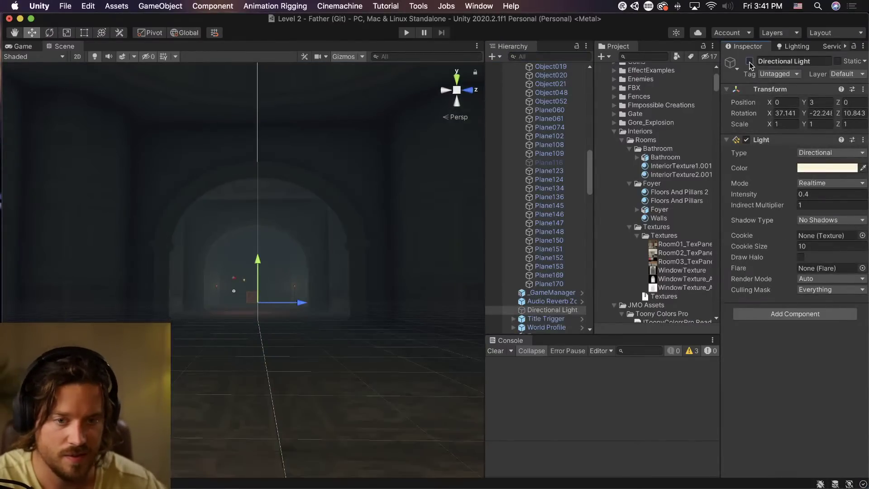
Playtest the level with the Directional Light off, walking through the hall to inspect the window walls, floor and double door, and end the playtest.
click(407, 32)
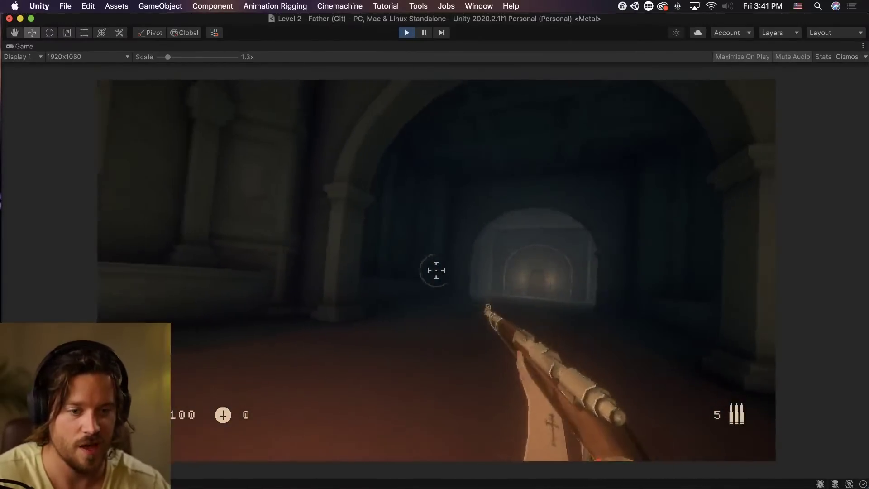
key(2)
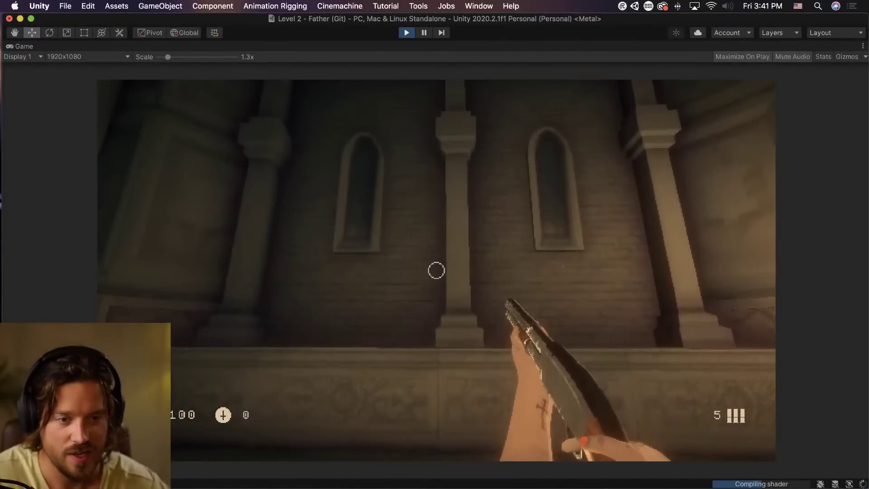
key(w)
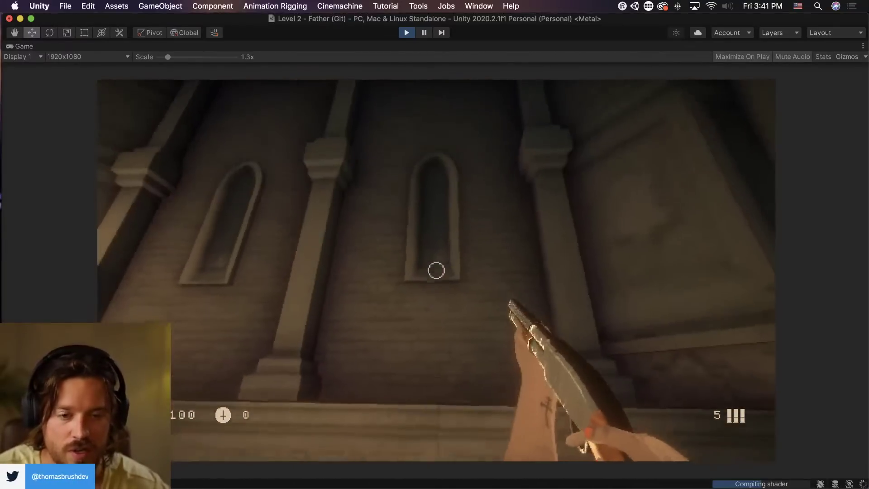
key(w)
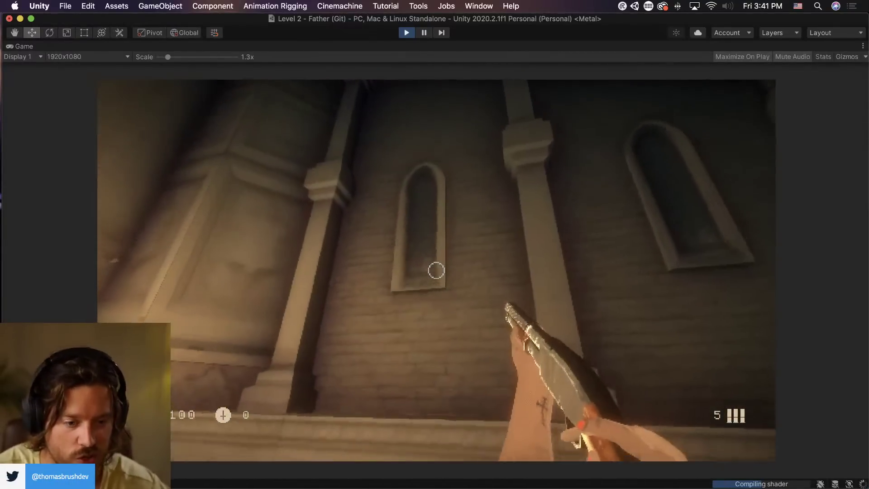
key(w)
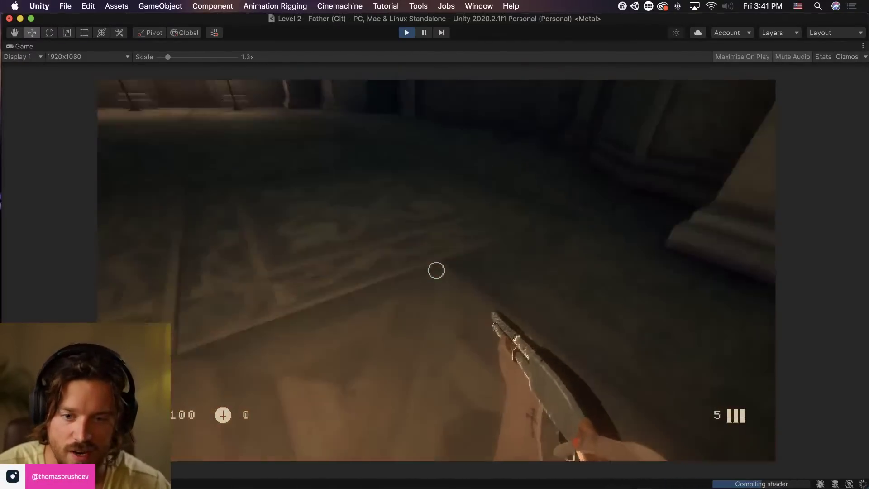
key(w)
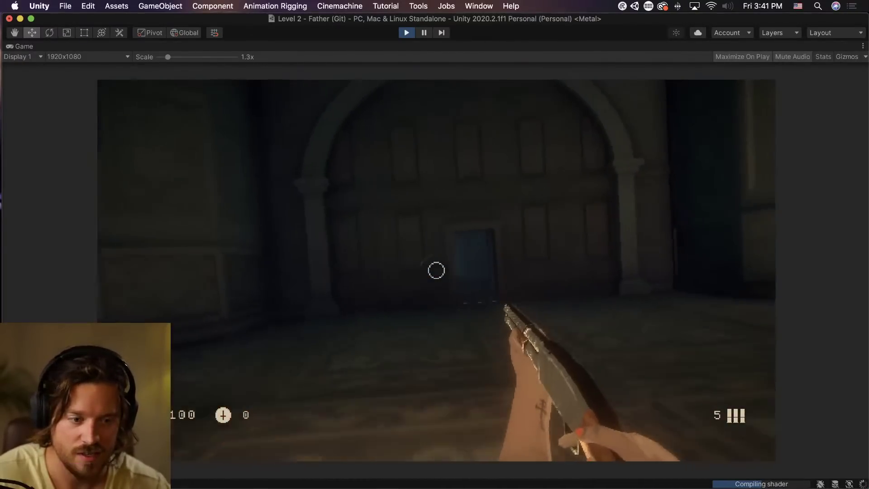
key(w)
key(w)
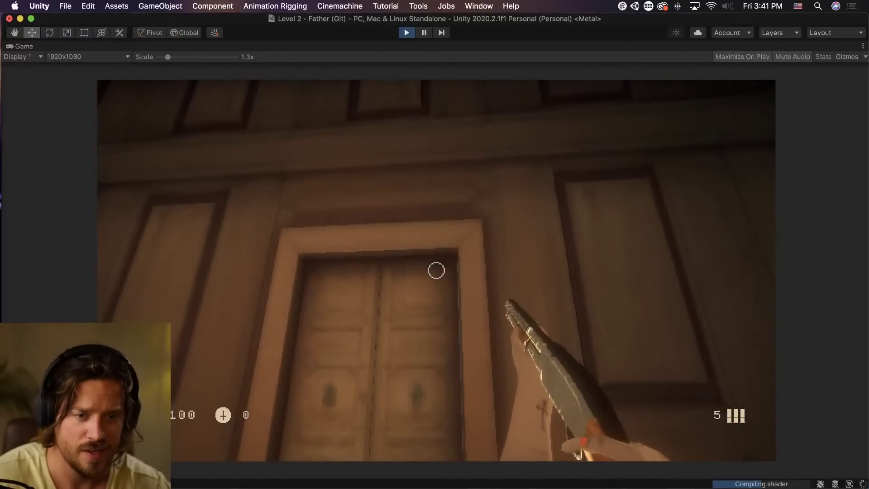
key(w)
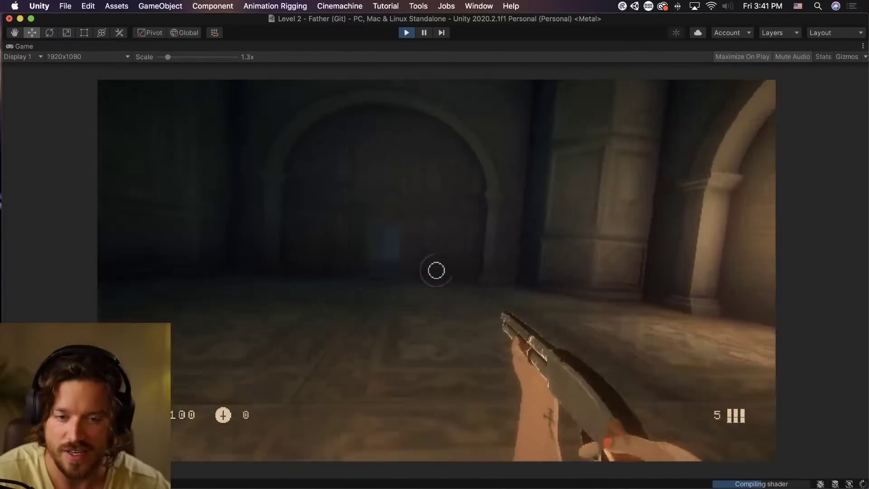
key(w)
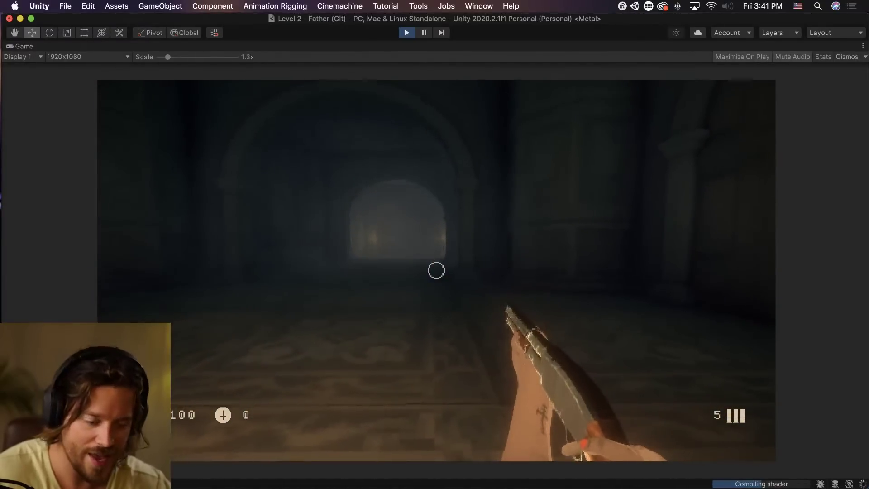
key(super+p)
Search the project assets for "torch" and mount a Torch Wall Variant on the pillar between the arched windows, at about X -10.89, Z 21.32.
right_drag(437, 271, 343, 320)
key(w)
scroll(292, 280, down, 5)
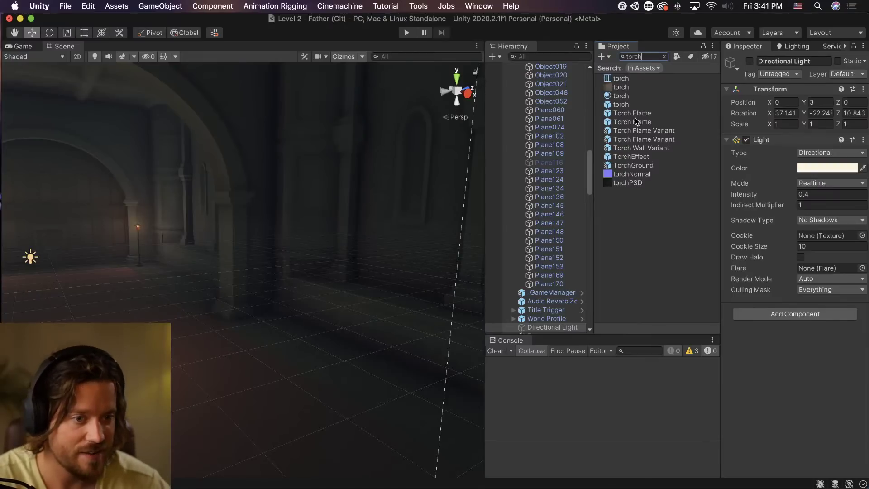
drag(642, 148, 408, 235)
key(f)
drag(247, 190, 360, 152)
drag(403, 178, 264, 253)
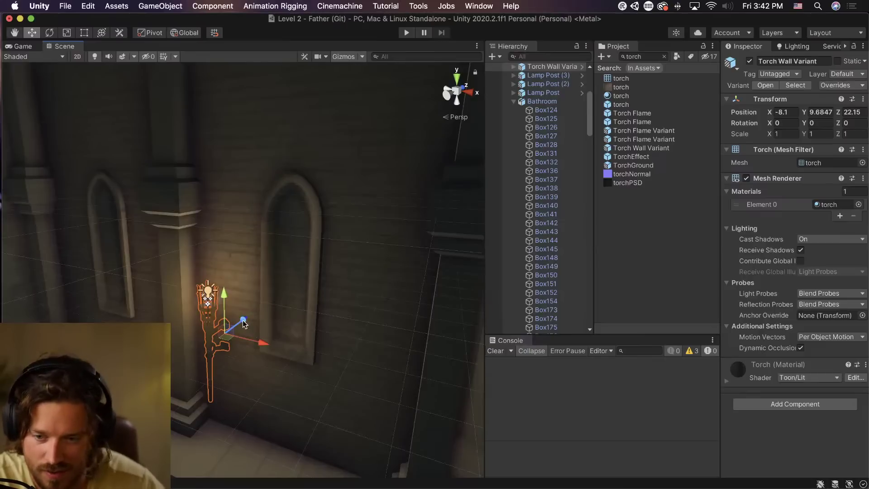
drag(243, 321, 197, 316)
right_drag(198, 321, 118, 339)
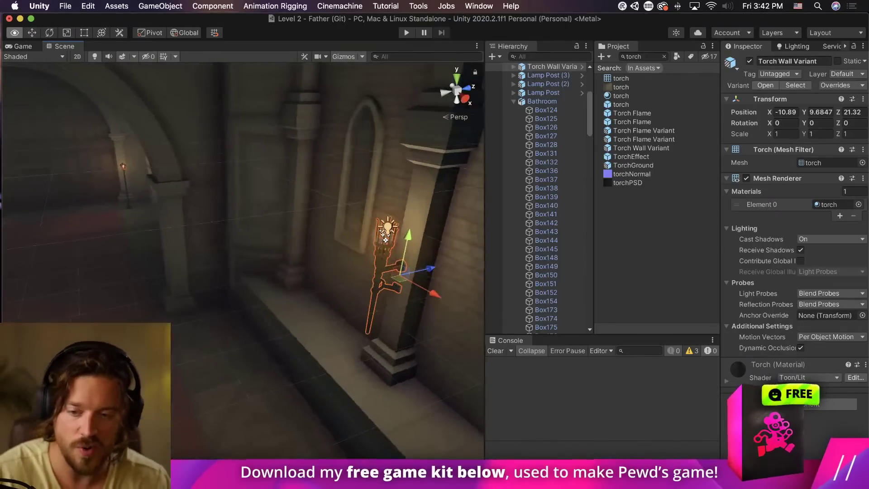
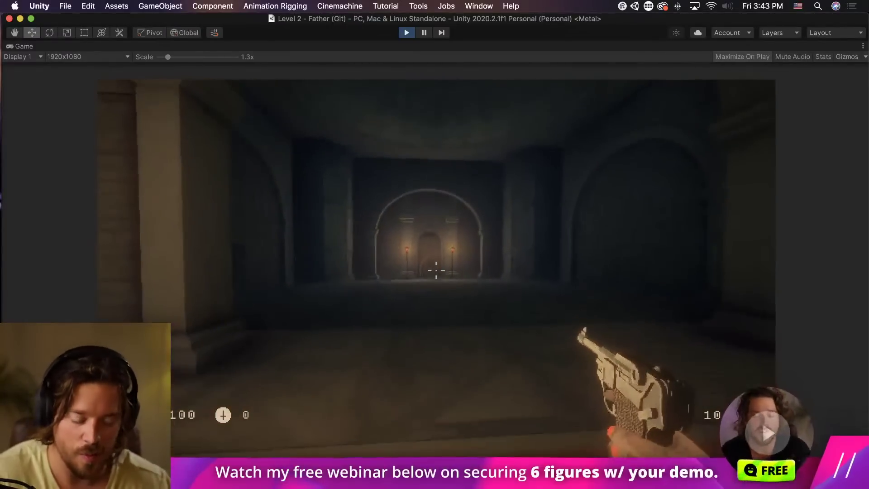
Pause the playtest, find the Audio Reverb Zone by searching the scene objects for "reverb", select it and clear the search.
key(super+shift+p)
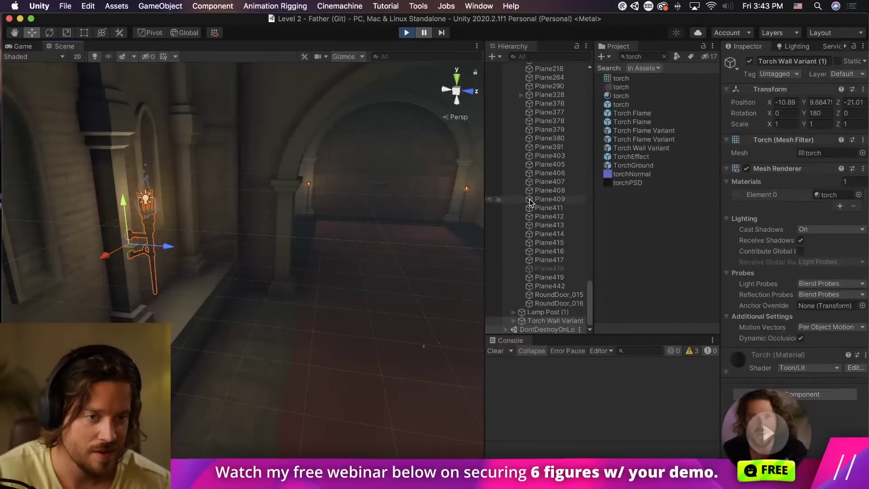
click(541, 56)
text(reber)
key(BackSpace)
key(BackSpace)
key(BackSpace)
text(verb)
click(577, 67)
click(549, 75)
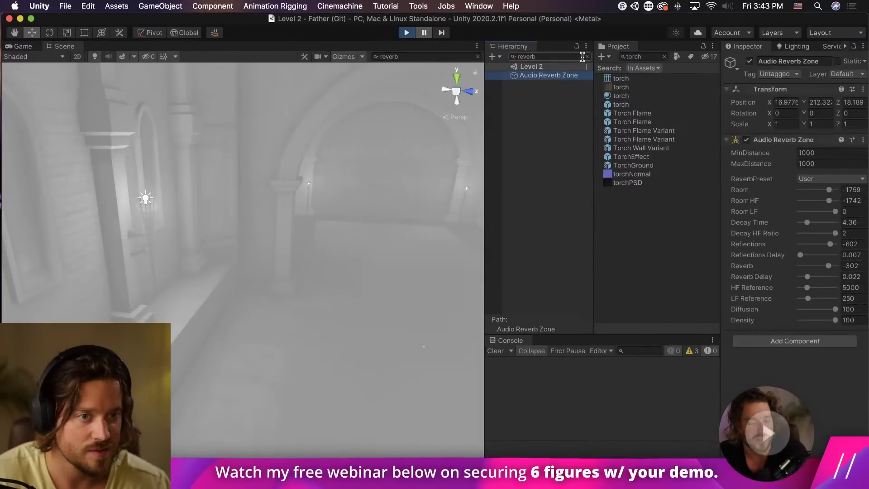
click(587, 57)
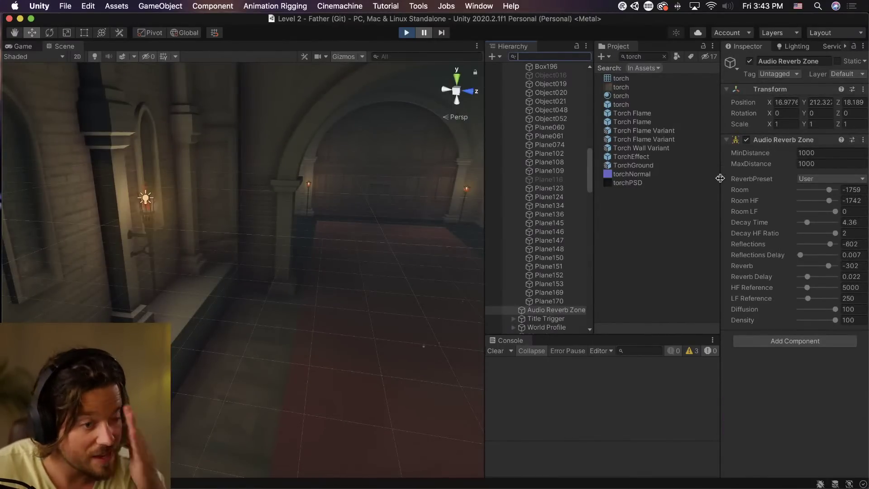
Dock the Scene view beside the Game view, widen the Game view and reduce its scale to 0.82x.
drag(65, 46, 367, 202)
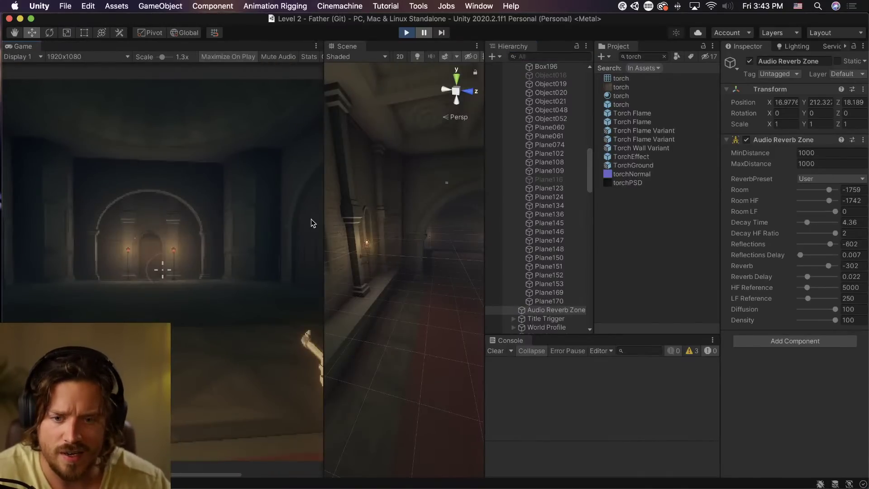
drag(323, 185, 535, 191)
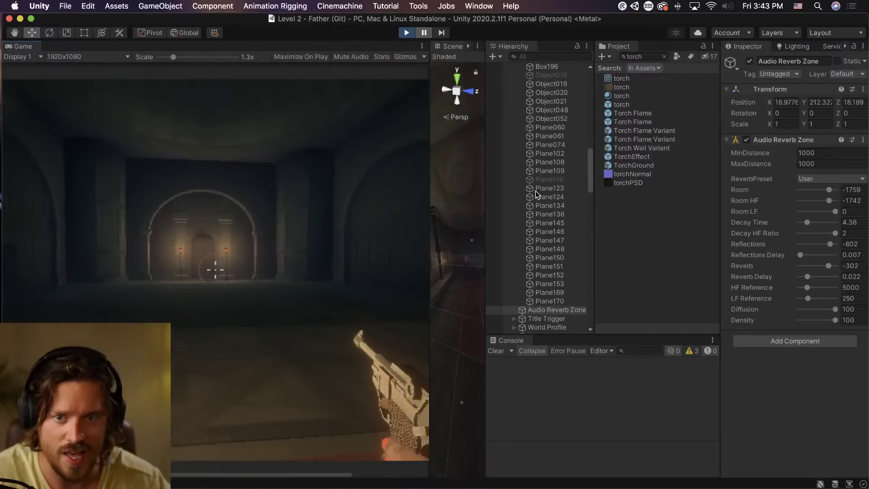
drag(176, 57, 139, 59)
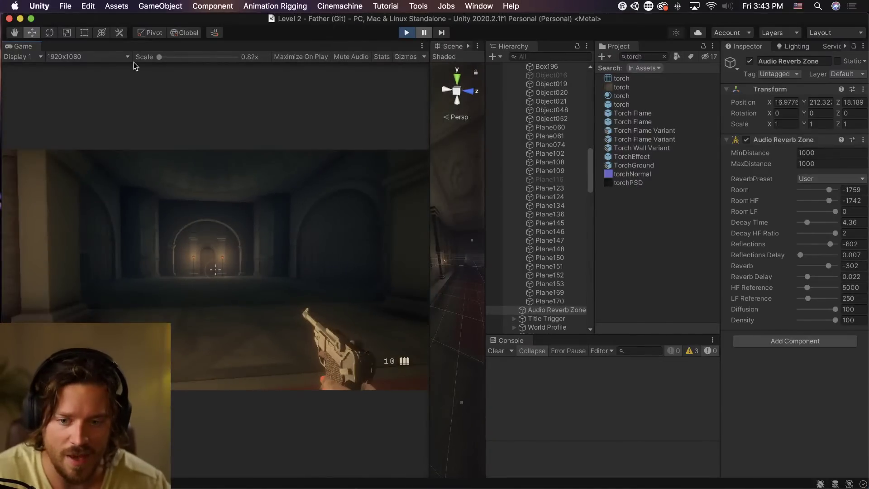
Resume the playtest, fire the pistol to hear the reverb, and walk along the red carpet to examine the torchlit hall.
key(w)
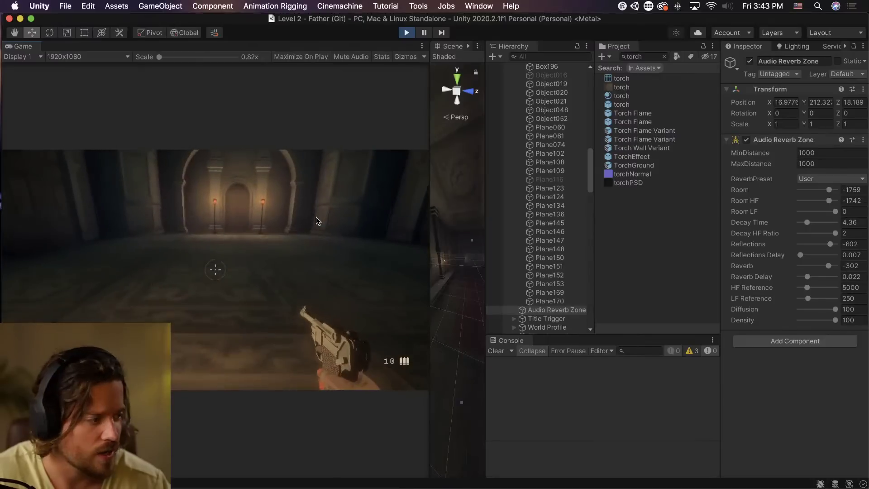
key(super+Tab)
click(317, 223)
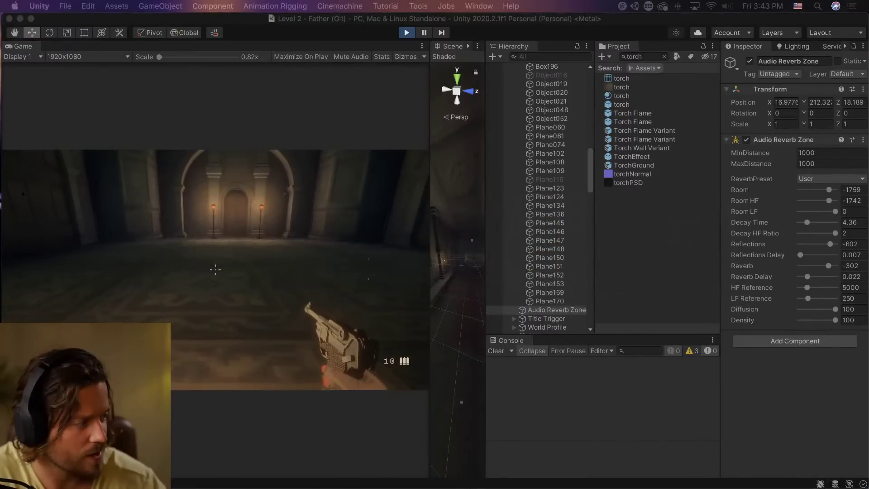
click(326, 291)
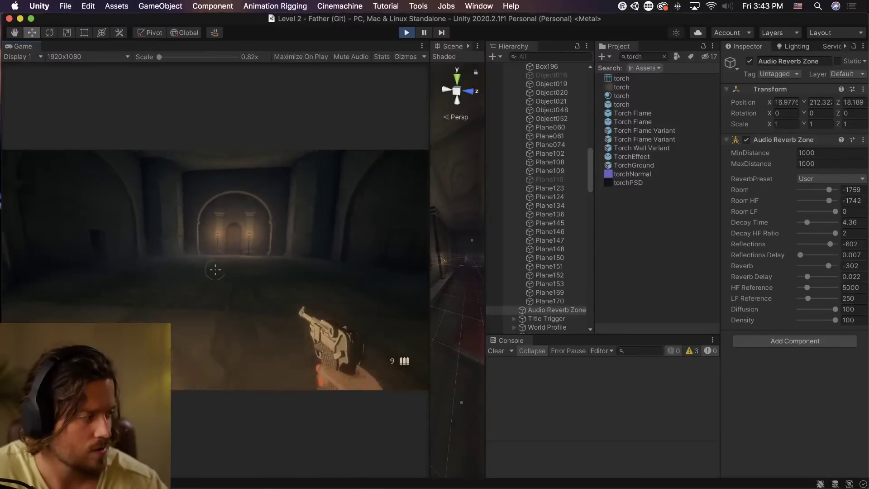
key(w)
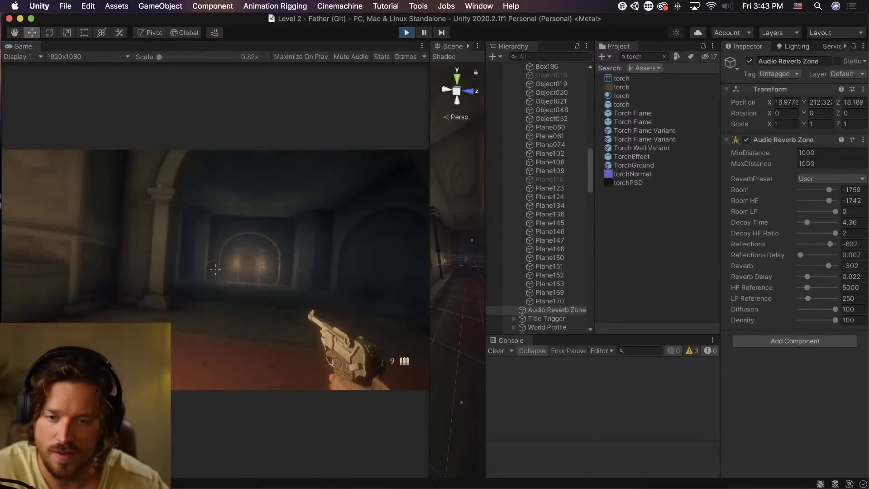
key(w)
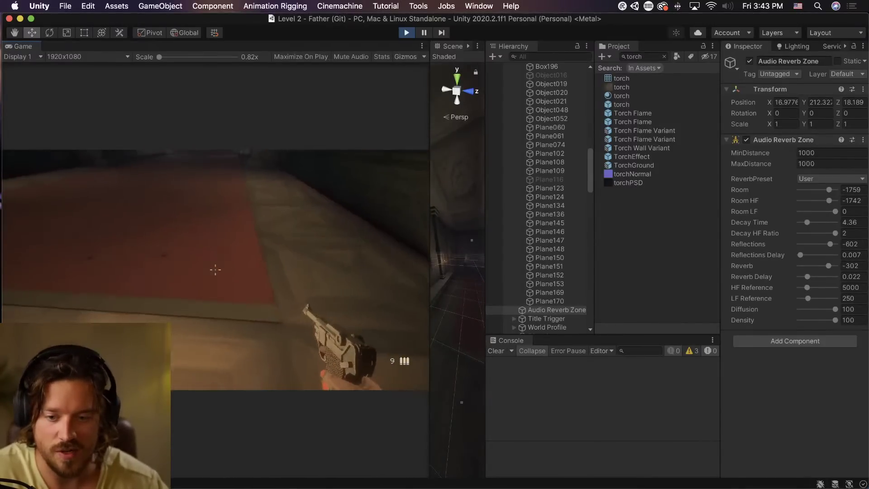
key(w)
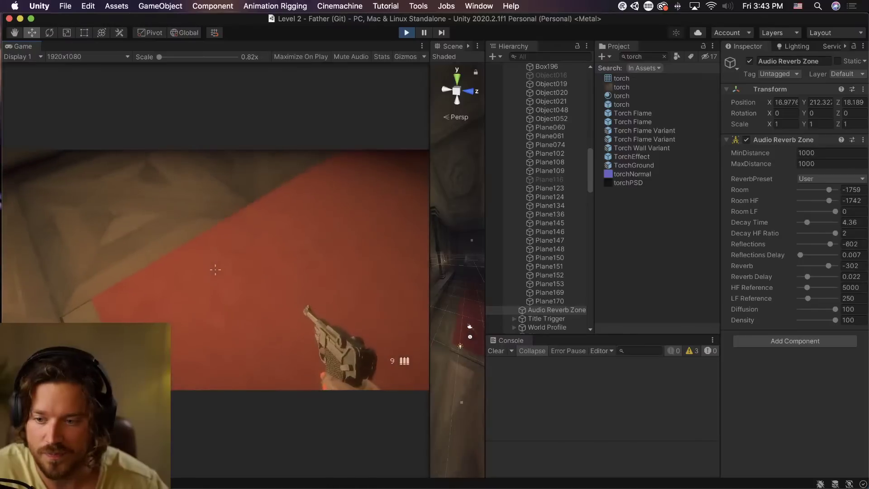
key(w)
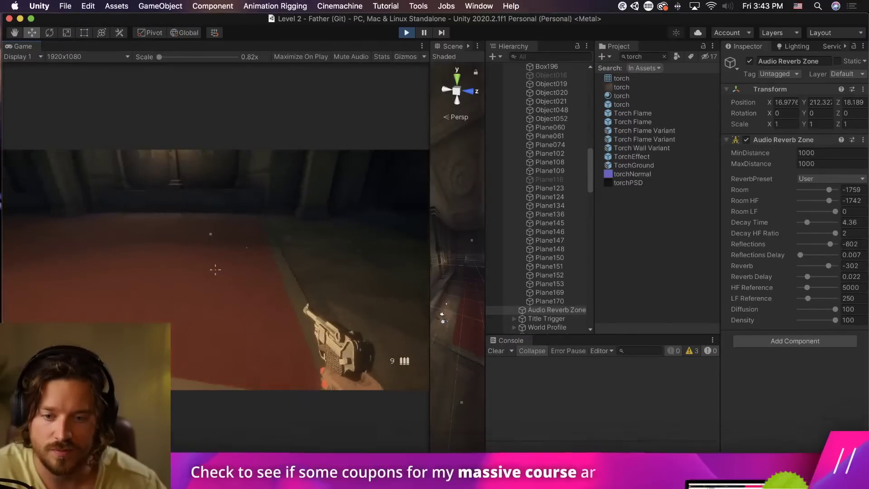
key(w)
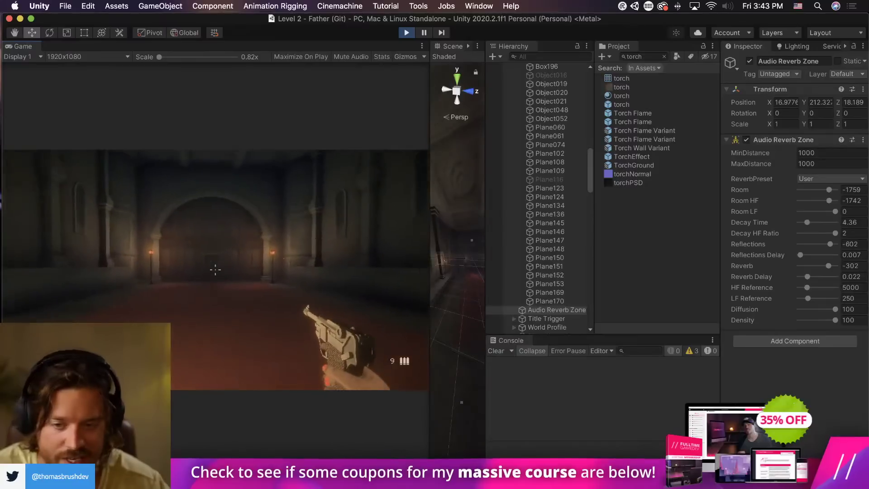
key(w)
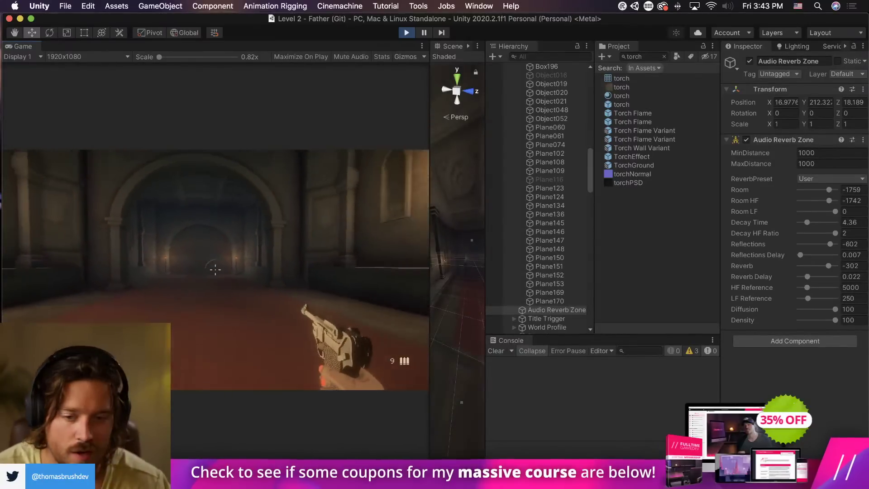
Try a Room value of 0 on the Audio Reverb Zone and fire the pistol and rifle around the hall to hear the echo.
key(Escape)
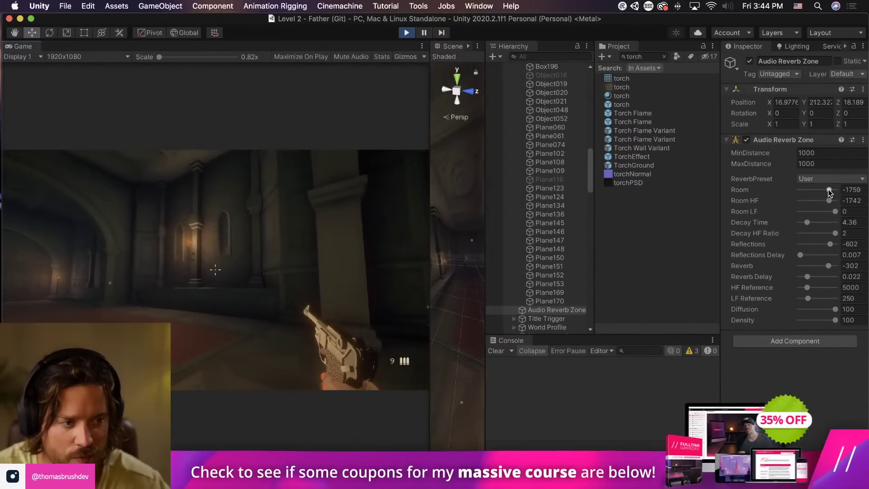
drag(828, 189, 835, 189)
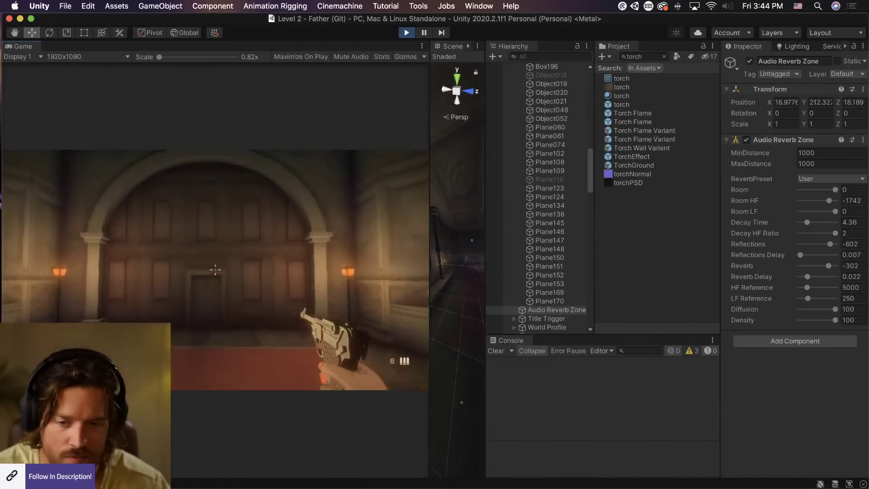
key(w)
click(215, 270)
click(215, 270)
click(215, 270)
click(215, 269)
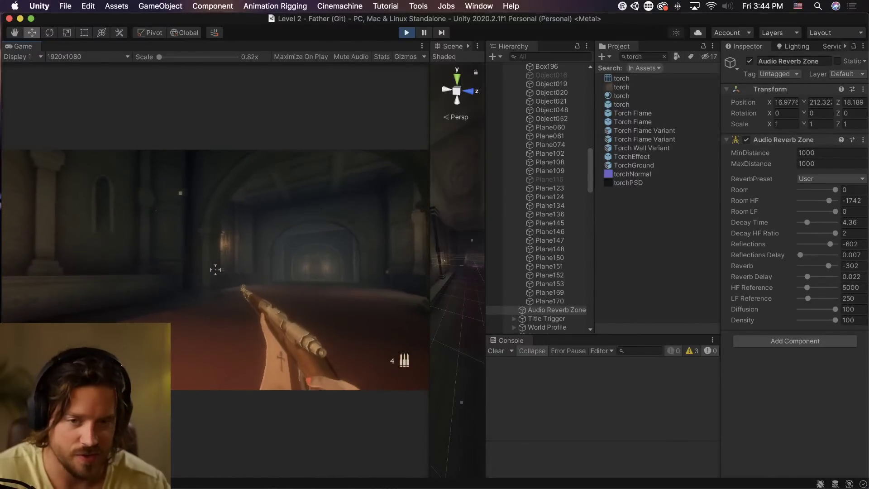
click(215, 270)
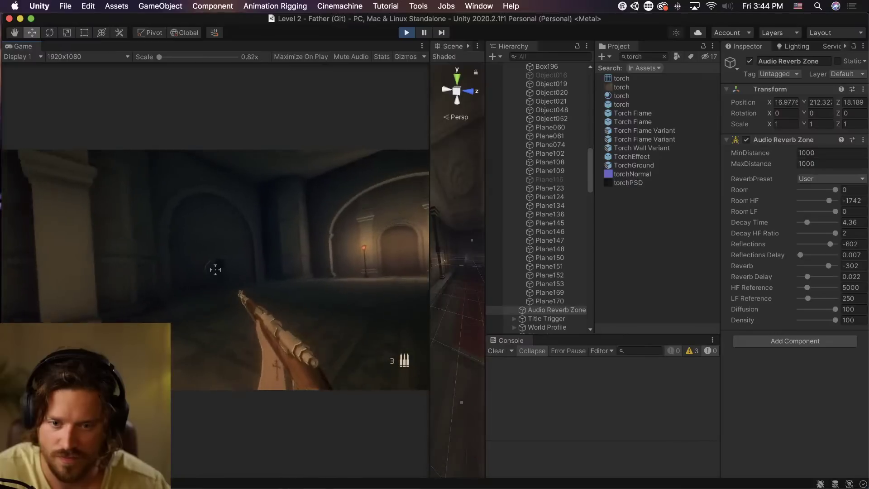
Lower the Audio Reverb Zone's Room value to -1819 and fire the rifle to compare the echo.
key(Escape)
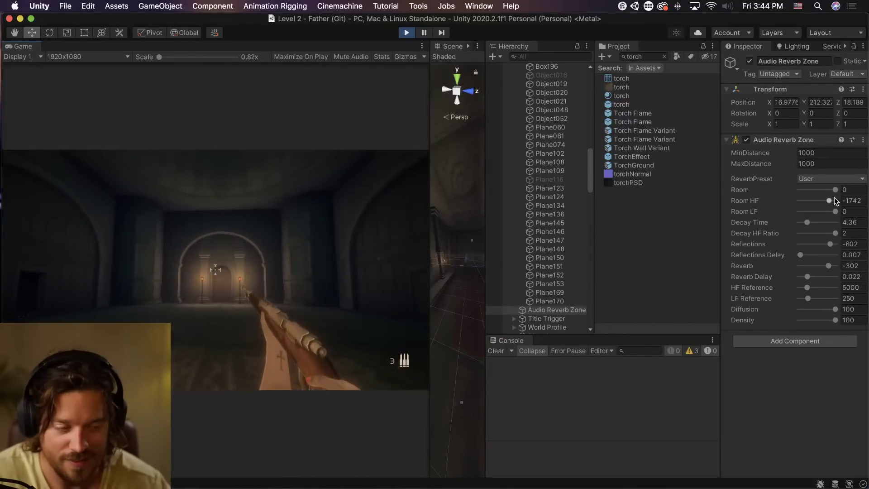
drag(837, 186, 834, 190)
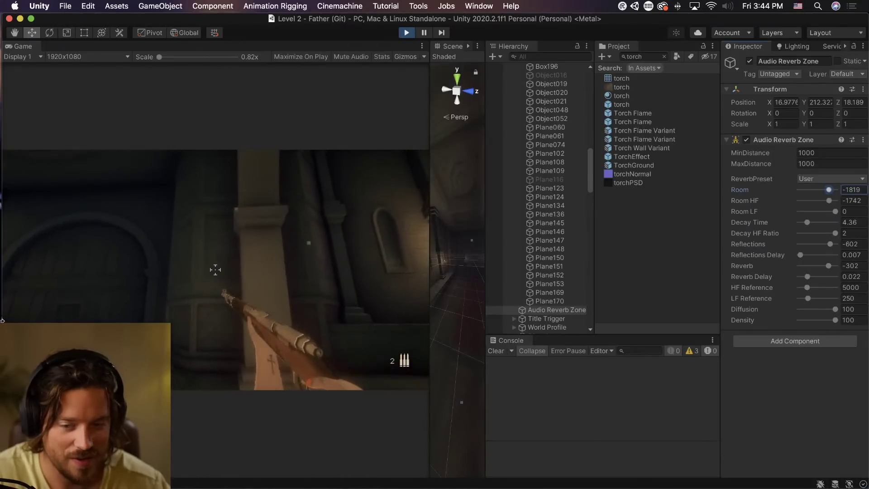
click(150, 311)
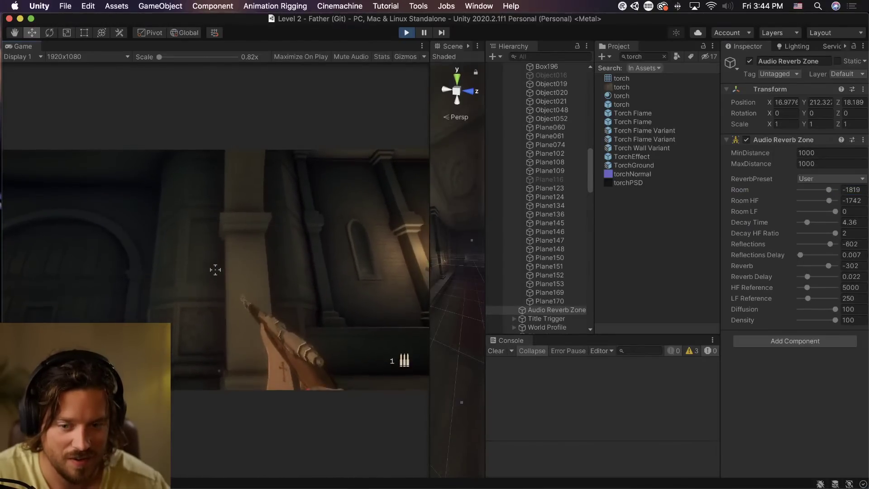
Fire the rifle in the torchlit hall to judge the echo, and raise the Audio Reverb Zone's Room value to -1364.
click(215, 270)
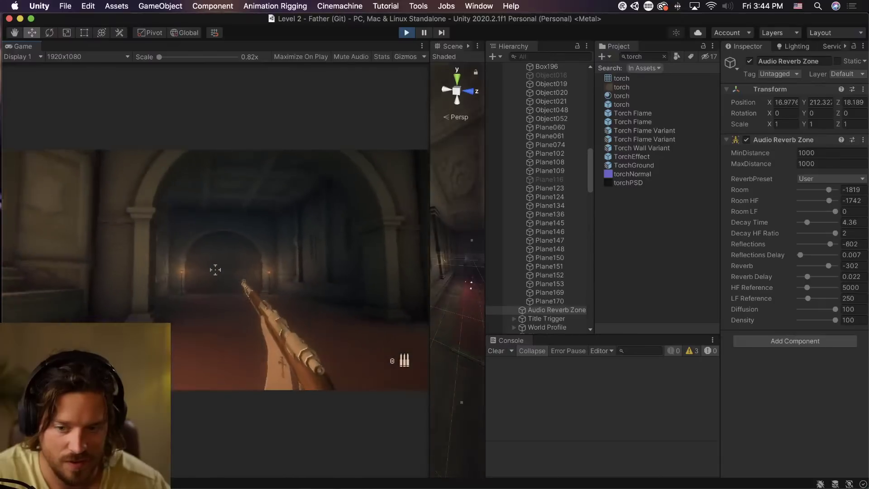
key(w)
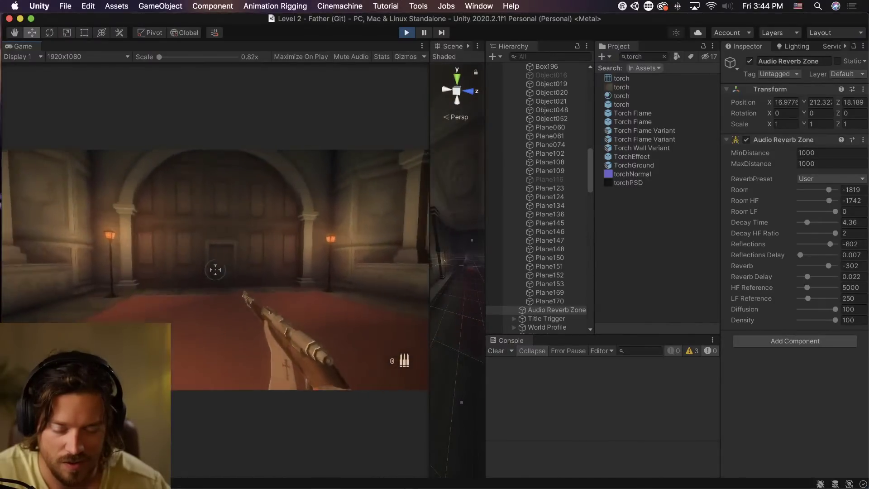
key(Escape)
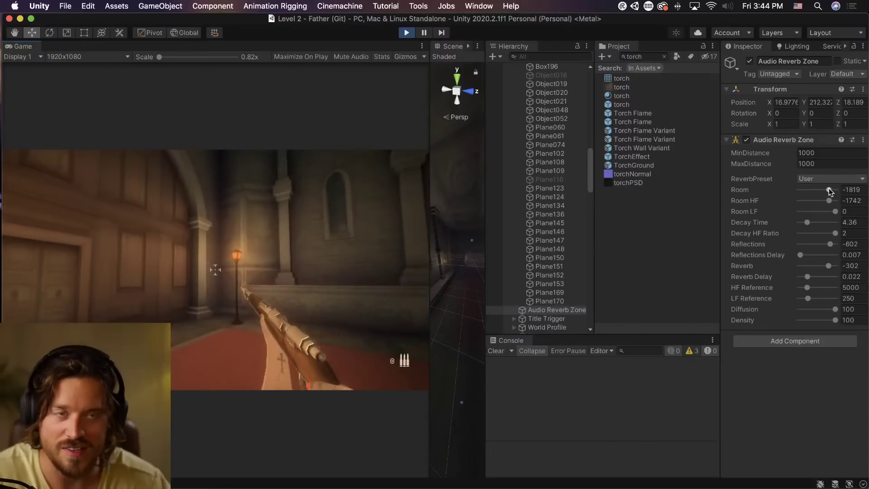
drag(829, 189, 831, 189)
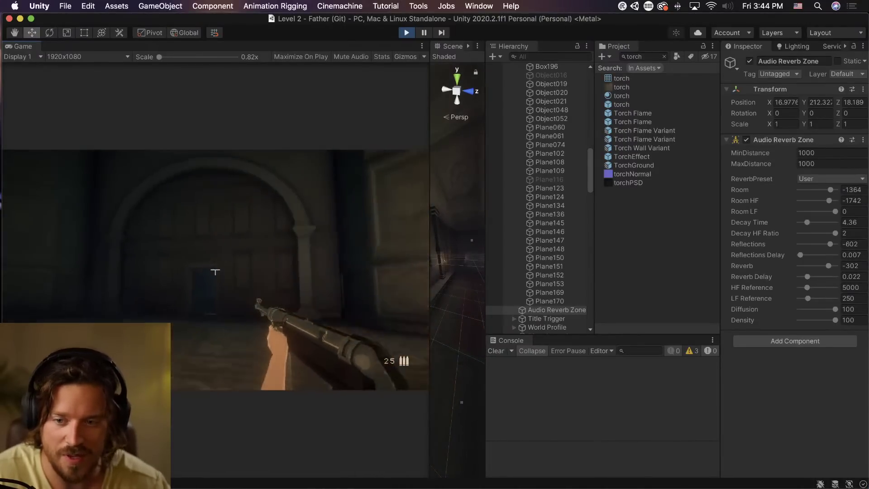
Walk through the doorway and dark corridor into the red-carpeted hall to examine the level's lighting and atmosphere.
key(w)
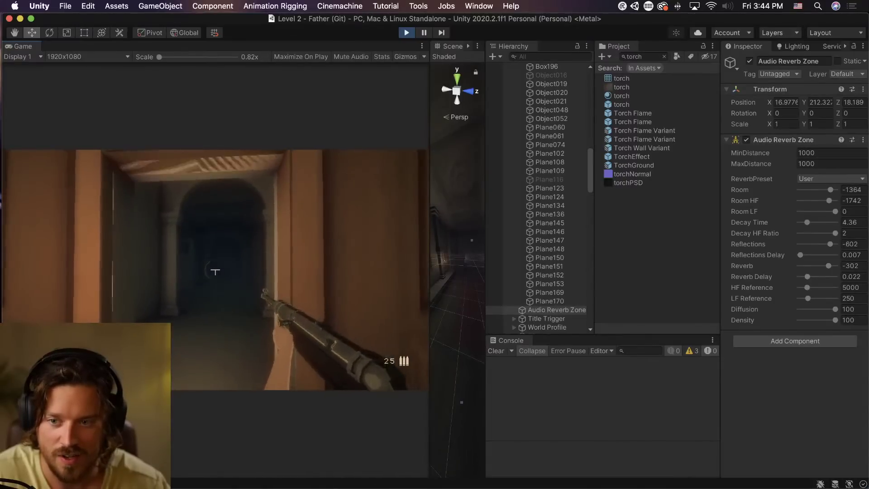
key(w)
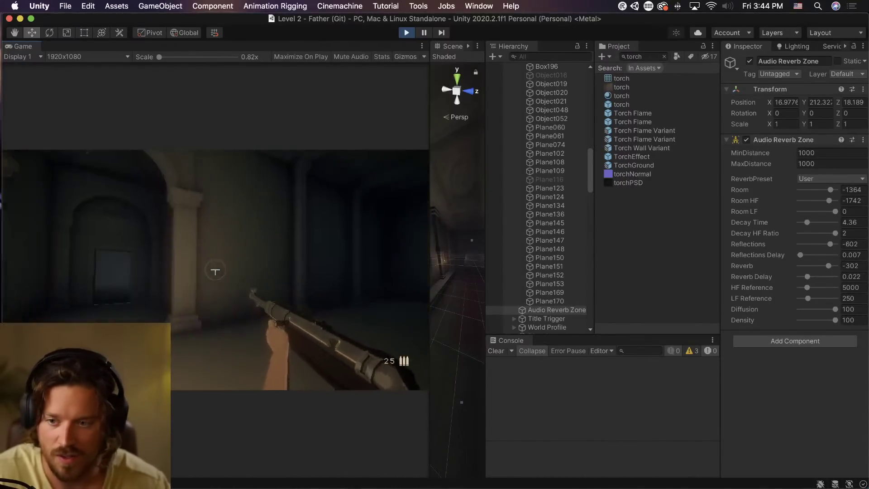
key(w)
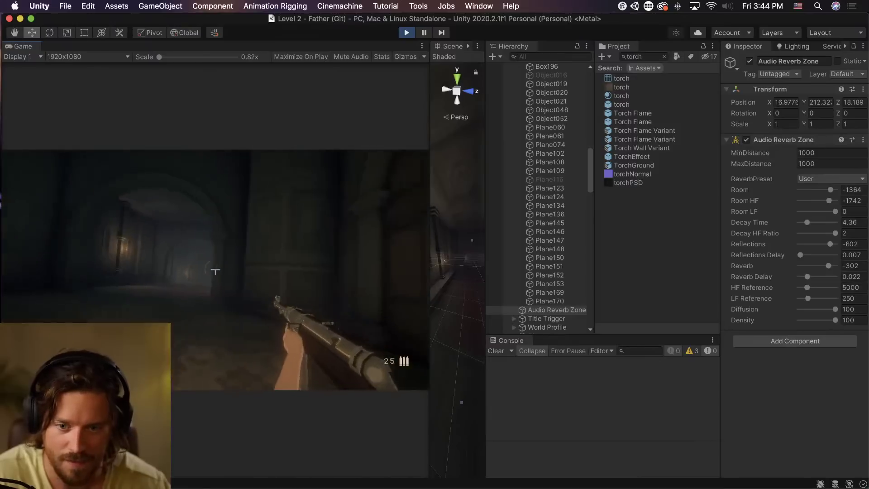
key(w)
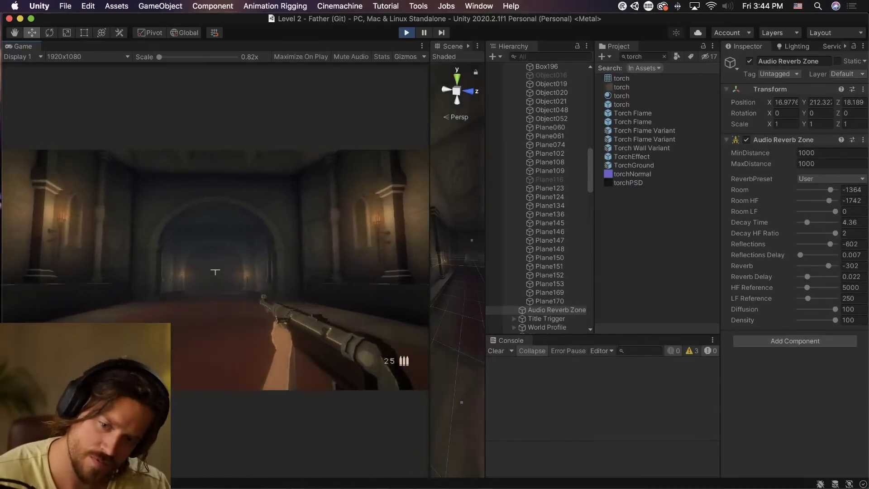
key(w)
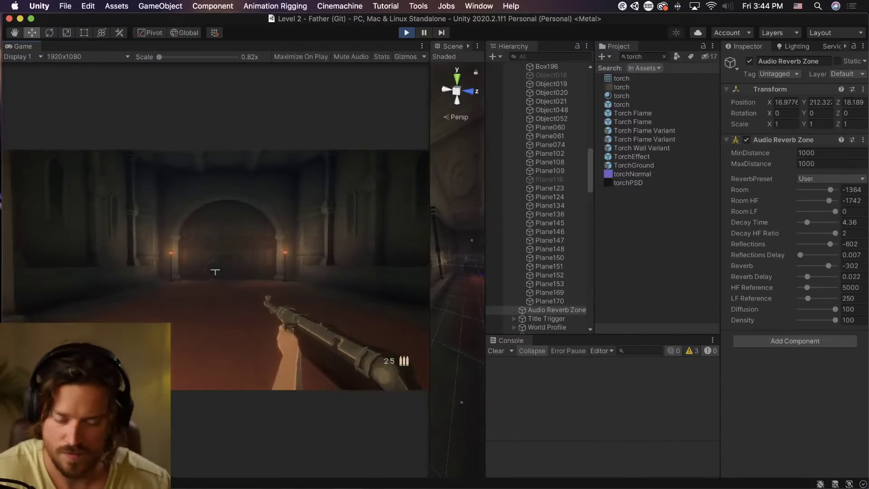
key(w)
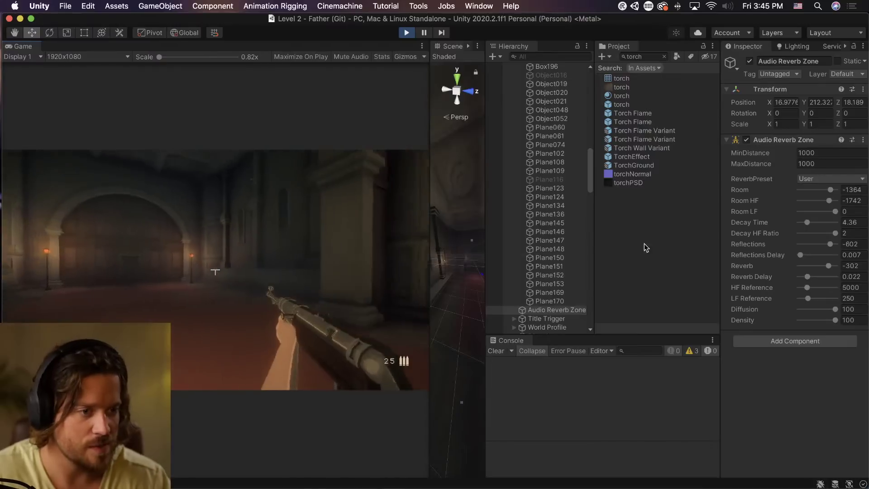
Copy the Audio Reverb Zone component during play, stop the playtest, and paste its values onto the scene's reverb zone.
right_click(770, 142)
click(822, 195)
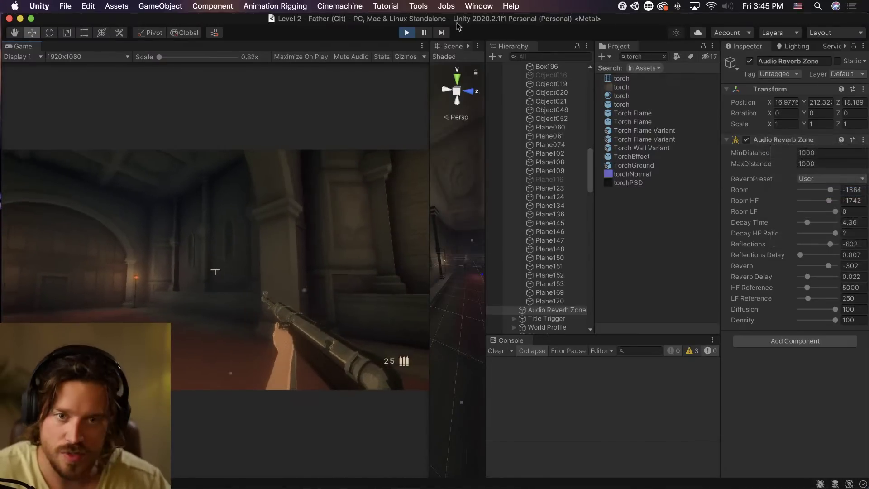
click(407, 33)
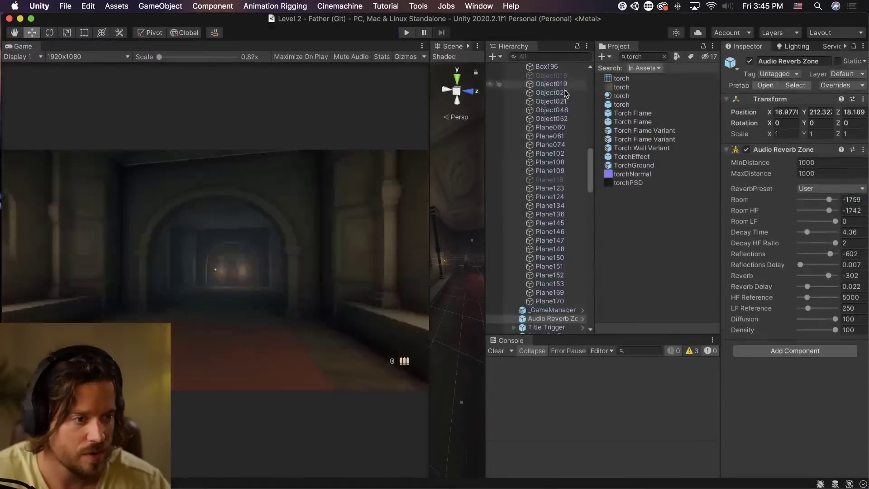
right_click(772, 151)
click(847, 221)
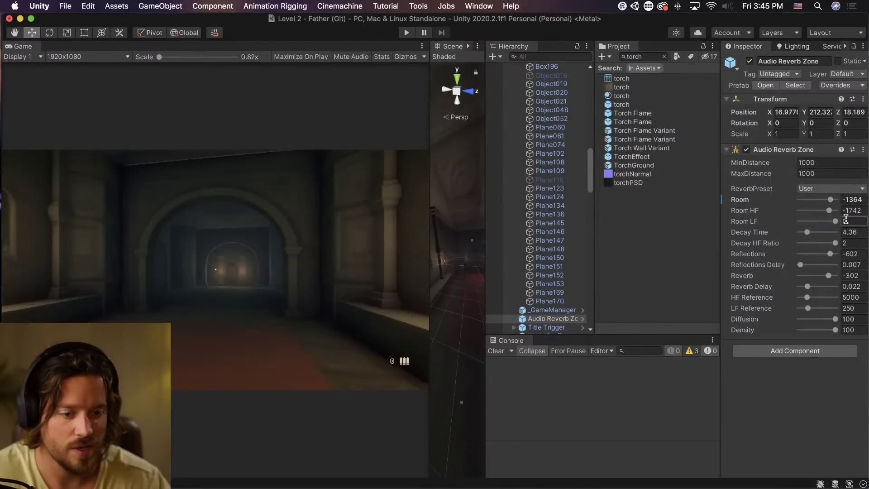
Rename the Audio Reverb Zone object as Audio Reverb Zone Interior.
click(552, 320)
click(553, 321)
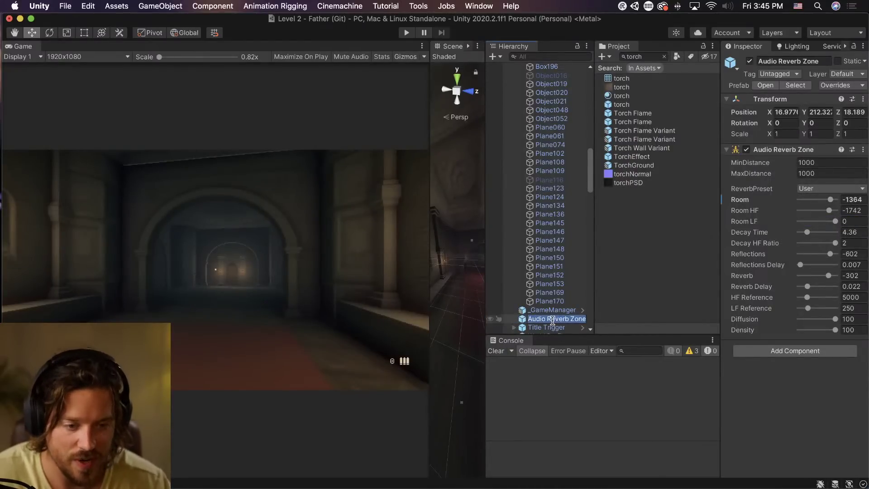
key(Return)
Clear the torch asset search, collapse the unneeded folders, and save Audio Reverb Zone Interior as a prefab variant in Prefabs/Father.
click(664, 57)
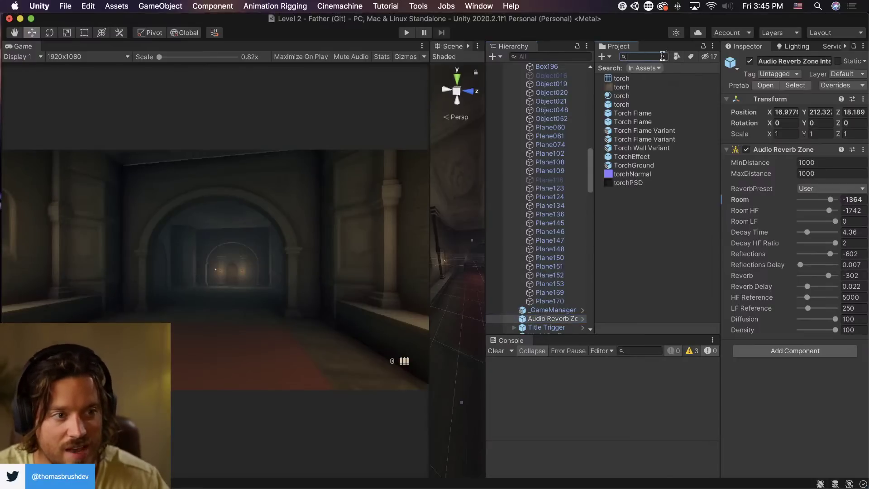
scroll(662, 141, down, 20)
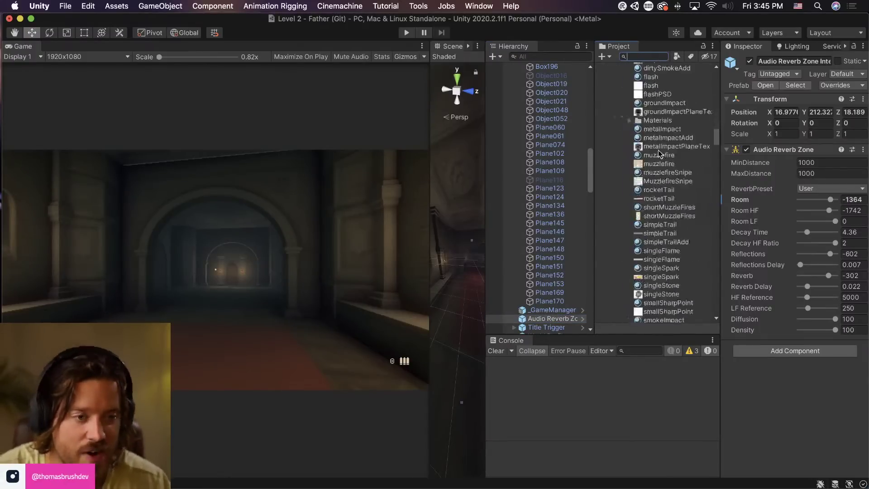
scroll(662, 148, up, 20)
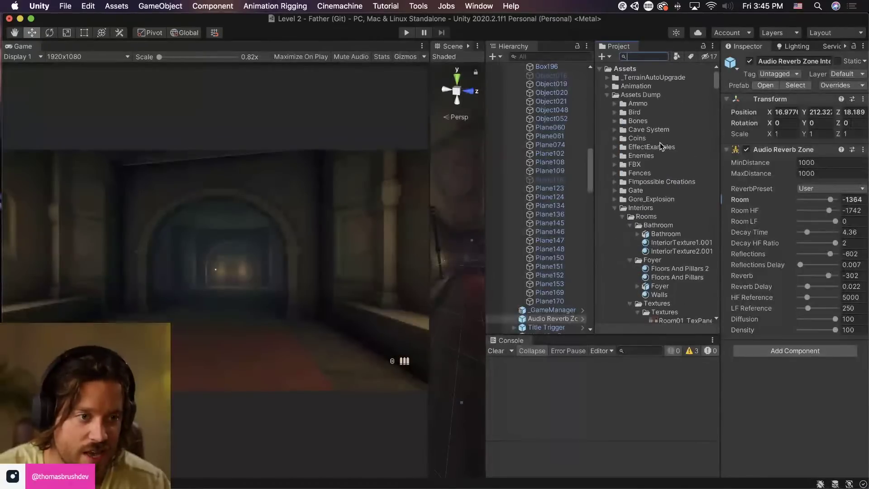
click(606, 95)
click(607, 105)
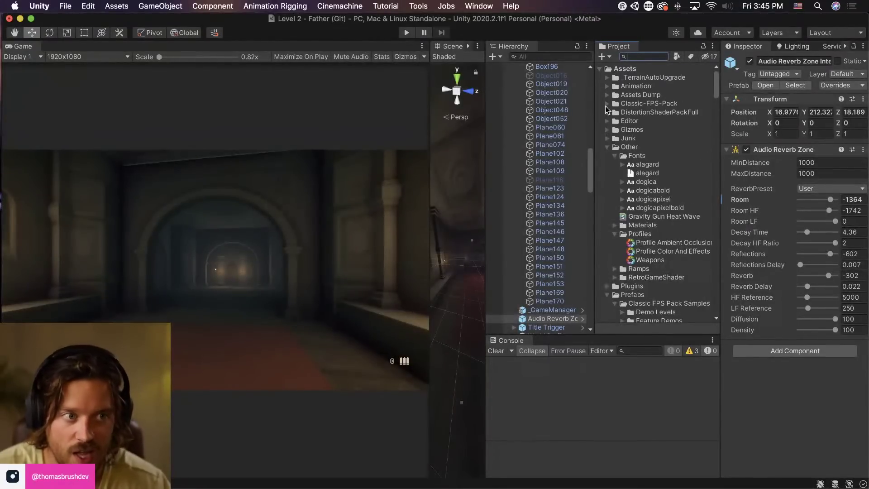
click(607, 148)
scroll(613, 168, down, 3)
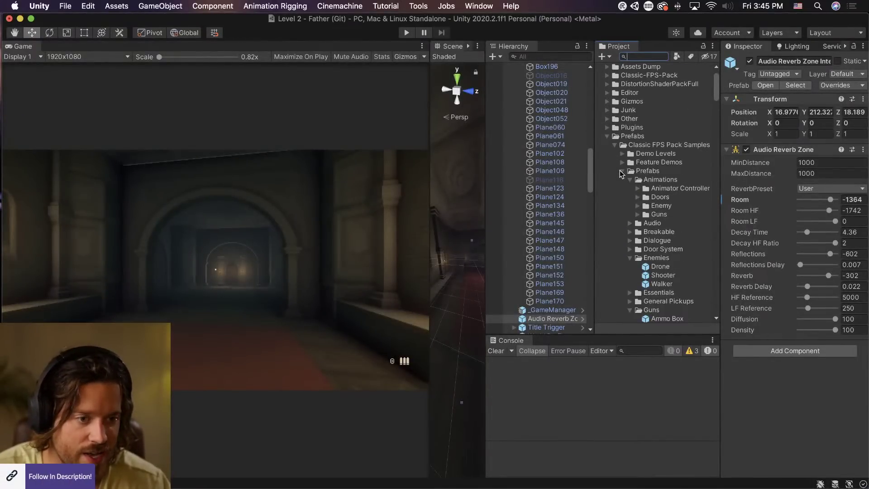
click(622, 172)
click(615, 145)
drag(545, 317, 653, 159)
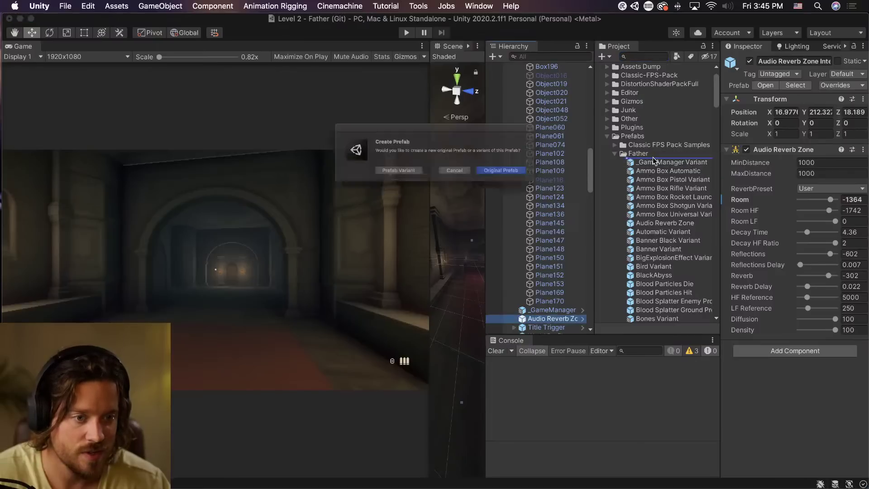
click(395, 177)
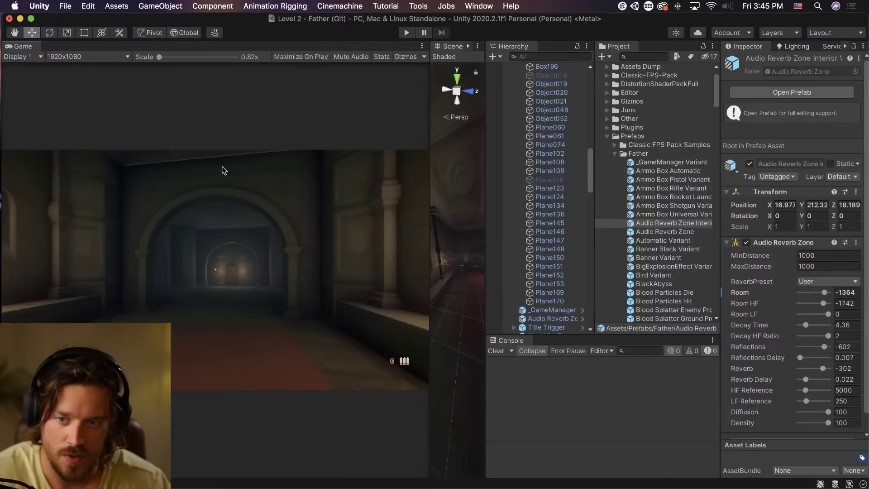
Enlarge the Scene view and examine the foyer's arches, ceiling and hall from several angles.
drag(429, 183, 174, 183)
mouse_move(382, 181)
right_down()
mouse_move(406, 150)
mouse_move(379, 166)
right_up()
middle_drag(380, 166, 406, 97)
right_drag(362, 149, 426, 145)
middle_drag(426, 145, 388, 201)
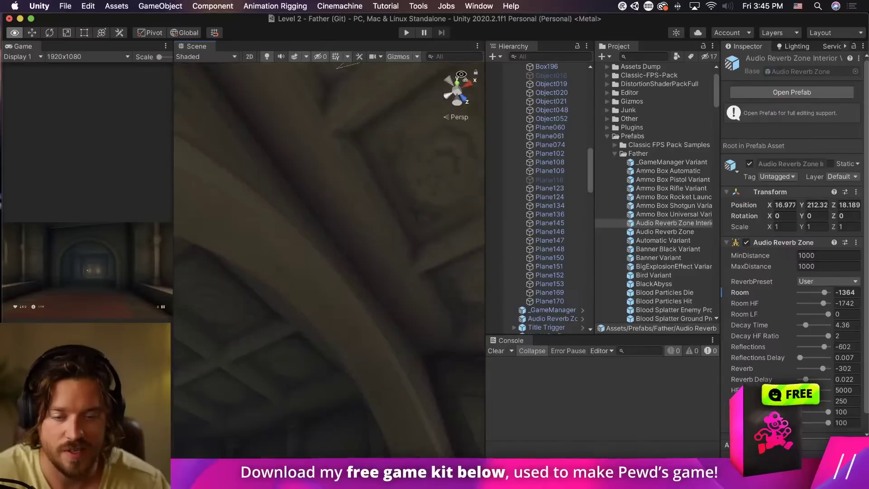
right_drag(388, 202, 413, 274)
scroll(346, 244, up, 2)
click(350, 258)
scroll(383, 291, down, 5)
scroll(383, 291, up, 5)
mouse_move(383, 291)
middle_down()
mouse_move(399, 370)
mouse_move(382, 281)
middle_up()
scroll(343, 298, up, 5)
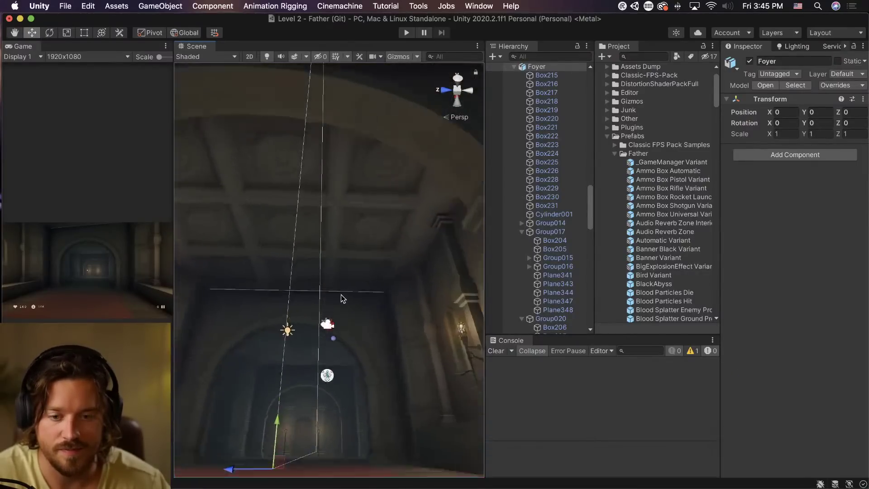
mouse_move(336, 316)
middle_down()
mouse_move(350, 315)
mouse_move(347, 322)
middle_up()
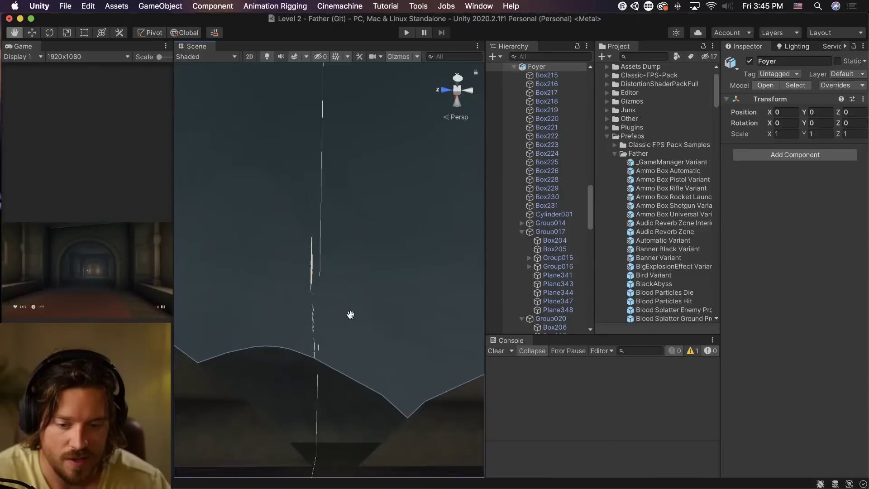
mouse_move(332, 379)
middle_down()
mouse_move(389, 243)
mouse_move(333, 315)
mouse_move(378, 255)
middle_up()
right_drag(375, 252, 360, 313)
drag(172, 115, 414, 128)
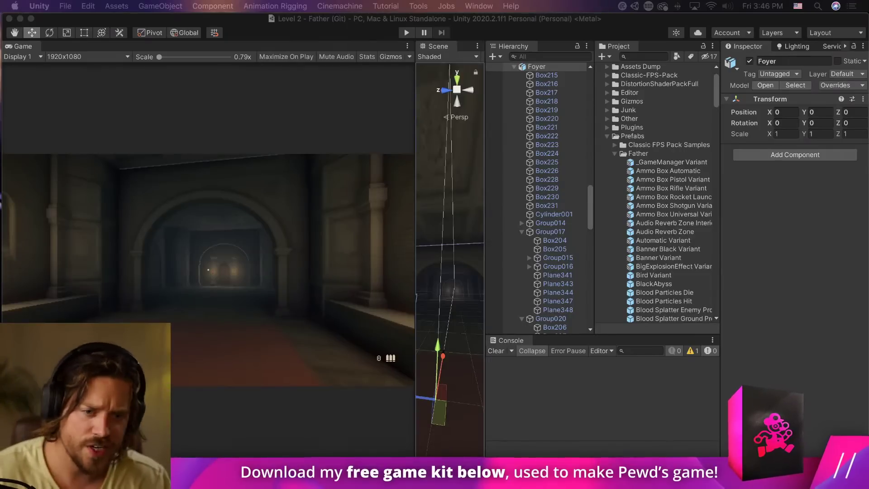
Widen the Scene view and dock it as a tab alongside the Game view.
scroll(553, 247, down, 1)
drag(416, 210, 164, 215)
middle_drag(177, 215, 268, 238)
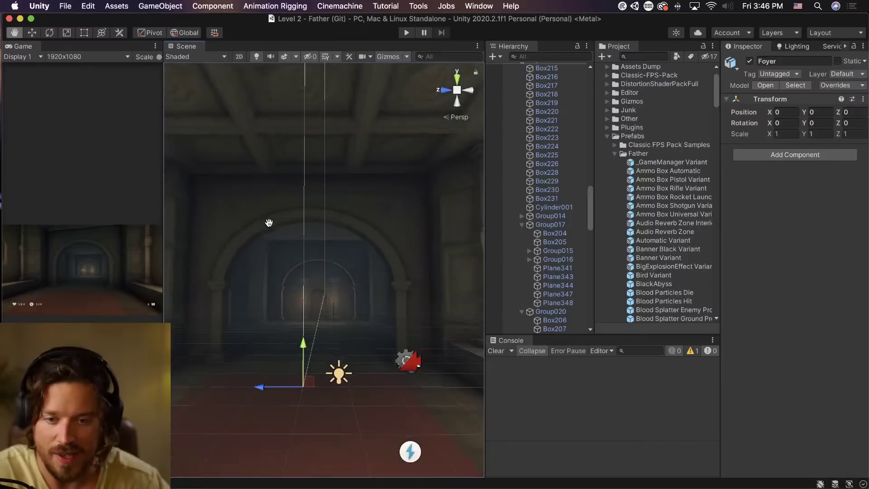
scroll(267, 237, up, 3)
drag(187, 47, 129, 49)
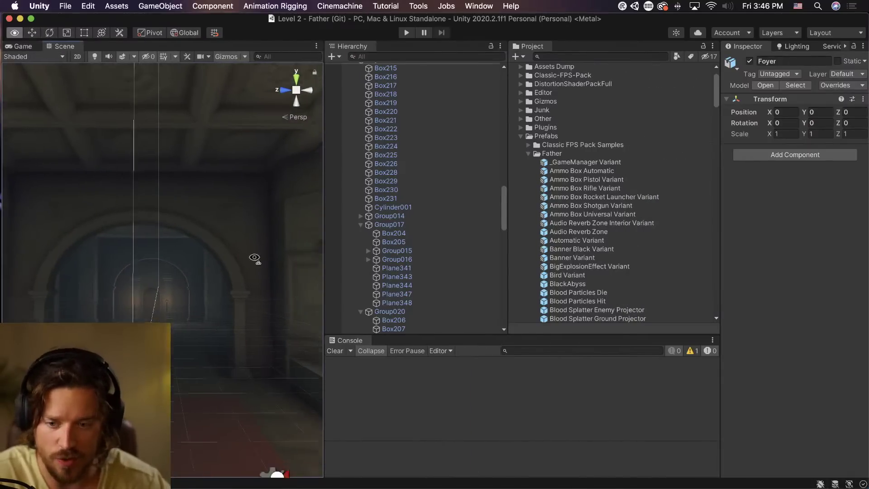
Examine the foyer's side wall with the torch-bearing pillar and arched window in the Scene view.
alt+drag(246, 247, 310, 293)
click(169, 279)
alt+drag(169, 279, 226, 233)
click(227, 233)
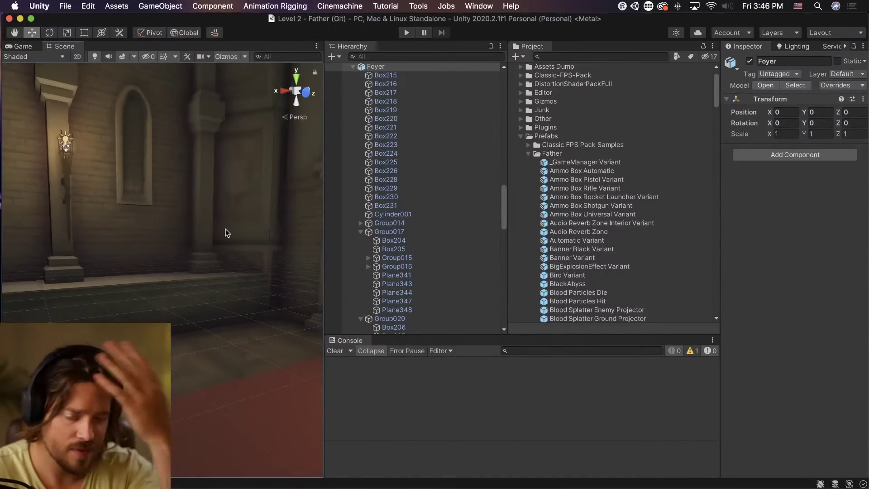
click(224, 227)
click(170, 289)
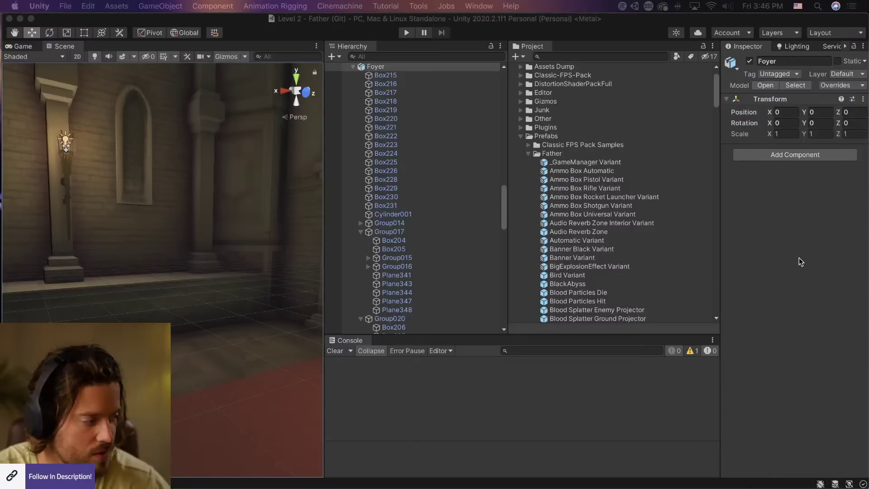
Collapse the Father, Scripts, Sounds and Prefabs folders in the project assets.
click(559, 155)
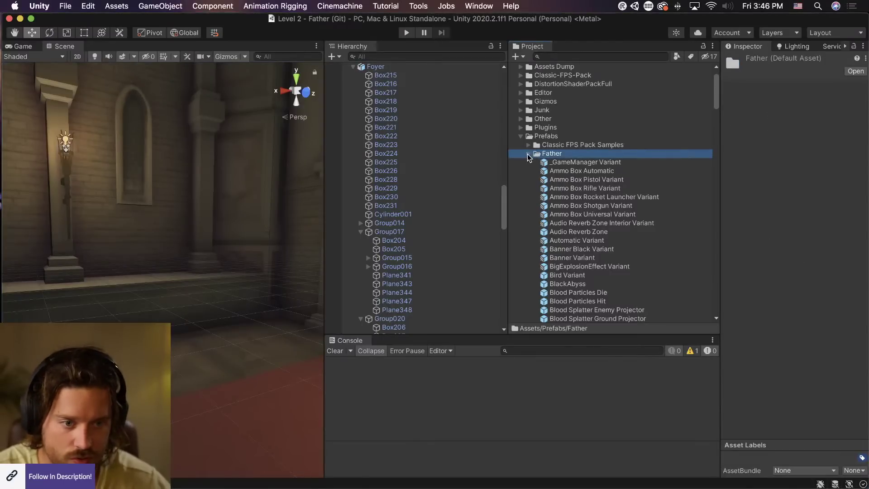
click(529, 155)
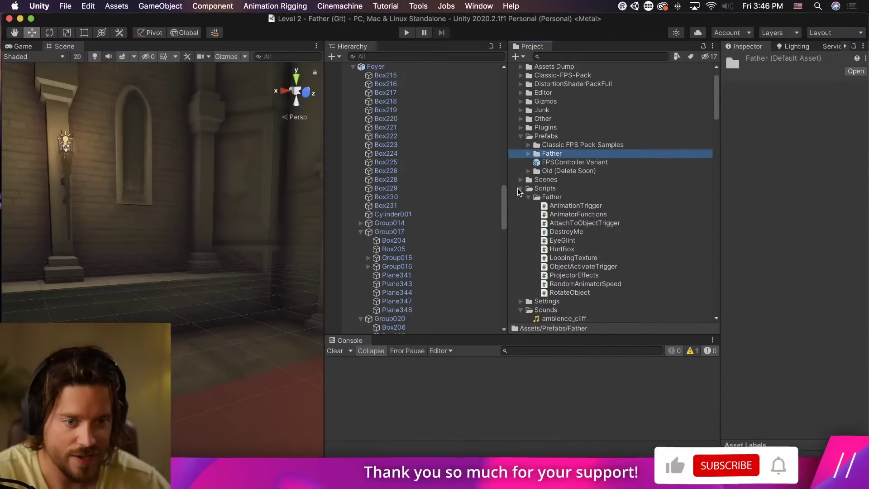
click(520, 188)
click(520, 206)
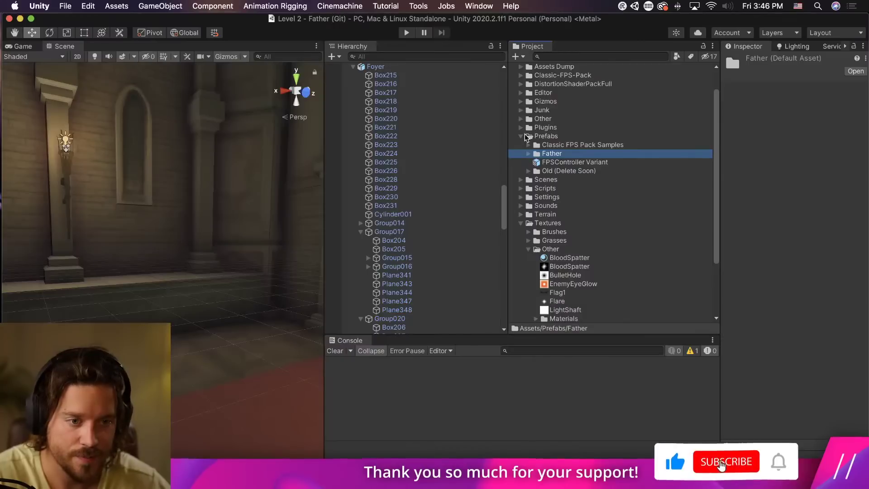
click(521, 137)
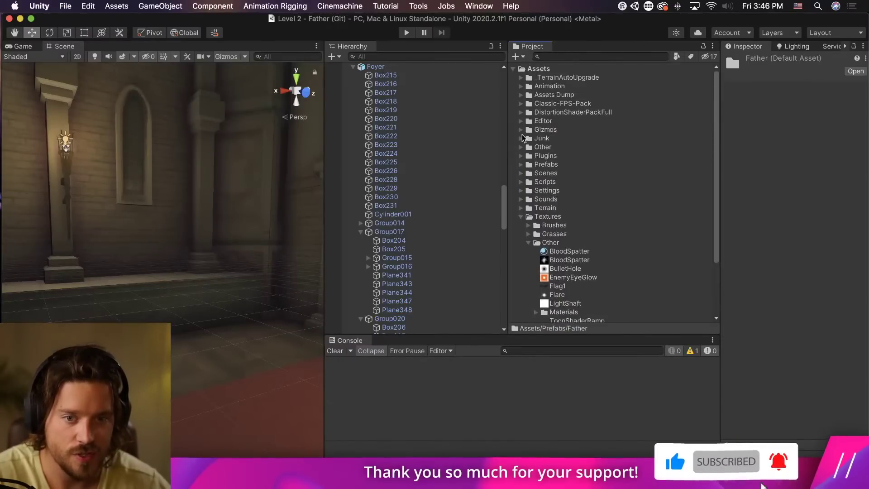
Select the foyer pillar Box219, locate its mesh and material assets, and open the Floors And Pillars material's settings.
click(386, 110)
click(817, 153)
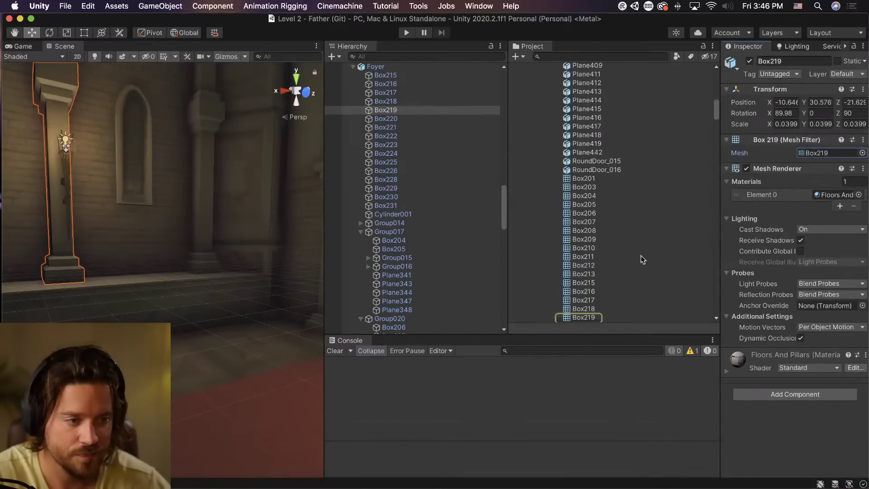
click(837, 194)
click(596, 139)
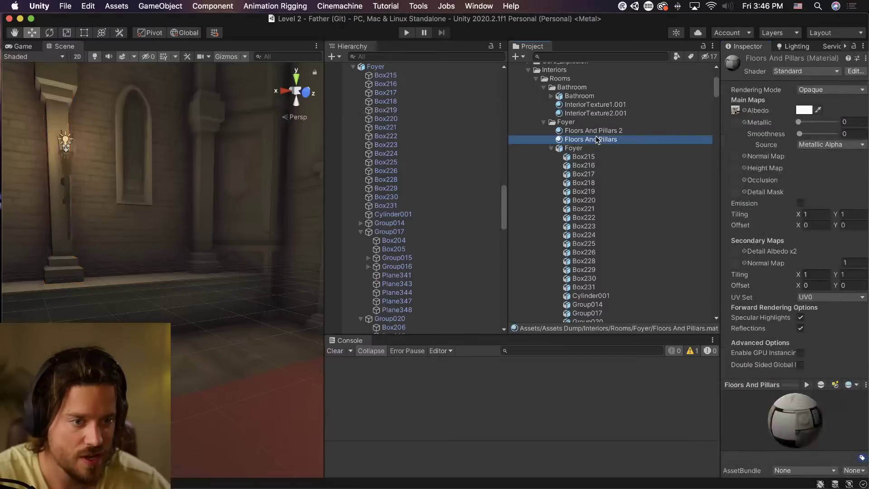
Locate the albedo texture used by the Floors And Pillars material and open the Room02_TexPanel texture's settings.
click(735, 110)
scroll(539, 247, down, 2)
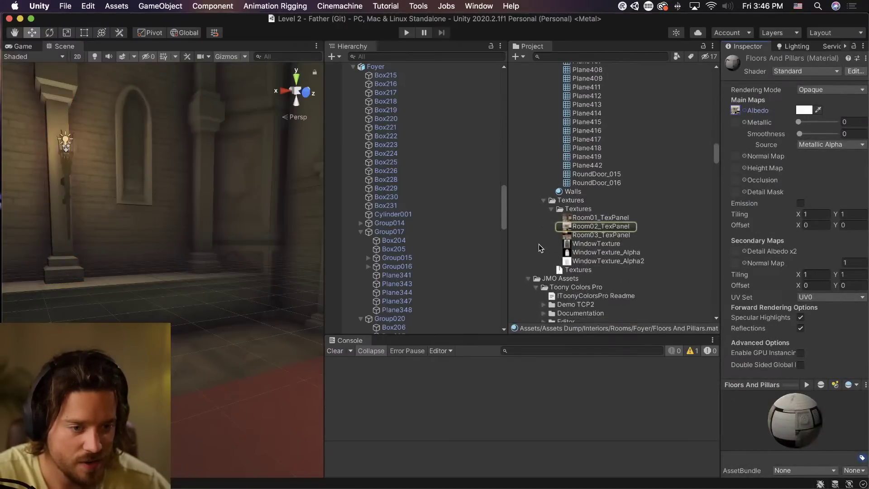
click(596, 227)
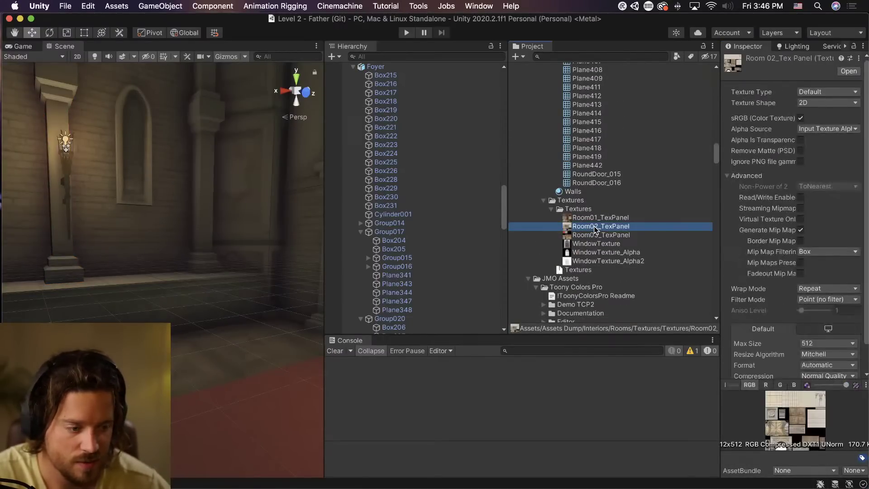
Open the Room01_TexPanel texture in Photoshop.
key(Up)
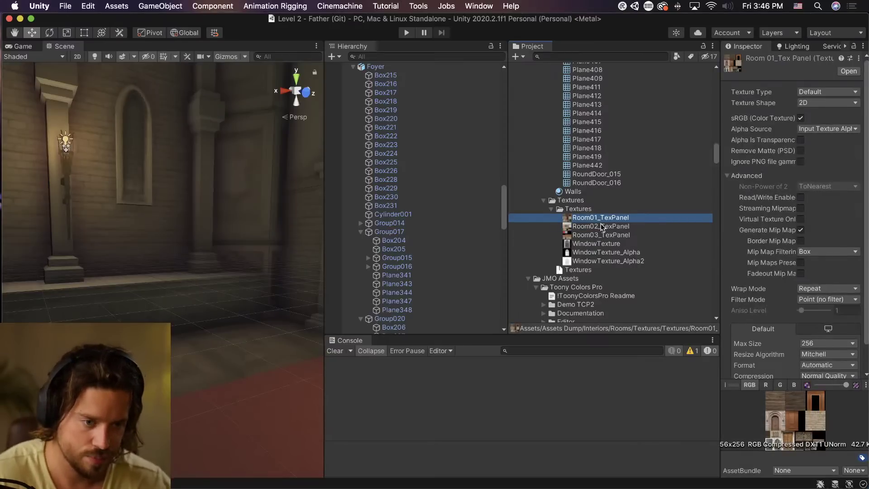
double_click(599, 219)
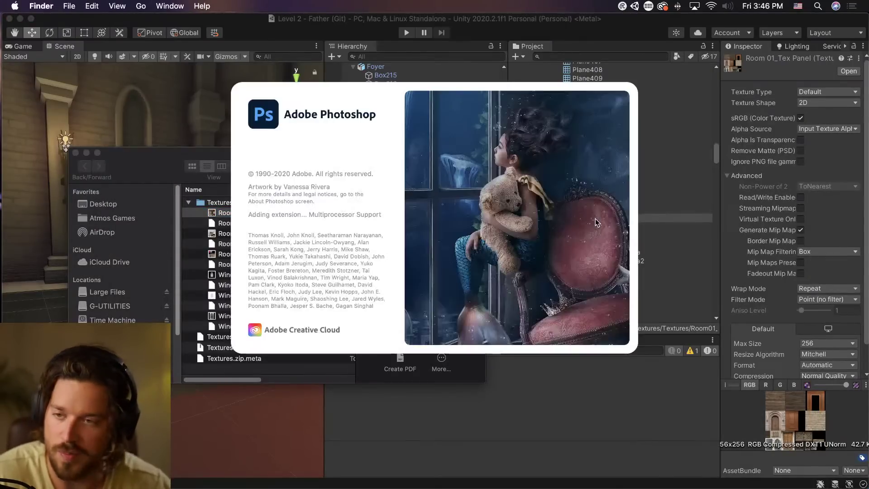
key(super+Tab)
key(super+Tab)
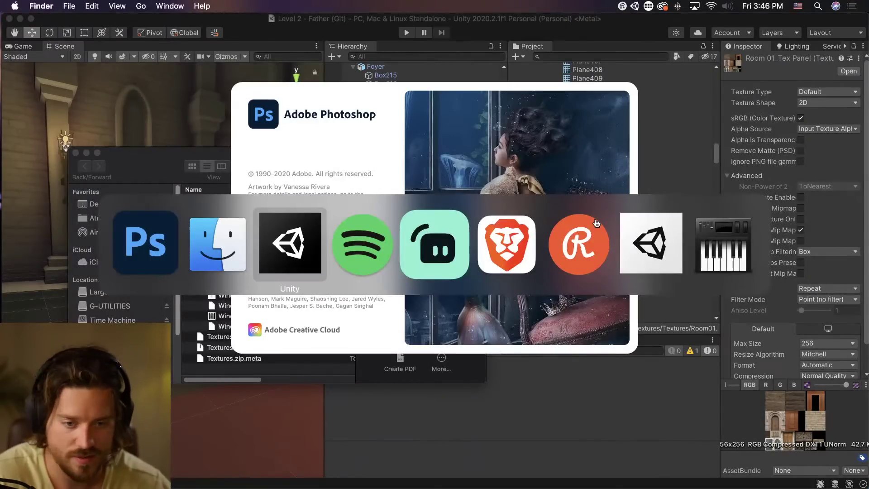
key(super+Tab)
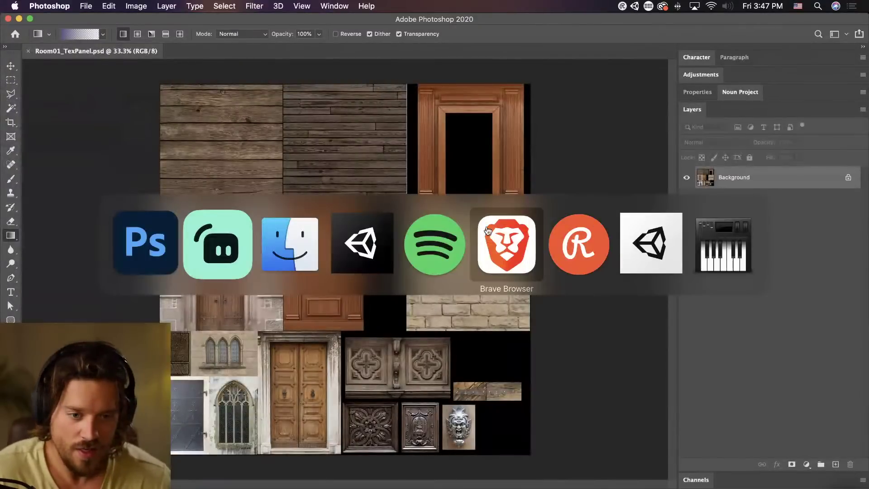
click(488, 231)
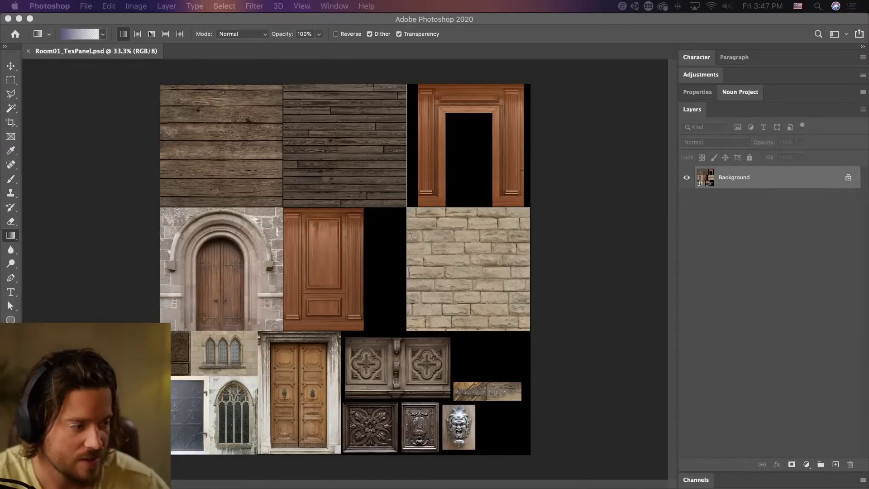
Unlock the Background layer so it becomes an editable layer, and activate the Move tool.
click(831, 179)
click(848, 177)
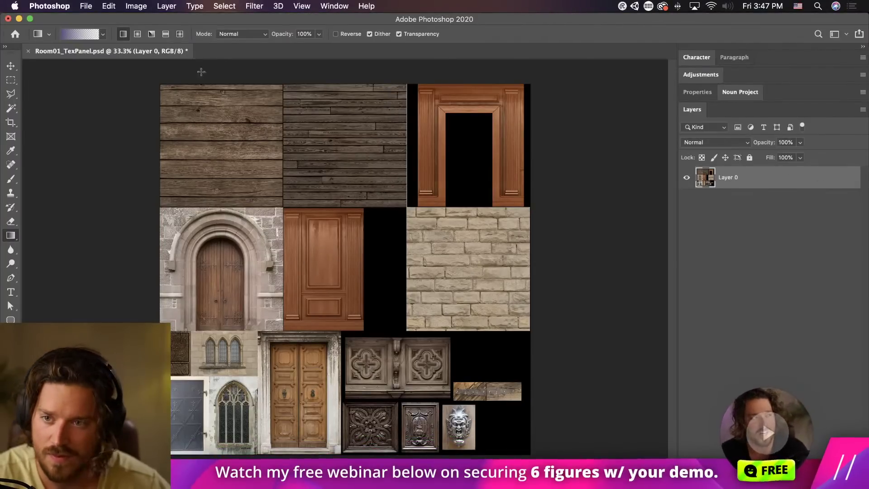
key(v)
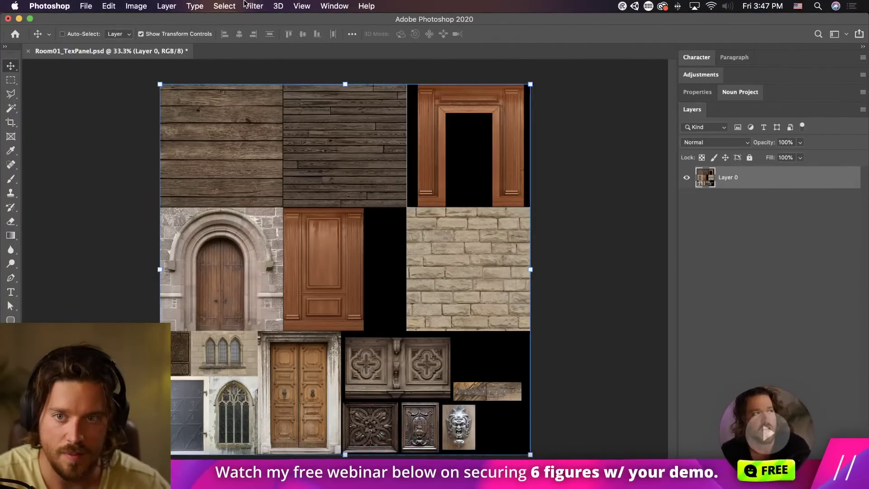
Generate a normal map from the whole texture sheet without inverting the height.
click(262, 4)
mouse_move(281, 125)
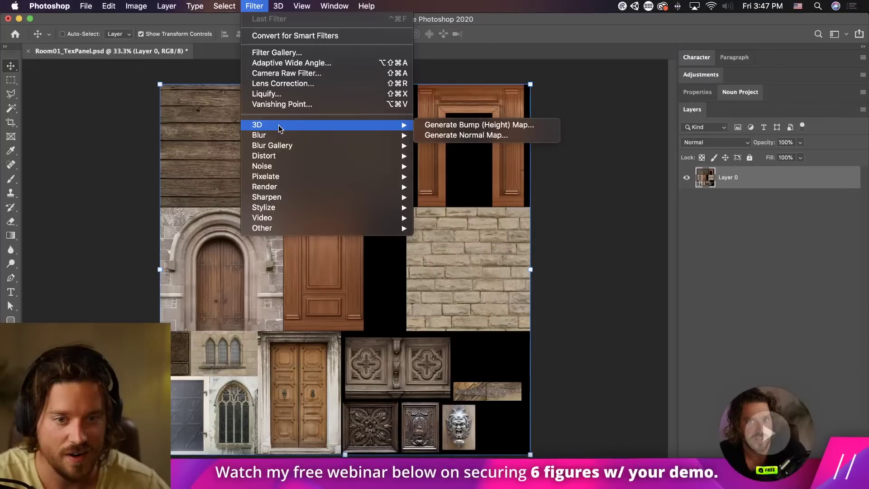
click(466, 135)
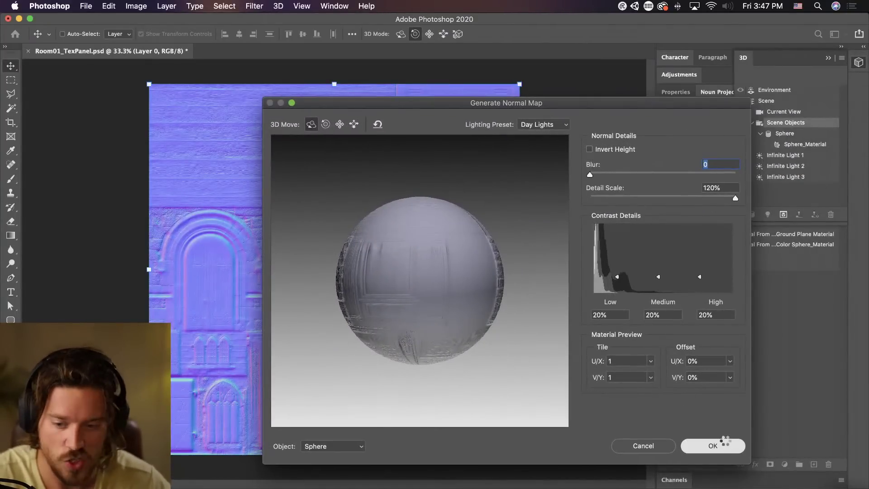
click(724, 444)
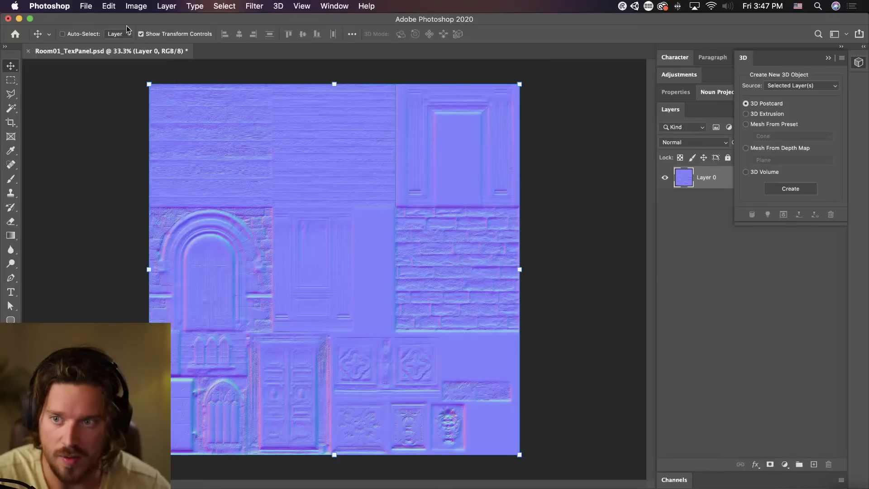
click(108, 6)
mouse_move(86, 5)
click(121, 130)
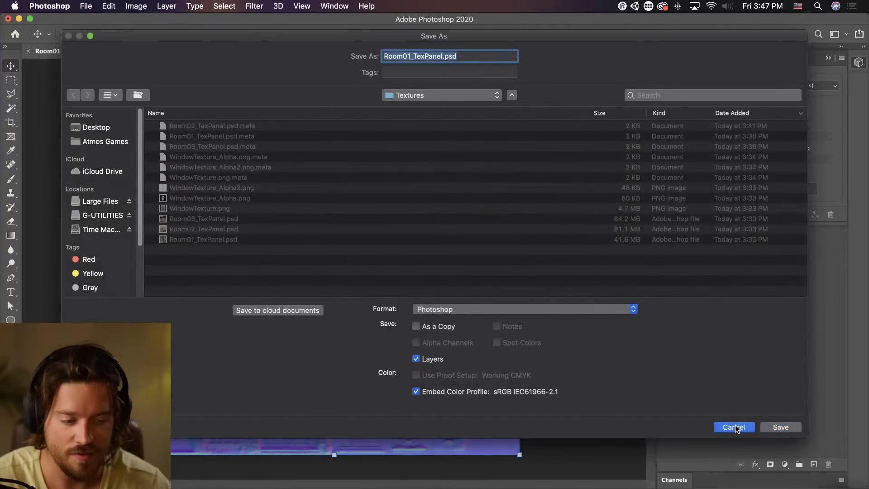
click(734, 427)
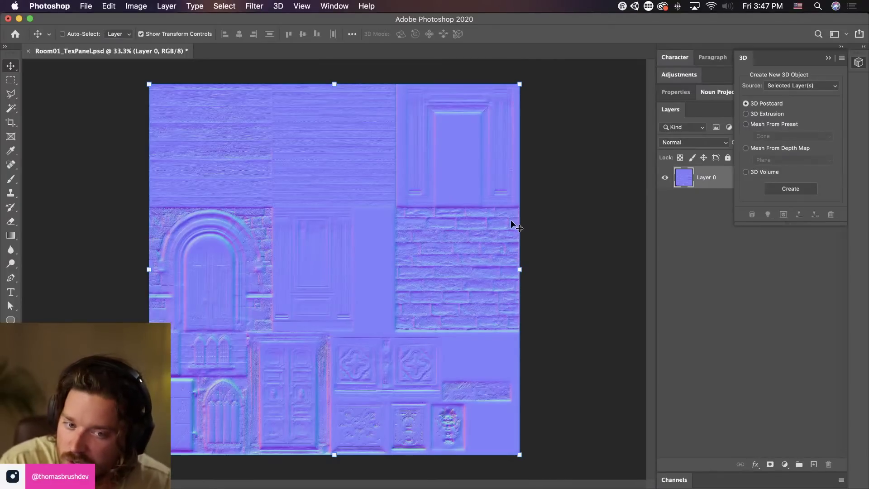
Collapse the 3D settings and undo the normal map generation.
click(829, 58)
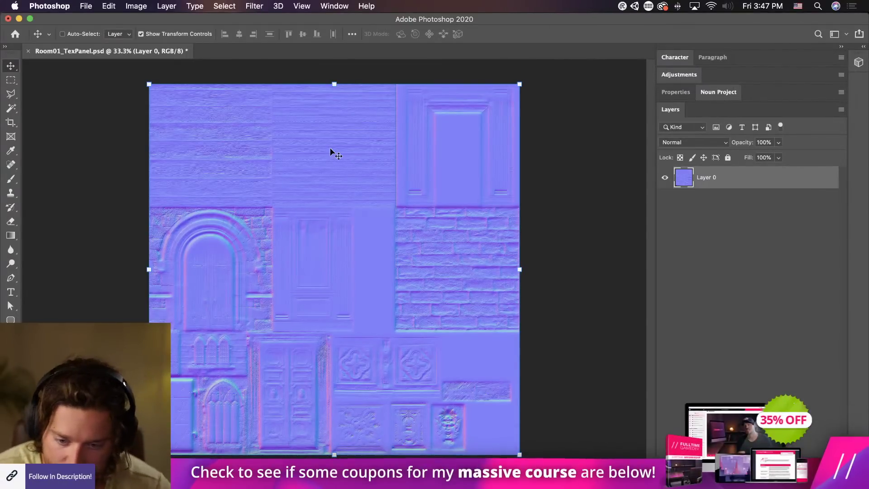
key(super+z)
Select the brick wall and the stone-framed double door with rectangular marquees and copy them onto a new layer.
click(11, 80)
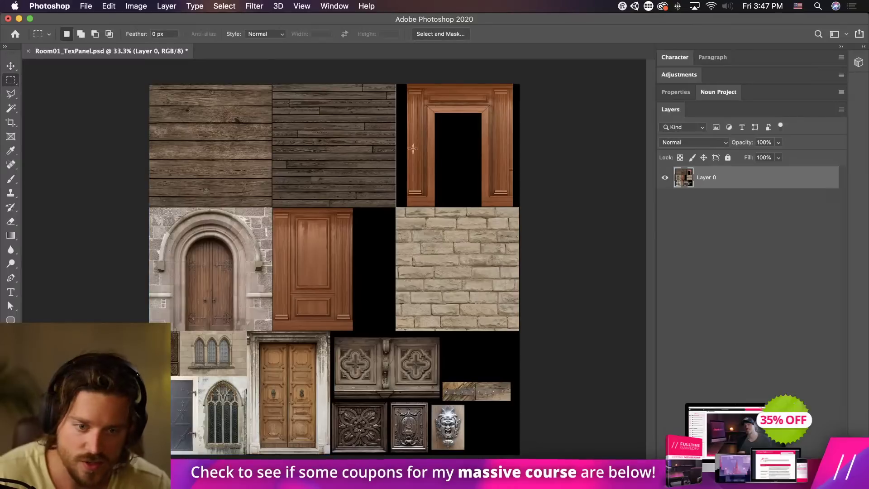
drag(520, 207, 396, 330)
shift+drag(247, 332, 330, 454)
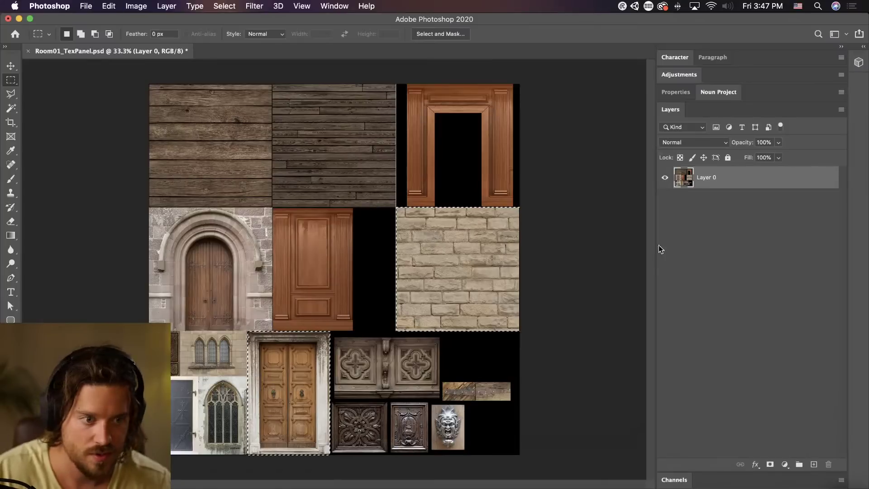
key(super+c)
key(super+v)
key(v)
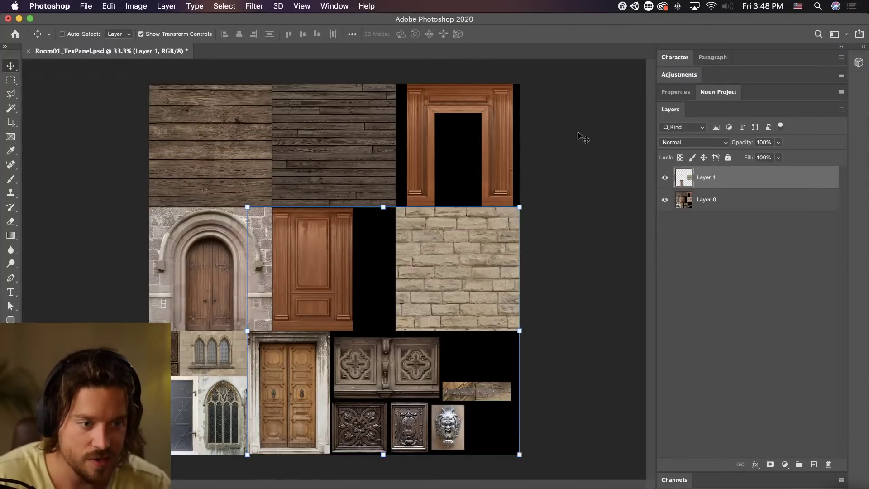
Generate a normal map from the copied brick and door layer with Invert Height enabled.
click(254, 6)
mouse_move(292, 126)
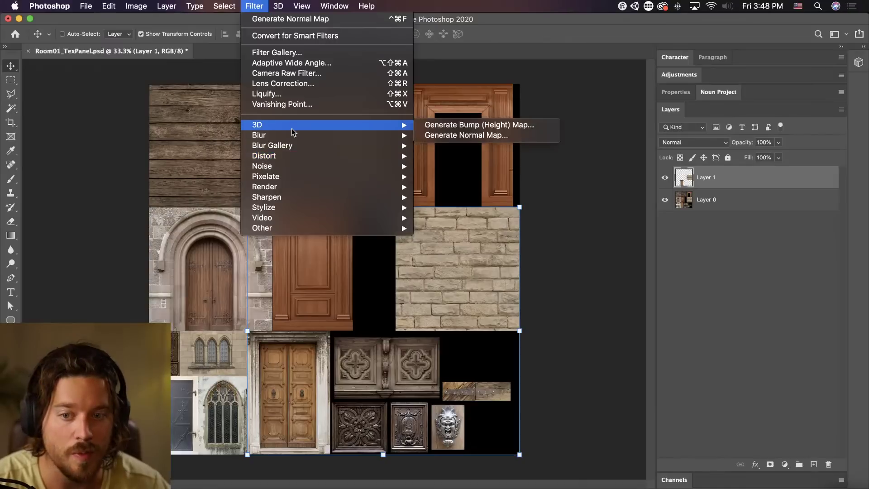
click(442, 136)
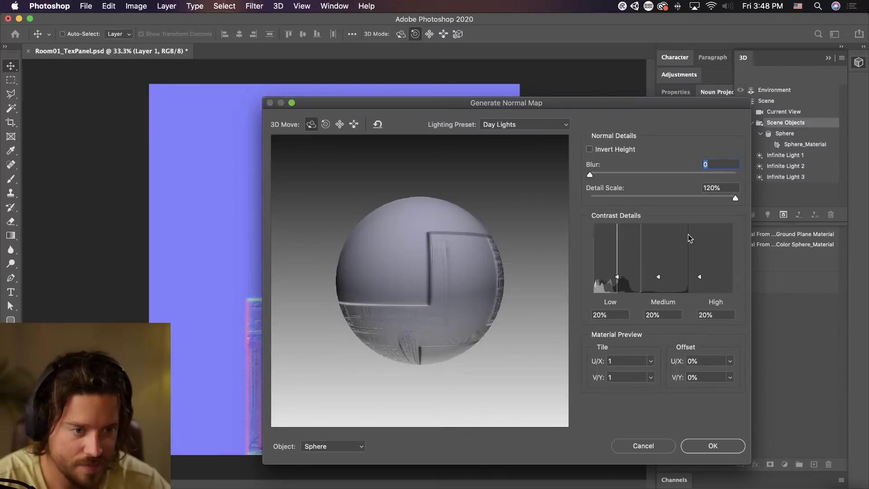
click(589, 149)
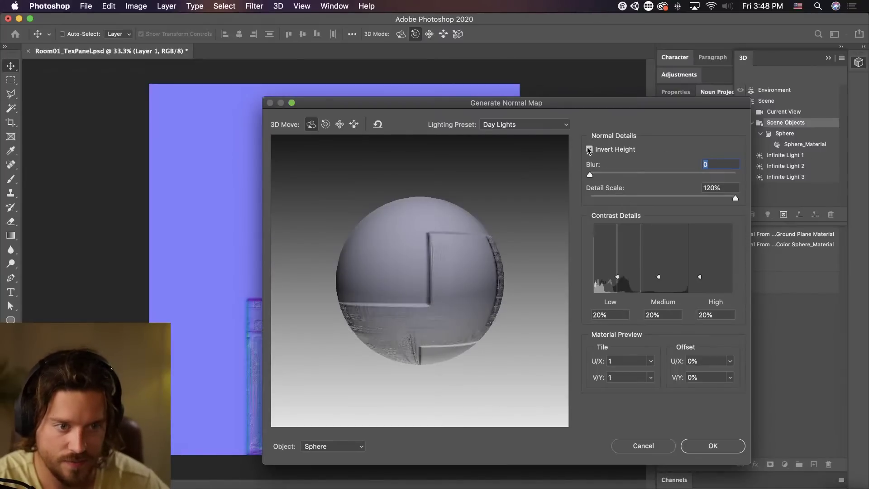
click(713, 445)
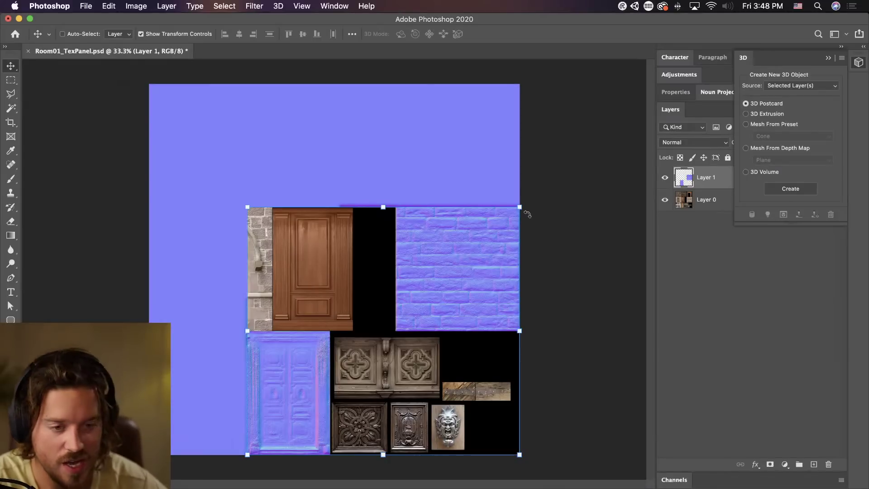
click(828, 59)
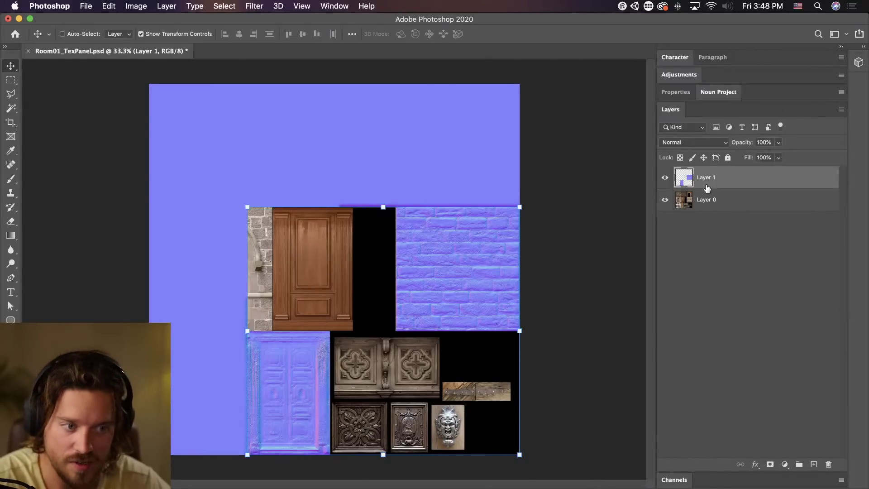
Select Layer 0, try shifting it upward on the canvas, and undo the move.
click(707, 205)
click(704, 178)
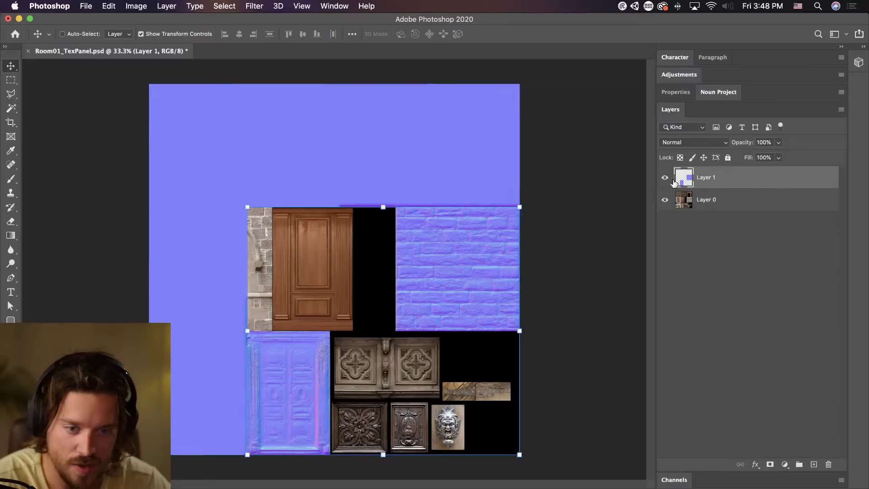
click(728, 202)
drag(471, 285, 473, 205)
key(super+z)
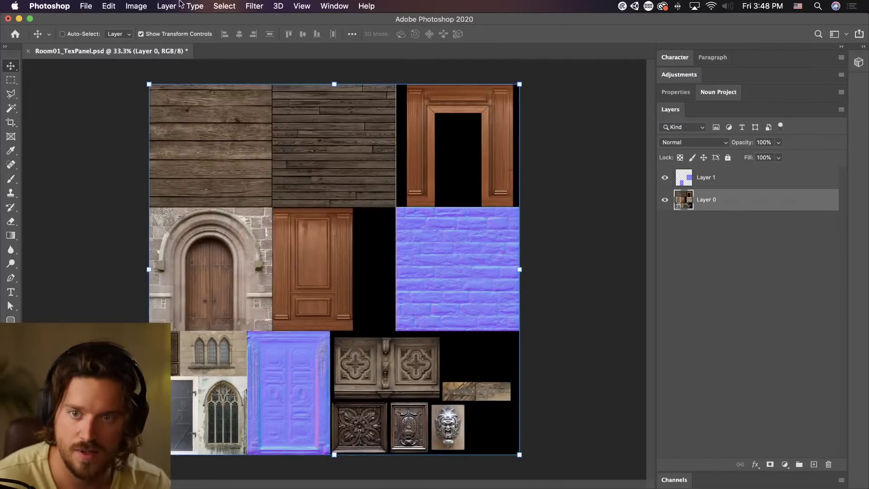
Generate a normal map from Layer 0 with Invert Height on, then collapse the 3D settings.
click(254, 6)
mouse_move(283, 128)
click(466, 135)
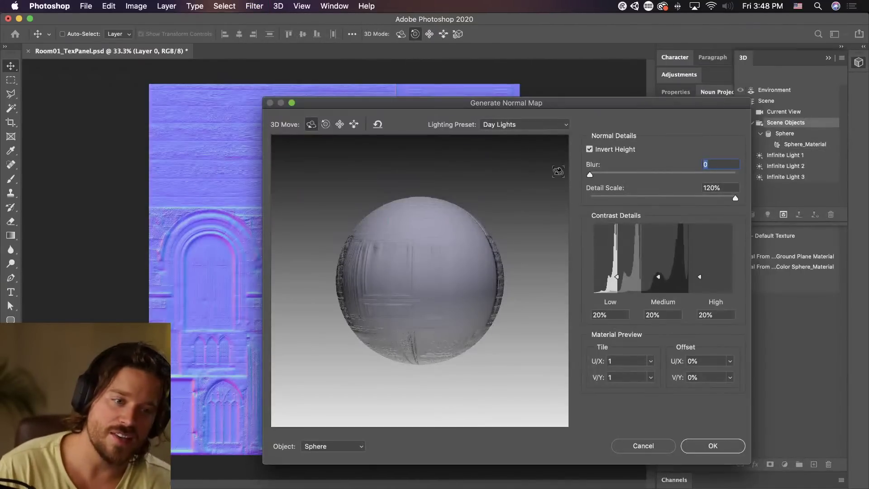
click(589, 149)
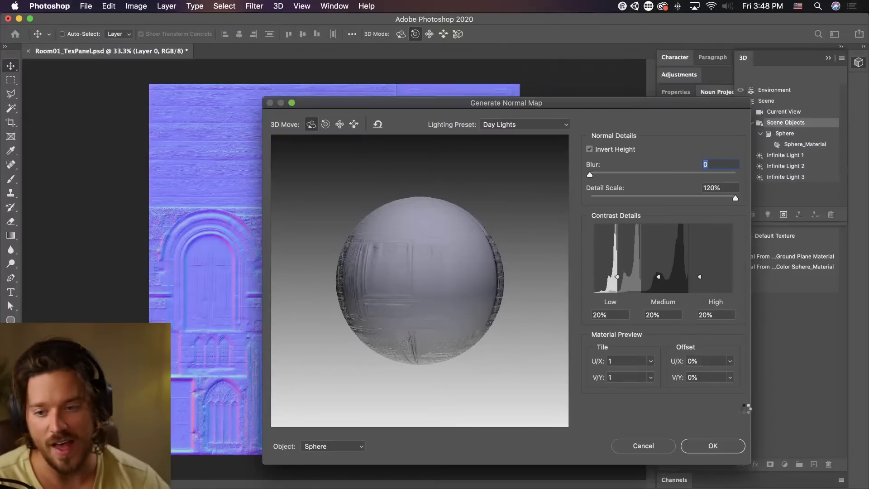
drag(399, 102, 280, 99)
click(664, 167)
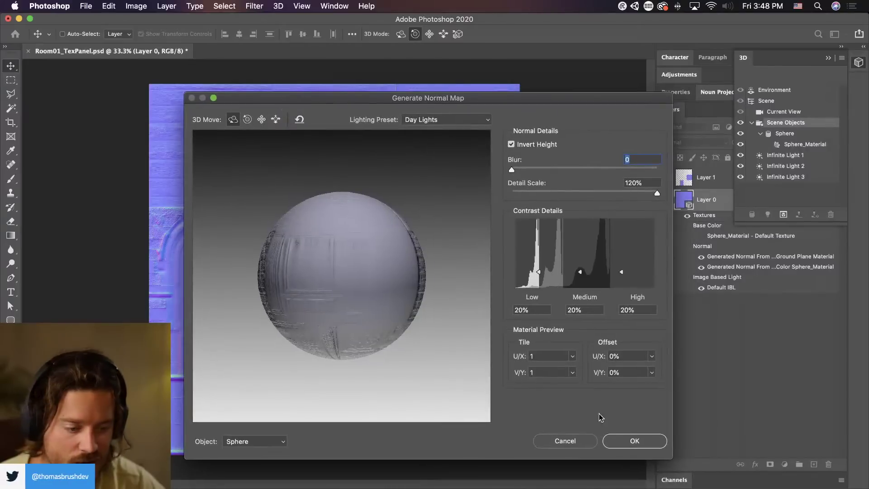
click(631, 441)
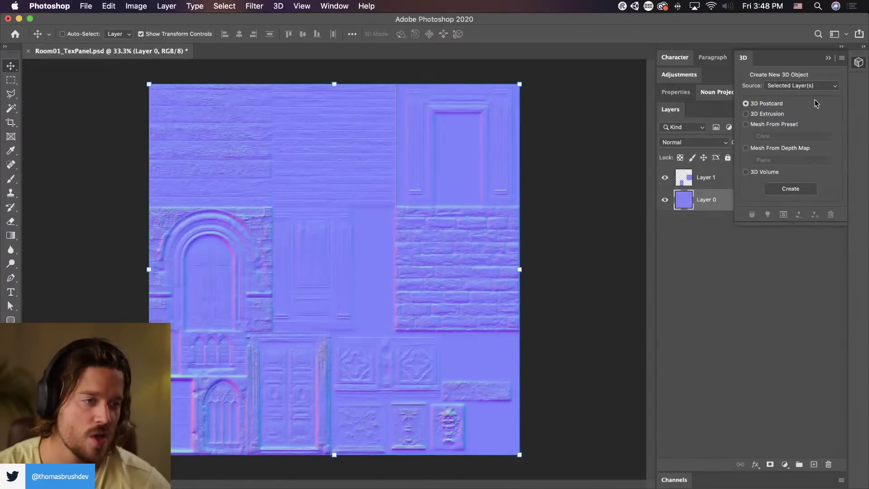
click(829, 57)
Select both normal-mapped layers and merge them into one.
shift+click(743, 177)
right_click(741, 189)
click(797, 181)
right_click(741, 175)
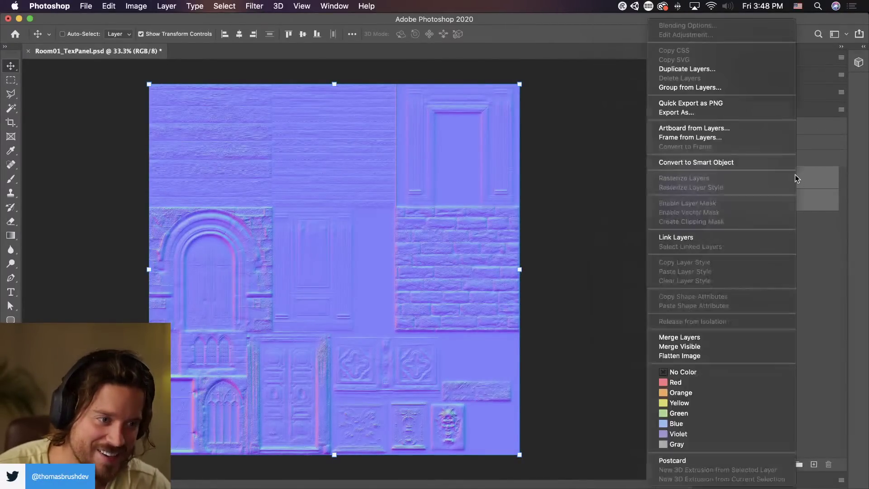
click(733, 337)
Save the normal map in the Textures folder as Room01_TexPanel_Normal.psd.
click(86, 6)
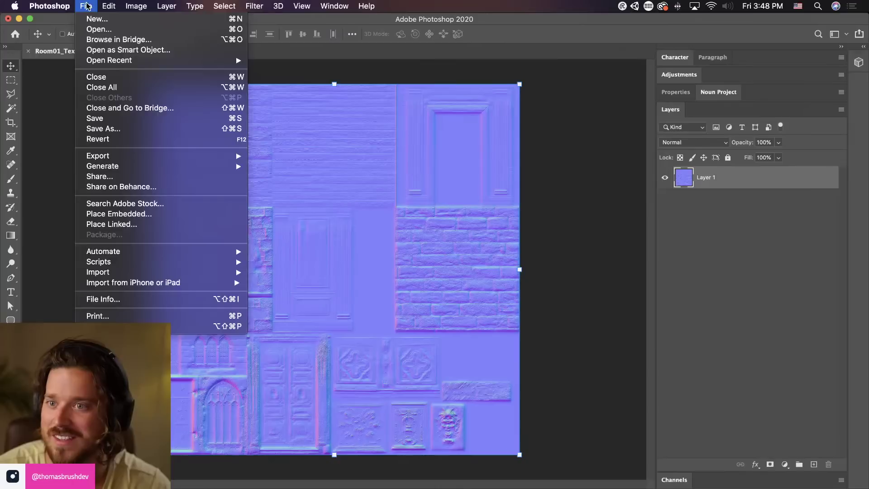
click(132, 129)
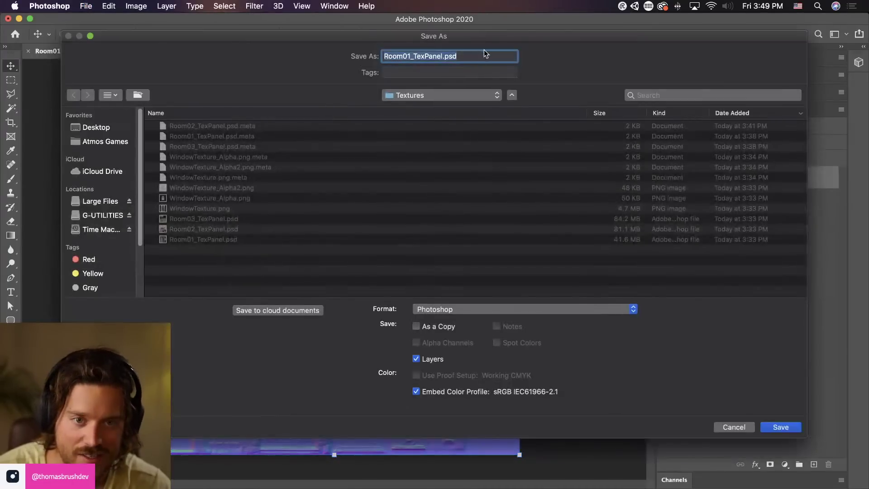
click(445, 56)
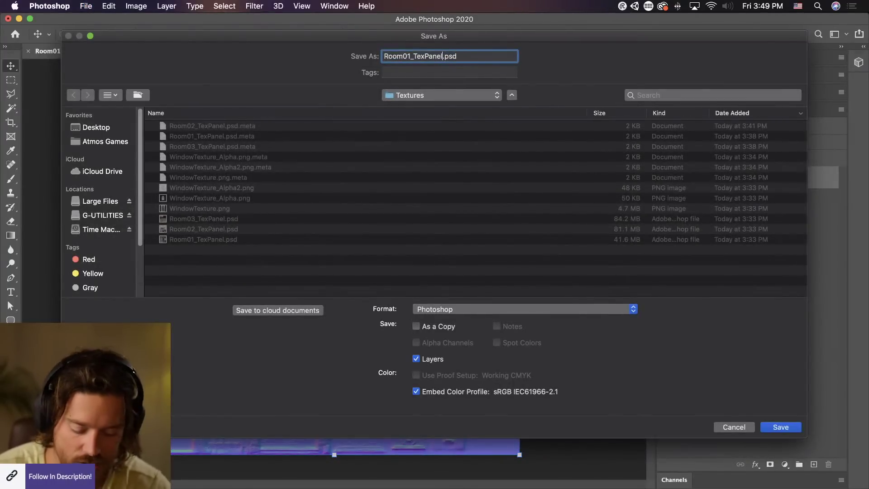
text(_Normal)
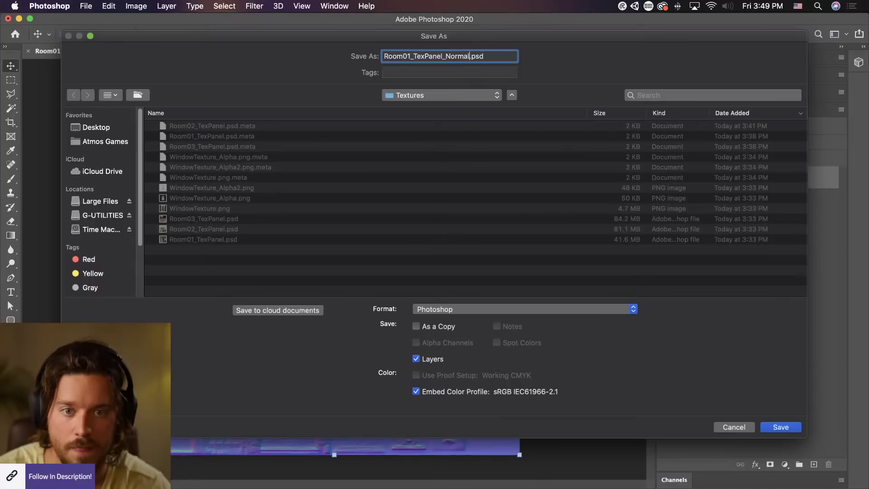
key(Return)
key(super+Tab)
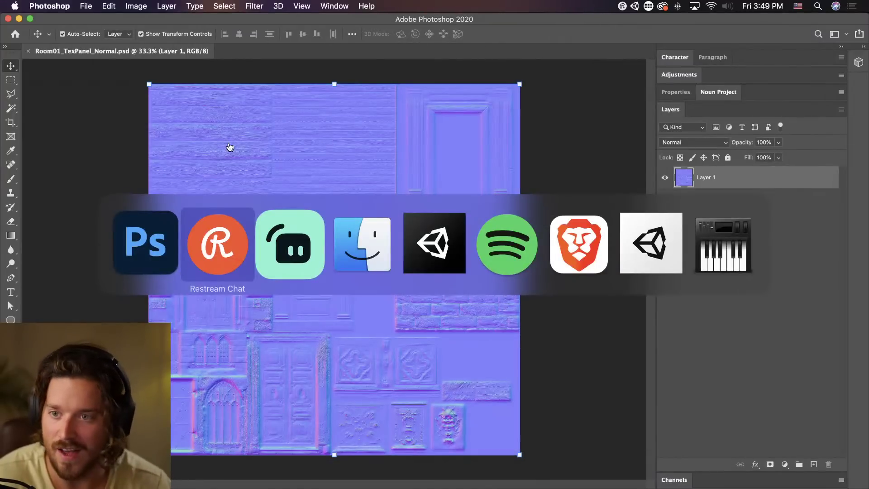
Switch to Unity, open the Room02_TexPanel texture in Photoshop, and generate a normal map from it with the last-used filter settings.
key(super+Tab)
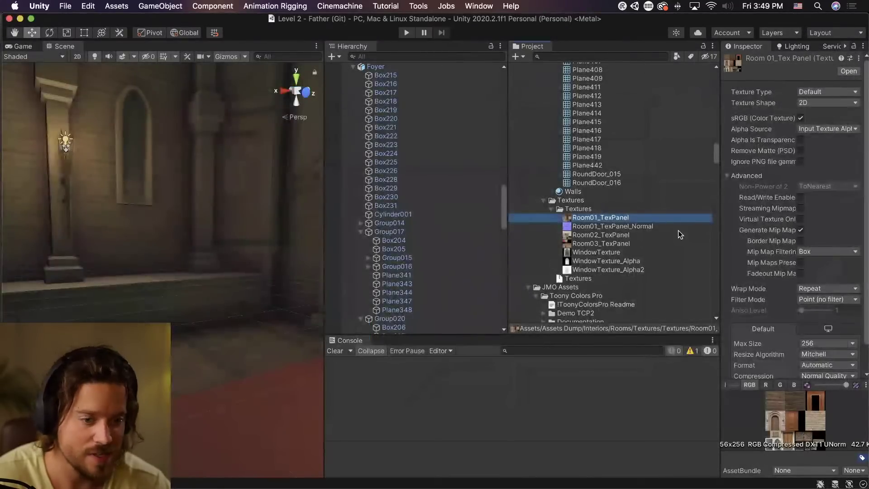
double_click(627, 238)
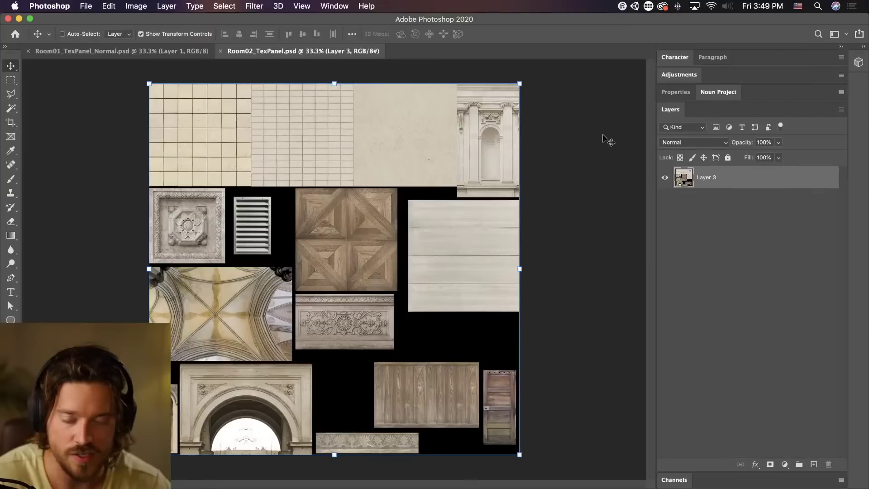
click(267, 6)
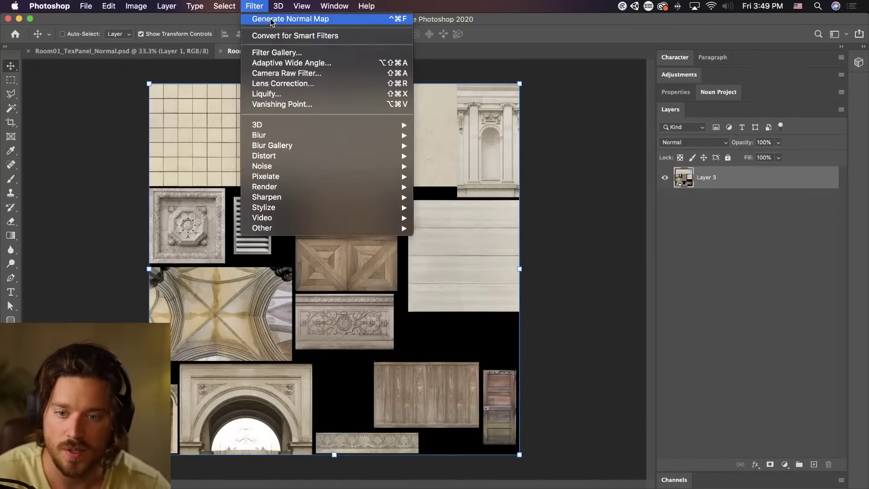
click(272, 17)
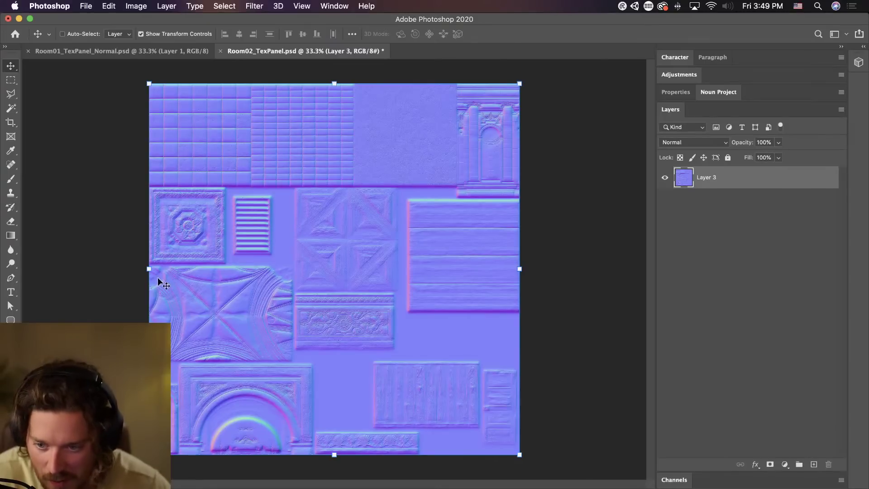
Save the normal map as a separate file named Room02_TexPanel_Normal.psd in the Textures folder.
click(86, 6)
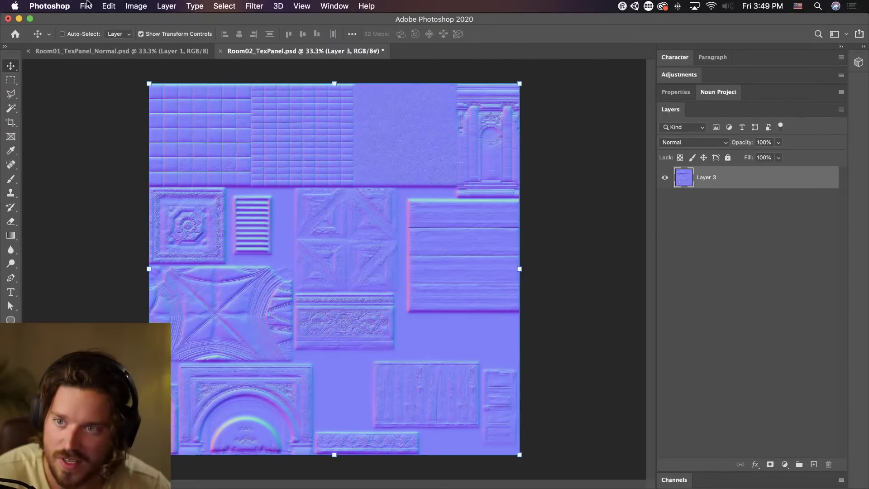
click(118, 130)
click(443, 56)
text(_Normal)
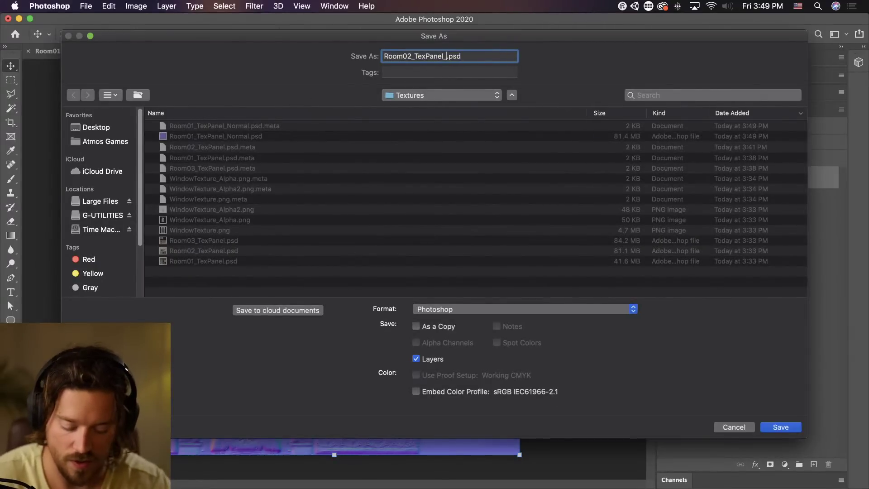
key(Return)
Return to Unity and open the Room03_TexPanel texture in Photoshop.
key(super+Tab)
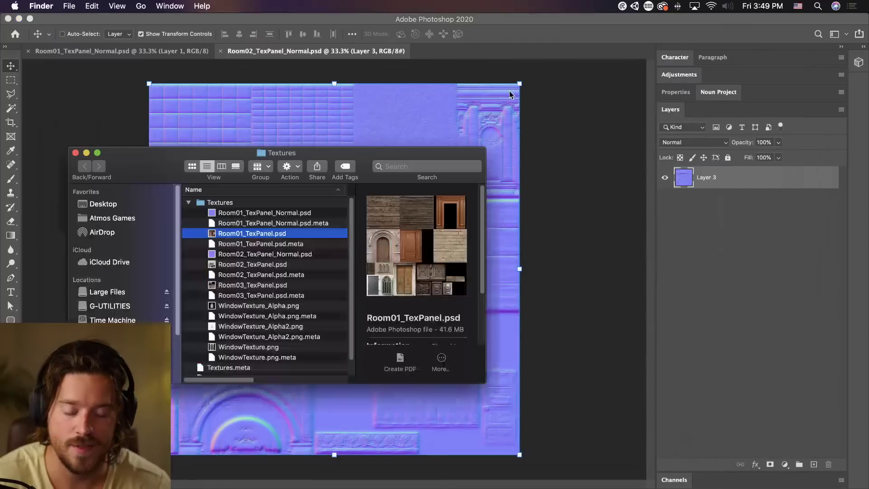
key(super+Tab)
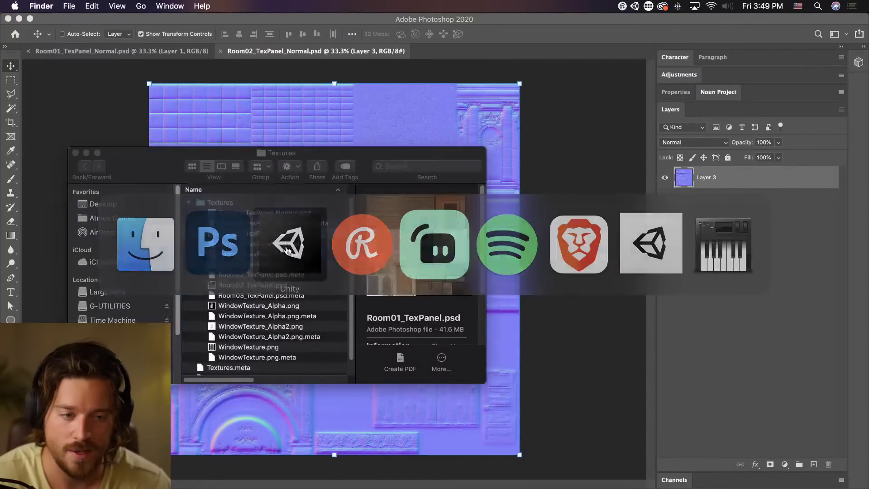
click(274, 251)
double_click(602, 252)
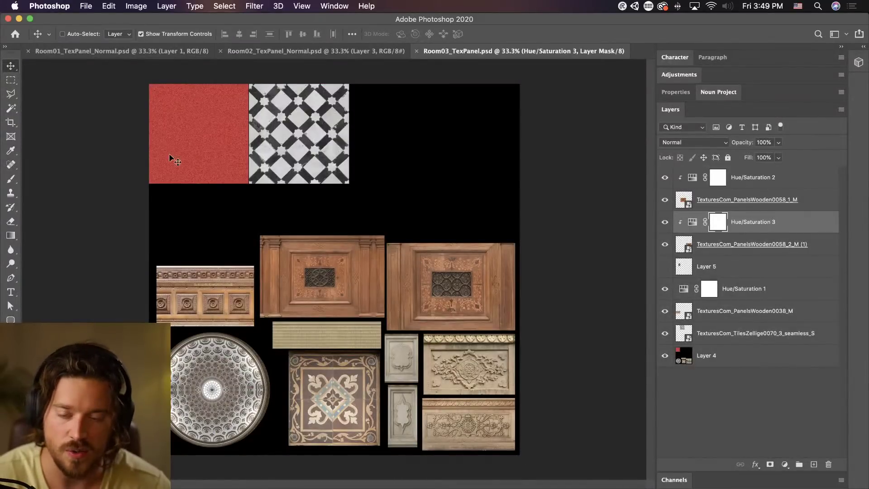
Select all layers from Hue/Saturation 2 down to Layer 4 and merge them into one.
click(774, 180)
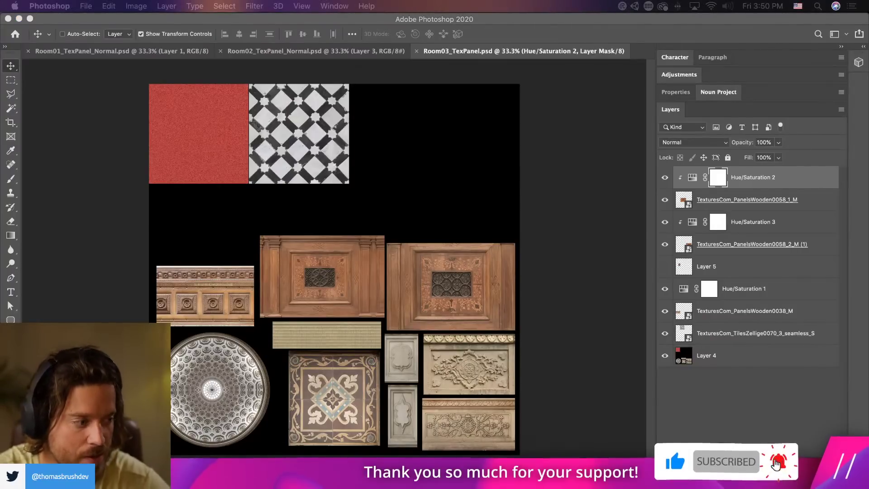
click(779, 172)
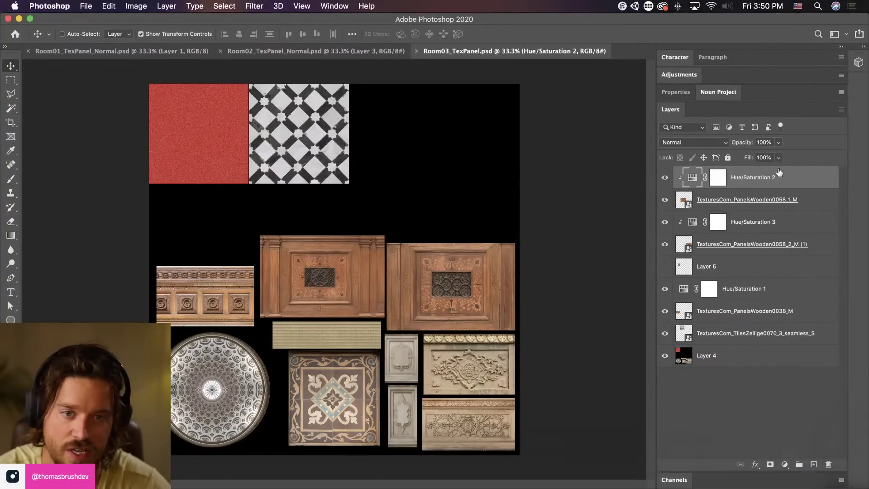
shift+click(743, 355)
right_click(743, 355)
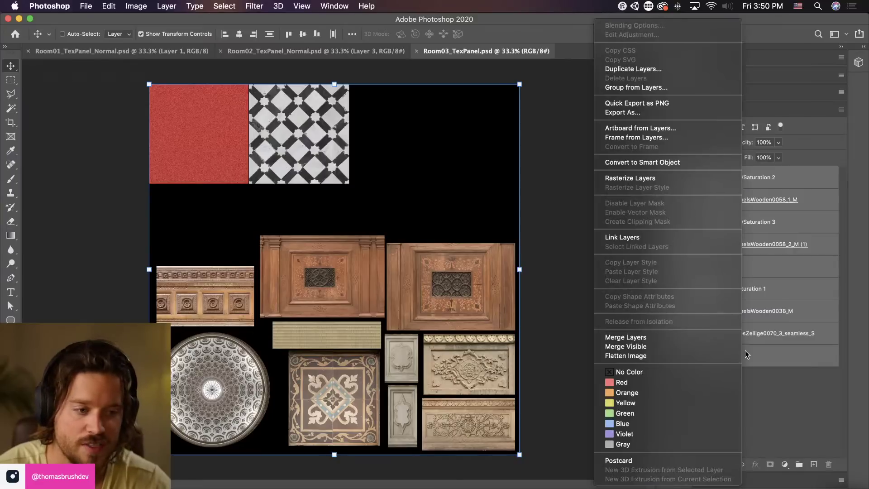
click(662, 341)
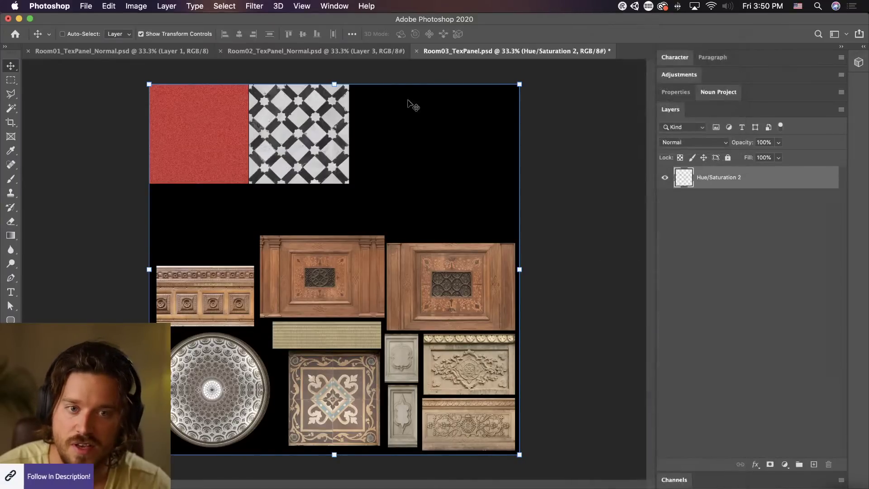
Generate a normal map from the merged layer and save it in the Textures folder as Room03_TexPanel_Normal.psd.
click(225, 6)
click(250, 19)
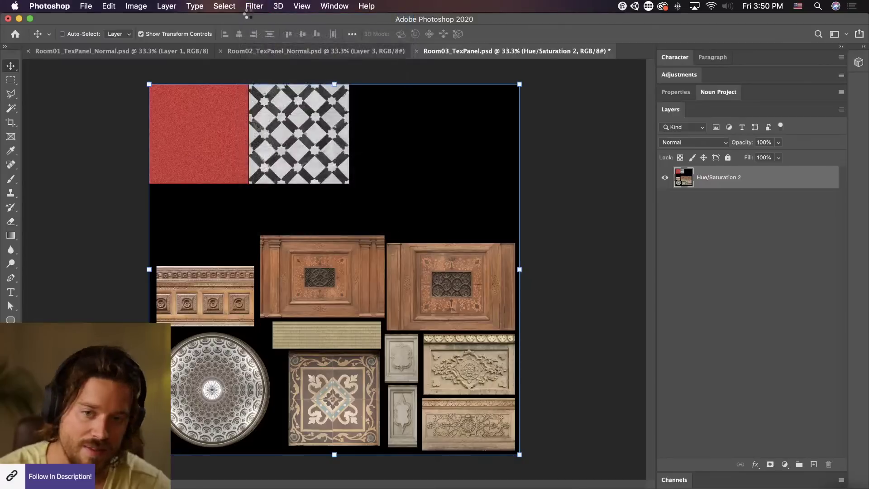
click(86, 6)
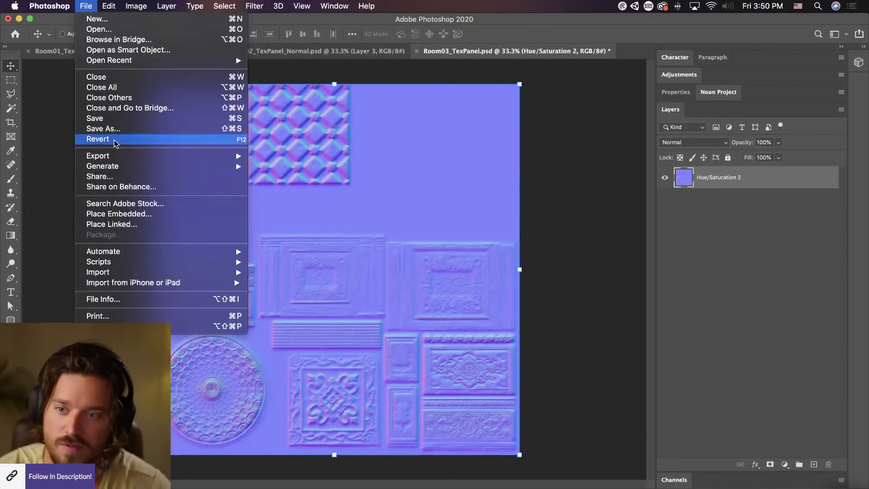
click(116, 125)
click(428, 56)
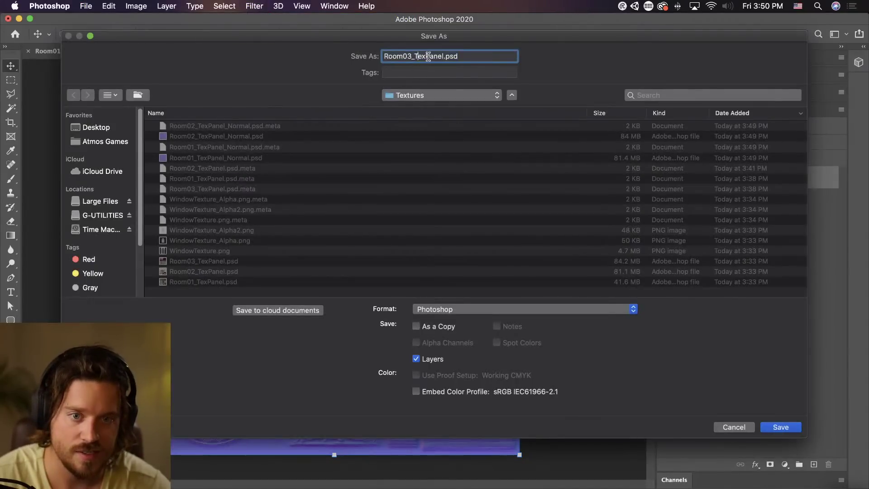
text(_Normal)
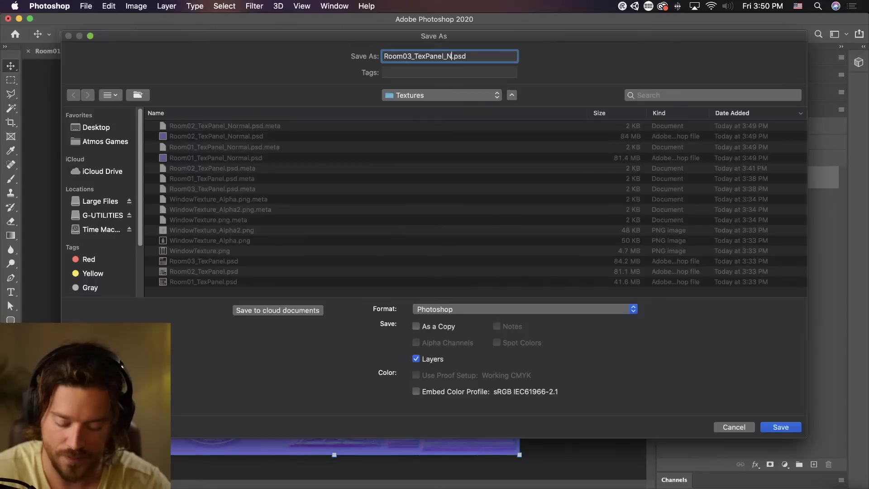
key(Return)
Switch to Unity and collapse the Foyer model's mesh list among the Interiors assets.
key(super+Tab)
key(super+Tab)
key(super+Tab)
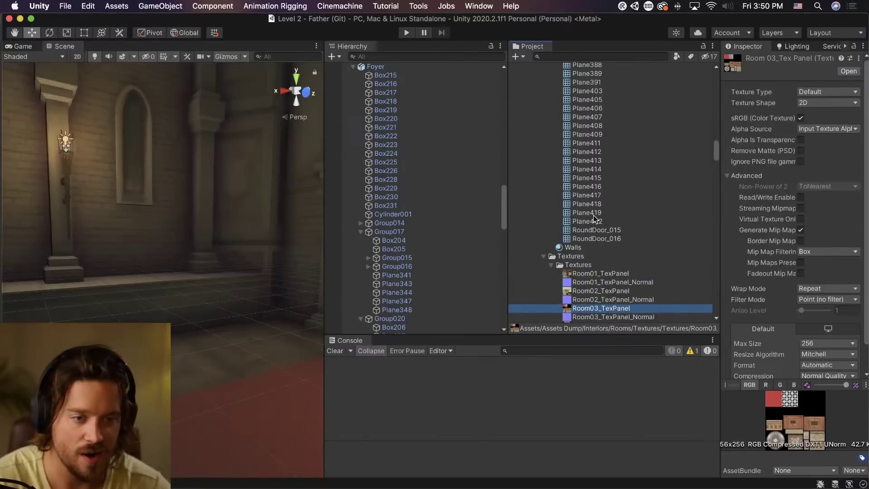
scroll(594, 225, up, 10)
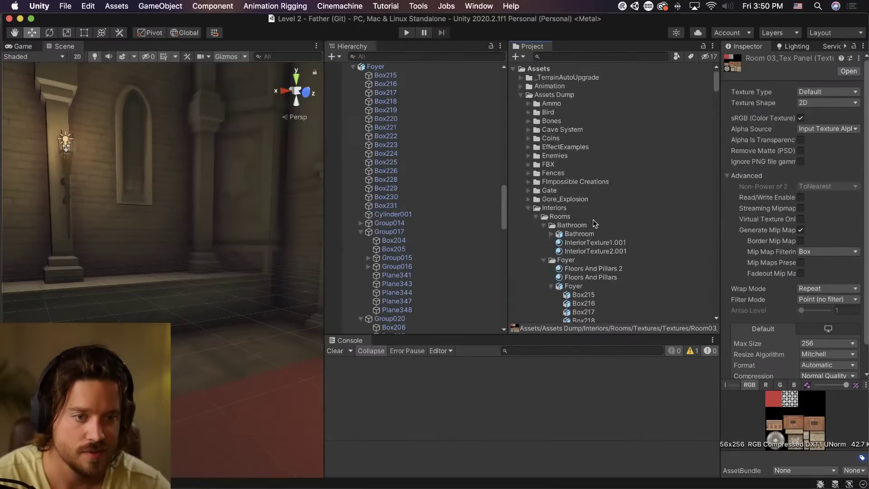
click(551, 286)
scroll(589, 226, down, 5)
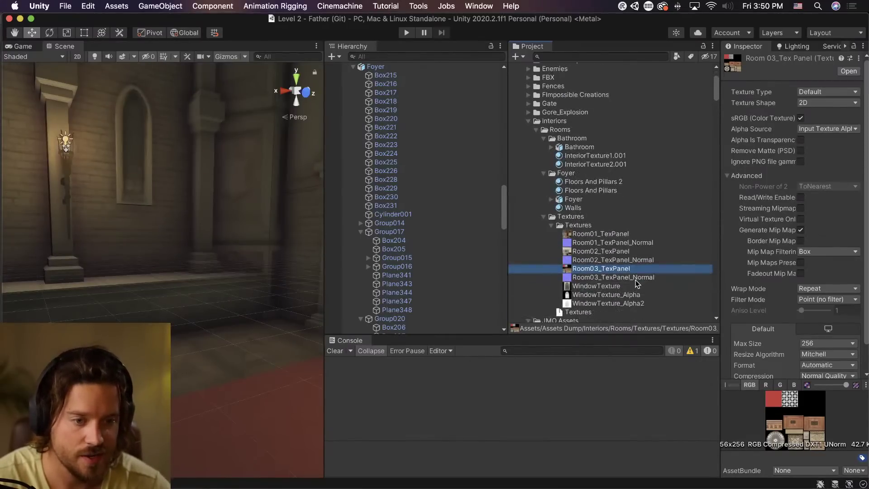
Assign Room02_TexPanel_Normal as the normal map of the Floors And Pillars material and inspect the foyer.
click(607, 176)
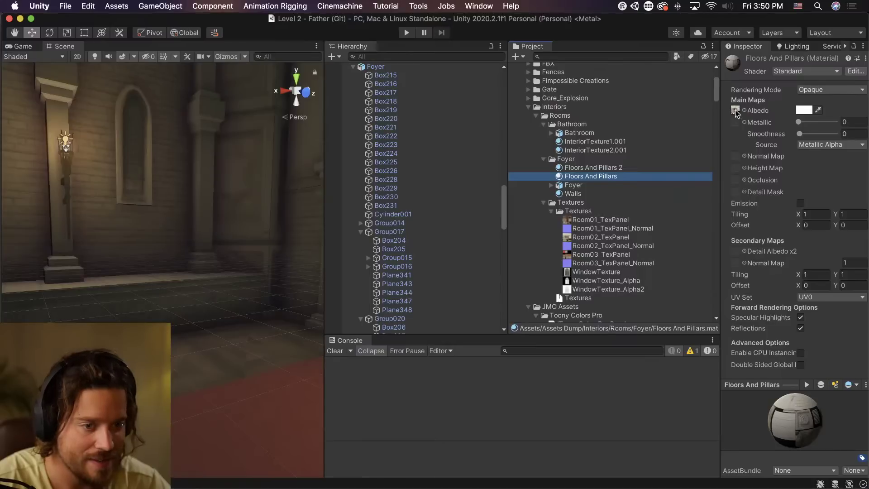
drag(613, 245, 735, 157)
right_drag(223, 271, 407, 293)
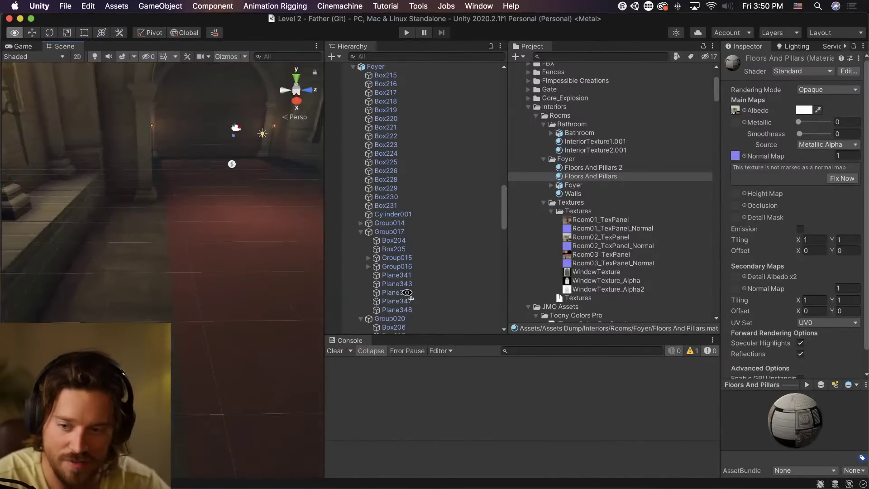
Assign Room03_TexPanel_Normal as the normal map of the Floors And Pillars 2 material and inspect the red carpet.
click(609, 169)
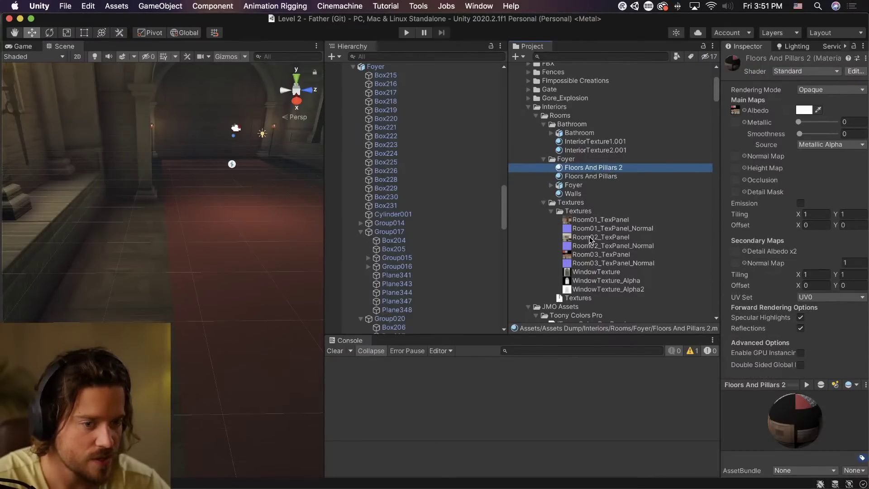
drag(591, 266, 735, 156)
alt+drag(313, 362, 125, 286)
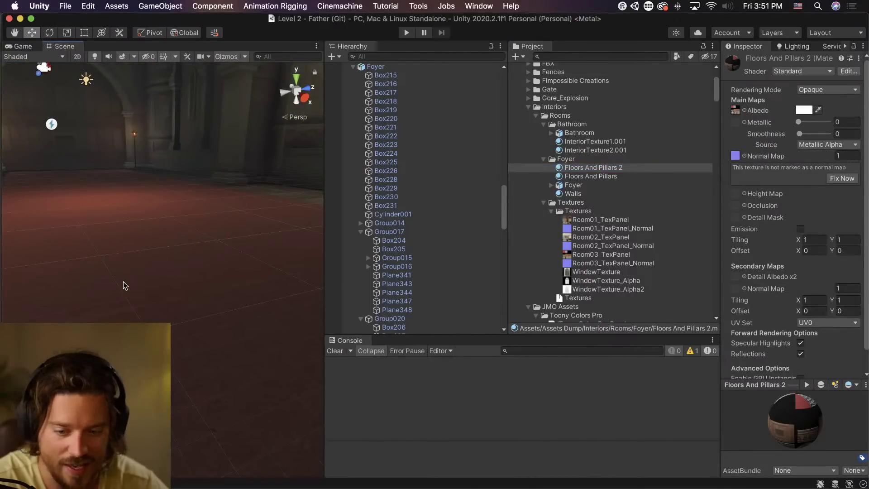
Assign Room01_TexPanel_Normal as the normal map of the Walls material and inspect the brick walls up close.
click(607, 193)
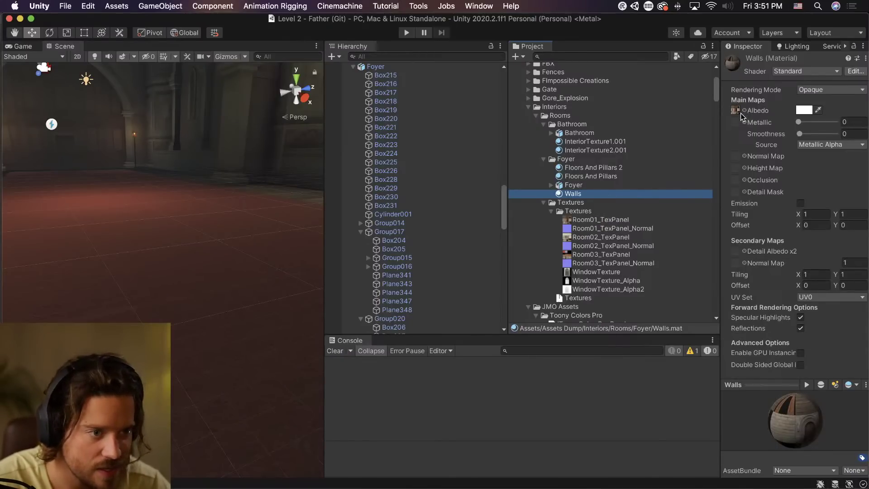
drag(602, 228, 736, 157)
right_drag(245, 181, 578, 169)
scroll(155, 218, up, 10)
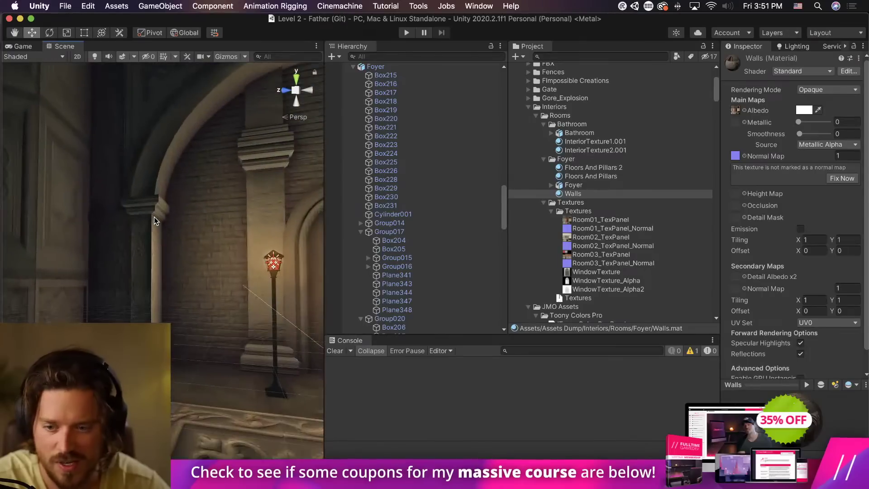
Play the level in a widened game view and examine the foyer's walls and stonework, firing a test shot.
click(406, 33)
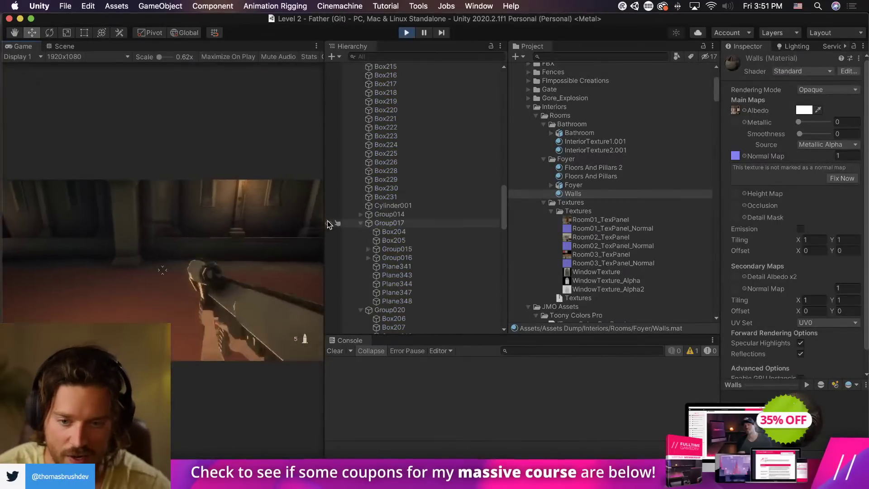
drag(326, 208, 520, 198)
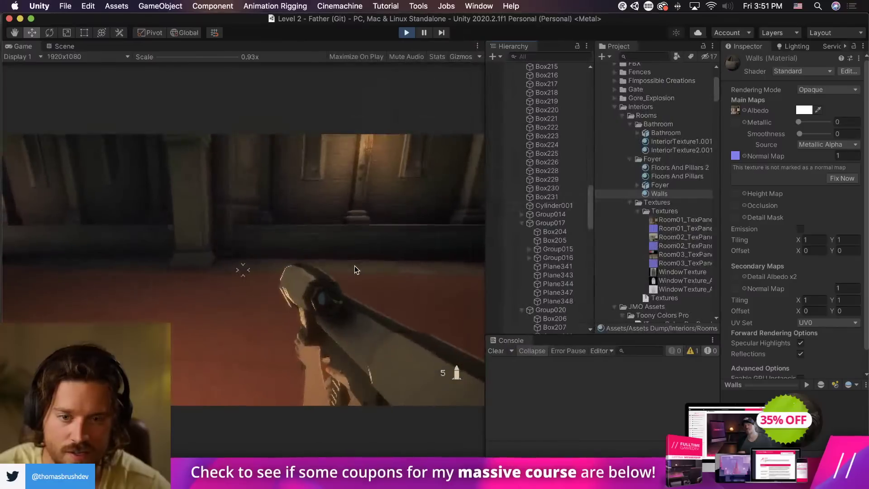
click(355, 266)
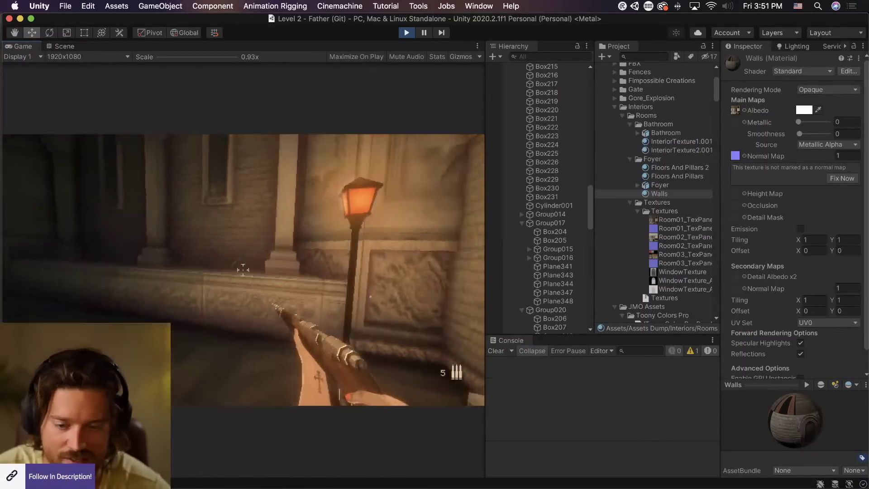
click(243, 270)
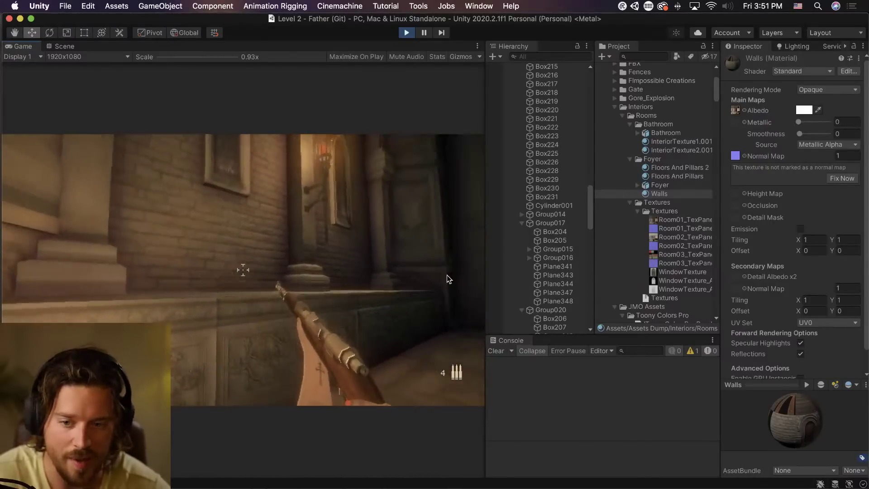
Set the three Room TexPanel normal maps to Point (no filter) filtering with a max size of 512, and apply the import settings.
click(684, 228)
super+click(685, 245)
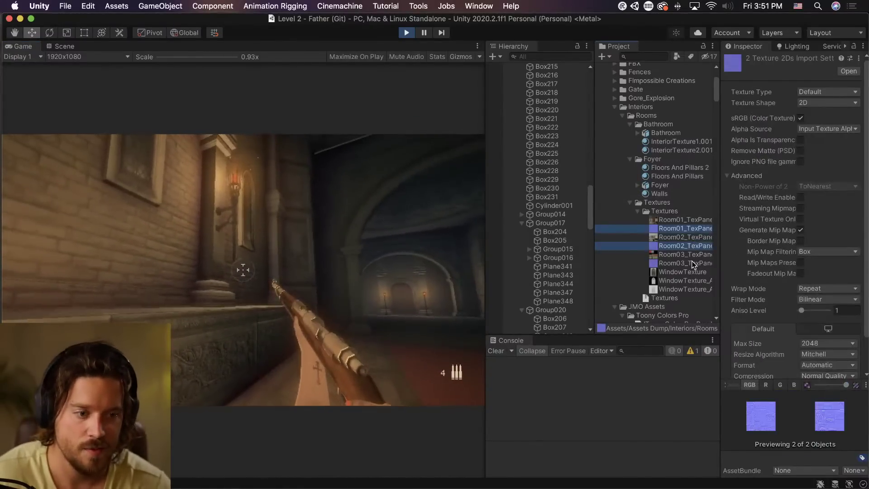
super+click(686, 263)
click(828, 343)
click(828, 319)
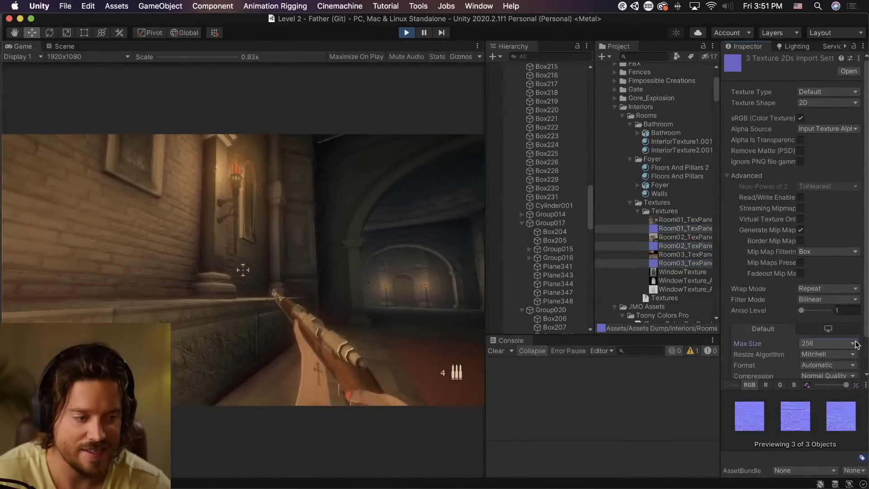
scroll(851, 348, down, 2)
click(825, 262)
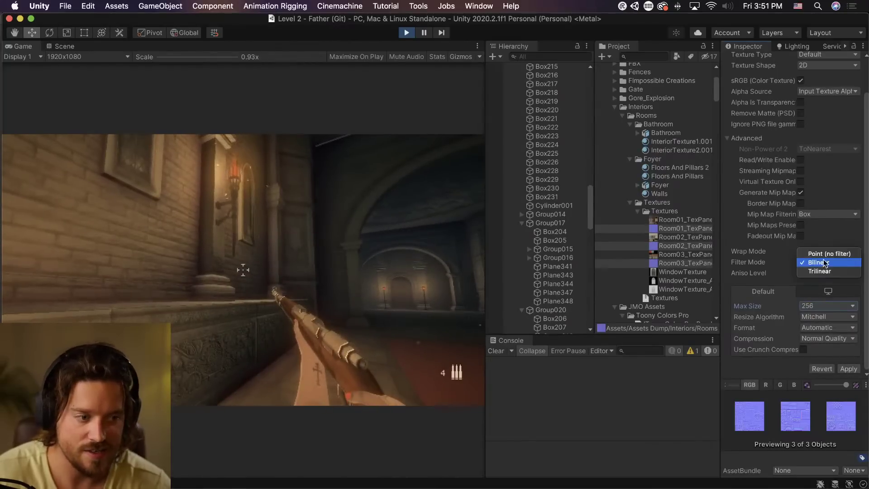
click(814, 252)
click(826, 306)
click(825, 315)
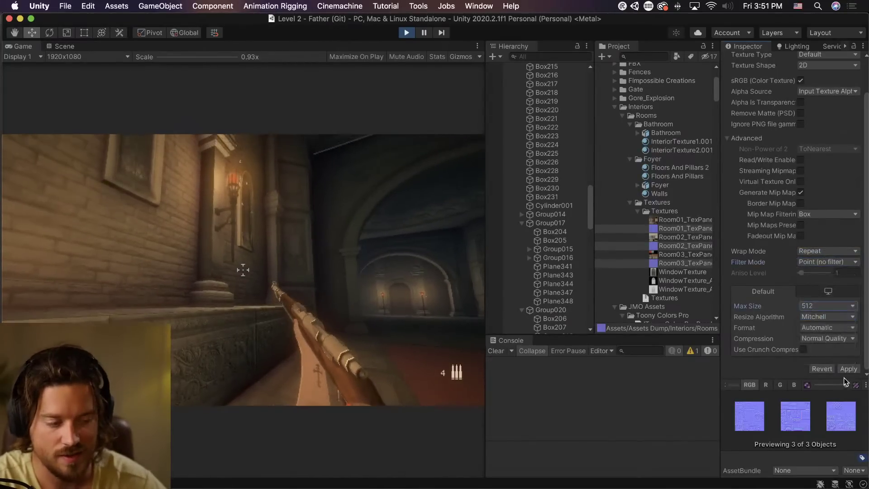
click(846, 369)
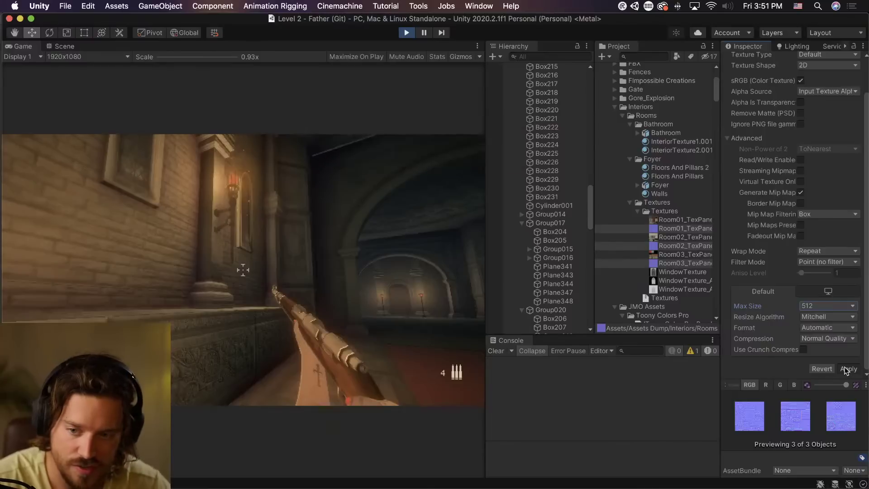
Try max sizes of 256 and 128 on the three Room TexPanel normal maps, applying the import settings for each.
click(826, 311)
click(824, 297)
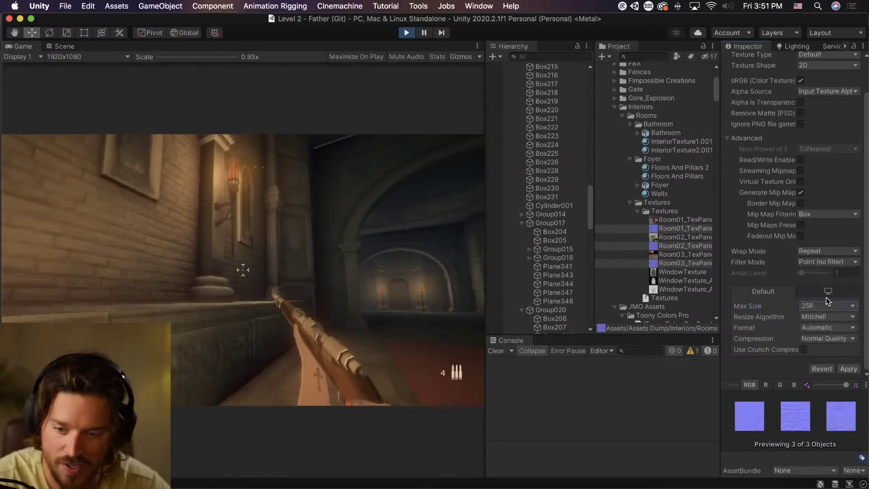
click(857, 369)
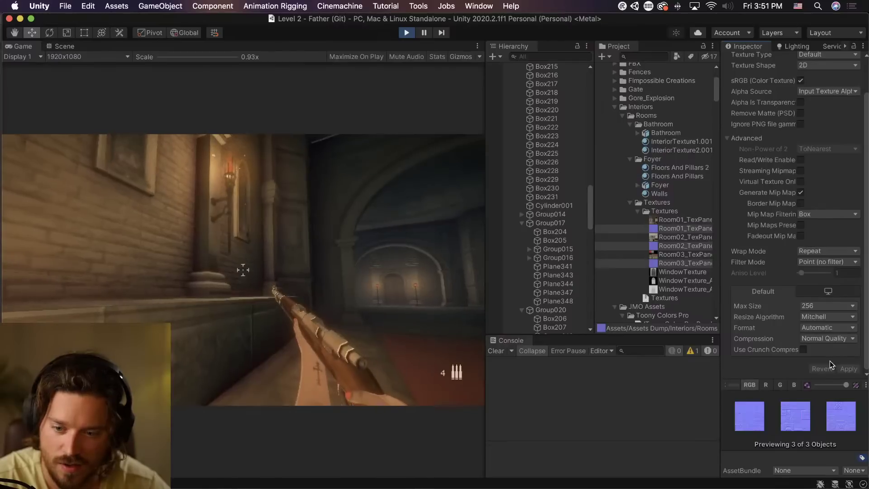
click(835, 308)
click(830, 298)
click(852, 369)
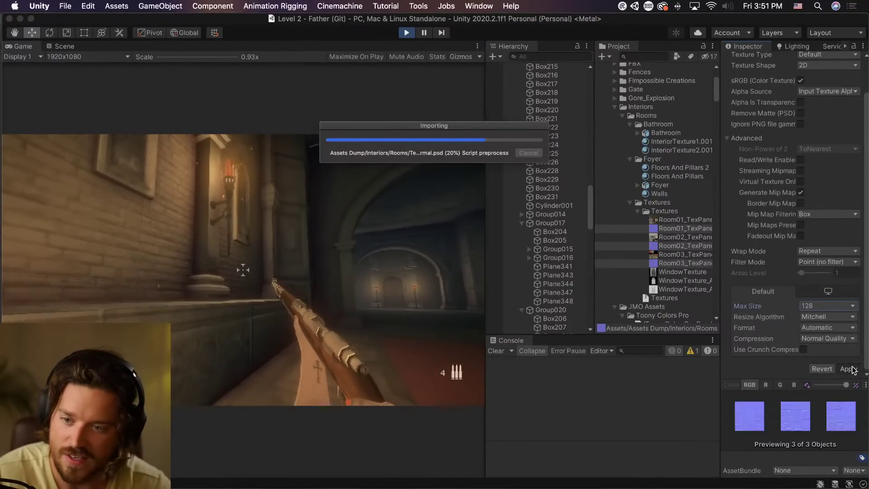
Walk through the foyer in the running game, firing and reloading, to examine the surface detail of the walls and arches.
click(166, 294)
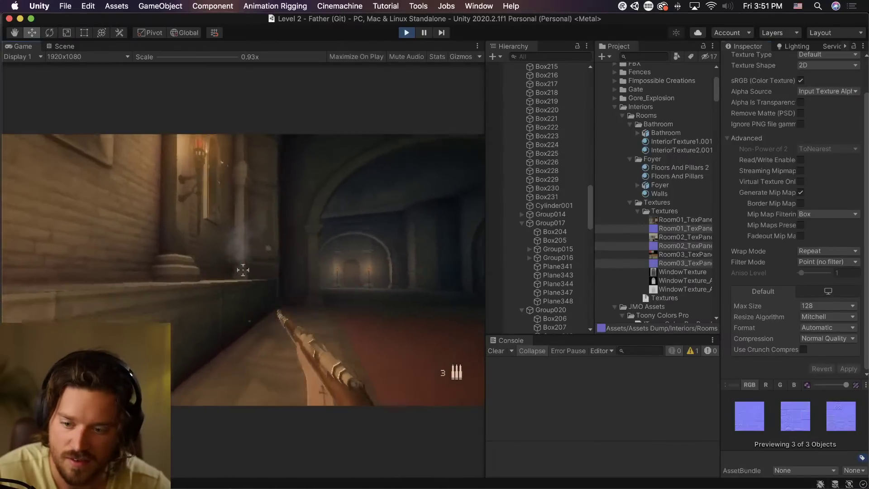
key(w)
key(r)
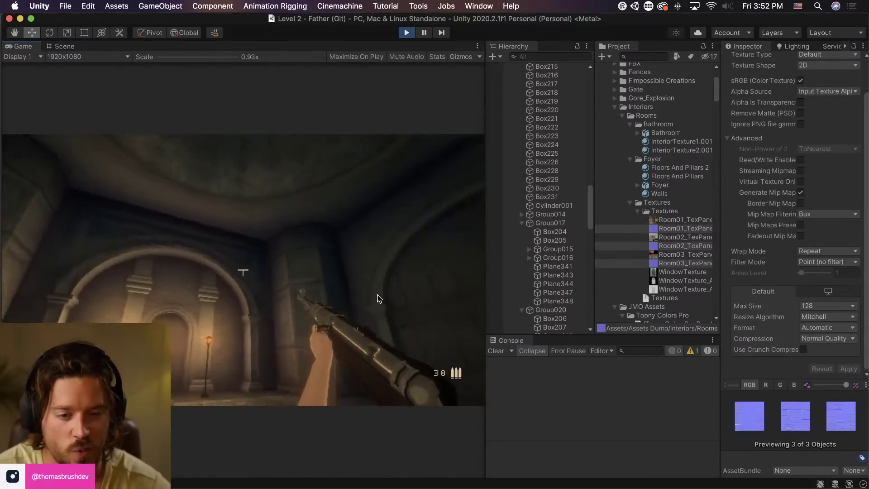
Compare max sizes of 1024 and 2048 on the three Room TexPanel colour textures, applying 2048 and checking it in the running game.
click(682, 221)
super+click(685, 236)
super+click(685, 254)
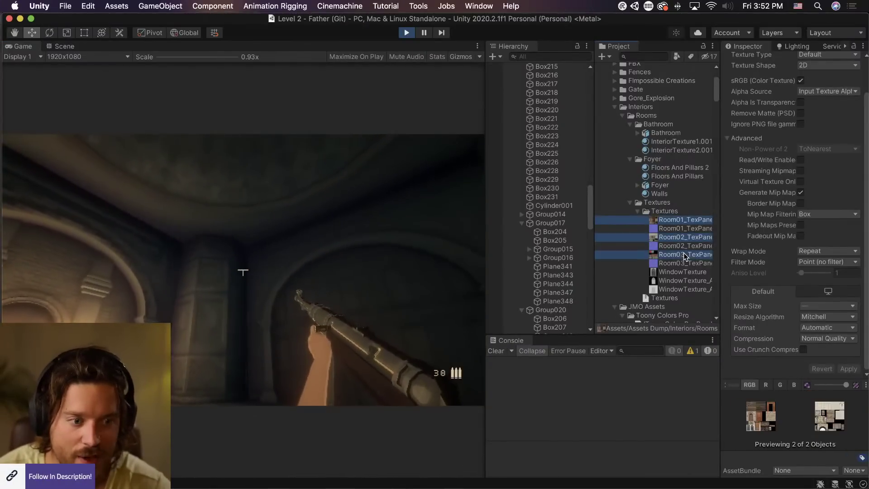
click(822, 306)
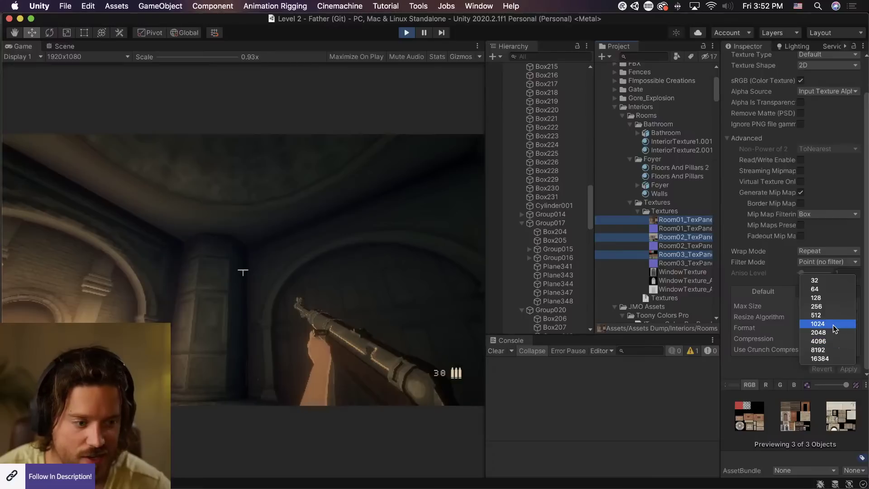
click(818, 324)
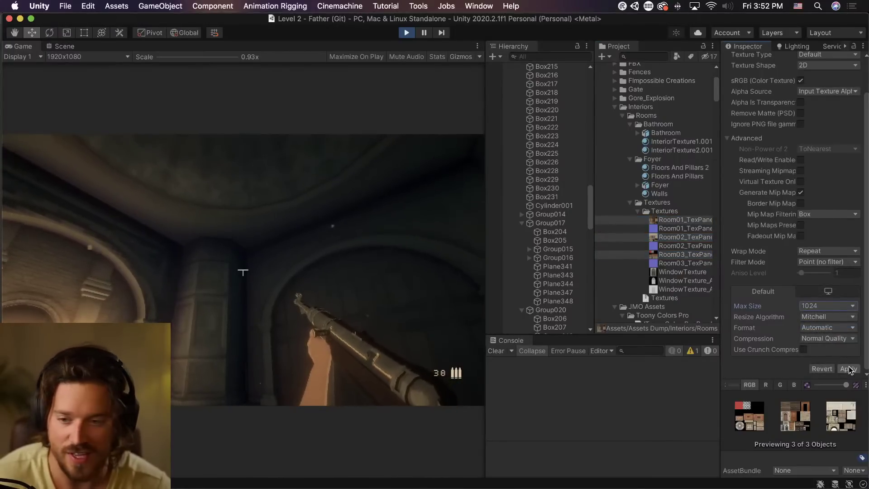
click(849, 369)
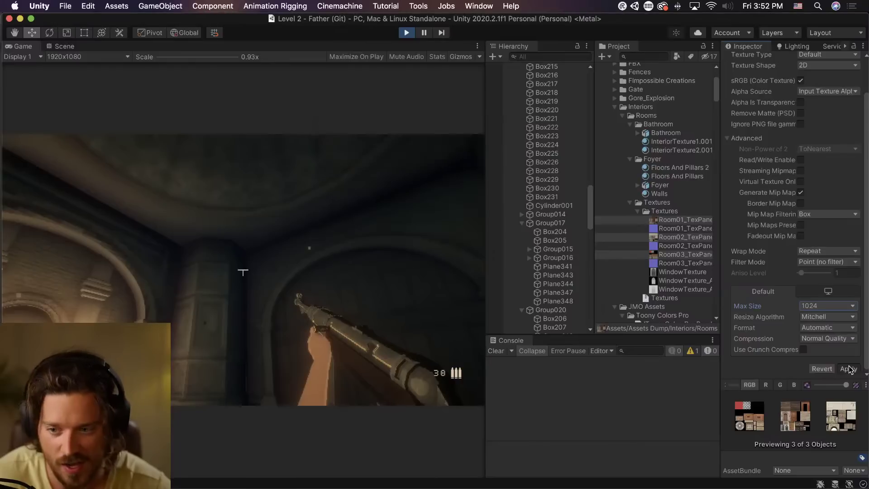
click(827, 306)
click(819, 315)
click(848, 369)
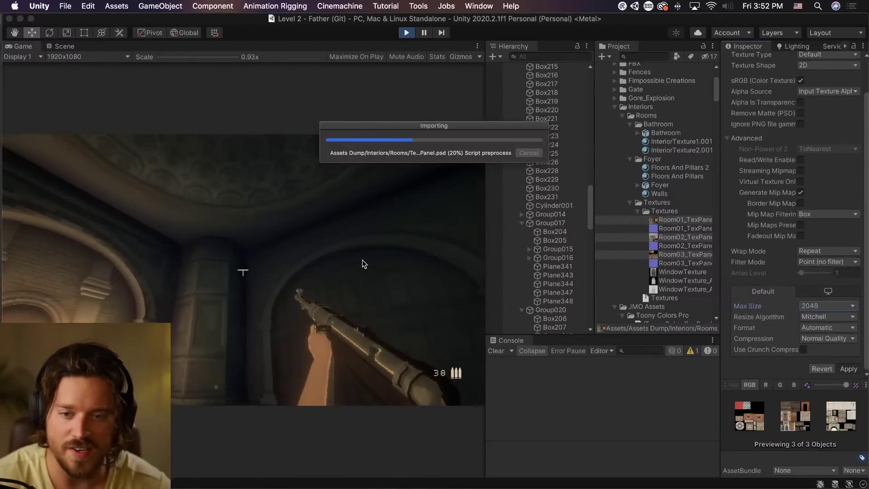
click(310, 257)
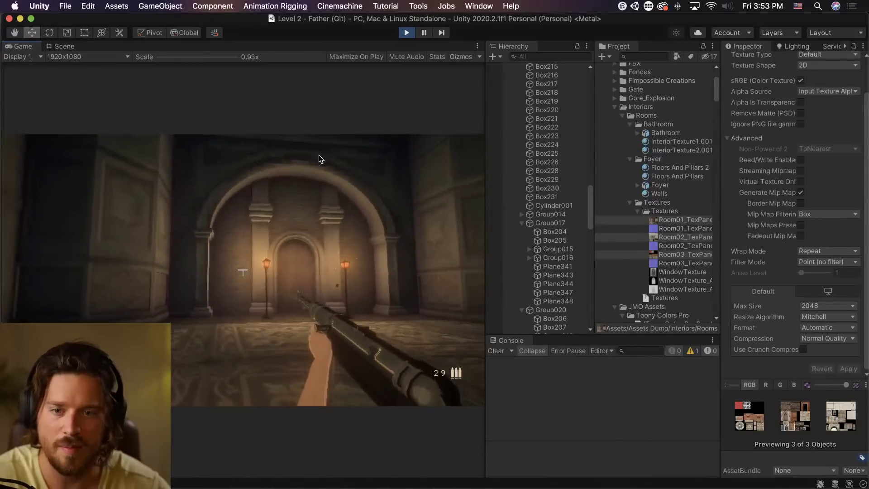
Set the three Room TexPanel normal maps to a max size of 2048 and apply the import settings.
click(685, 228)
super+click(684, 245)
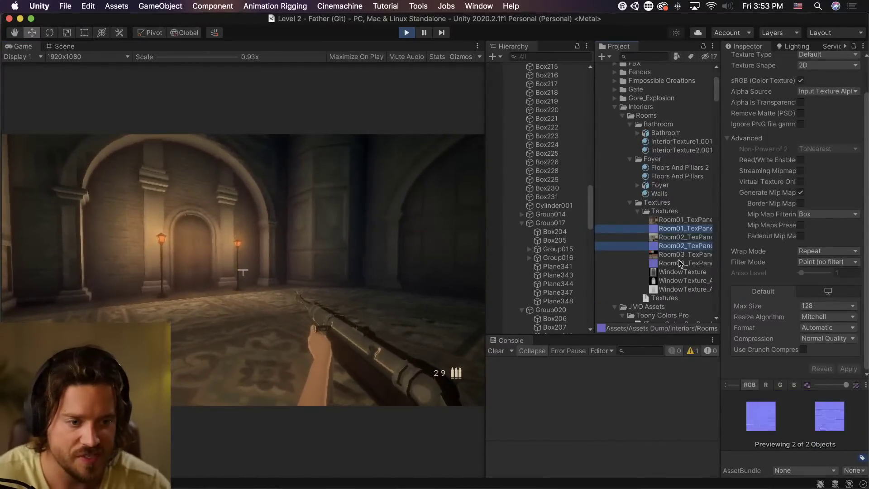
super+click(684, 263)
click(807, 306)
click(810, 342)
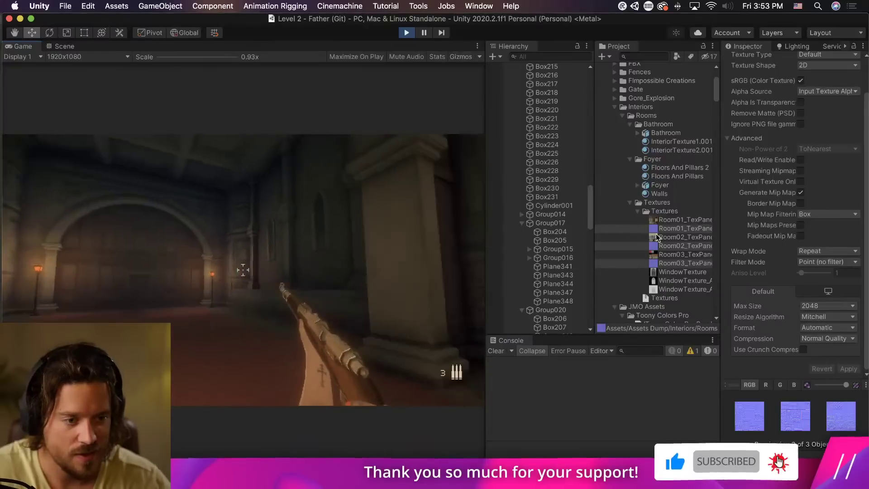
Open the Room01_TexPanel texture sheet in Photoshop and unlock its background layer.
double_click(674, 220)
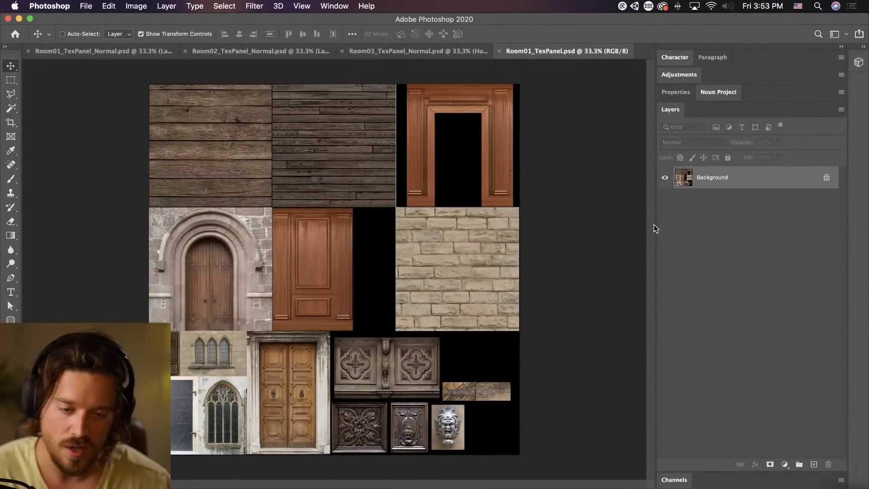
click(824, 176)
Copy the two wood floor tiles and the pale brick wall tile onto a new layer, and try to name it Floors.
click(11, 80)
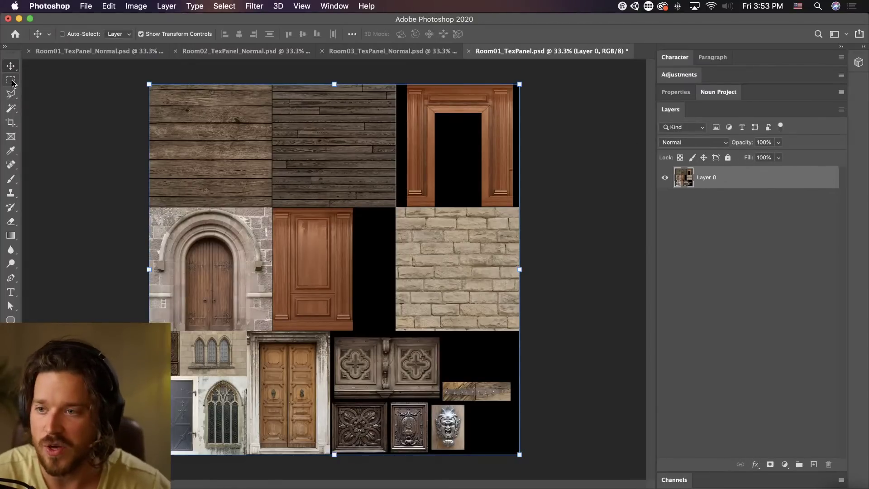
drag(149, 84, 397, 206)
shift+drag(520, 207, 396, 332)
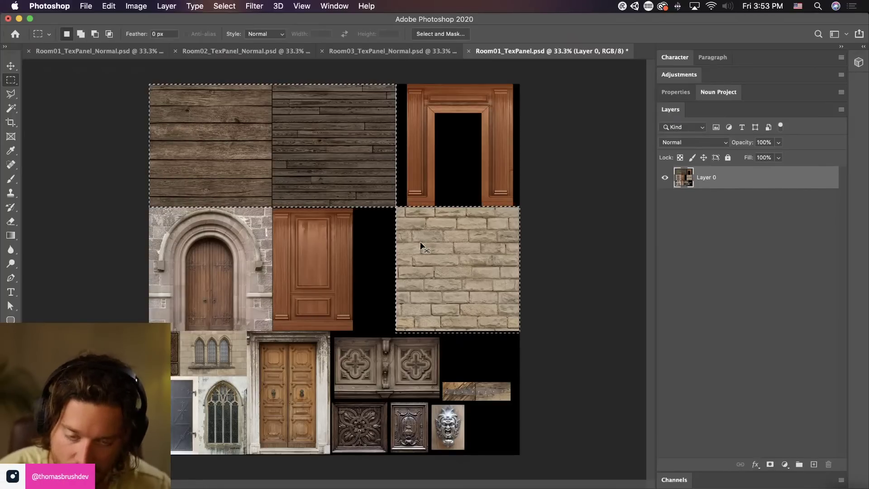
key(super+c)
key(super+v)
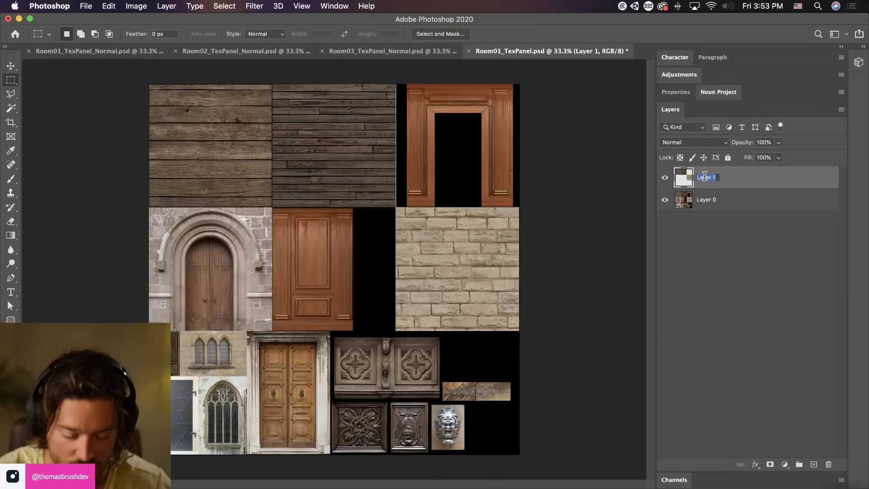
text(Floors)
key(Return)
Move the carved panels, the small wood strip and the face ornament from the base layer onto a new layer in the same place.
click(736, 202)
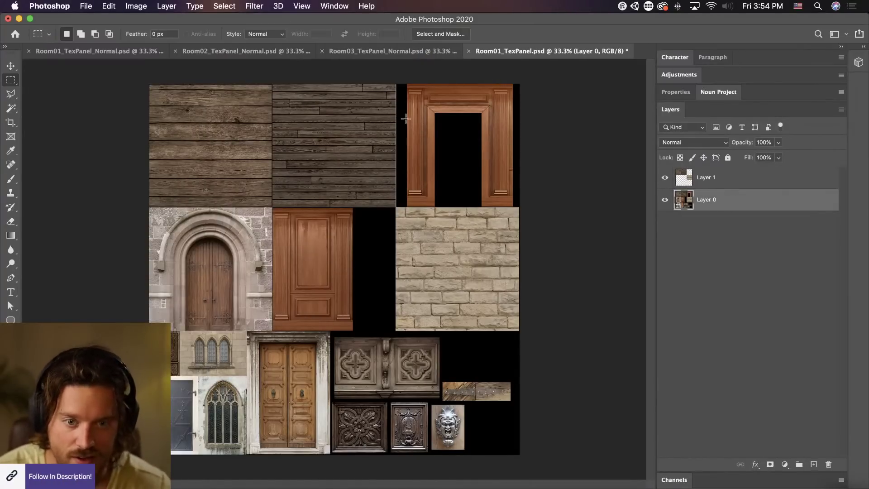
drag(334, 336, 442, 399)
shift+drag(515, 383, 443, 401)
shift+drag(471, 453, 331, 402)
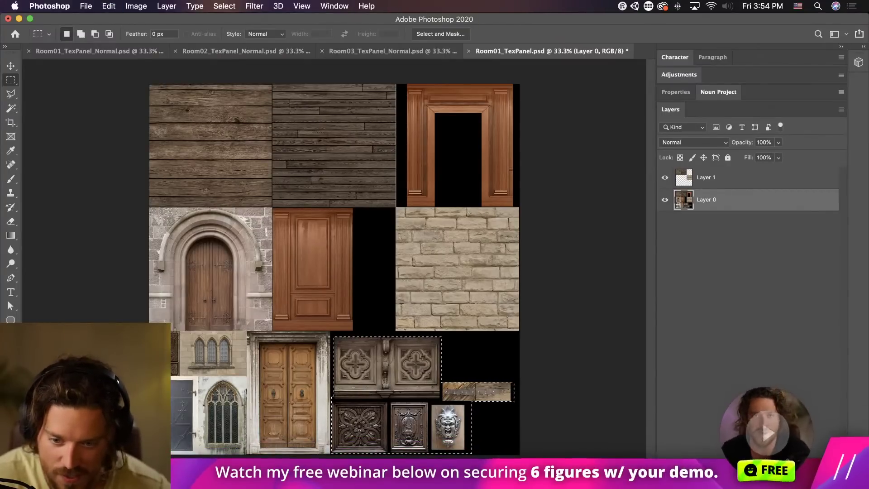
key(super+c)
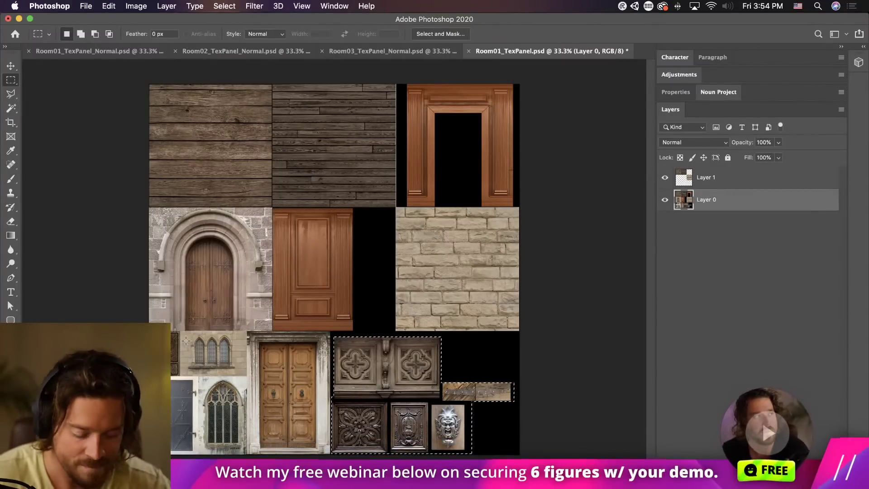
key(super+l)
click(656, 186)
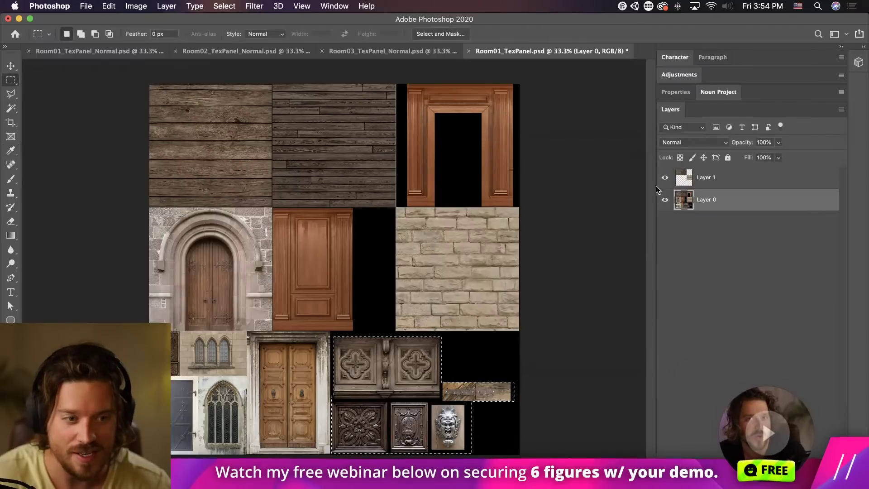
key(Delete)
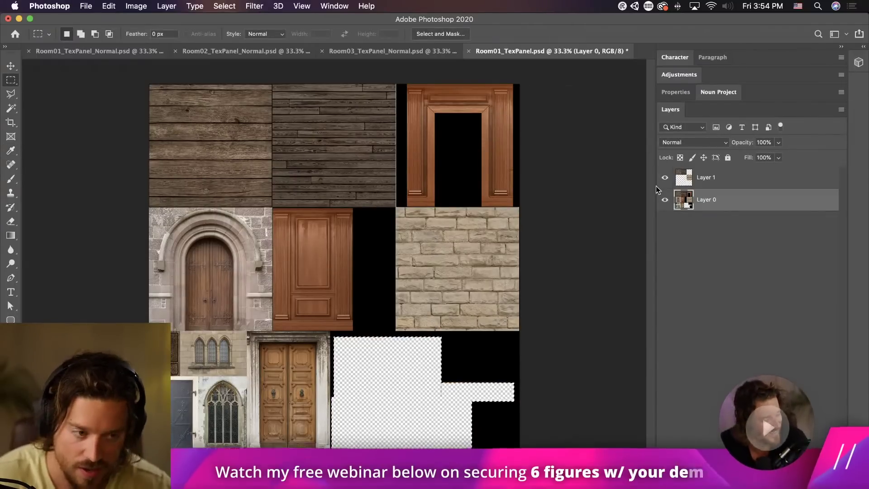
key(super+v)
Move the door and window tiles from the base layer onto their own new layer in the same place.
click(697, 222)
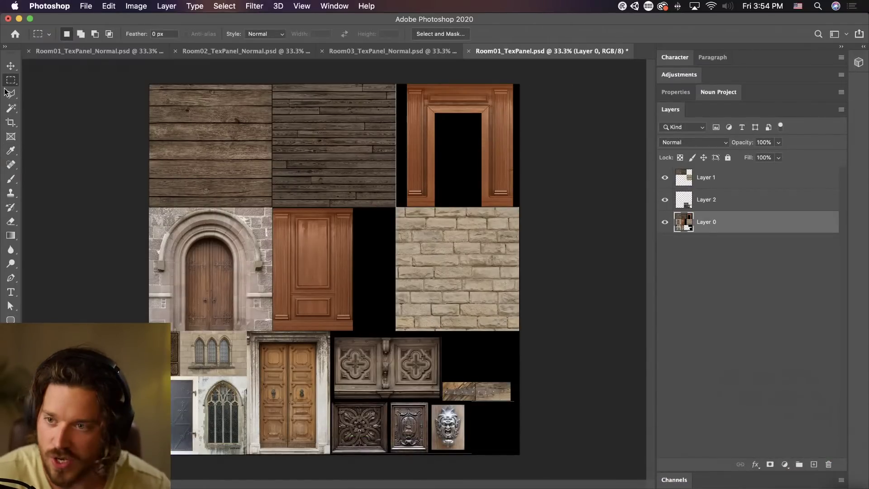
drag(149, 208, 272, 330)
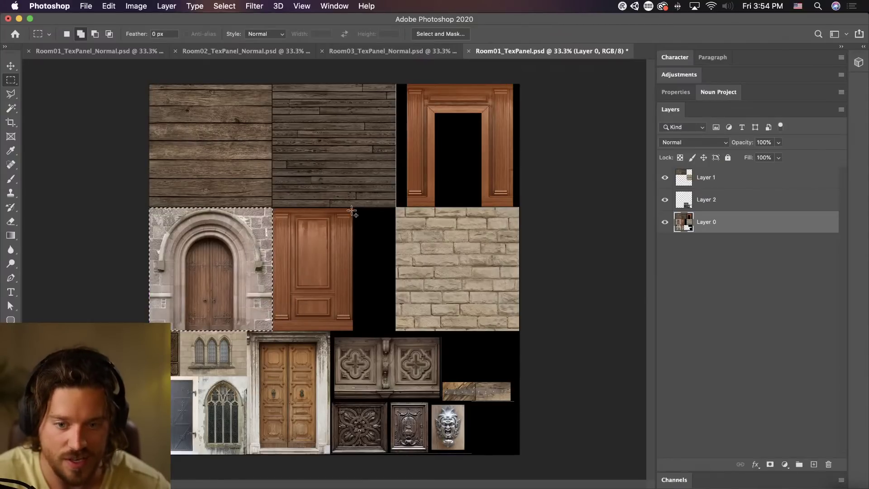
drag(355, 208, 175, 332)
drag(525, 74, 397, 206)
drag(332, 331, 179, 378)
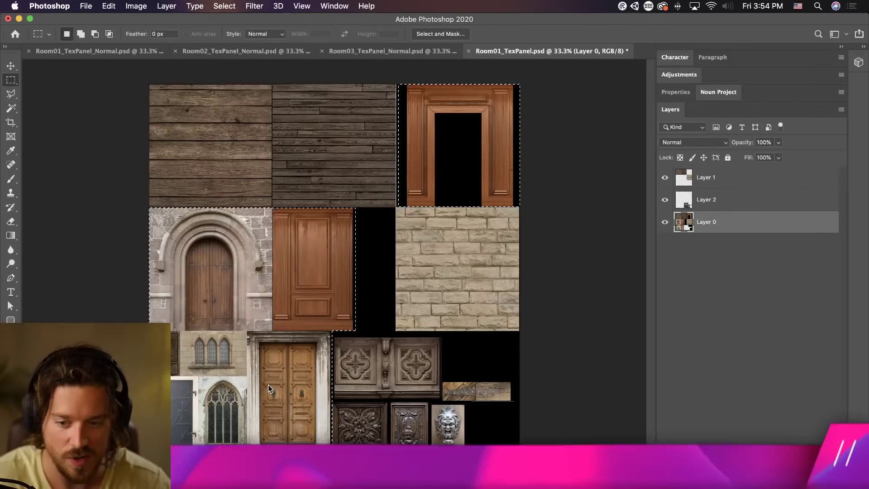
key(Delete)
key(super+shift+v)
Rename the door and window layer Windows, the carved ornament layer Flourishes, and the floor and brick layer Floors And Wall.
double_click(706, 222)
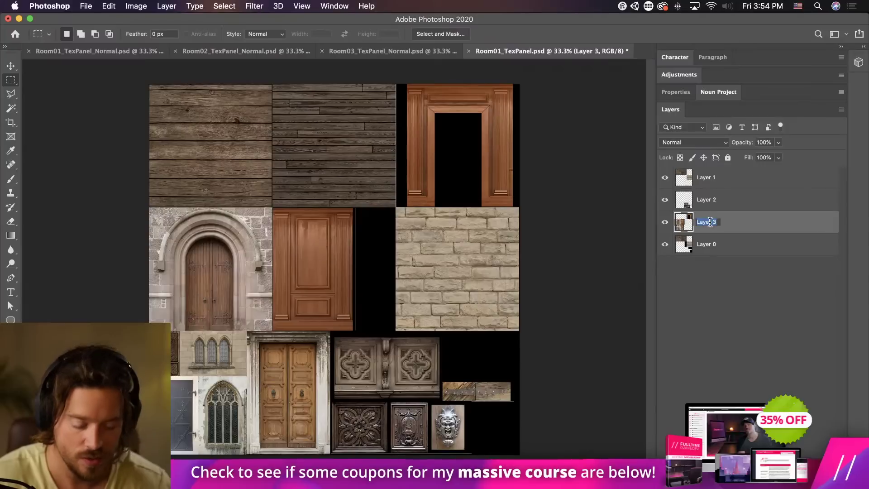
text(Windows)
key(Return)
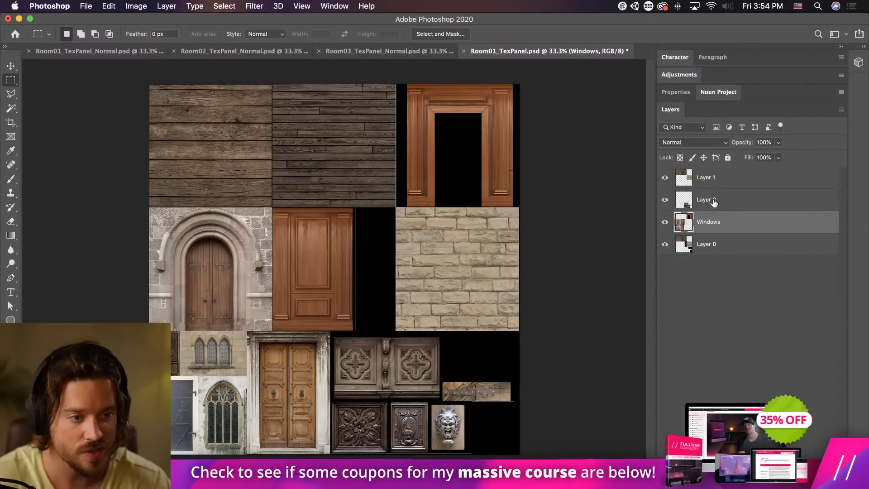
double_click(706, 200)
text(Flourishes)
key(Return)
double_click(705, 178)
text(Fl)
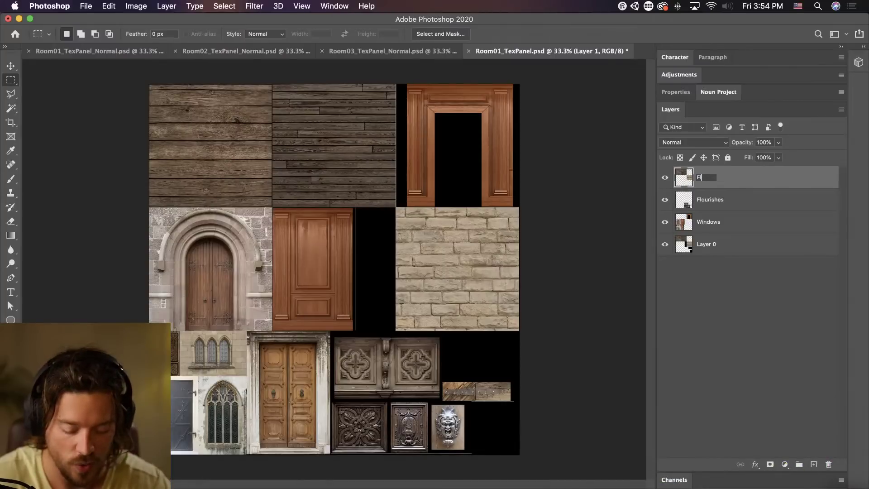
text(oors And Wall)
key(Return)
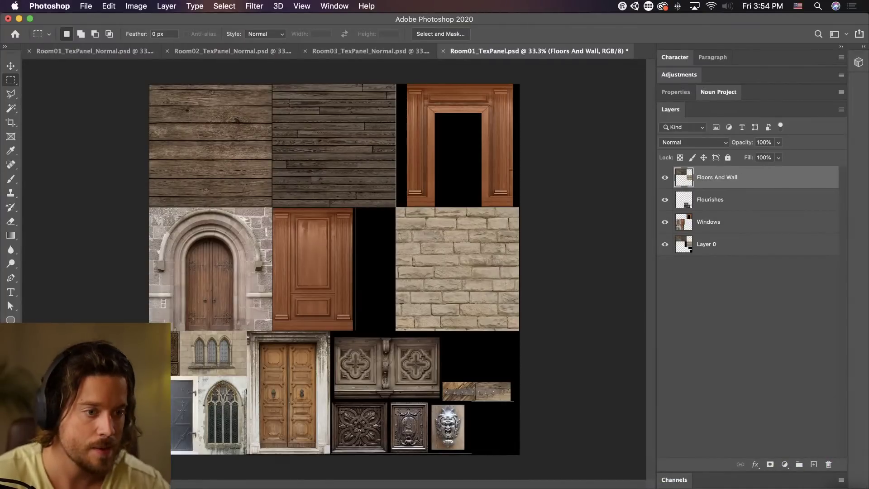
Make Floors And Wall the active layer with the Move tool and save Room01_TexPanel.psd.
click(718, 248)
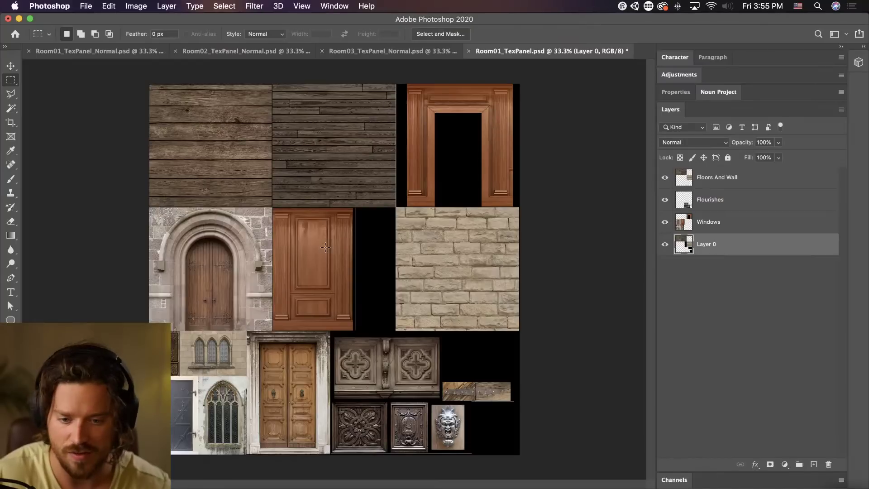
click(715, 184)
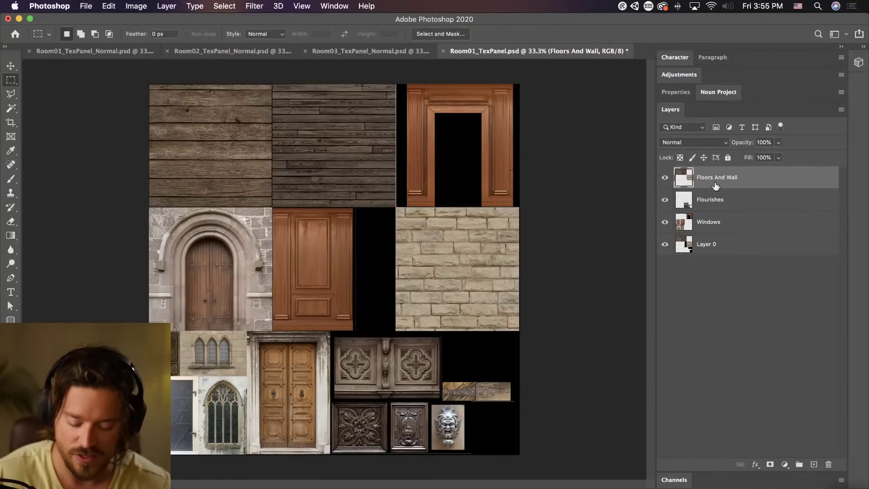
key(v)
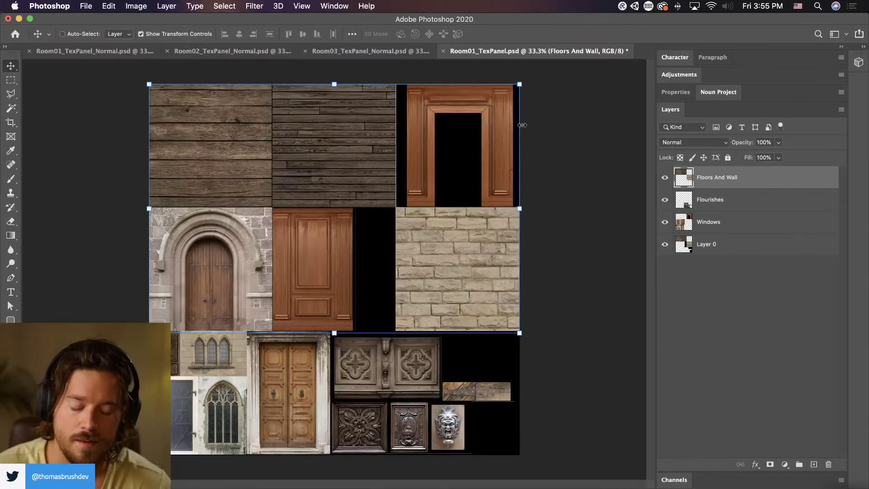
key(super+s)
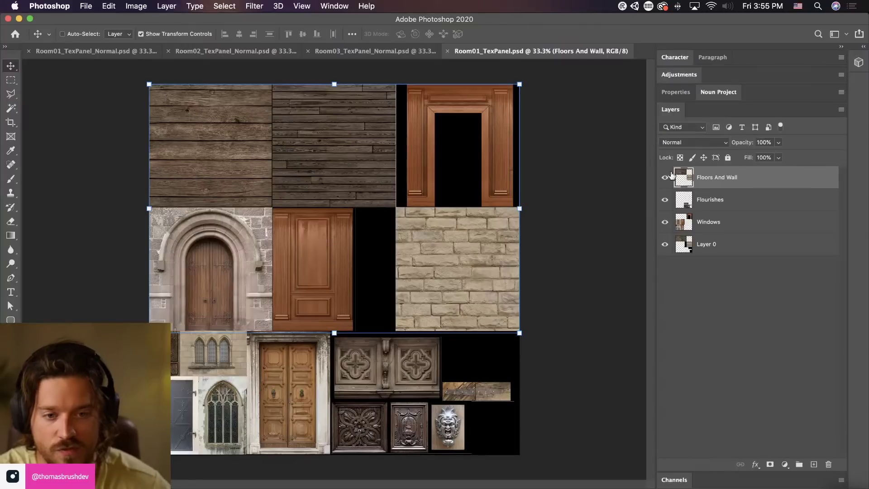
Convert the Floors And Wall layer to a smart object.
click(255, 6)
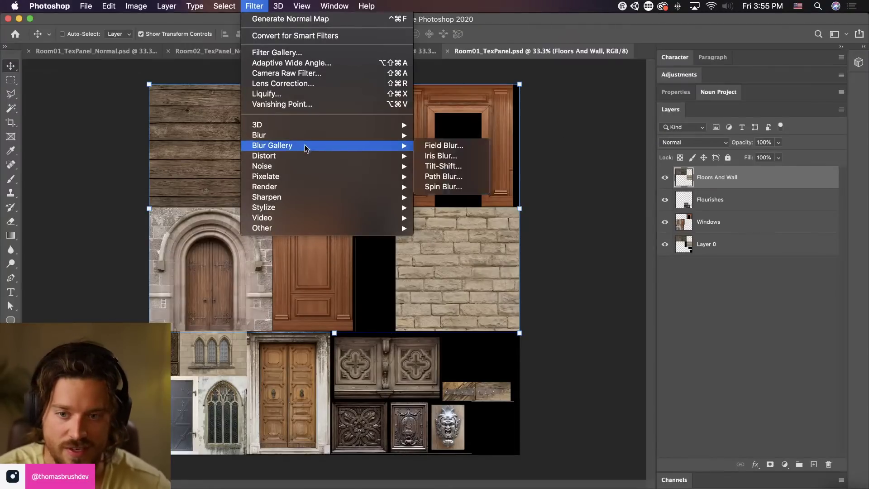
right_click(790, 181)
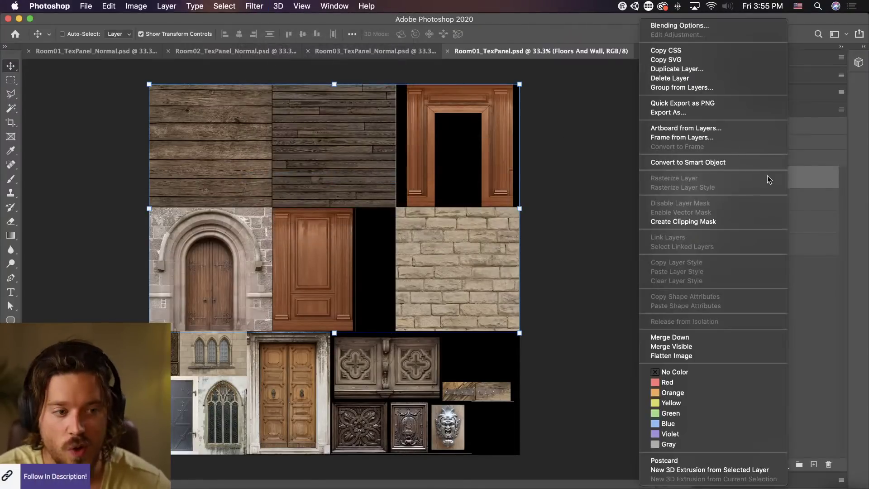
click(738, 163)
Apply a Mosaic filter with a cell size of 18 to the Floors And Wall smart object.
click(250, 6)
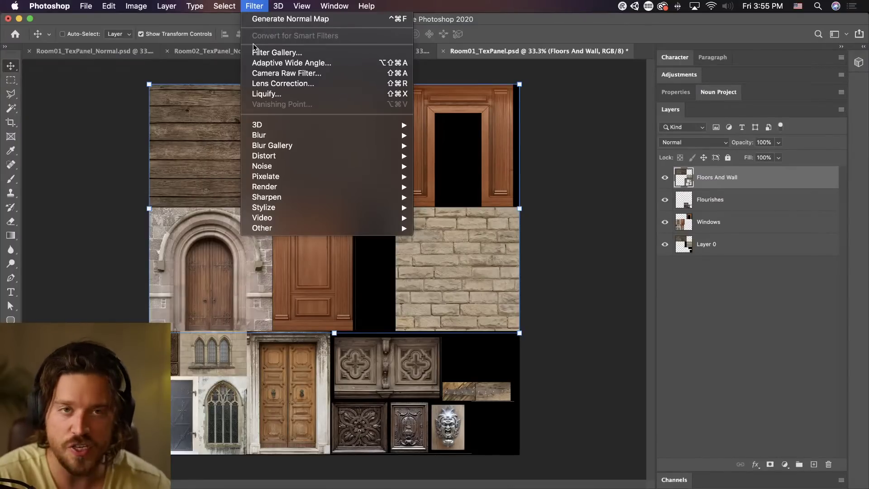
mouse_move(287, 158)
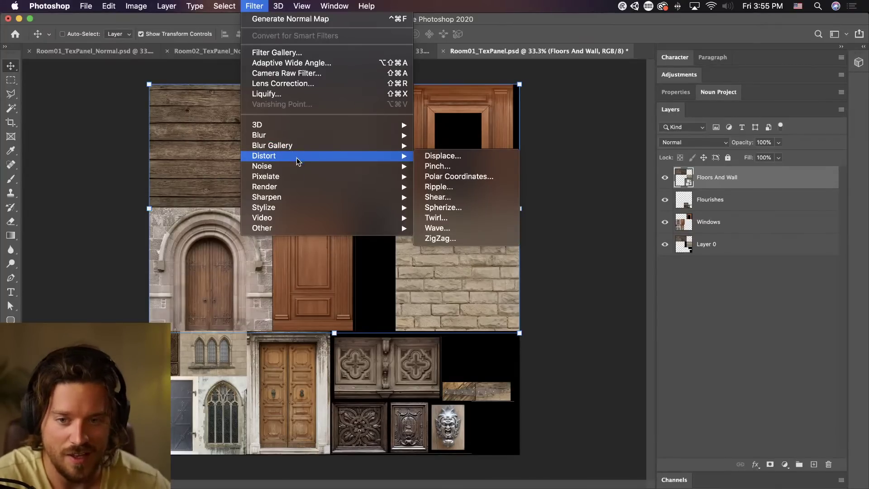
mouse_move(301, 177)
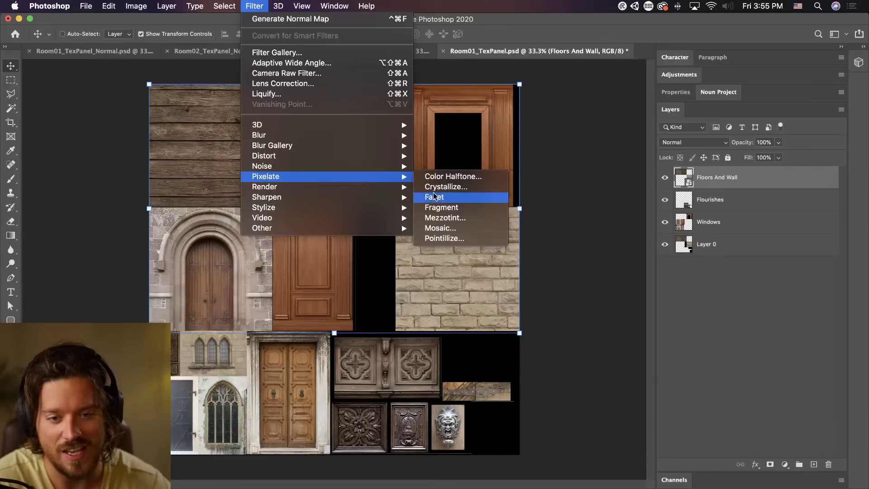
click(469, 229)
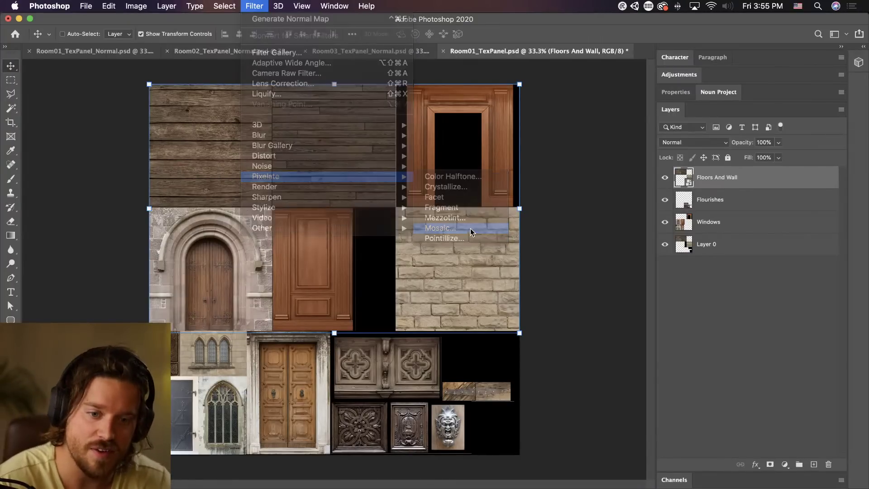
drag(411, 107, 406, 79)
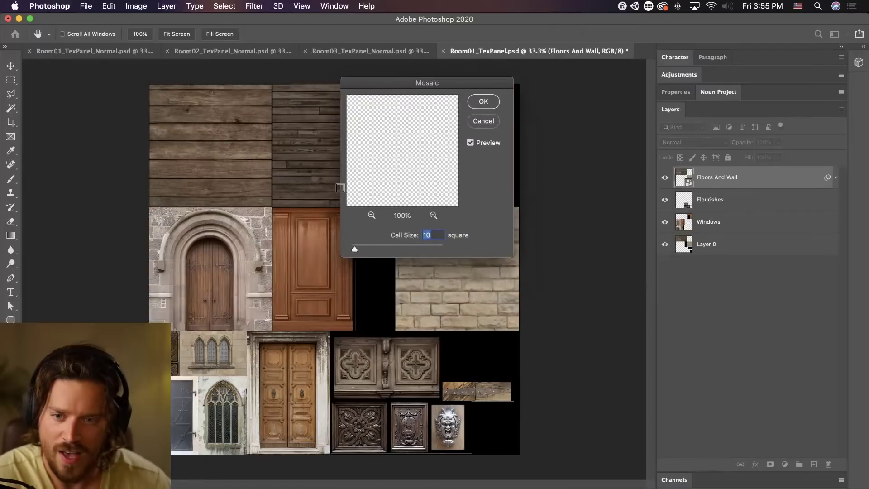
drag(357, 249, 358, 248)
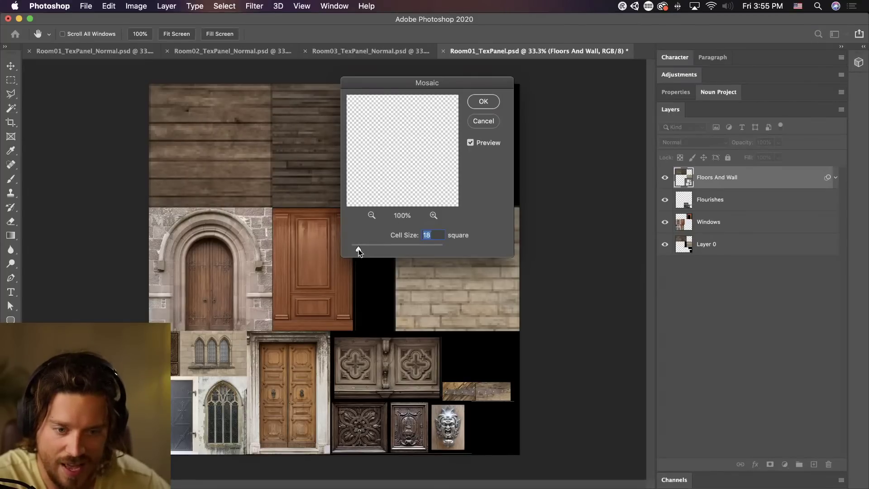
click(481, 101)
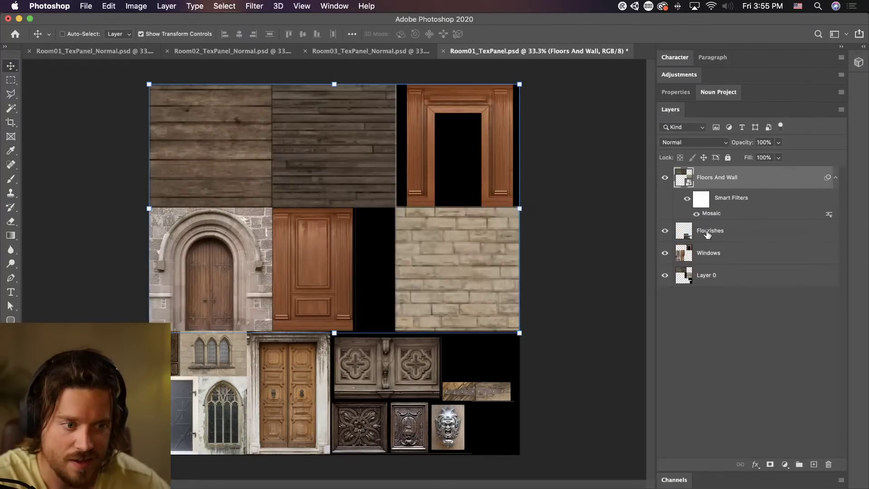
Try to transfer the Mosaic smart filter from Floors And Wall onto the Flourishes layer.
click(736, 224)
click(725, 202)
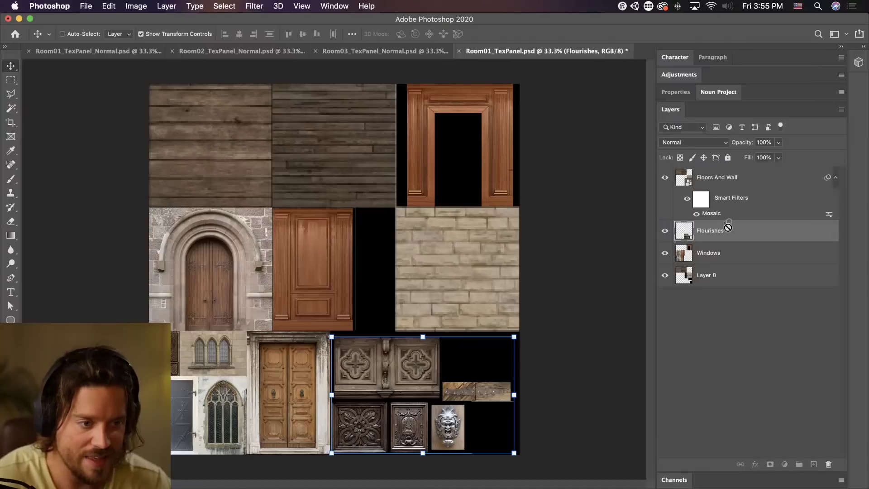
drag(723, 195, 726, 233)
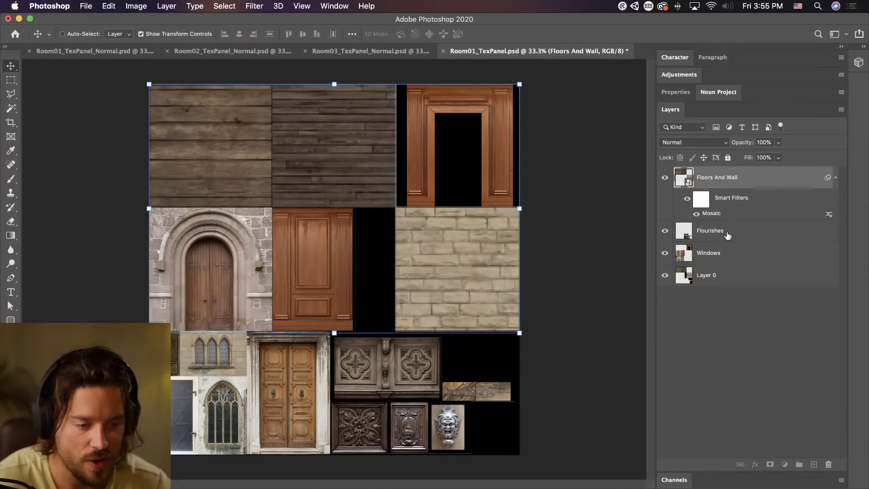
drag(713, 230, 724, 236)
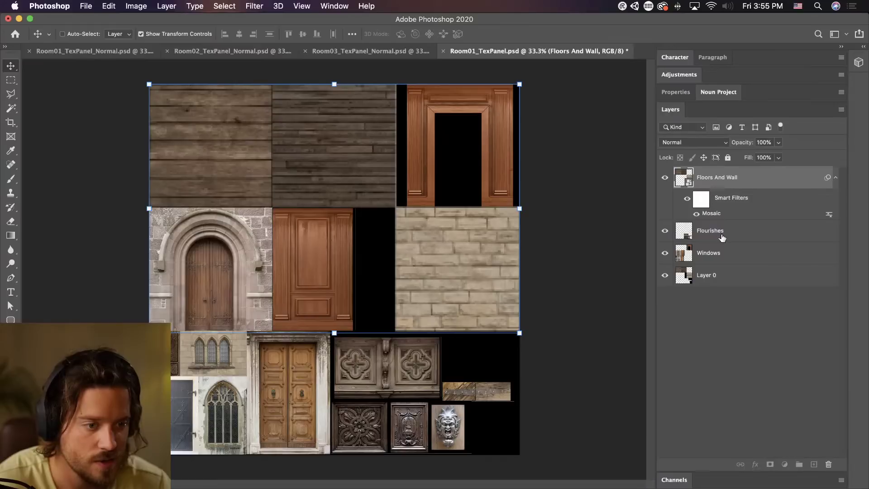
Convert the Flourishes layer to a smart object and copy the Mosaic smart filter from Floors And Wall onto it.
right_click(722, 235)
click(665, 162)
alt+drag(724, 211, 732, 242)
drag(729, 196, 734, 236)
key(super+z)
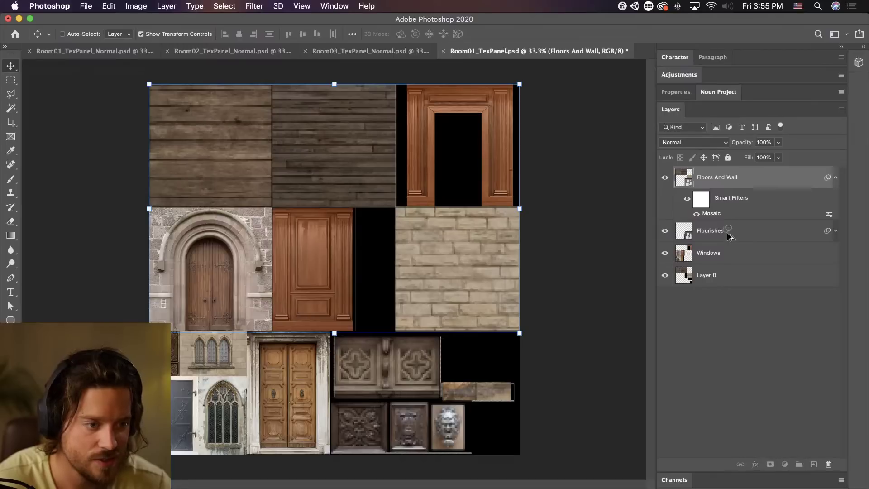
Disable the duplicate lower Mosaic filter on Flourishes and set the cell size of its upper Mosaic filter to 12.
click(835, 231)
click(697, 277)
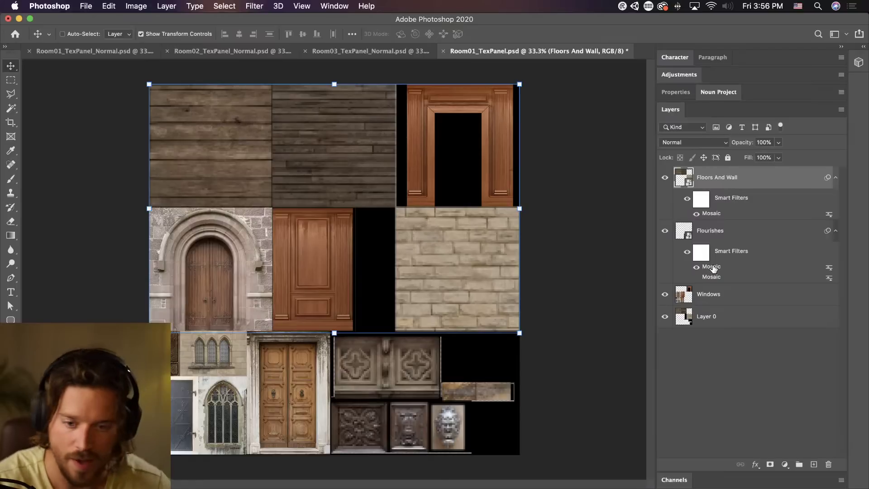
click(704, 229)
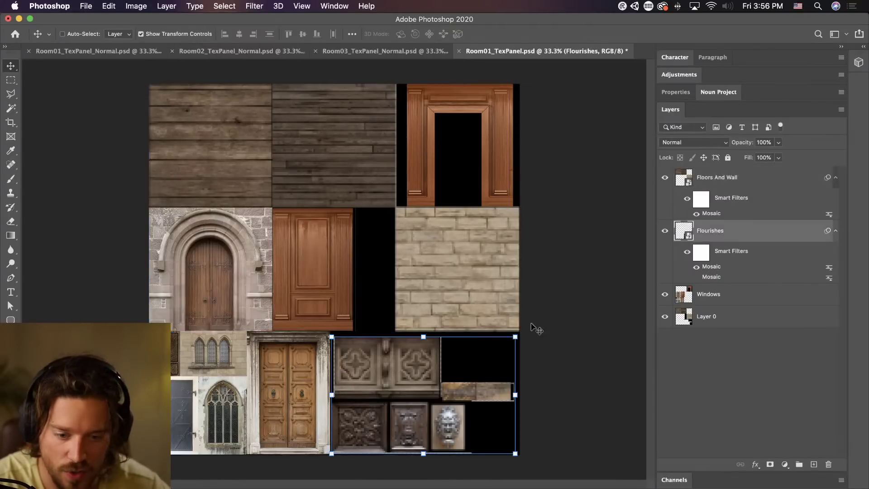
key(super+equal)
key(super+equal)
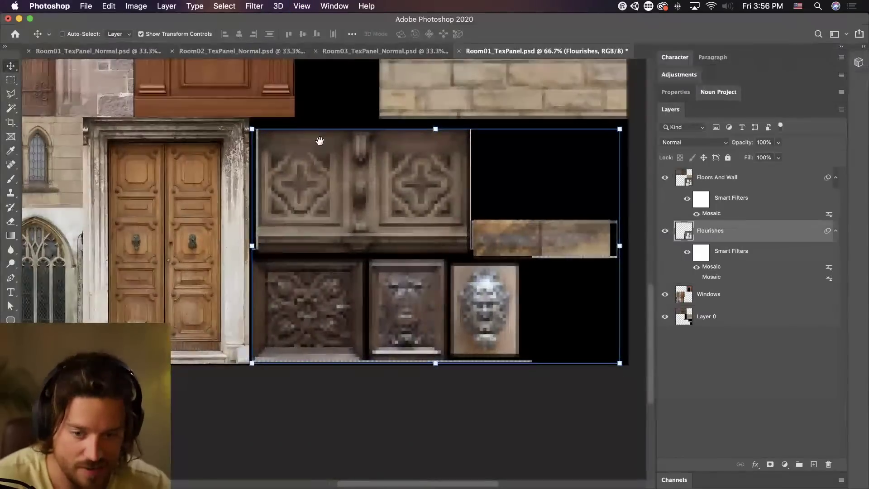
drag(320, 140, 309, 143)
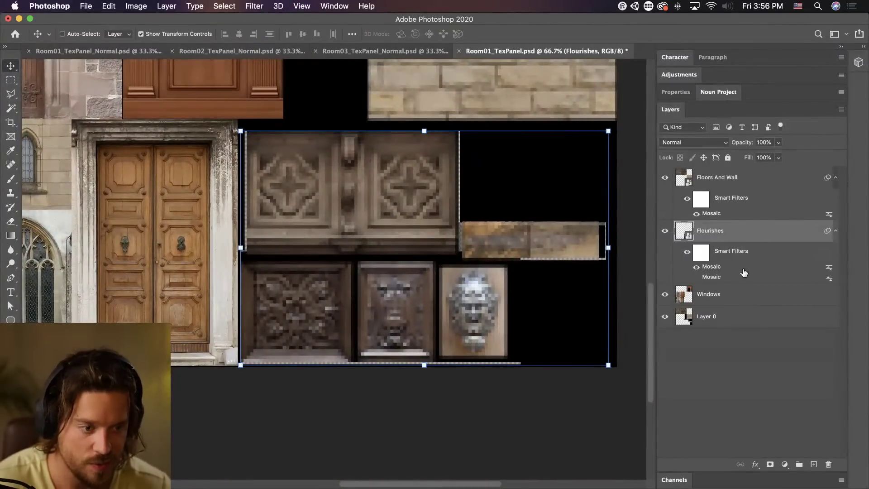
double_click(717, 269)
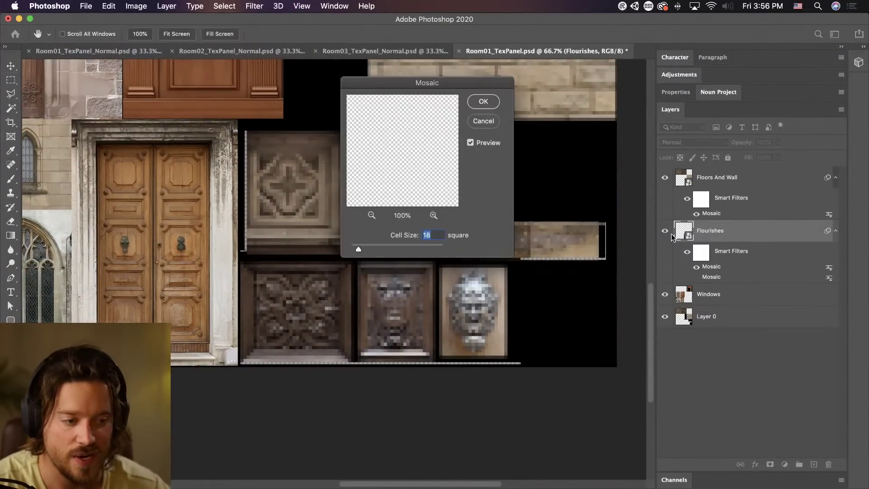
drag(378, 81, 612, 97)
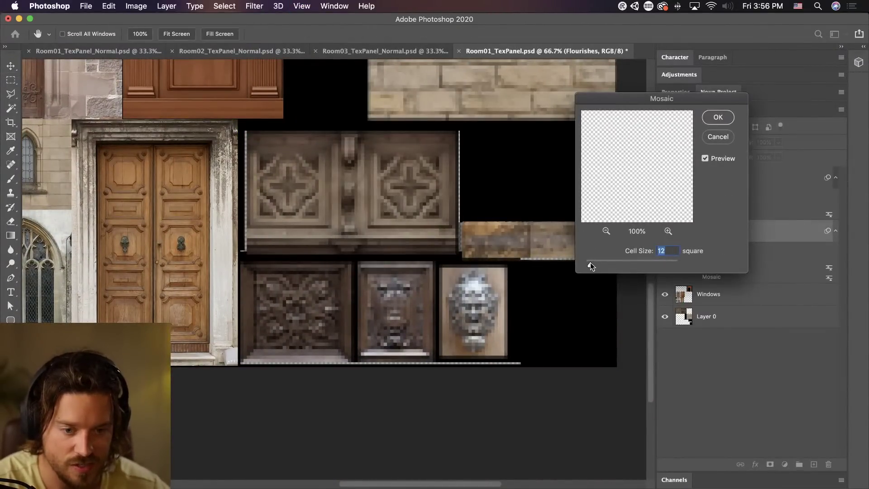
click(712, 119)
Convert the Windows layer to a smart object and copy the active Mosaic smart filter from Flourishes onto it.
drag(188, 236, 373, 293)
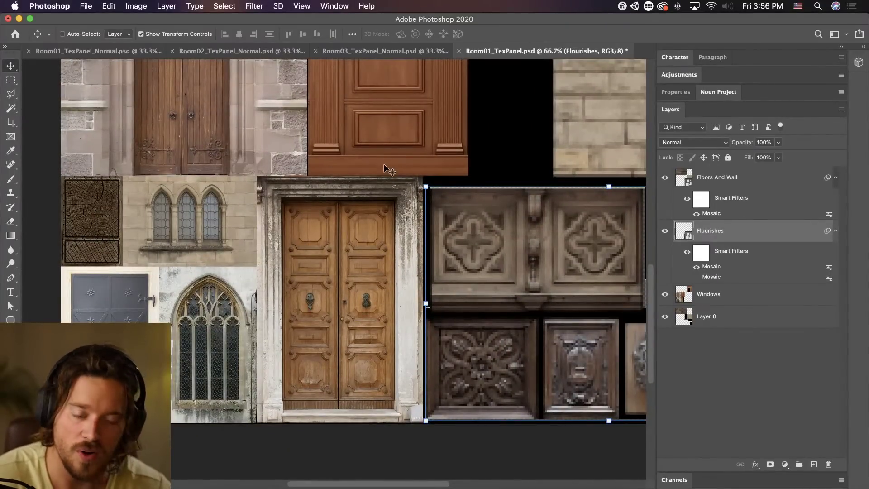
drag(497, 225, 345, 205)
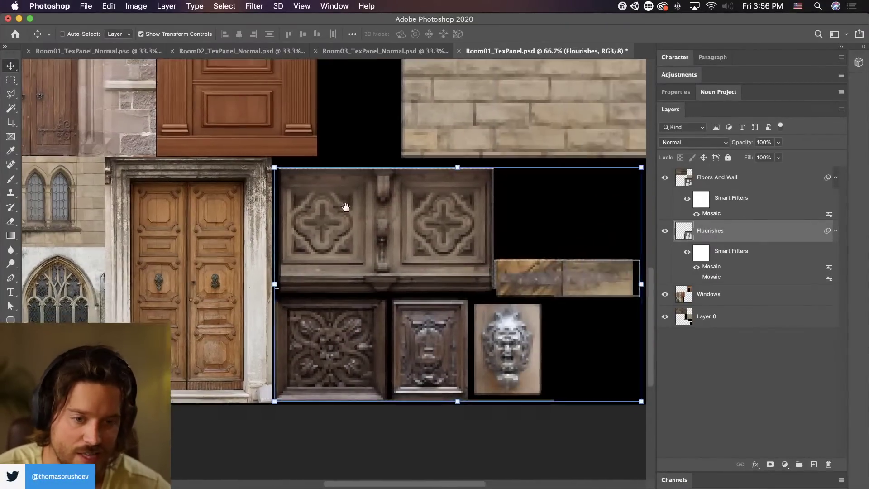
drag(354, 269, 569, 302)
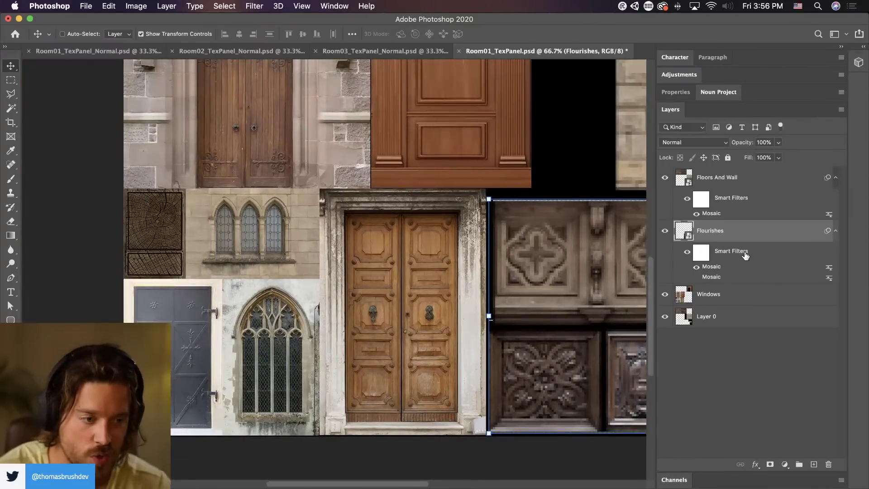
drag(714, 271, 713, 283)
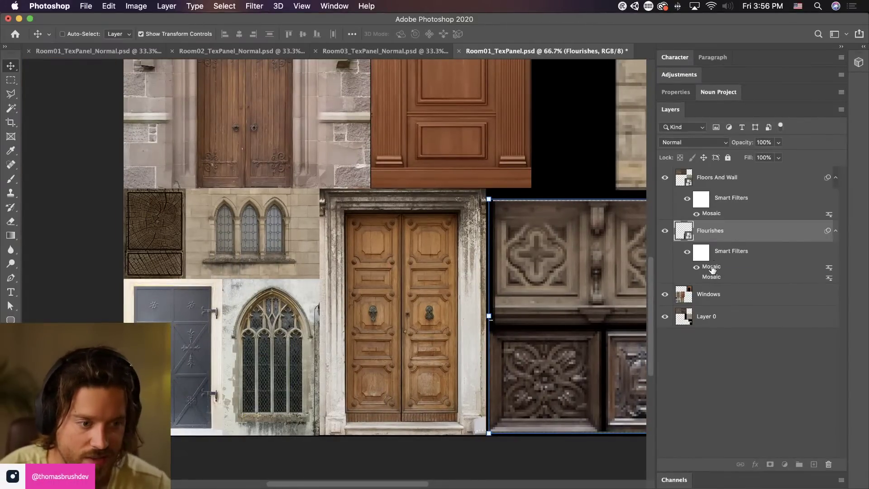
drag(714, 270, 713, 294)
right_click(714, 298)
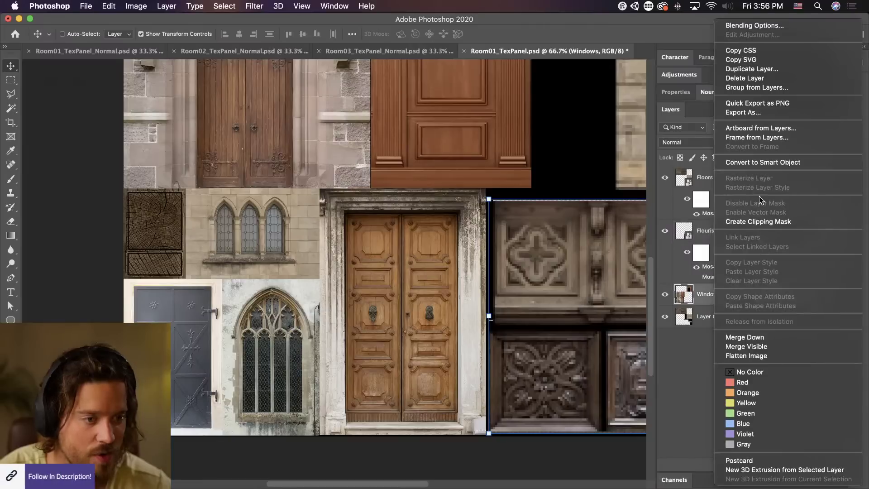
click(742, 162)
alt+drag(718, 267, 719, 299)
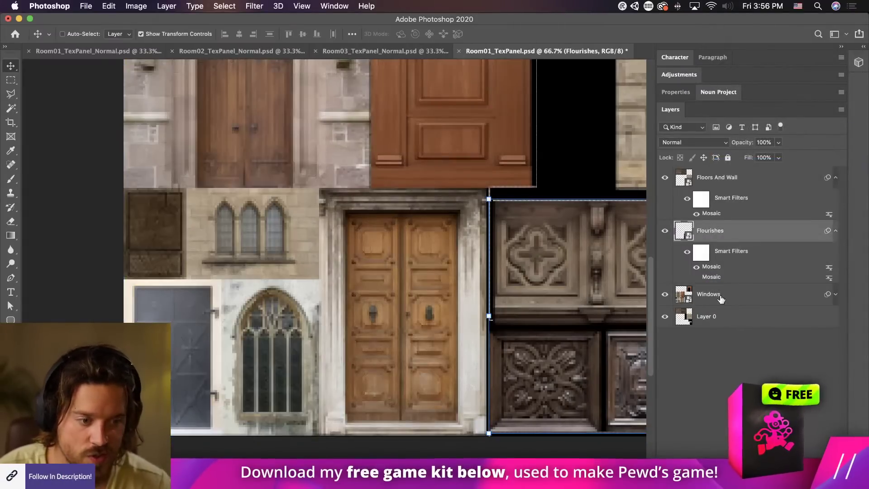
click(835, 295)
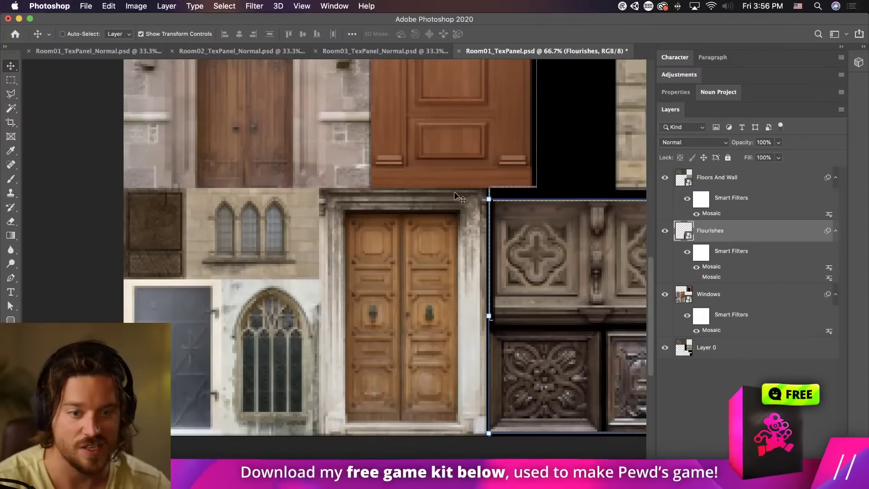
Reduce the cell size of the Mosaic filter on the Windows layer for finer pixelation.
double_click(711, 330)
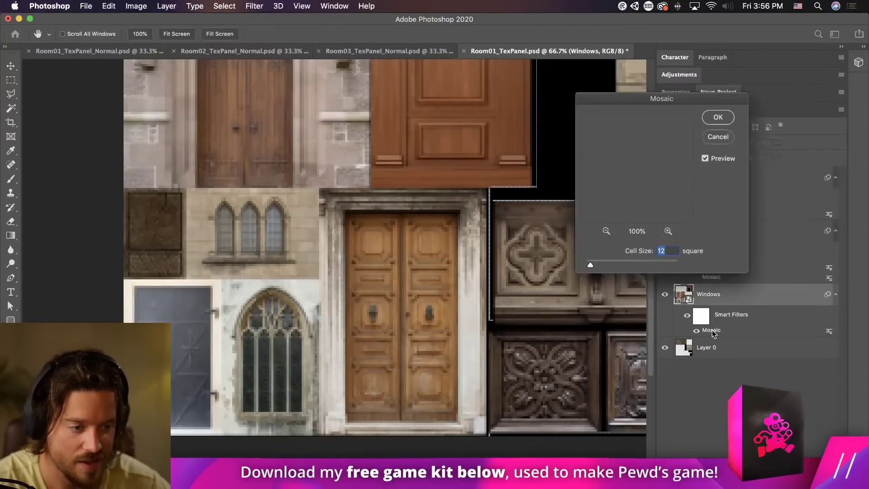
drag(591, 265, 588, 265)
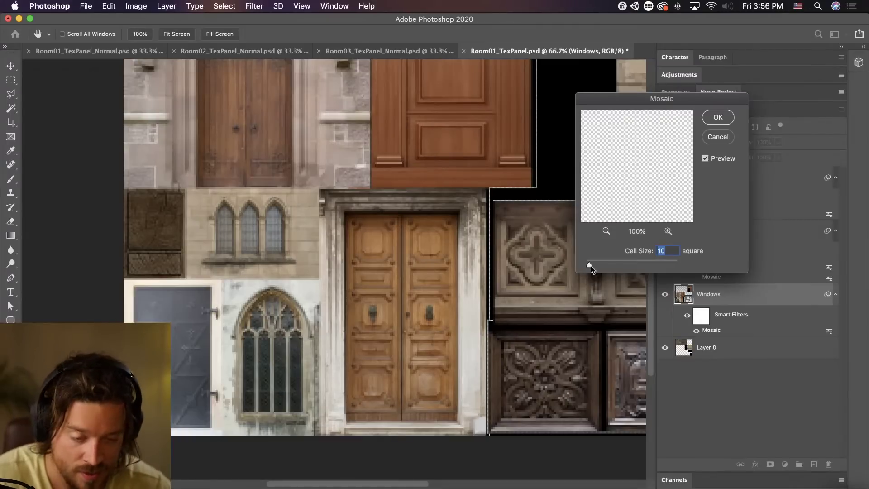
drag(591, 265, 588, 266)
click(719, 116)
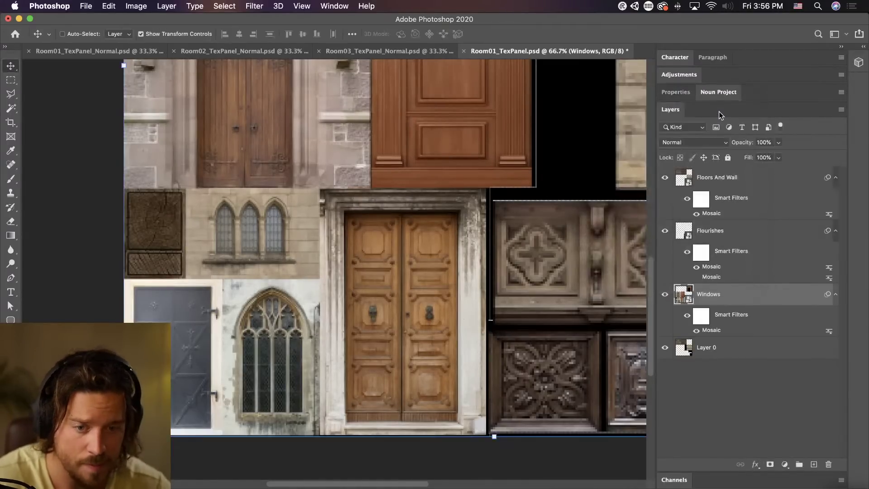
Compare the pixelated tiles with the originals on Layer 0 by toggling the visibility of the layers above it.
scroll(495, 450, up, 5)
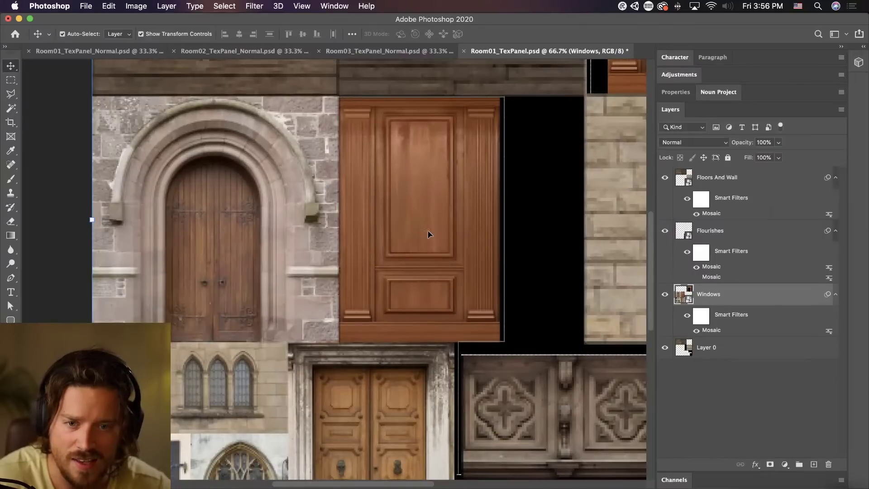
click(709, 347)
drag(475, 272, 452, 253)
key(cmd+z)
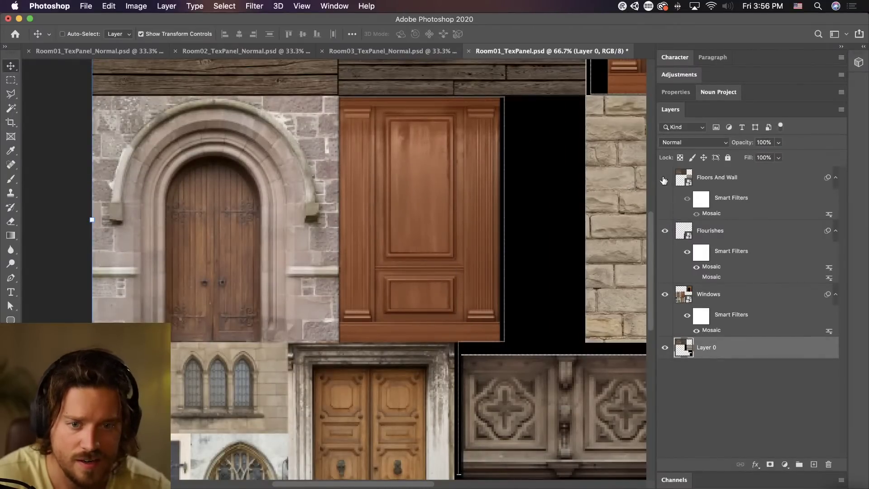
click(664, 294)
click(665, 295)
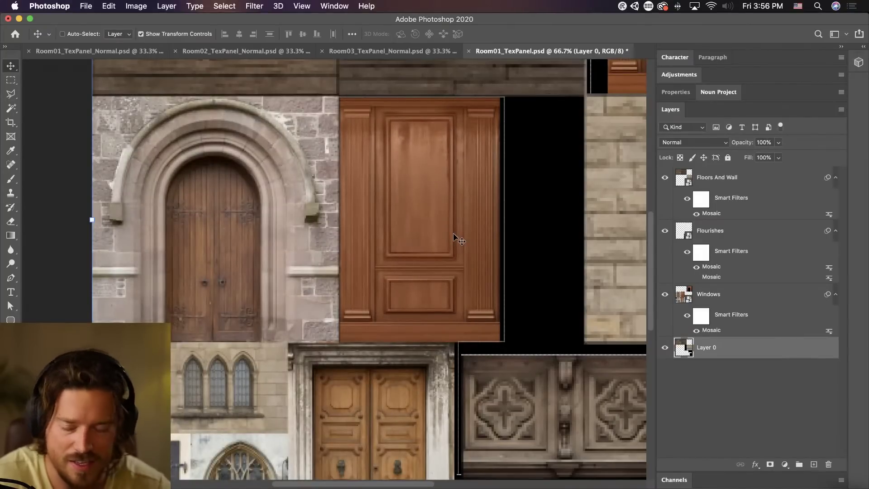
Save the pixelated Room01_TexPanel.psd texture sheet.
key(super+minus)
key(super+minus)
key(super+s)
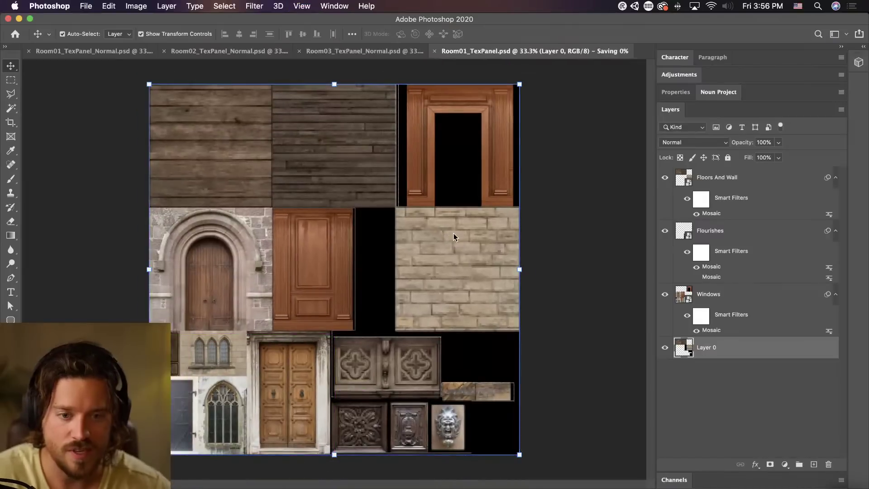
Switch to Unity and return to the running game to inspect the foyer with the reimported texture.
key(super+Tab)
key(super+Tab)
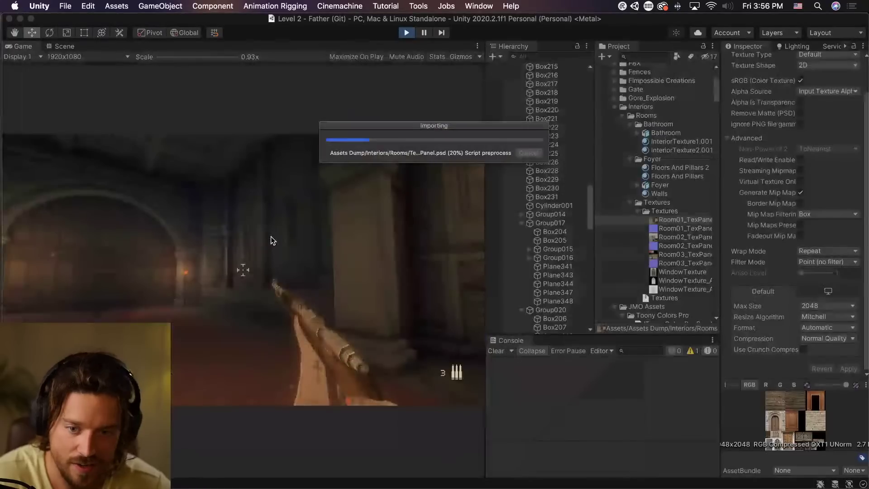
click(271, 236)
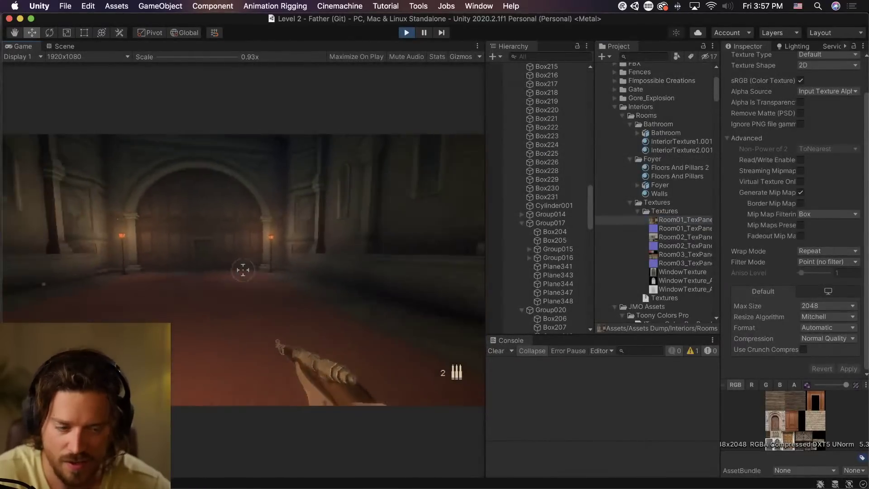
Walk through the foyer in the running game to inspect the pixelated doors, walls, ledges and pillars up close.
key(w)
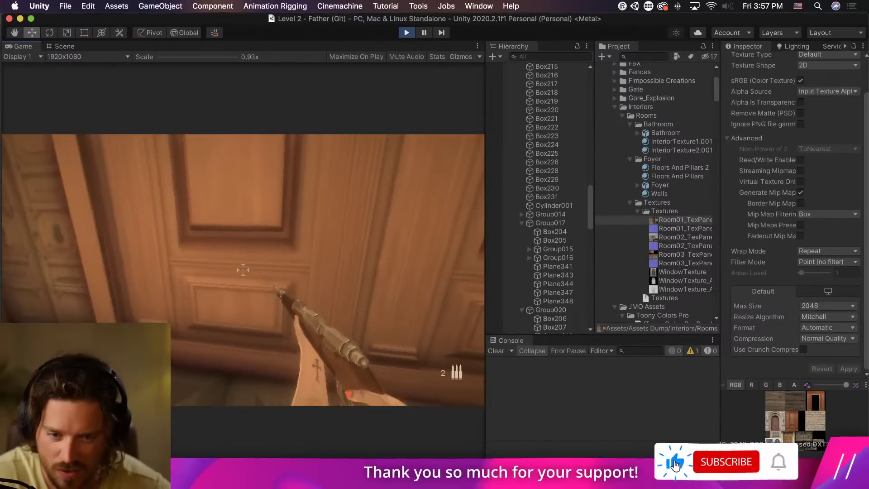
key(s)
key(w)
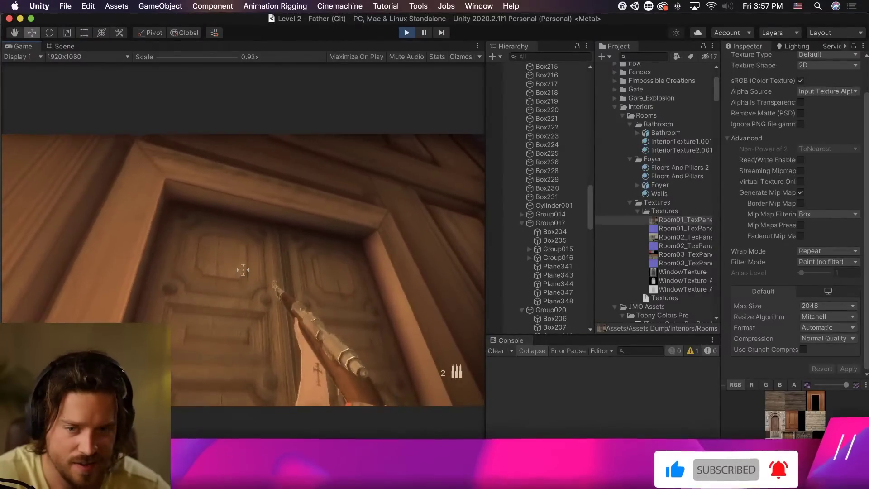
key(w)
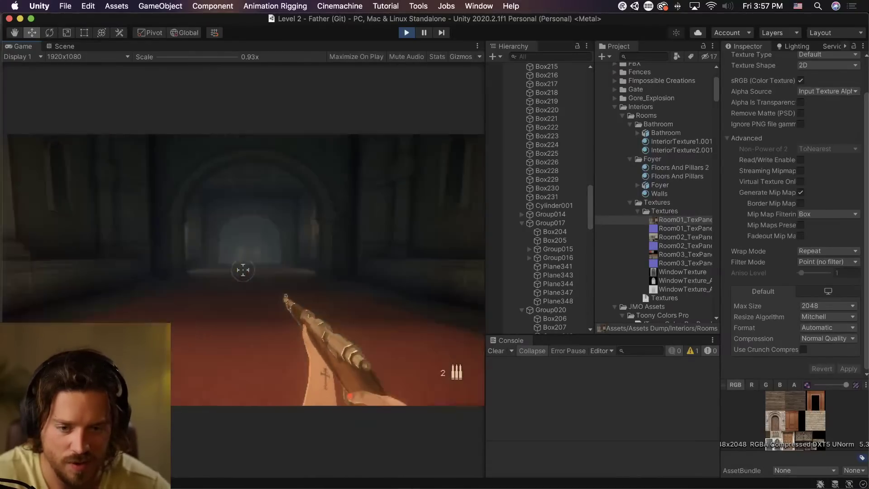
key(w)
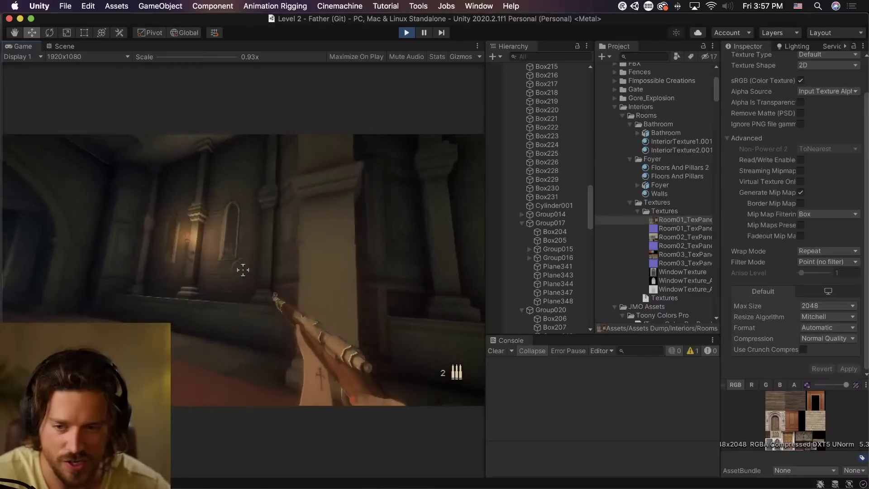
key(w)
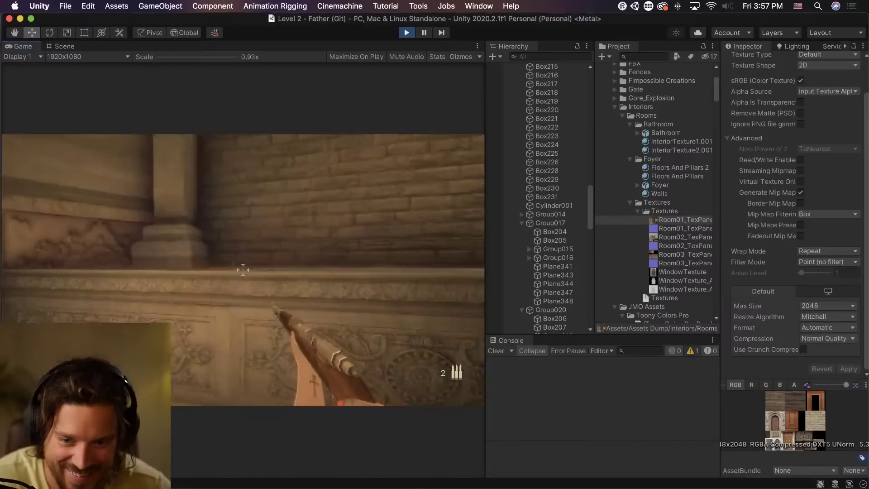
key(w)
key(space)
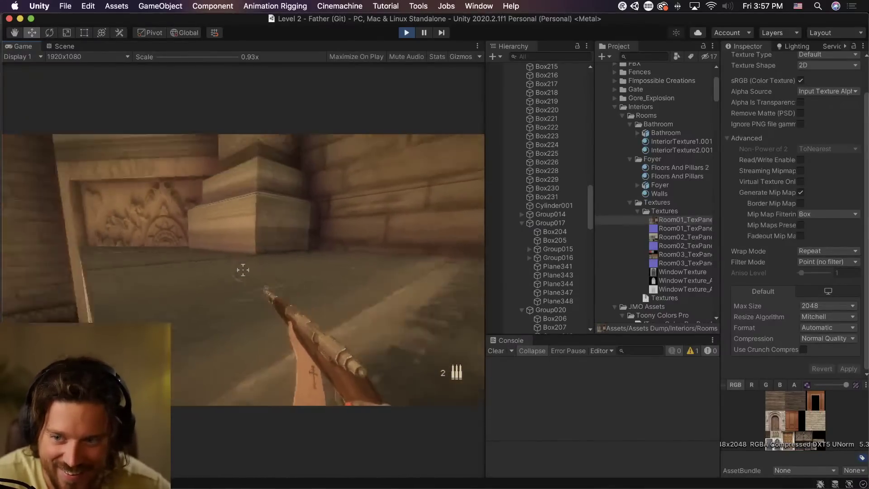
key(w)
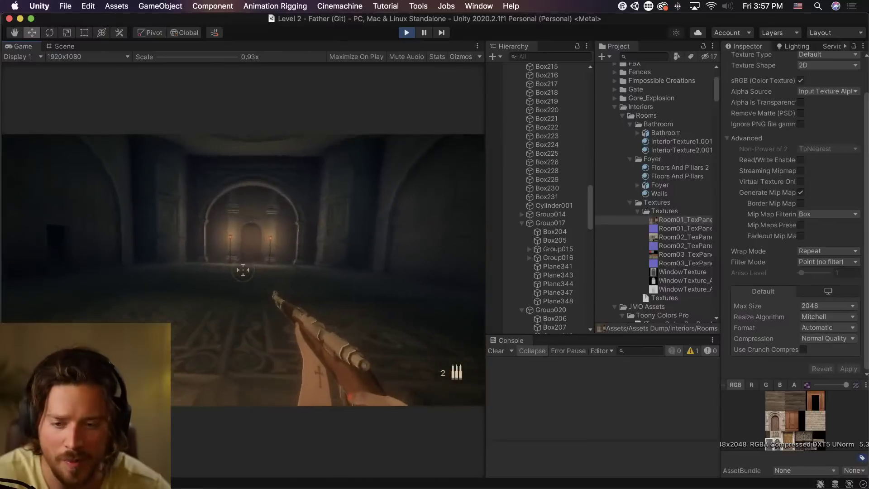
Remove the normal map from the foyer's Walls material by setting its texture to None.
key(super+shift+p)
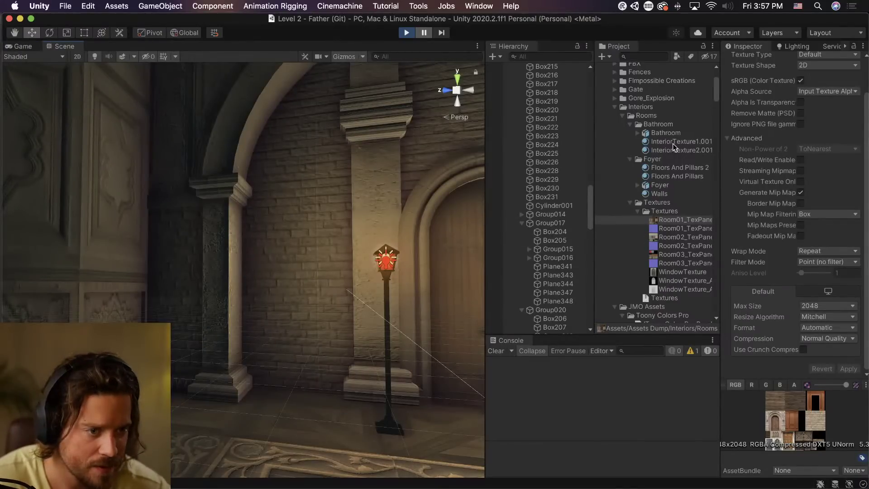
click(672, 192)
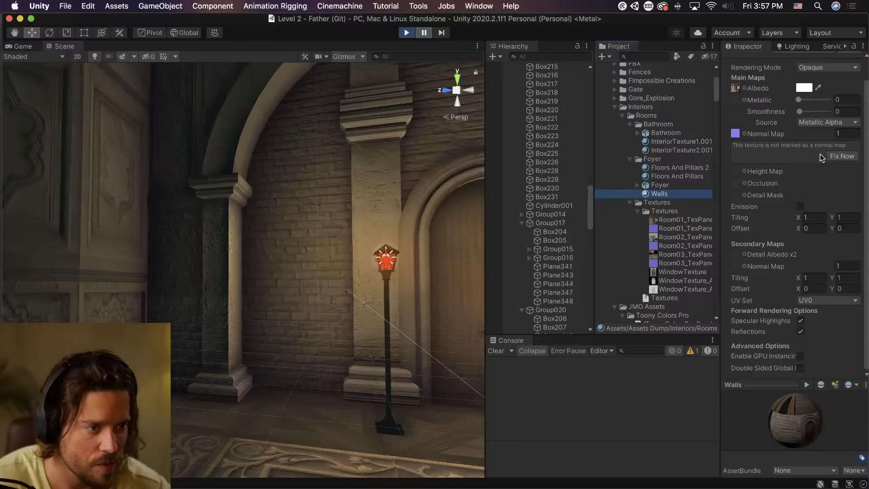
click(736, 134)
click(744, 134)
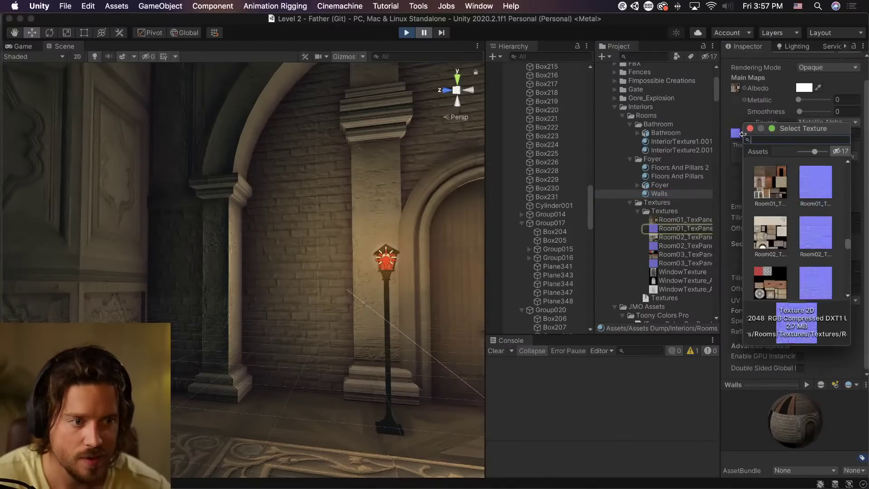
text(none)
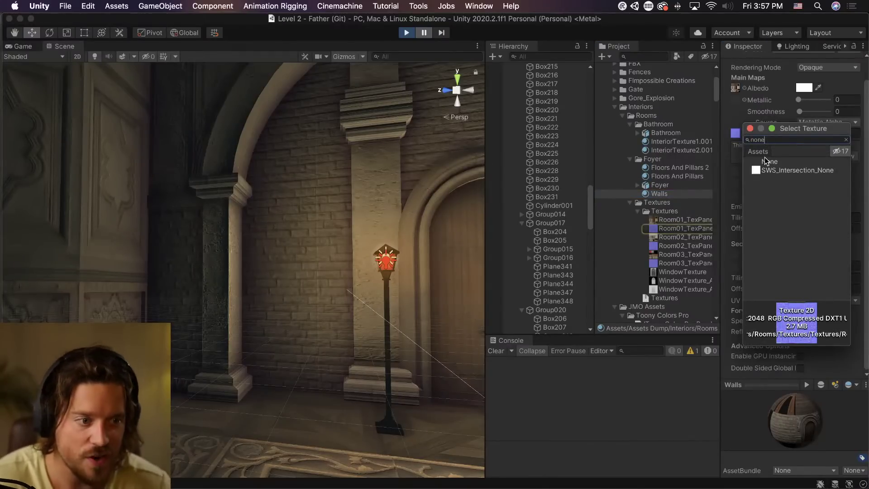
double_click(765, 159)
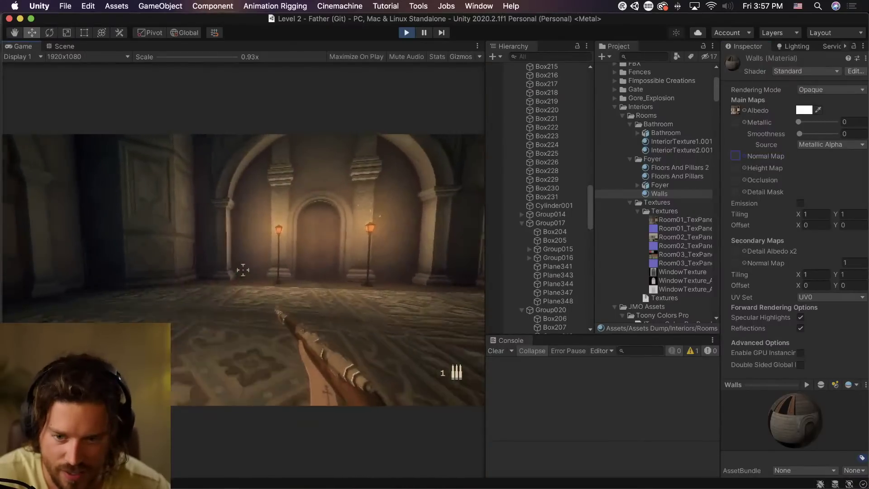
Walk through the foyer in the running game to inspect the doors, walls and floor without the Walls normal map.
key(w)
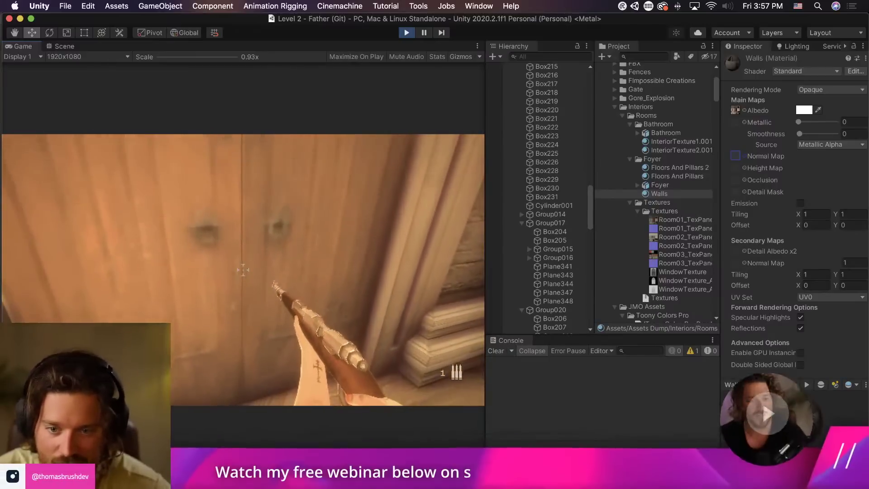
key(w)
key(w)
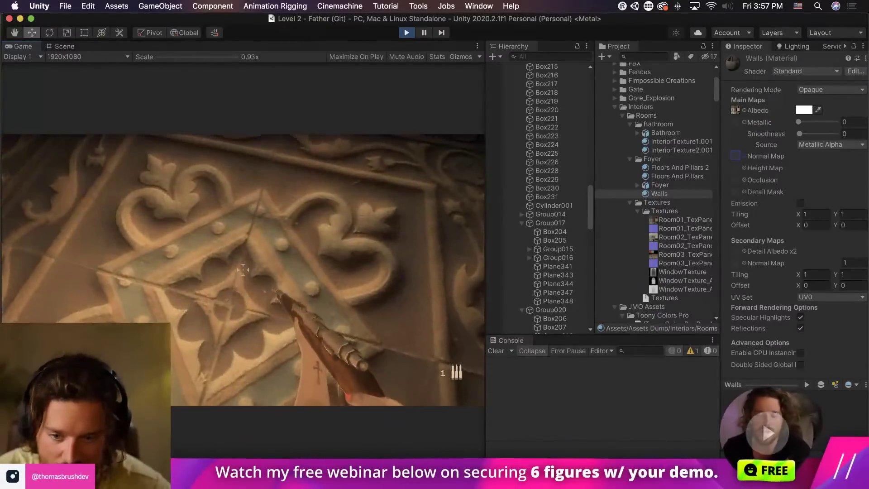
key(w)
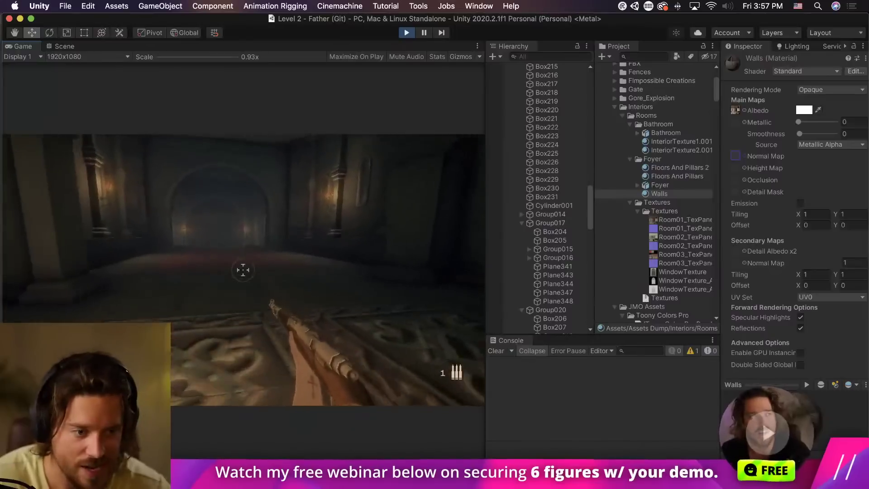
key(w)
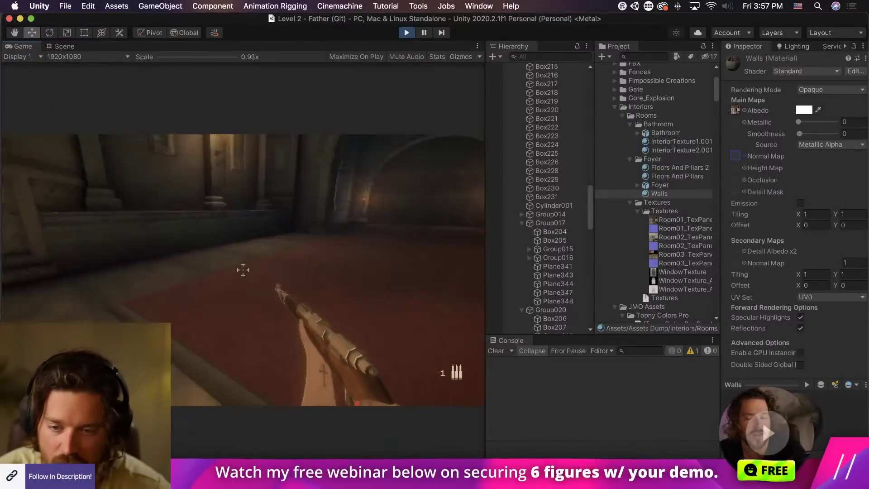
key(w)
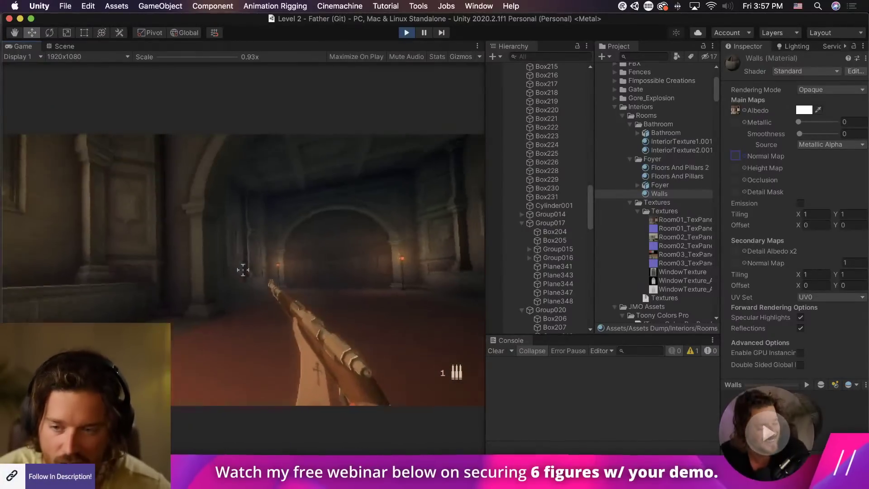
key(w)
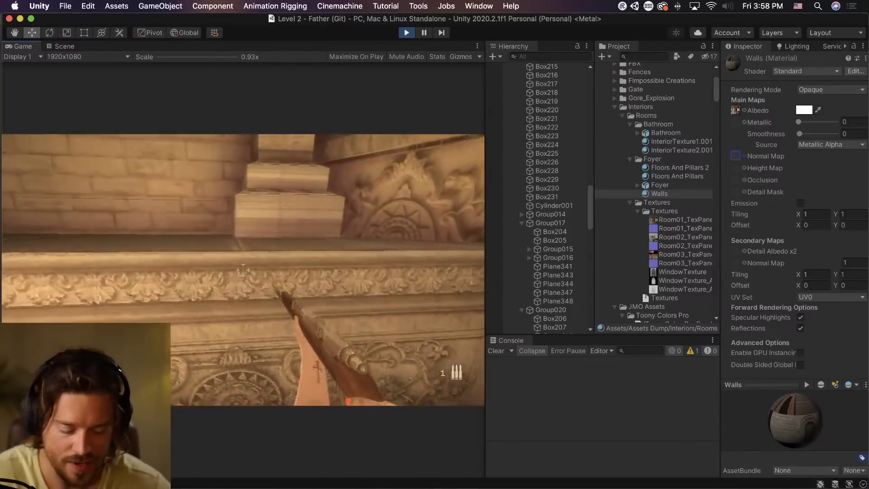
Open the Room03_TexPanel texture from the Textures folder in Photoshop.
key(super+2)
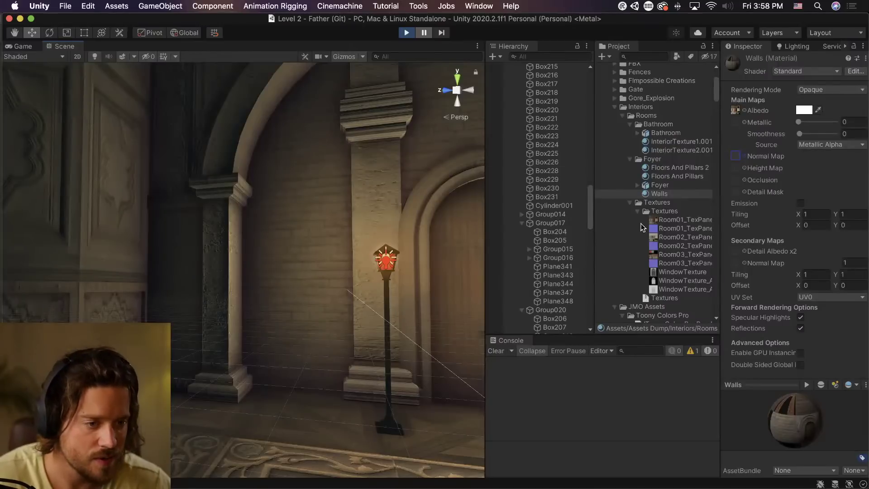
click(670, 237)
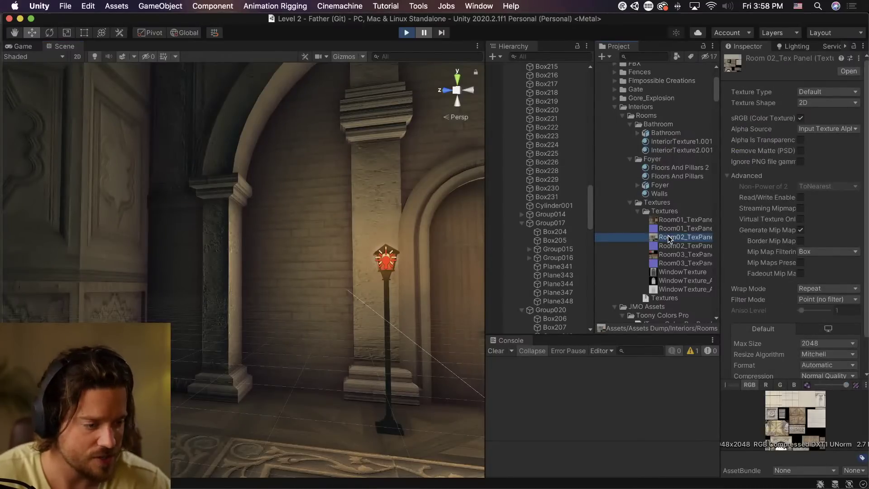
click(673, 254)
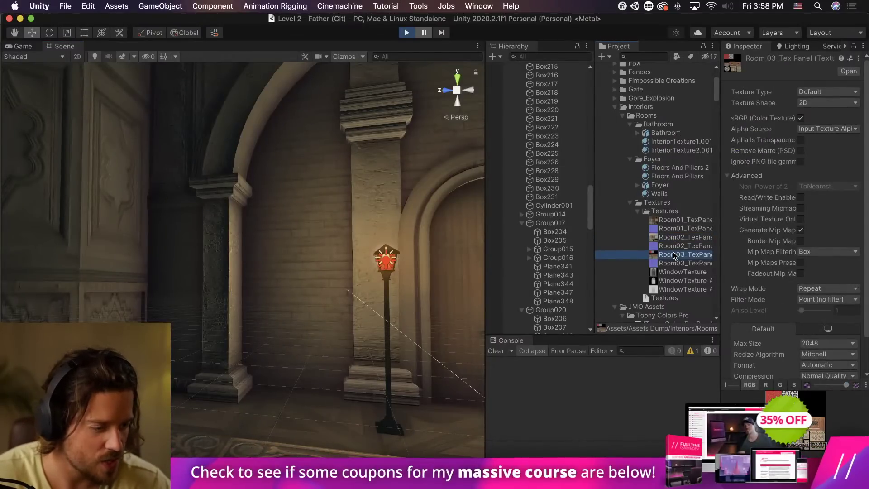
double_click(673, 254)
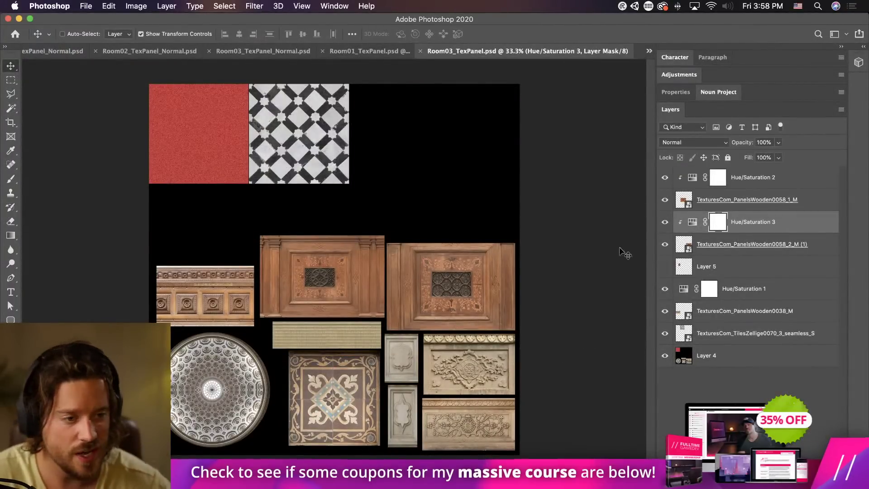
Merge all layers of Room03_TexPanel.psd, from Hue/Saturation 2 down to Layer 4, into a single layer.
click(751, 177)
shift+click(732, 354)
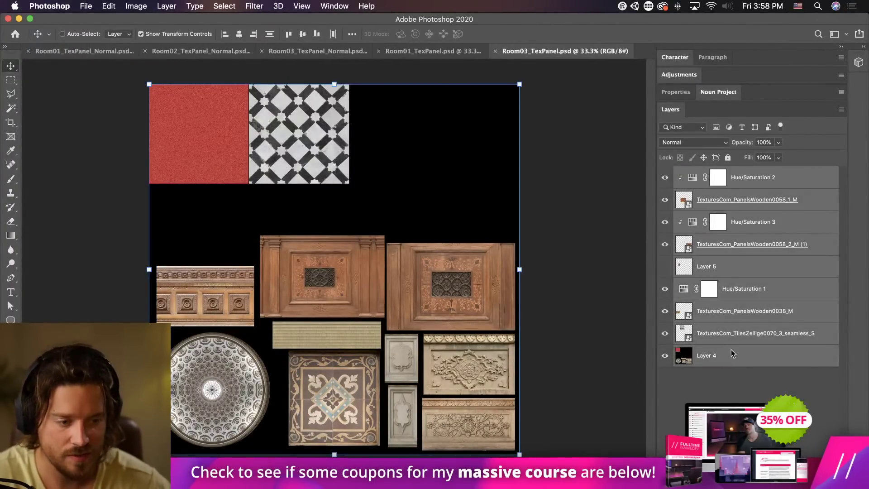
right_click(680, 336)
click(679, 337)
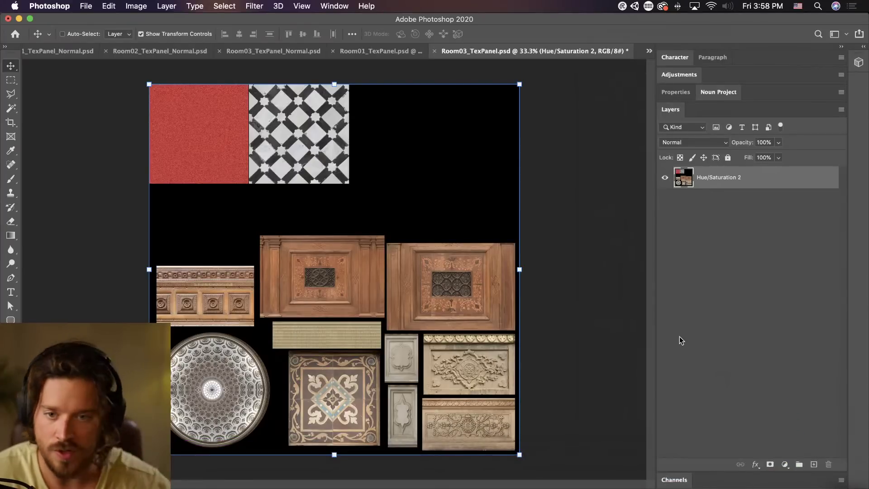
key(m)
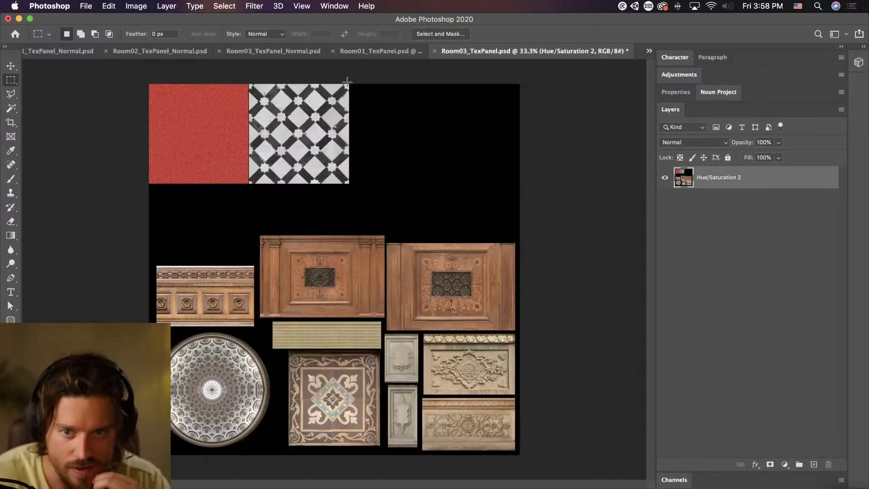
drag(150, 84, 245, 180)
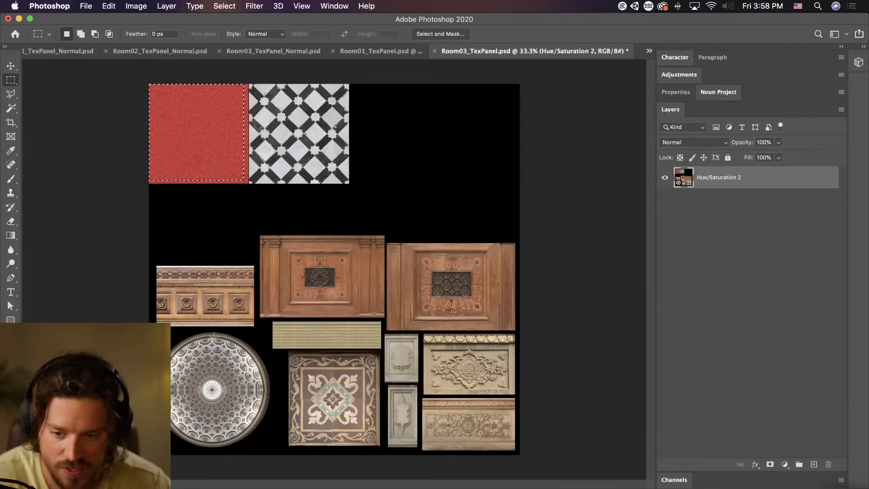
key(super+d)
Copy the round dome ceiling texture to its own layer with a rectangular selection and apply the last-used Mosaic filter to it.
drag(156, 329, 273, 451)
key(super+plus)
key(super+plus)
key(super+plus)
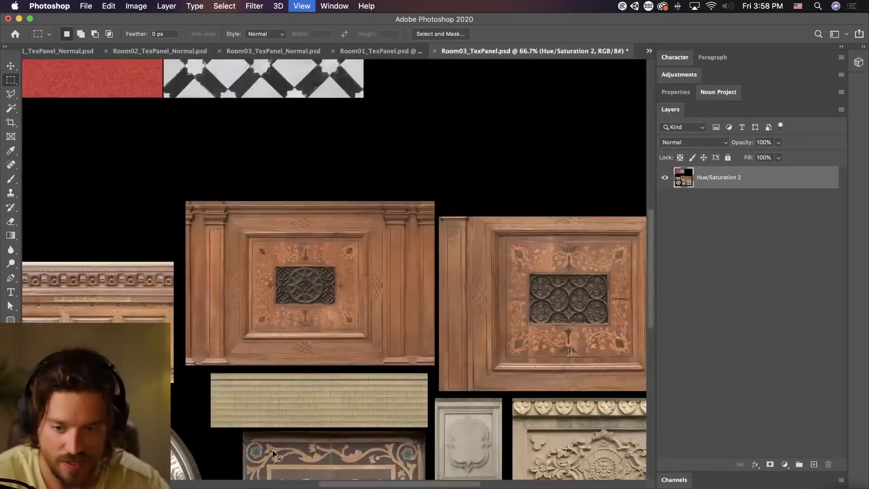
drag(264, 421, 531, 97)
drag(336, 209, 343, 200)
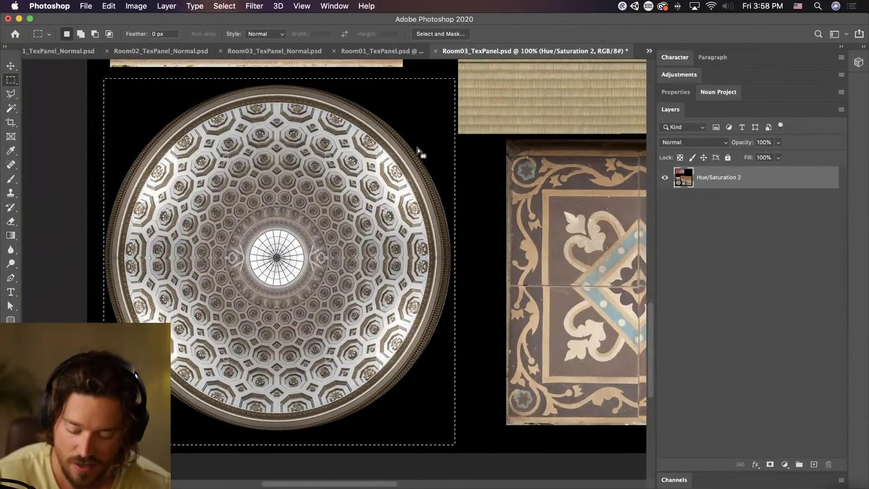
key(shift)
key(super+j)
key(v)
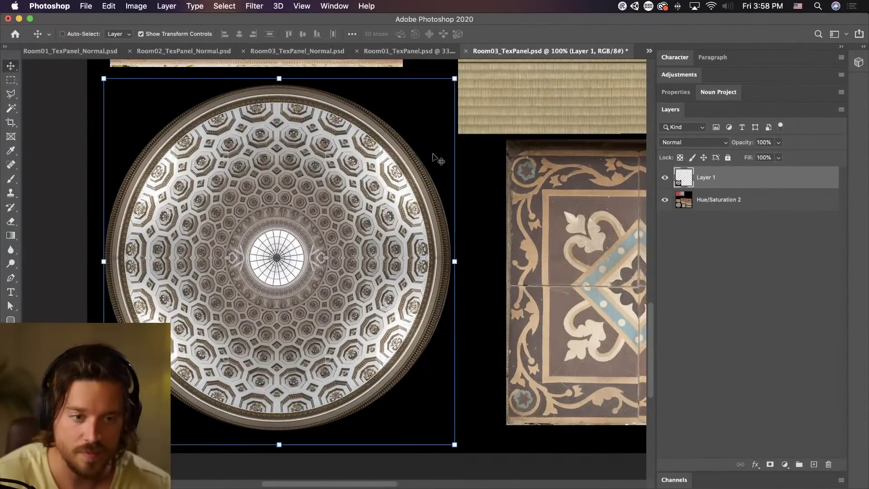
click(278, 6)
click(266, 21)
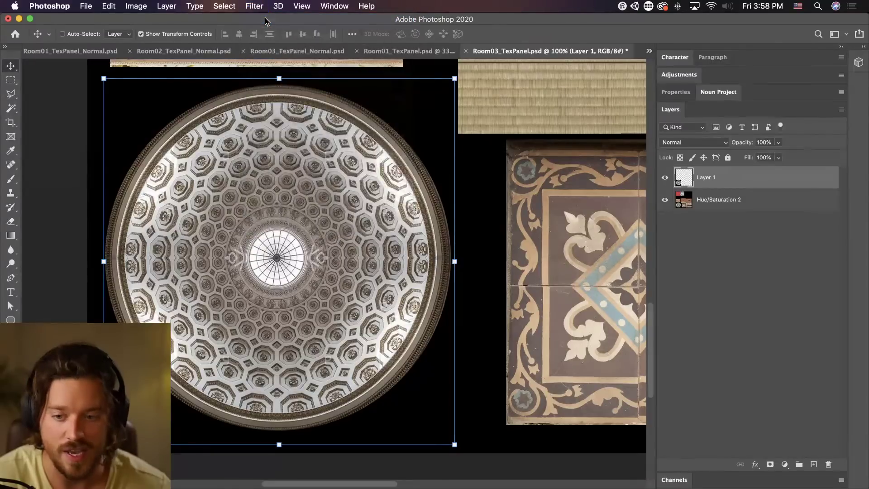
Copy the red carpet and black-and-white tile textures together from the merged Hue/Saturation 2 layer to a new layer.
click(716, 198)
drag(495, 227, 421, 338)
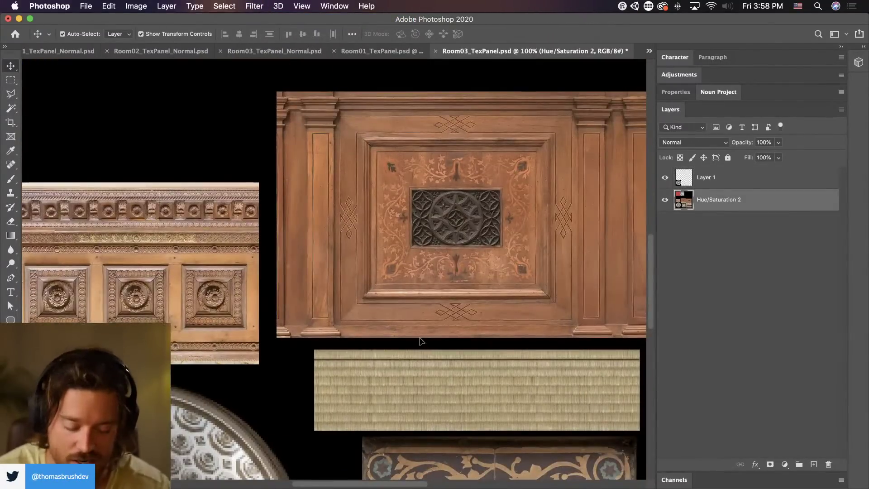
key(super+minus)
key(super+minus)
key(super+minus)
key(m)
drag(149, 84, 370, 197)
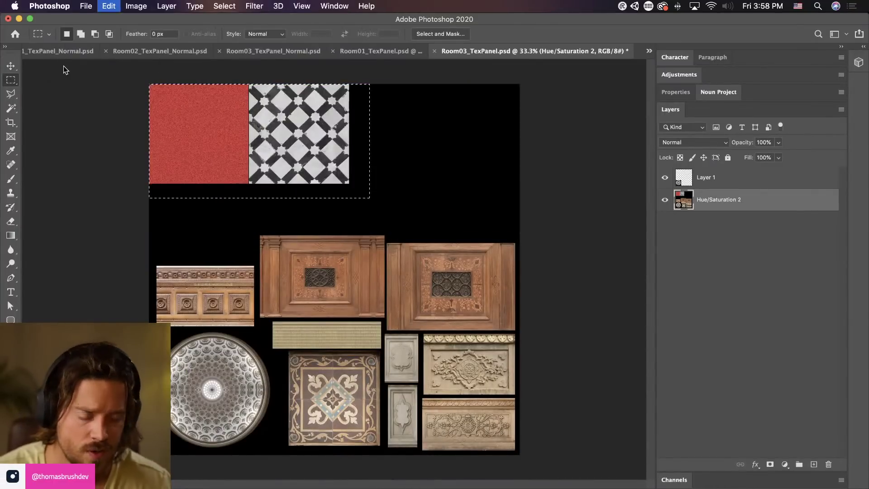
key(v)
key(super+j)
Apply a Mosaic filter with a cell size of 11 to the copied layer holding the red carpet and tile textures.
click(195, 6)
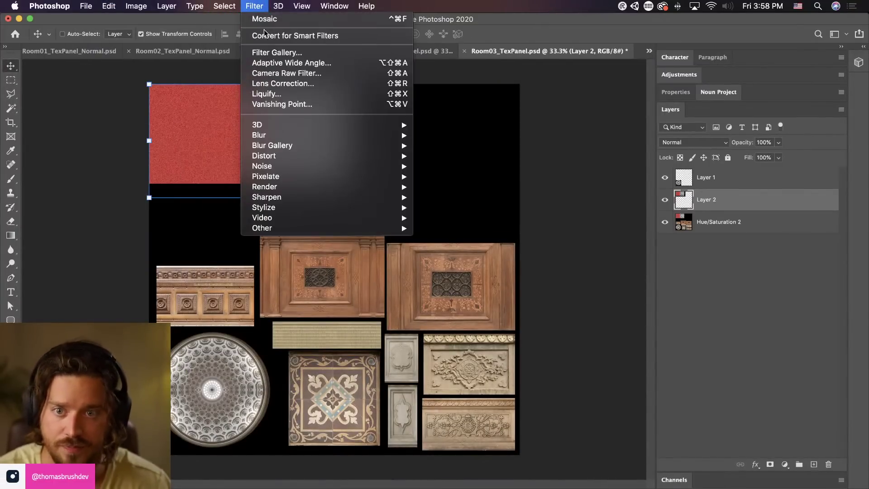
mouse_move(277, 169)
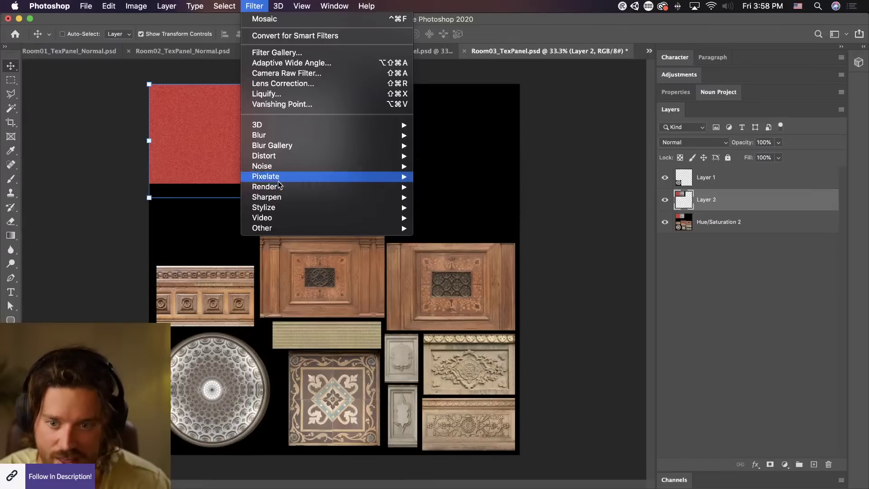
click(473, 229)
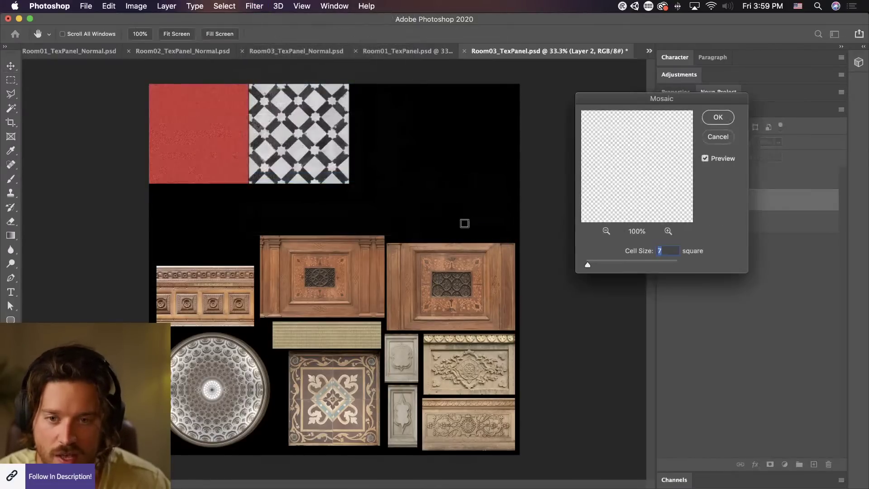
drag(589, 263, 589, 263)
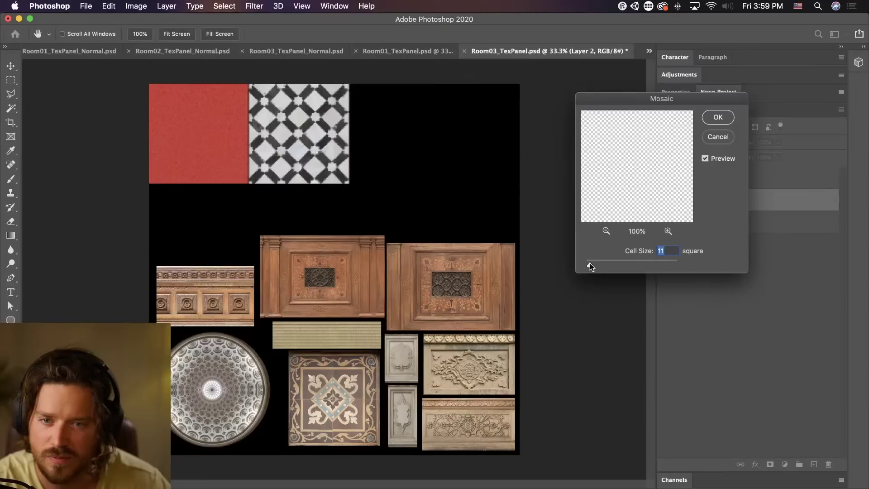
click(723, 119)
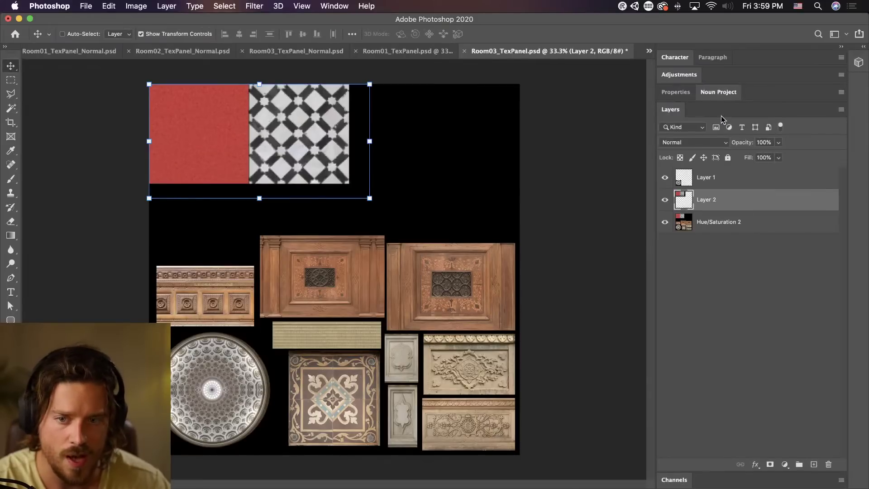
Apply the last-used Mosaic filter to the merged Hue/Saturation 2 layer and check the pixelated panels up close.
click(729, 224)
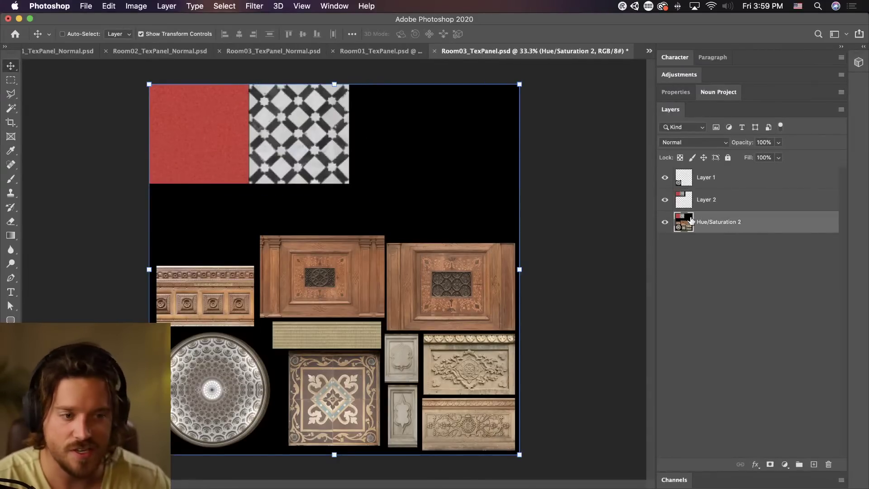
click(166, 6)
click(253, 19)
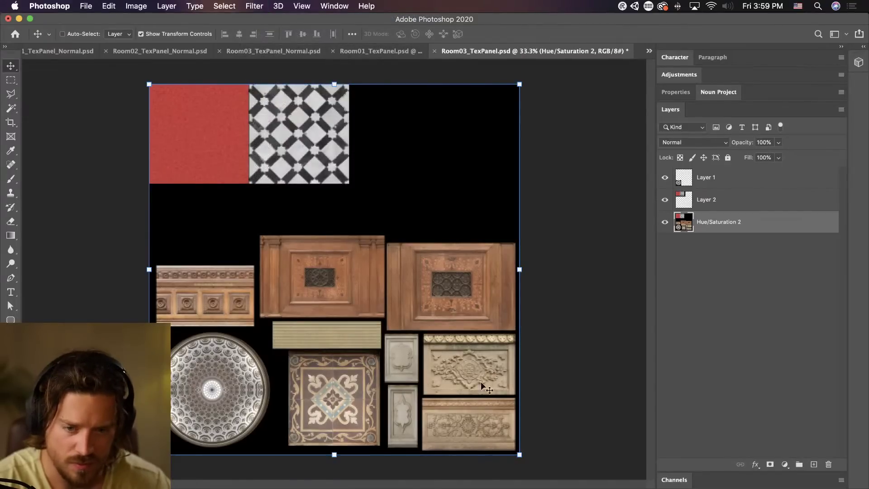
key(super+equal)
key(super+equal)
key(super+minus)
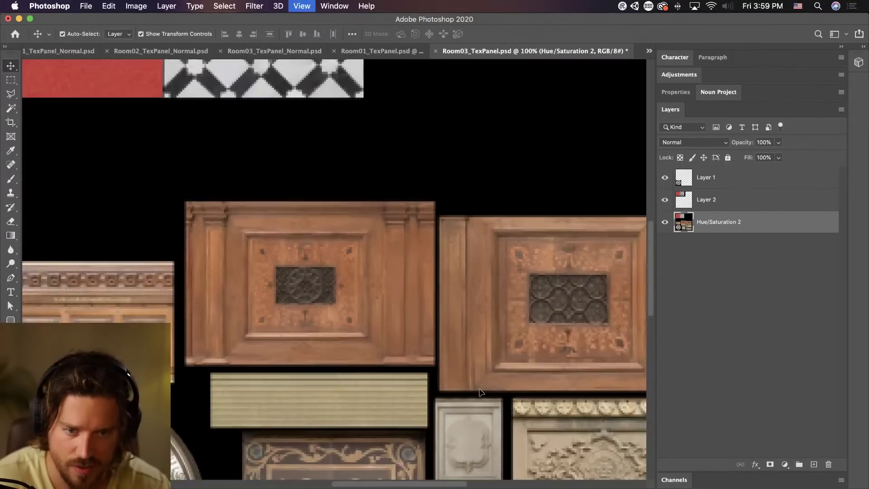
drag(483, 394, 327, 156)
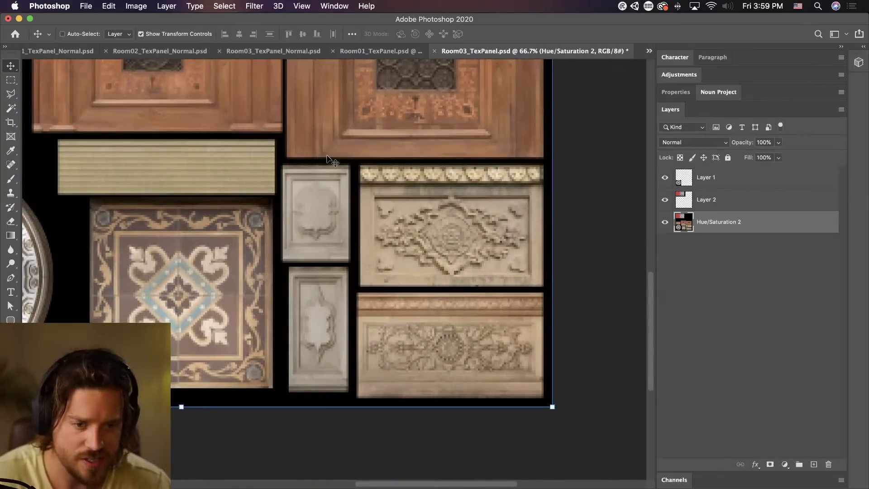
Switch to Unity and examine the carved panels in the foyer scene up close.
key(super+Tab)
key(Tab)
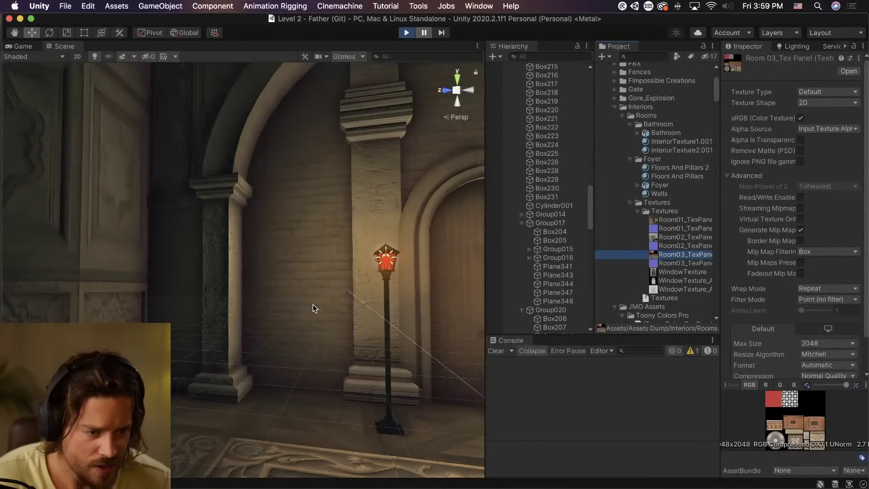
right_drag(311, 302, 210, 251)
scroll(210, 252, down, 5)
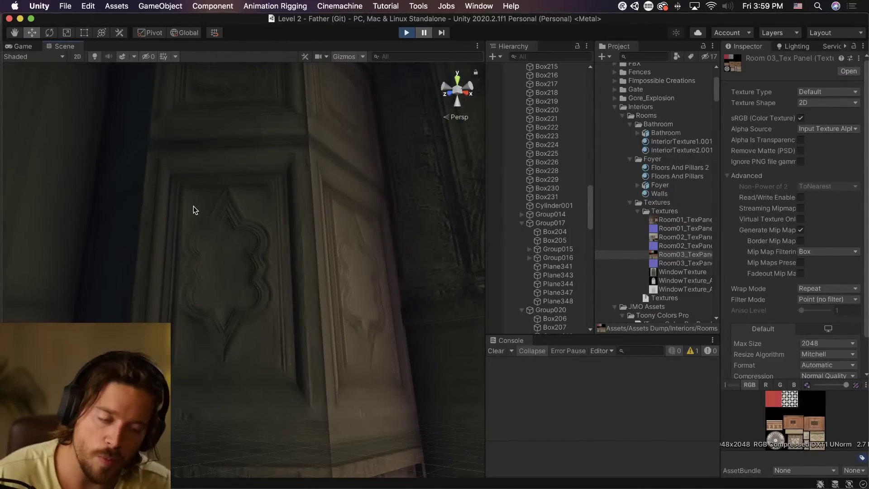
Switch back to Photoshop and close the Room01, Room02 and Room03 TexPanel_Normal documents.
key(super+Tab)
key(super+minus)
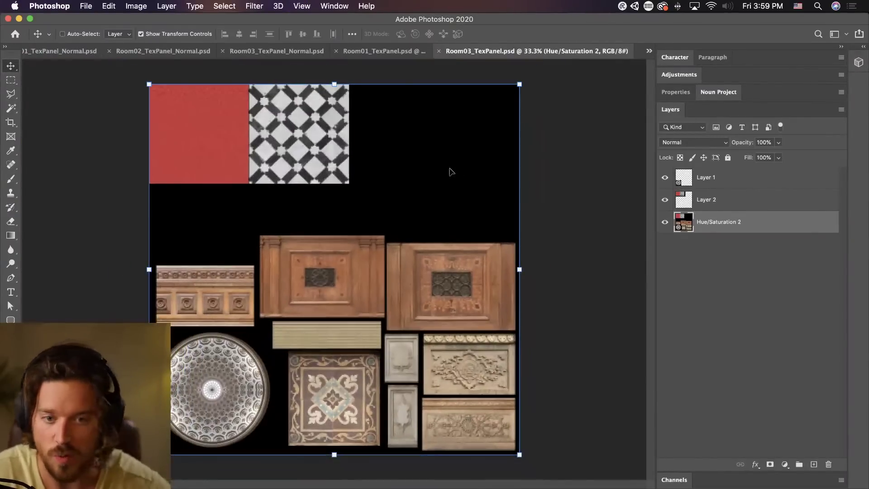
click(365, 51)
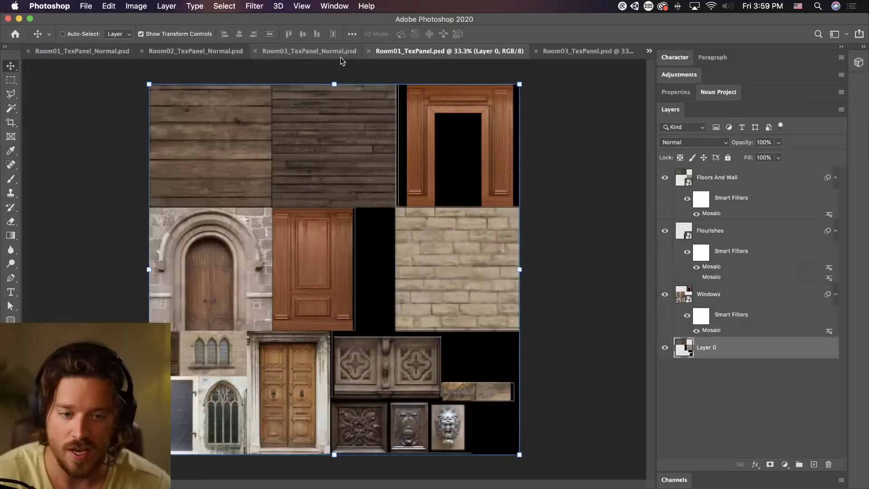
click(588, 53)
click(222, 52)
click(159, 52)
click(165, 52)
click(28, 51)
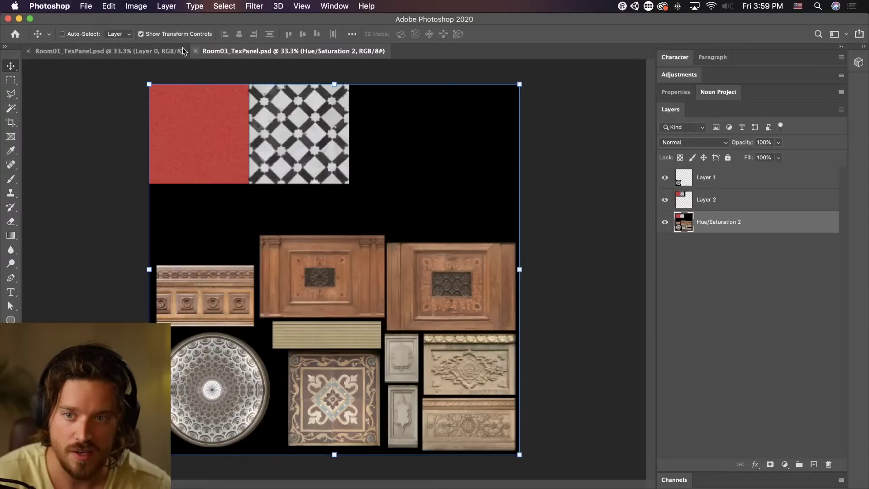
Merge all layers of Room01_TexPanel.psd, from Floors And Wall down to Layer 0, into a single layer.
click(127, 51)
shift+click(749, 181)
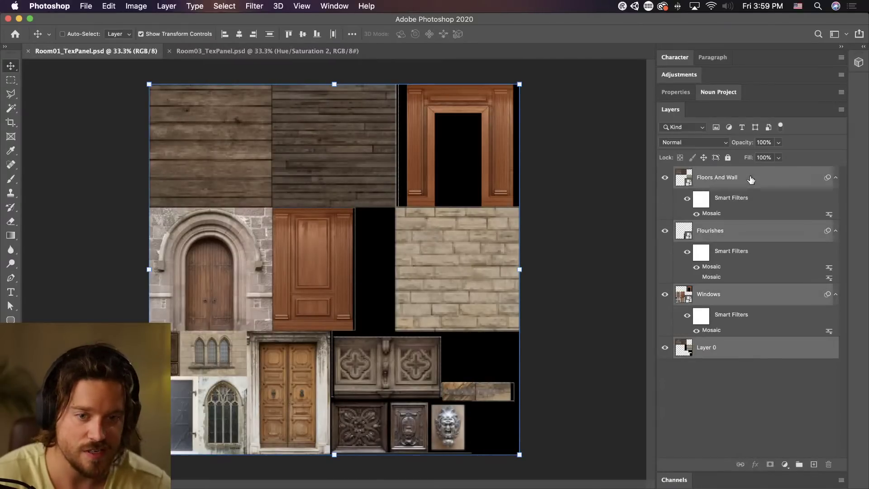
right_click(749, 180)
click(675, 337)
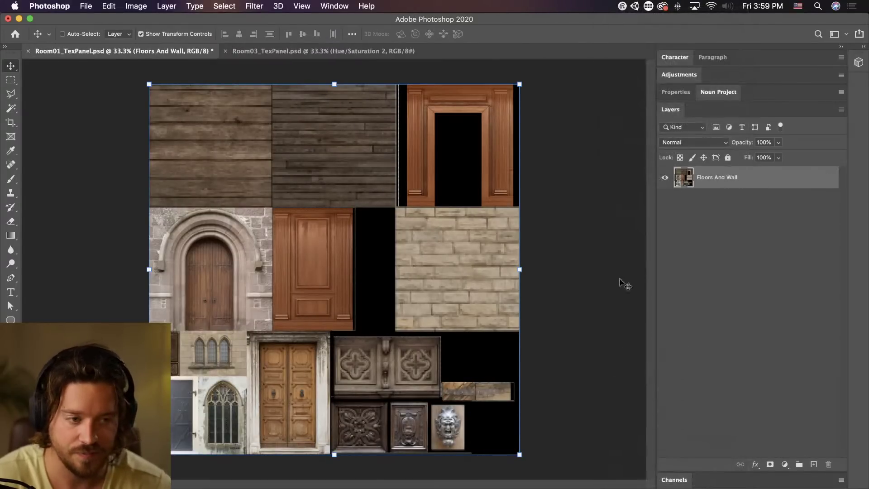
Generate a normal map from the merged Floors And Wall layer using the default settings.
click(302, 6)
mouse_move(255, 6)
mouse_move(272, 129)
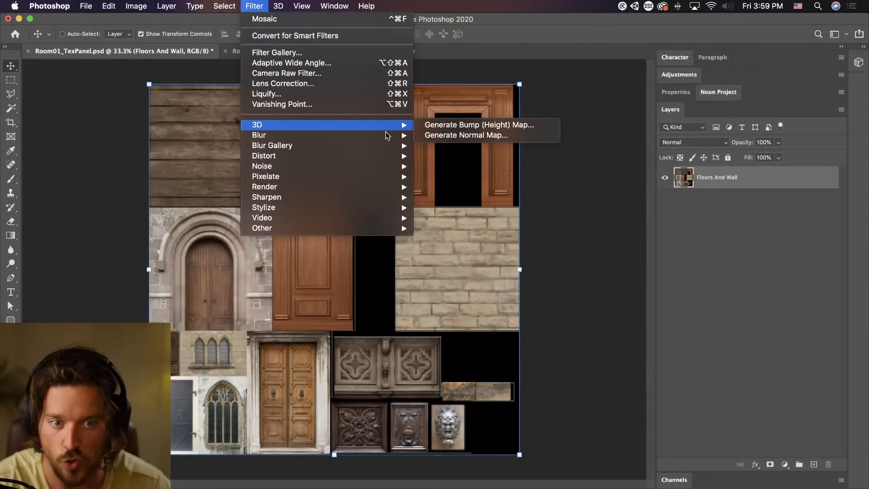
click(436, 135)
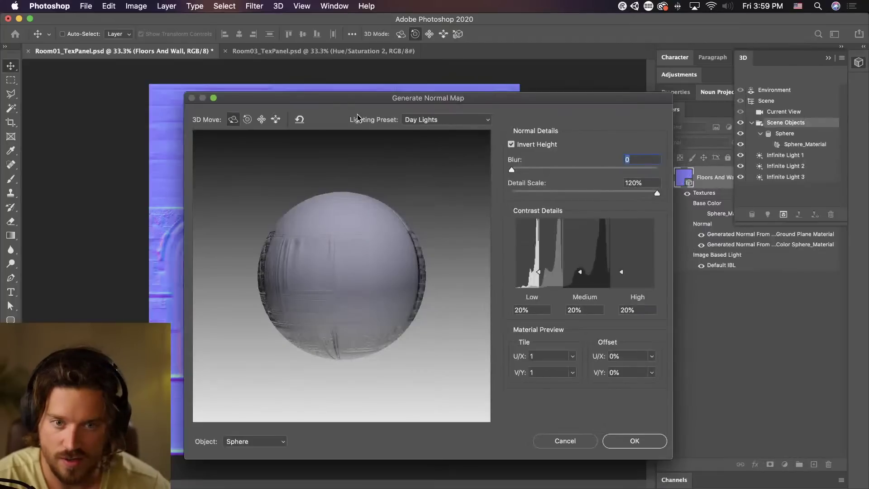
drag(362, 93, 395, 89)
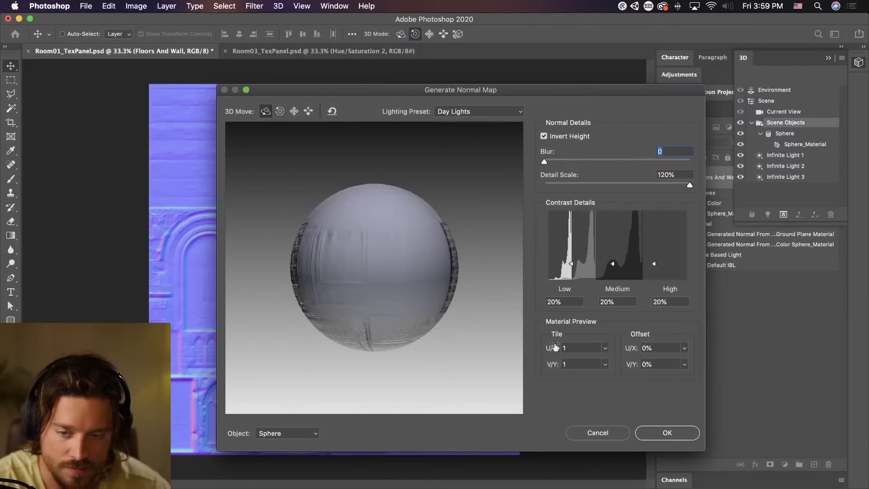
click(677, 440)
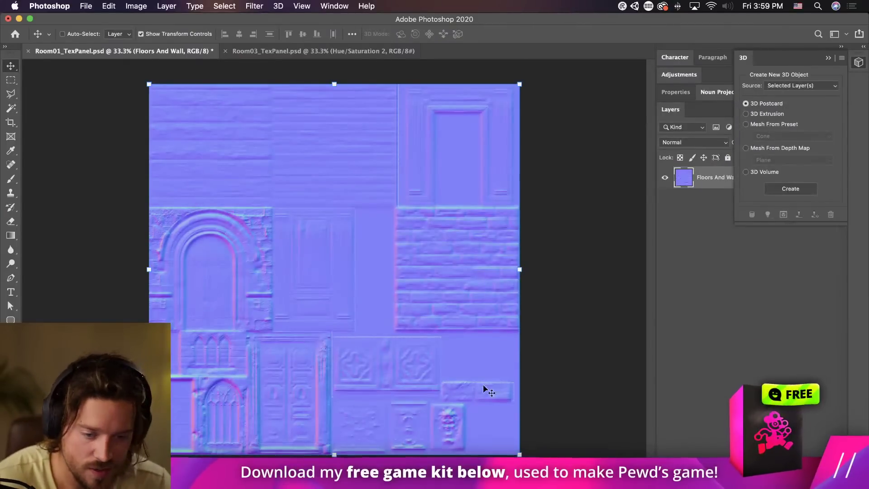
Inspect the brick area of the generated normal map up close and undo the normal map generation.
key(super+1)
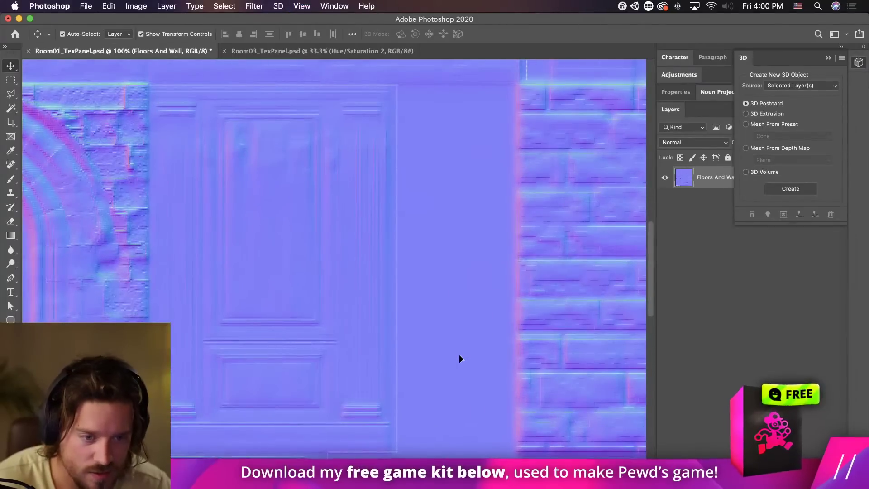
key(super+equal)
drag(459, 355, 362, 233)
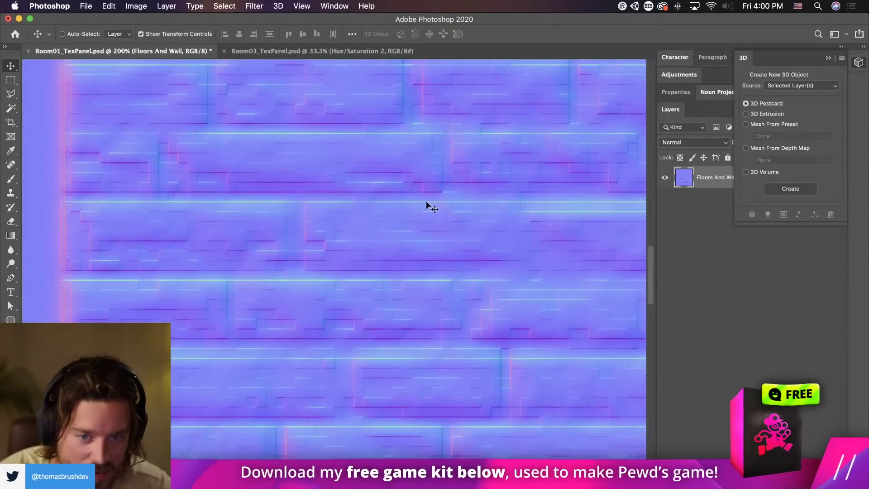
key(super+z)
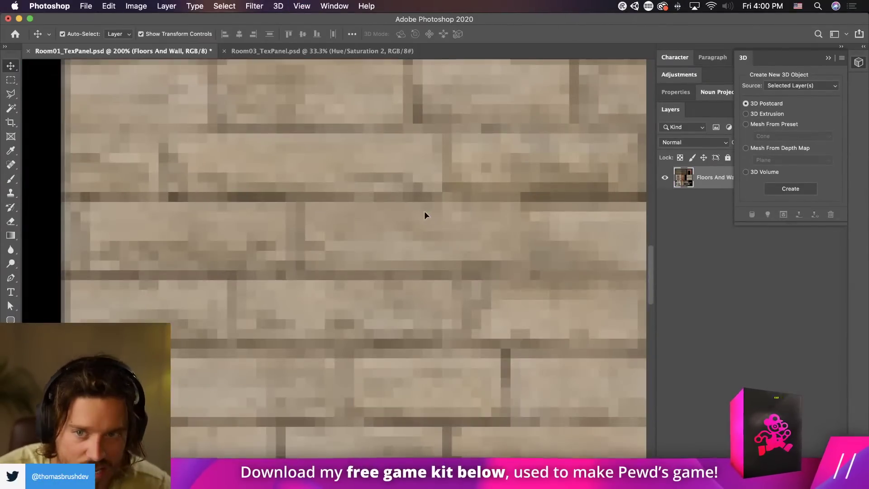
Switch to Unity, examine the carved panel up close and select the Room03_TexPanel_Normal texture.
key(super+Tab)
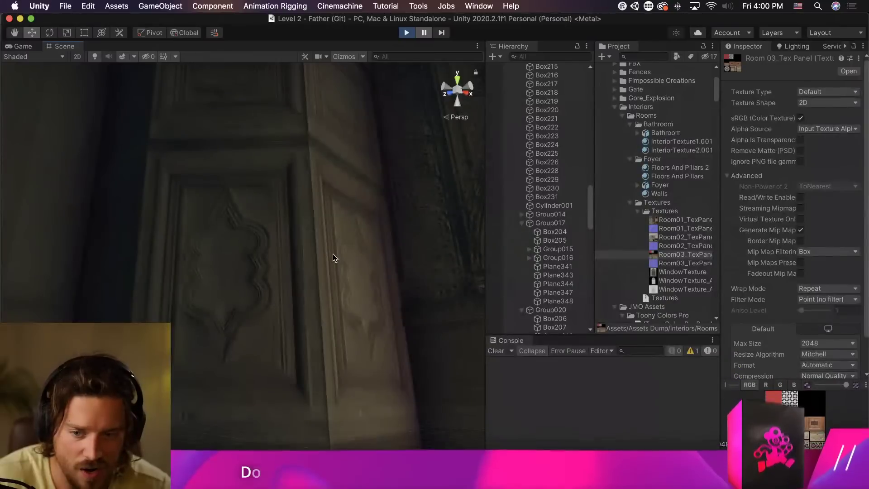
alt+drag(333, 254, 365, 298)
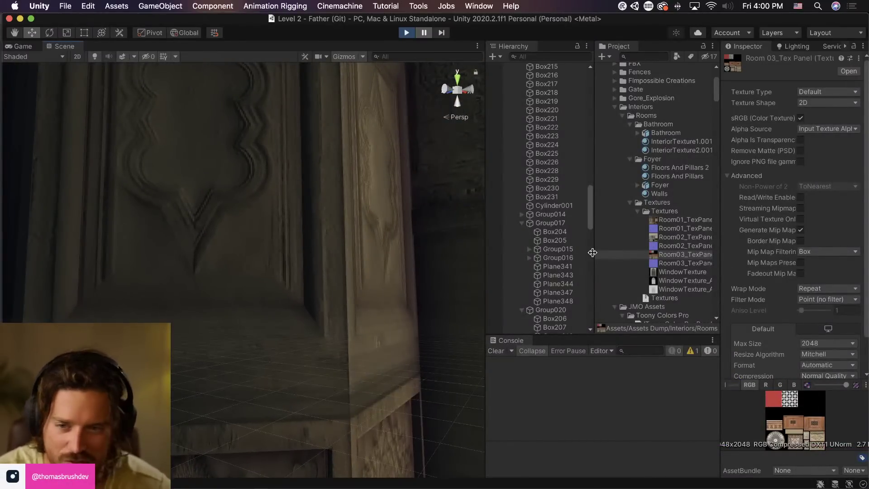
alt+drag(371, 223, 357, 184)
click(669, 237)
click(679, 254)
click(683, 263)
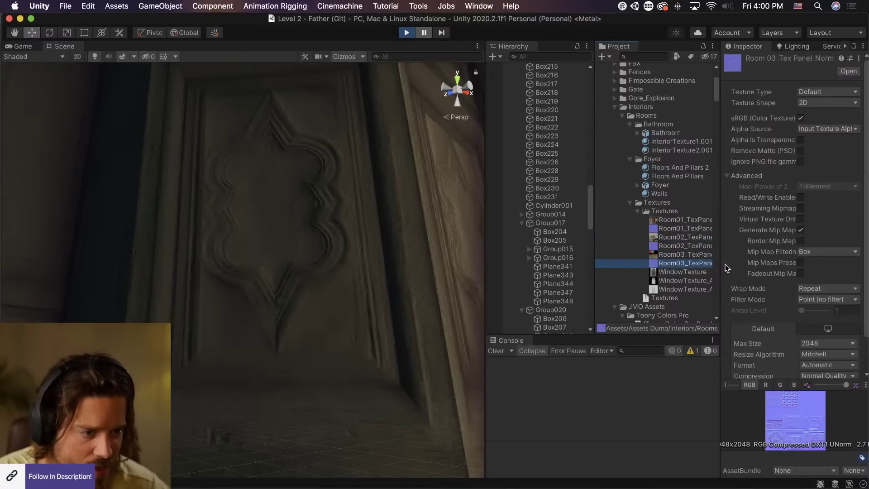
Set the Room03_TexPanel_Normal texture's Max Size to 256 and apply the import settings.
click(822, 344)
click(824, 317)
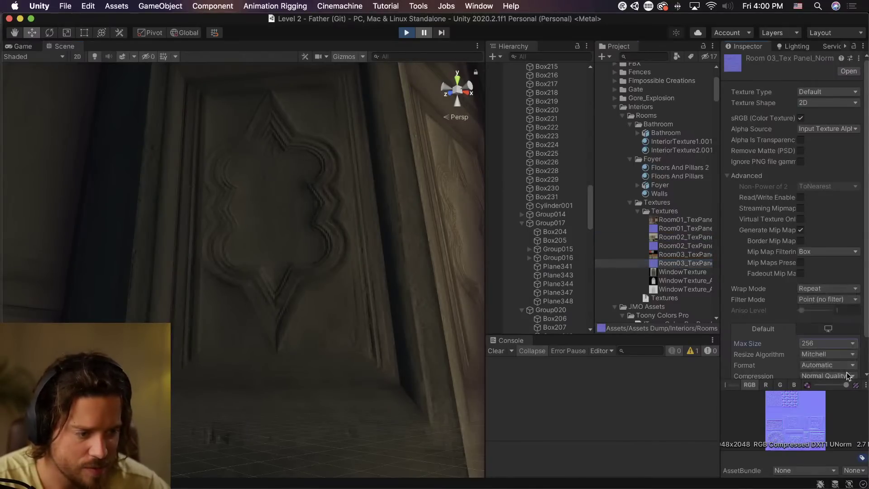
scroll(851, 356, down, 2)
click(855, 369)
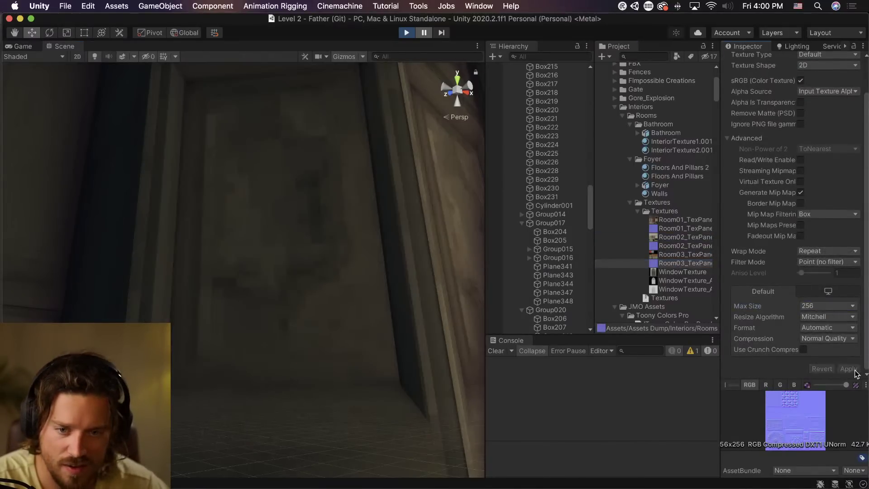
Set the Room03_TexPanel_Normal texture's Max Size to 1024, apply it and check the carved panels in the scene.
click(826, 305)
click(819, 325)
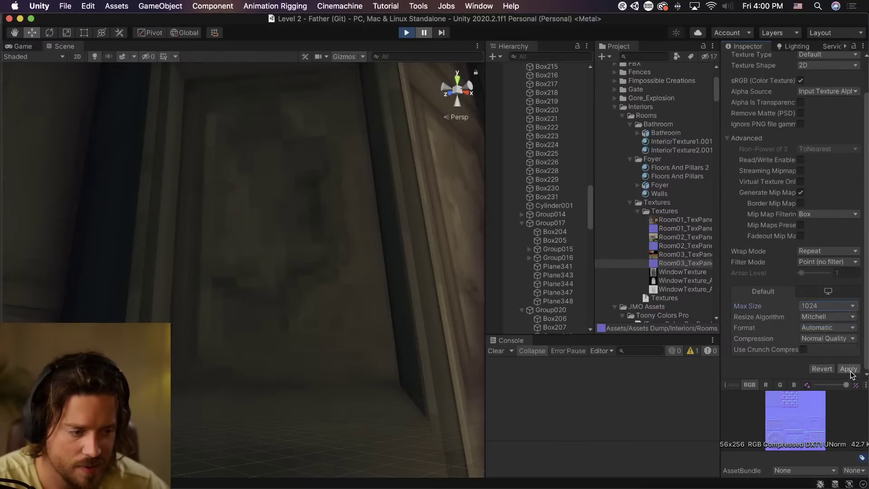
click(851, 370)
right_drag(286, 252, 266, 420)
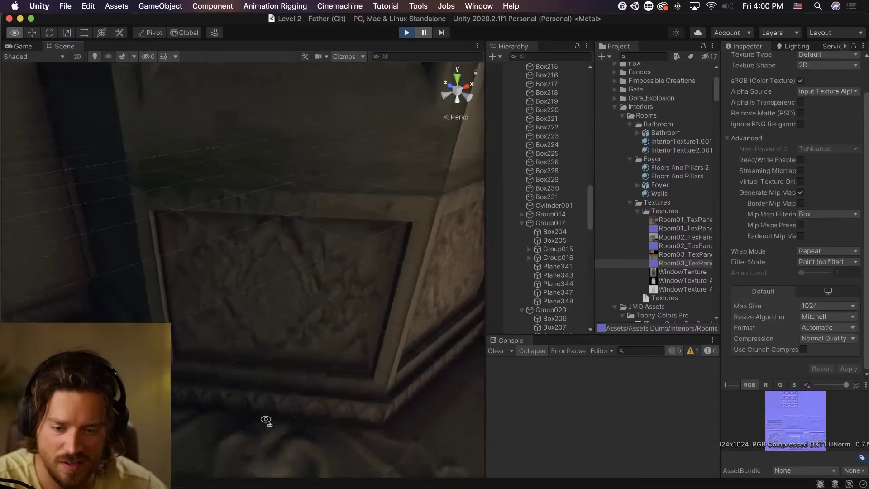
scroll(281, 345, up, 5)
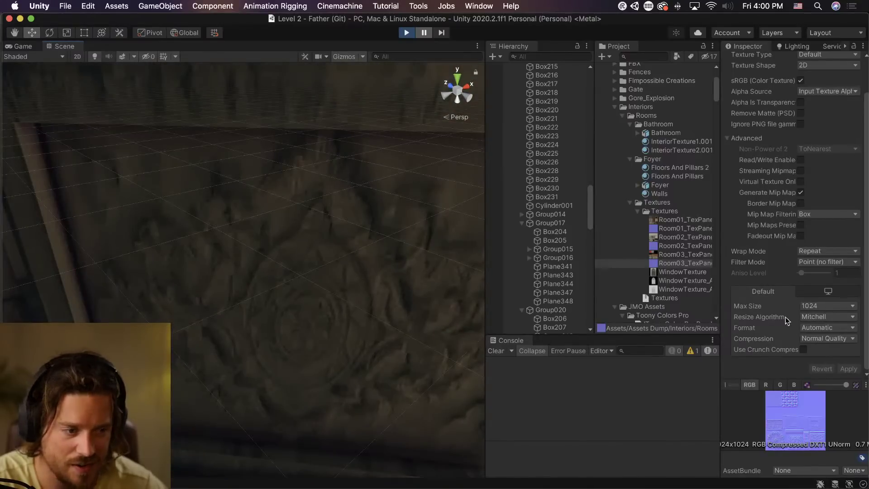
Reduce the Room03_TexPanel_Normal texture's Max Size to 512 and look over the foyer's panels and arches.
click(827, 306)
click(821, 300)
right_drag(197, 331, 68, 362)
right_drag(271, 281, 576, 334)
right_drag(280, 234, 189, 266)
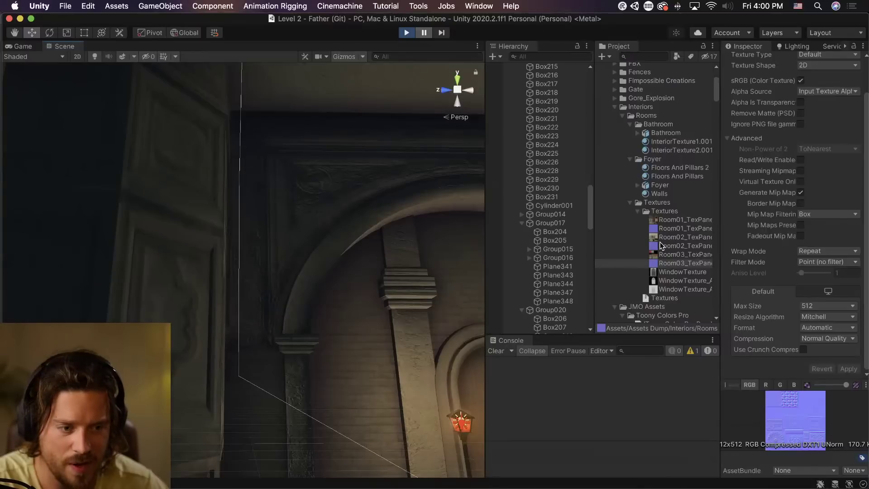
Set the Room01_TexPanel_Normal texture's Max Size to 512, apply it and check the arch and pillar.
click(675, 229)
click(828, 306)
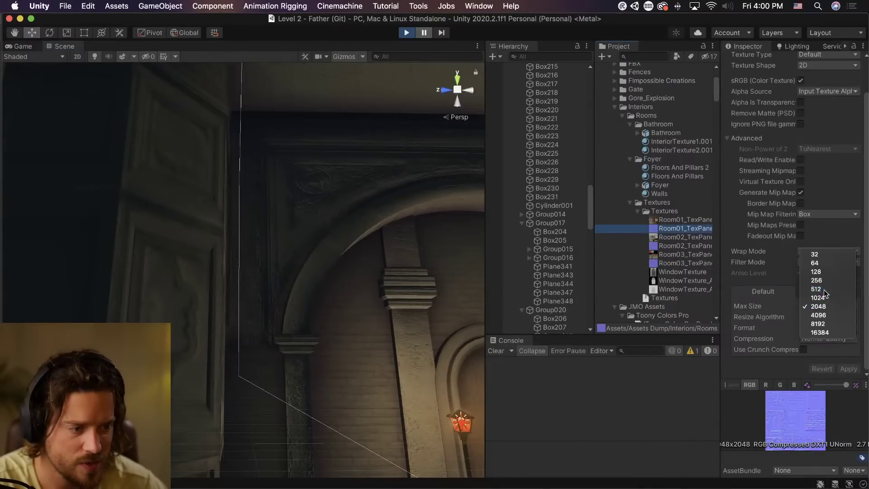
click(815, 287)
click(845, 369)
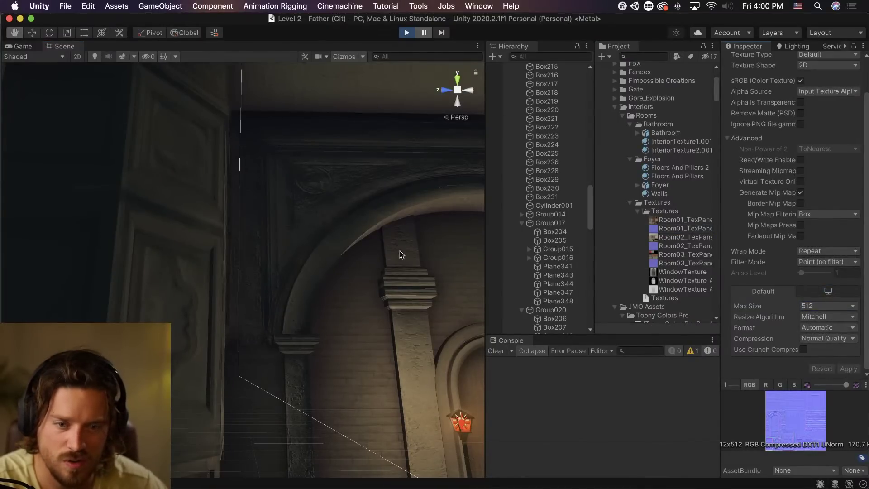
middle_drag(400, 254, 259, 257)
Set the Room02_TexPanel_Normal texture's Max Size to 512, apply it and check the foyer's arches and walls in the scene.
click(684, 245)
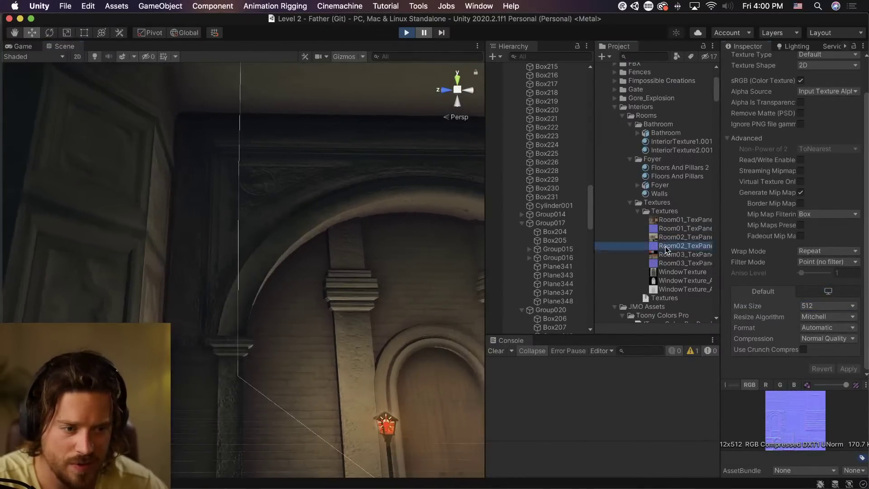
click(826, 306)
click(816, 289)
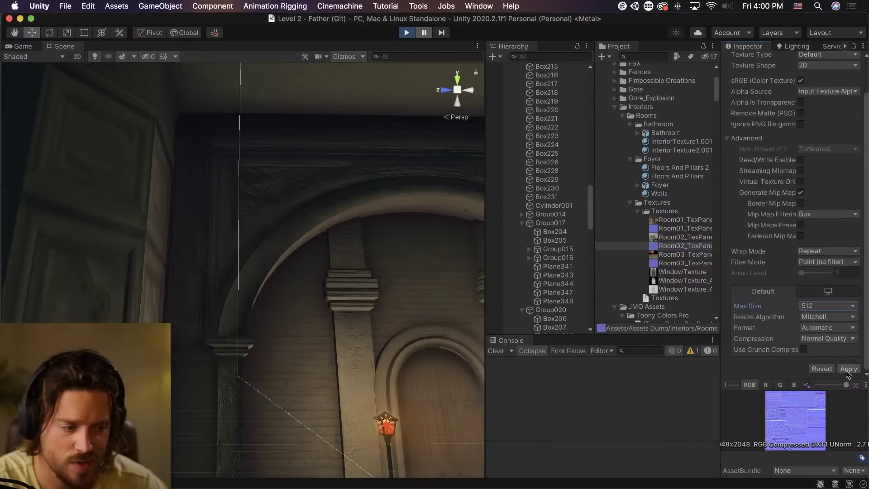
click(848, 369)
scroll(338, 242, down, 5)
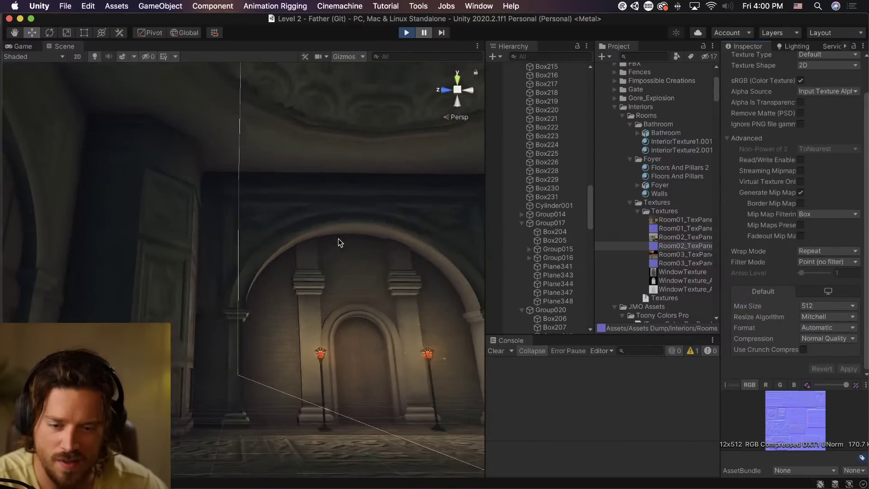
right_drag(338, 244, 418, 251)
scroll(237, 111, up, 3)
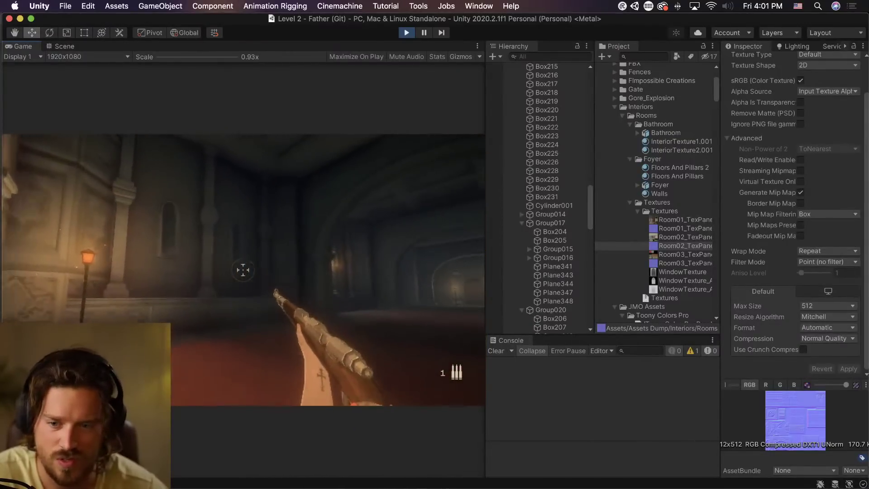
Walk through the foyer in the running game, stop the play test and inspect the arched door, lamps and carved floor in the scene.
key(w)
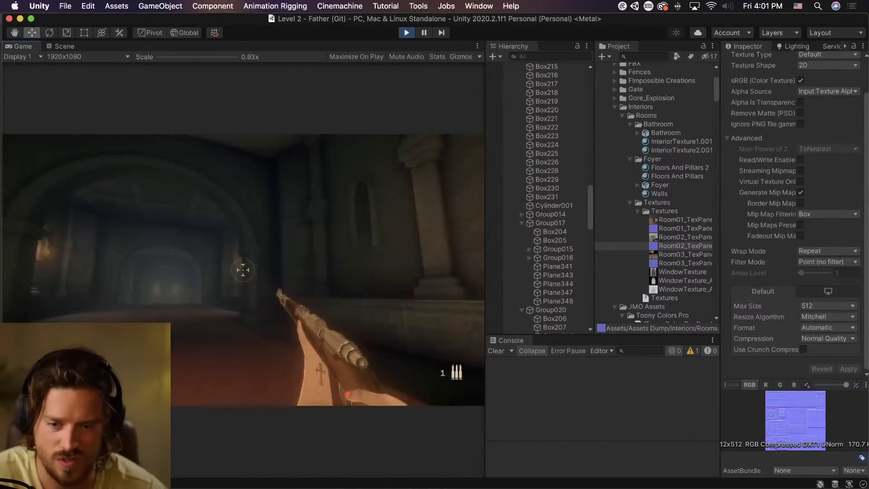
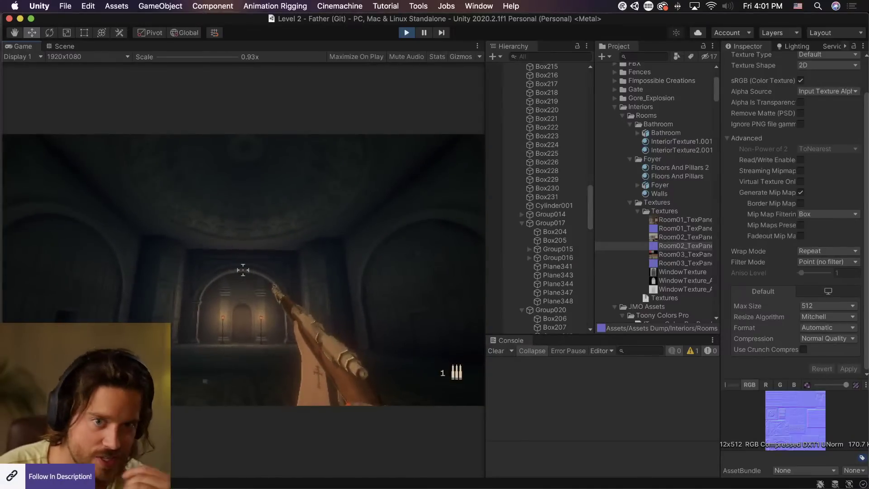
key(super+p)
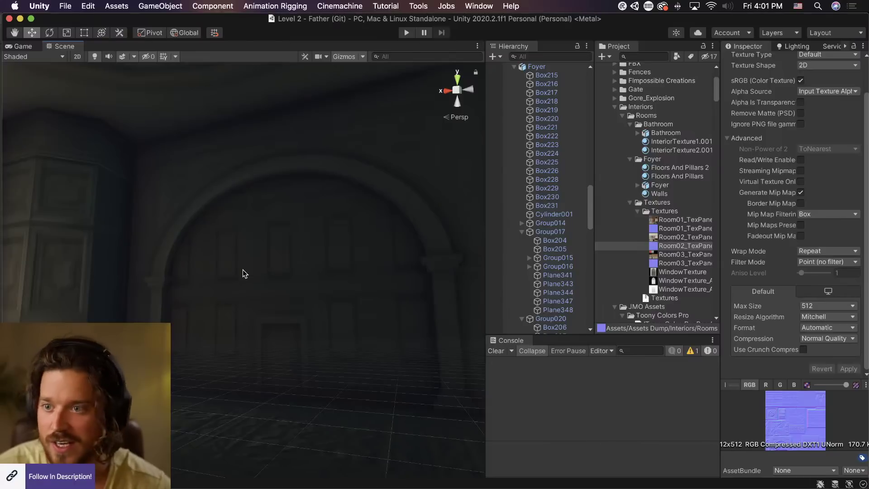
click(443, 270)
right_drag(436, 271, 236, 318)
scroll(240, 314, up, 4)
scroll(242, 316, up, 3)
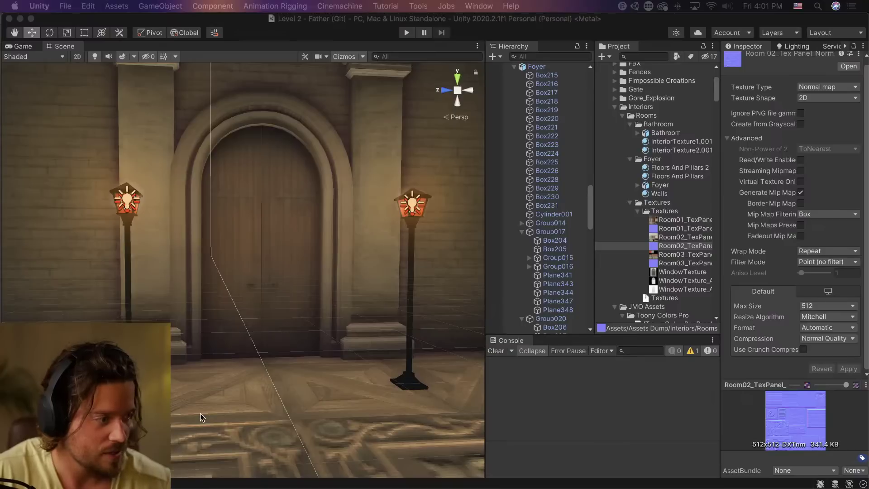
right_drag(200, 413, 680, 296)
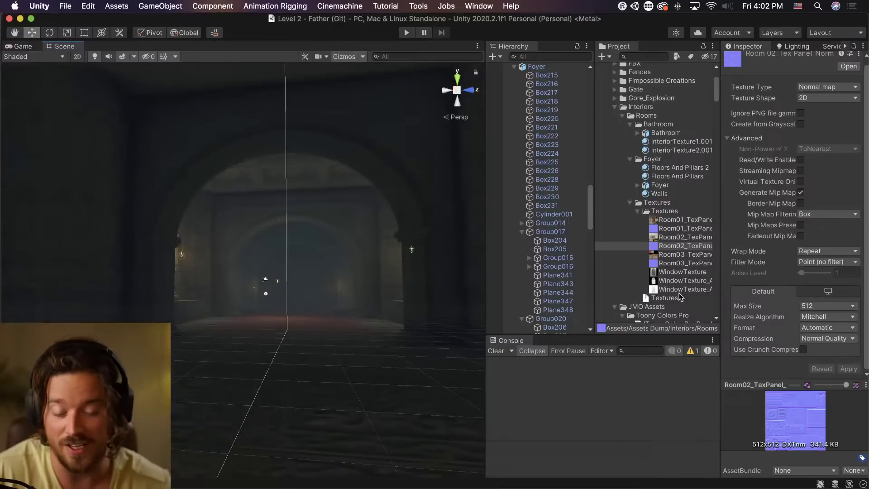
right_drag(304, 286, 358, 359)
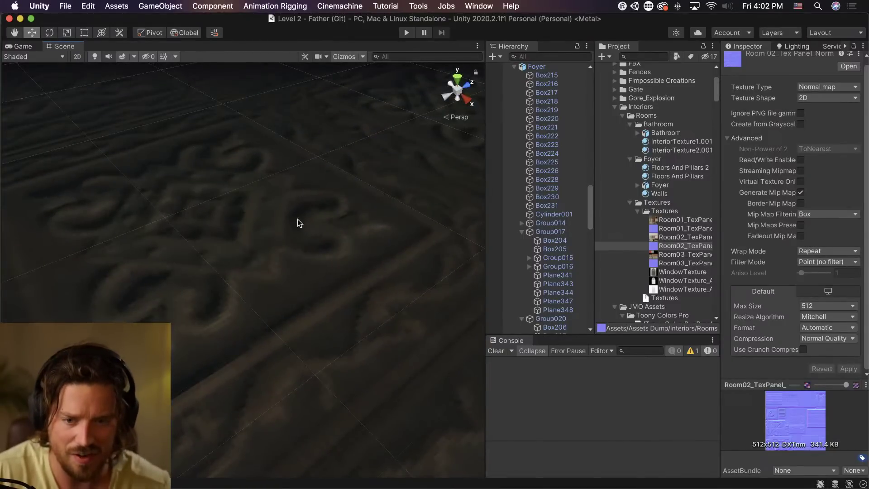
Review the whole Room01_TexPanel.psd and Room03_TexPanel.psd sheets in Photoshop, then return to Unity and view the foyer's red-carpeted hall.
key(super+Tab)
key(super+Tab)
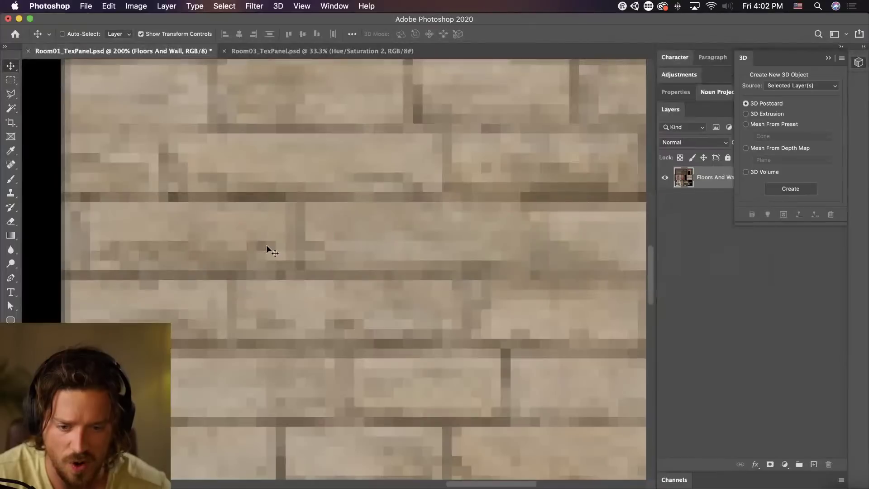
key(super+minus)
key(super+minus)
key(super+minus)
key(super+minus)
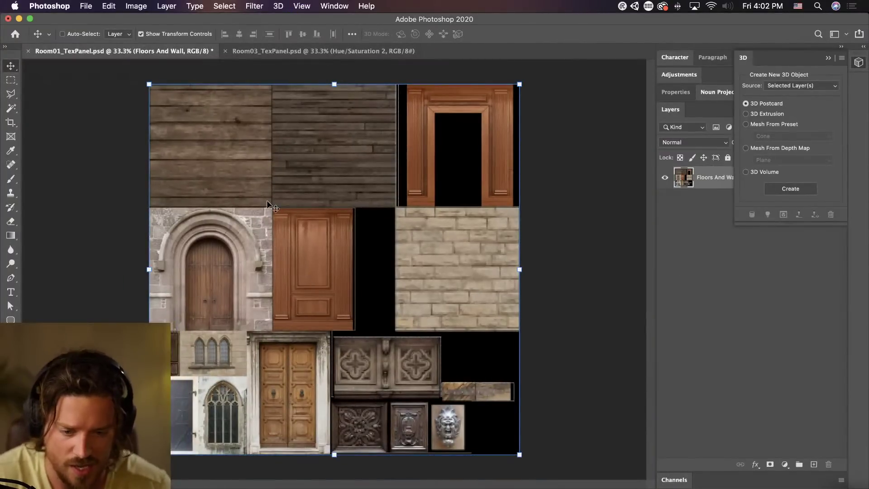
click(339, 52)
key(super+Tab)
right_drag(235, 297, 101, 149)
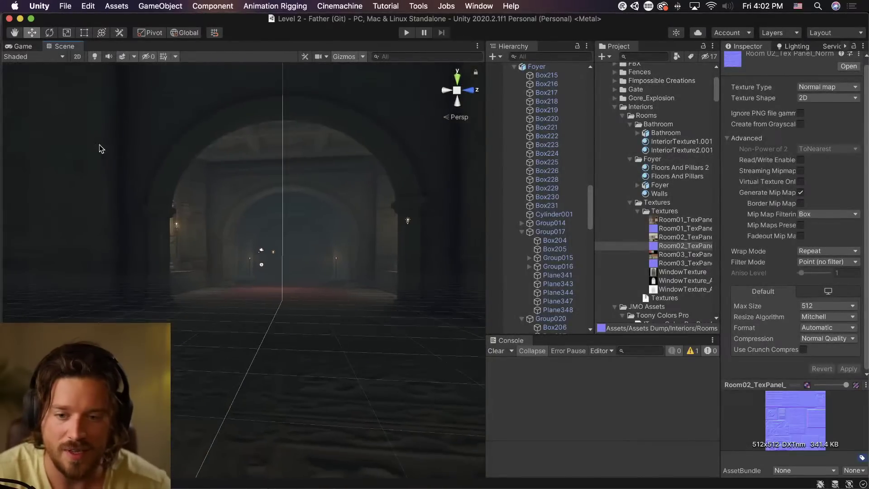
scroll(249, 211, up, 10)
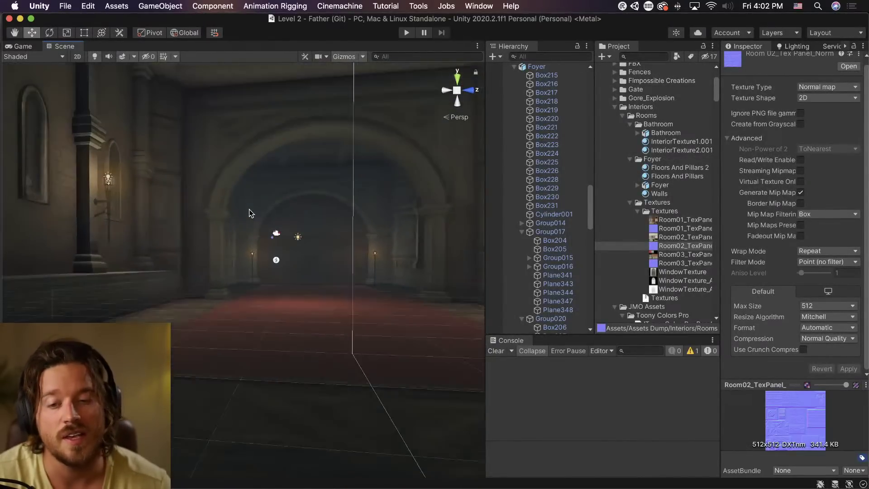
Open the Unity Asset Store in the browser and enlarge the window with the chandelier search to fill the screen.
click(479, 6)
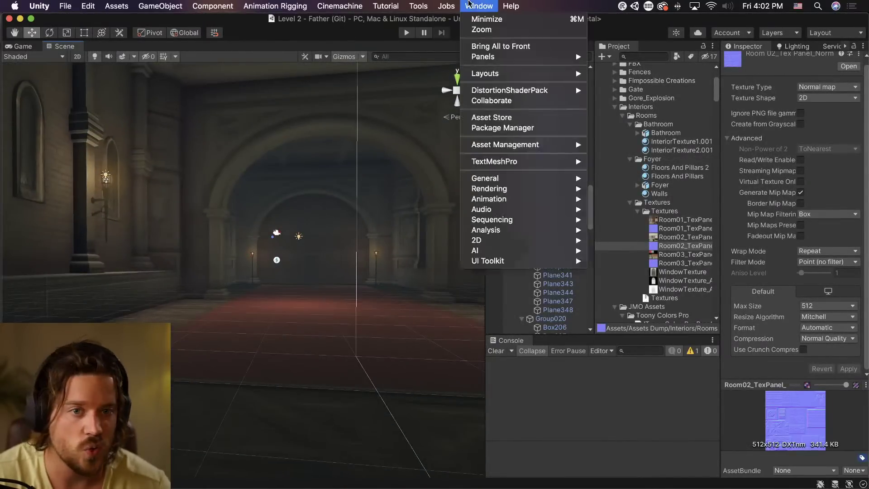
click(535, 117)
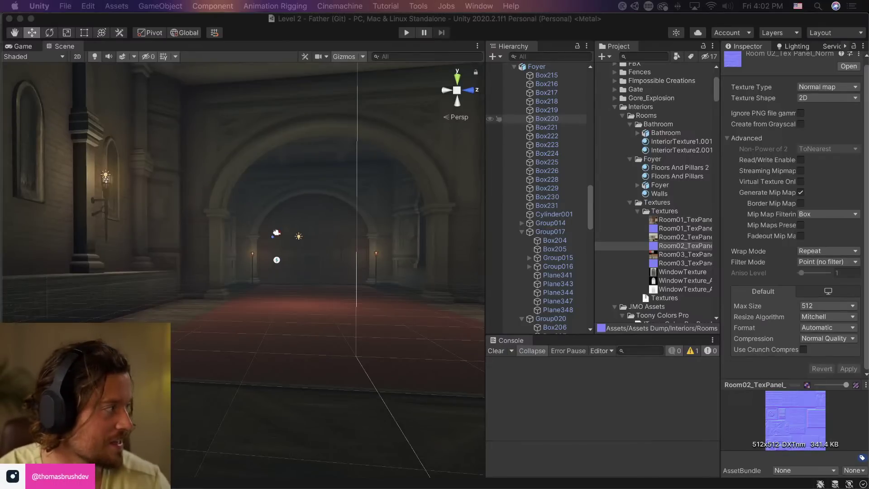
drag(868, 157, 431, 18)
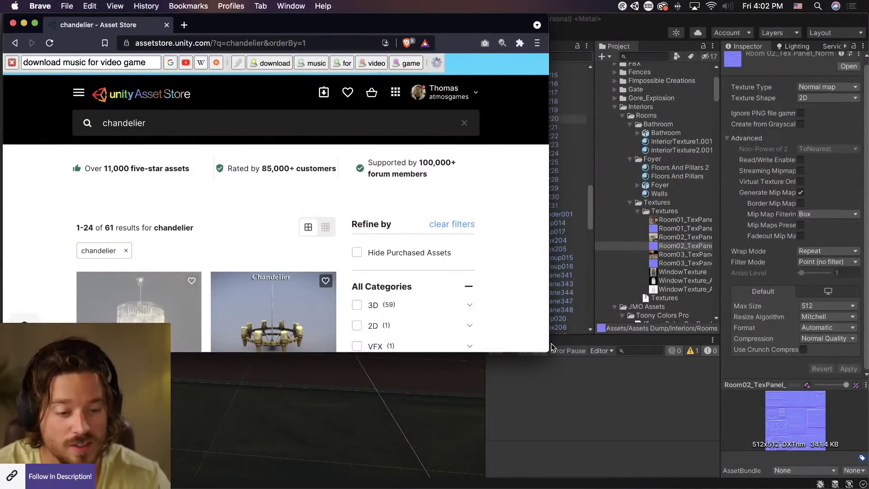
drag(553, 352, 865, 482)
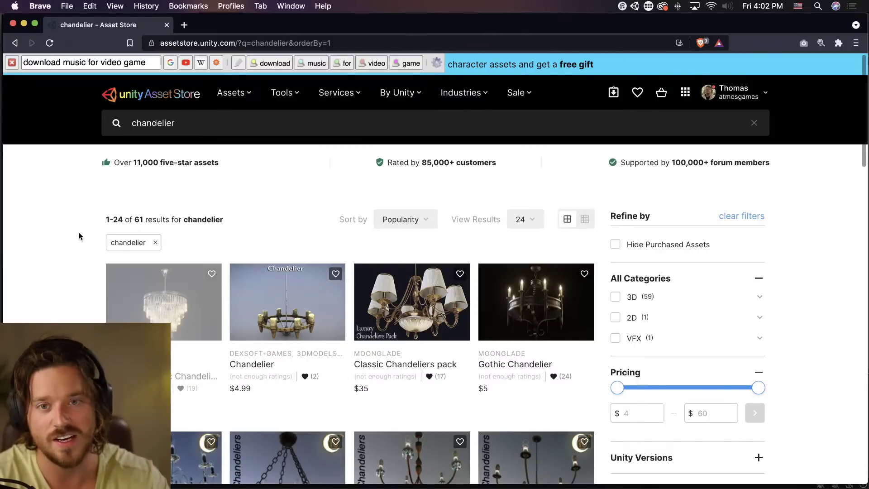
Browse the Asset Store's chandelier results, comparing the styles and prices of the listed models.
scroll(84, 216, down, 3)
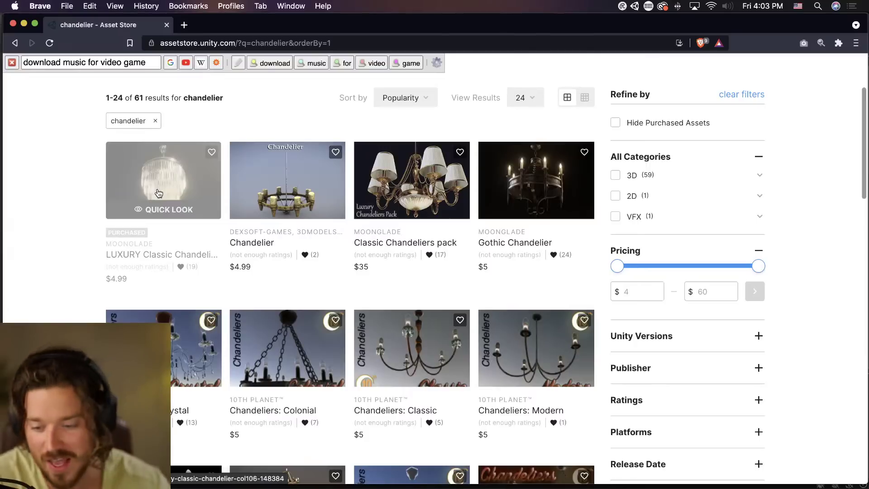
scroll(657, 299, up, 3)
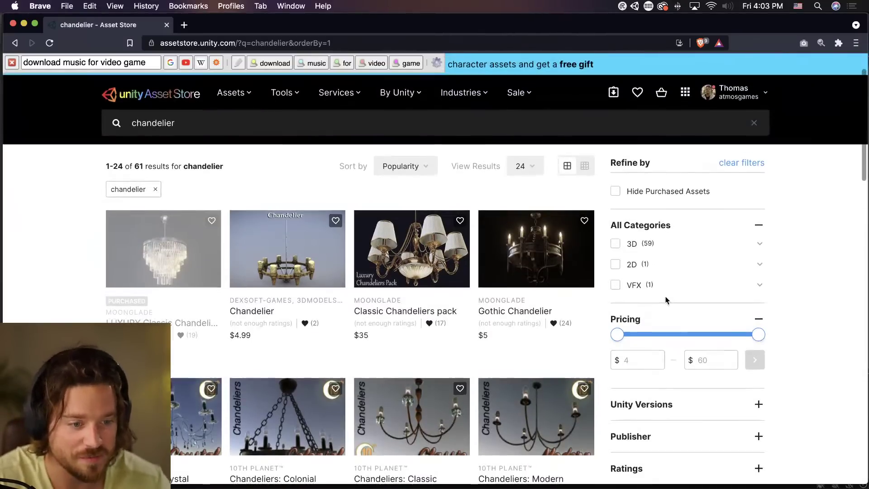
scroll(665, 297, down, 10)
scroll(666, 296, down, 4)
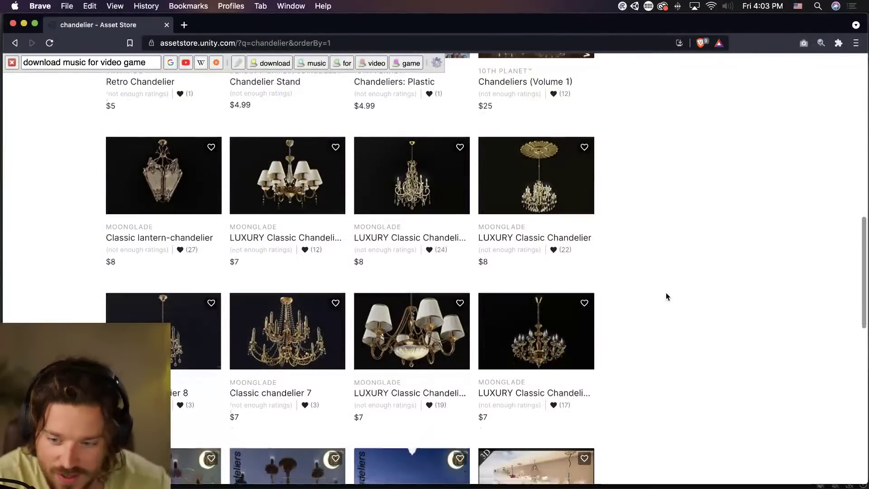
scroll(666, 296, down, 7)
scroll(667, 298, up, 7)
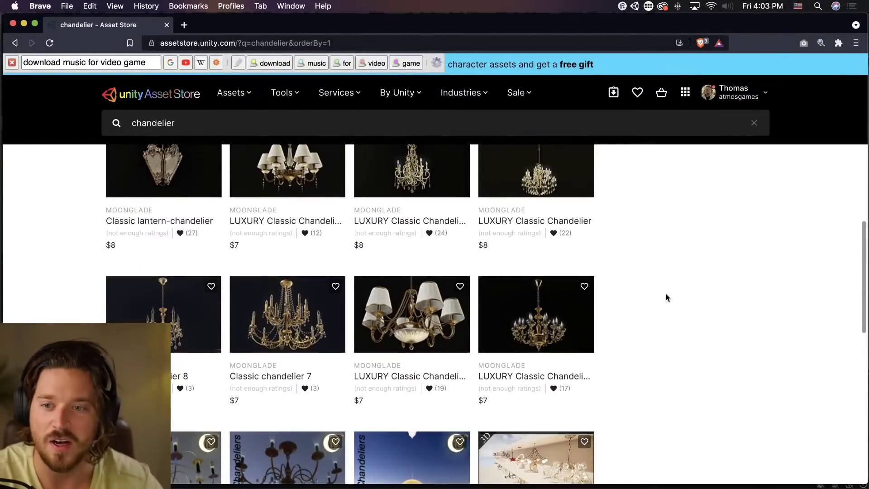
scroll(641, 294, up, 2)
scroll(643, 299, up, 6)
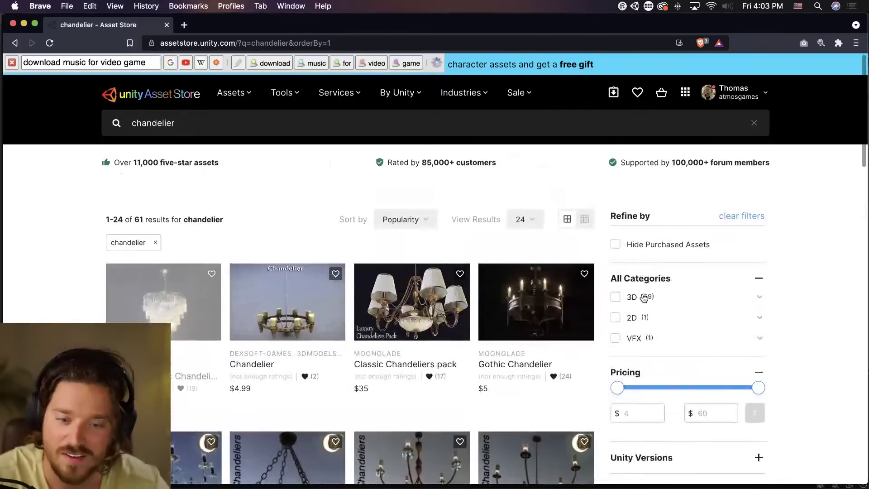
scroll(642, 292, down, 3)
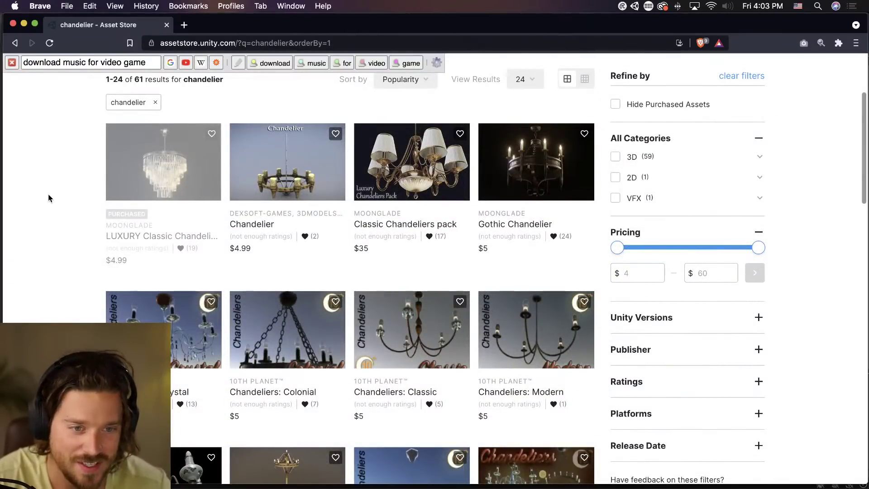
scroll(49, 195, down, 5)
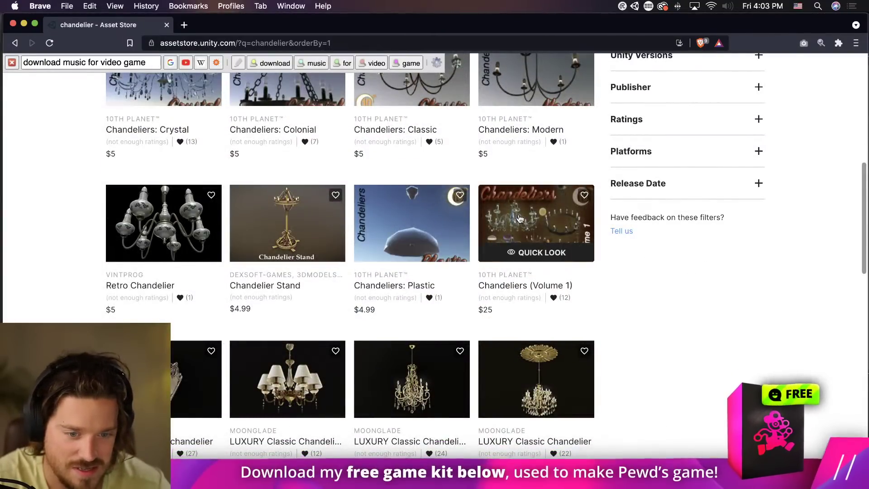
Open the Chandeliers (Volume 1) package, view its preview images of the crystal and chain-hung chandeliers, and return to the search results.
click(545, 240)
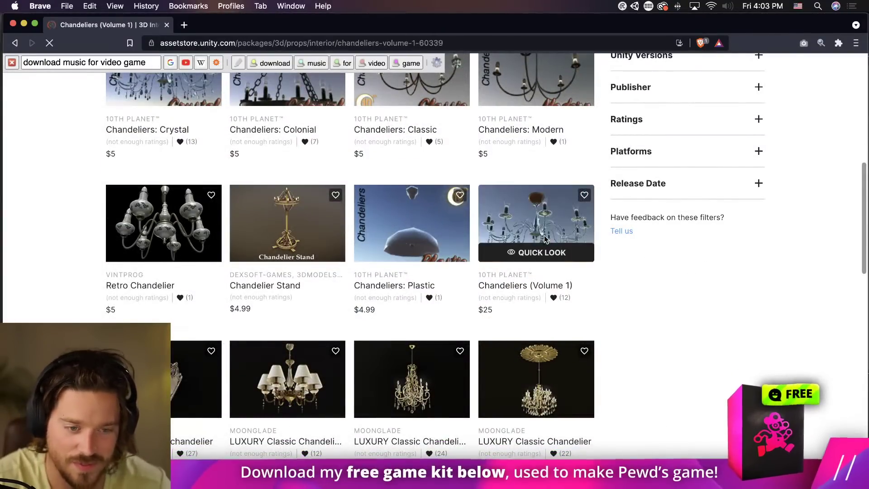
scroll(72, 235, down, 5)
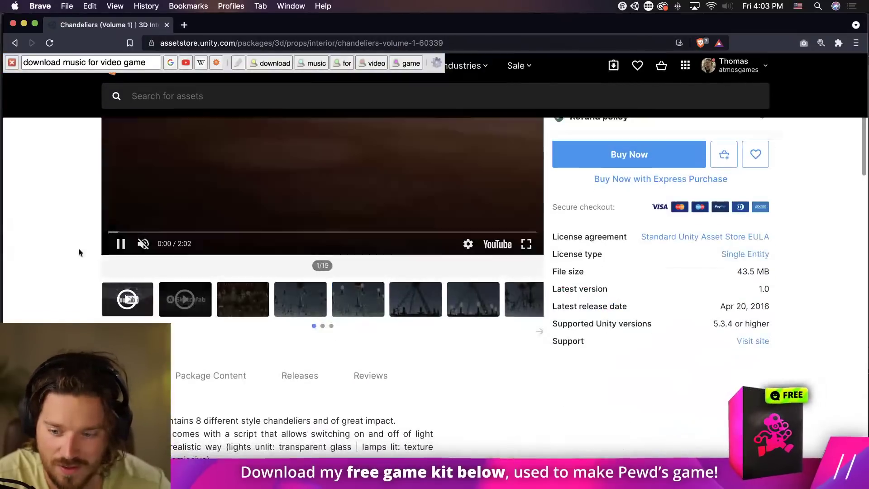
click(253, 299)
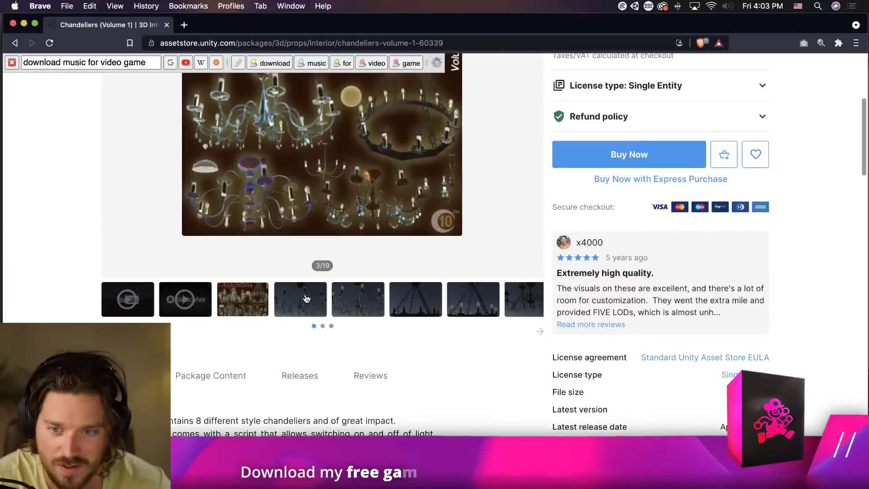
click(304, 299)
scroll(373, 353, up, 1)
click(374, 354)
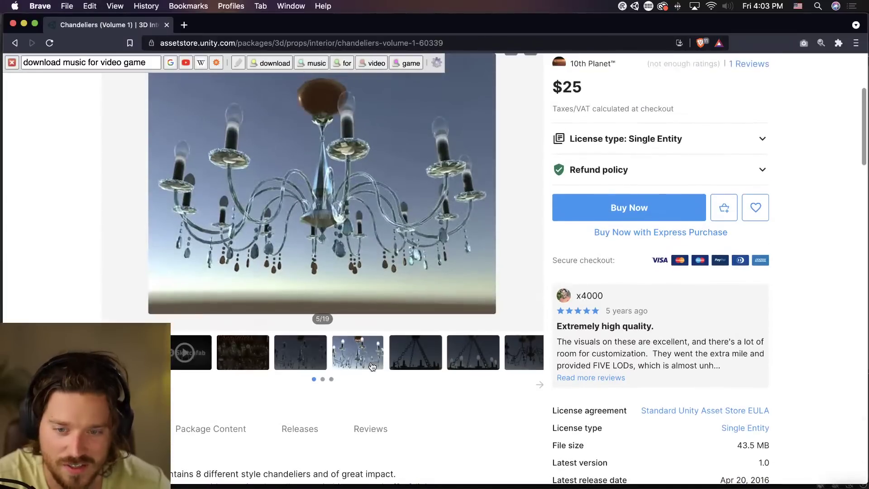
click(421, 358)
click(458, 366)
click(525, 363)
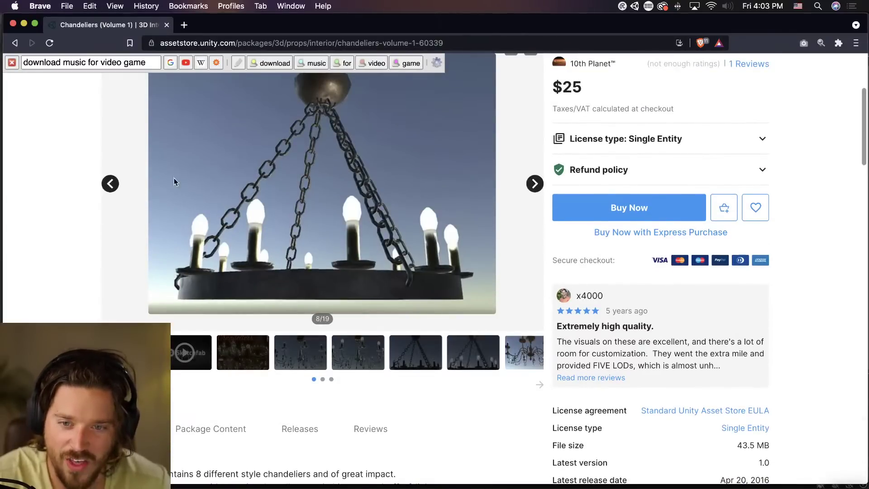
click(16, 43)
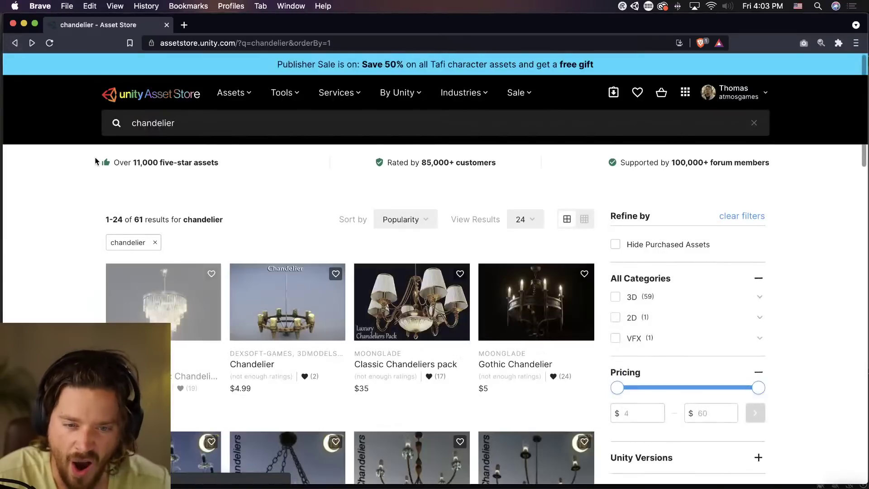
Look through the chandelier listings again, from the first rows down to the last ones on the results page.
scroll(104, 203, down, 5)
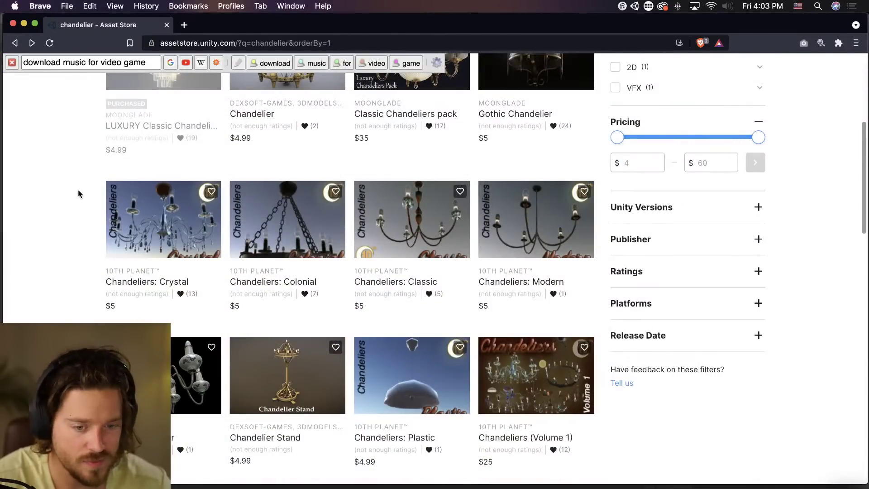
scroll(78, 194, down, 3)
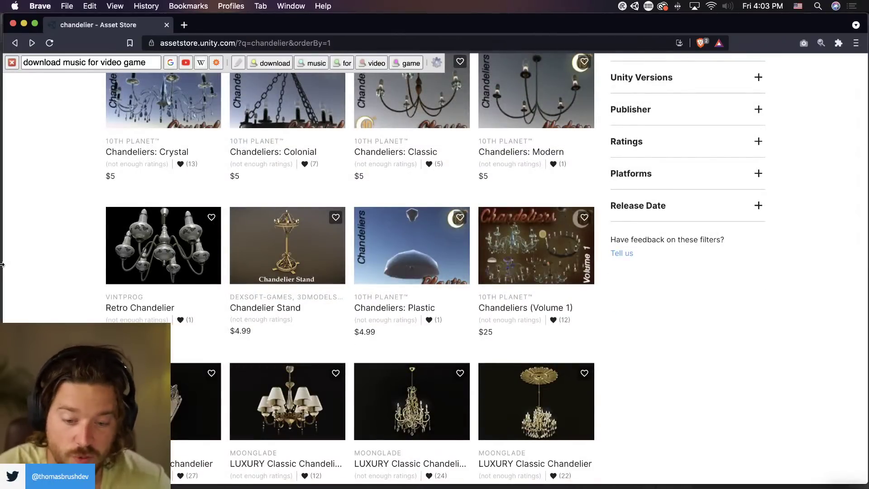
scroll(8, 257, down, 2)
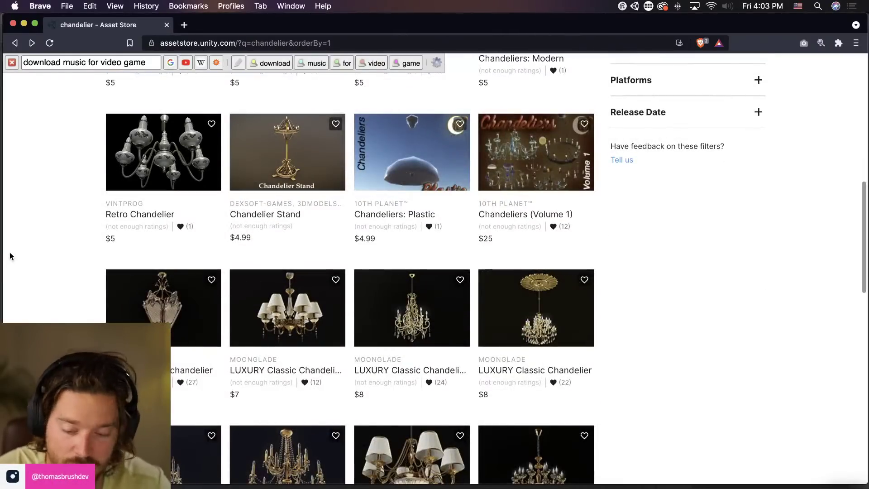
scroll(9, 255, down, 3)
scroll(10, 255, down, 2)
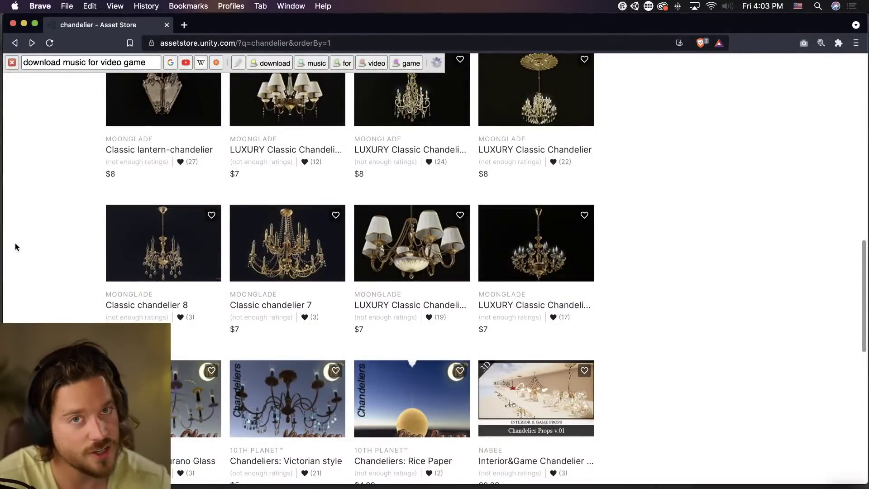
Review the remaining chandelier listings, open the next page of search results, and examine its first rows of furniture and interior packs.
scroll(40, 205, down, 5)
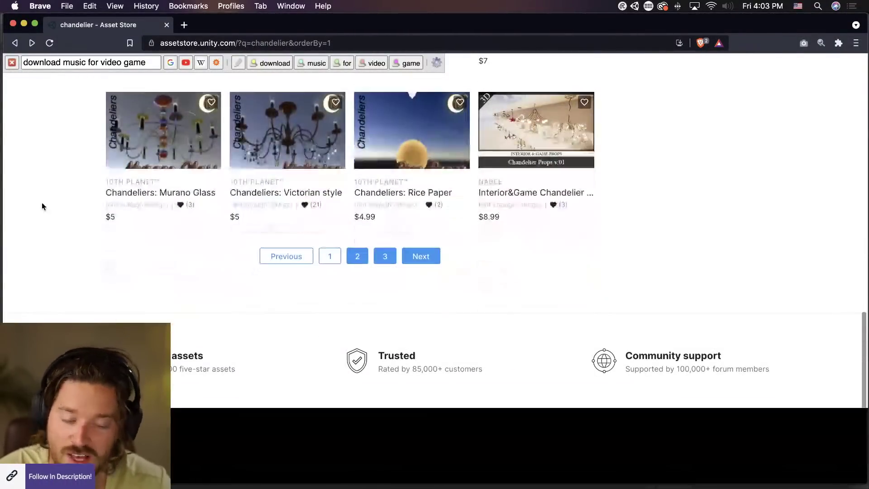
scroll(112, 210, up, 3)
scroll(113, 206, up, 4)
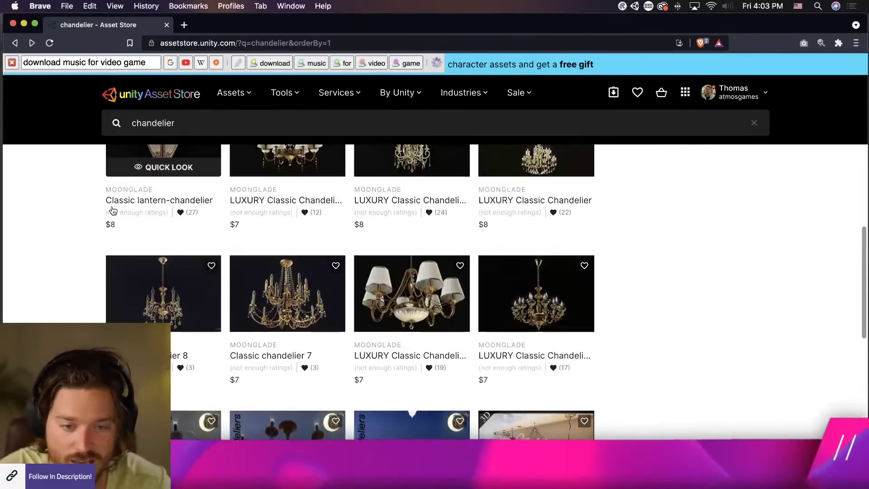
scroll(716, 203, down, 1)
scroll(717, 211, down, 3)
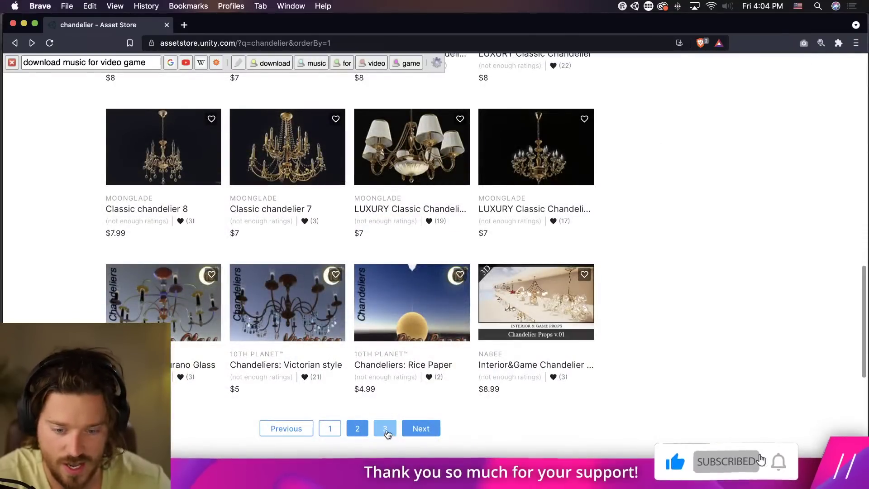
click(417, 427)
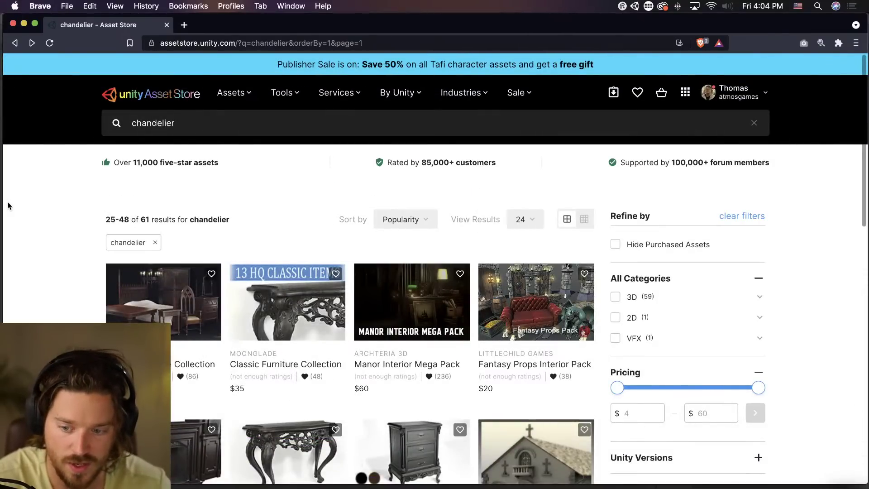
scroll(8, 206, down, 2)
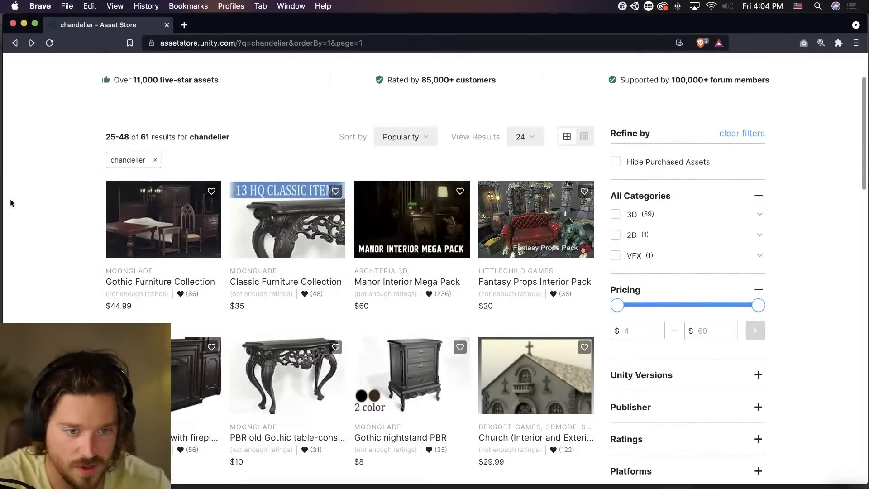
scroll(14, 204, down, 1)
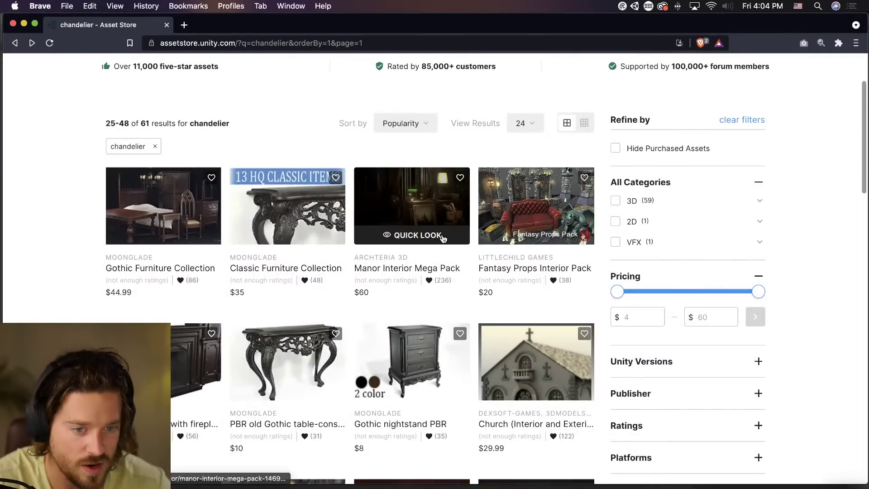
Search the Asset Store for "low poly interiors".
scroll(343, 160, up, 3)
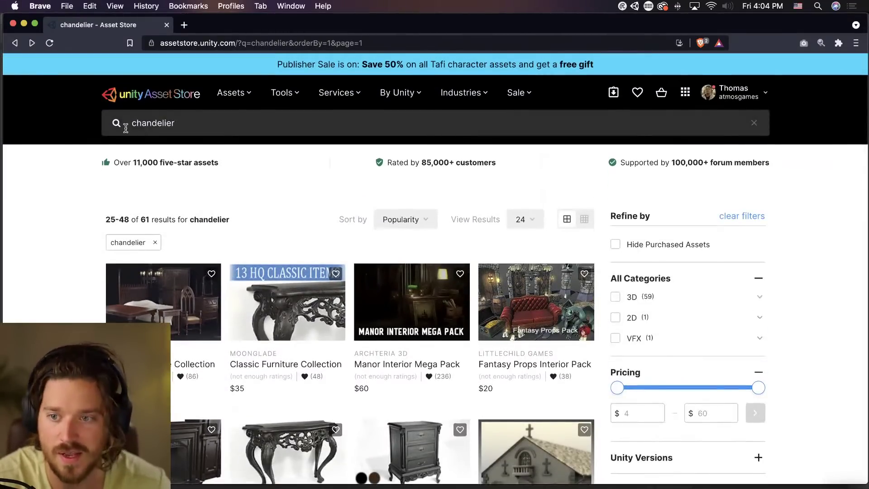
click(135, 124)
text(low po)
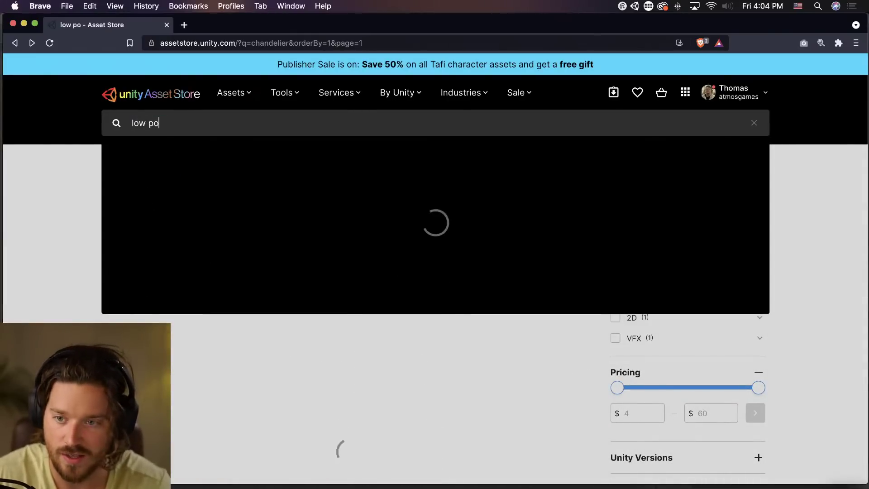
text(ly interiors)
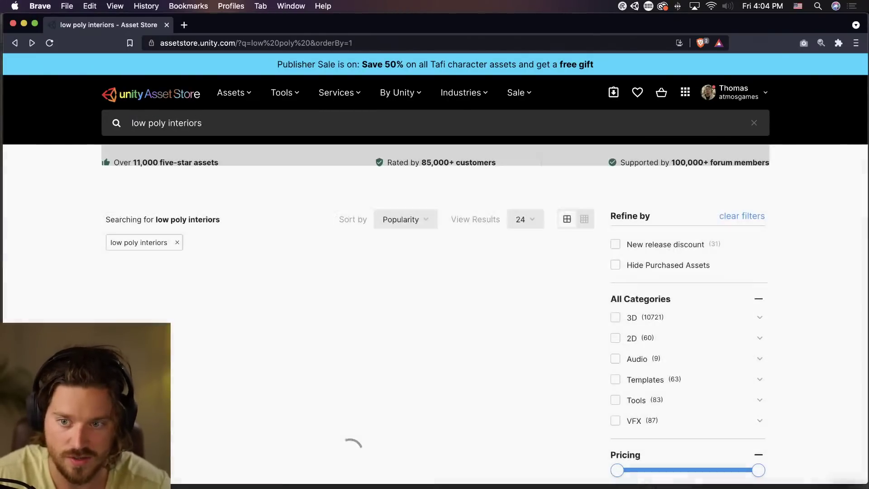
Open the Low Poly Dungeons asset from the results and look through its preview images.
scroll(173, 262, down, 8)
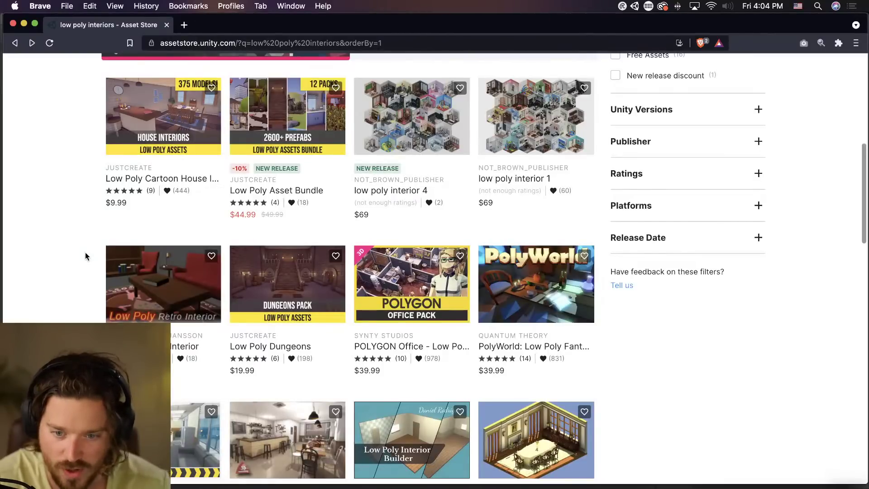
click(302, 261)
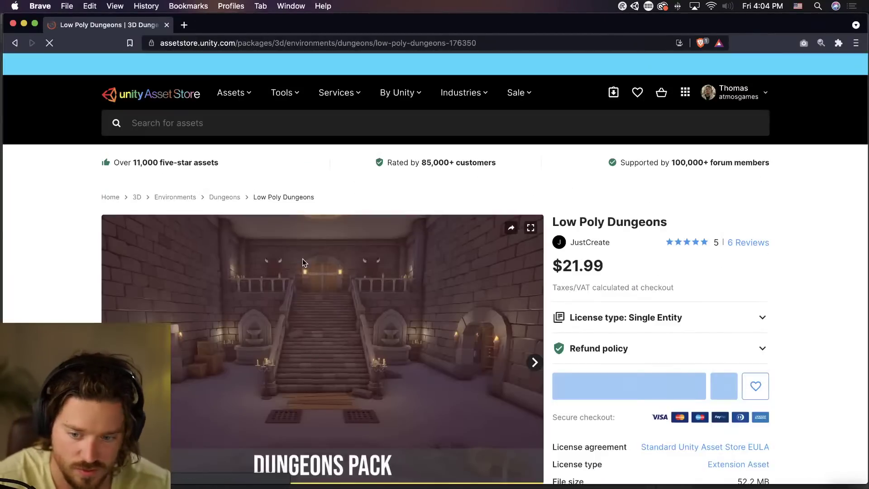
click(537, 362)
click(537, 364)
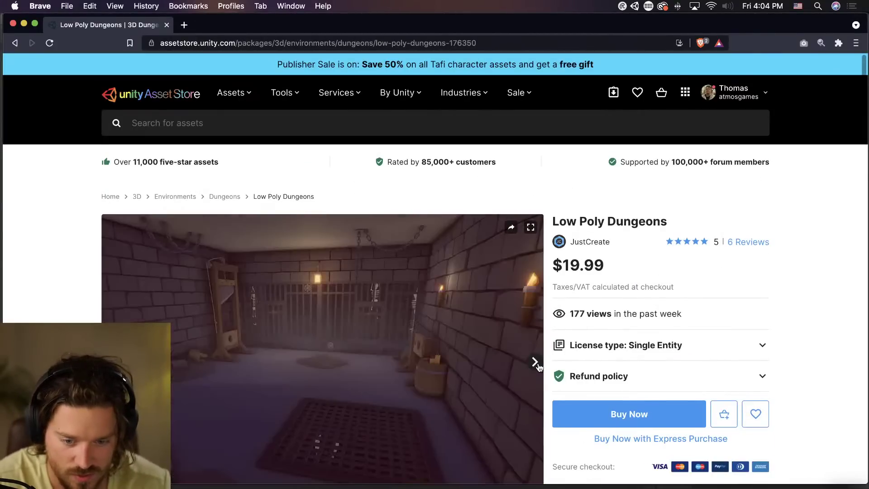
click(535, 362)
click(536, 362)
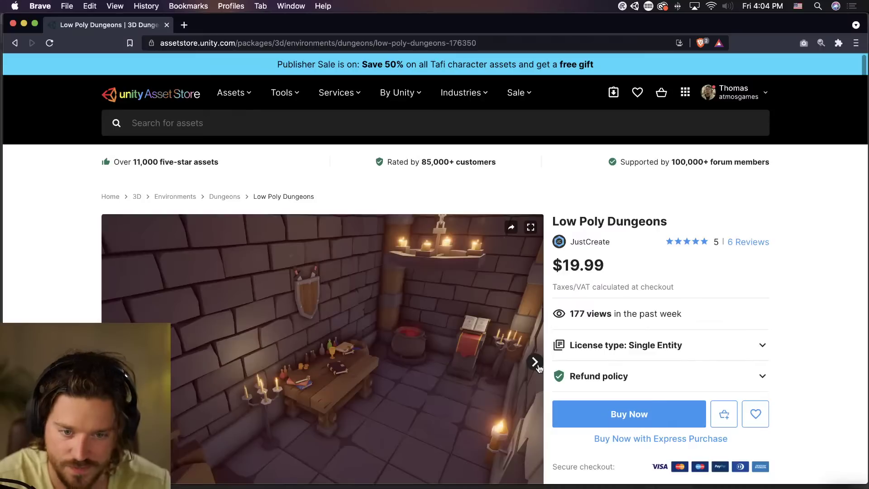
Return to the low poly interiors results and look through the first two result pages for suitable packs.
click(15, 43)
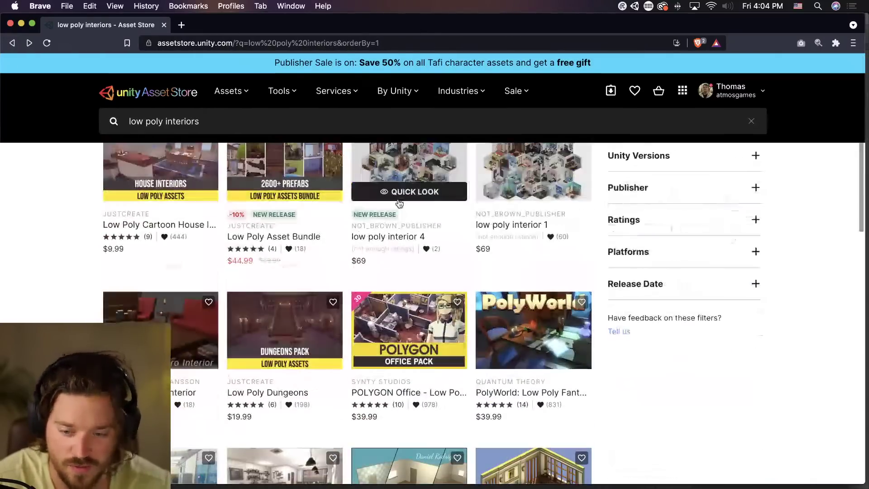
scroll(392, 191, down, 7)
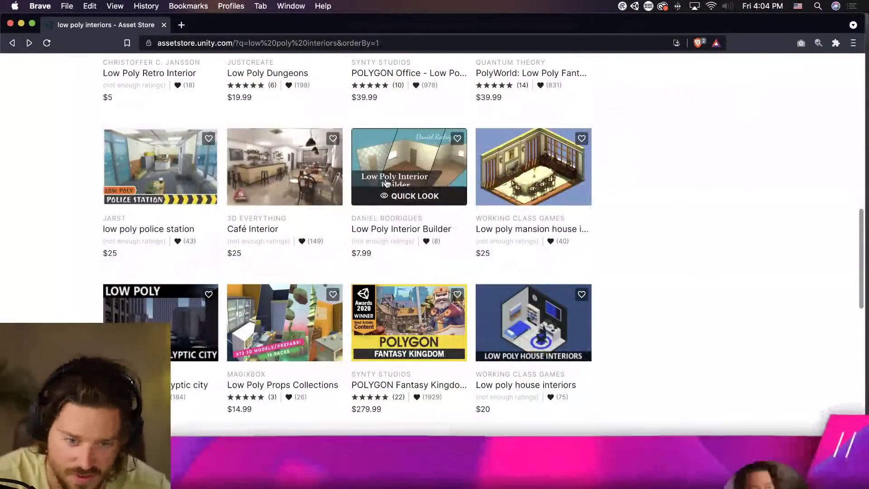
scroll(386, 184, down, 7)
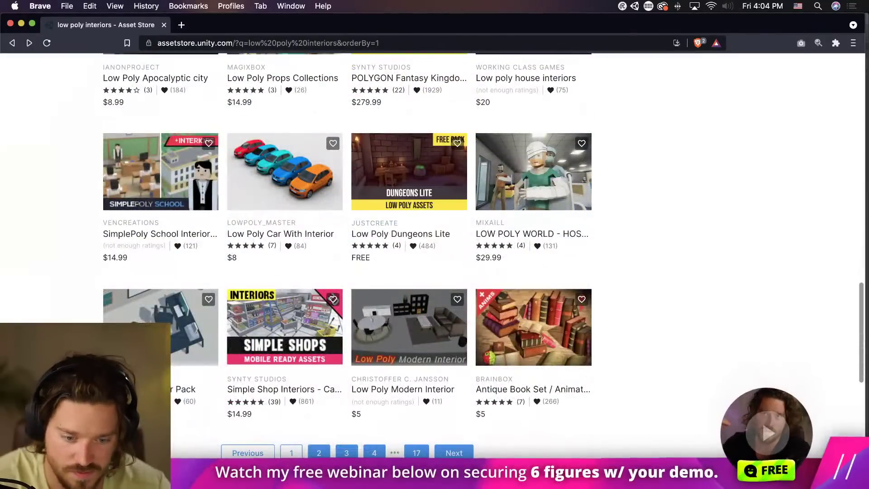
click(319, 452)
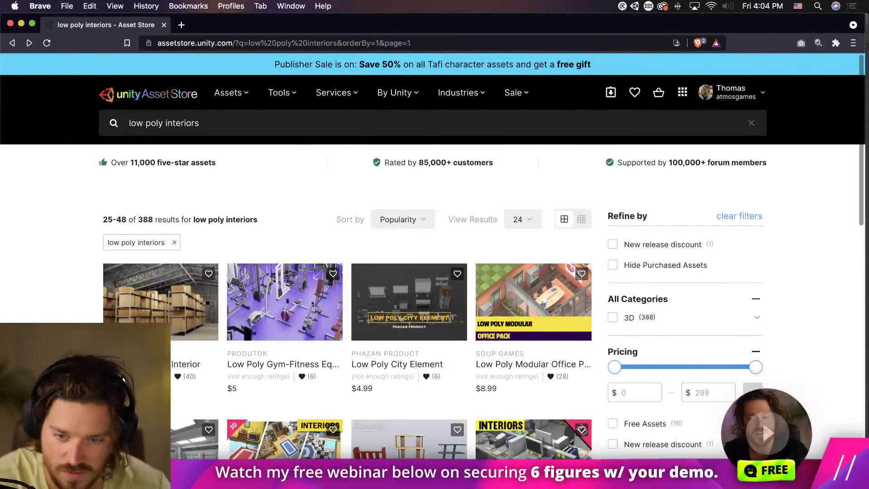
scroll(291, 397, down, 5)
scroll(235, 136, up, 5)
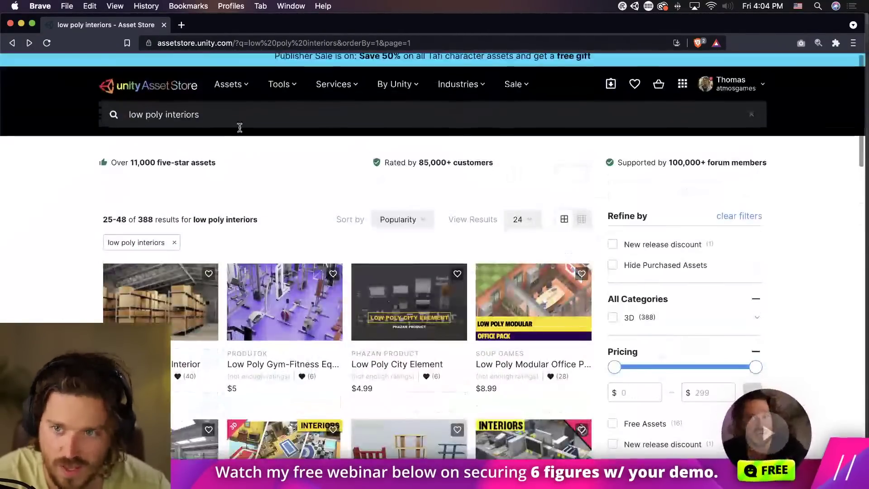
Search the Asset Store for "interior pack".
click(196, 124)
text(interior )
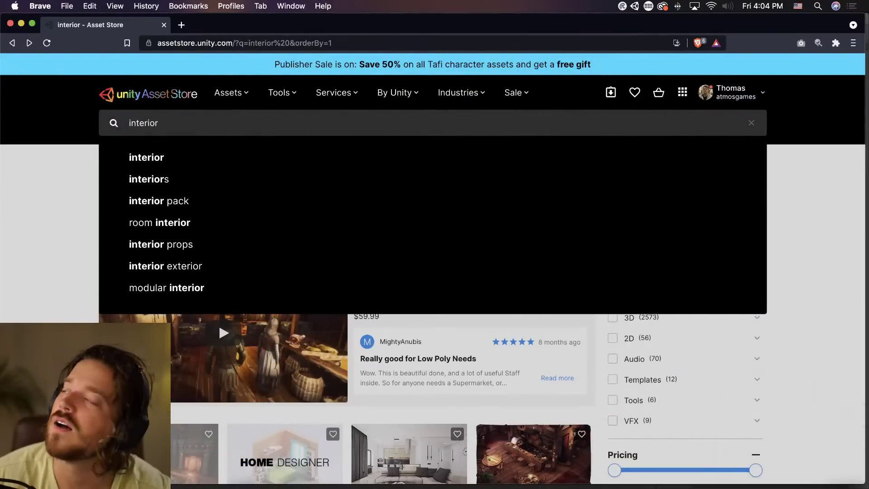
text(f)
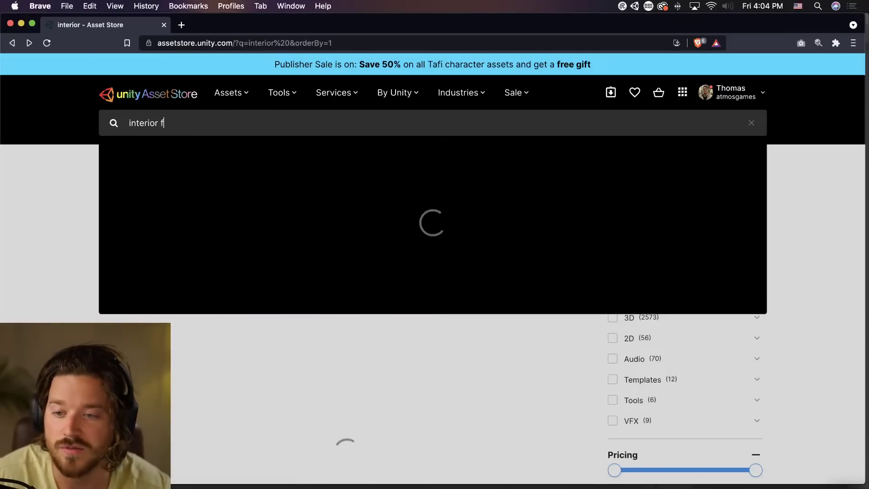
key(BackSpace)
text(pack)
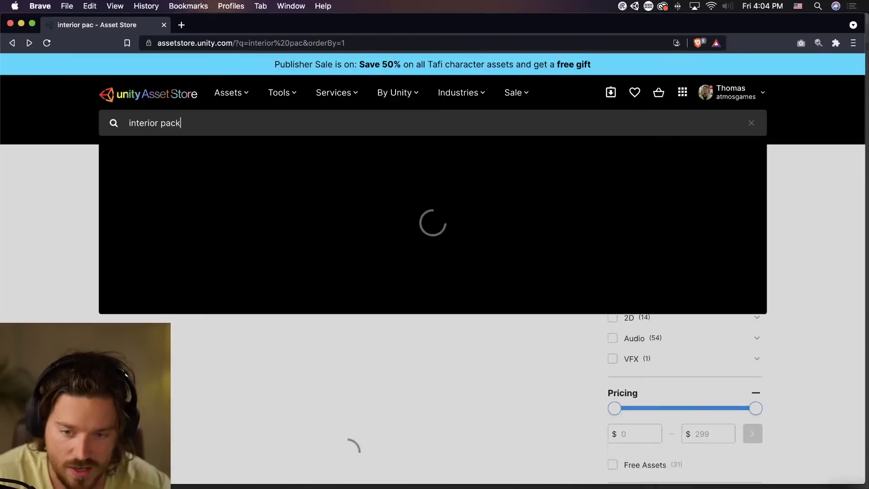
key(Return)
Look through the first page of interior pack results and go on to the second page.
scroll(53, 206, down, 2)
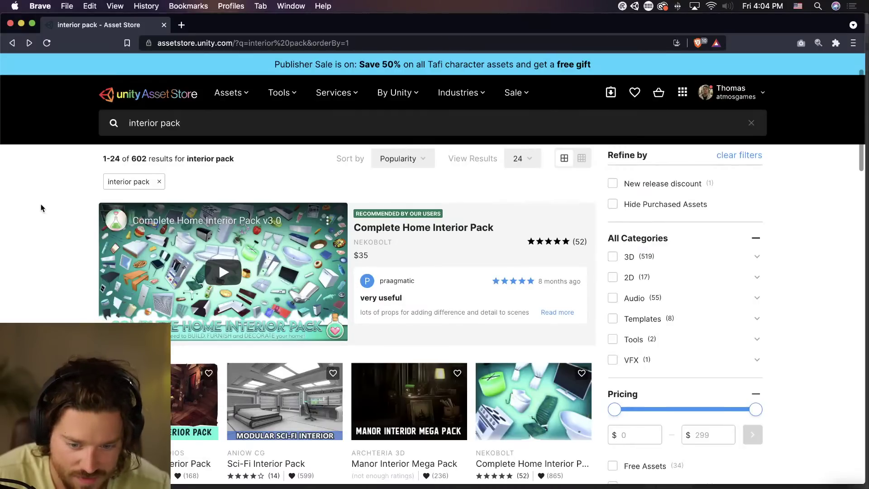
scroll(40, 208, down, 8)
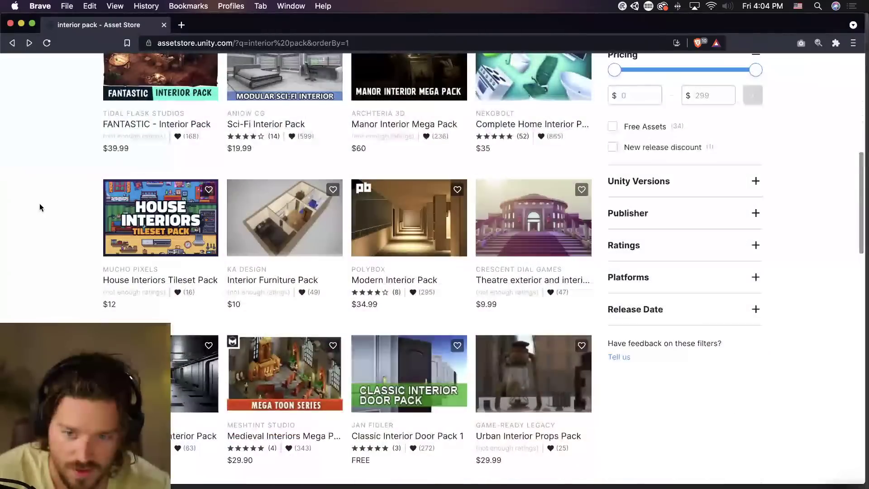
scroll(39, 205, down, 1)
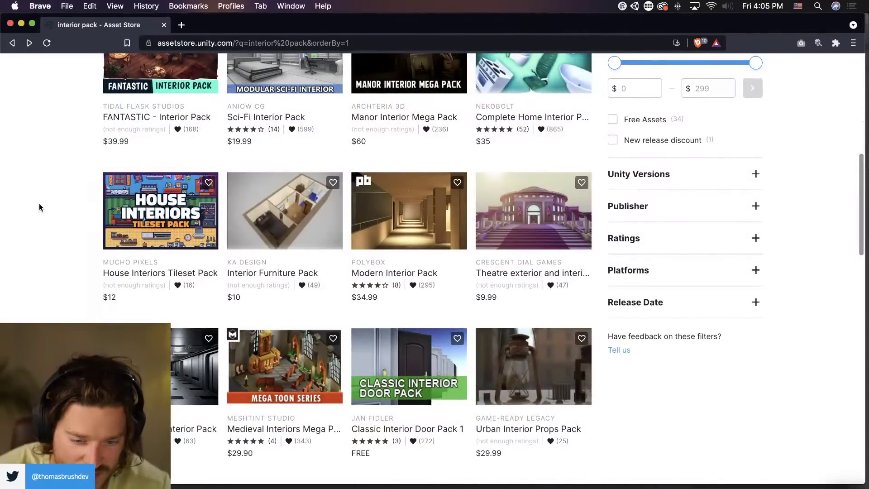
scroll(38, 208, down, 9)
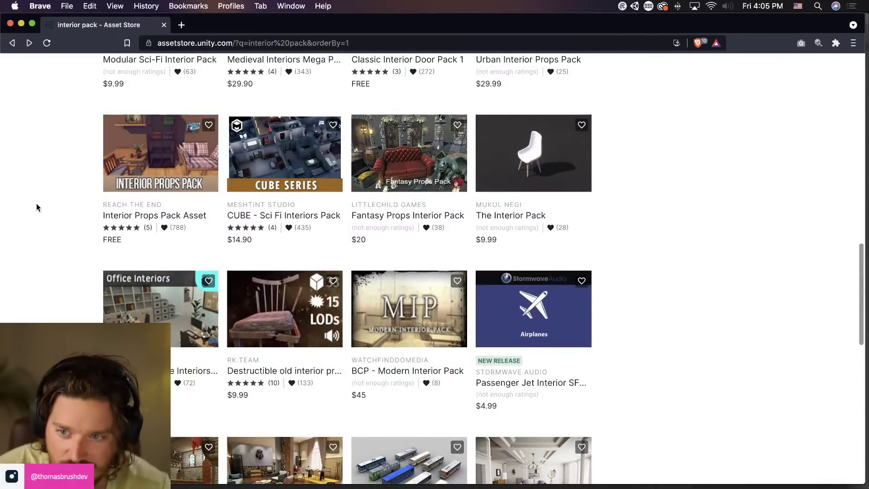
scroll(36, 204, down, 4)
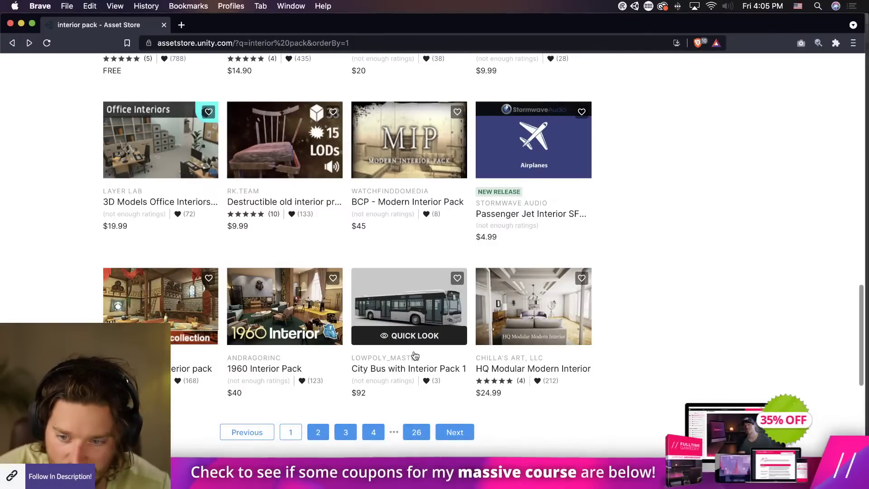
click(457, 436)
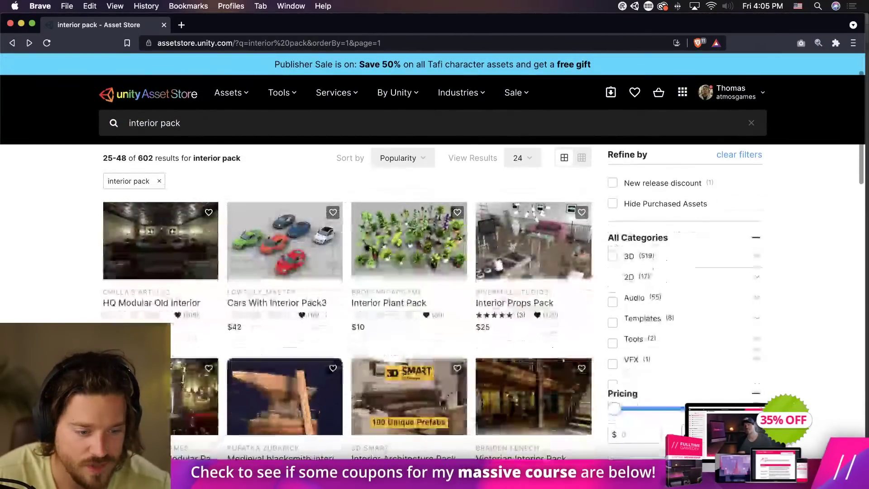
Limit the interior pack results to free assets and open the Furniture FREE Pack page.
scroll(654, 343, down, 3)
click(654, 343)
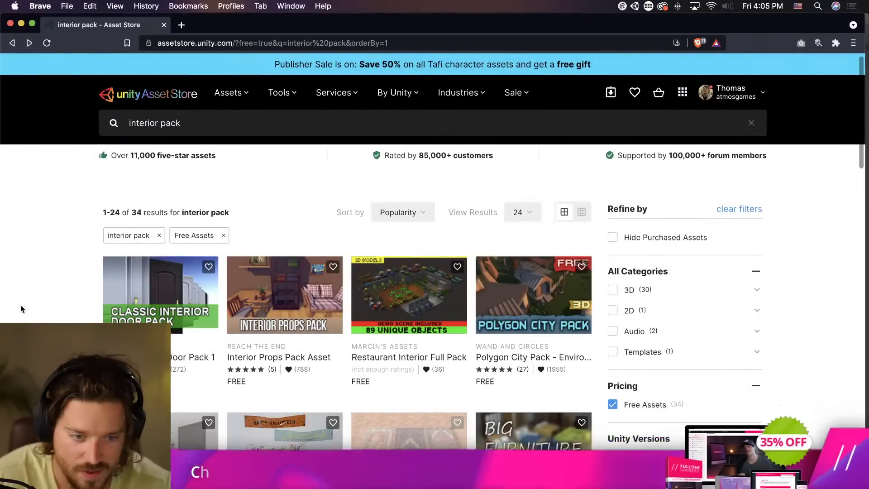
scroll(21, 305, down, 5)
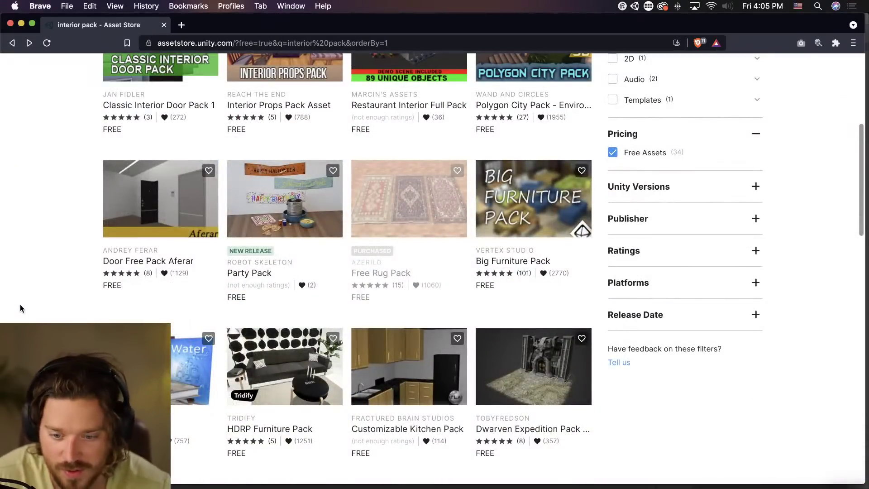
scroll(18, 305, down, 5)
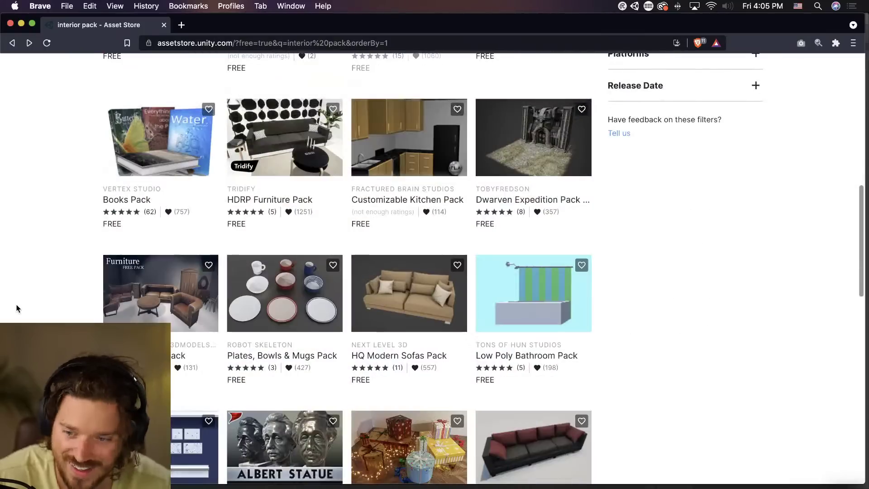
scroll(16, 308, down, 2)
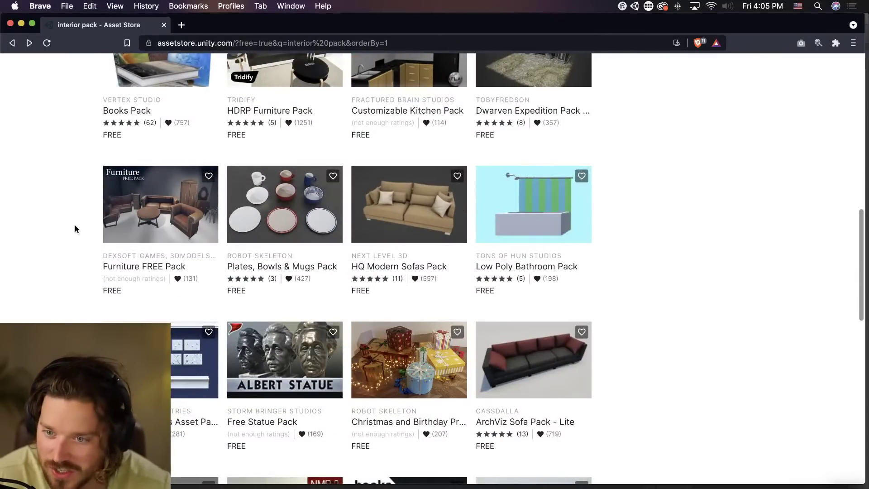
click(177, 216)
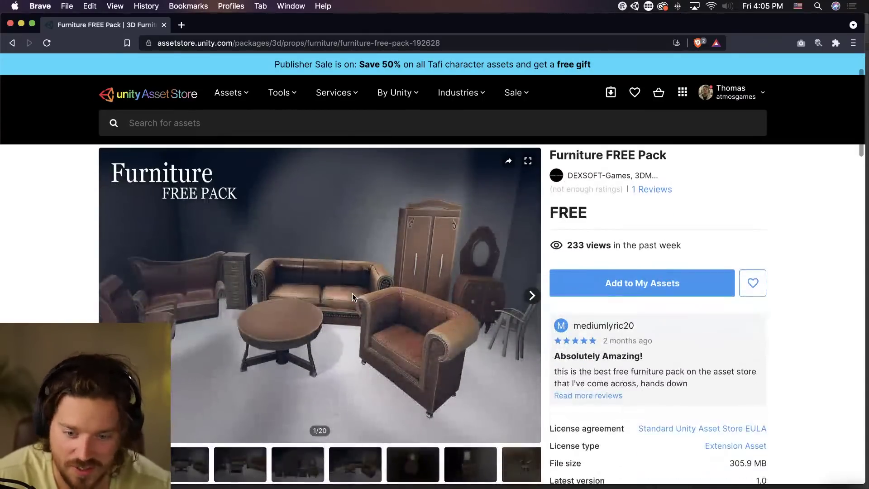
Examine the Furniture FREE Pack's preview images, including the room scenes, dressers and chair.
scroll(352, 293, down, 5)
click(240, 349)
scroll(239, 350, down, 1)
click(306, 313)
scroll(312, 316, up, 1)
click(361, 324)
click(405, 326)
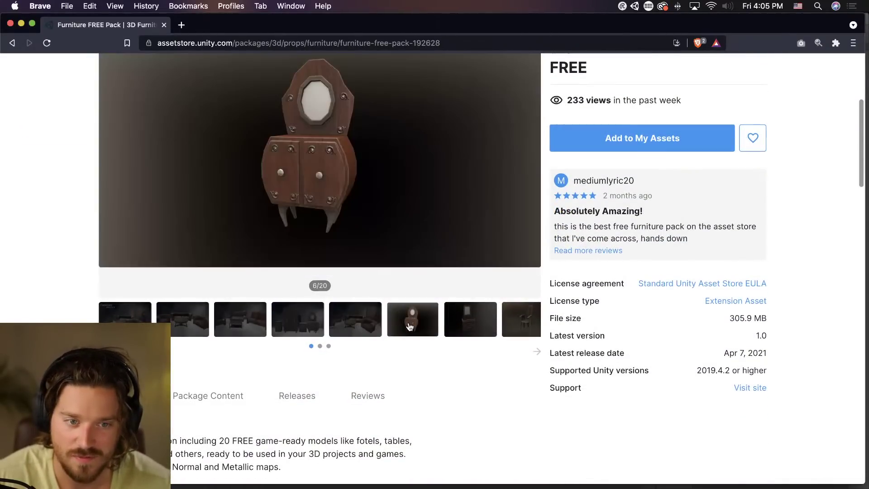
scroll(435, 344, up, 2)
scroll(440, 350, up, 3)
click(471, 438)
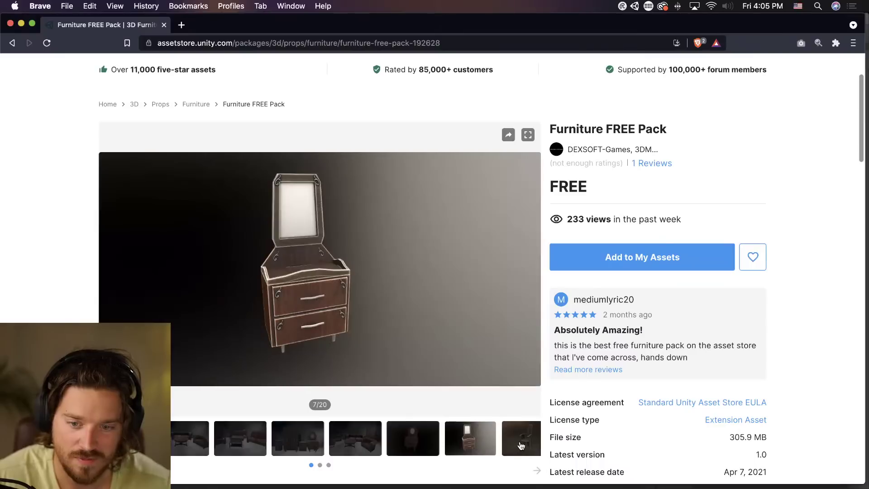
click(521, 446)
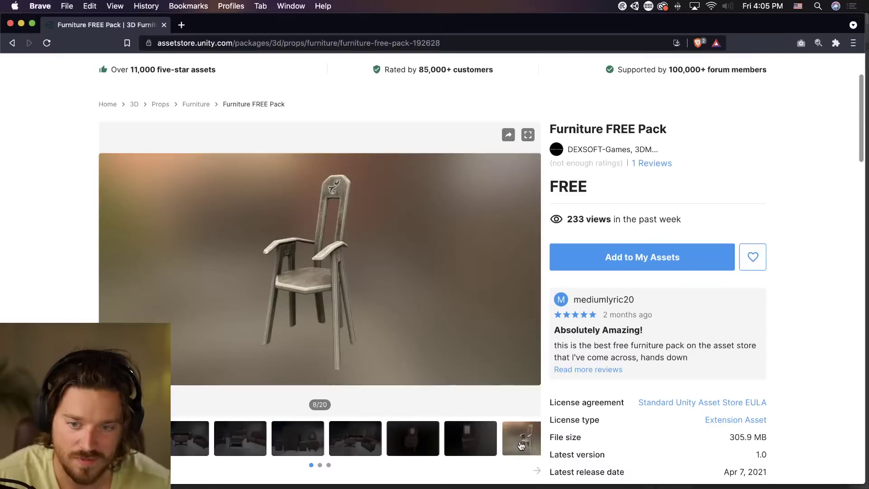
Return to the Furniture FREE Pack page and add the pack to My Assets, accepting the Asset Store terms.
click(12, 44)
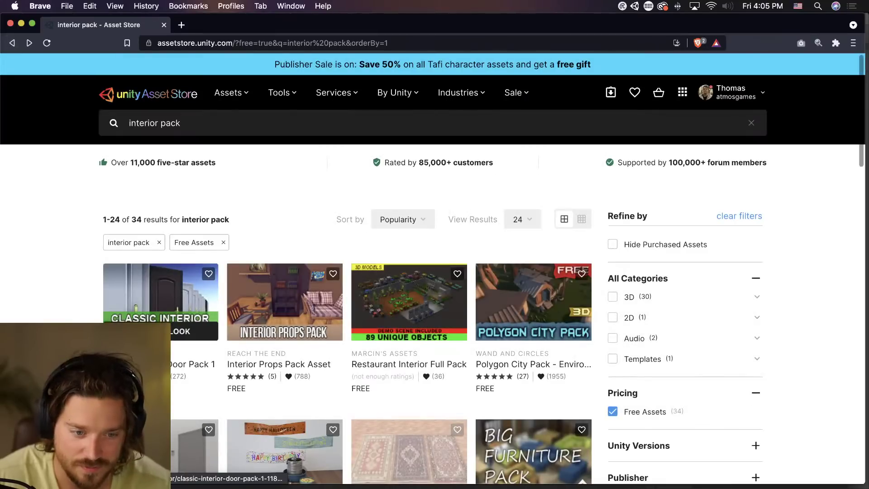
click(34, 45)
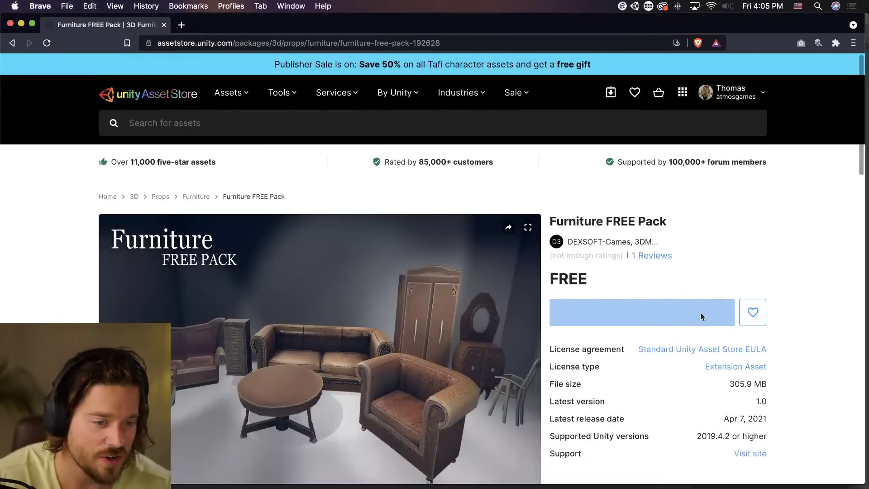
click(729, 349)
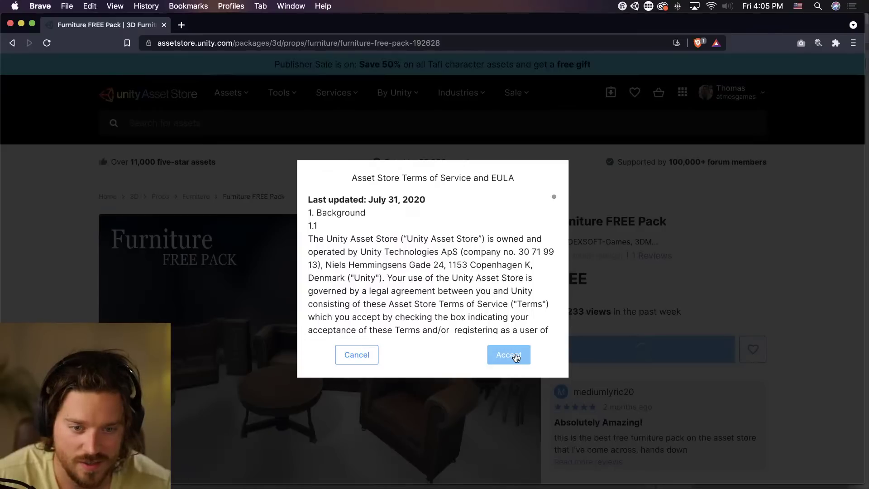
Switch to Unity, then download the Furniture FREE Pack from My Assets and import all of its files into the project.
key(ctrl+Left)
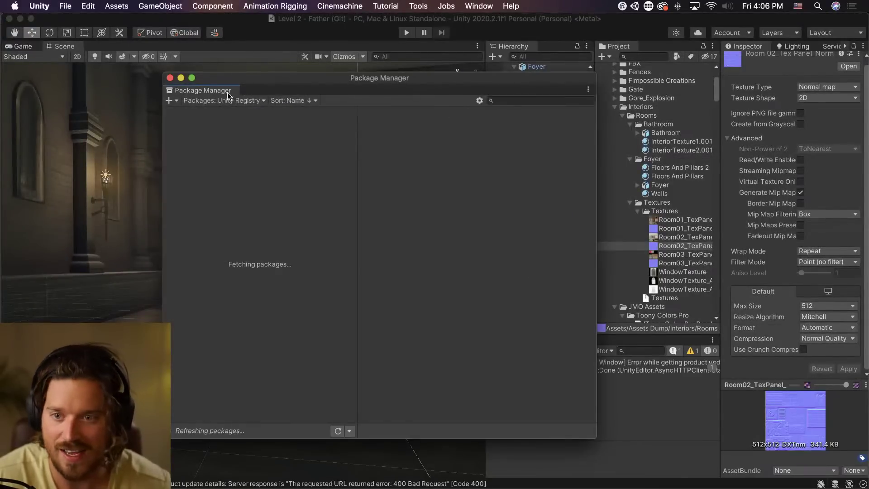
drag(306, 79, 286, 89)
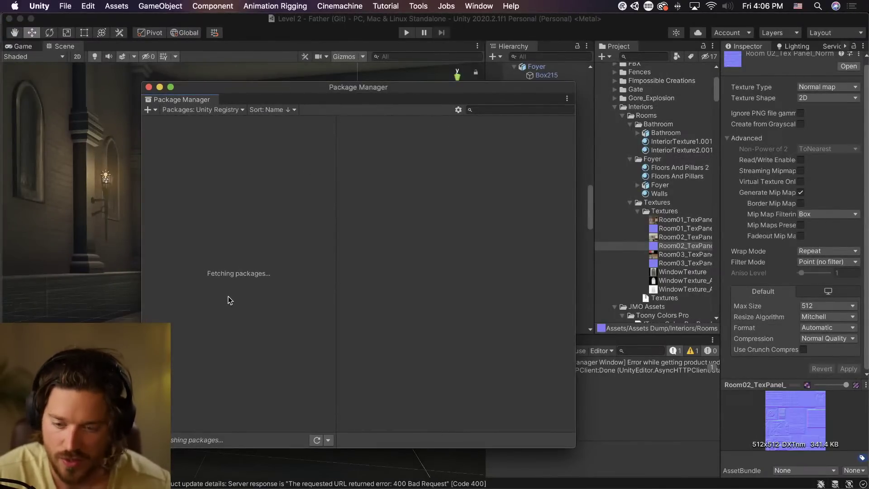
key(ctrl+Up)
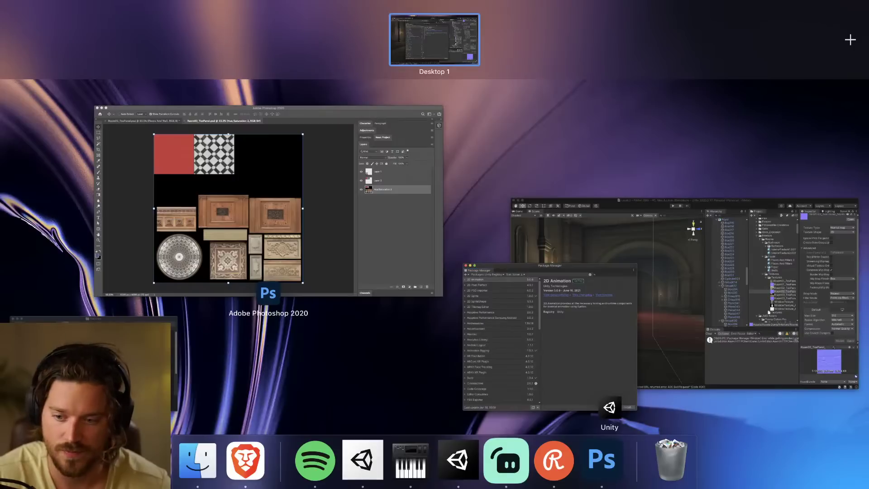
key(ctrl+Up)
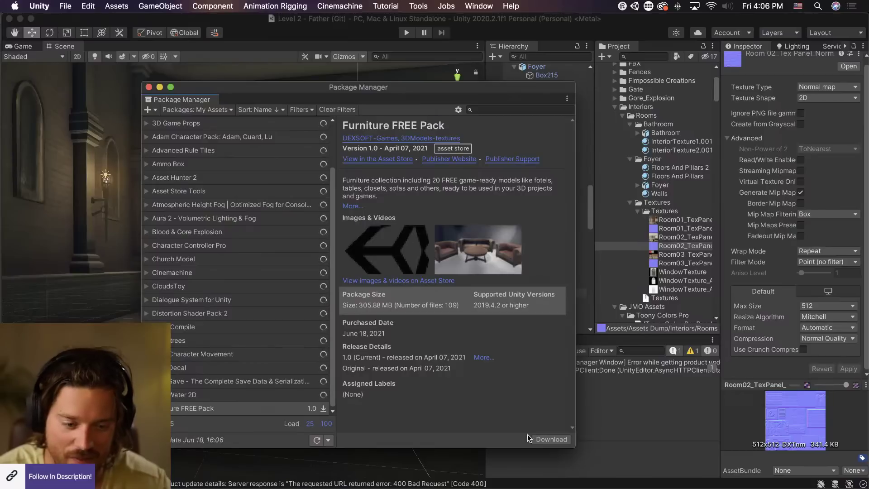
click(548, 440)
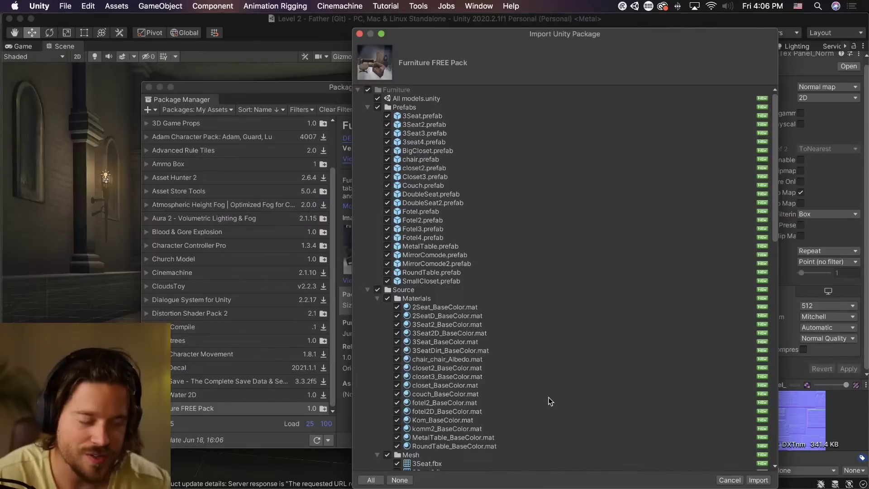
click(758, 479)
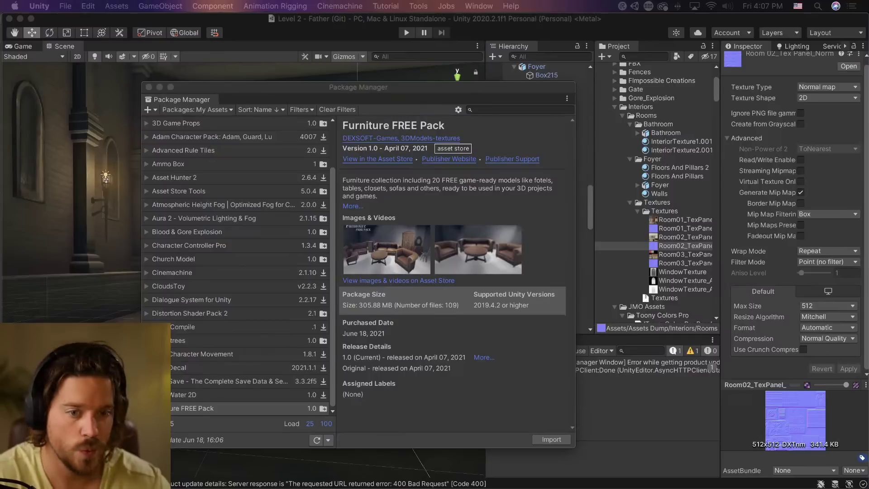
Collapse the Interiors, Assets Dump and Textures folders in the project's asset tree.
click(659, 220)
click(657, 220)
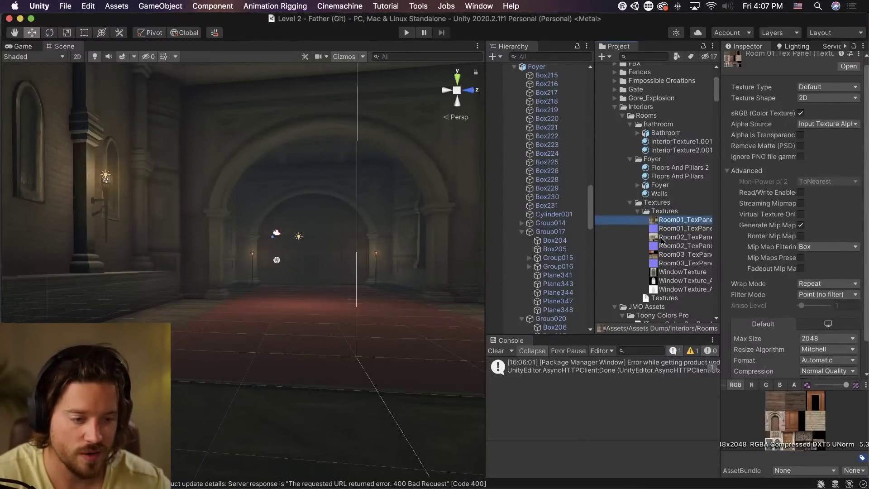
scroll(636, 190, up, 5)
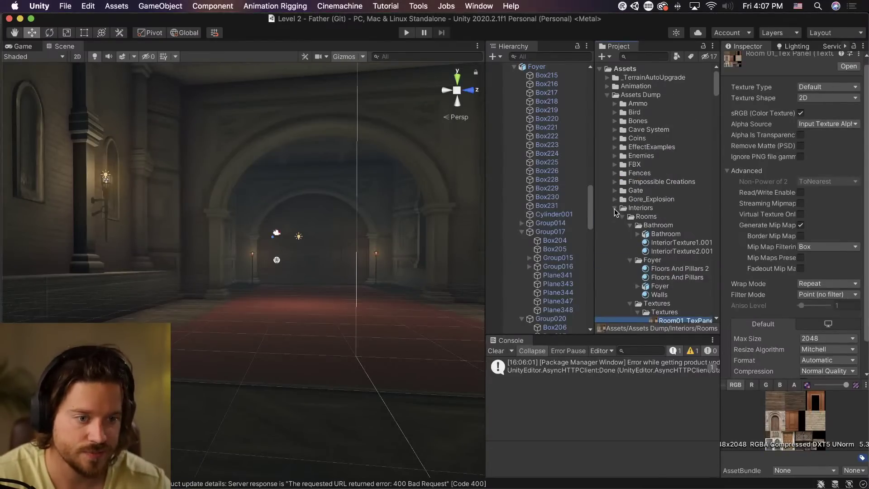
click(615, 208)
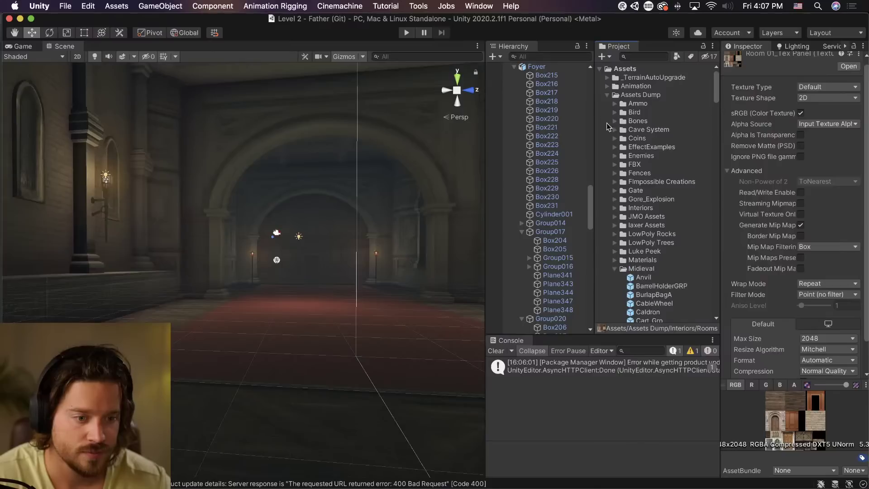
click(609, 86)
click(607, 95)
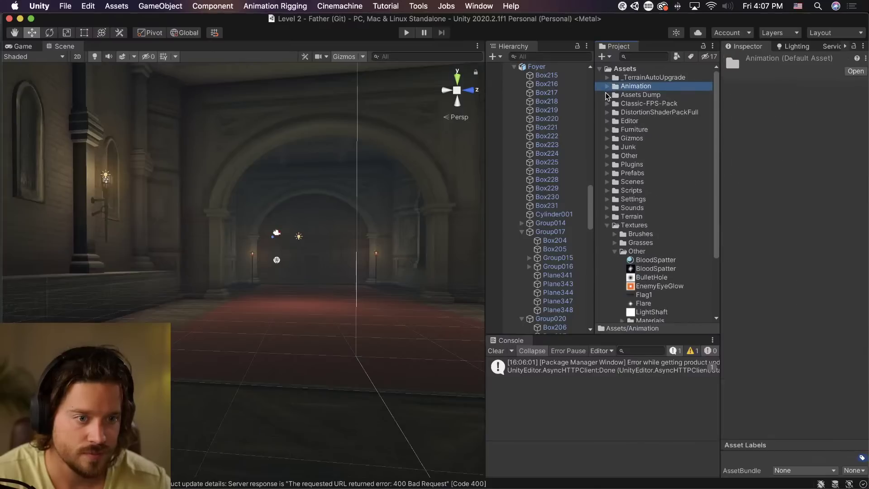
click(607, 225)
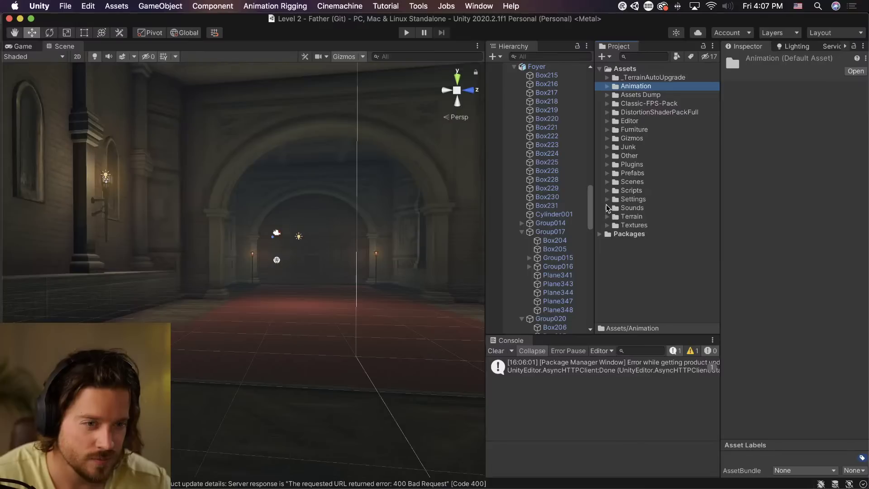
Move the imported Furniture folder into the Assets Dump folder.
click(607, 130)
click(642, 131)
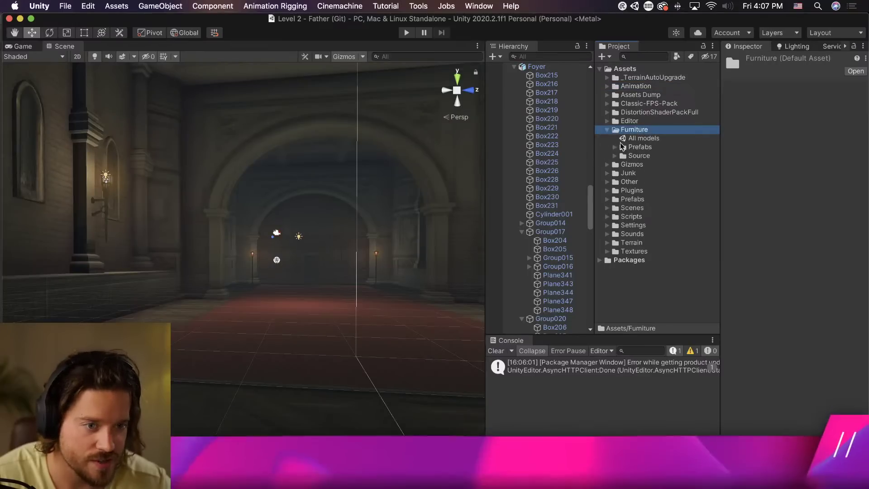
drag(643, 133, 642, 95)
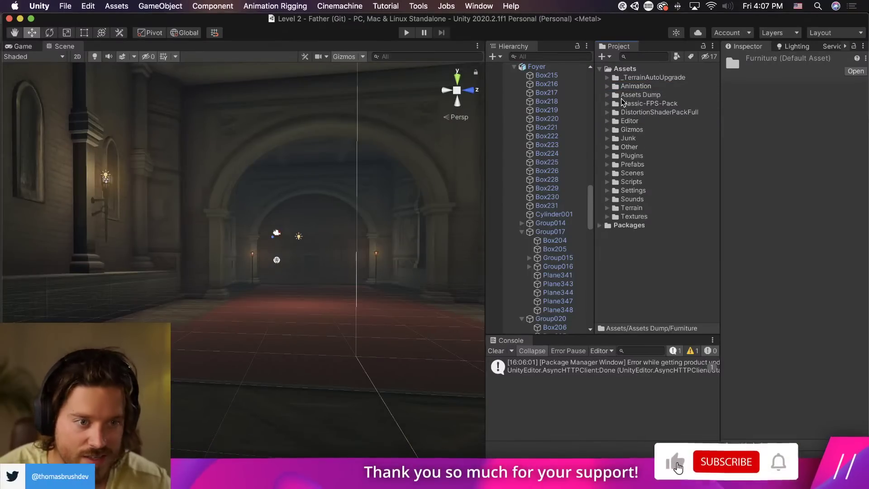
Place the 3Seat2 prefab from Assets Dump/Furniture/Prefabs on the red floor of the foyer in the scene.
click(607, 94)
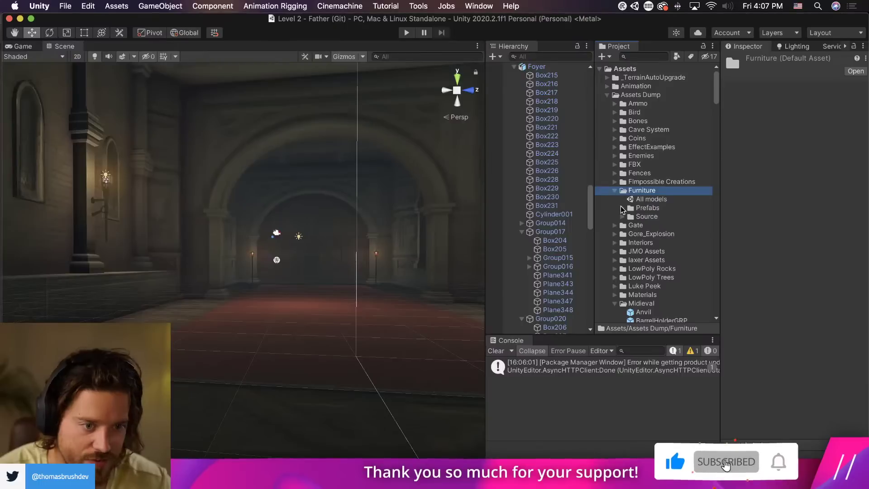
click(623, 208)
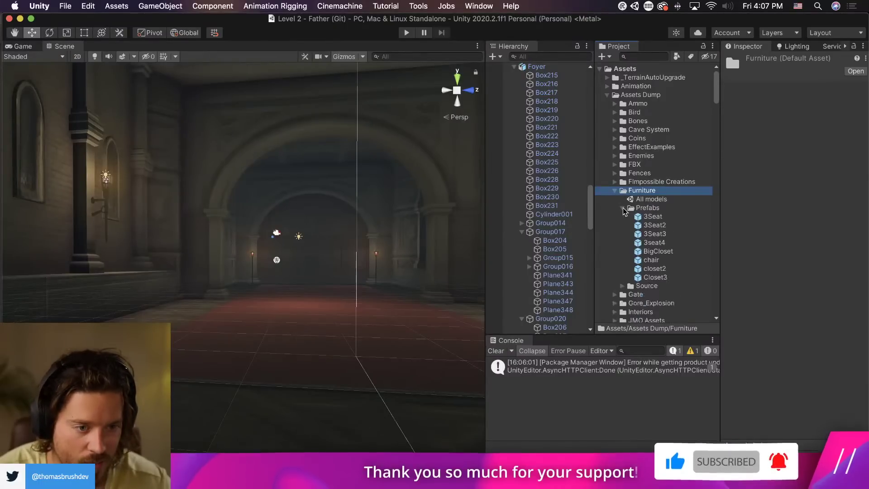
click(653, 226)
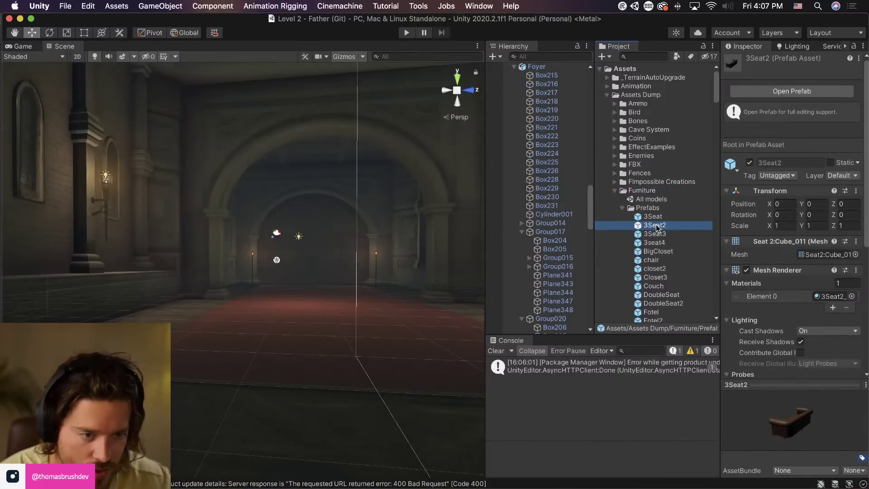
alt+drag(271, 229, 399, 263)
drag(654, 225, 190, 246)
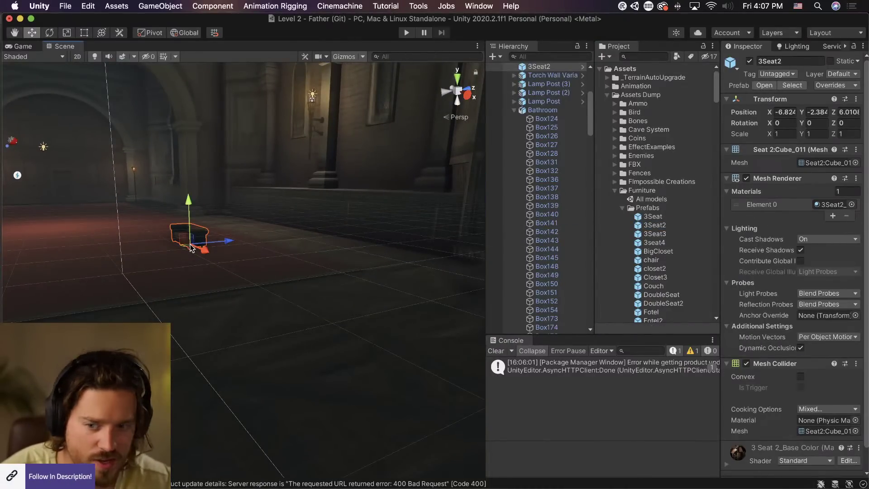
Play-test the level, walking up to the sofa and shooting at it to judge its size, and pause the game in the scene view.
click(407, 33)
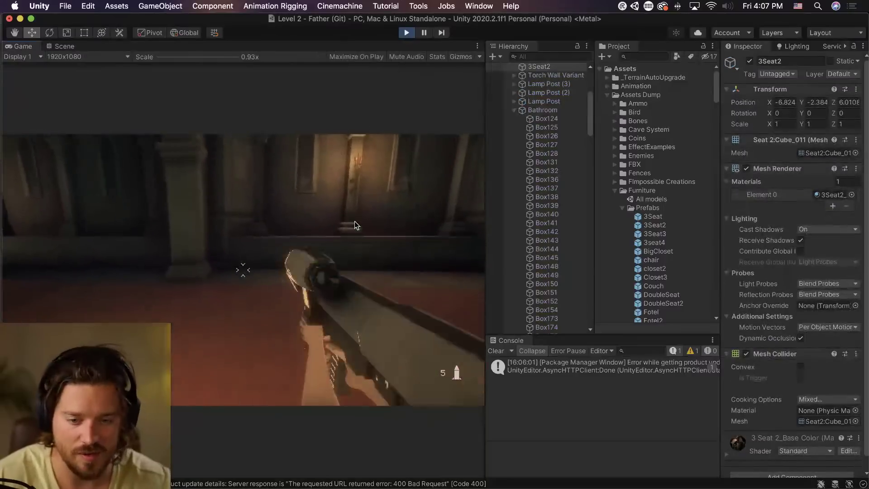
key(w)
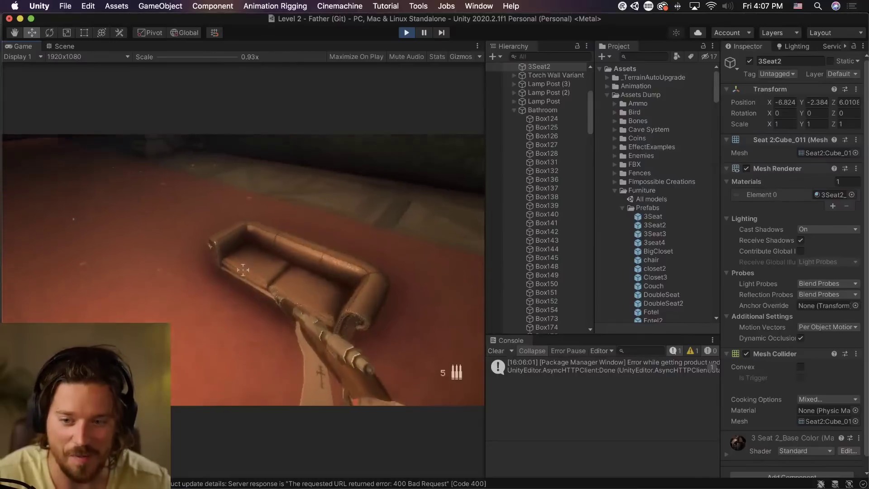
click(243, 270)
click(243, 270)
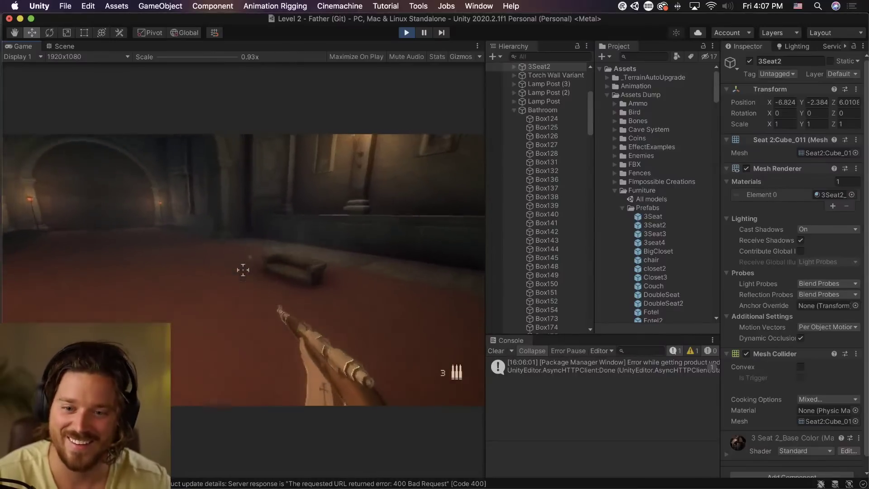
key(super+shift+p)
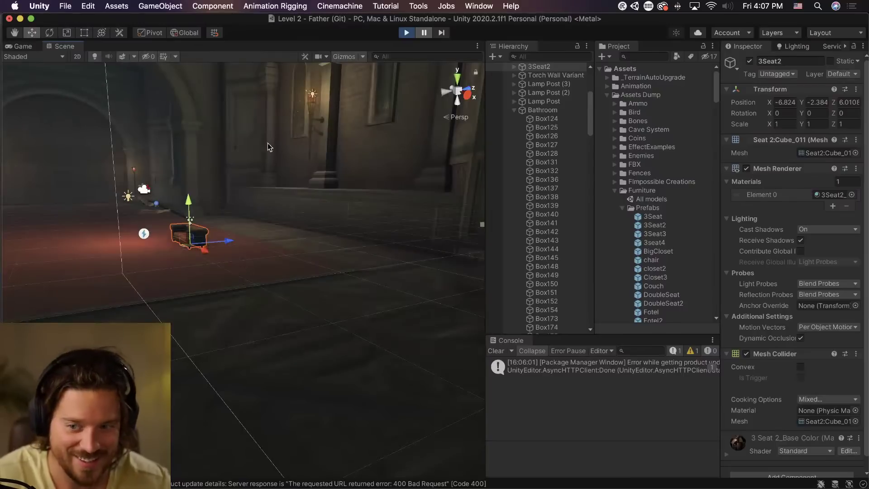
Open the model import settings of the 3Seat2 source mesh and apply a scale factor of 1.5.
scroll(489, 178, down, 1)
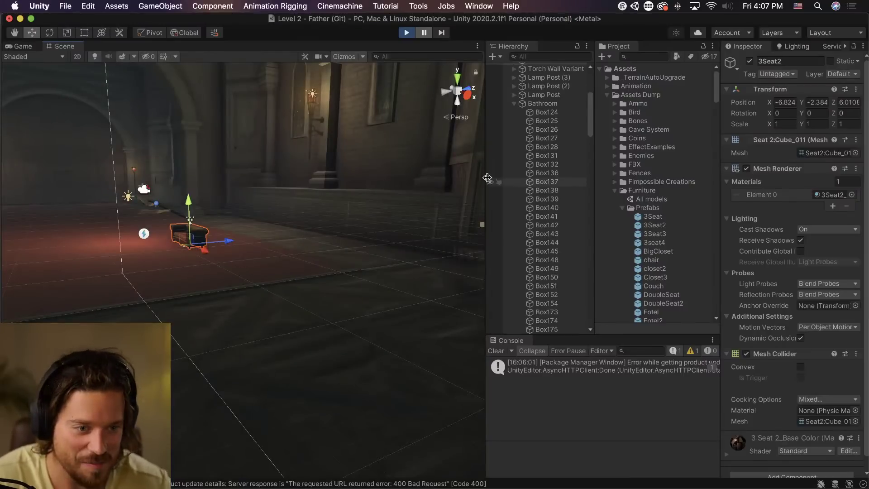
click(826, 154)
click(637, 296)
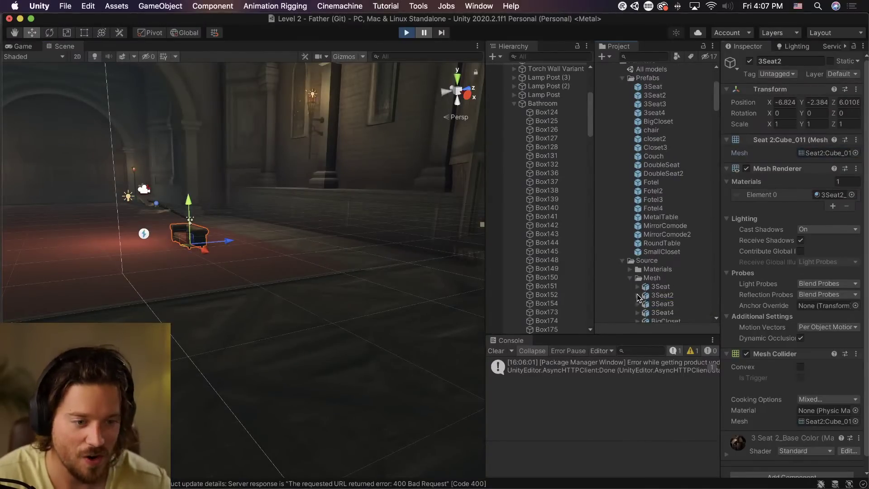
scroll(650, 277, down, 3)
click(661, 246)
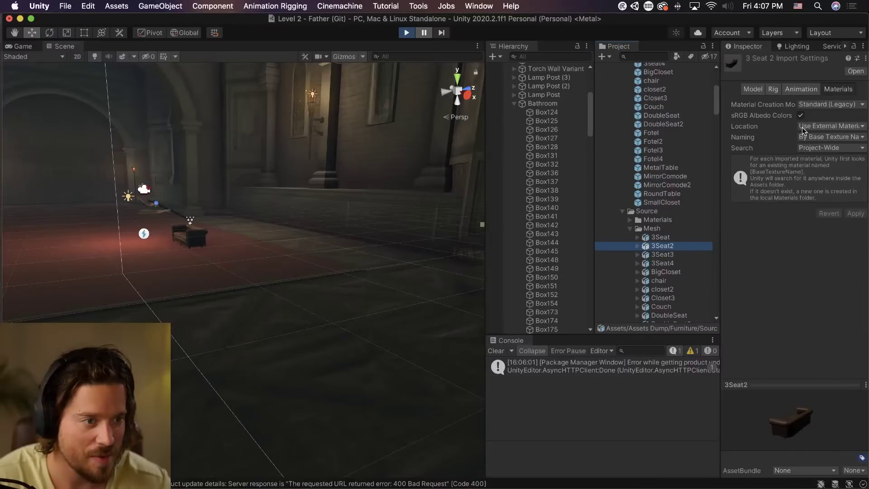
click(754, 90)
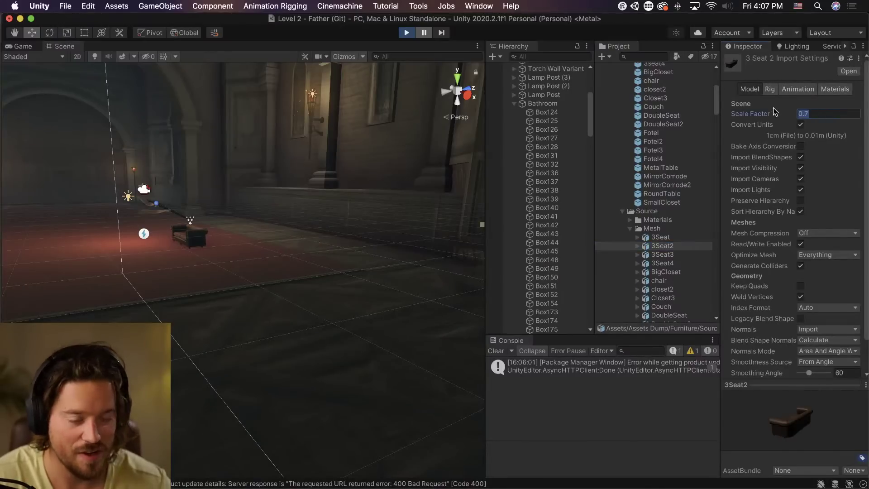
scroll(815, 272, down, 3)
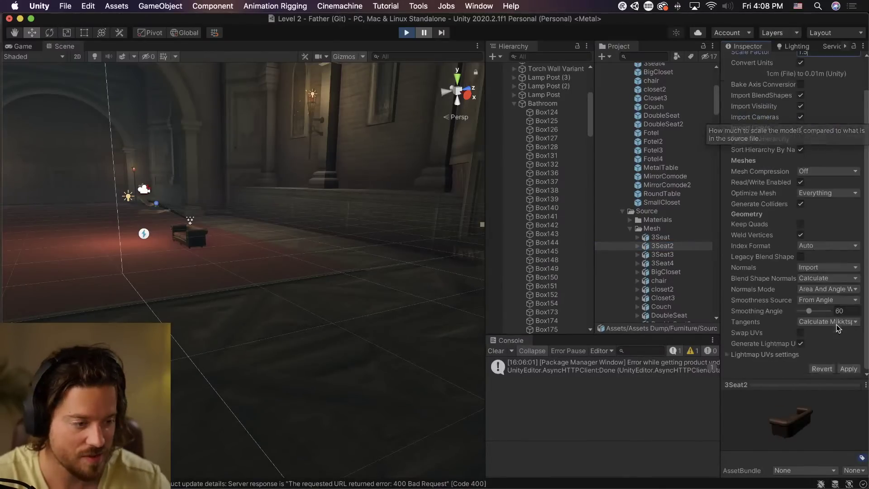
click(846, 369)
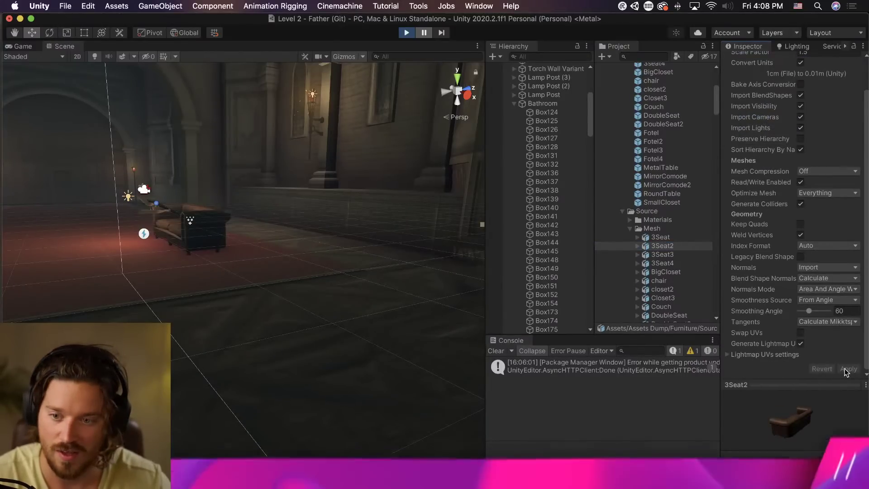
Set the 3Seat2 mesh's import scale factor to 2 and apply it.
scroll(828, 138, up, 1)
scroll(827, 137, up, 3)
click(822, 117)
text(2)
scroll(838, 218, down, 4)
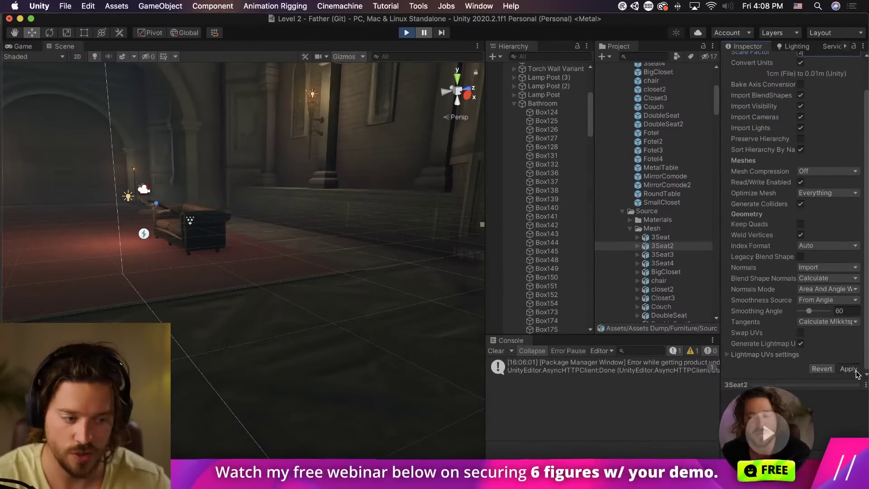
click(849, 369)
Resume the game, walk around the enlarged sofa to check its scale against the player, and pause again.
click(34, 47)
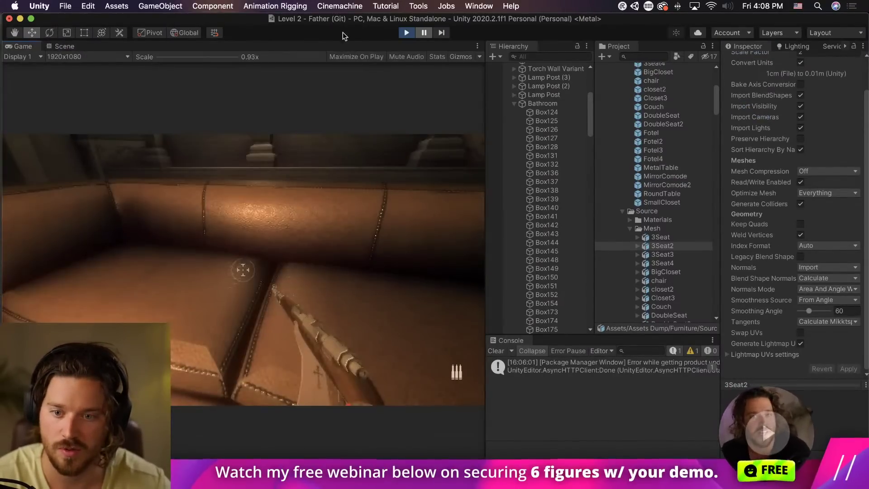
click(427, 34)
key(s)
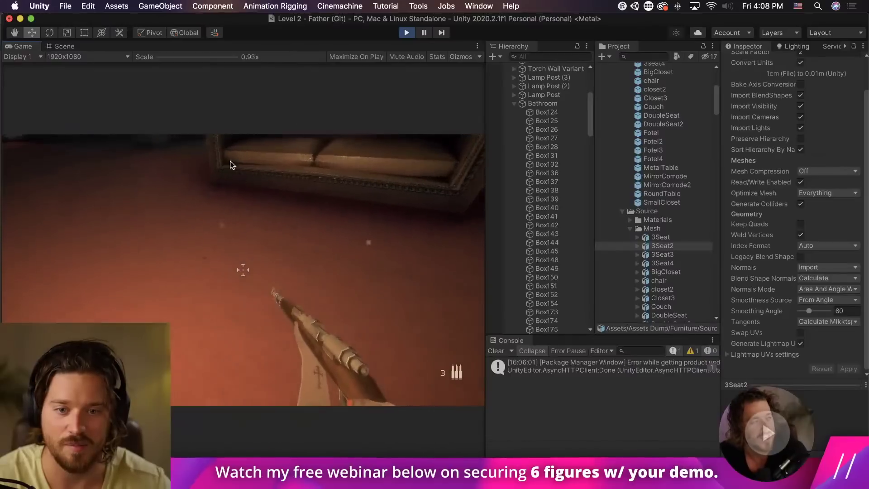
click(243, 269)
key(w)
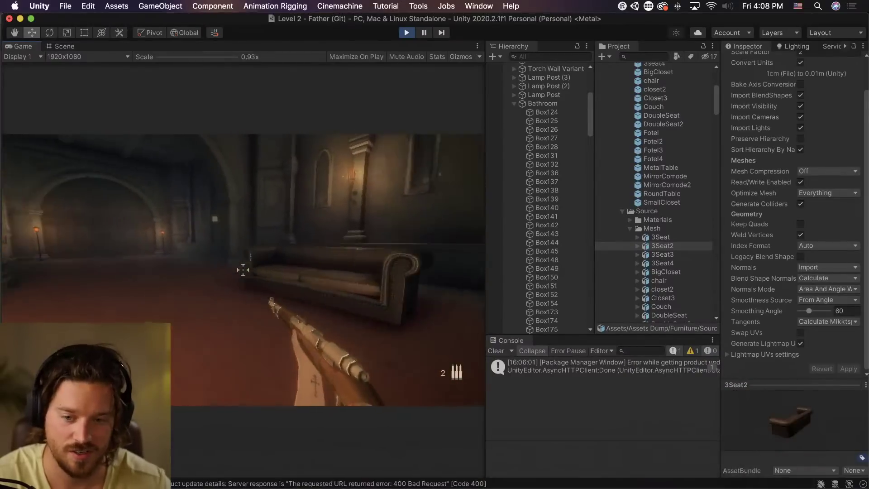
key(s)
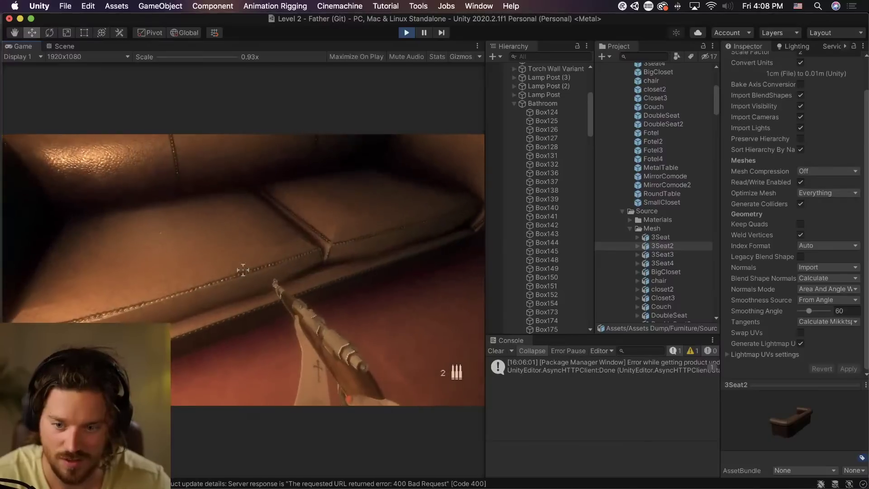
key(d)
key(w)
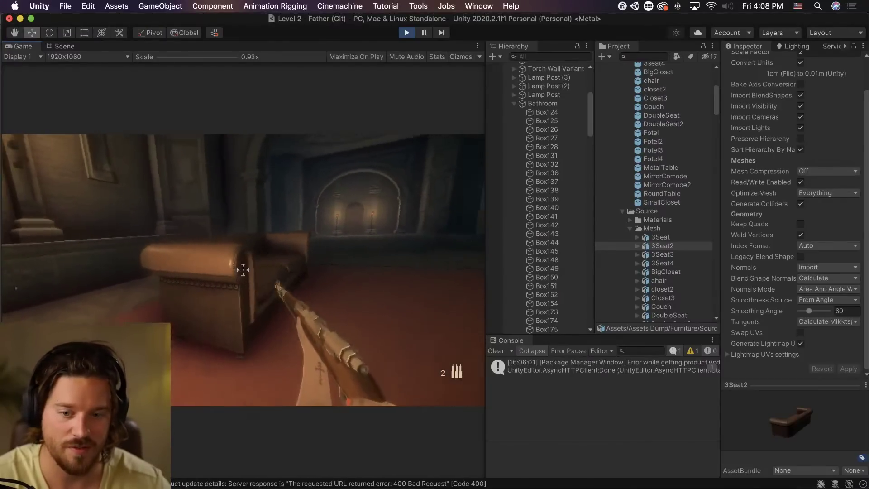
key(super+shift+p)
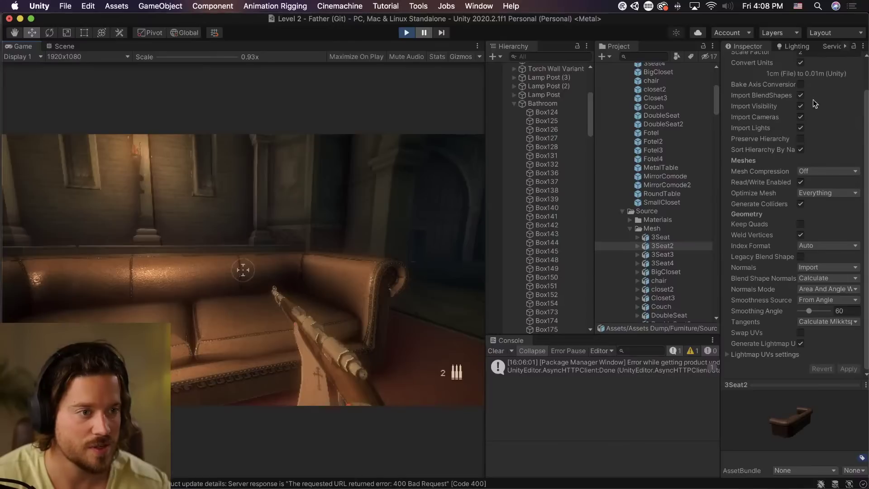
Set the 3Seat2 mesh's import scale factor to 1.7 and apply it.
scroll(827, 129, up, 3)
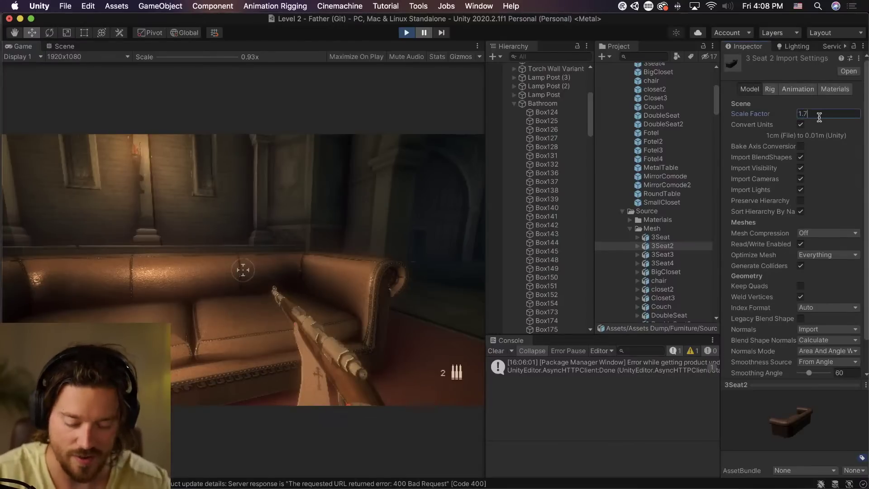
scroll(836, 306, down, 3)
click(847, 369)
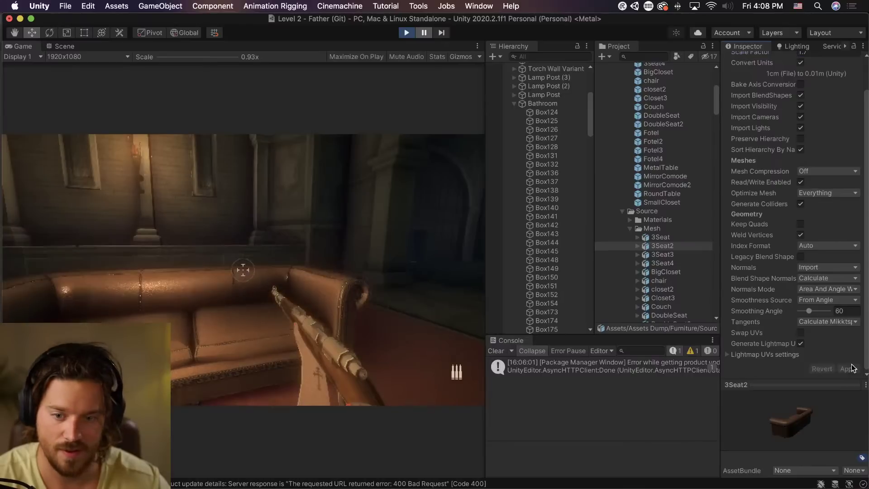
Resume the game, walk around the rescaled sofa and shoot to judge its size, and pause again.
click(247, 192)
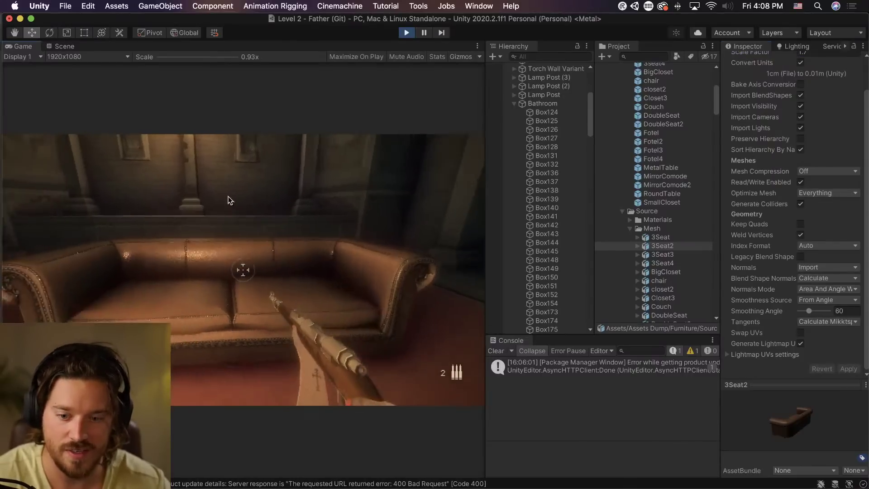
key(w)
key(s)
click(213, 178)
key(w)
key(w)
key(s)
key(w)
key(s)
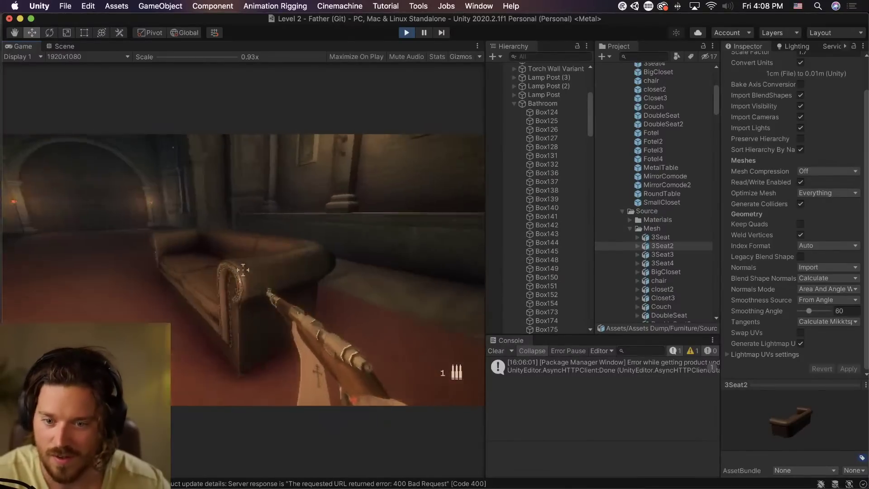
key(w)
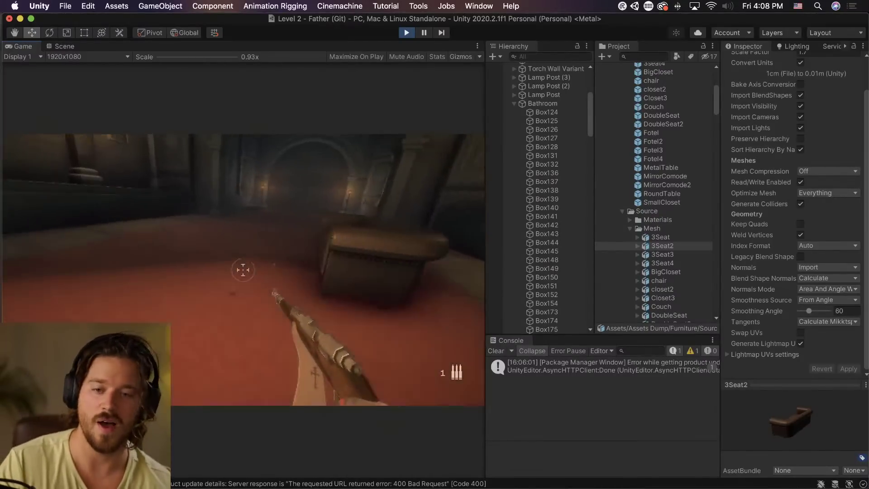
key(s)
key(shift+super+p)
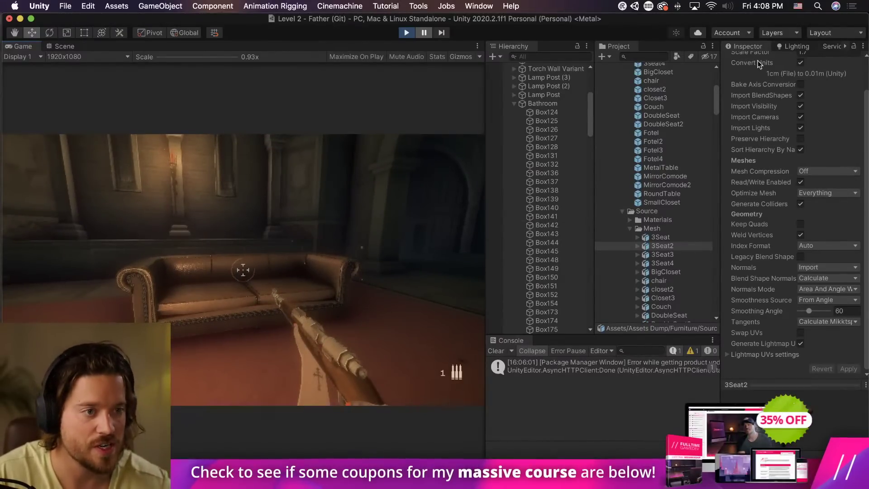
Expand the 3Seat2 source mesh in the project and select the sofa in the scene view to inspect its components.
click(637, 246)
click(656, 245)
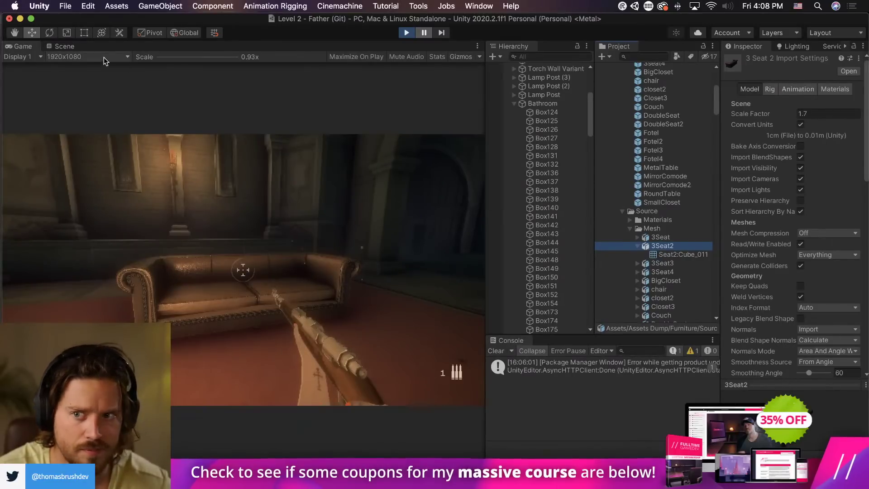
click(56, 46)
click(180, 218)
click(188, 218)
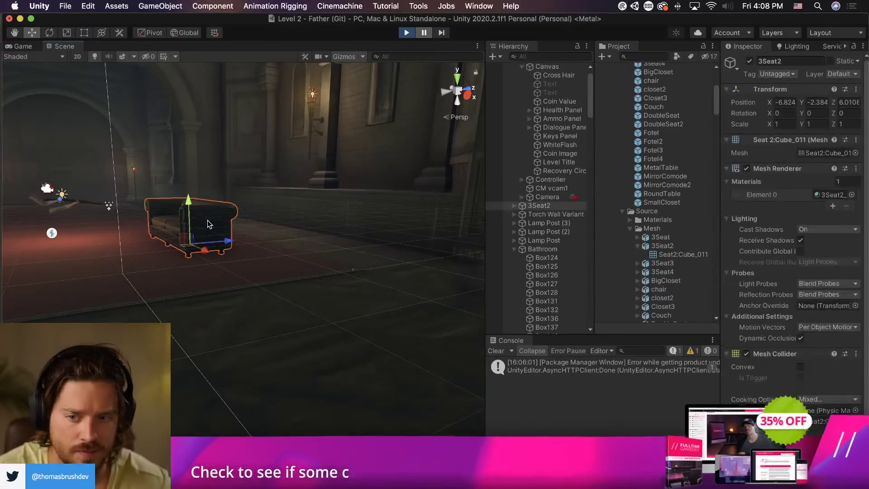
Select all furniture meshes from 3Seat to SmallCloset, set their import scale factor to 1.7 and apply it.
click(662, 245)
click(634, 247)
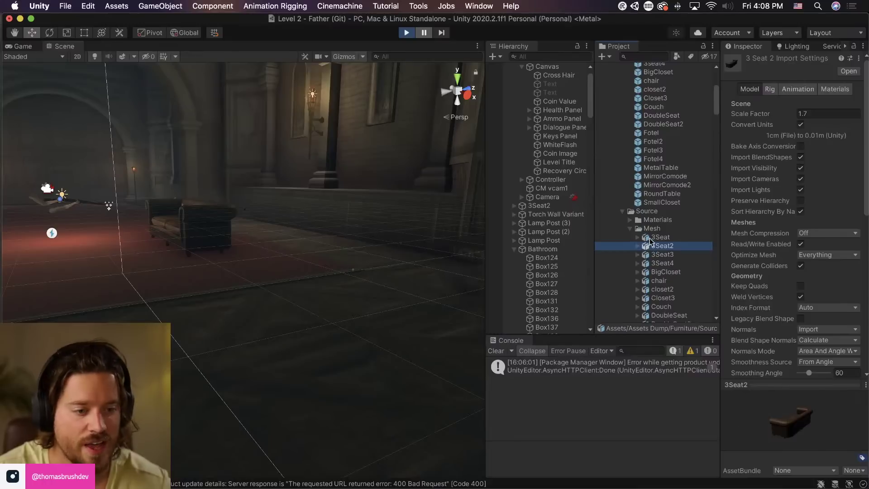
scroll(667, 253, down, 6)
shift+click(669, 265)
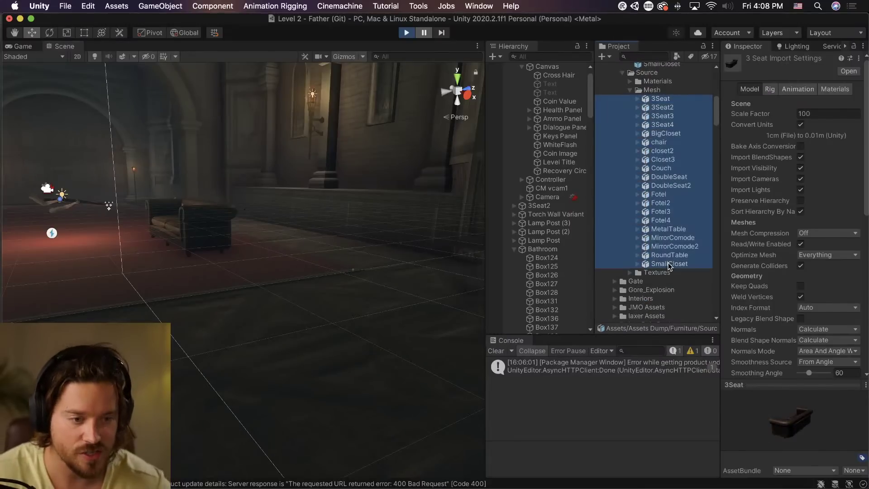
click(816, 114)
text(1.7)
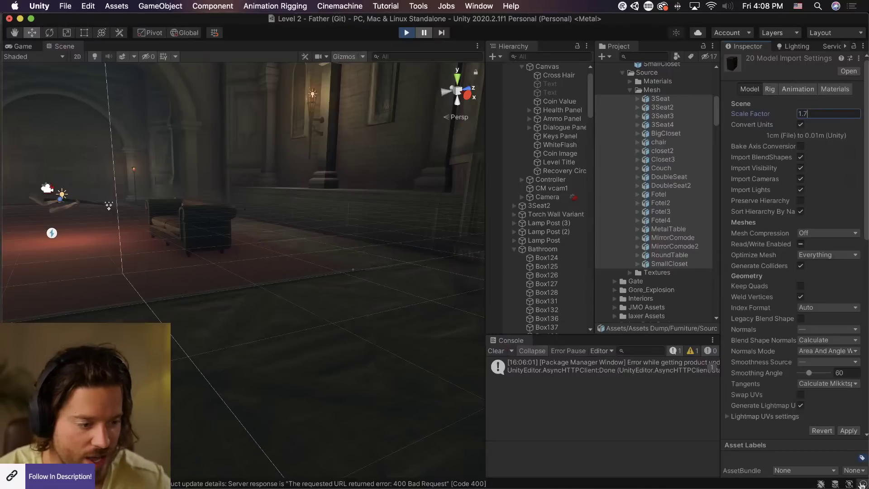
click(848, 430)
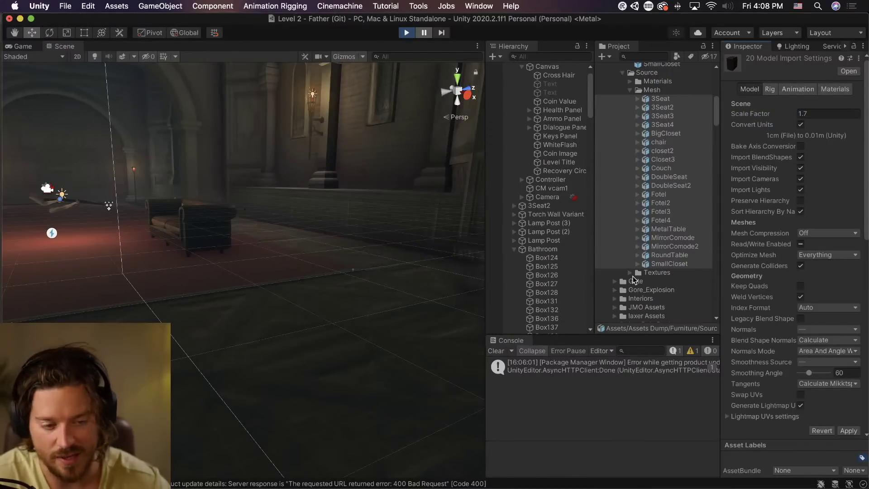
click(636, 273)
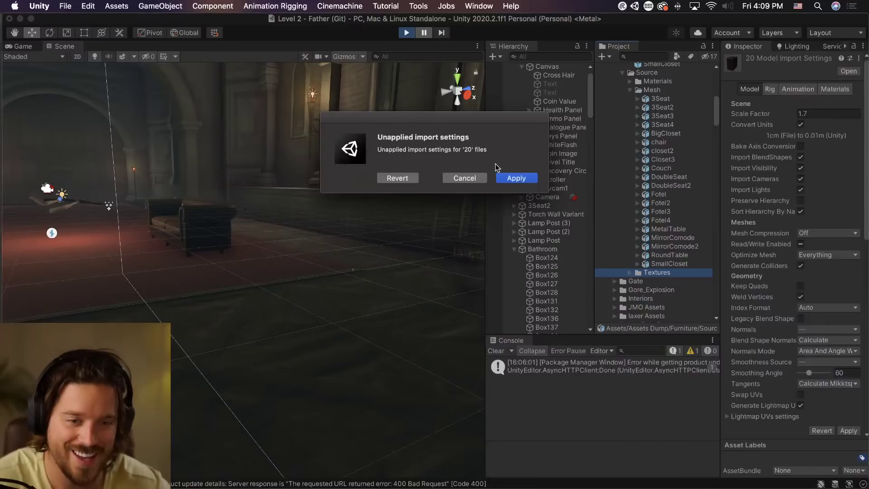
click(516, 179)
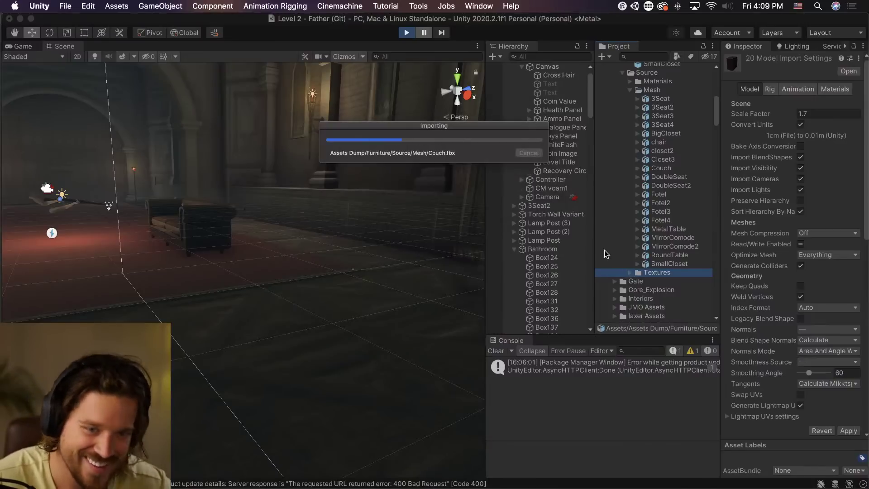
Select every texture in the furniture pack's Textures folder and set their max size to 128.
click(635, 267)
click(631, 280)
scroll(657, 254, down, 3)
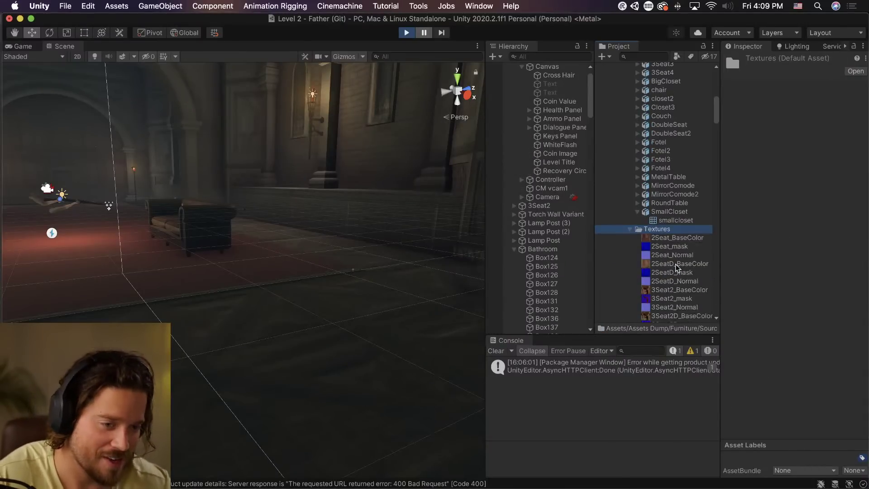
click(672, 226)
scroll(673, 229, down, 5)
scroll(673, 230, down, 10)
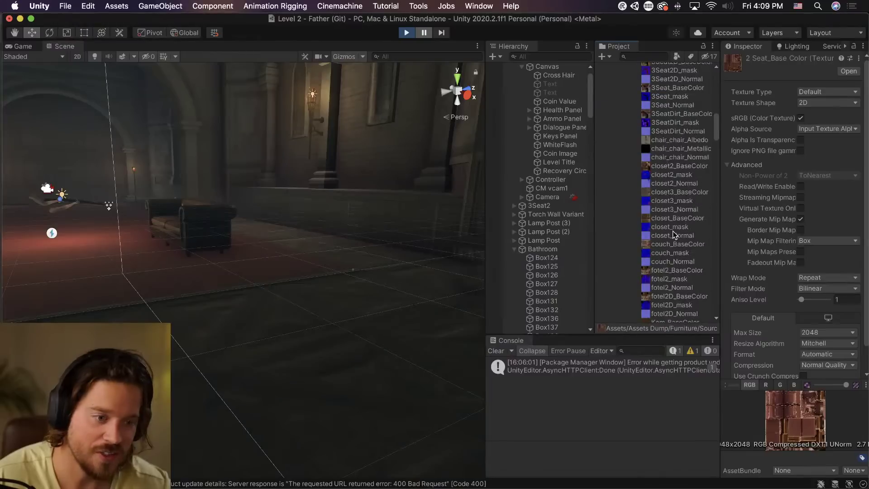
shift+click(673, 264)
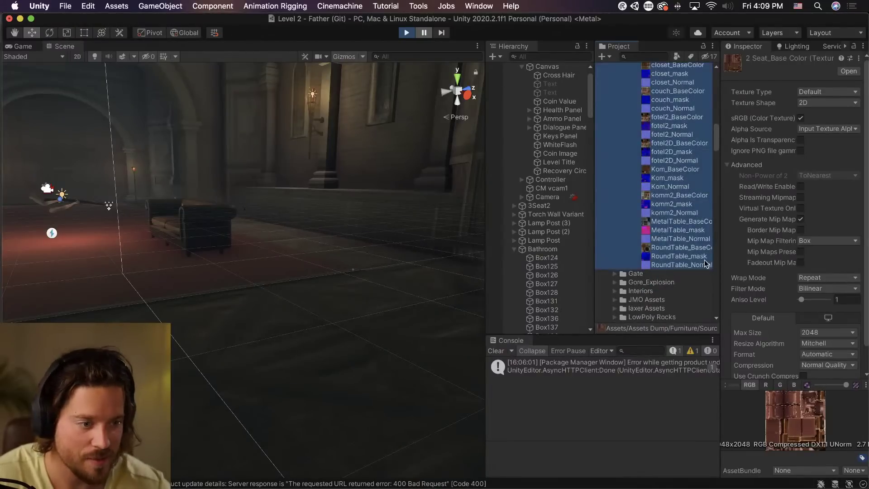
click(834, 313)
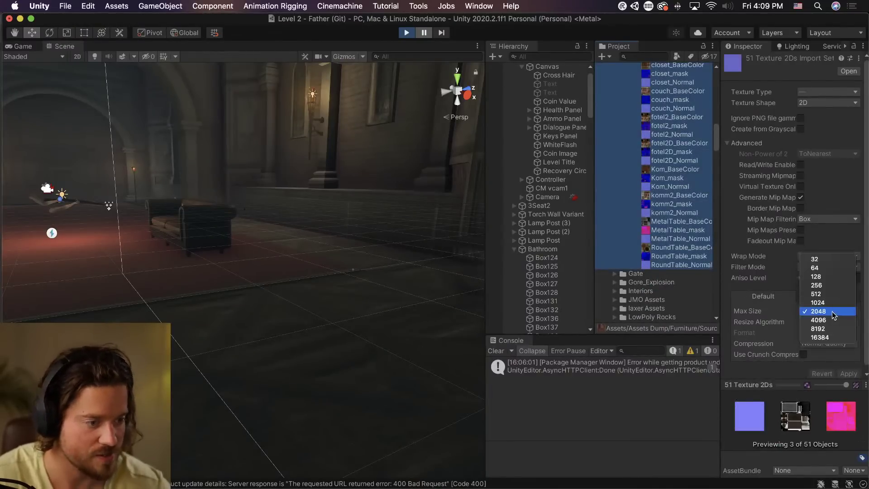
click(825, 279)
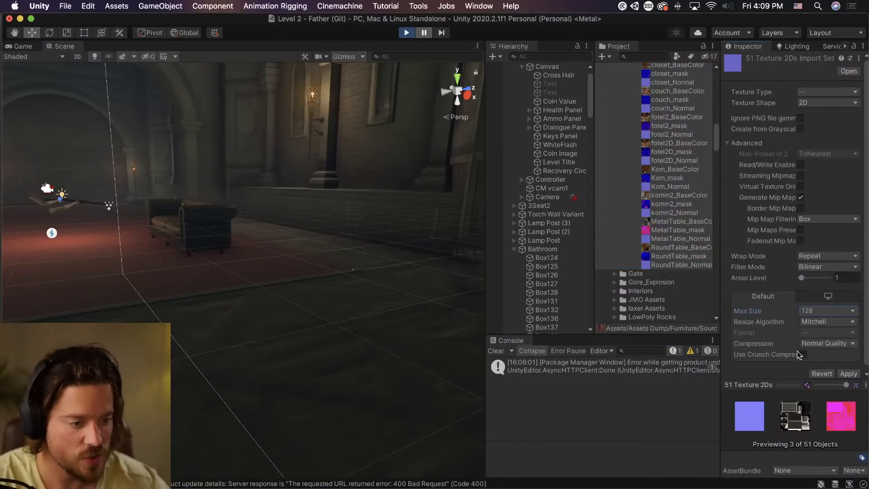
Set the selected textures' filter mode to Point (no filter) and apply the import settings.
click(813, 267)
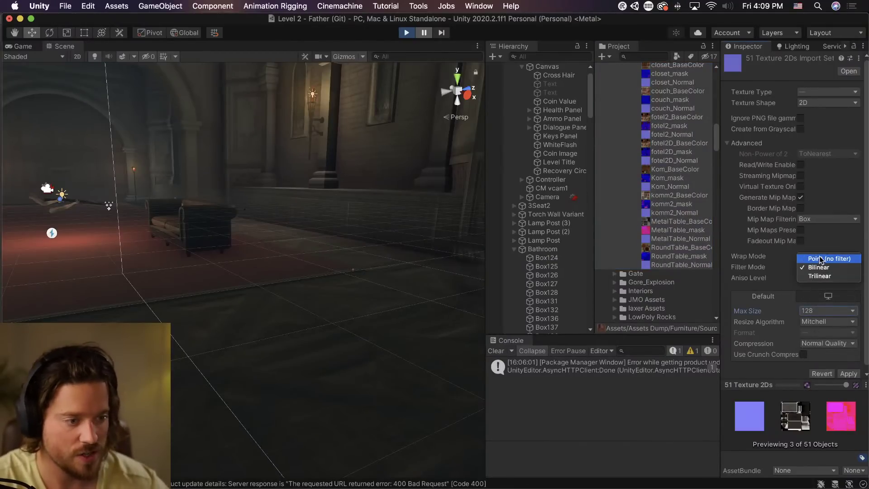
click(815, 257)
scroll(841, 357, down, 1)
click(849, 369)
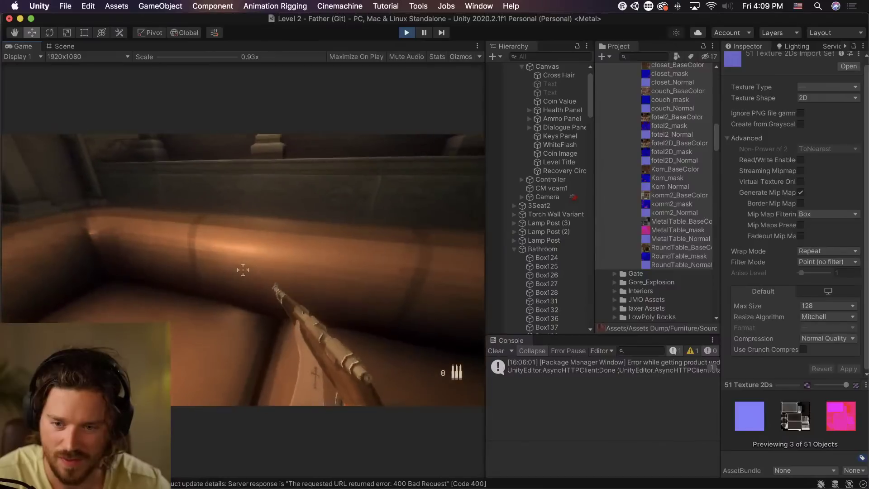
Play-test around the sofa to examine its low-resolution textures up close, and pause in the scene view.
key(s)
key(d)
key(w)
key(a)
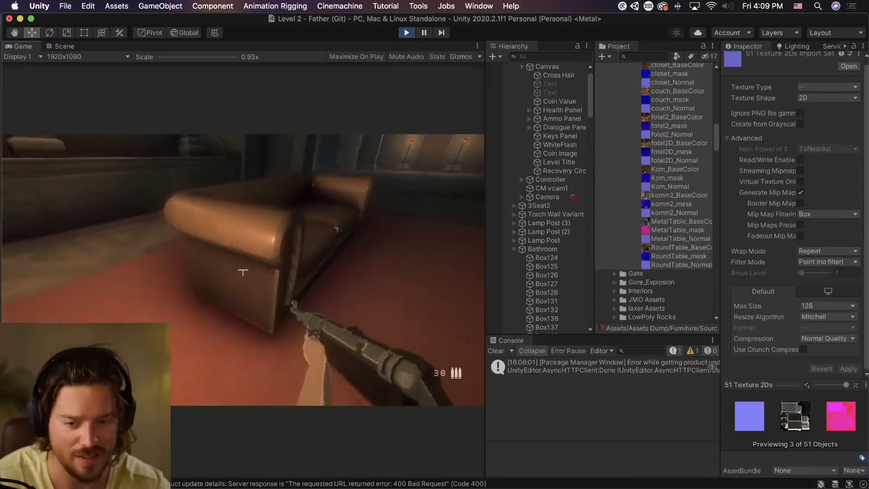
click(243, 272)
key(s)
key(d)
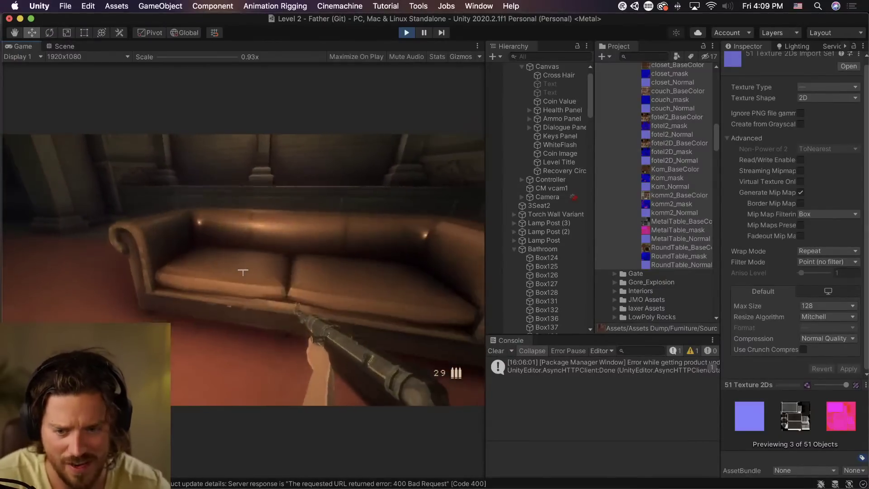
key(w)
key(w)
key(space)
key(super+shift+p)
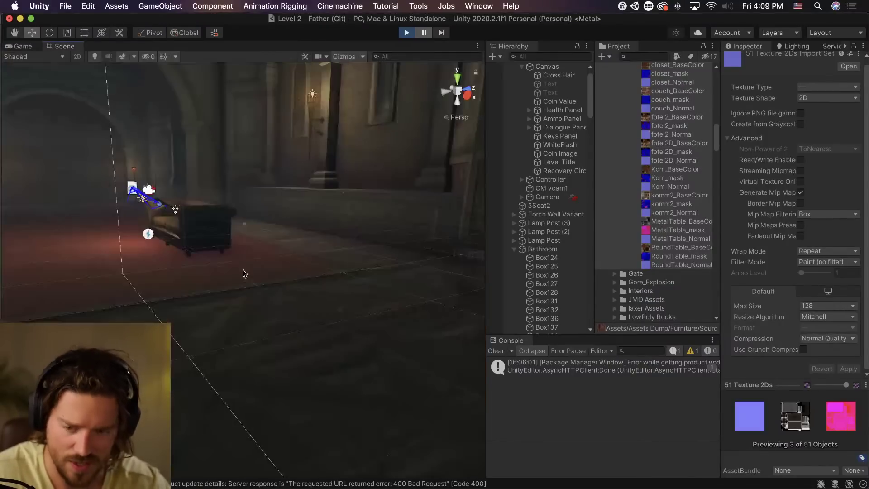
Set the furniture textures' max size to 256 and apply it.
click(826, 306)
click(826, 315)
click(849, 368)
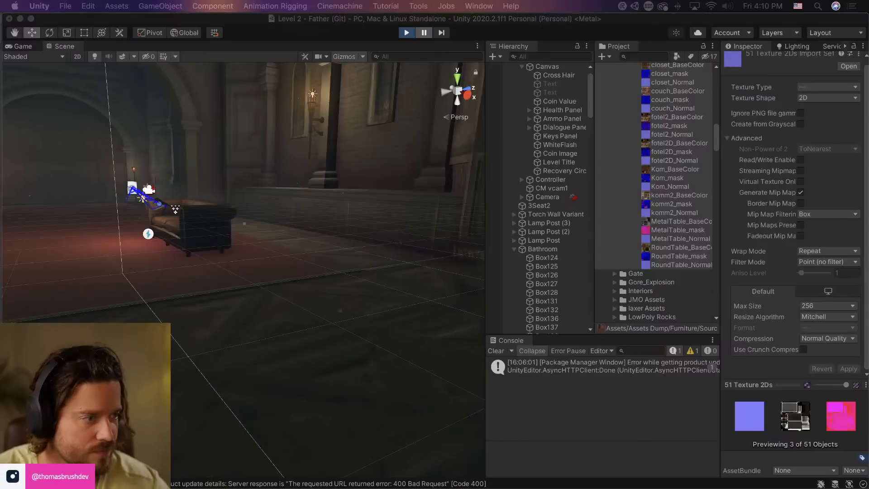
Resume the game, look closely at the sofa's updated textures, and pause in the scene view.
click(560, 144)
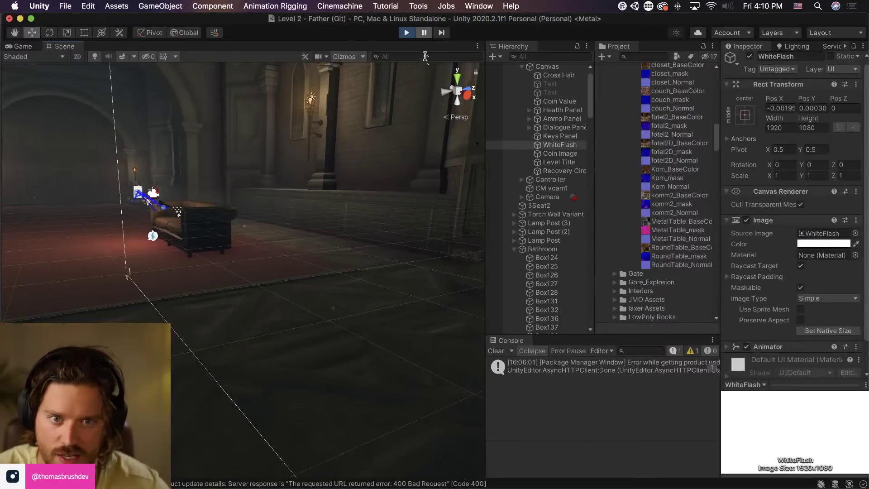
click(424, 32)
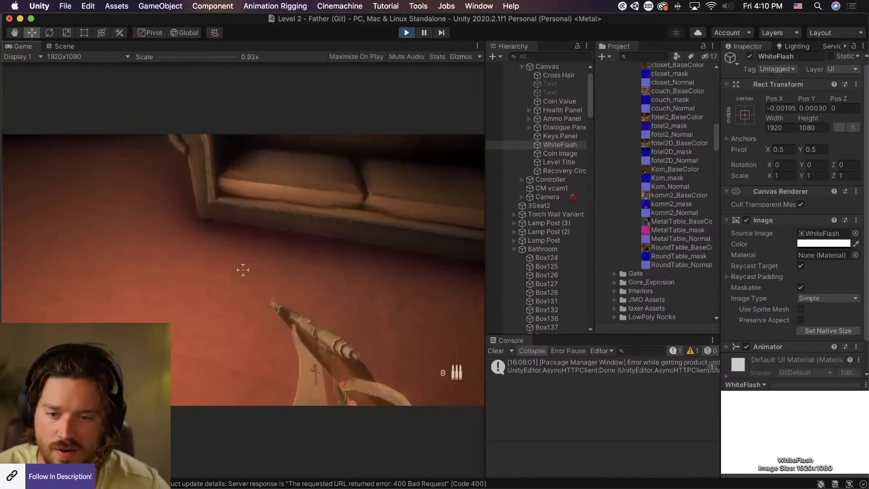
key(r)
key(w)
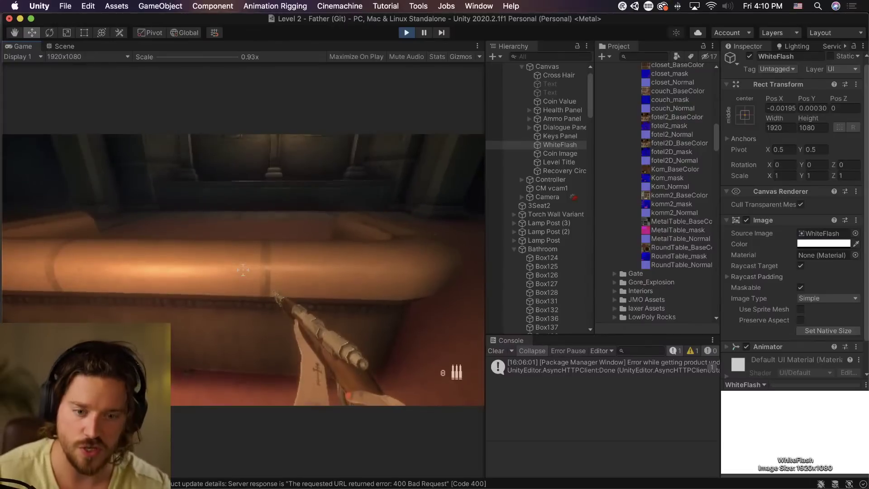
key(Escape)
key(super+shift+p)
key(super+1)
Select the sofa in the scene view and examine it and the surrounding floor from a new angle.
click(238, 202)
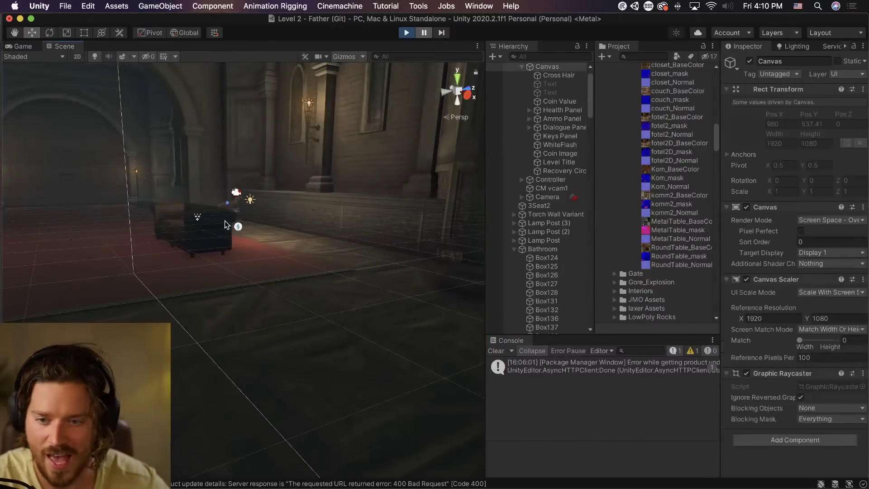
click(209, 236)
right_drag(285, 354, 378, 381)
click(324, 352)
click(324, 352)
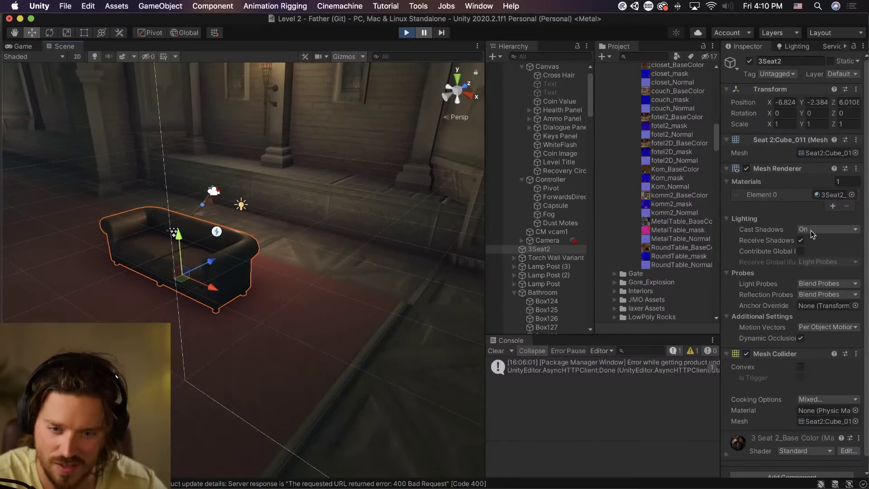
click(341, 332)
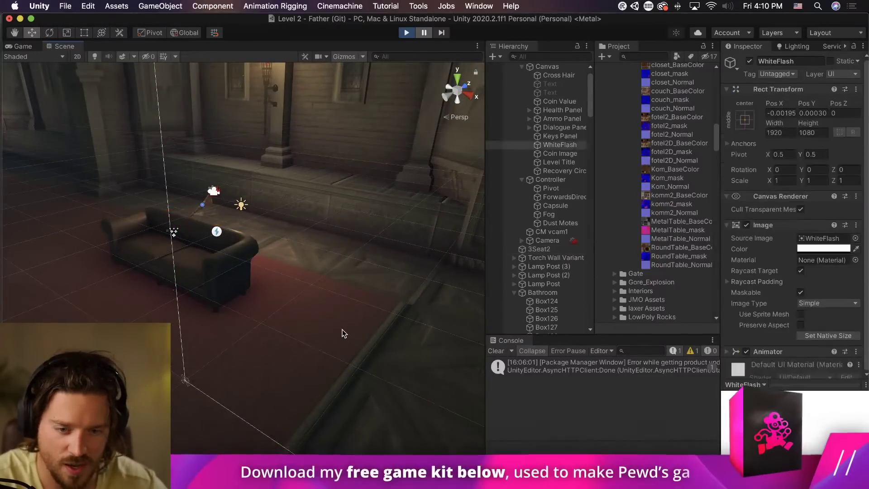
click(393, 329)
click(395, 329)
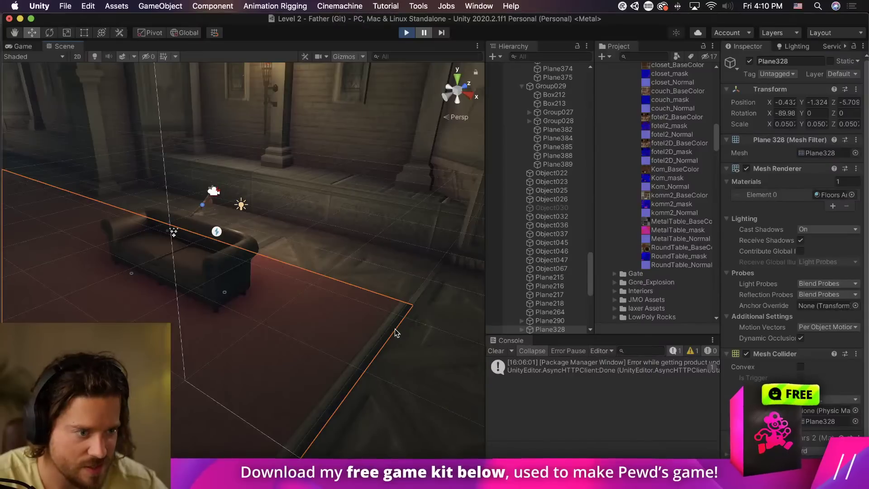
click(395, 329)
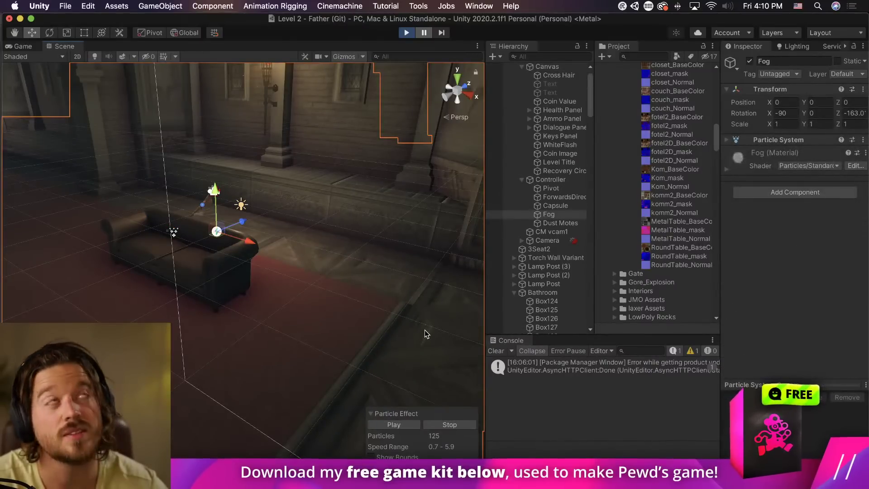
scroll(424, 334, down, 1)
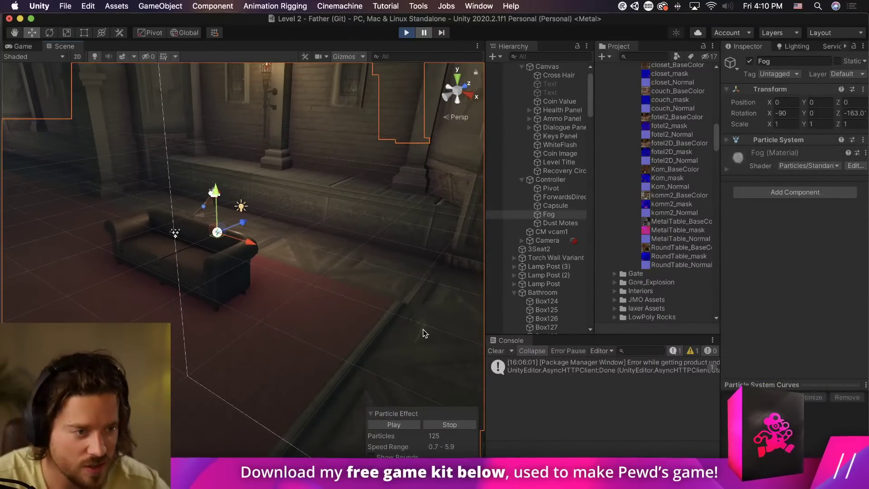
Change the shader of the sofa's 3Seat2 base color material to Toon/Lit.
click(244, 264)
click(779, 168)
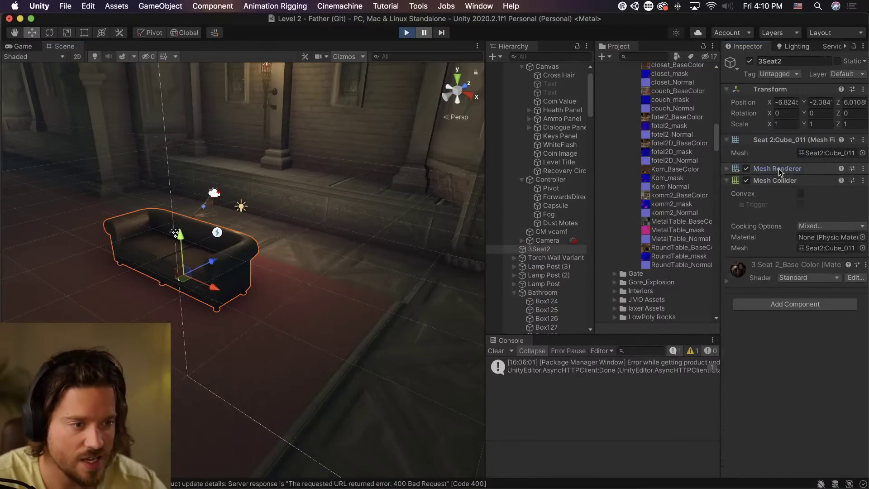
click(735, 274)
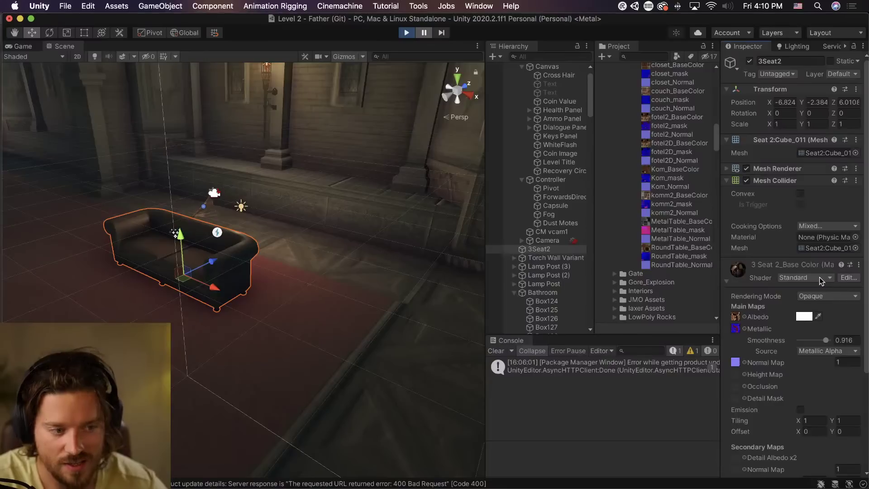
click(819, 277)
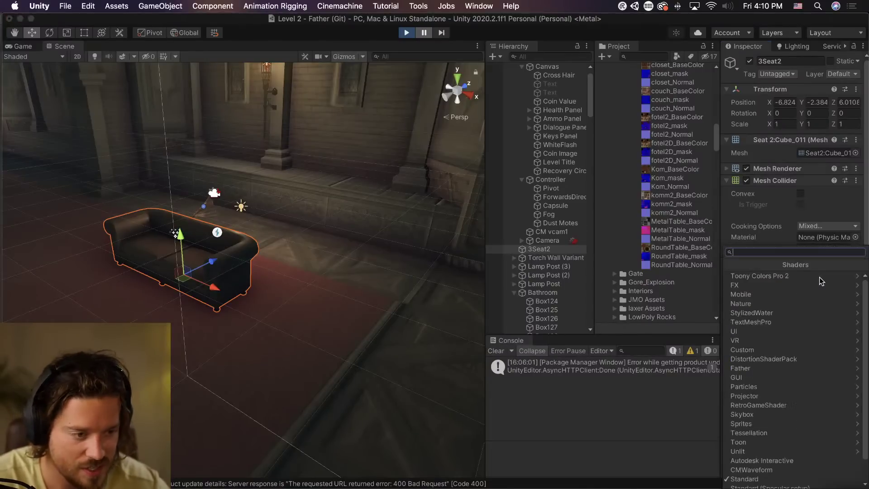
text(cust)
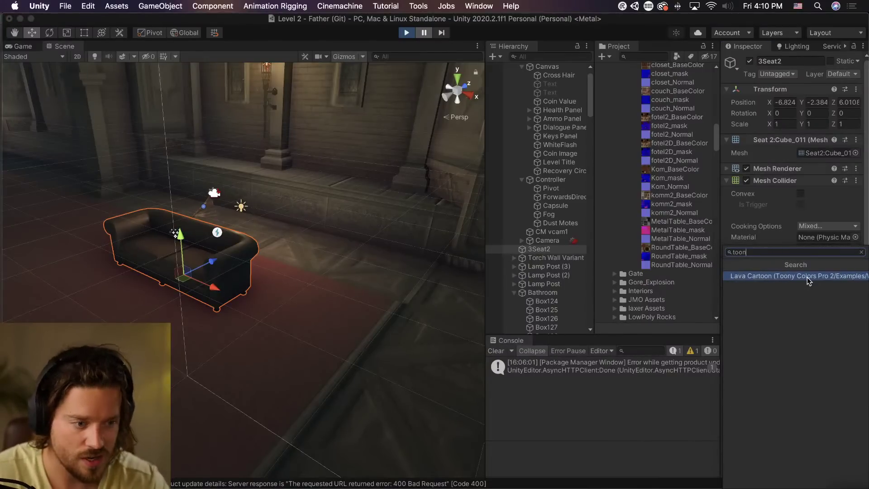
key(super+a)
key(BackSpace)
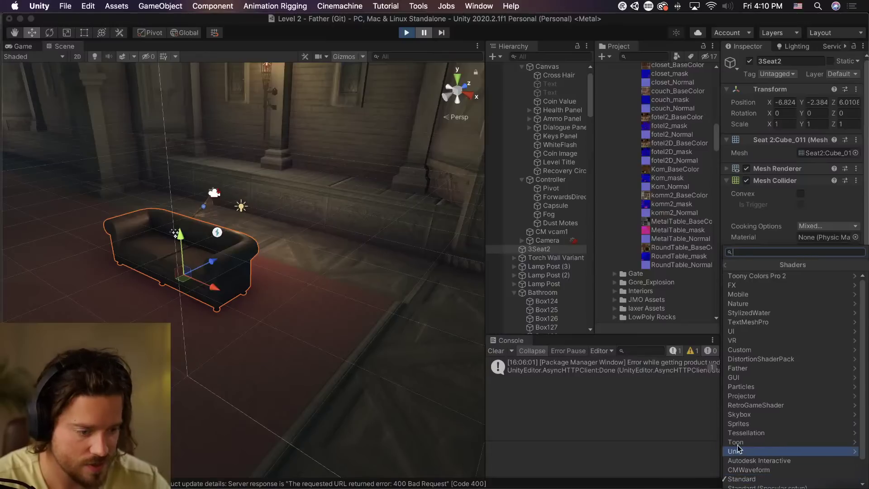
click(737, 450)
click(728, 266)
click(738, 442)
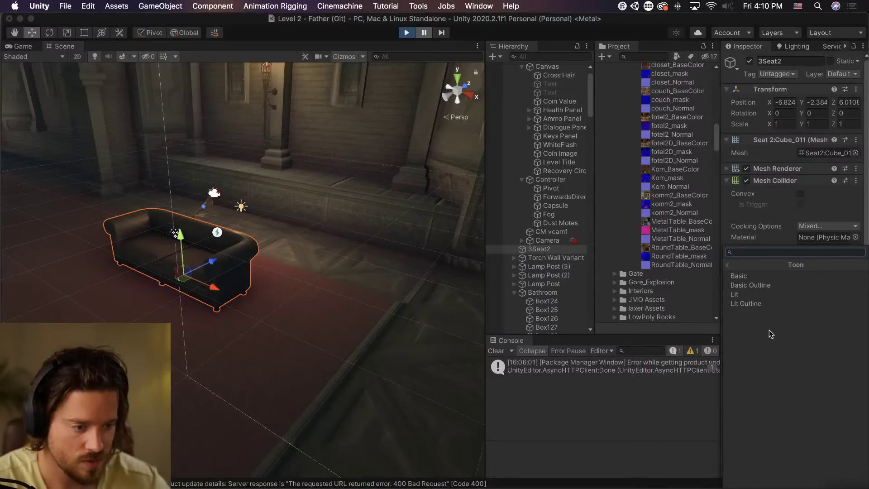
click(757, 293)
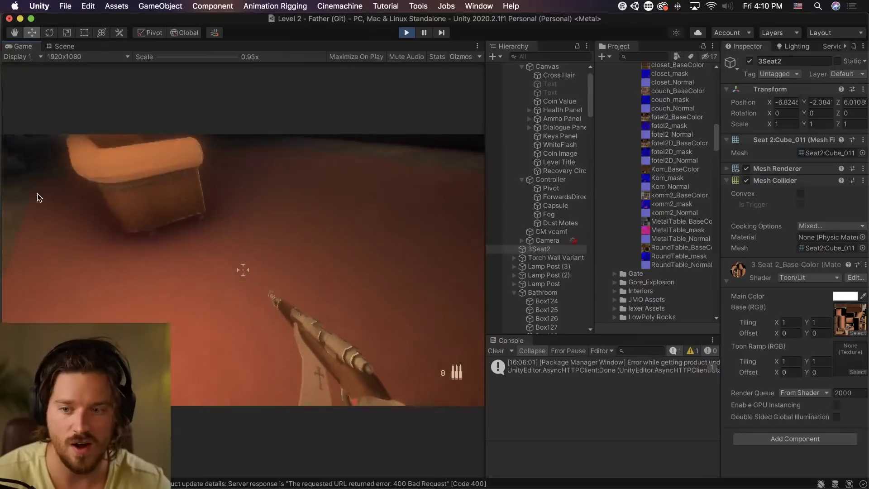
Play-test around the sofa to examine its Toon/Lit shading from near and far, and pause in the scene view.
key(w)
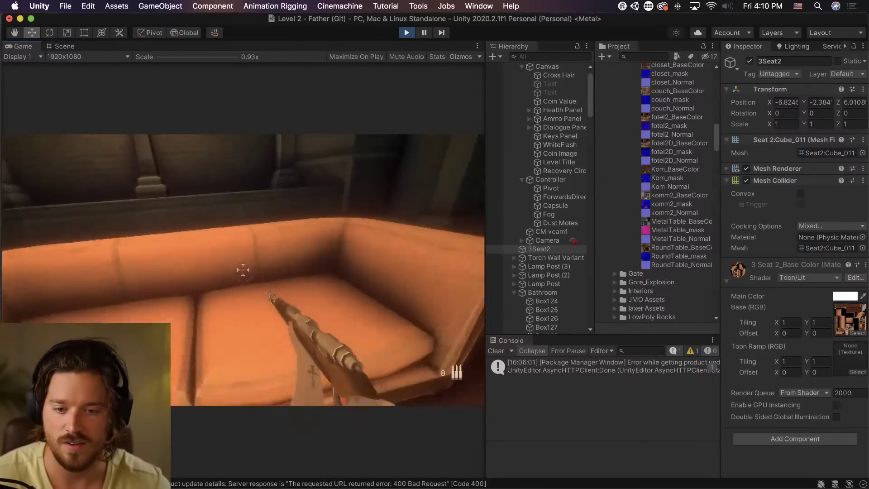
key(s)
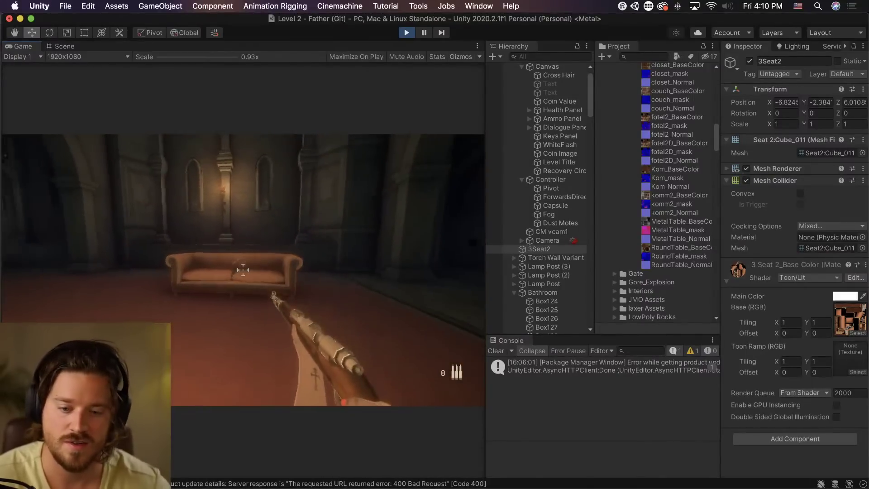
key(w)
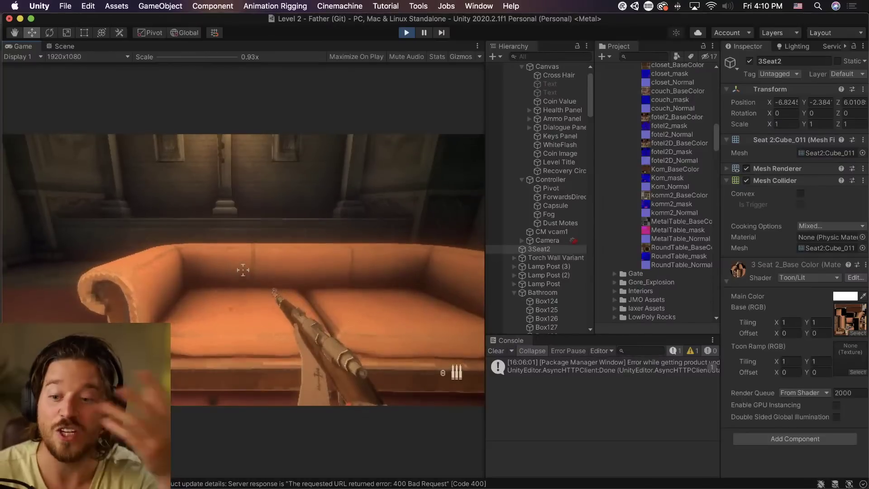
key(a)
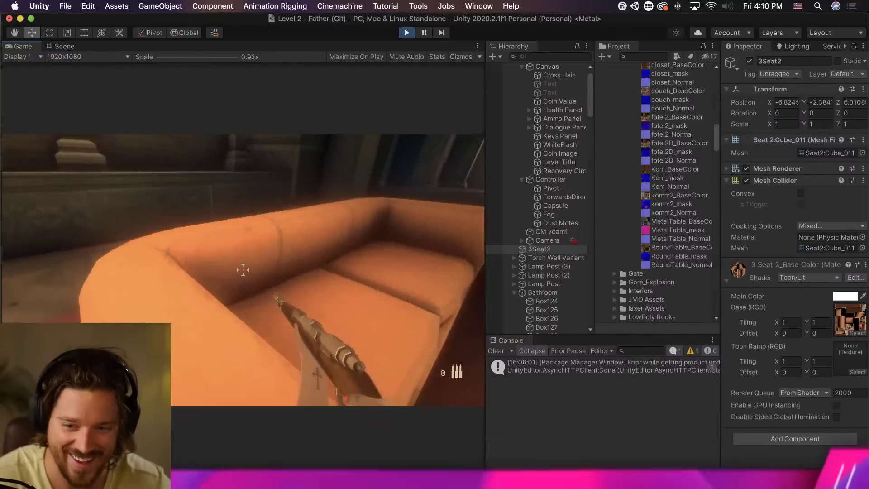
key(d)
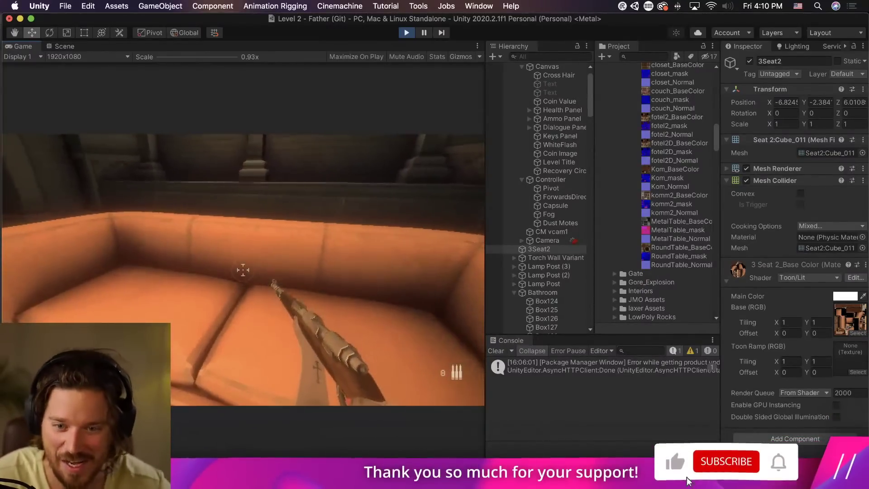
key(a)
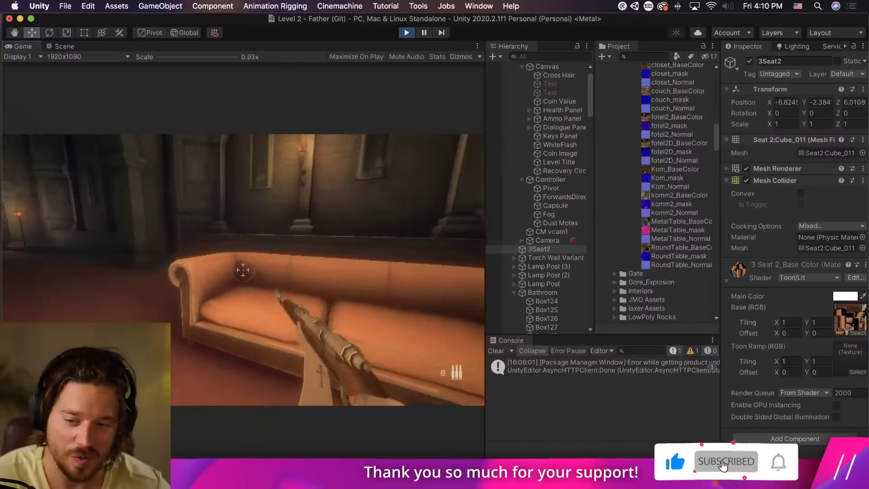
key(a)
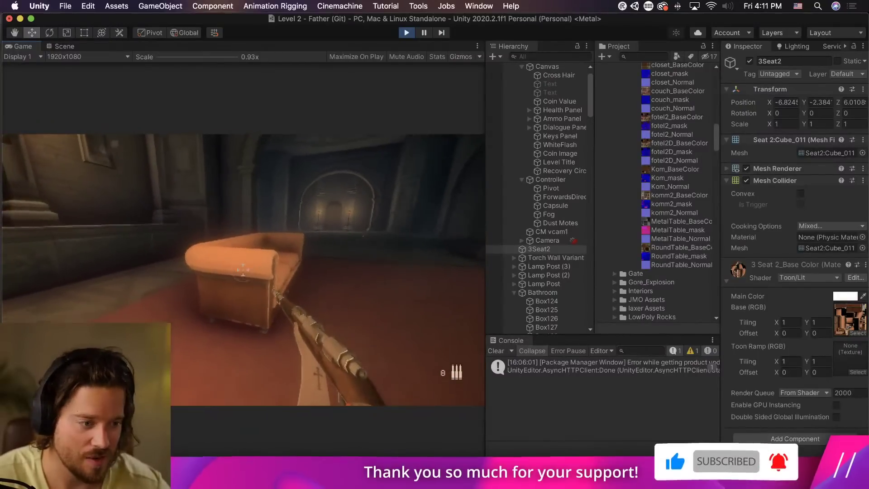
key(d)
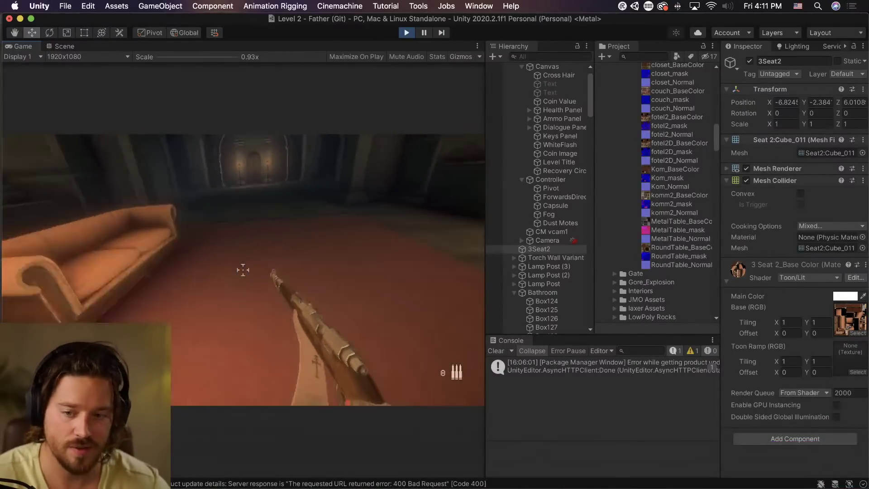
key(s)
key(w)
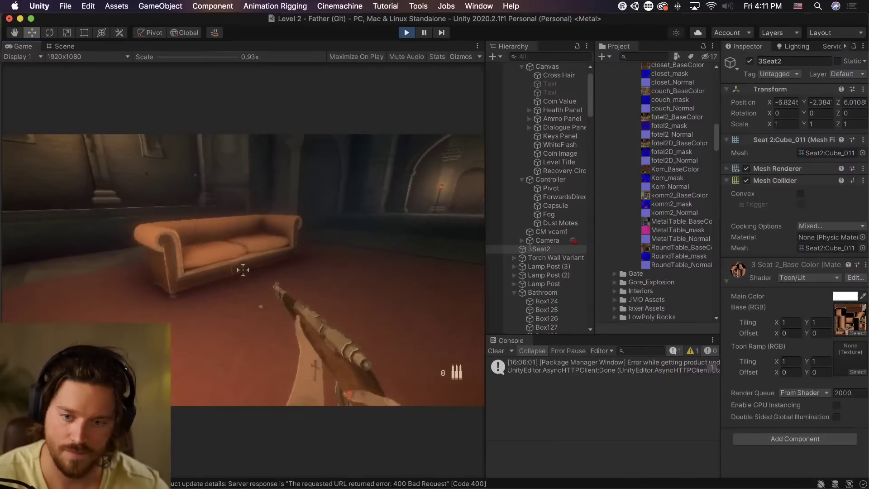
click(243, 270)
key(w)
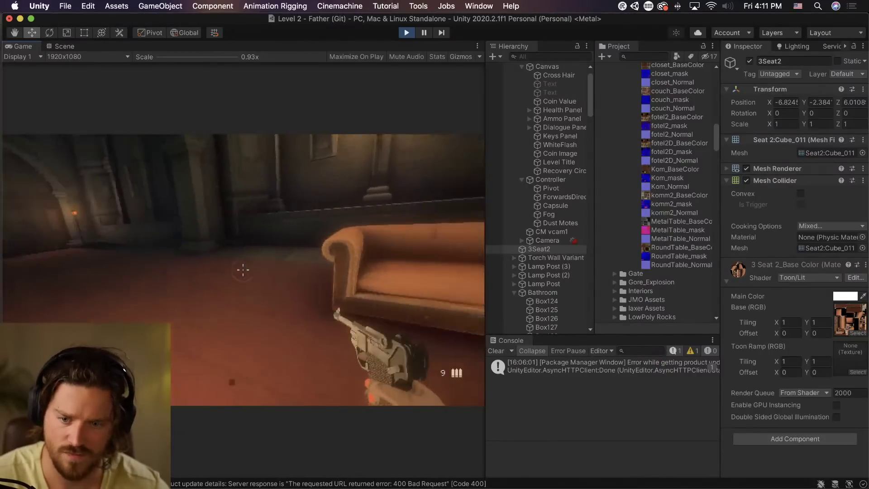
key(s)
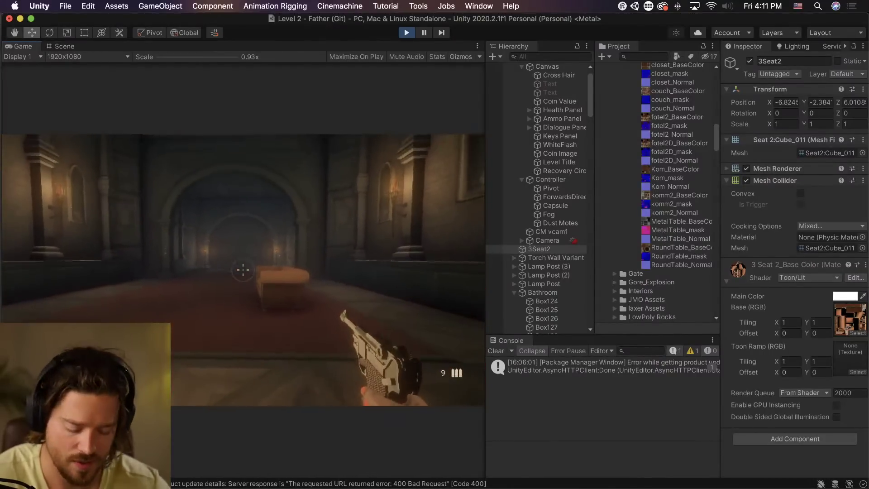
key(super+shift+p)
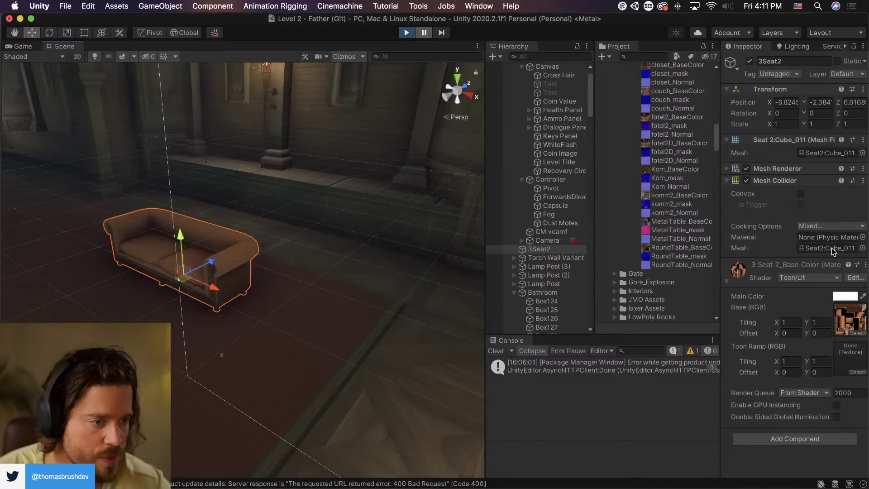
Set the shader of all the furniture materials in the Materials folder to Toon/Lit.
click(845, 314)
scroll(686, 222, up, 15)
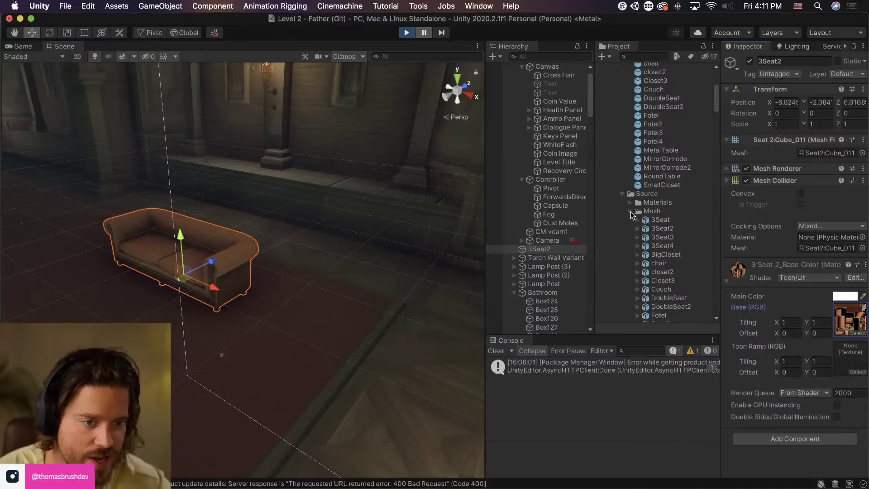
click(630, 211)
click(630, 203)
click(672, 210)
scroll(682, 223, down, 10)
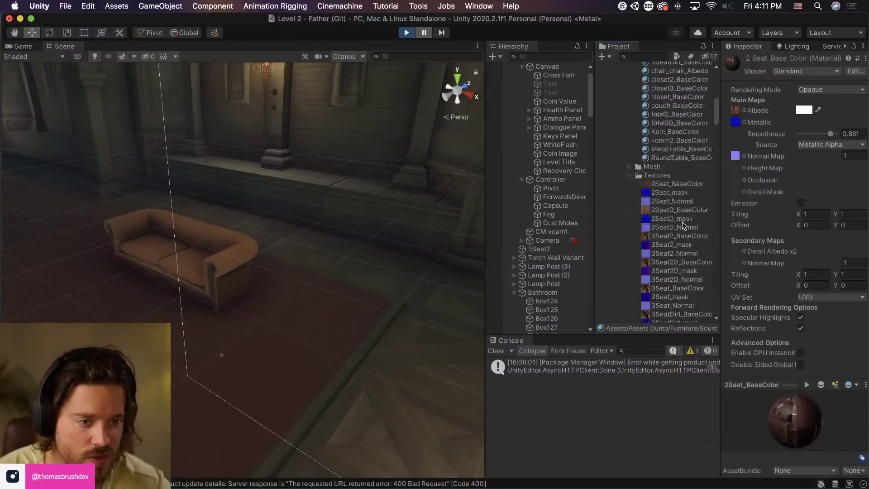
shift+click(686, 156)
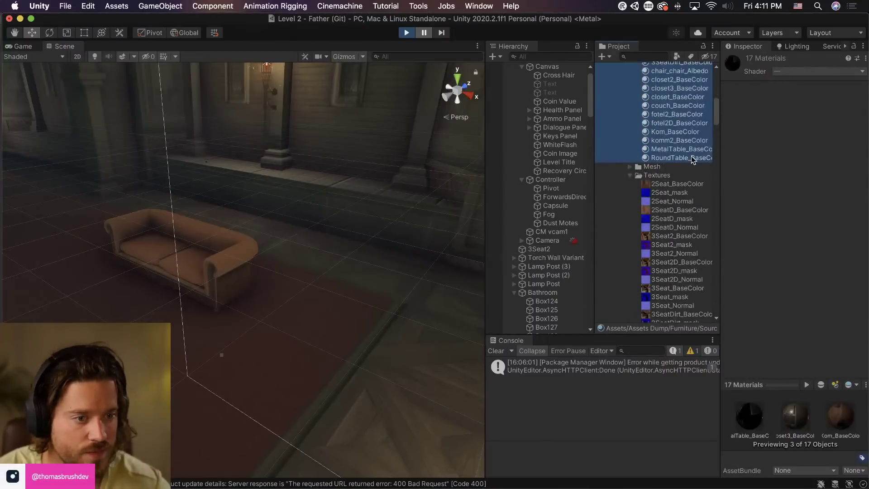
click(803, 69)
click(754, 270)
click(740, 126)
click(665, 212)
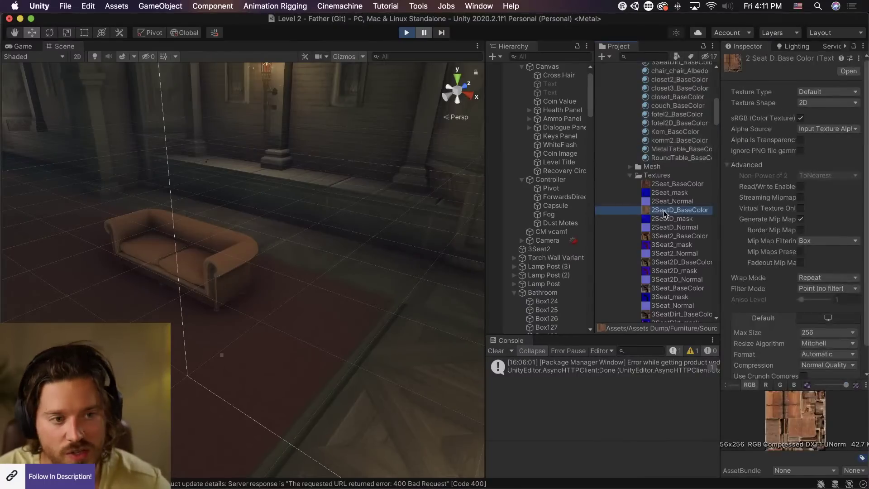
Try placing the closet2 and Closet3 prefabs on the floor near the sofa, undoing each placement.
scroll(664, 214, up, 10)
click(665, 253)
drag(664, 261, 311, 382)
key(super+z)
click(679, 274)
drag(679, 274, 257, 345)
key(super+z)
Try placing the DoubleSeat and closet2 prefabs in the paused scene, undoing each placement.
click(660, 282)
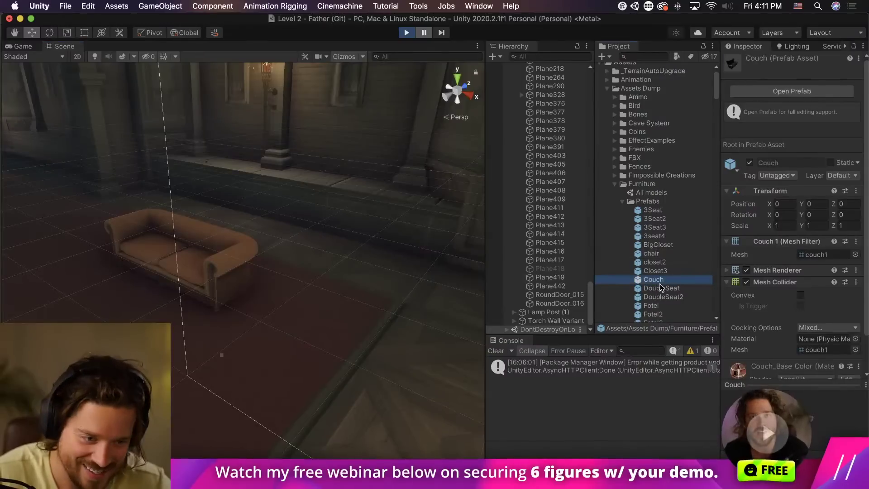
click(661, 288)
drag(660, 288, 307, 345)
key(super+z)
click(670, 263)
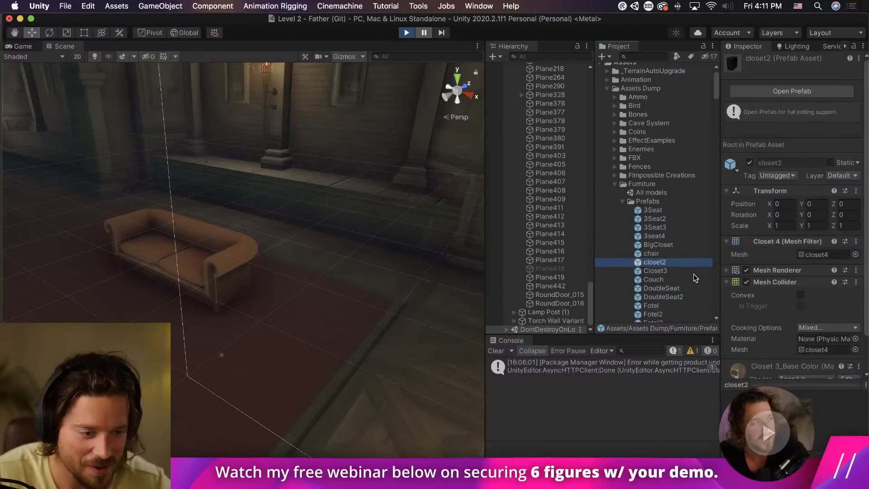
mouse_move(695, 278)
mouse_down()
mouse_move(452, 277)
mouse_move(320, 319)
mouse_up()
mouse_move(320, 313)
middle_down()
mouse_move(370, 287)
mouse_move(437, 294)
middle_up()
key(super+z)
right_drag(325, 299, 258, 284)
scroll(315, 286, up, 5)
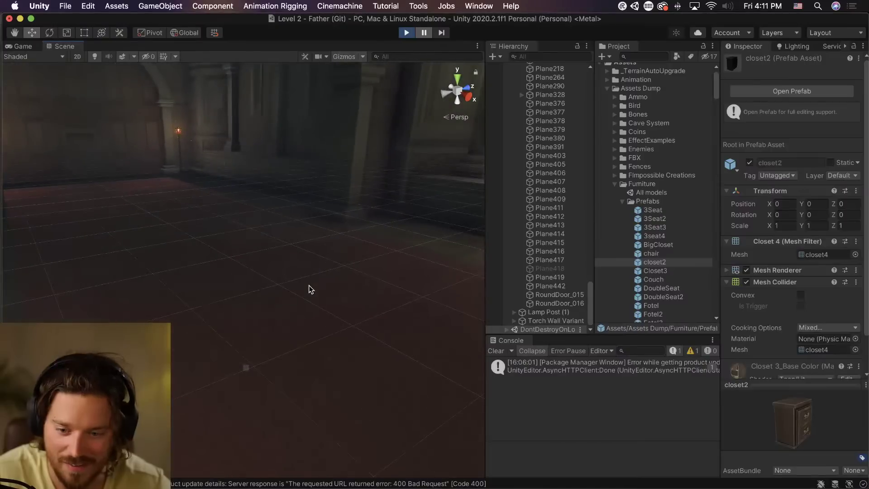
Try placing the Fotel armchair prefab on the open red floor and focus on it to examine its size.
click(679, 287)
click(674, 307)
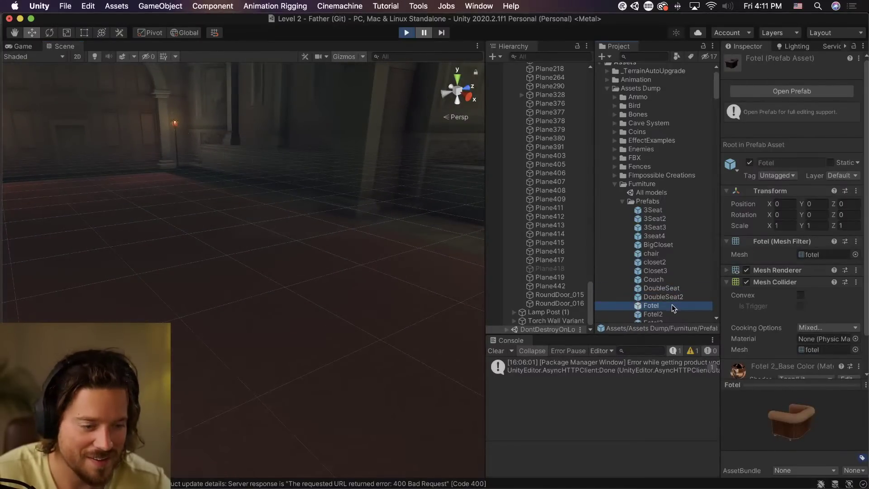
drag(354, 291, 323, 299)
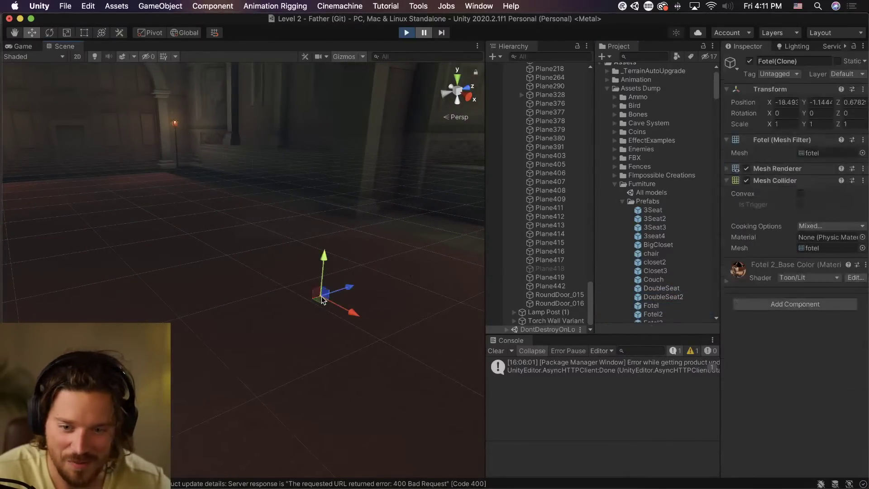
scroll(325, 278, up, 5)
middle_drag(325, 279, 91, 189)
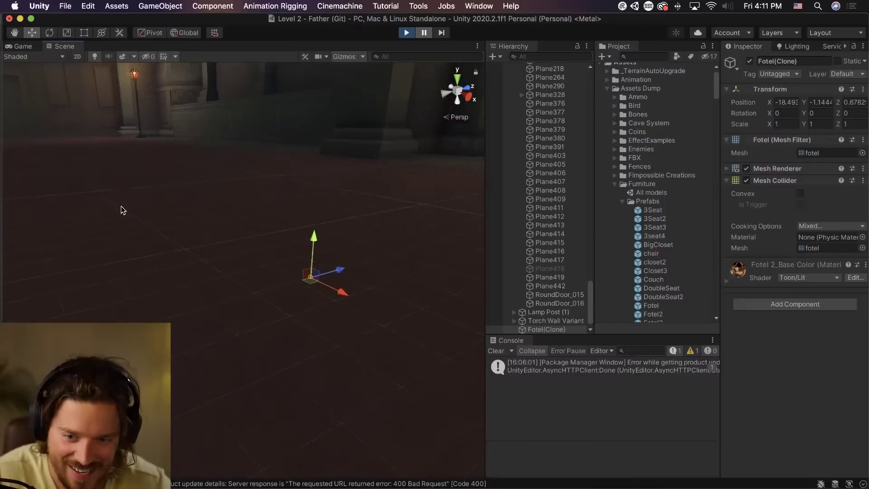
scroll(310, 283, up, 5)
scroll(310, 285, down, 5)
double_click(550, 329)
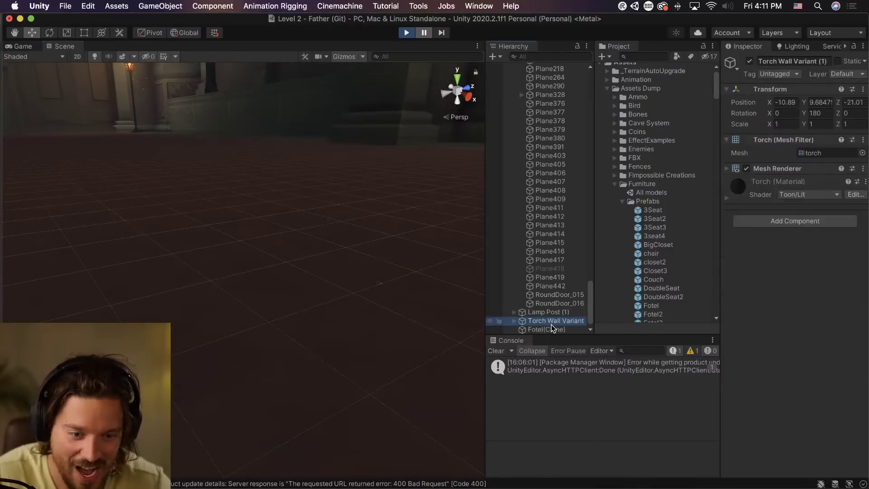
scroll(360, 298, down, 10)
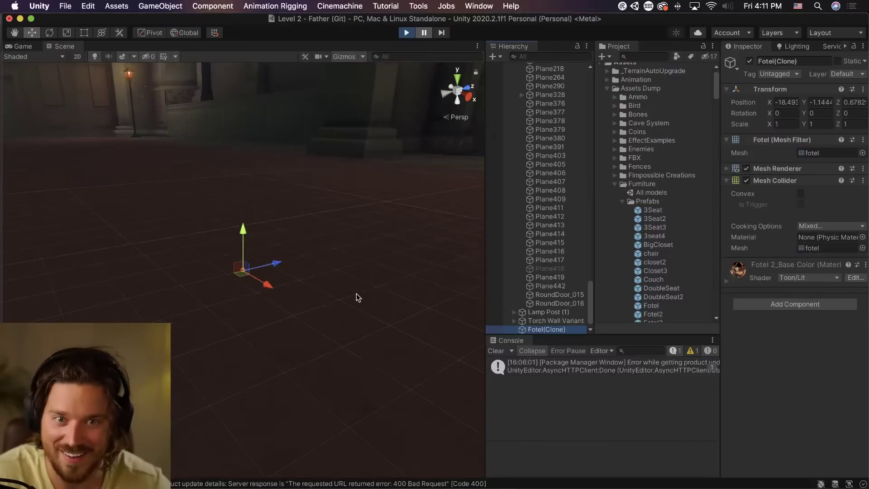
Stop the game and return to the sofa in the scene view.
key(Up)
click(404, 34)
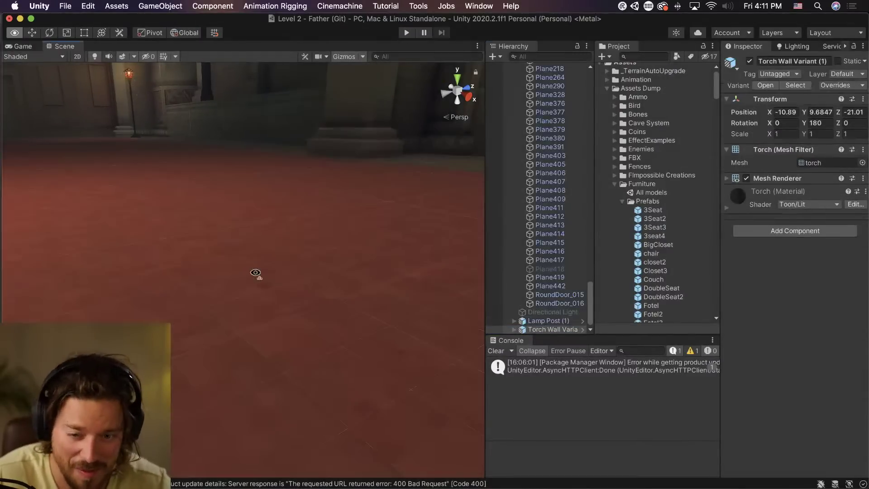
middle_drag(307, 232, 318, 322)
right_drag(299, 243, 293, 289)
scroll(282, 237, down, 2)
middle_drag(282, 236, 259, 324)
click(258, 324)
Place the closet2 prefab on the floor beside the sofa and examine it up close.
click(655, 262)
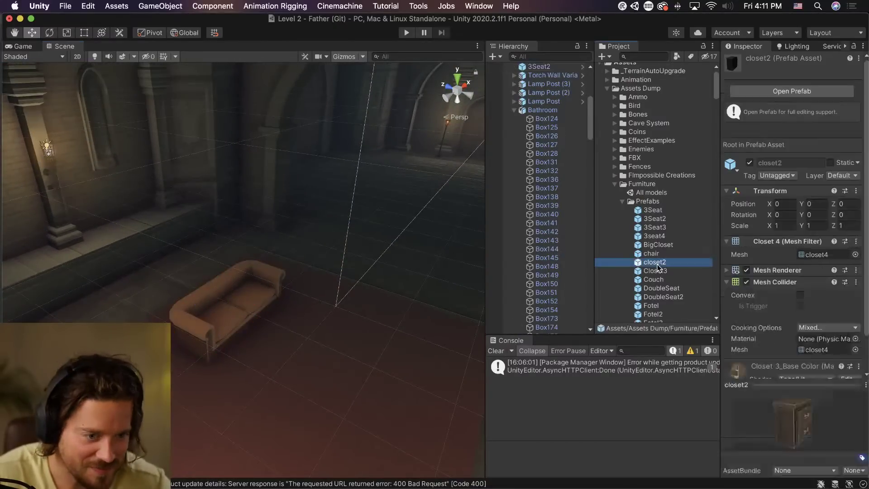
drag(176, 358, 172, 358)
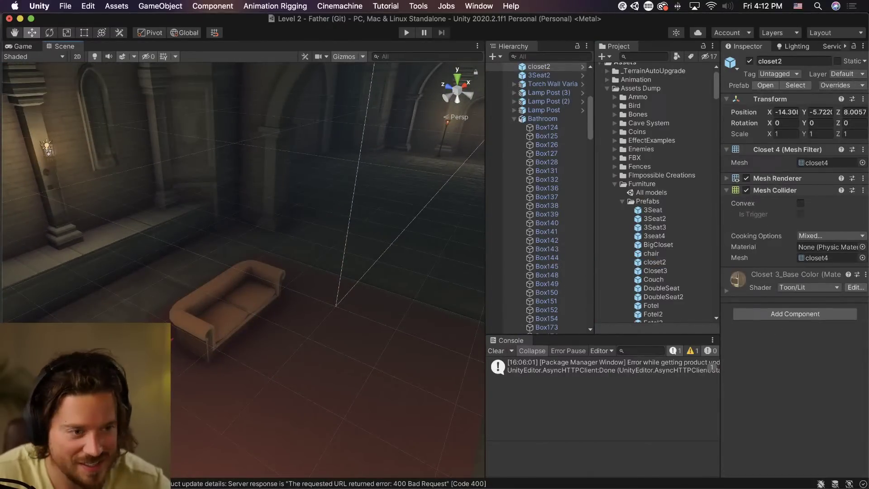
middle_drag(173, 349, 247, 305)
scroll(246, 304, up, 5)
middle_drag(206, 341, 240, 300)
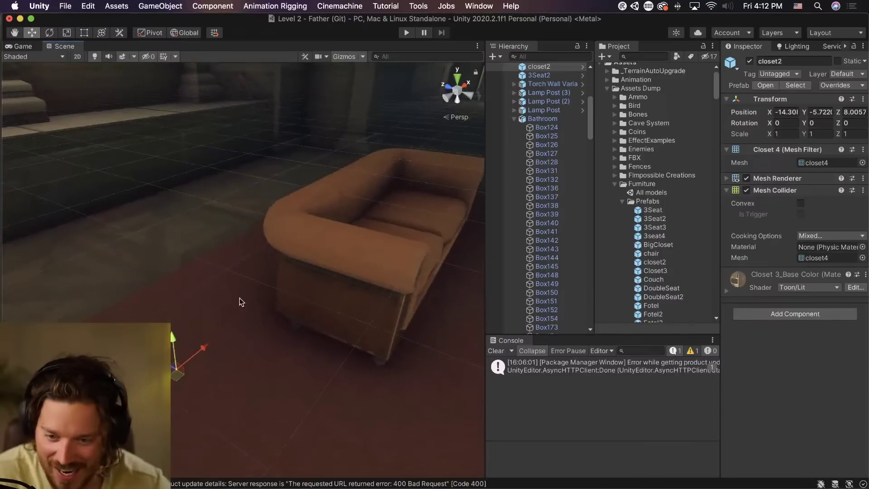
Undo the closet2 placement beside the sofa after examining it up close.
right_drag(198, 354, 180, 376)
scroll(180, 376, up, 1)
scroll(179, 362, up, 5)
scroll(178, 361, down, 5)
middle_drag(180, 361, 339, 160)
key(super+z)
right_drag(398, 199, 591, 146)
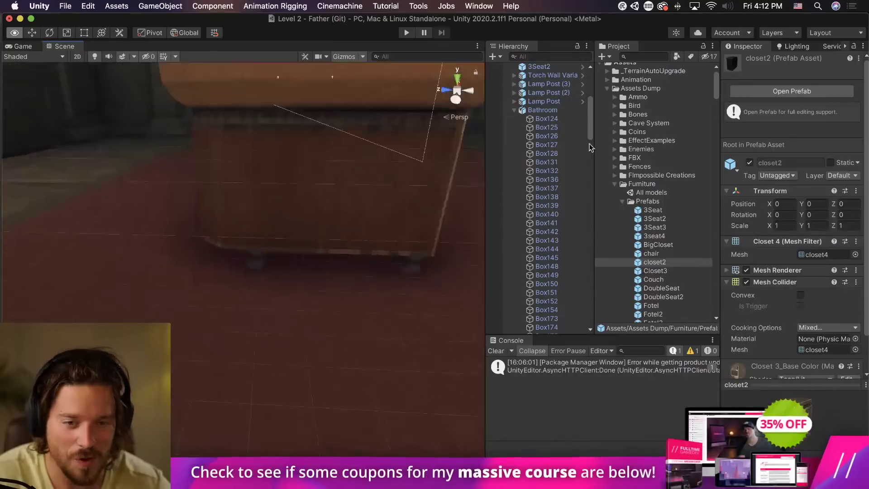
Select the 3Seat2 sofa in the scene and show it together with the open floor around it.
middle_drag(417, 172, 282, 188)
click(281, 188)
click(270, 191)
right_drag(271, 191, 261, 230)
scroll(261, 230, down, 5)
middle_drag(261, 230, 239, 292)
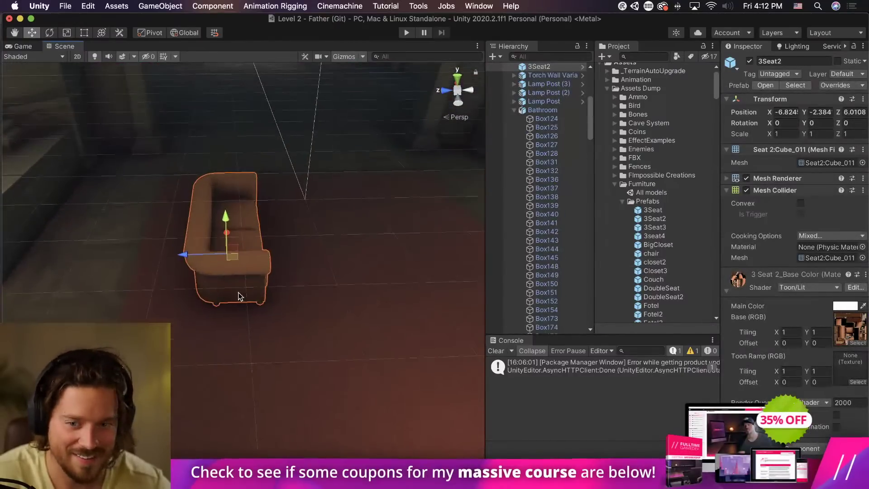
Try placing another 3Seat2 prefab and a 3Seat prefab beside the existing sofa, undoing each placement.
click(796, 86)
drag(654, 219, 293, 351)
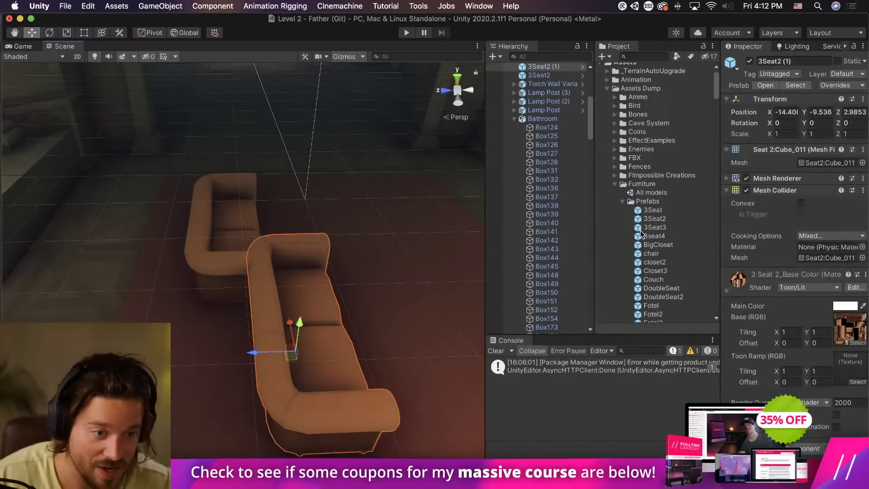
key(super+z)
drag(667, 211, 268, 348)
key(super+z)
Locate the 3Seat prefab's source mesh and check the scale factor in the import settings of the models from 3Seat to closet2.
click(811, 255)
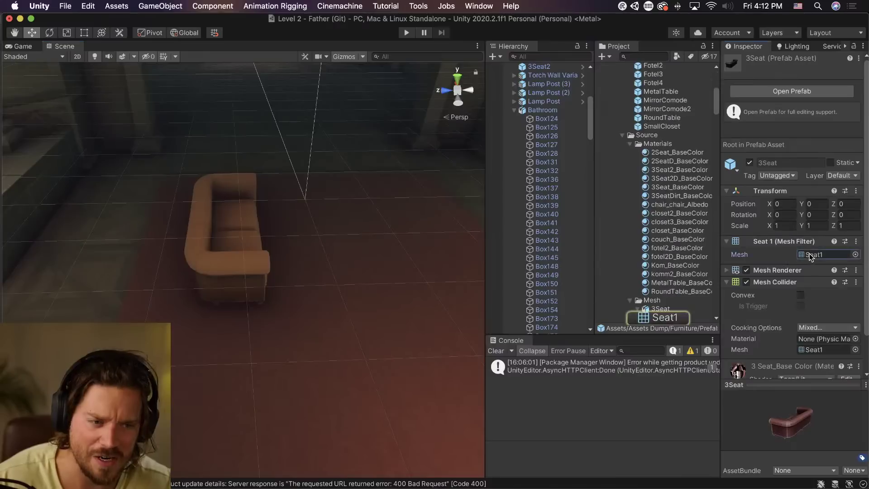
click(647, 285)
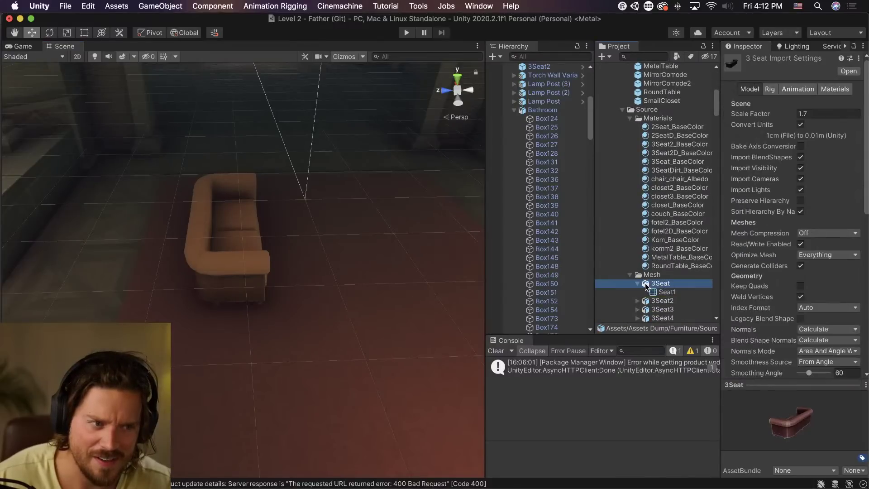
click(659, 293)
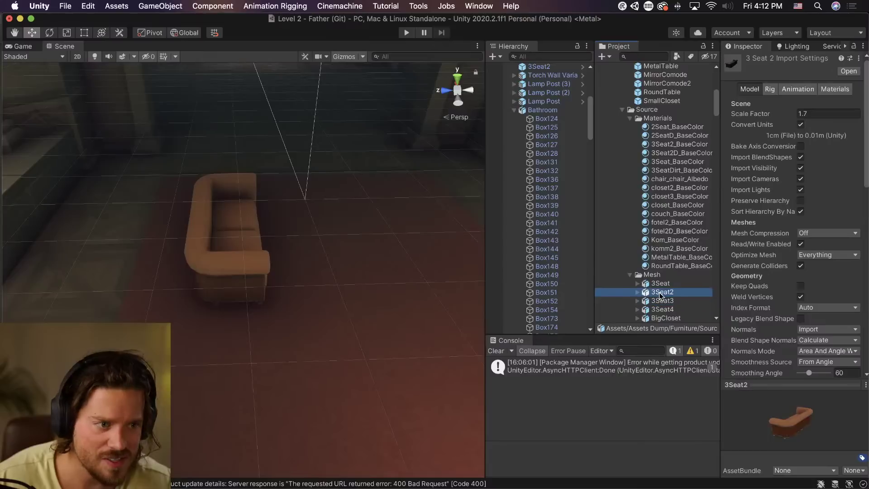
key(Down)
key(Down)
key(Down)
key(Down)
key(Down)
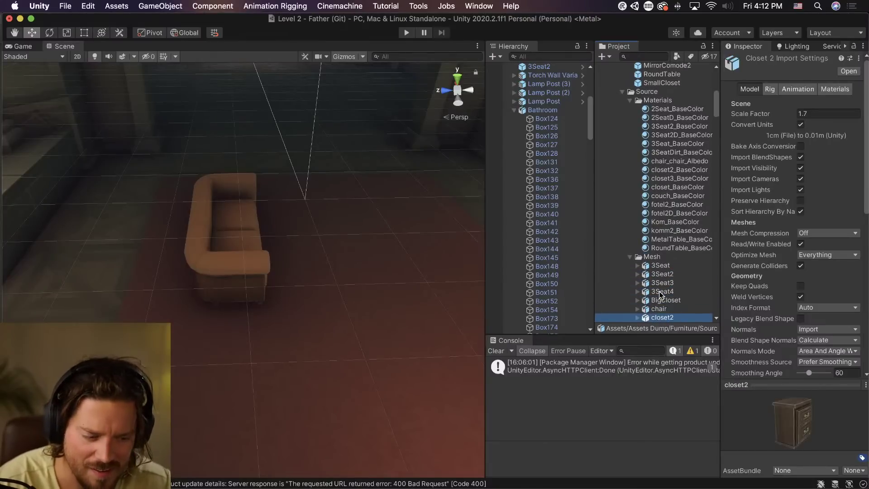
Try placing the Closet3 prefab on the floor beside the sofa and undo the placement.
scroll(658, 293, down, 2)
click(660, 294)
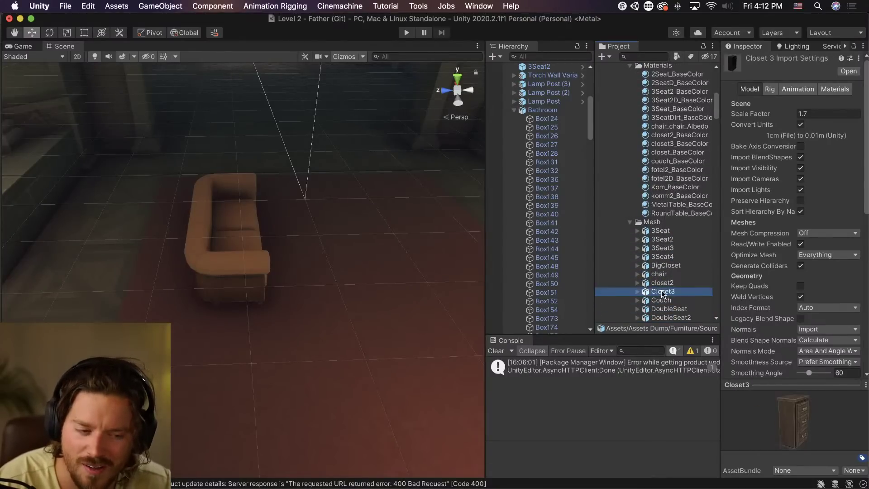
drag(378, 299, 381, 301)
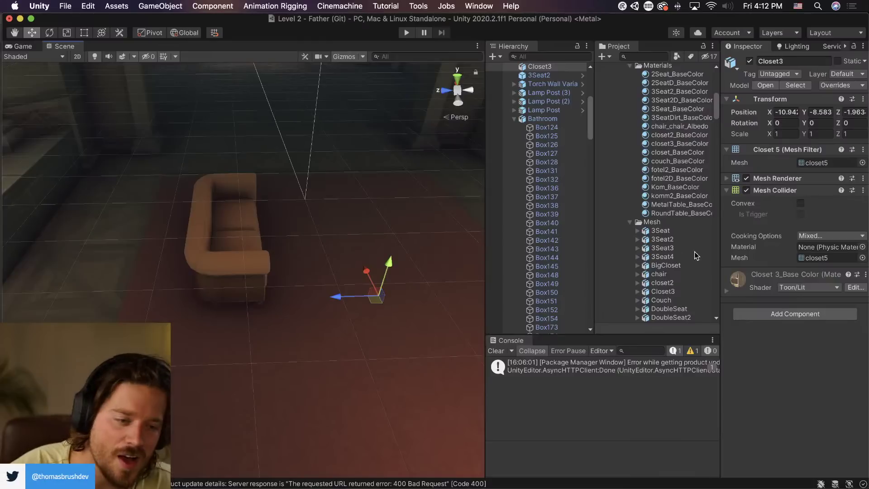
click(661, 292)
Set the Scale Factor of all furniture models in the Mesh folder, 3Seat through SmallCloset, to 25 and apply it.
click(661, 231)
scroll(667, 253, down, 5)
scroll(664, 240, up, 2)
shift+click(666, 204)
click(829, 114)
text(25)
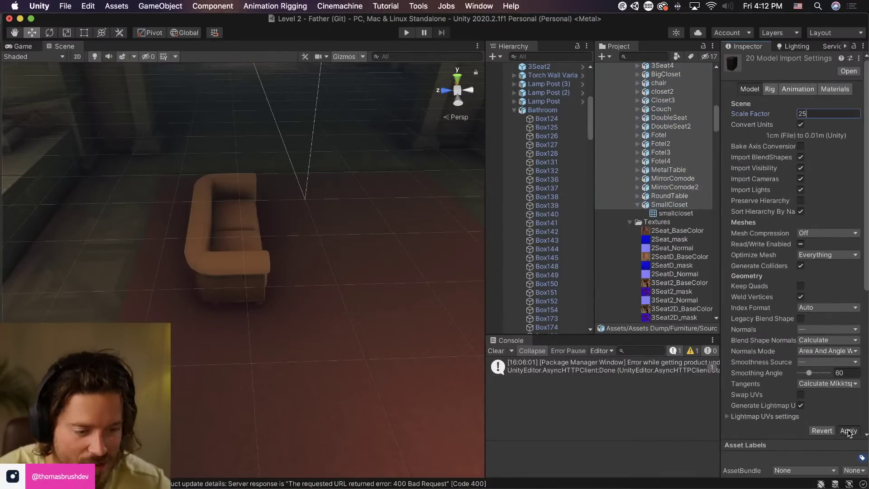
click(848, 431)
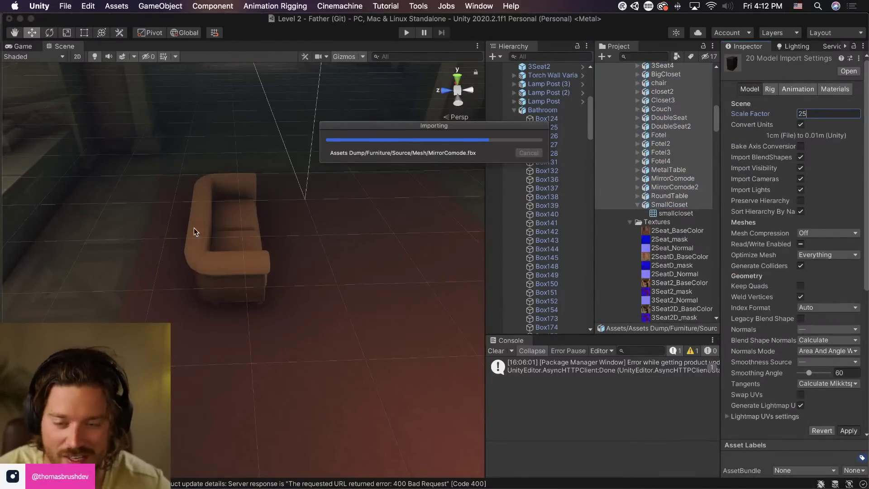
Try placing the 3Seat3 prefab on the red floor, focus on it to check its size, and undo the placement.
click(659, 153)
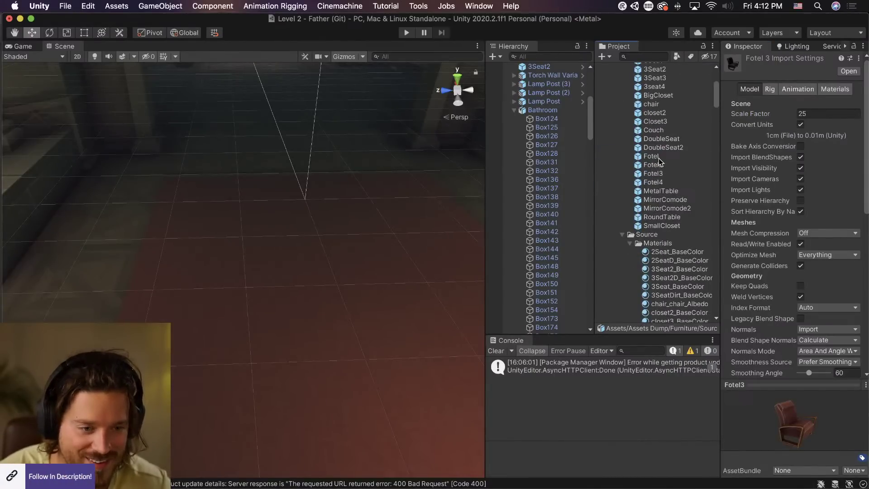
click(654, 226)
drag(230, 324, 358, 320)
key(f)
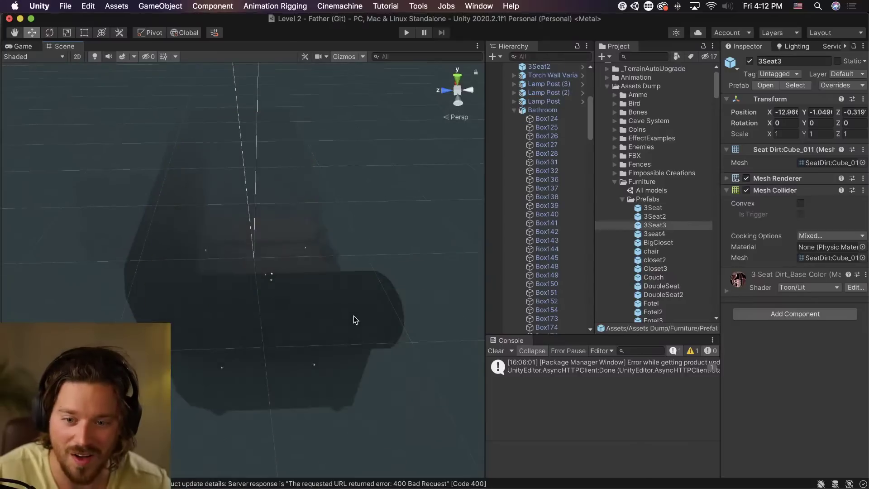
key(super+z)
scroll(345, 315, up, 8)
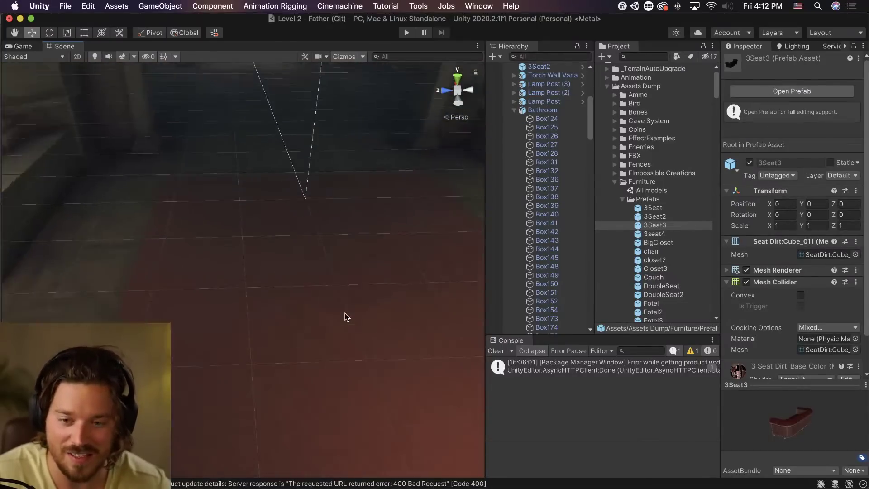
Try placing the closet2 prefab on the red floor and undo the placement.
click(666, 260)
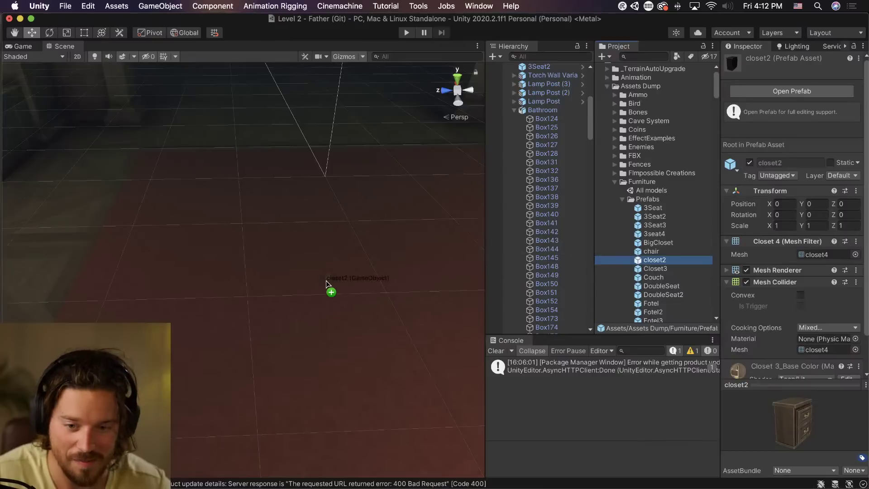
drag(257, 290, 368, 363)
key(super+z)
Place the DoubleSeat2 prefab on the red floor, try scaling it uniformly to 17.641, and undo the scaling.
click(662, 296)
drag(661, 297, 281, 317)
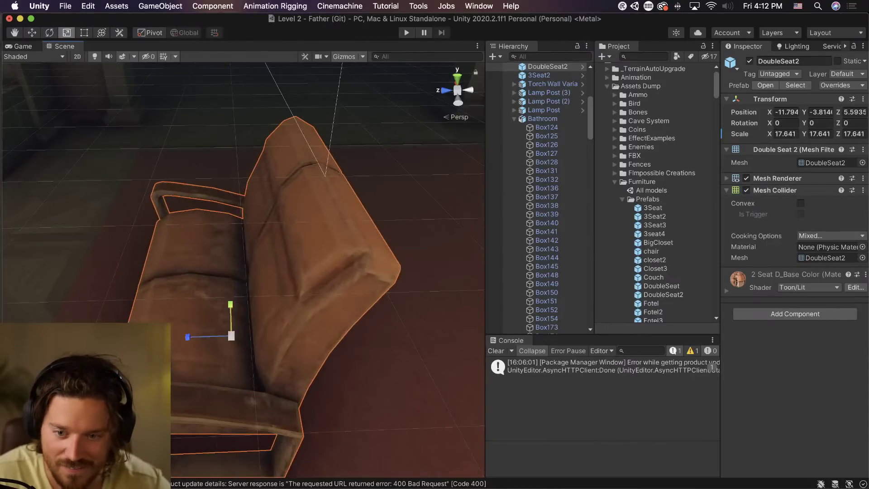
right_drag(353, 230, 269, 225)
scroll(253, 233, down, 3)
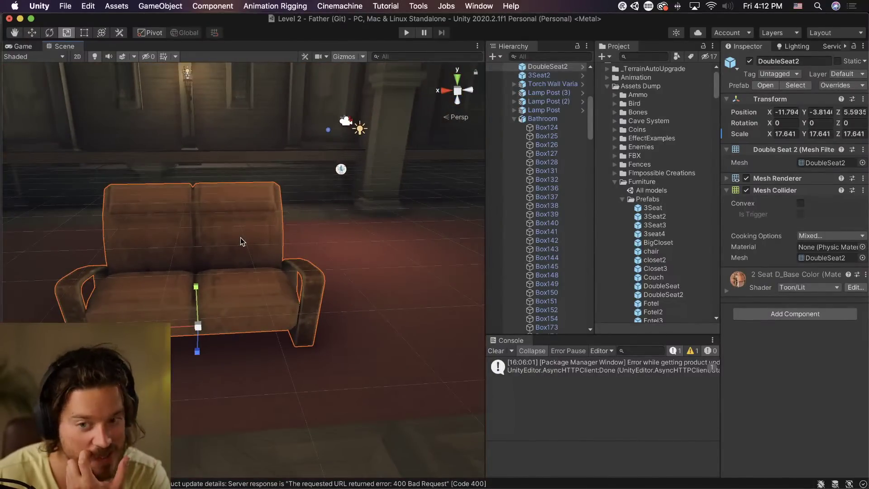
key(super+z)
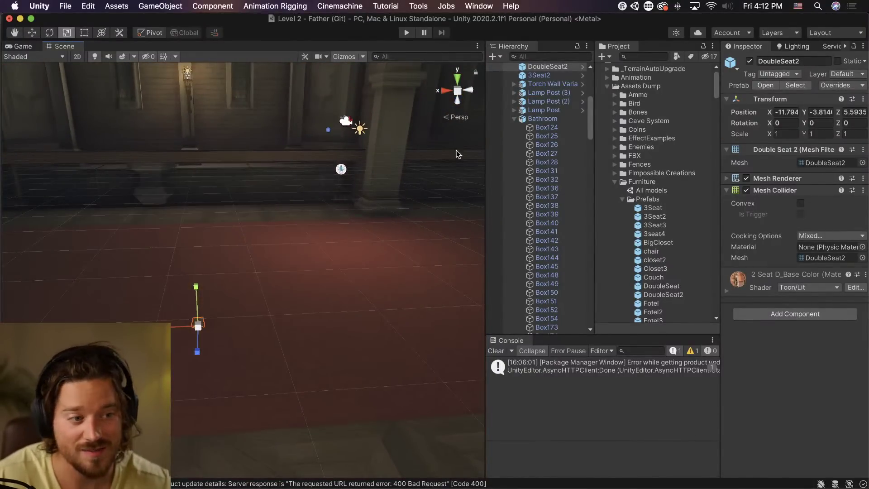
Turn off Import BlendShapes for all furniture models in the Mesh folder, 3Seat through SmallCloset, and apply the change.
click(846, 162)
click(671, 312)
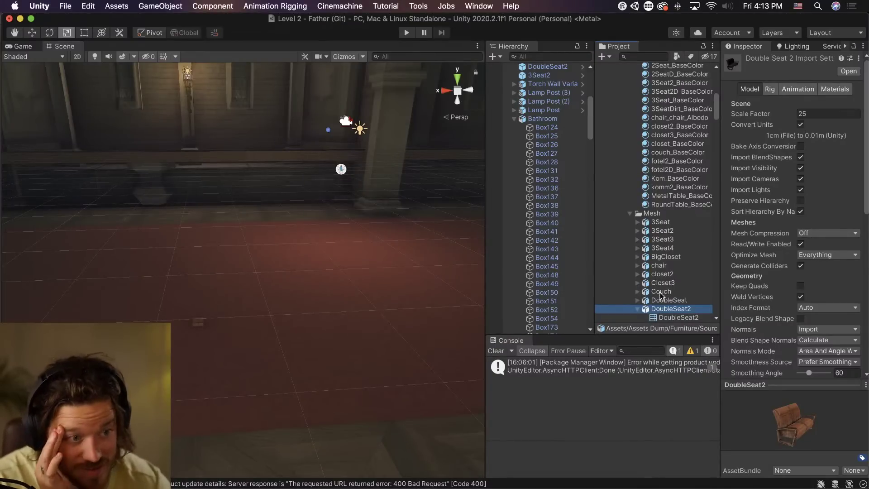
click(661, 222)
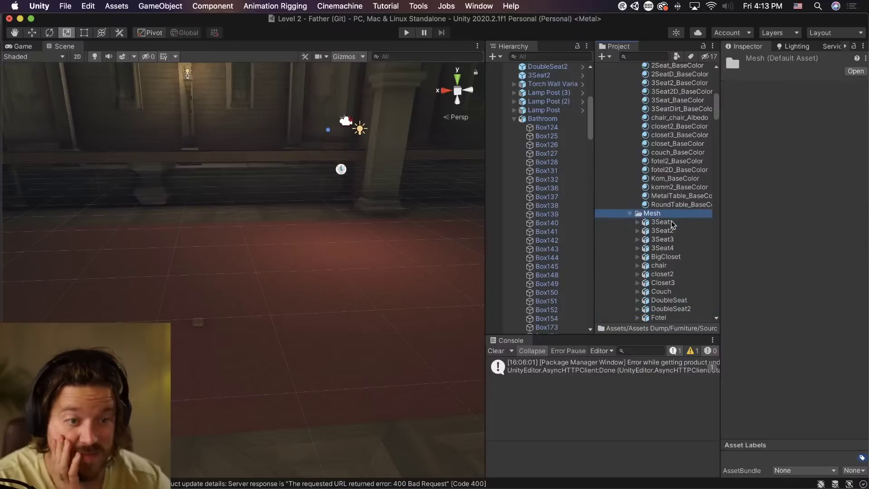
scroll(675, 229, down, 10)
click(637, 186)
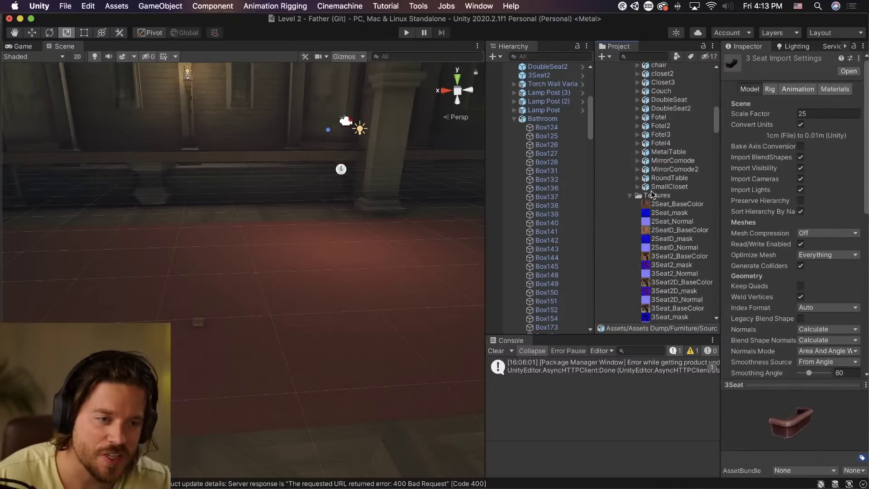
shift+click(669, 186)
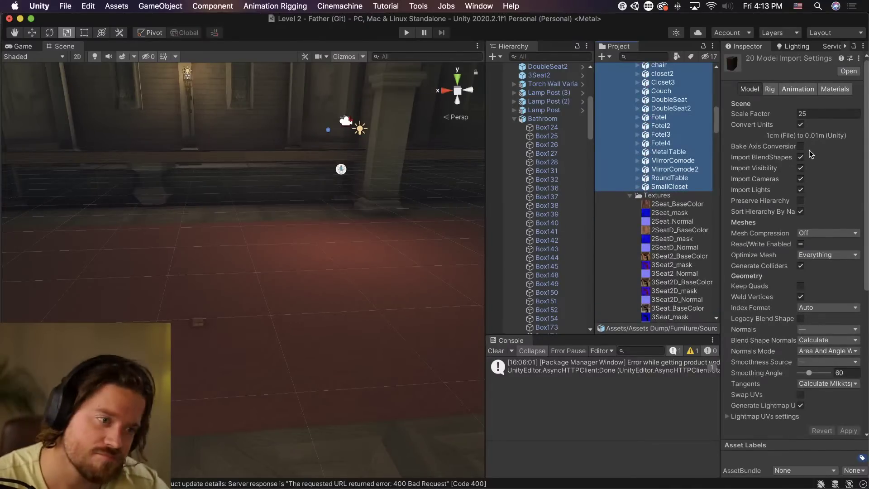
click(801, 157)
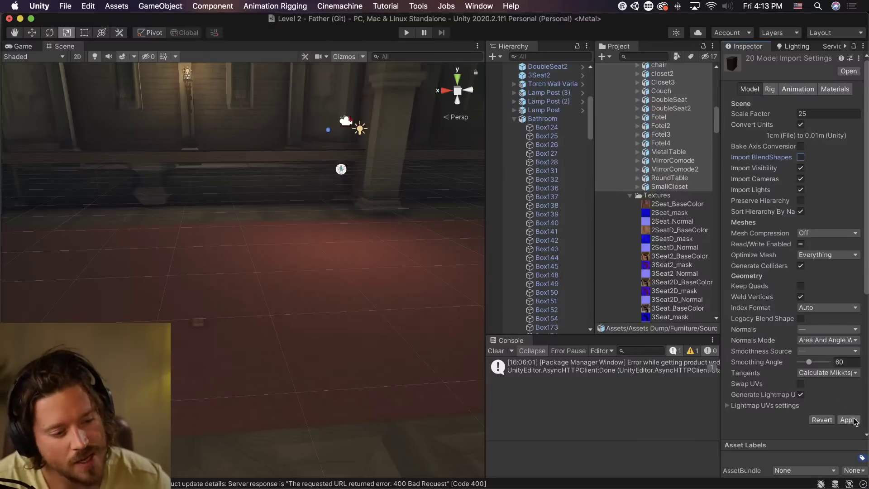
click(850, 420)
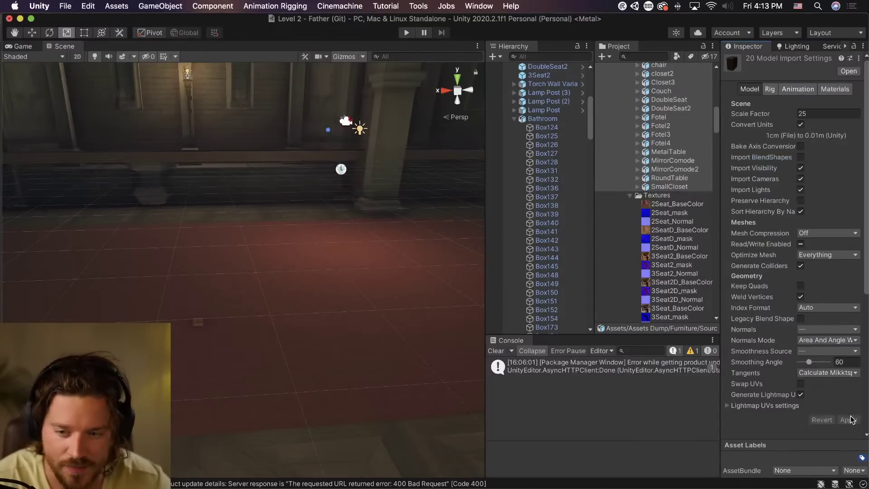
Try placing the Fotel2 and MirrorComode prefabs on the red floor, undoing each placement.
scroll(666, 232, up, 10)
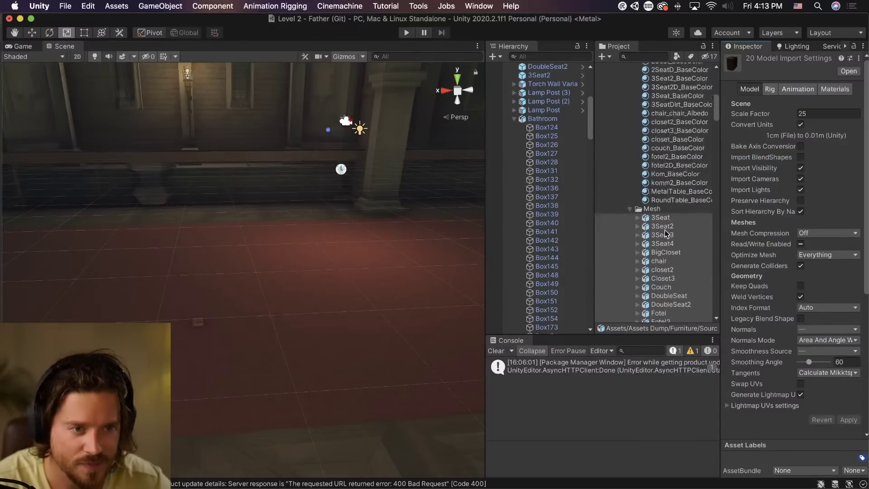
click(661, 210)
drag(285, 313, 286, 322)
drag(653, 210, 457, 270)
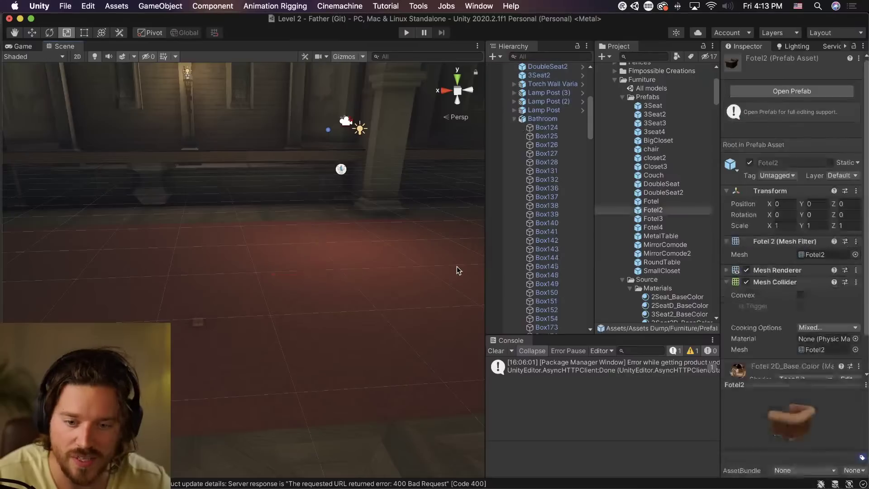
key(super+z)
drag(665, 245, 285, 303)
key(super+z)
Try placing the 3Seat3 prefab on the red floor with the new import settings and undo the placement.
click(654, 123)
click(686, 115)
click(652, 106)
drag(654, 123, 281, 346)
key(super+z)
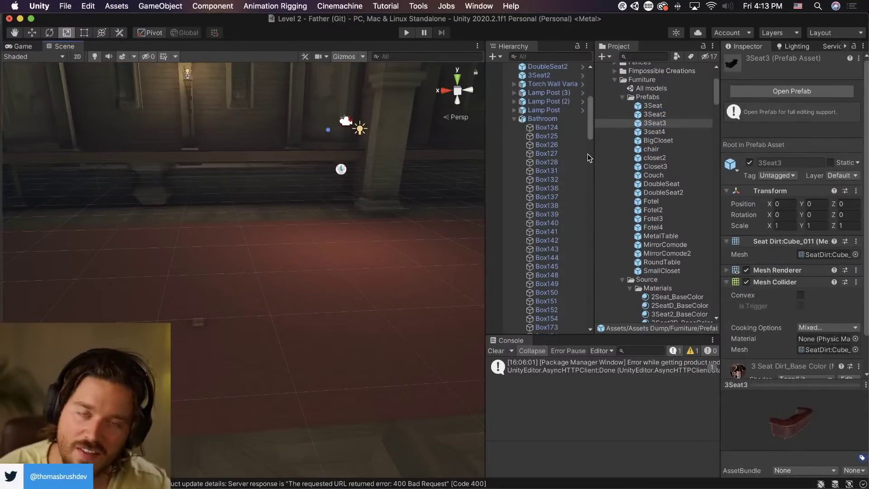
Try placing the 3Seat and 3Seat2 prefabs on the red floor to compare their sizes, undoing each placement.
click(674, 107)
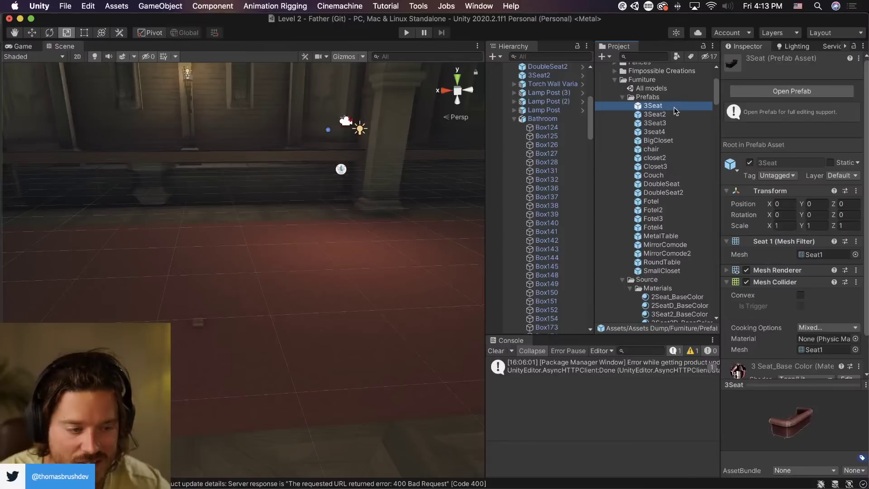
drag(675, 108, 366, 254)
drag(323, 294, 316, 335)
click(654, 114)
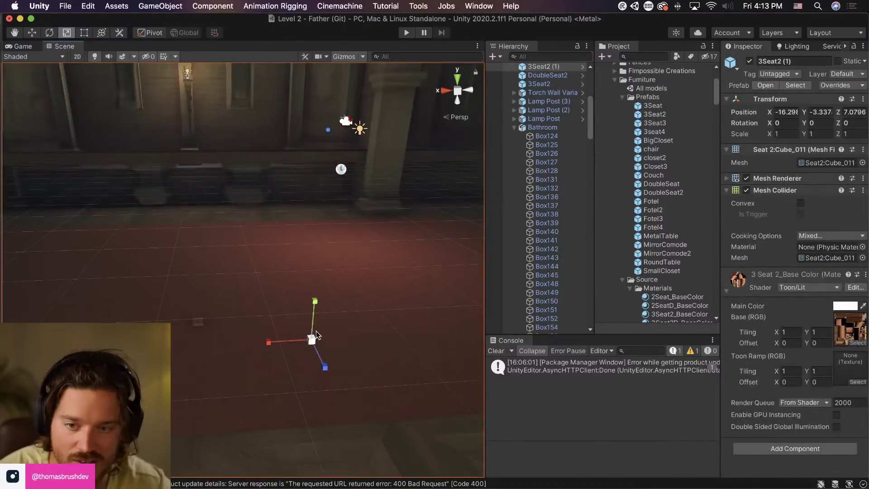
key(super+z)
Try placing the 3Seat3 and 3seat4 prefabs on the red floor, undoing each placement.
click(662, 122)
drag(662, 122, 320, 271)
key(super+z)
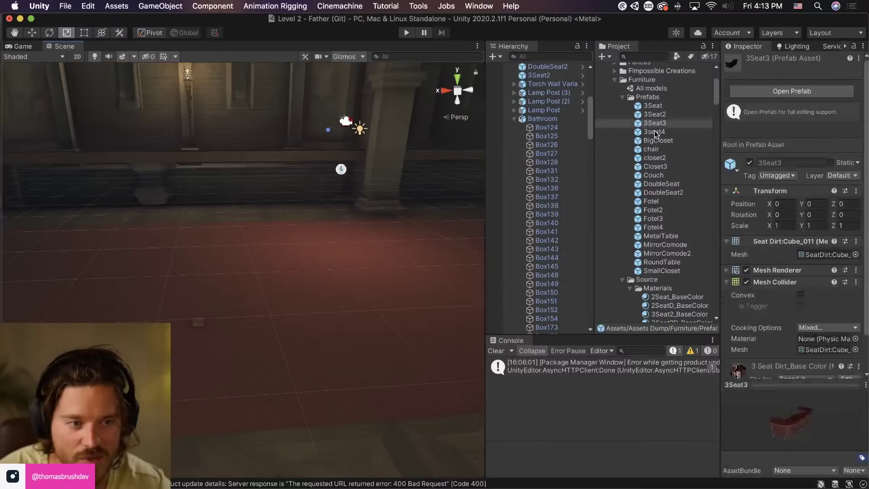
click(665, 131)
drag(665, 131, 334, 252)
key(super+z)
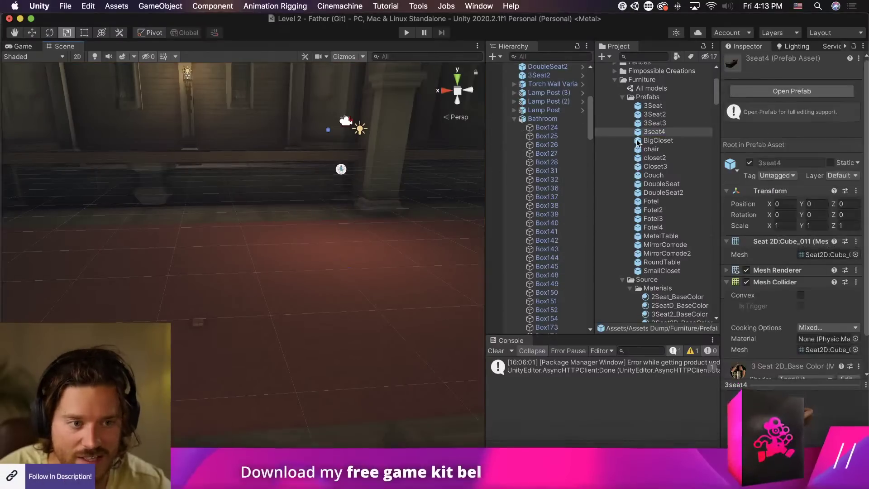
Set the import scale factor of the 3Seat2, 3Seat3 and 3Seat4 source meshes to 1.7 and apply it.
shift+click(658, 117)
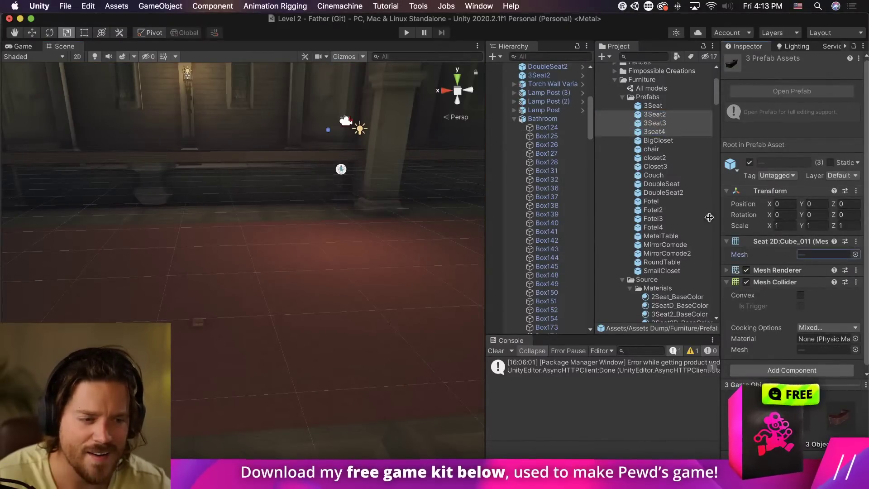
click(661, 131)
click(820, 254)
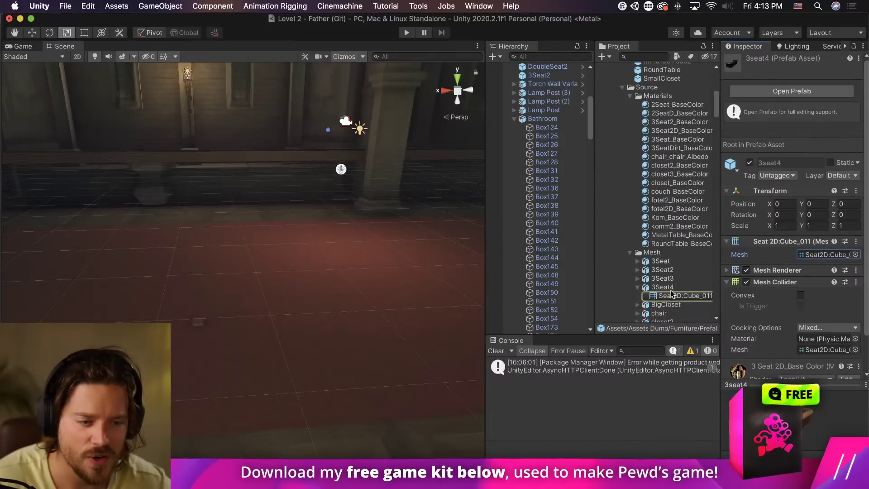
click(650, 290)
click(638, 287)
scroll(642, 288, down, 2)
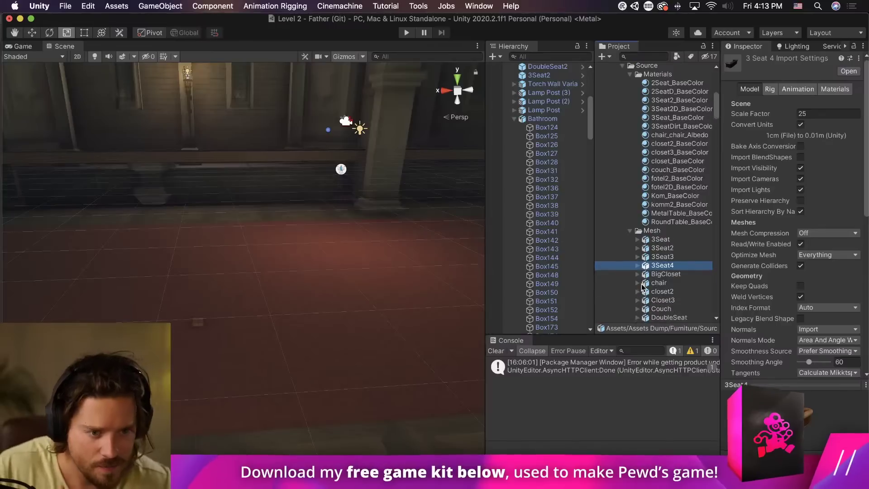
shift+click(674, 249)
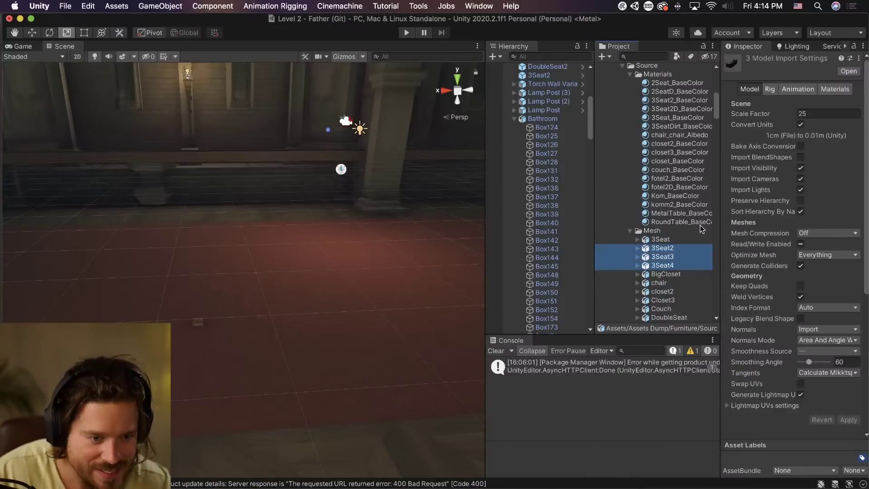
click(807, 114)
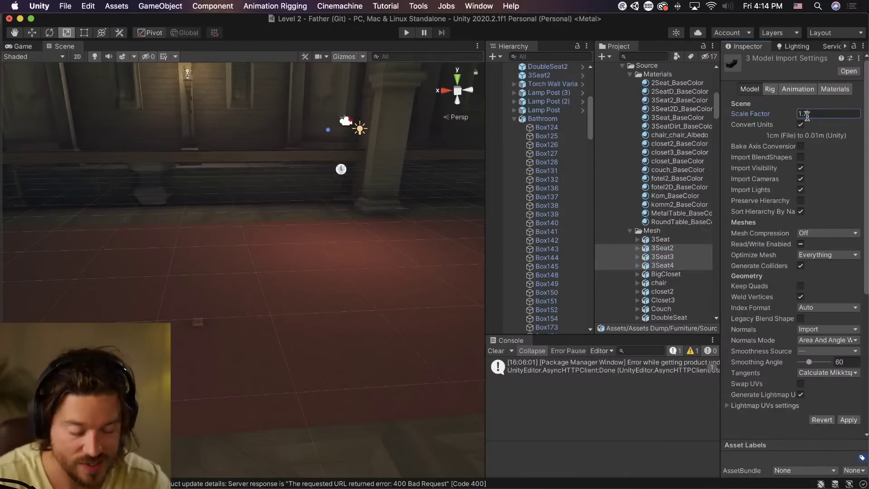
click(840, 419)
Set the import scale factor of the source meshes from BigCloset through SmallCloset to 100 and apply it.
click(680, 241)
click(680, 274)
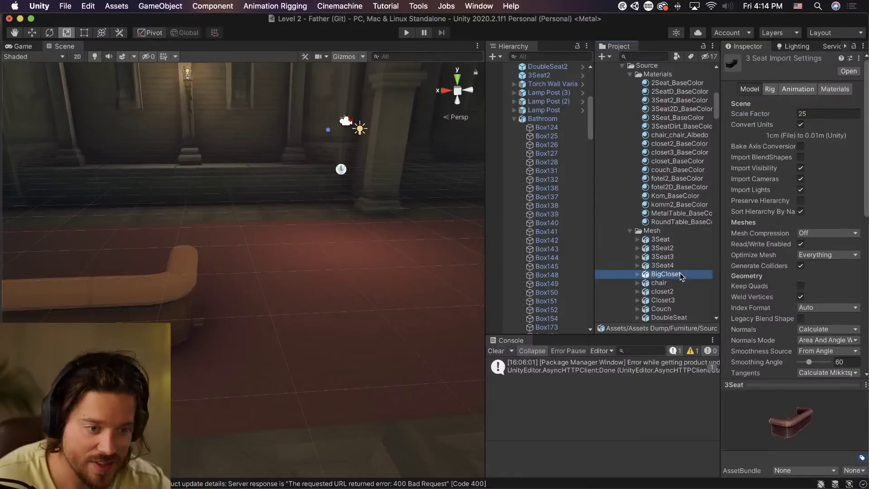
scroll(680, 276, down, 5)
shift+click(676, 242)
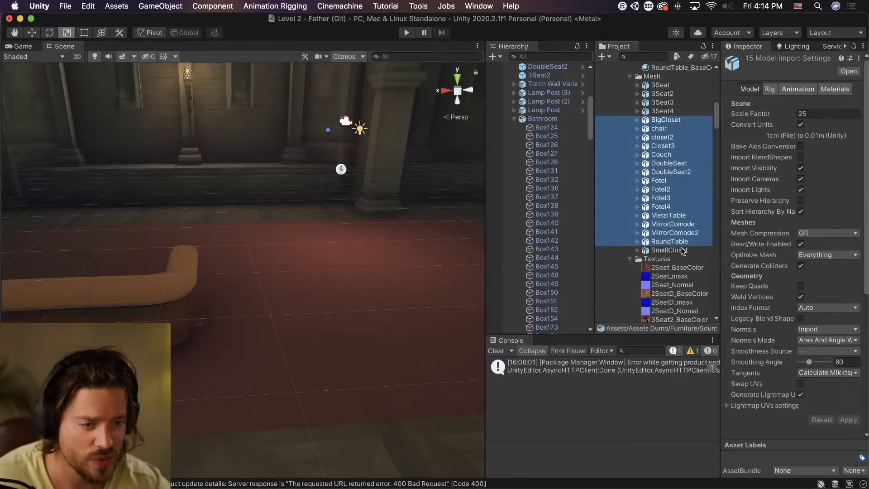
shift+click(683, 249)
click(818, 113)
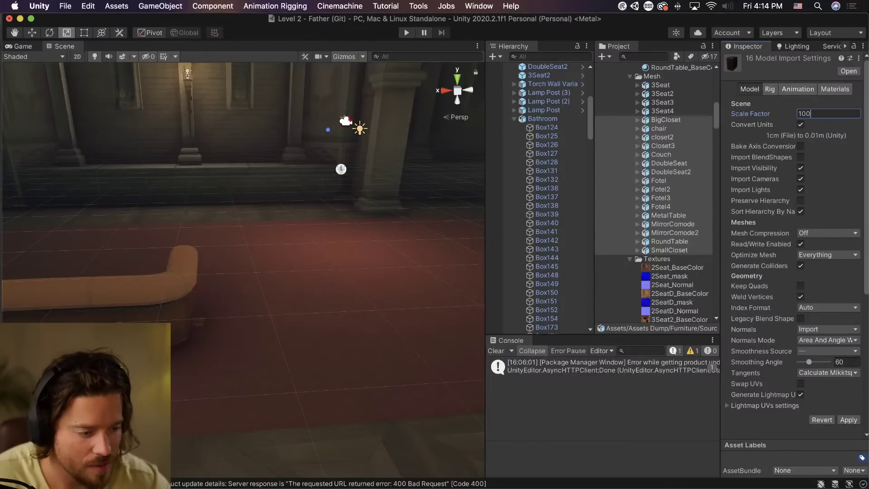
click(842, 421)
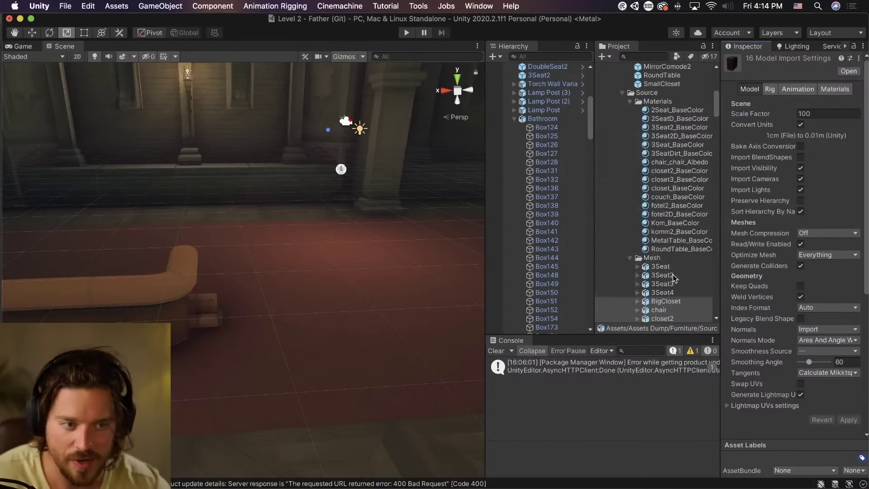
Try placing several furniture prefabs, including MirrorComode2 and Fotel3, on the red floor, undoing each placement.
click(665, 171)
click(667, 180)
drag(663, 197, 328, 320)
key(super+z)
drag(659, 215, 379, 249)
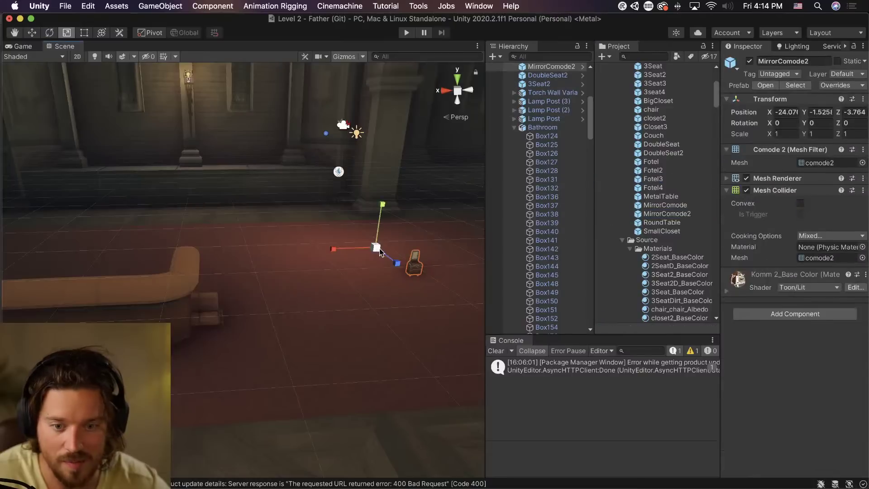
key(super+z)
drag(653, 178, 409, 291)
key(super+z)
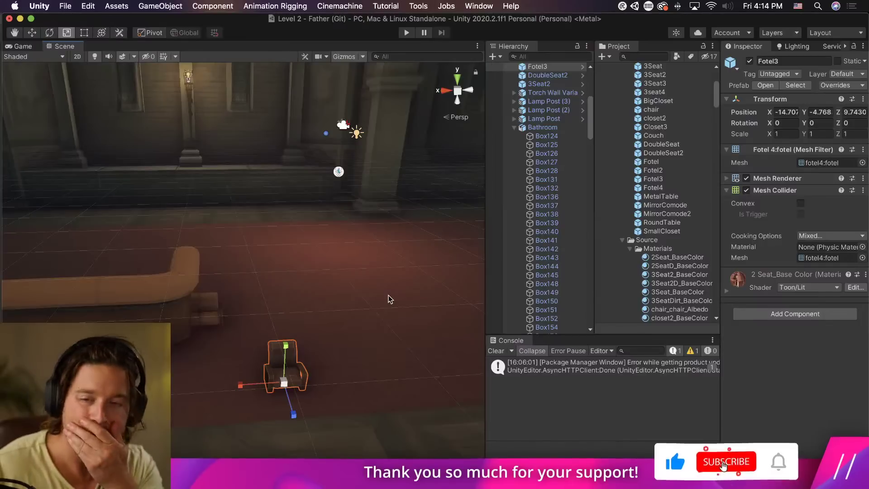
key(super+Tab)
key(super+z)
key(super+Tab)
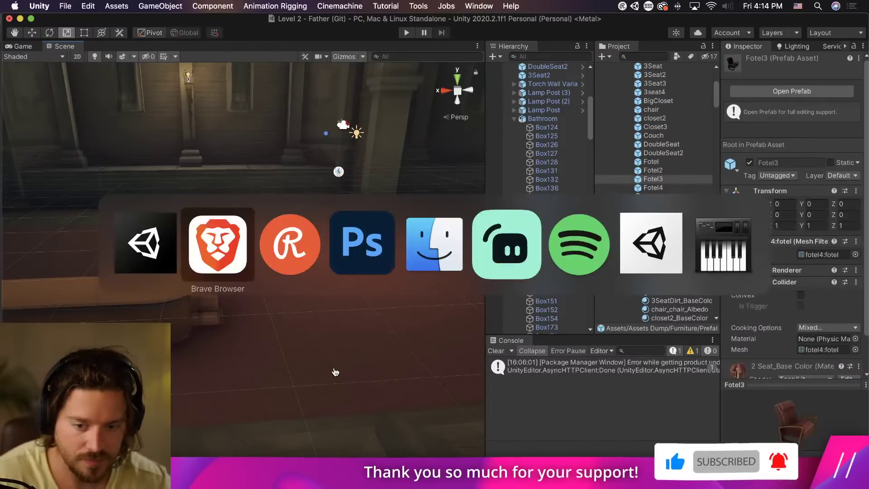
Set the import scale factor of the source meshes from BigCloset through SmallCloset to 250 and apply it.
scroll(685, 235, down, 5)
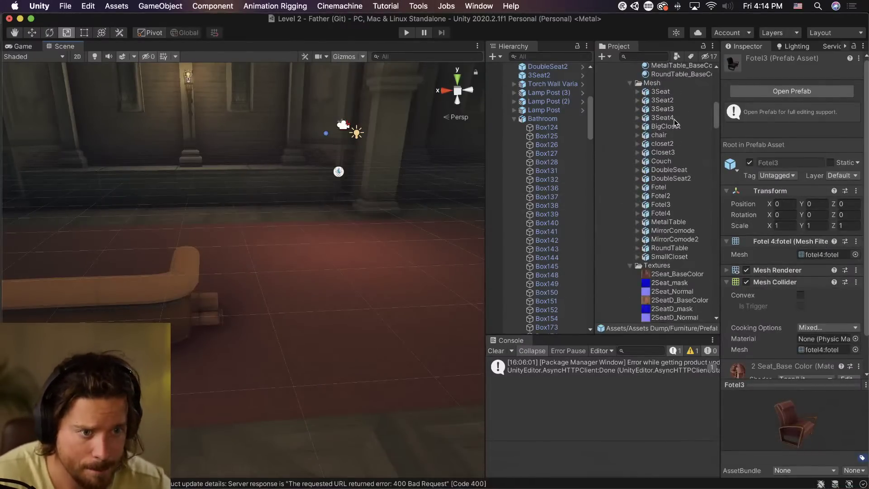
click(665, 126)
shift+click(684, 256)
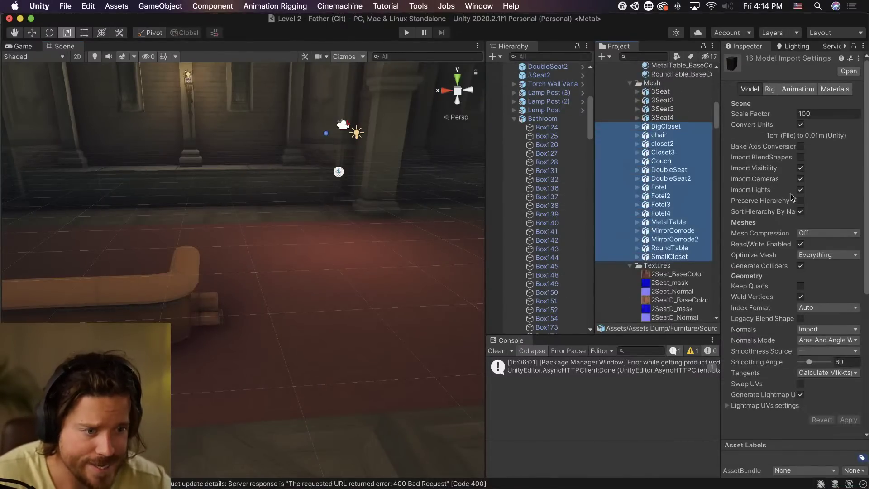
click(819, 114)
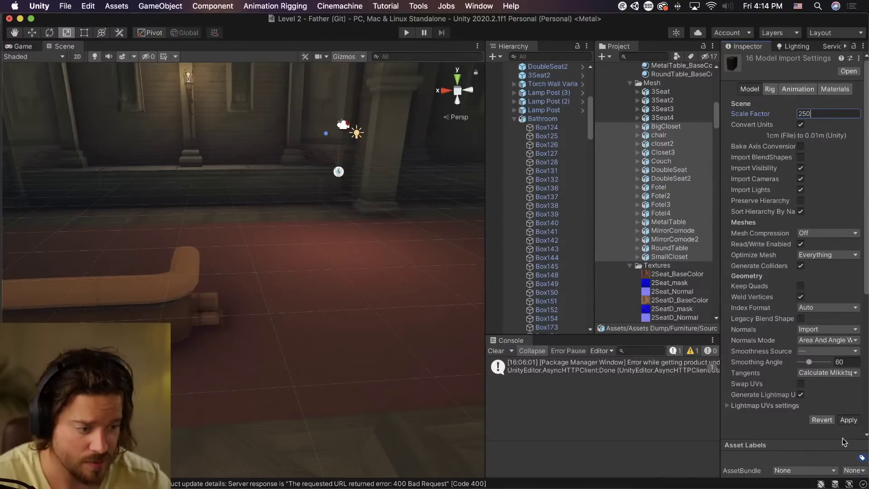
click(849, 421)
key(ctrl+Up)
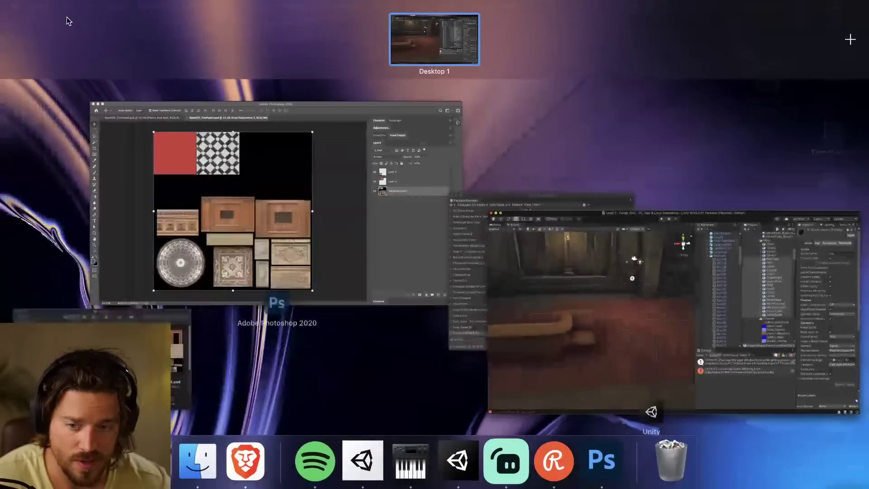
key(ctrl+Up)
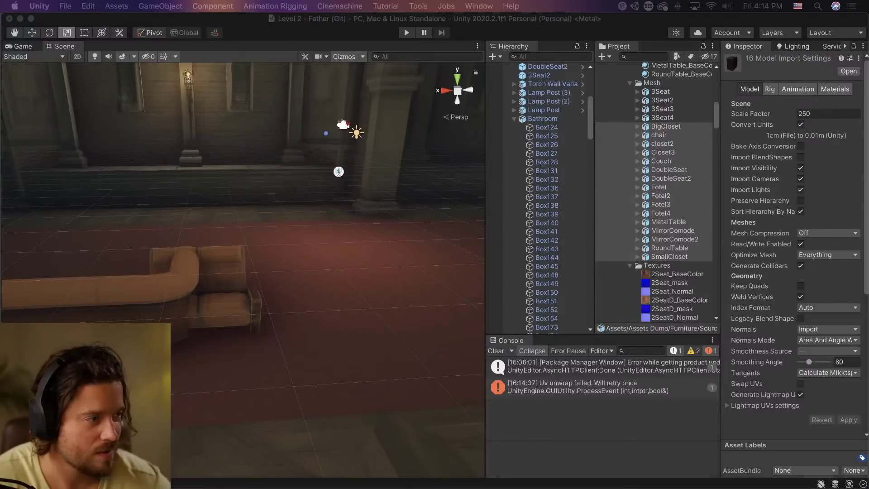
Move DoubleSeat2 clear of the large sofa to X -16.15, lower it onto the floor at Y -0.23, and expand its material settings.
right_drag(380, 292, 352, 351)
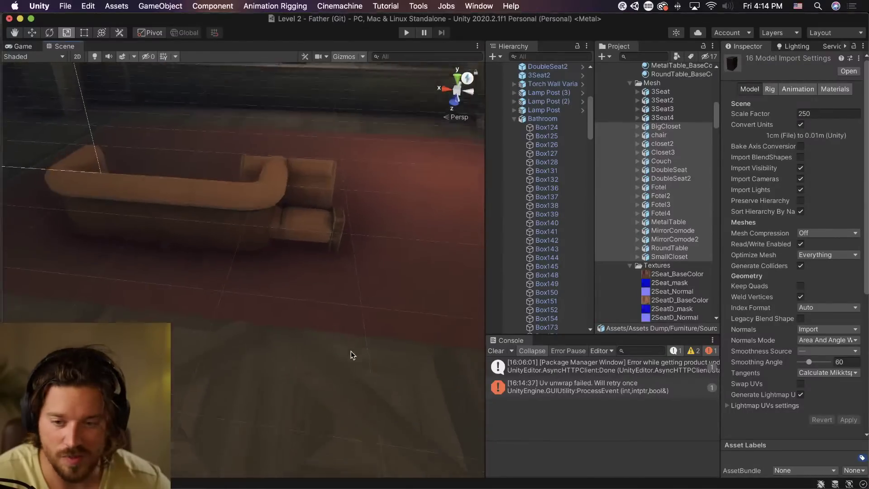
scroll(350, 351, down, 15)
scroll(276, 287, up, 15)
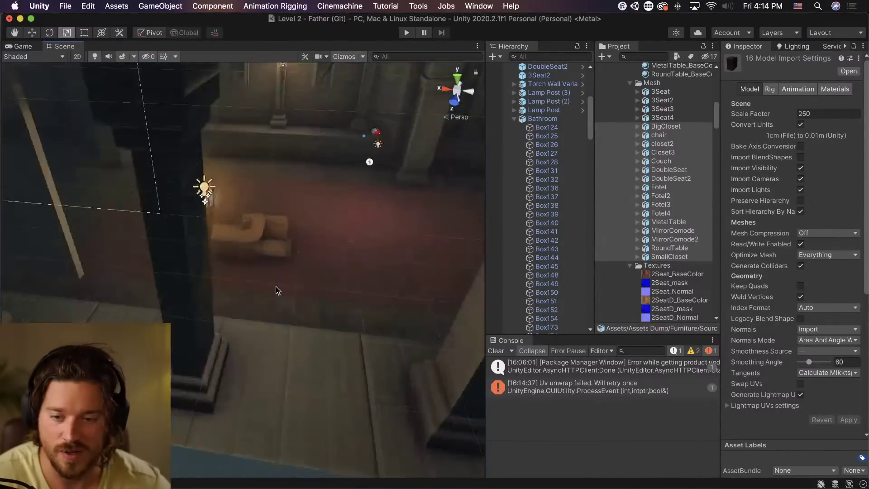
click(280, 236)
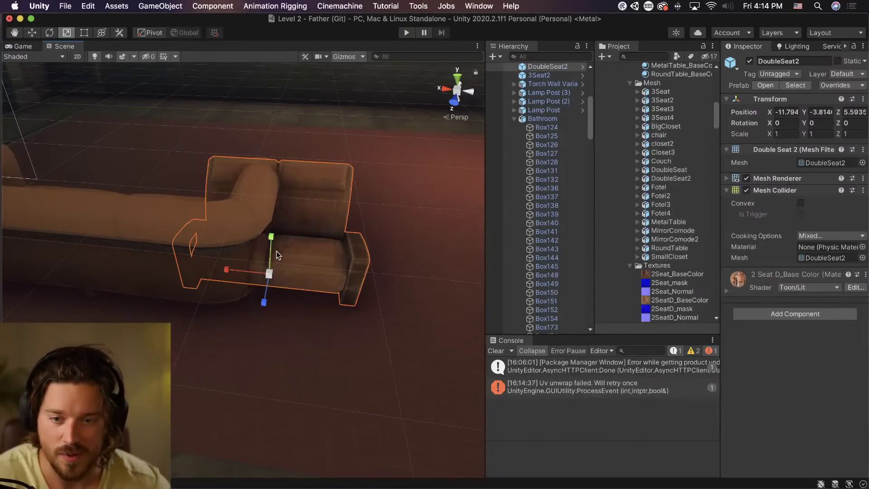
drag(235, 278, 204, 266)
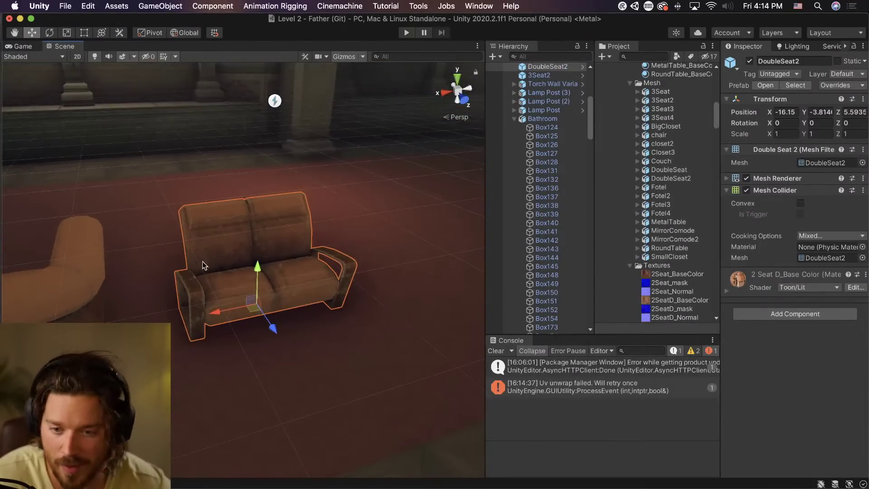
drag(254, 274, 261, 281)
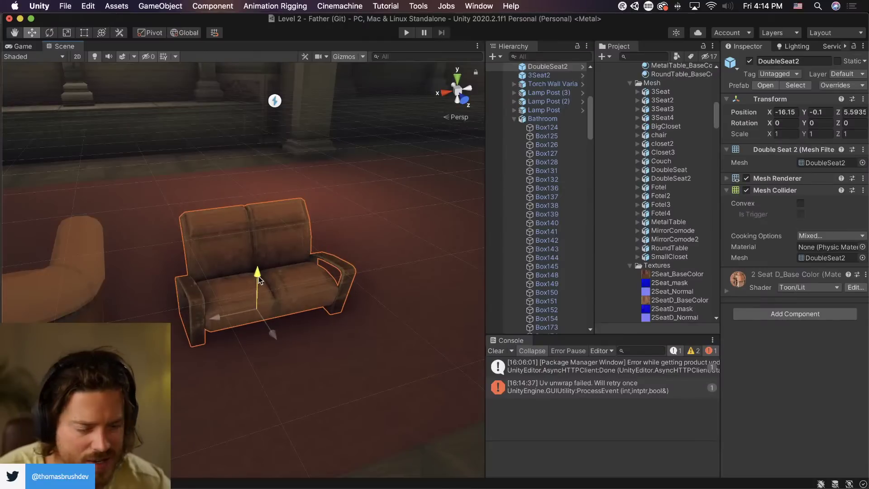
click(733, 289)
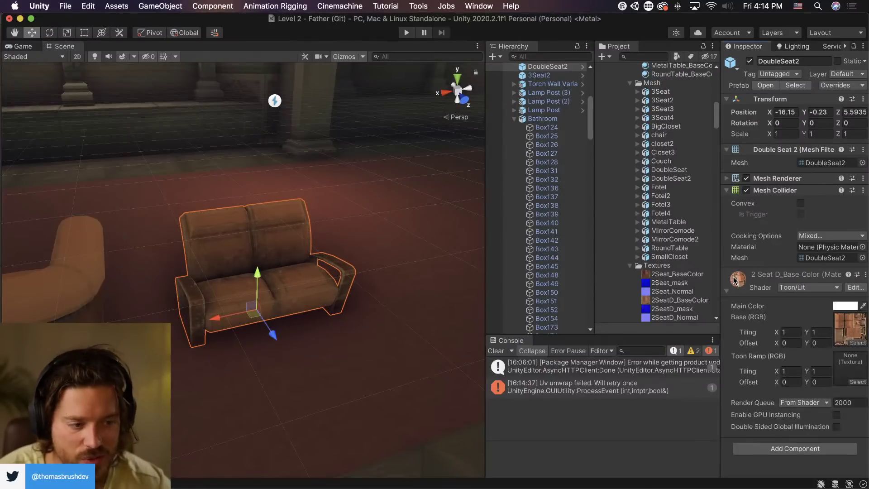
Play-test the level, walking around both sofas to check their size and look in game, and stop the game.
click(406, 32)
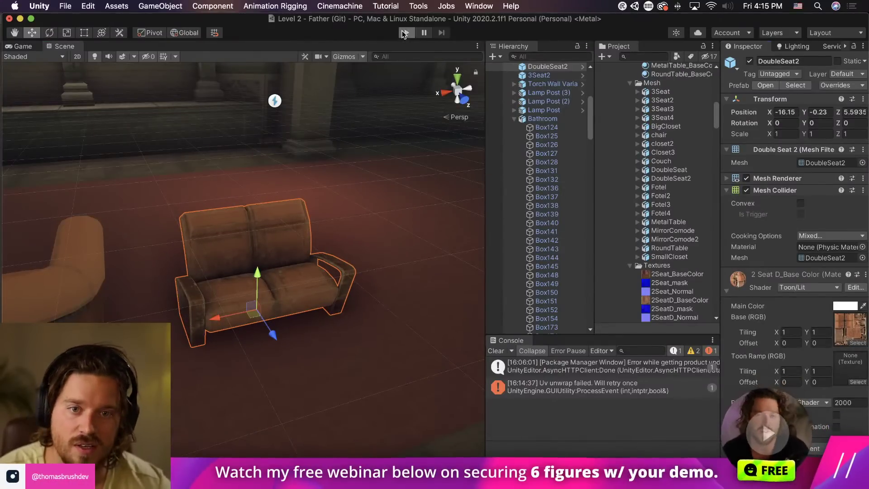
key(w)
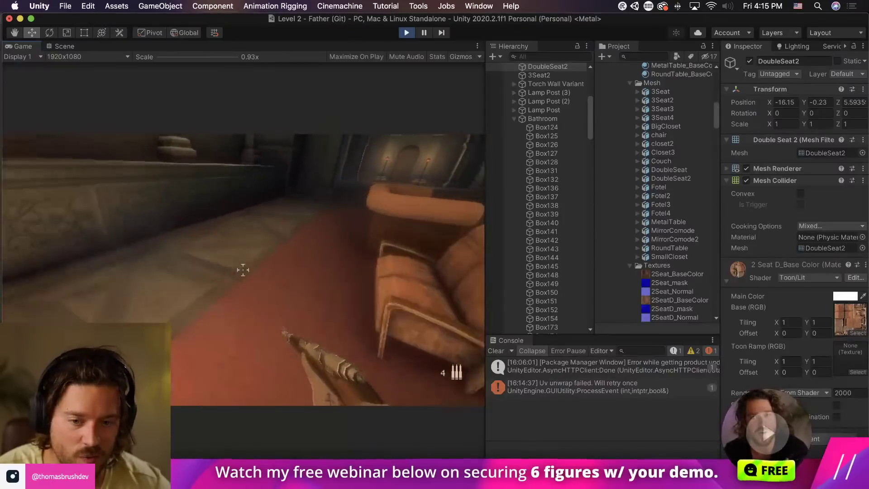
key(s)
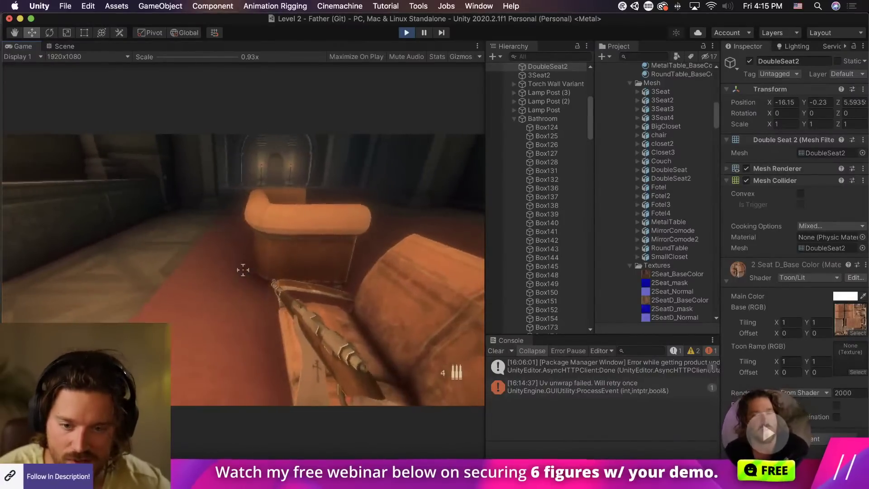
key(d)
key(a)
key(w)
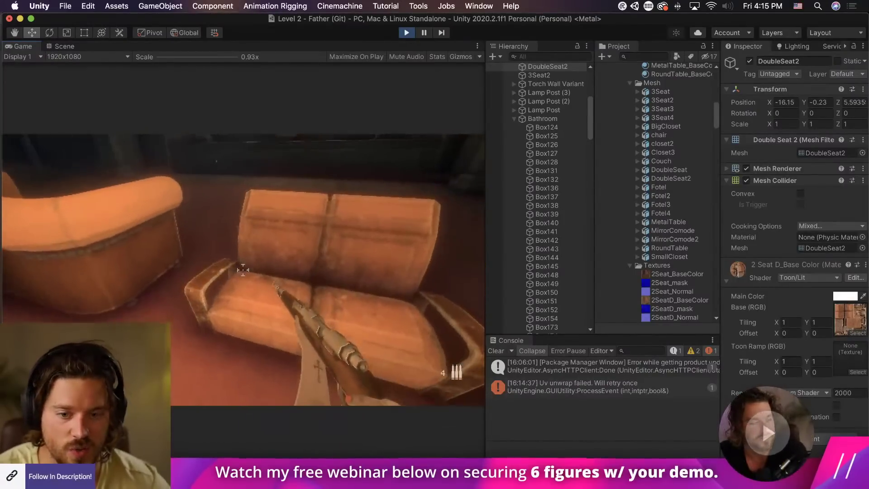
key(w)
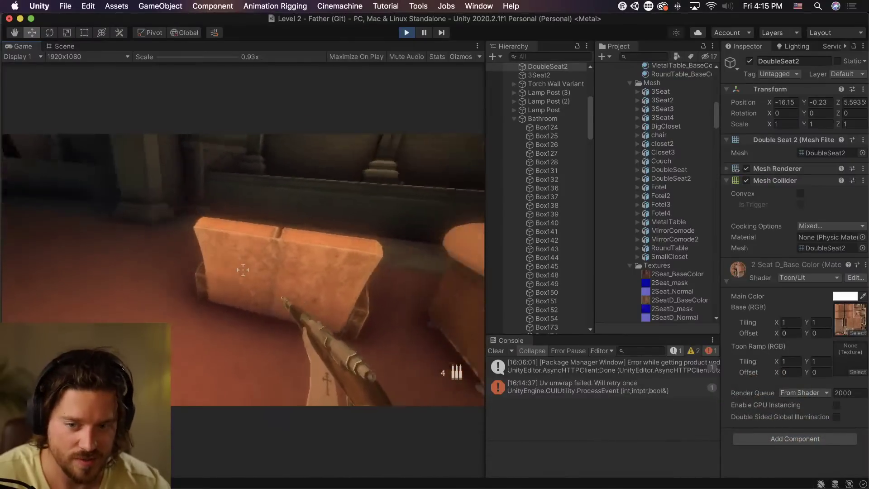
key(w)
key(s)
key(a)
key(w)
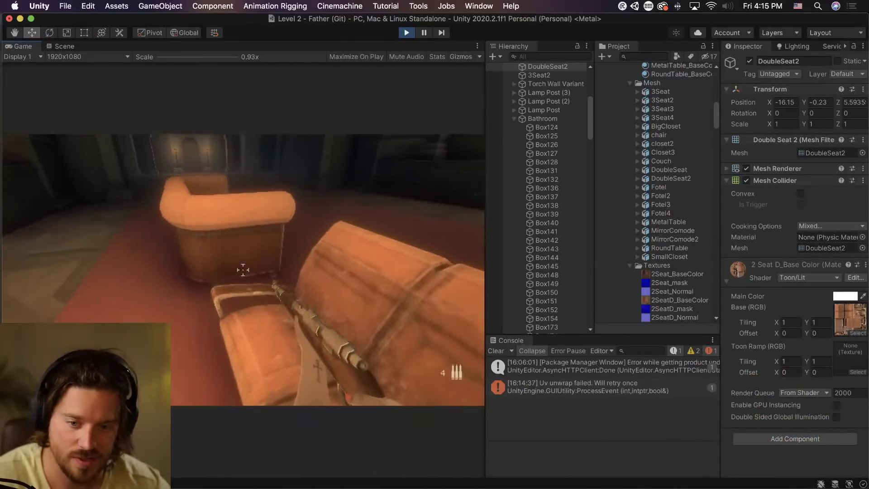
key(w)
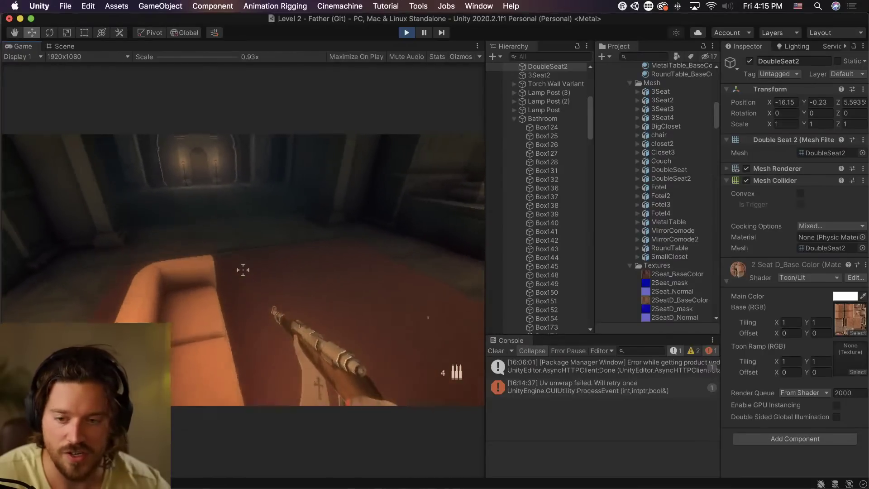
key(w)
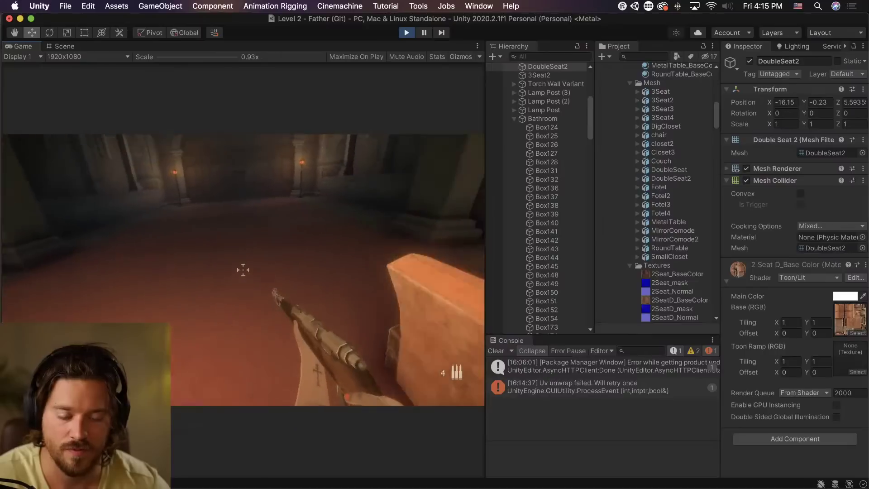
key(w)
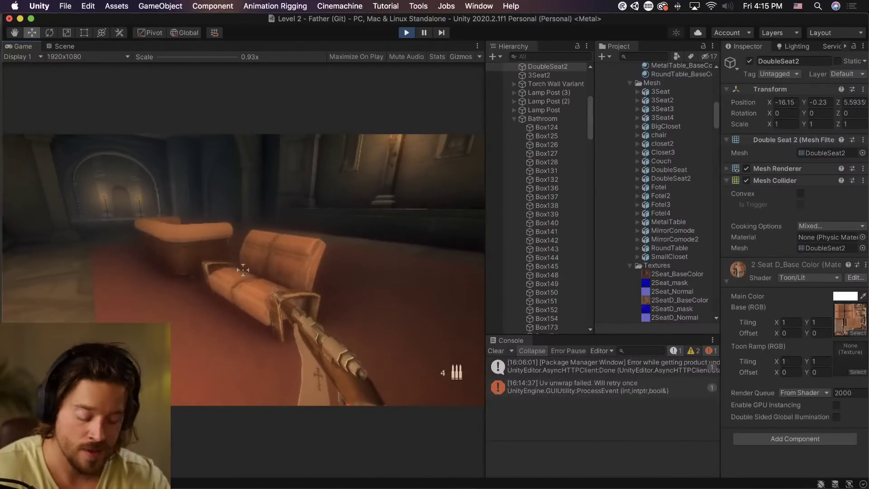
key(super+p)
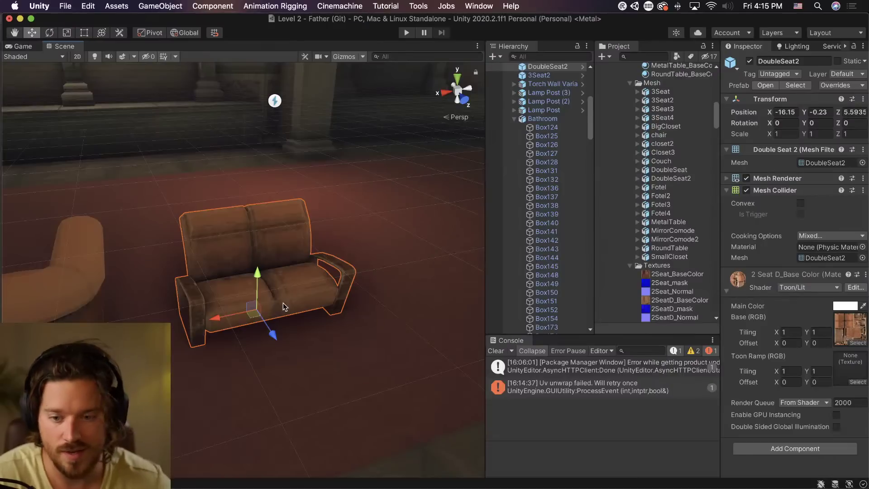
Shift DoubleSeat2 back in depth and move the 3Seat2 sofa across the red floor to X -12.88, Z 8.06.
drag(271, 337, 155, 188)
click(106, 243)
click(69, 281)
right_drag(362, 283, 228, 260)
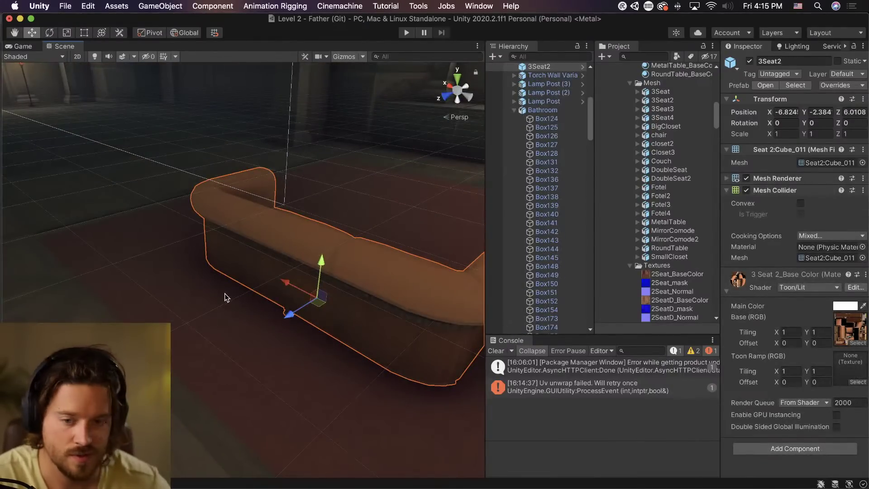
right_drag(227, 298, 172, 268)
drag(186, 268, 252, 268)
right_drag(252, 267, 247, 312)
key(s)
drag(252, 266, 281, 265)
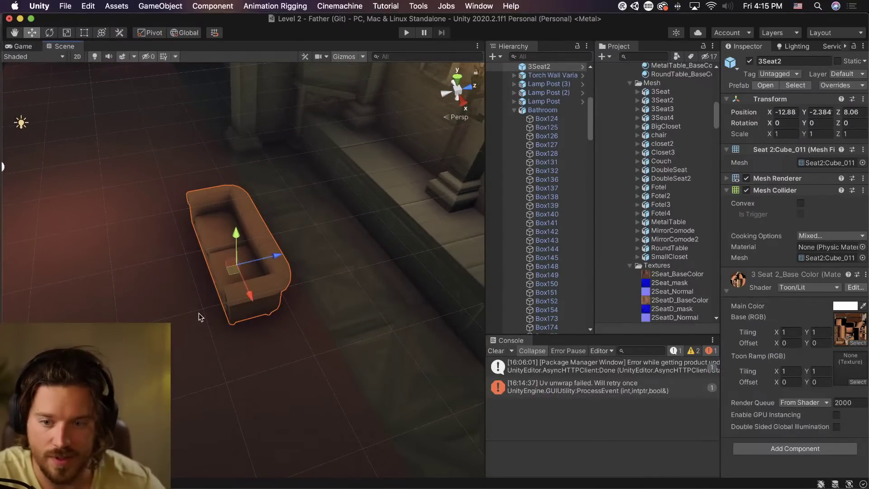
Place the MetalTable mesh on the floor next to the orange double seat.
key(s)
right_drag(201, 317, 141, 239)
key(w)
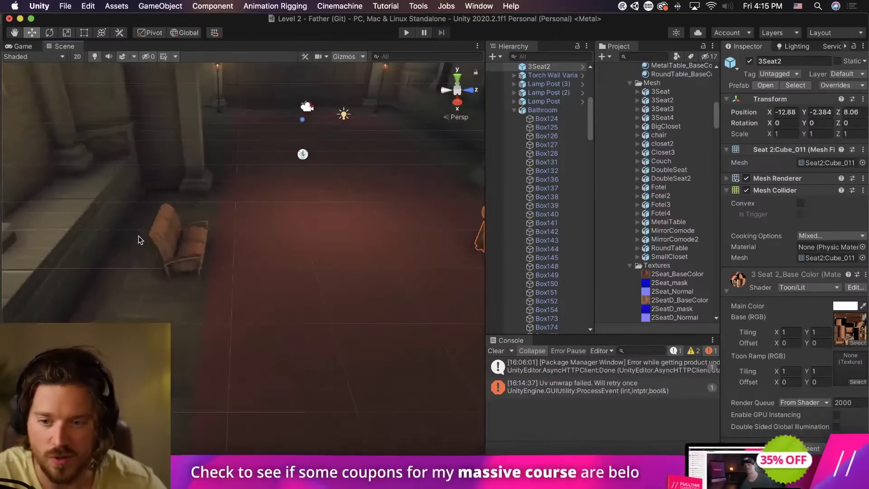
click(663, 179)
click(664, 196)
click(665, 205)
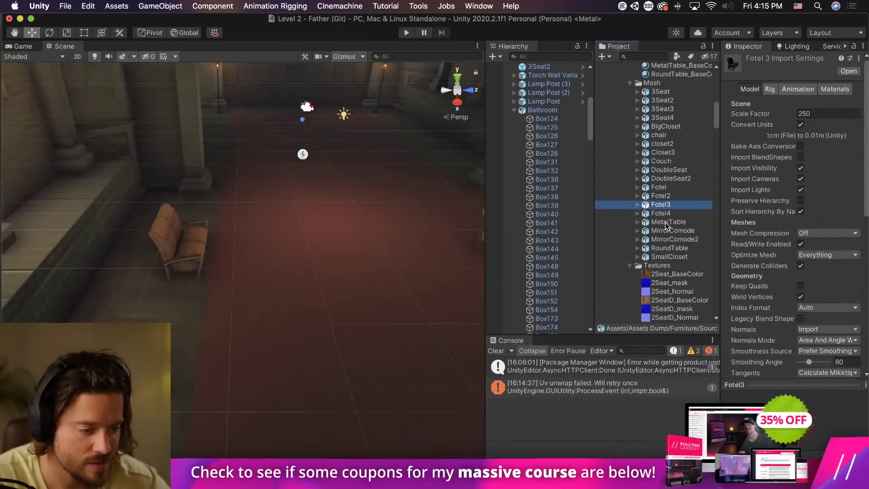
key(Down)
key(Down)
key(Down)
key(Up)
drag(664, 223, 177, 318)
Try to place the SmallCloset source mesh in the hall and undo the placement.
click(670, 248)
click(679, 256)
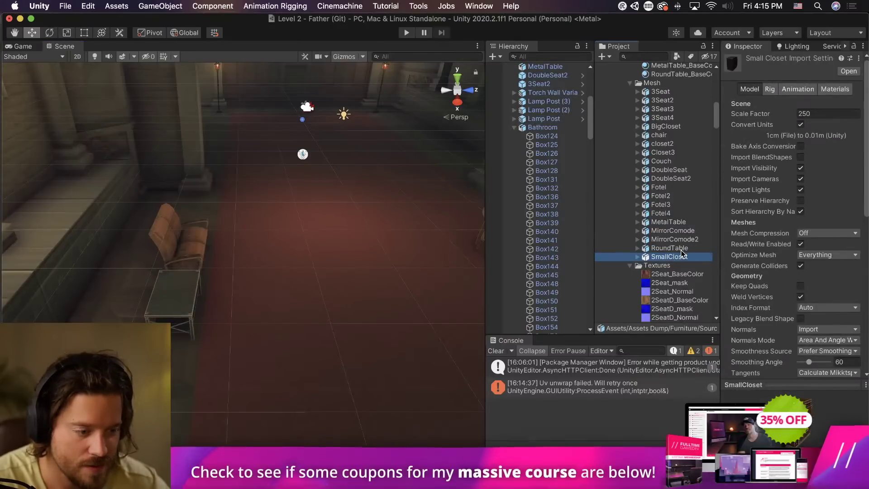
drag(682, 253, 361, 225)
key(super+z)
key(Up)
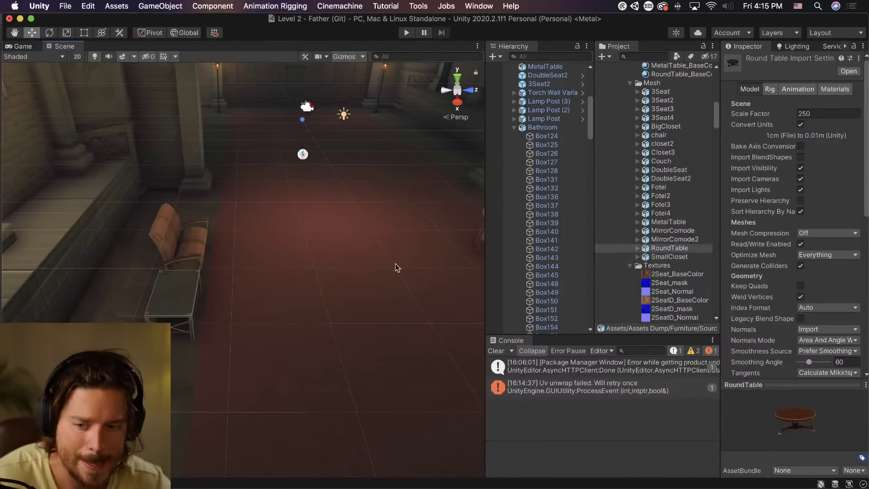
right_drag(324, 272, 388, 259)
key(super+z)
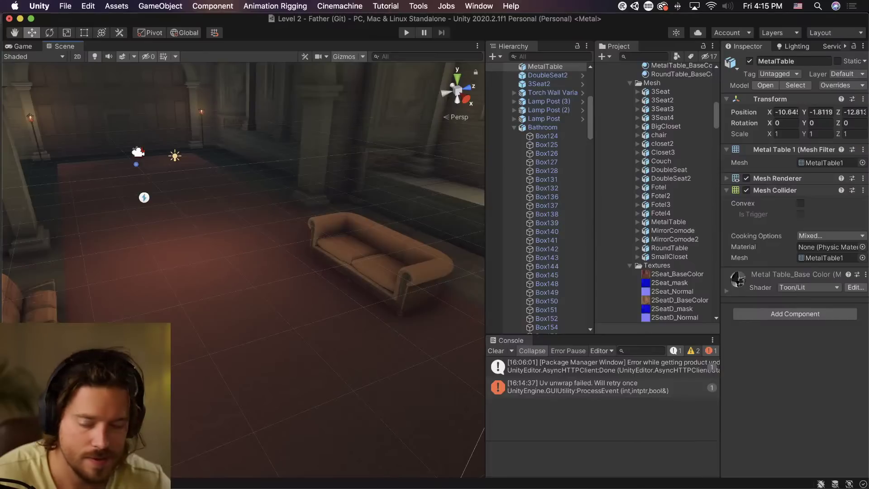
Change the import scale factor of the SmallCloset source mesh and apply the import settings.
click(669, 257)
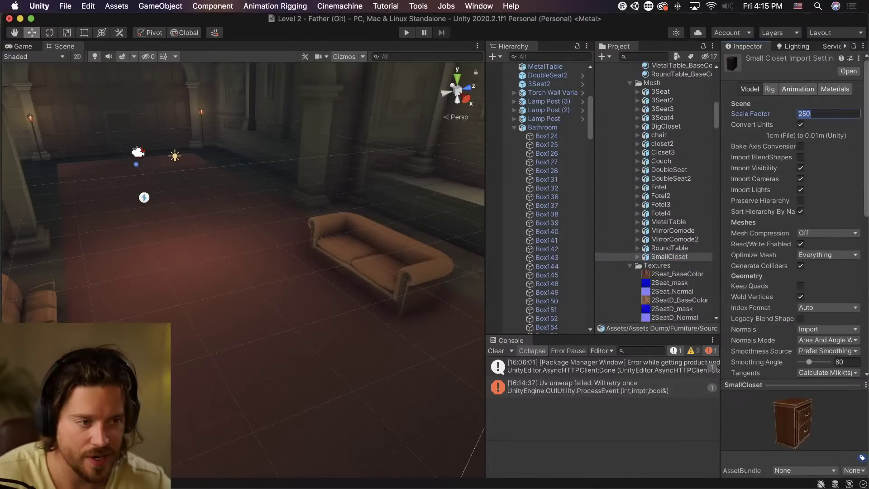
scroll(781, 188, down, 10)
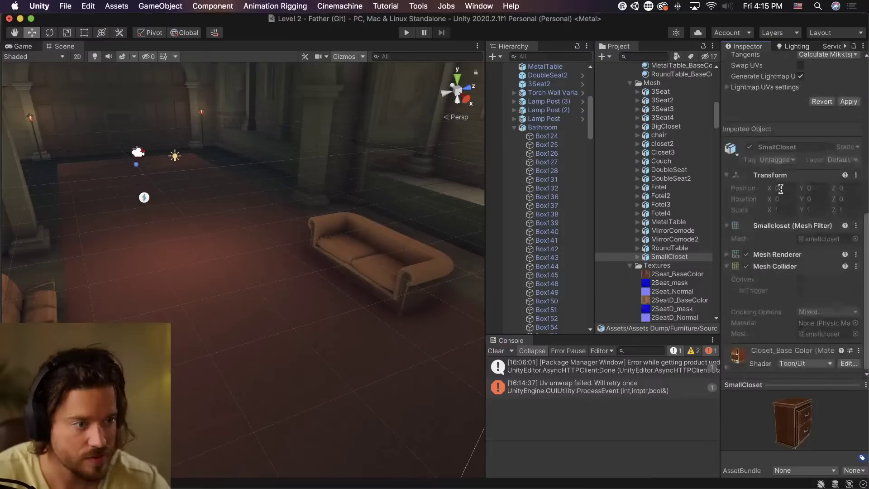
scroll(847, 209, up, 5)
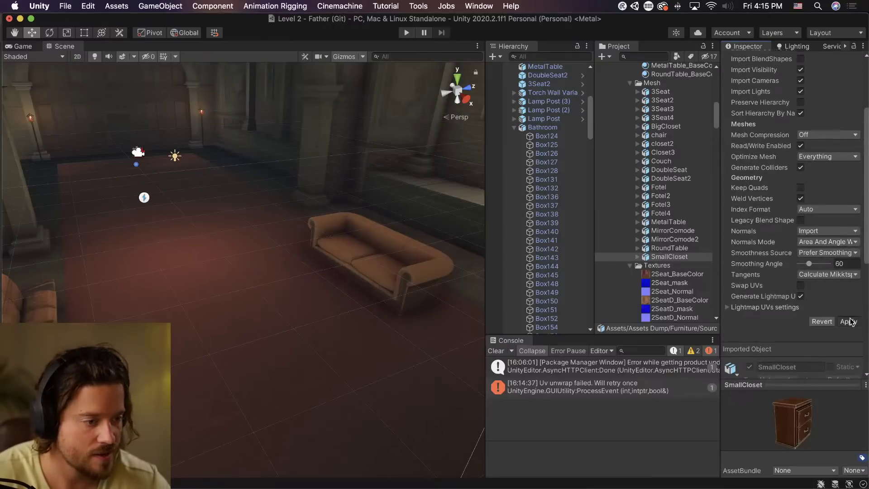
Place the SmallCloset prefab near the wall behind the 3Seat2 sofa, turned to about -201 degrees on Y.
scroll(671, 209, up, 10)
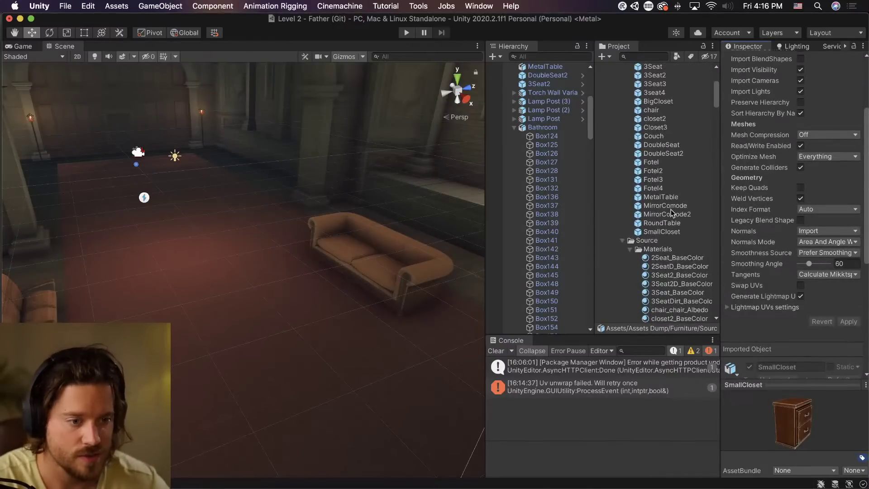
click(672, 226)
drag(673, 228, 277, 178)
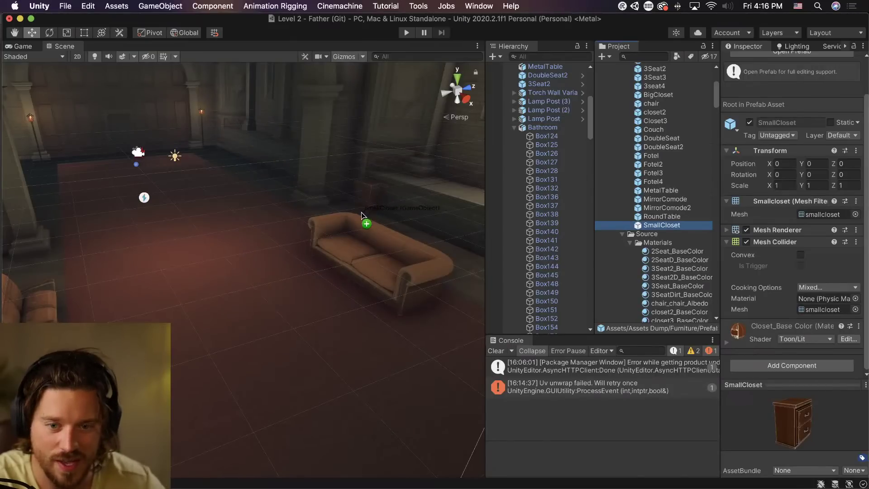
drag(346, 210, 676, 241)
click(50, 33)
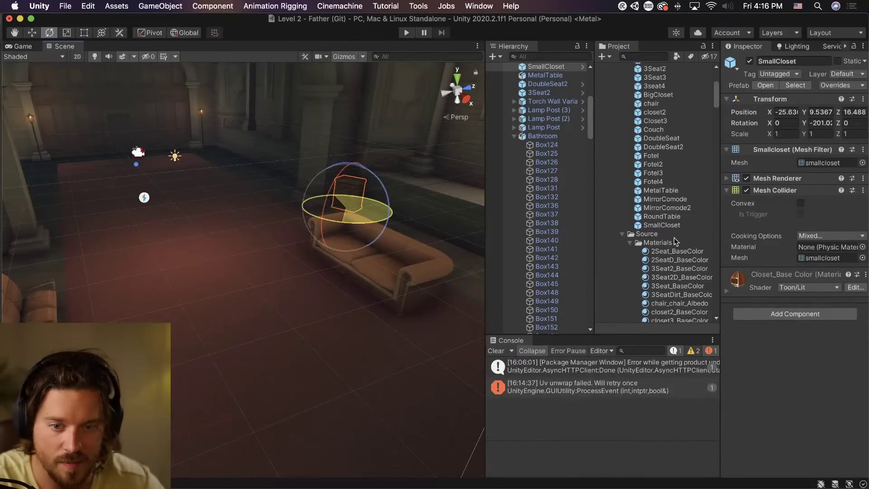
Play-test the level, walking up to the small closet and back through the hall to judge its size and look.
click(407, 33)
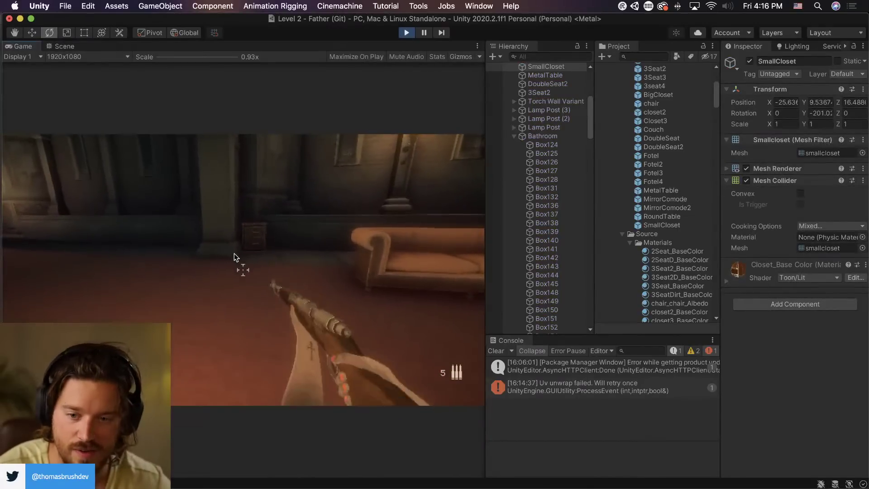
click(234, 257)
key(w)
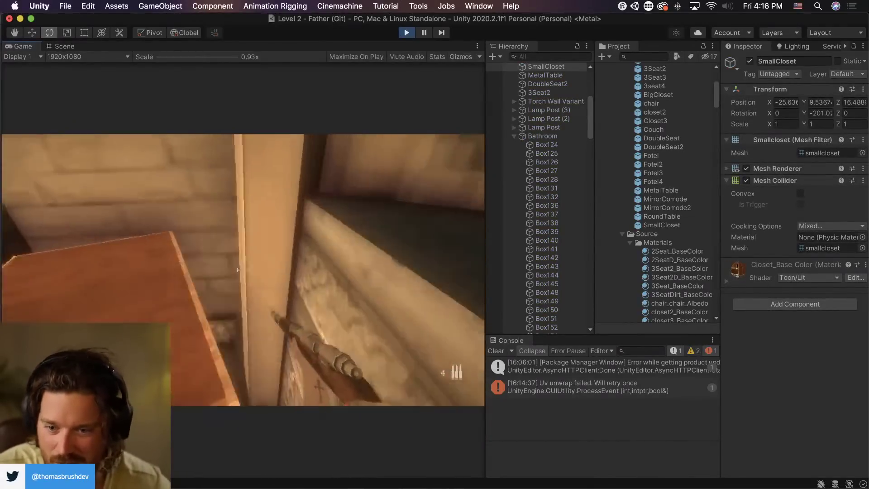
key(s)
key(w)
key(s)
key(s)
key(w)
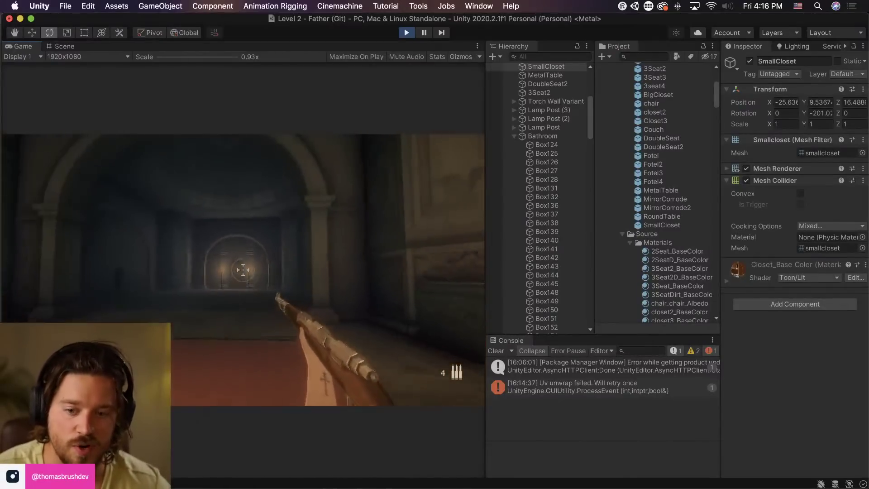
key(s)
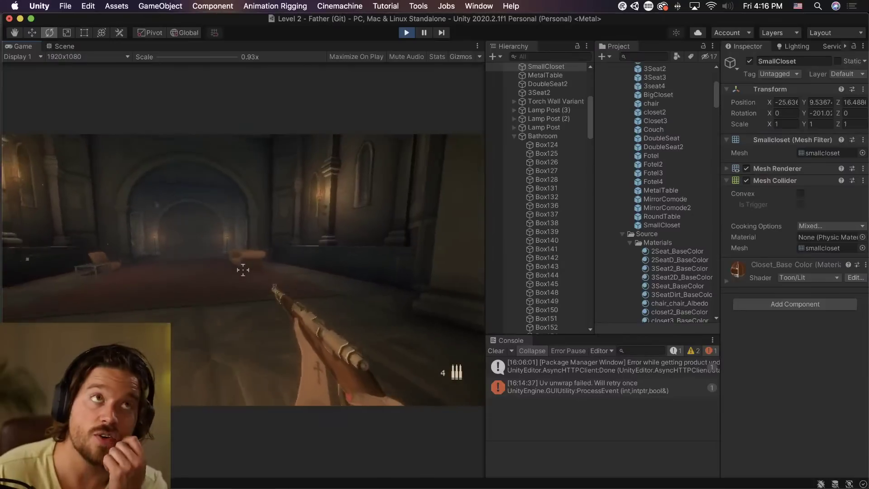
key(s)
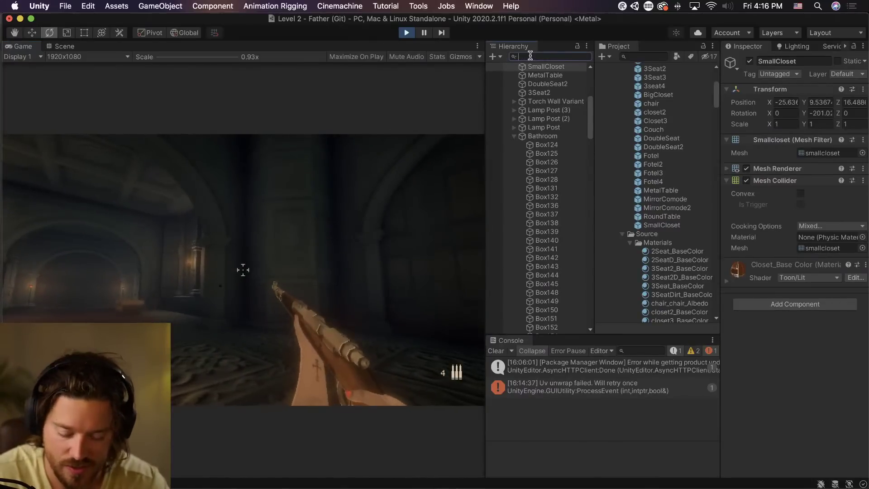
Find the torches in the hierarchy and set the Point Light range of Torch Wall Variant (1) to 32.43 while the game runs.
text(tor)
click(577, 76)
click(577, 83)
click(569, 92)
click(565, 100)
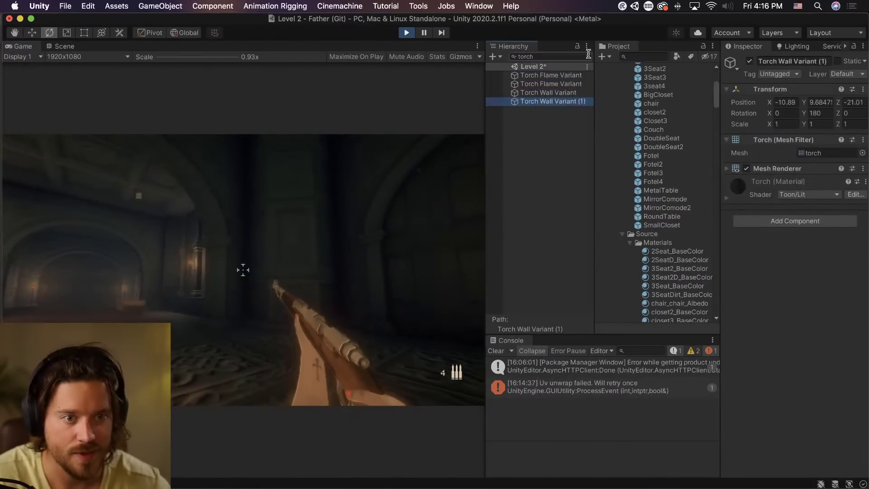
click(587, 56)
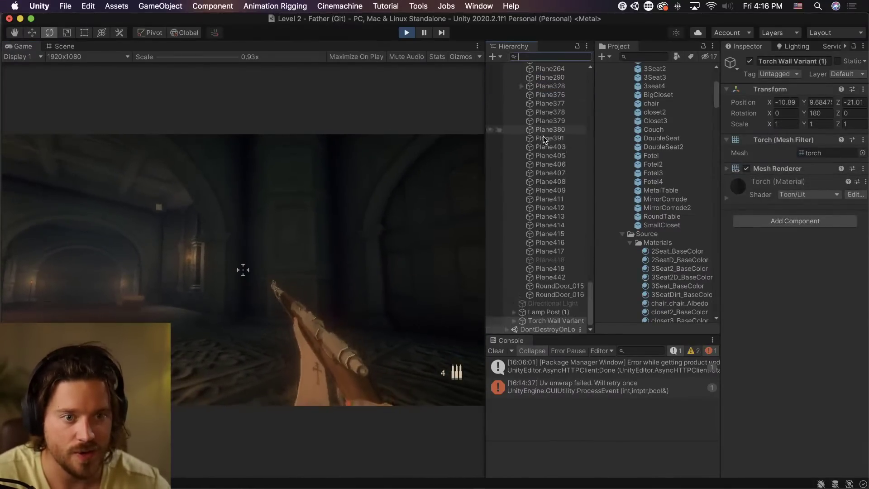
click(515, 321)
click(521, 320)
click(556, 329)
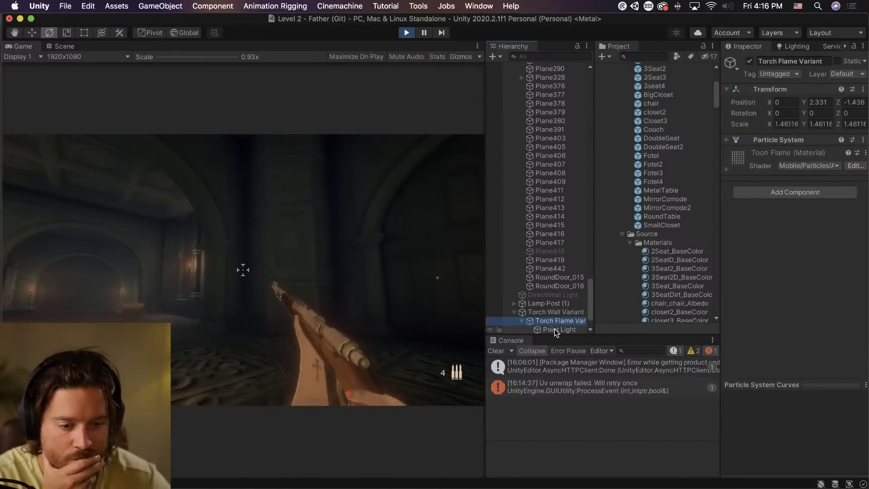
drag(631, 178, 724, 207)
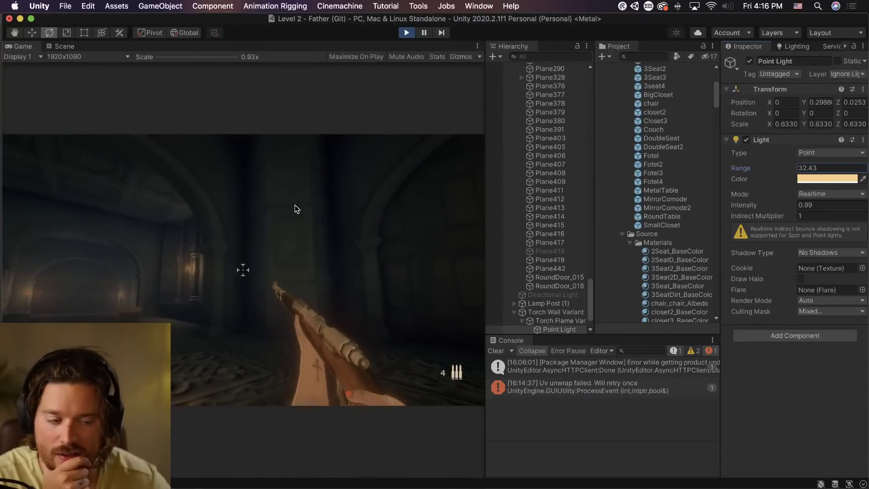
Continue the play-test, switch to the pistol and walk along the hall to examine the lighting.
click(239, 218)
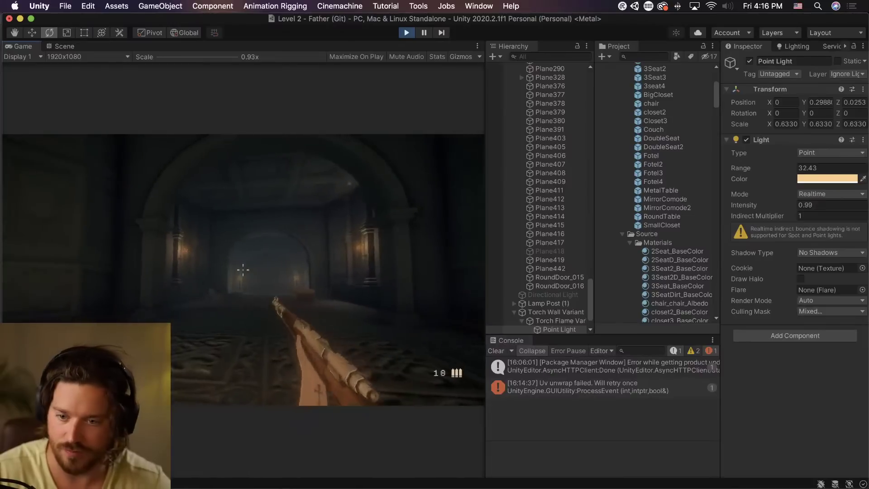
key(2)
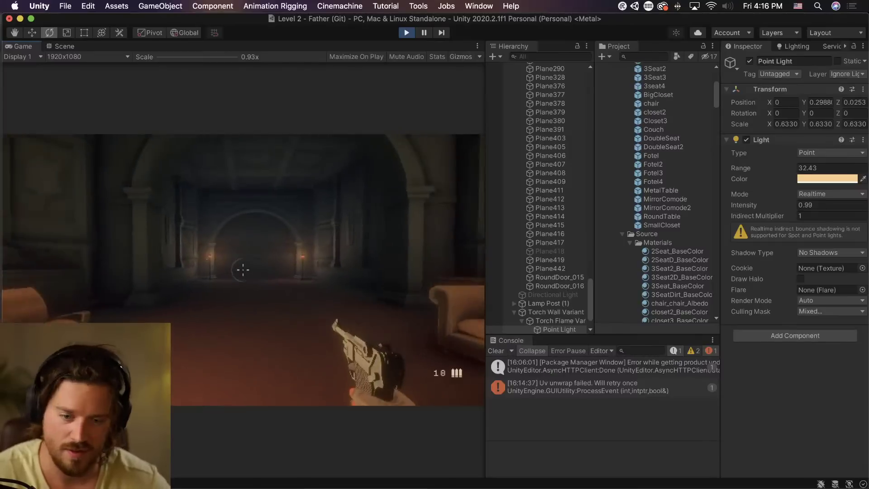
key(w)
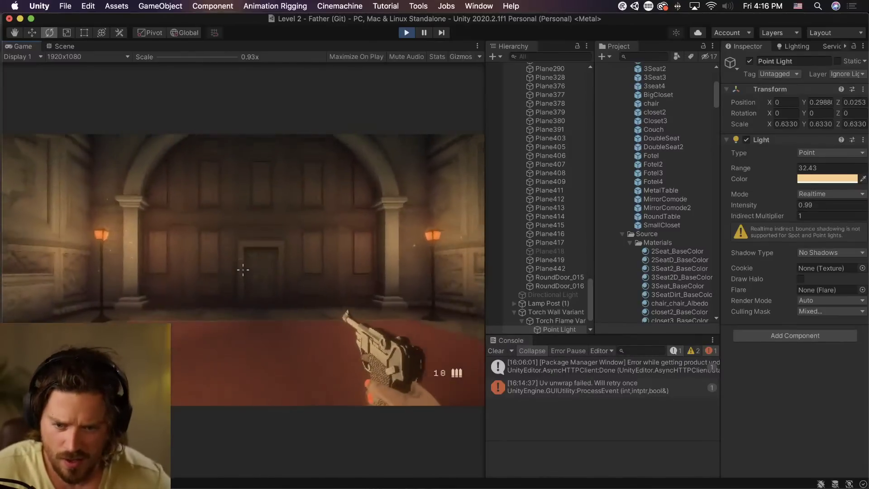
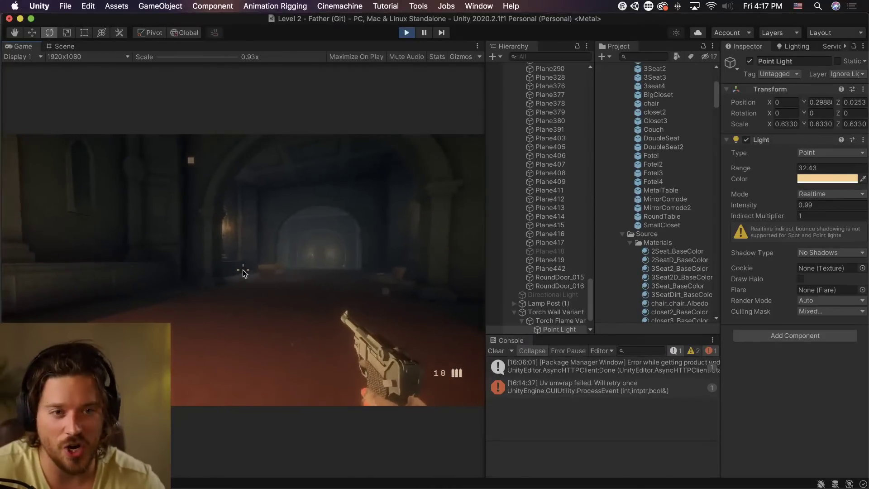
Find the four lamp posts in the hierarchy and toggle them off and on to compare the hall's lighting.
click(552, 56)
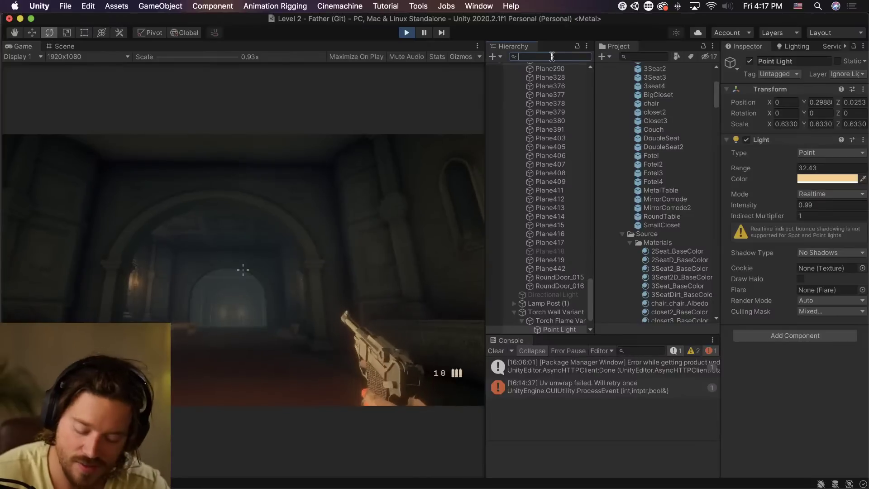
text(lamp)
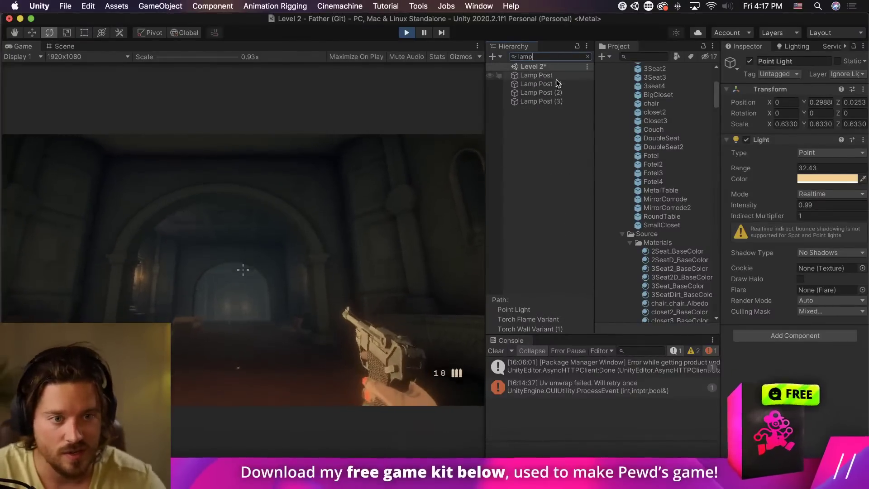
click(543, 75)
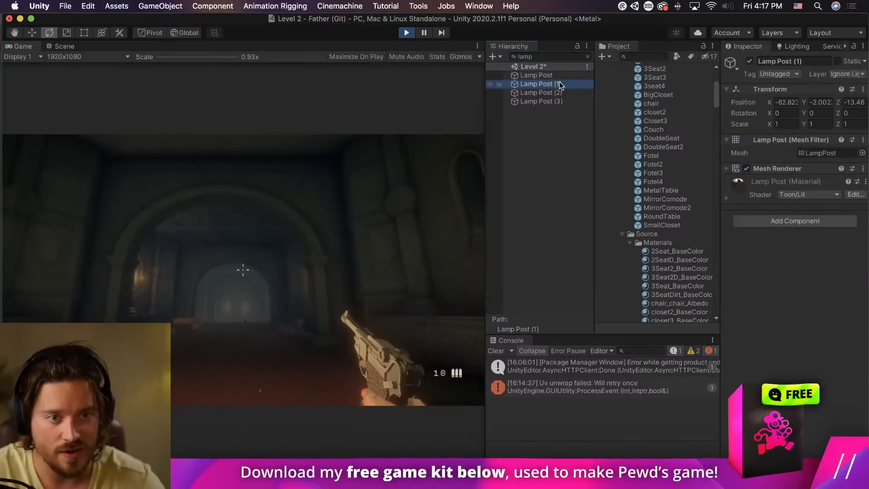
shift+click(550, 102)
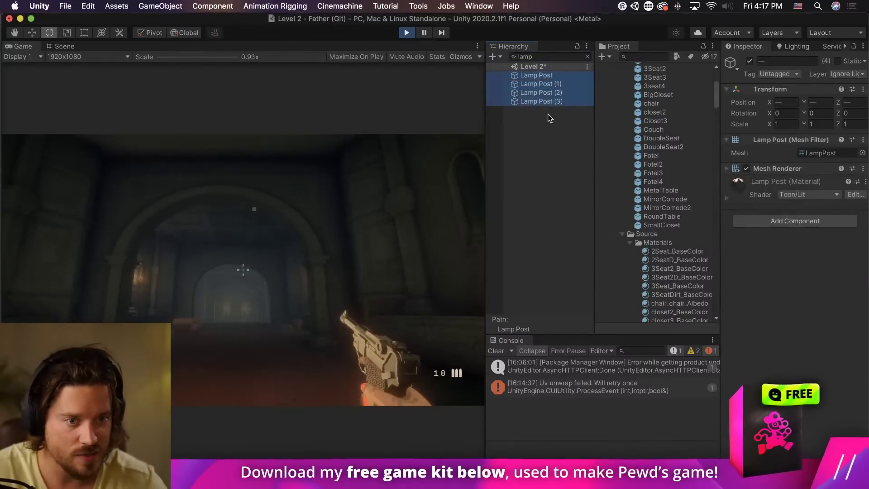
click(749, 62)
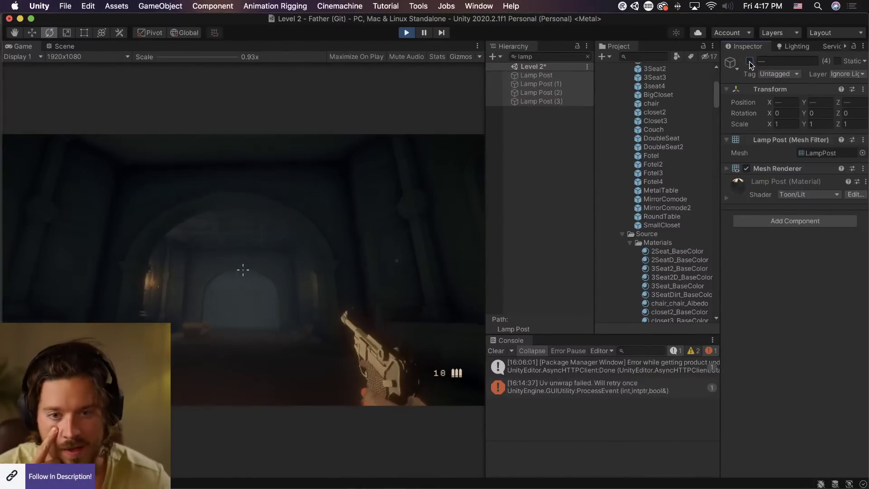
click(750, 62)
click(749, 62)
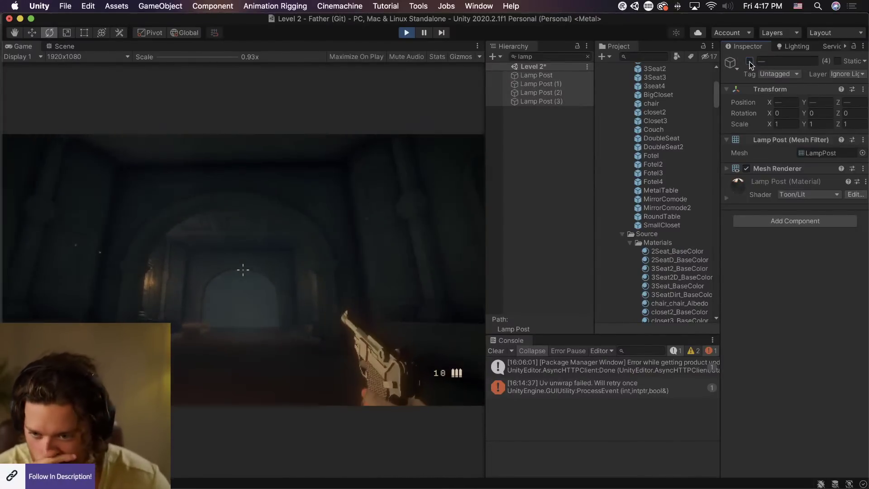
click(749, 62)
click(578, 77)
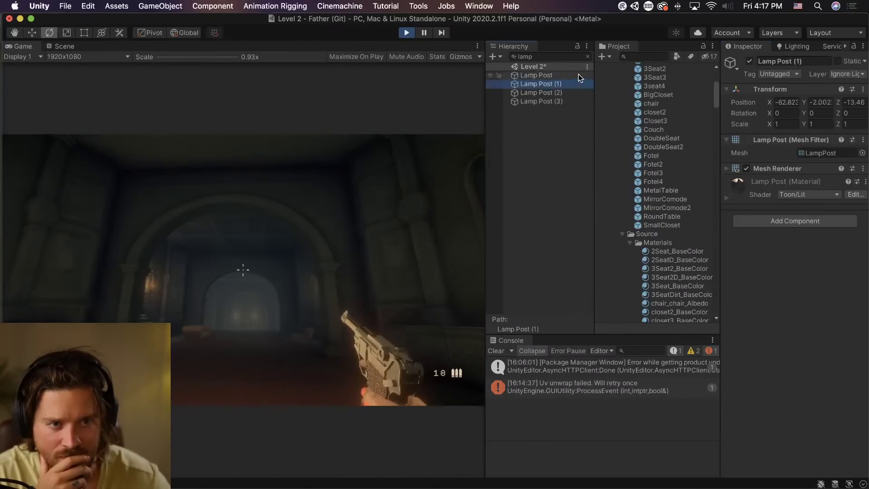
Stop the game and, in the Lamp Post prefab, set the Point Light's range to 13.6 and intensity to 7.1.
click(406, 33)
click(589, 79)
click(543, 89)
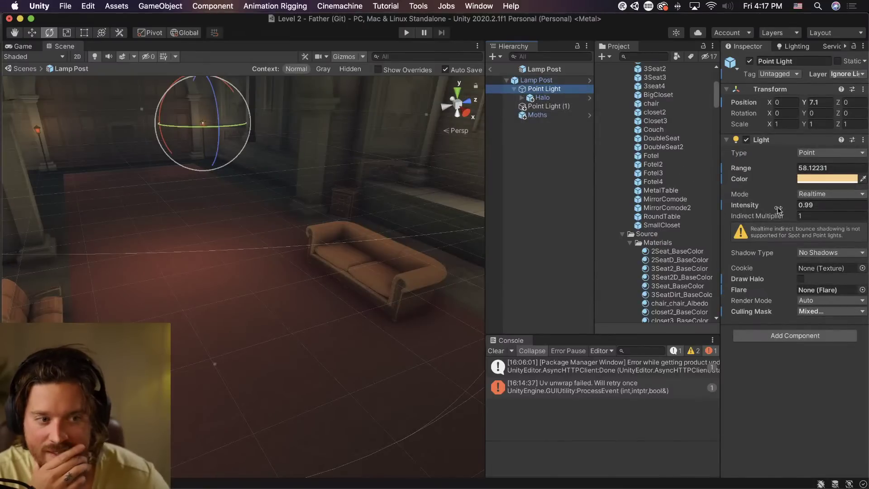
drag(777, 170, 667, 177)
drag(746, 205, 768, 206)
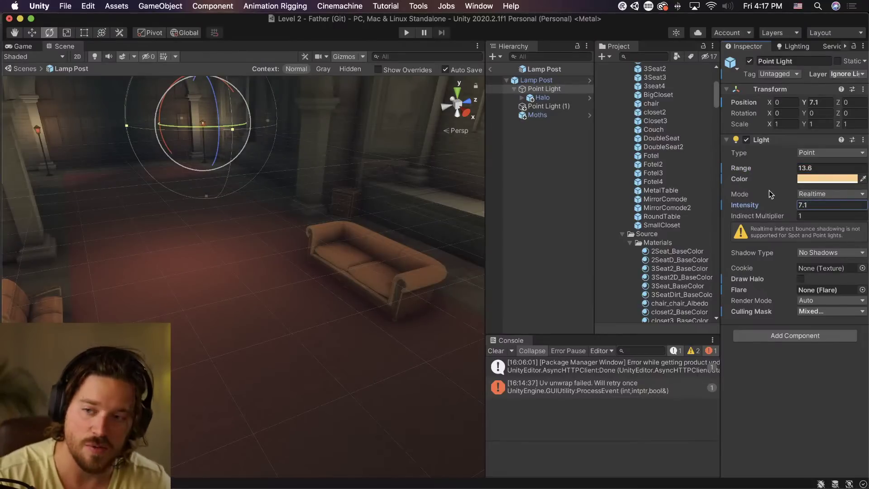
click(491, 68)
In the Torch Wall Variant prefab, set the Point Light's range to 9.31.
right_drag(312, 248, 215, 273)
click(214, 277)
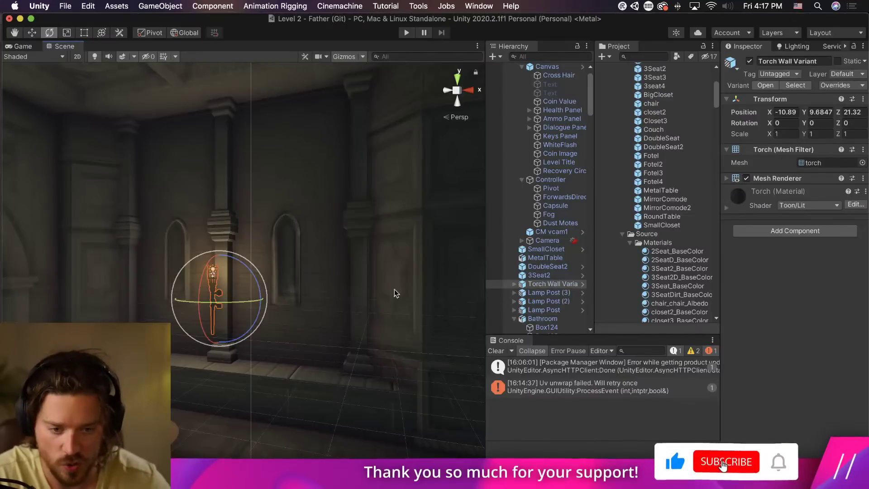
click(583, 284)
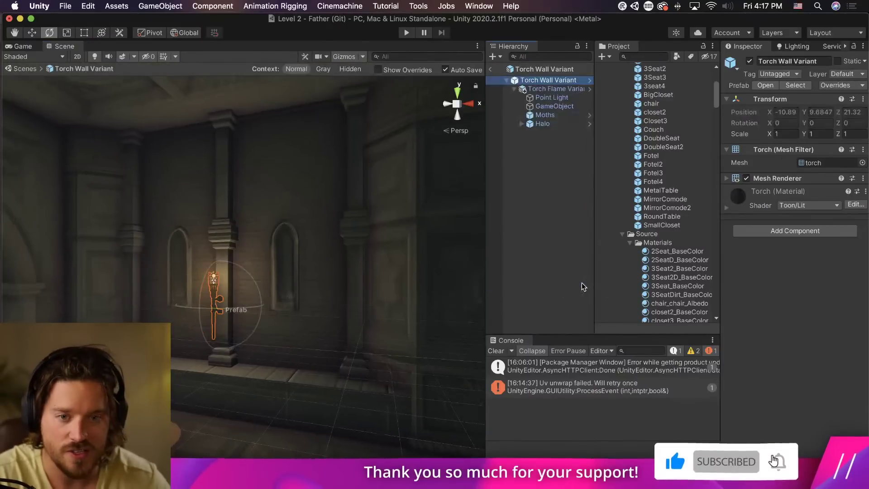
click(555, 98)
key(f)
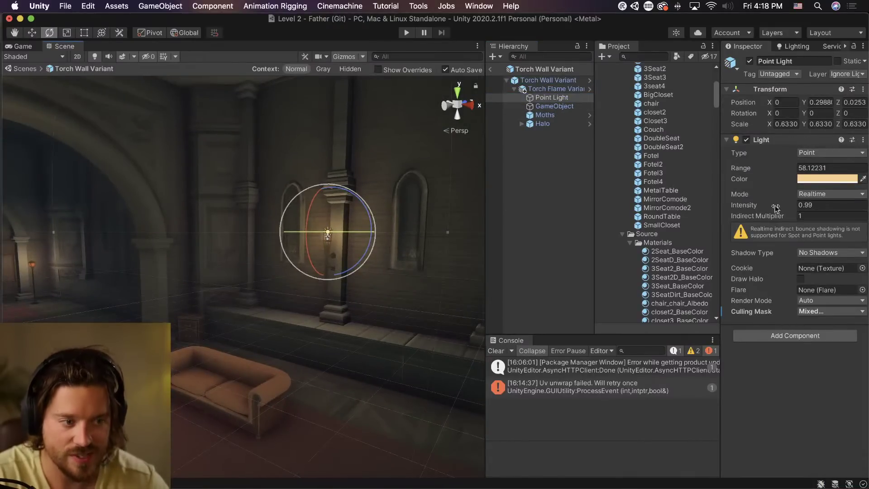
drag(500, 206, 551, 252)
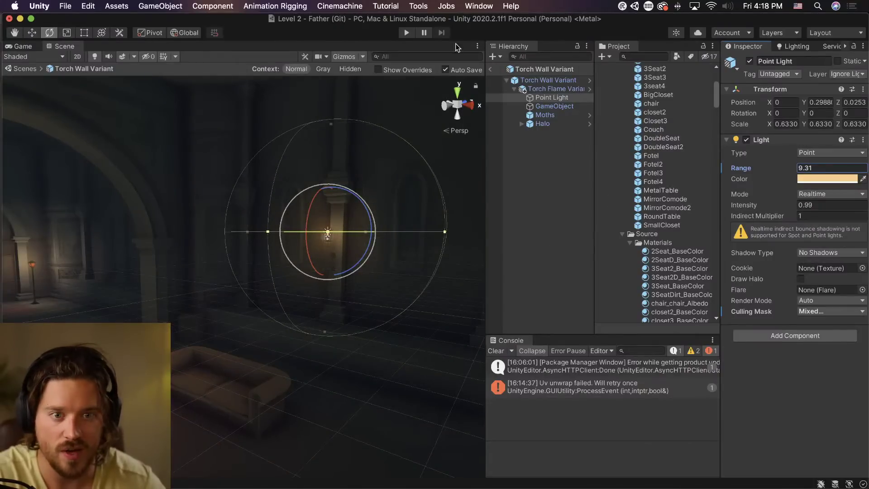
Play-test the level, switch to the rifle and fire shots while examining the torch lighting in the hall.
click(411, 33)
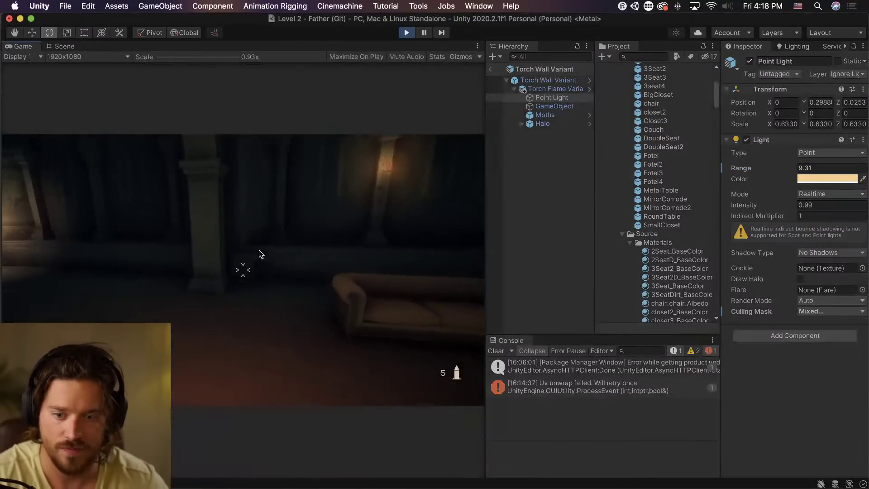
click(258, 250)
key(2)
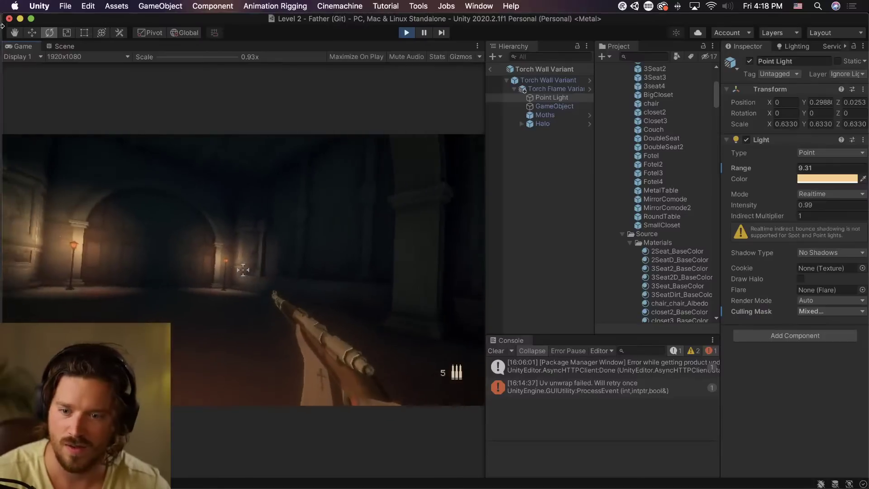
key(Escape)
mouse_move(1, 1)
click(681, 251)
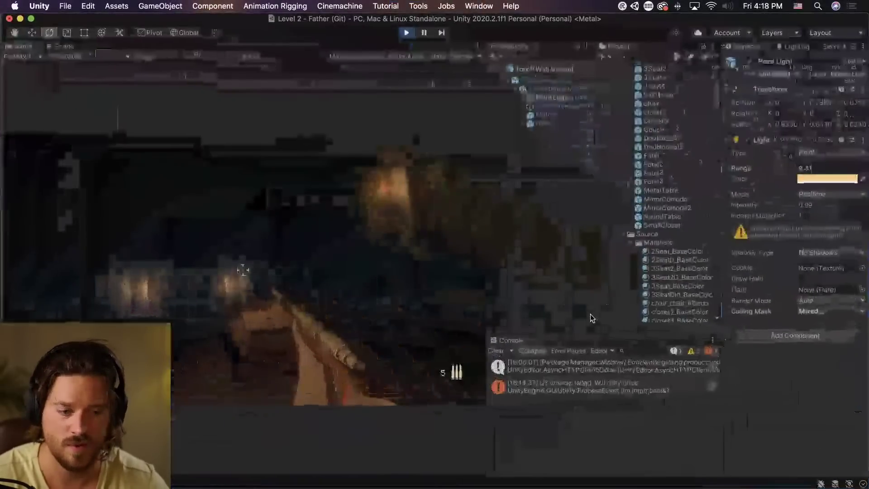
click(243, 270)
key(w)
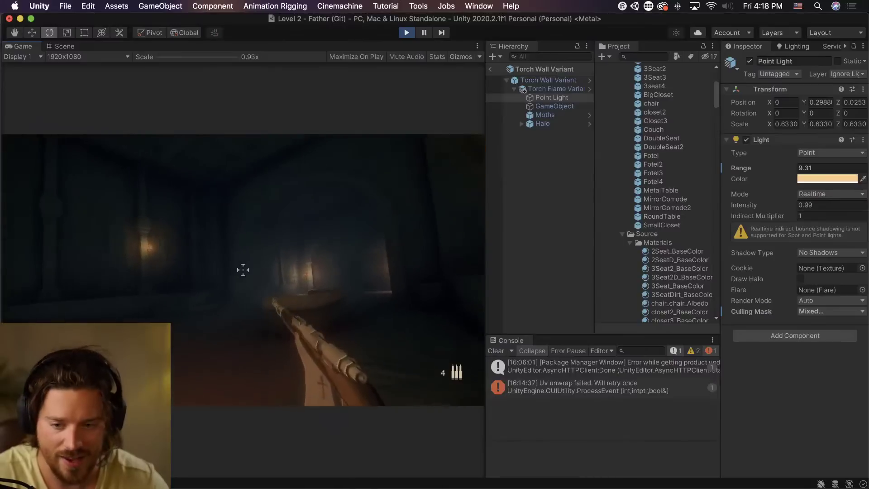
click(243, 270)
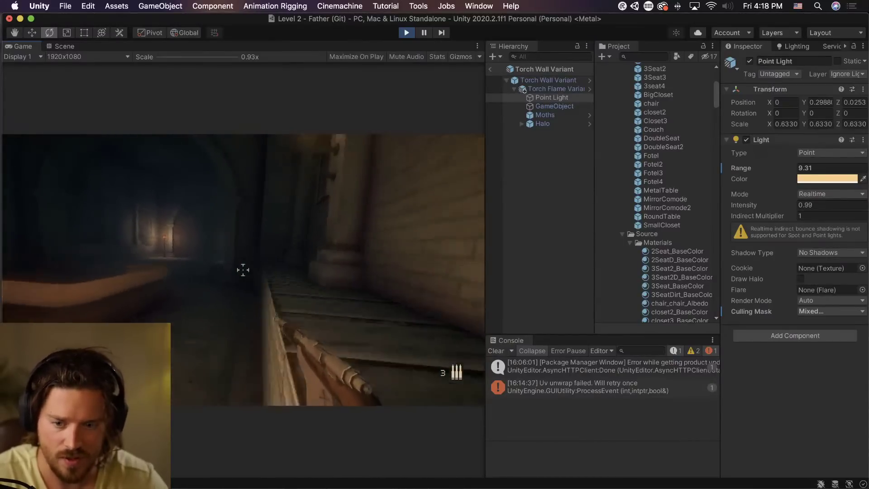
Walk back and forth through the hall to examine the lamp posts and wall torches, and stop the game.
key(w)
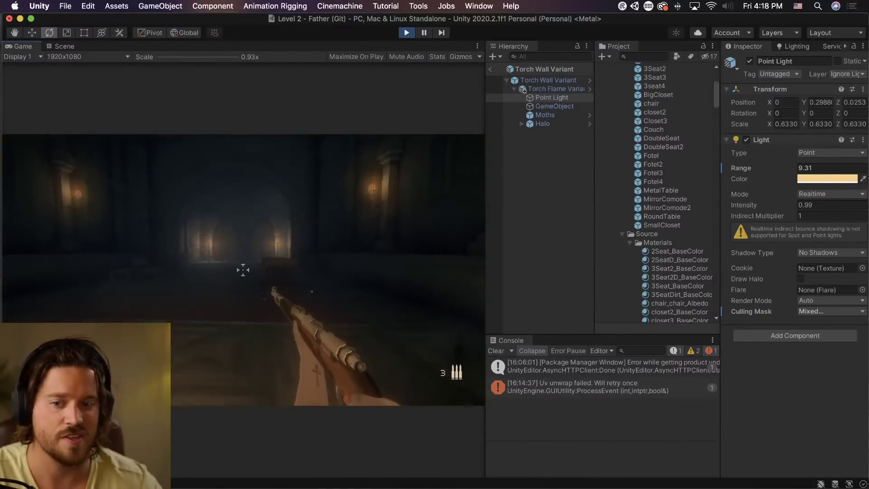
key(s)
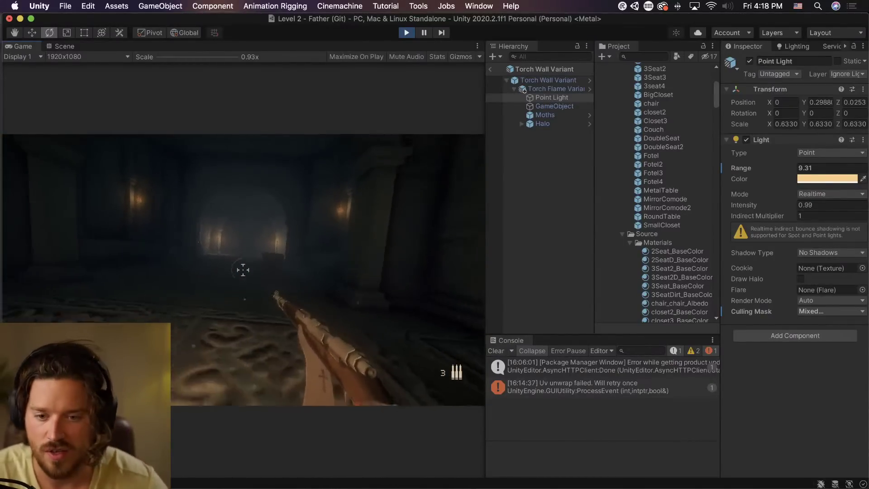
key(s)
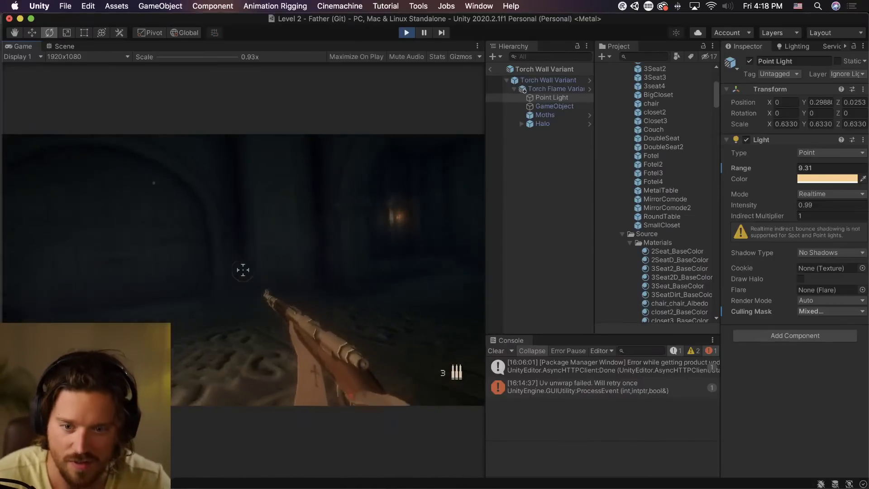
key(w)
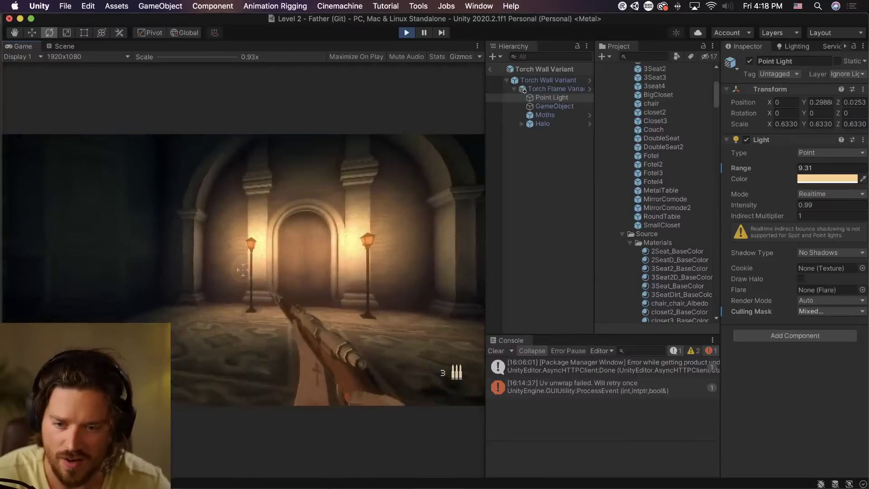
key(w)
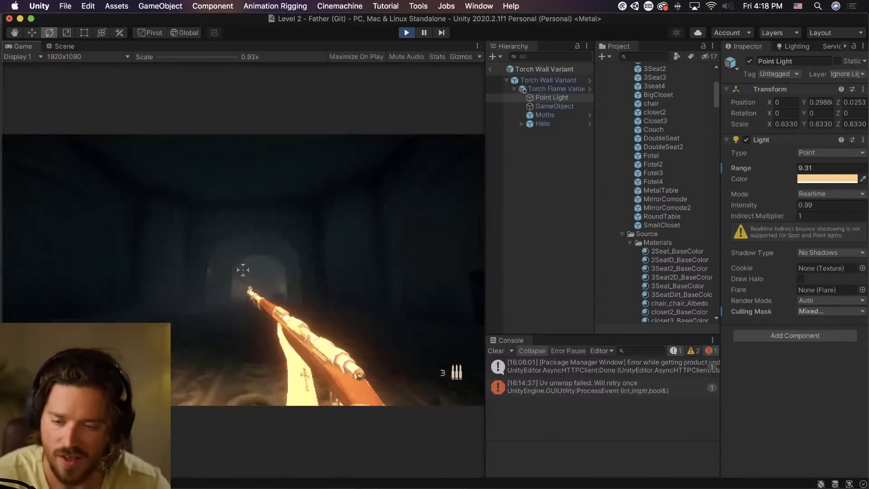
key(w)
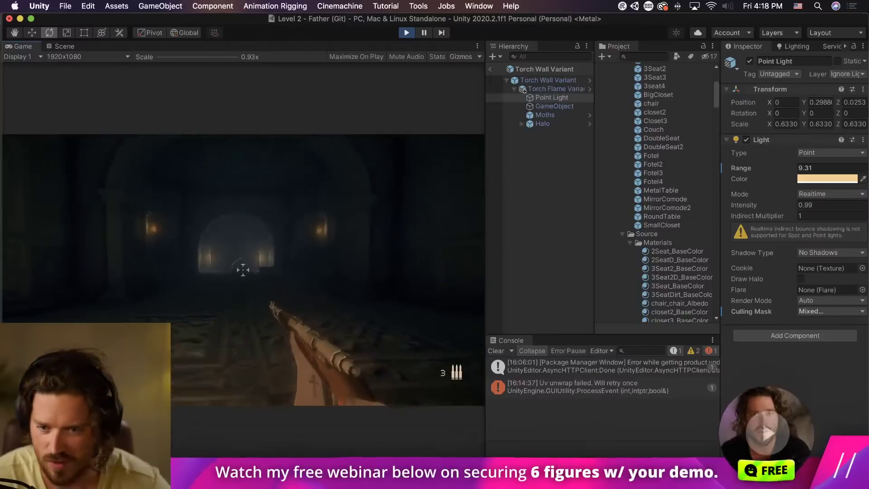
key(w)
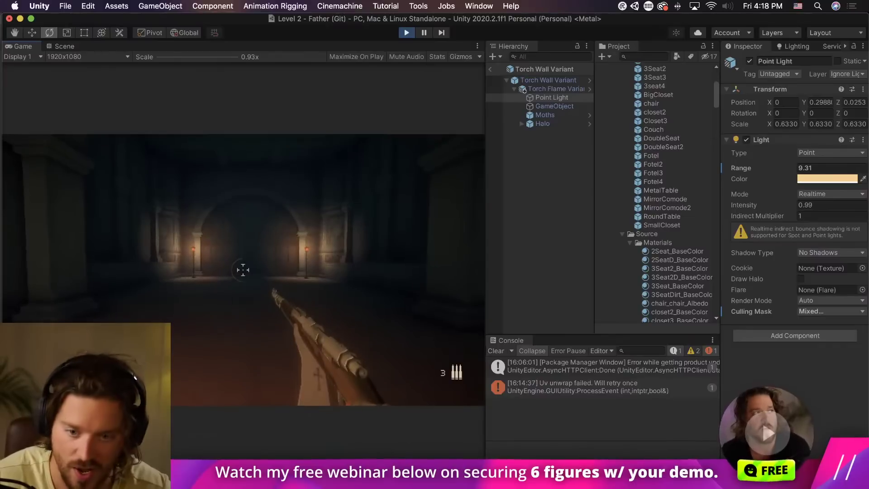
key(super+p)
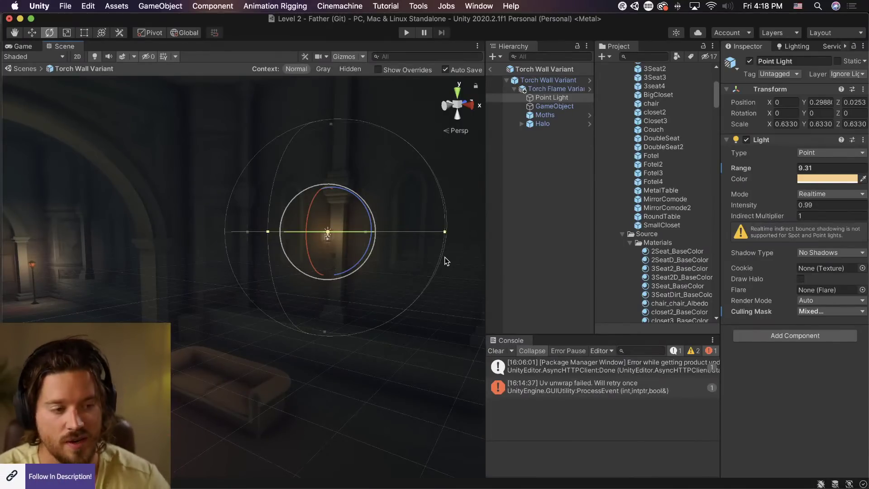
In the Lamp Post prefab, set the Point Light's intensity to 1 and range to 22.7, and return to the level scene.
right_drag(330, 295, 217, 294)
click(335, 259)
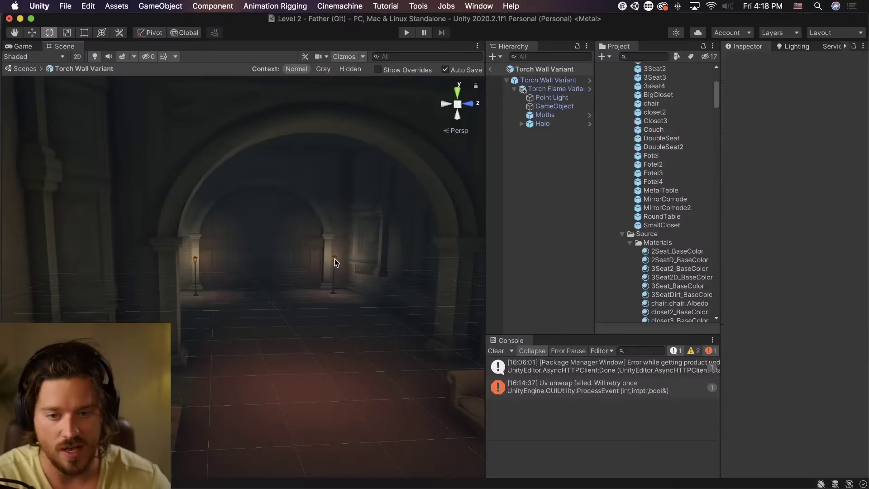
drag(303, 226, 371, 348)
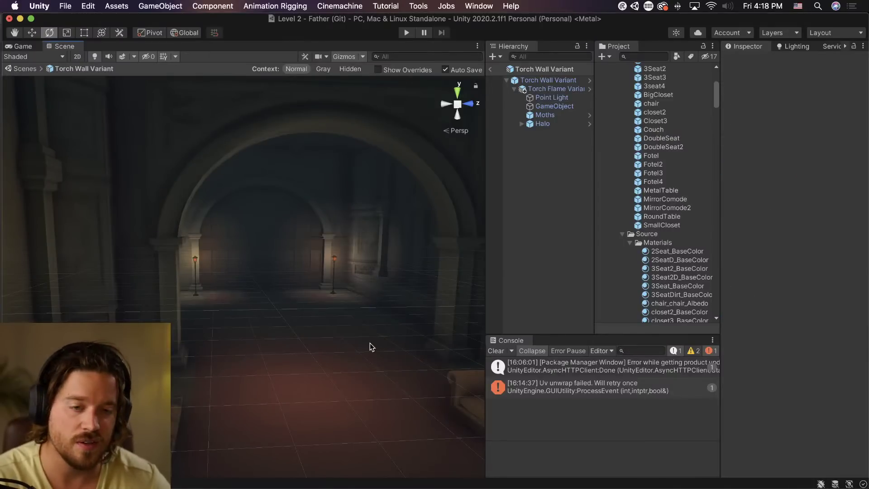
click(489, 69)
click(337, 272)
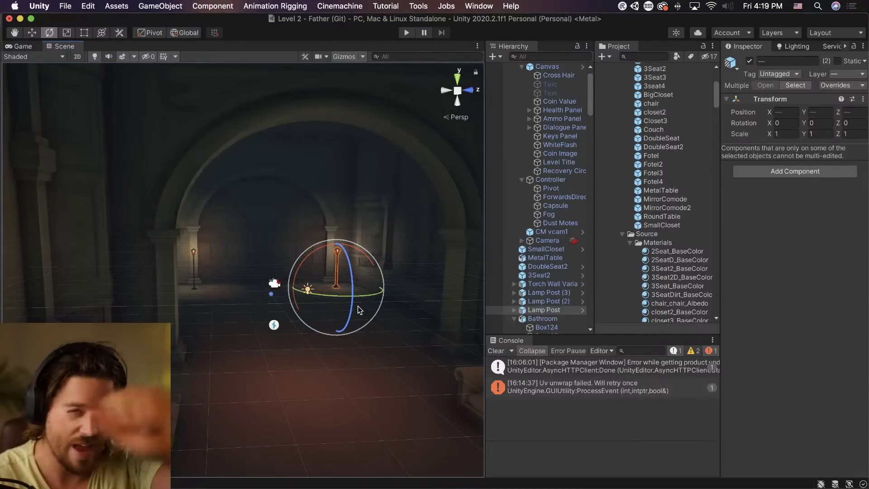
right_click(524, 311)
click(507, 305)
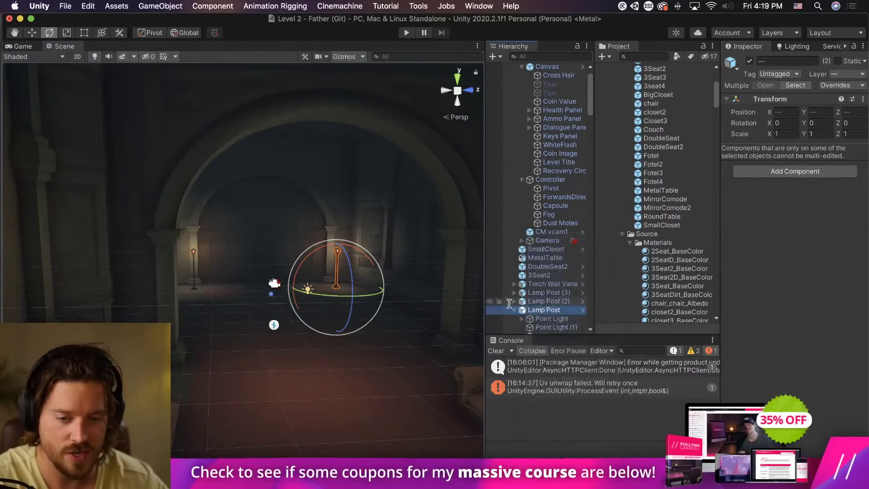
click(582, 310)
click(555, 90)
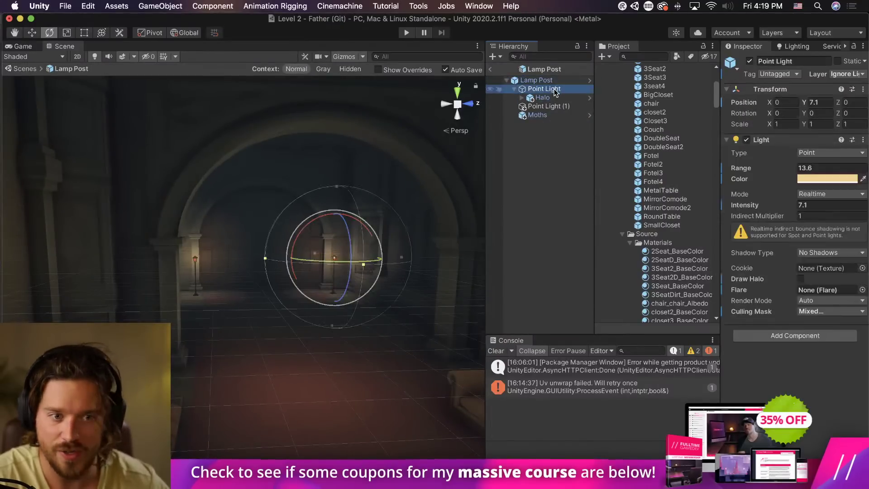
click(802, 205)
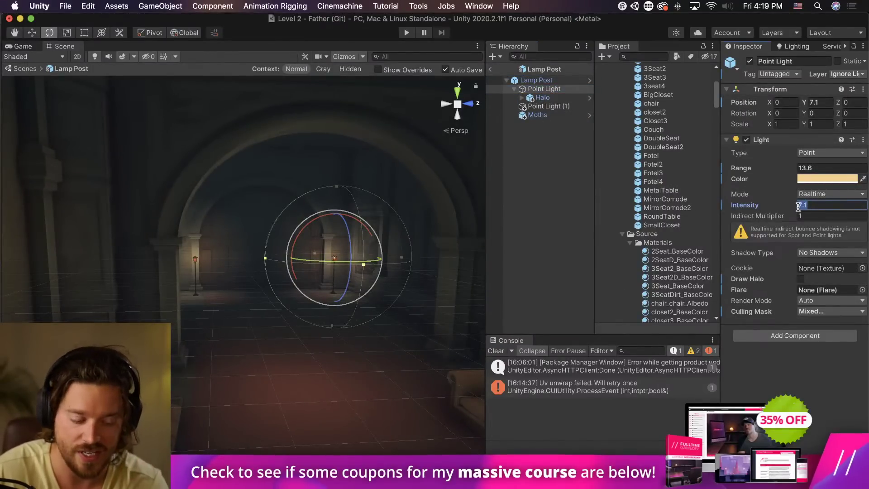
text(1)
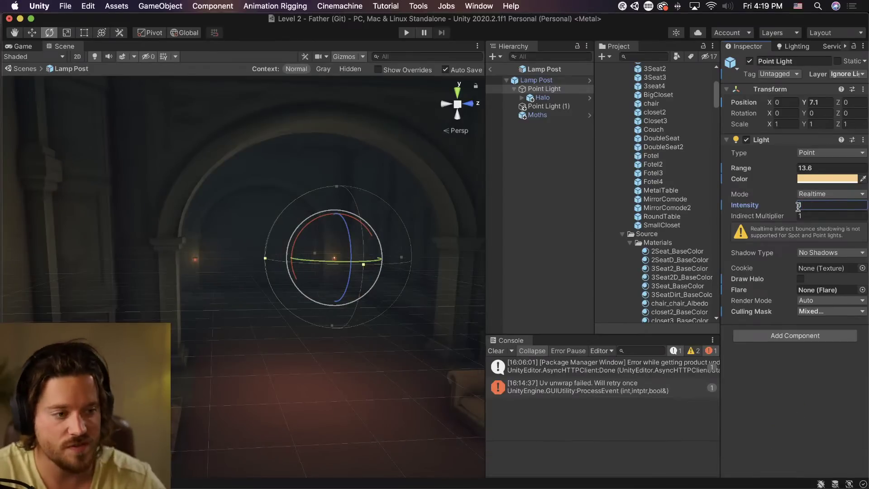
drag(777, 170, 801, 170)
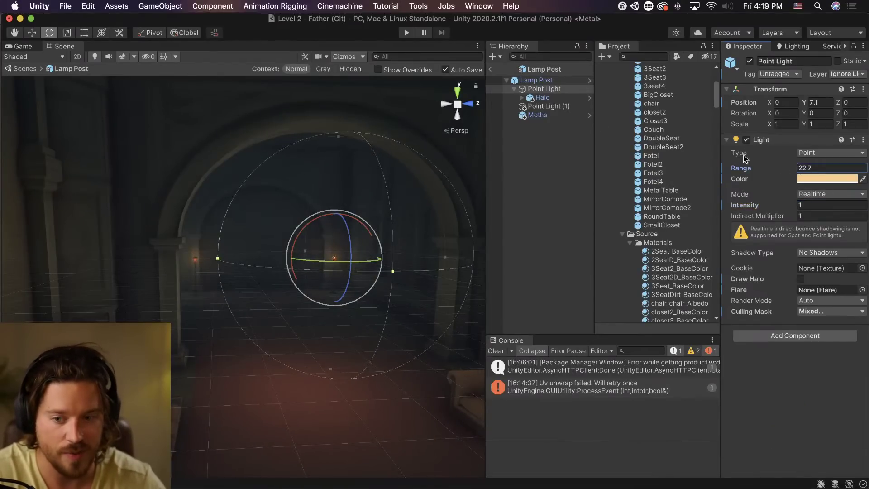
click(492, 69)
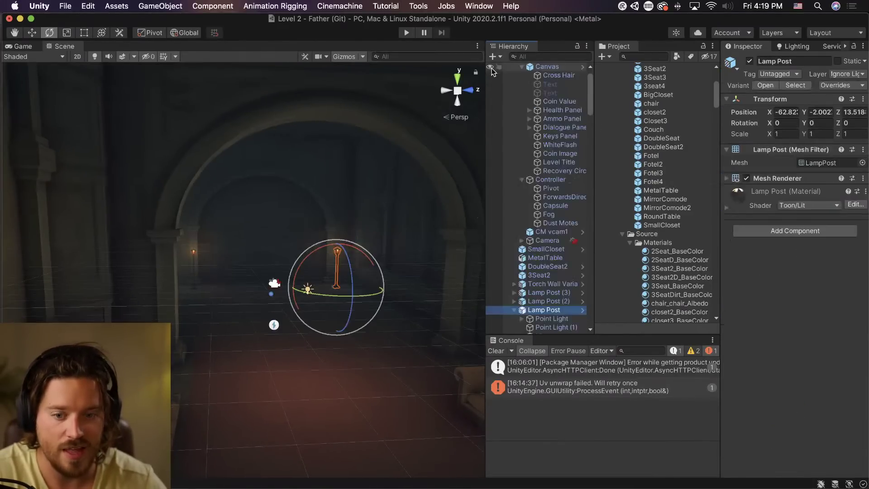
Play-test the level, walk through the hall to the doorway to examine the dimmed lamp posts, and stop the game.
click(406, 32)
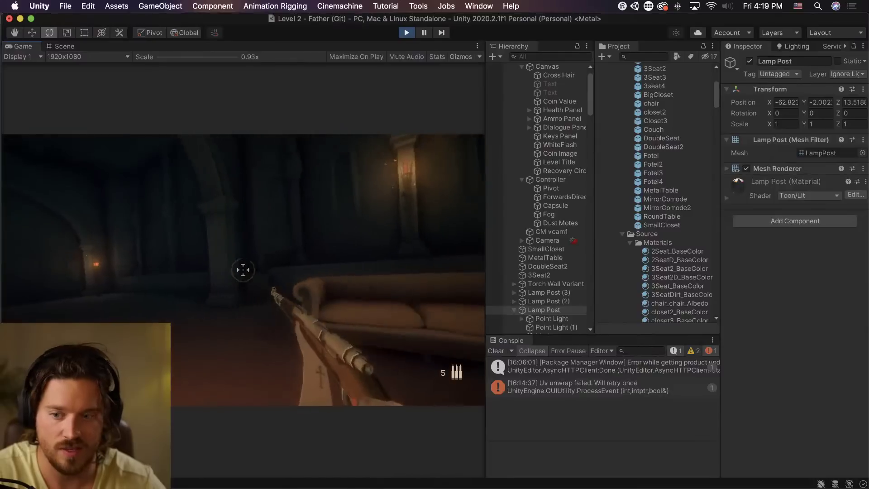
key(w)
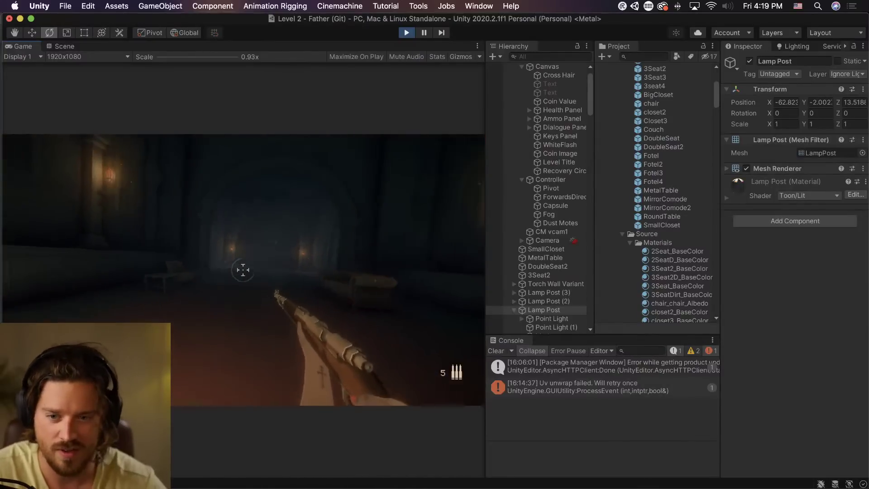
key(w)
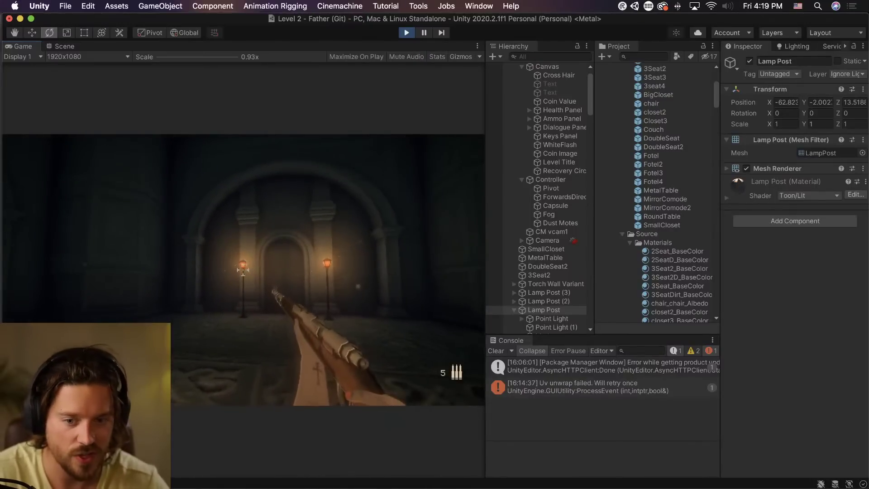
key(w)
key(w)
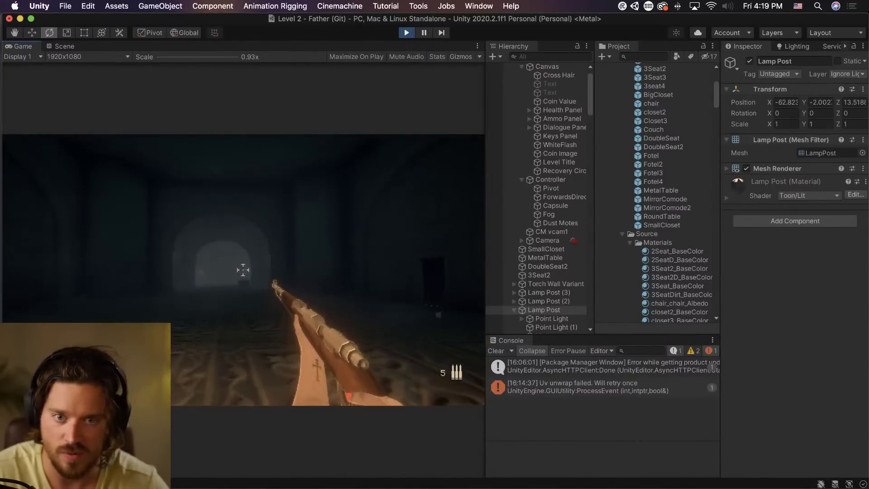
key(Escape)
click(389, 135)
key(Escape)
key(super+p)
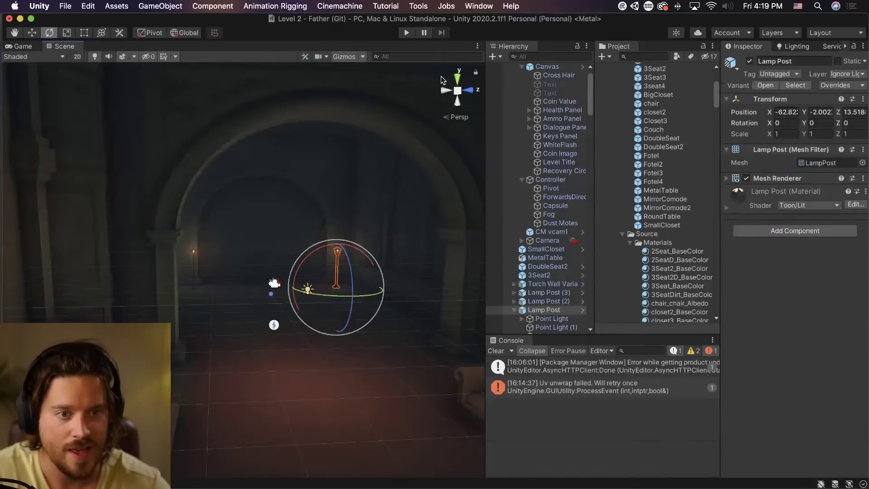
Search the hierarchy for "ambie", and clear the search and the console entries.
text(ambie)
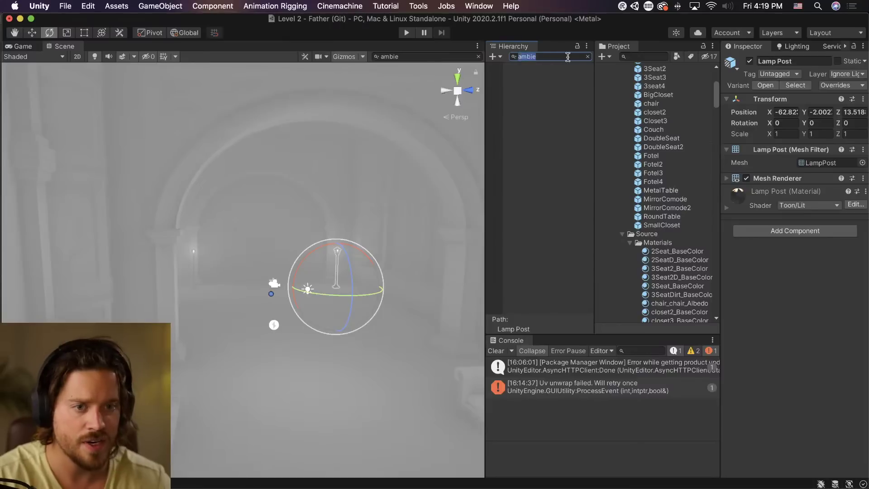
click(587, 57)
click(496, 351)
Switch to Finder, reposition the FX folder window and enlarge it to show more of the sound files.
key(super+Tab)
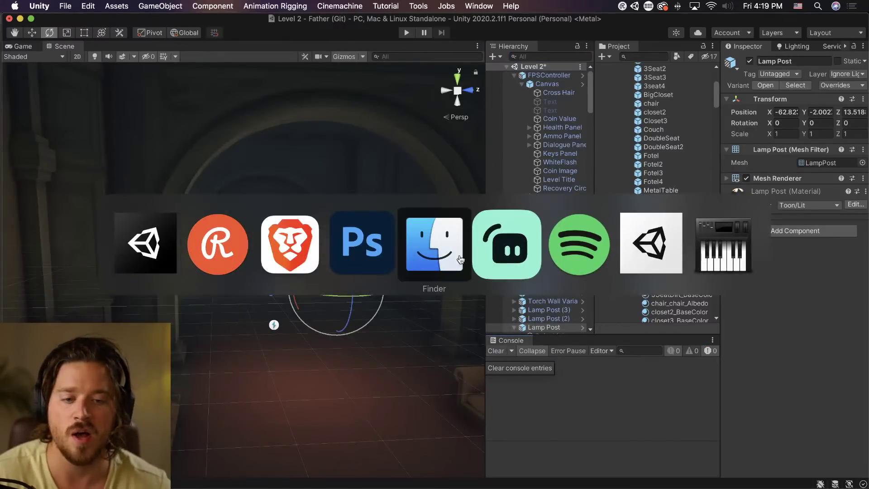
click(425, 266)
drag(334, 162, 868, 136)
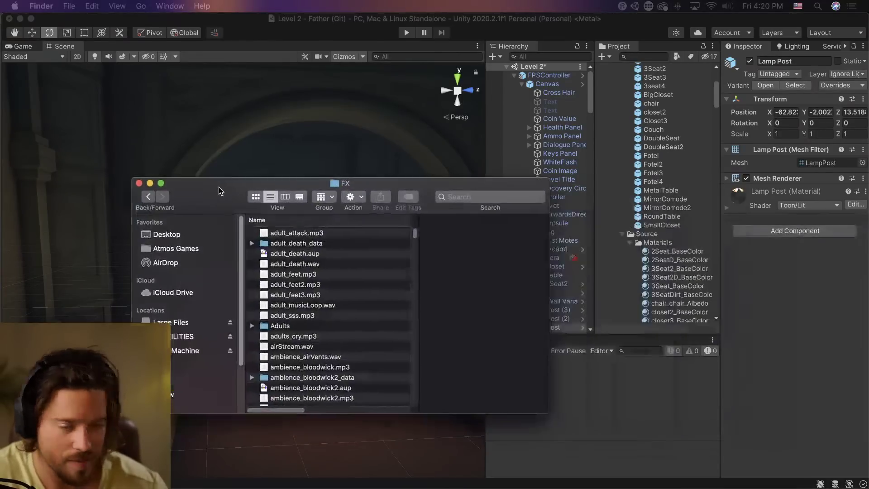
scroll(246, 302, down, 5)
scroll(246, 303, up, 1)
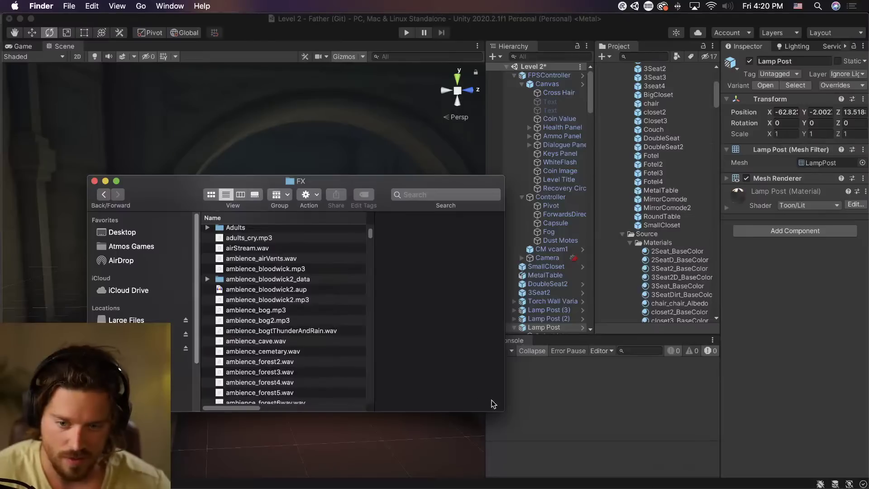
drag(498, 406, 747, 470)
scroll(311, 341, up, 2)
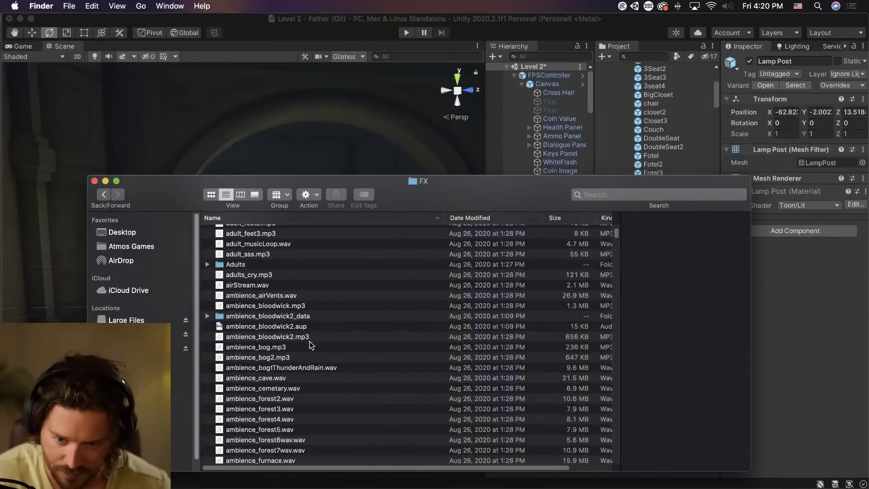
Look through the ambience files in the FX folder and preview ambience_bloodwick2.mp3 partway through the track.
scroll(311, 344, down, 5)
scroll(311, 344, down, 2)
scroll(331, 407, up, 4)
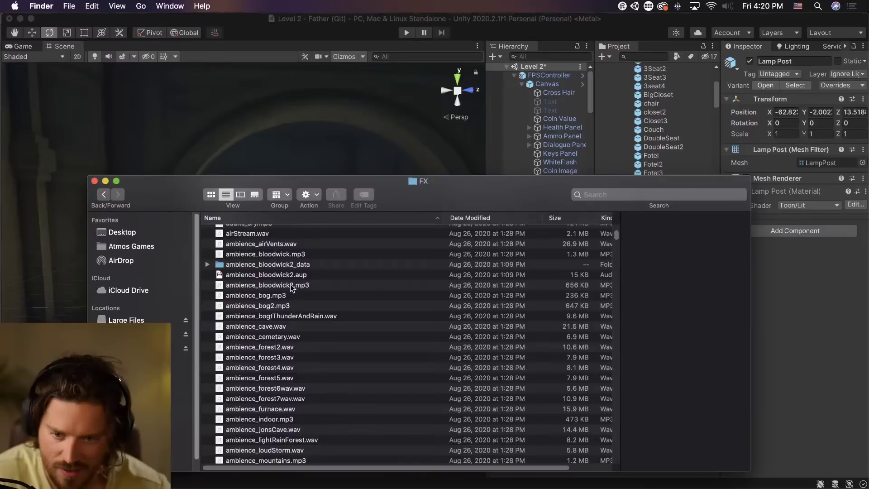
click(293, 289)
key(space)
click(417, 306)
key(space)
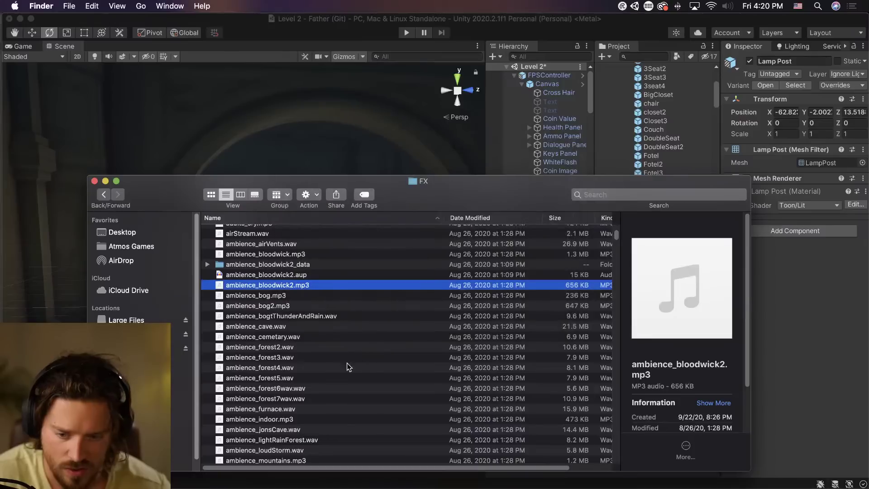
Preview ambience_indoor.mp3, skip ahead to a late part of the track, and close the preview.
scroll(335, 375, down, 1)
click(323, 405)
key(space)
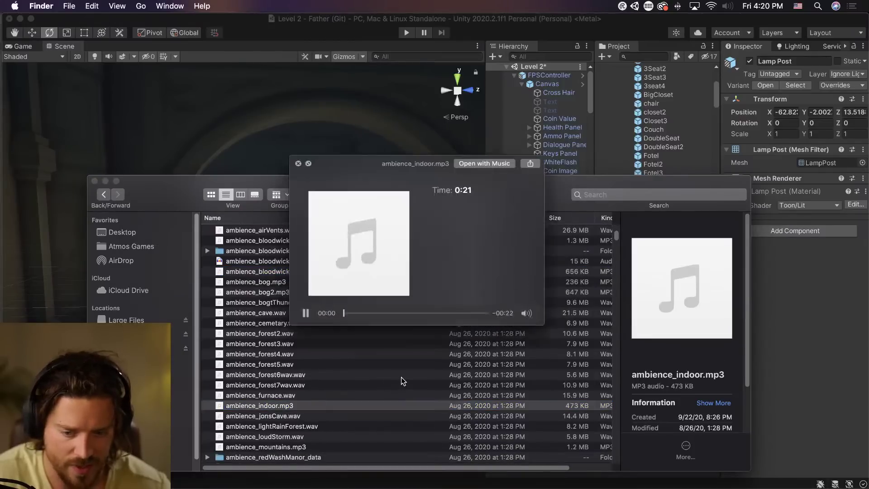
click(446, 305)
key(space)
scroll(385, 385, down, 3)
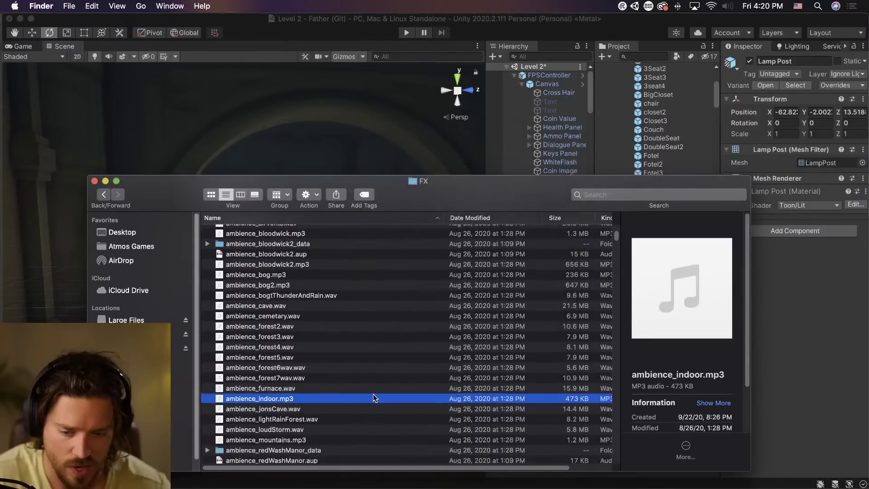
Preview ambience_redWashManor.wav from about its middle, close it, and look over the remaining ambience files.
click(325, 433)
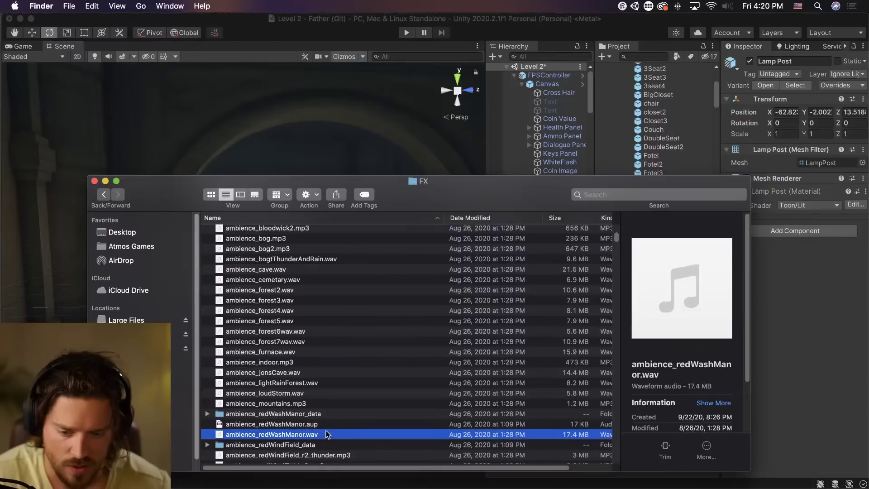
scroll(330, 428, down, 3)
key(space)
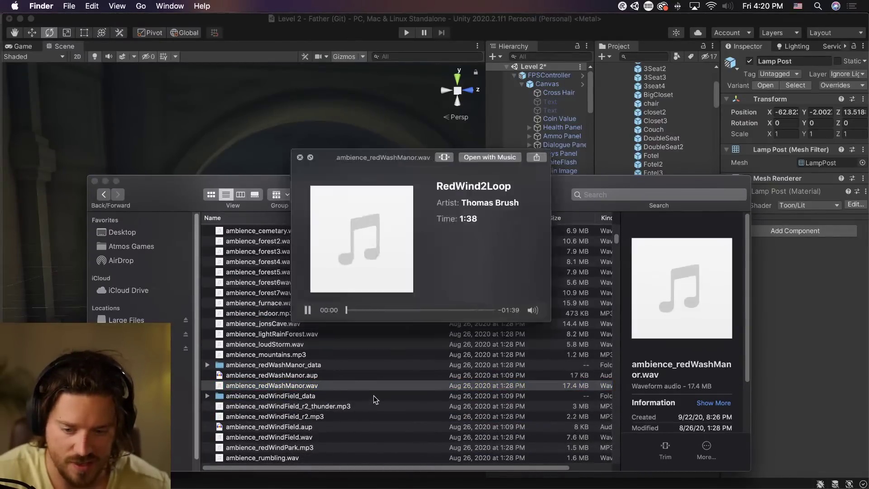
click(430, 306)
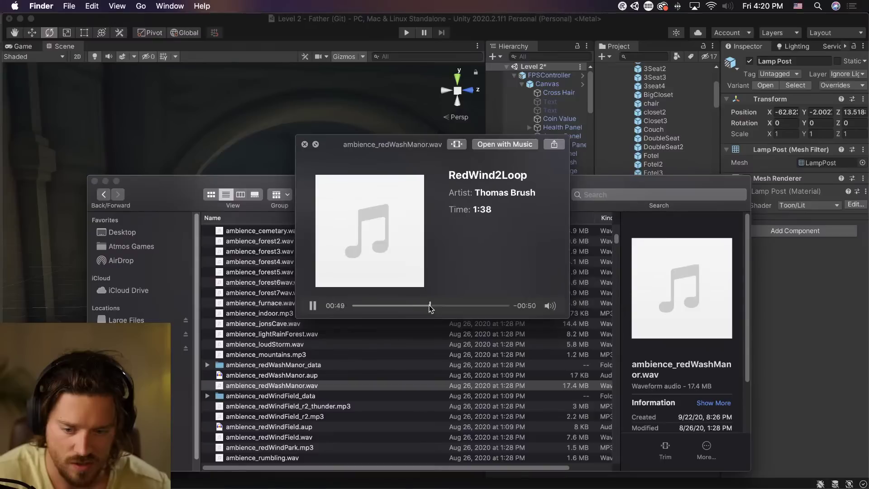
key(space)
scroll(400, 358, down, 2)
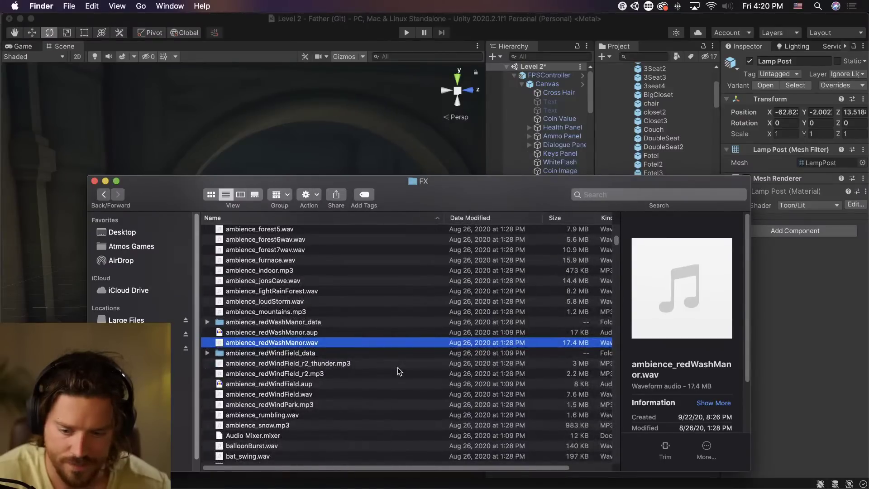
scroll(399, 371, down, 2)
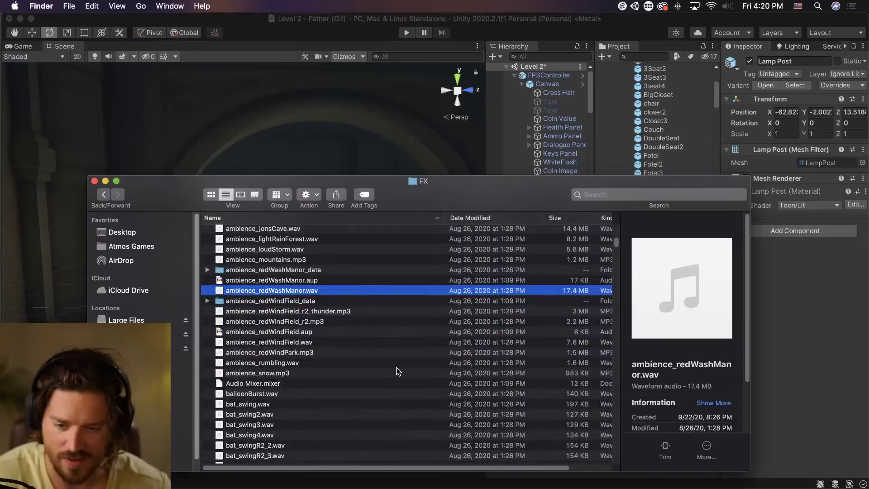
scroll(397, 371, up, 2)
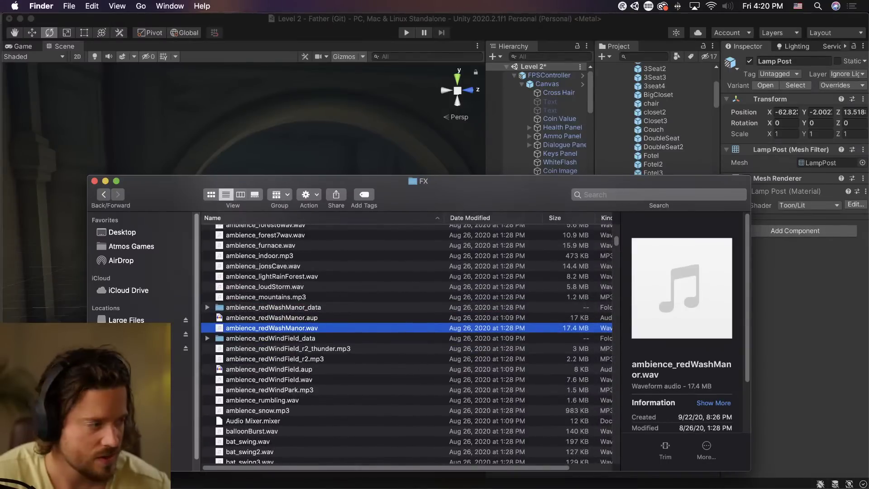
Go back to the Neversong folder, enter Unity20182, and open its Sound, Sounds and FX folders.
click(104, 194)
click(103, 194)
click(103, 194)
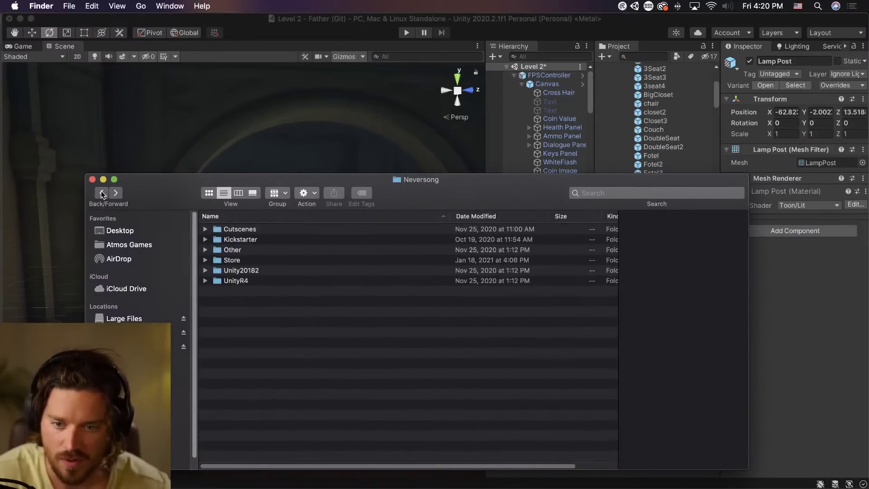
double_click(274, 271)
scroll(267, 317, up, 3)
double_click(263, 335)
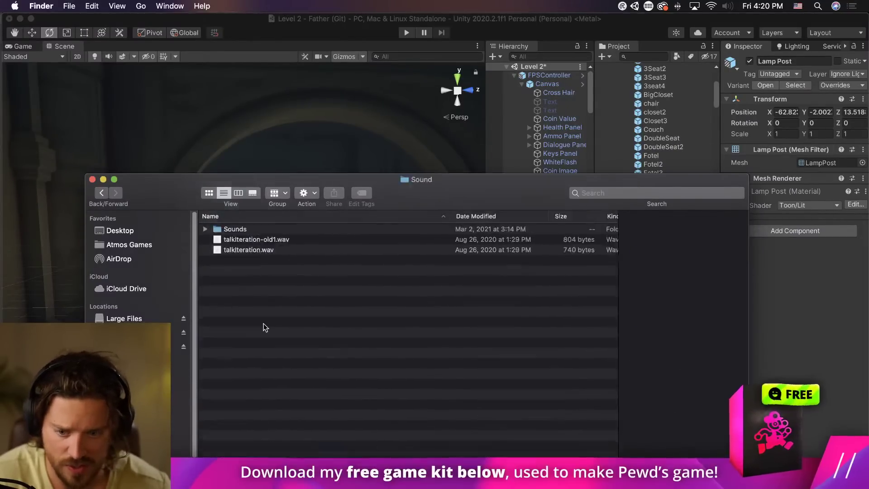
double_click(239, 229)
double_click(239, 240)
Look through the whole FX folder listing for a fitting indoor or mansion ambience sound.
scroll(305, 296, down, 5)
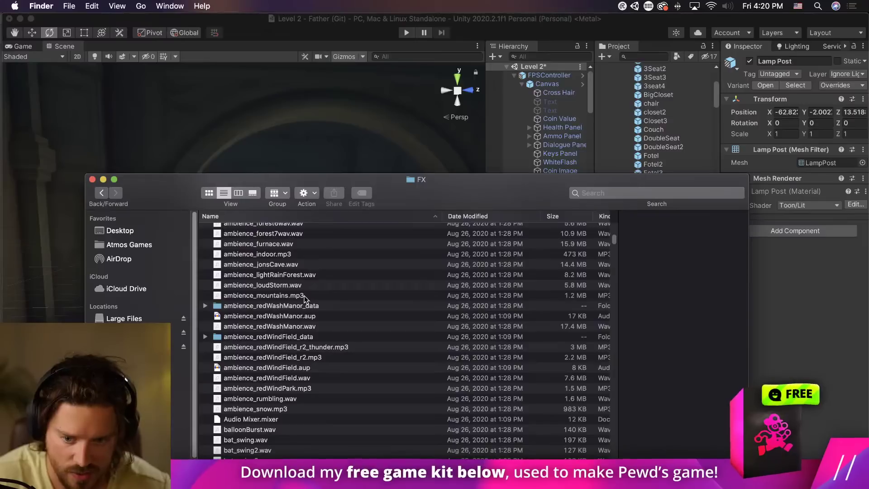
scroll(304, 295, up, 6)
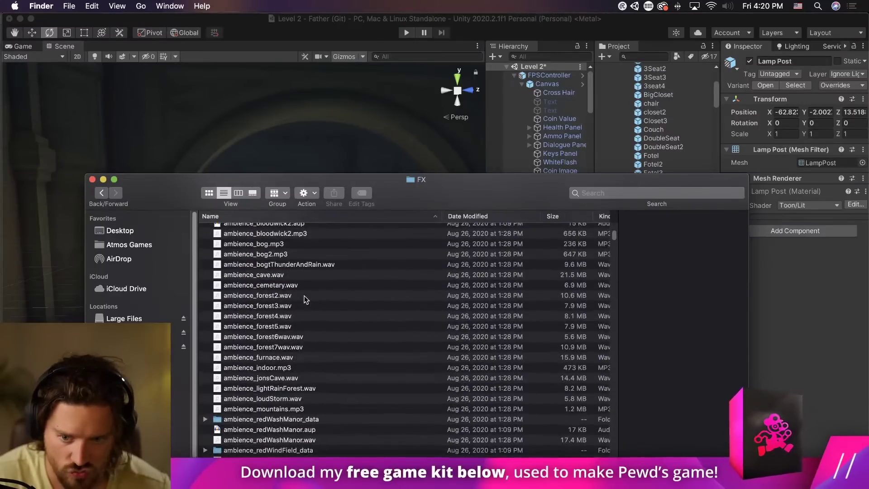
scroll(304, 295, up, 2)
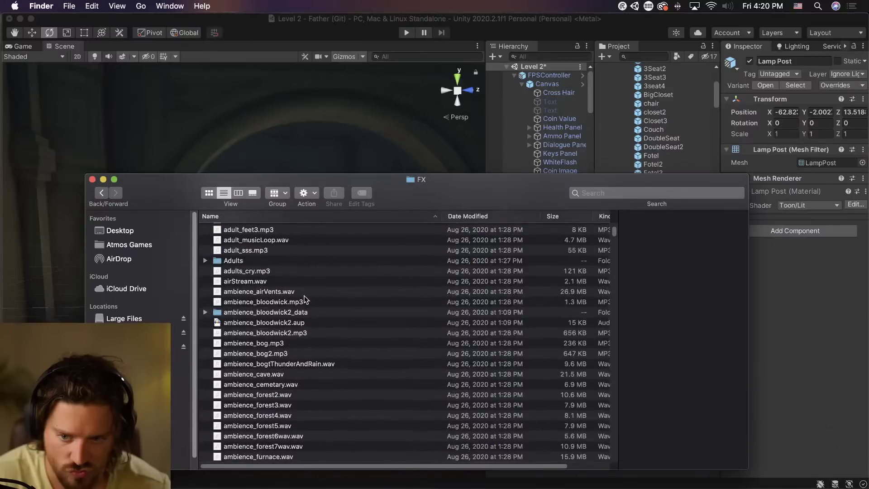
scroll(305, 300, up, 2)
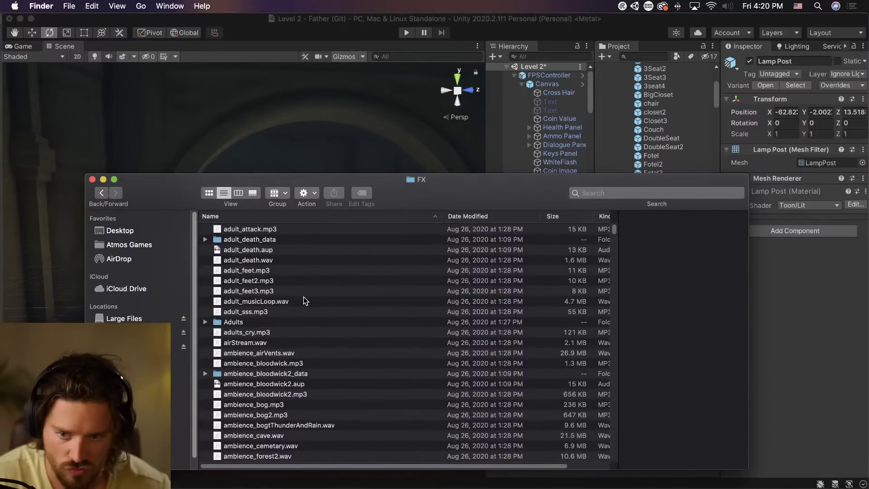
scroll(303, 299, down, 10)
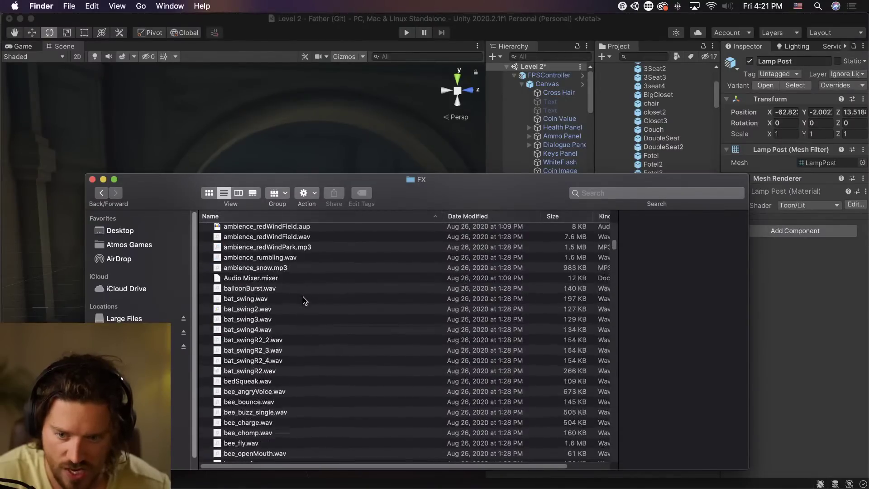
scroll(303, 298, down, 20)
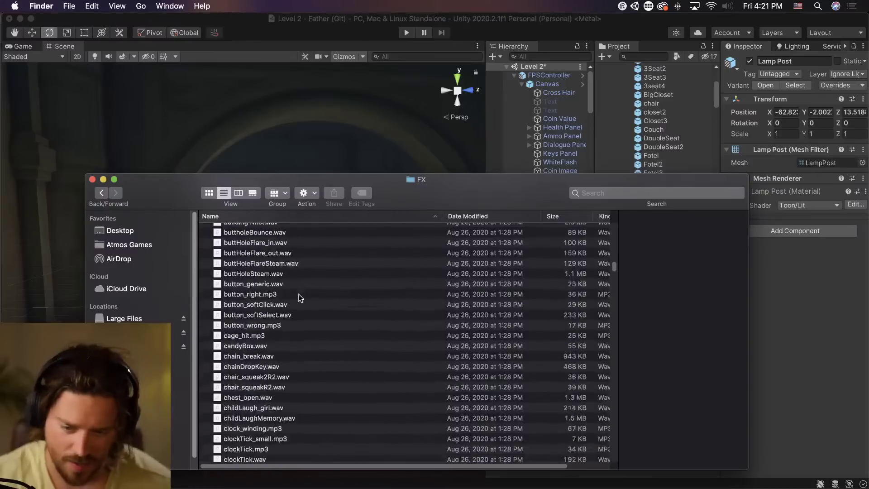
scroll(298, 298, down, 20)
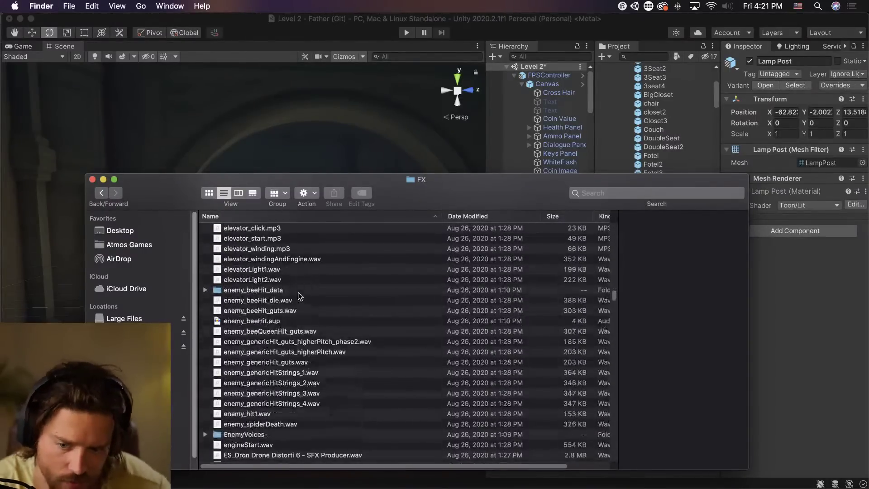
scroll(298, 295, down, 20)
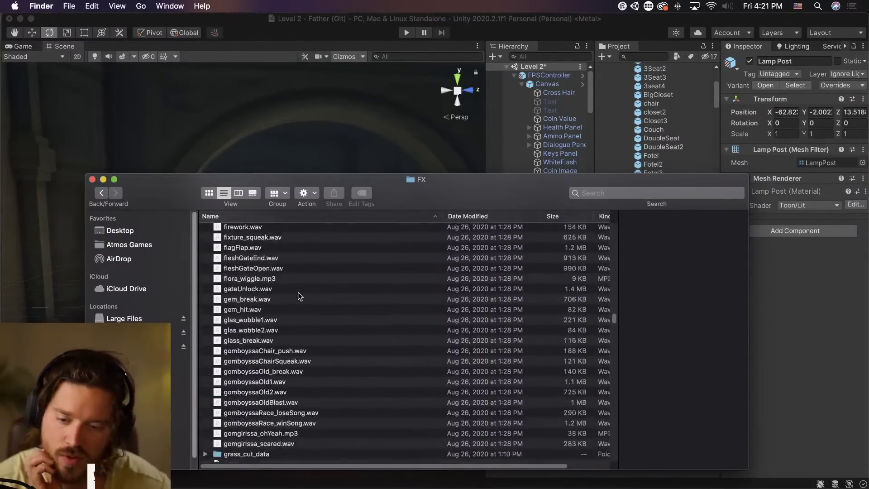
scroll(299, 296, down, 15)
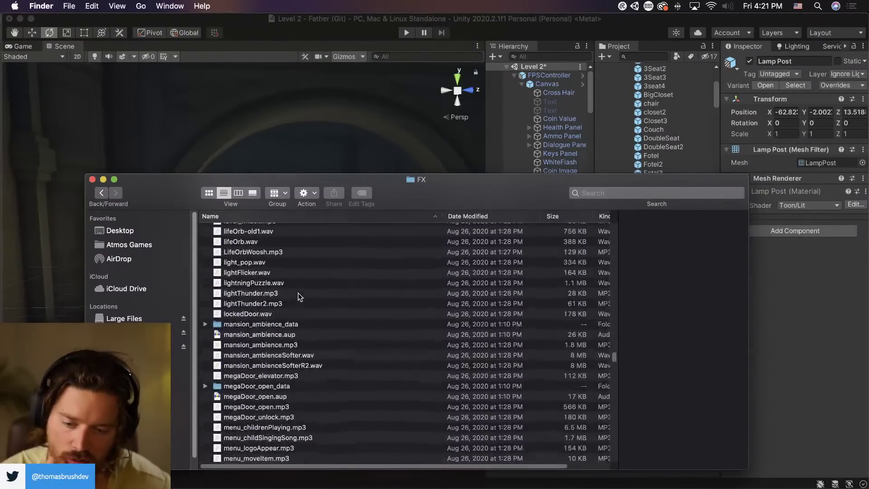
Preview mansion_ambience.mp3, listening to the later part of the track, and close the preview.
click(305, 345)
key(space)
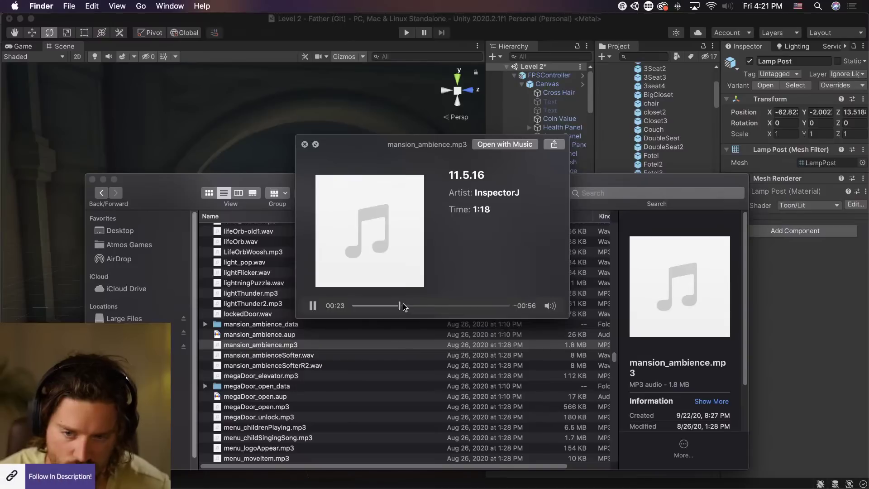
click(445, 306)
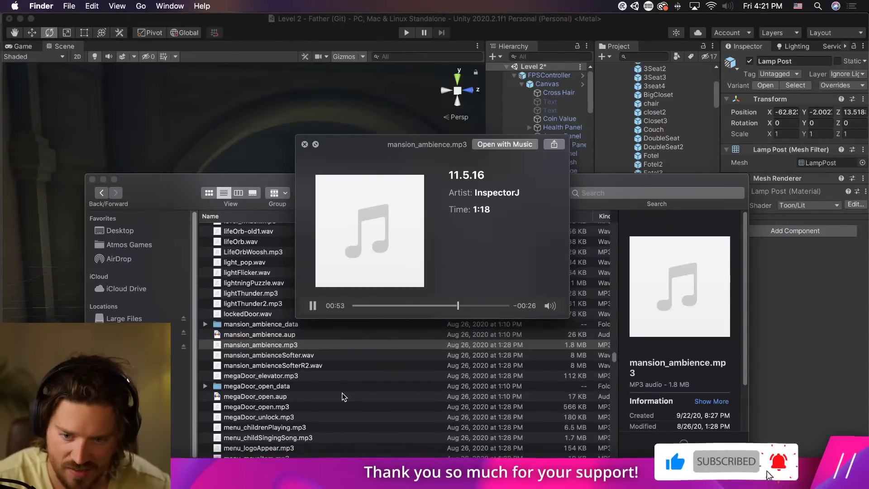
key(space)
Preview mansion_ambienceSofterR2.wav, skip to about 35 seconds into the track, and close the preview.
click(328, 366)
key(space)
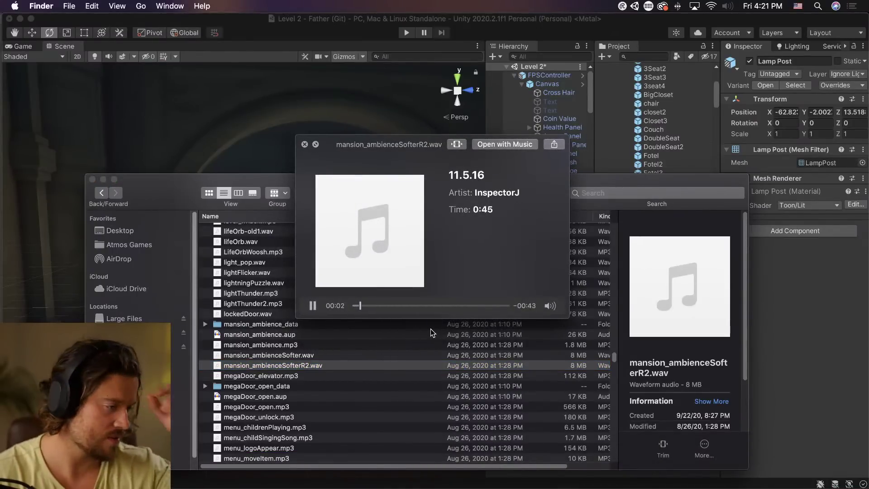
click(474, 304)
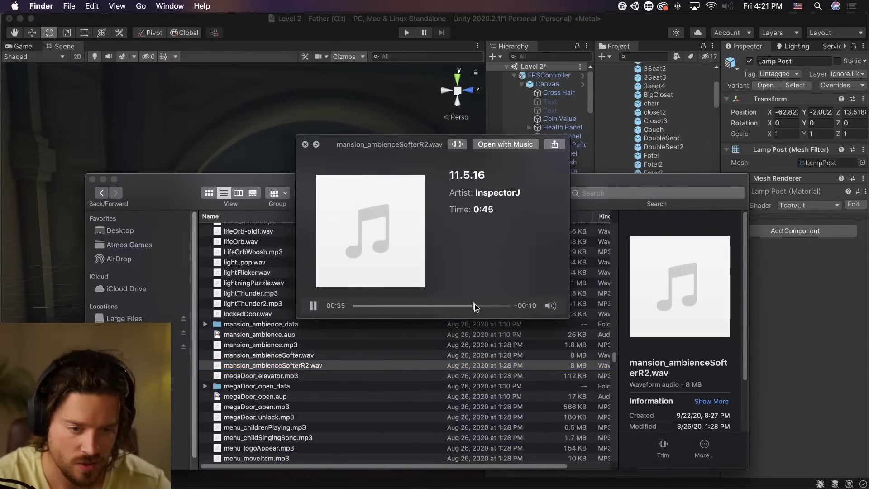
key(space)
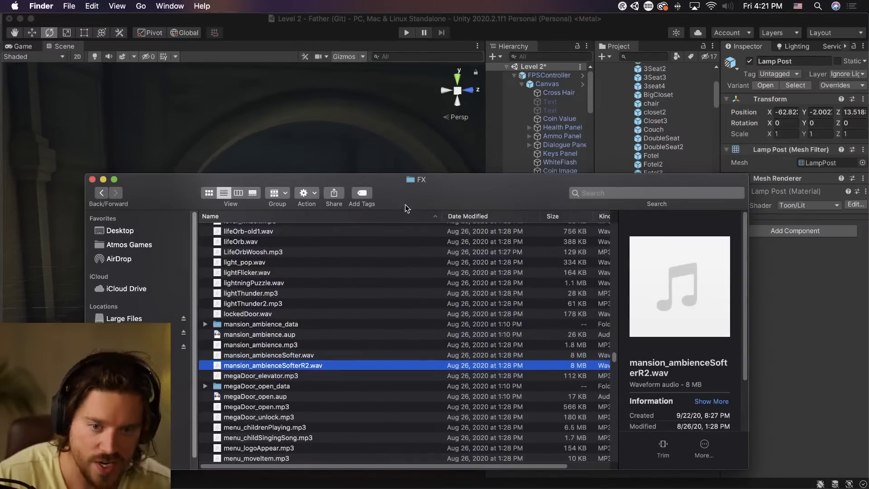
Switch to Unity, search the project assets for "Sound", select the Sounds folder, and clear the search.
key(super+Tab)
click(644, 55)
text(Sounds)
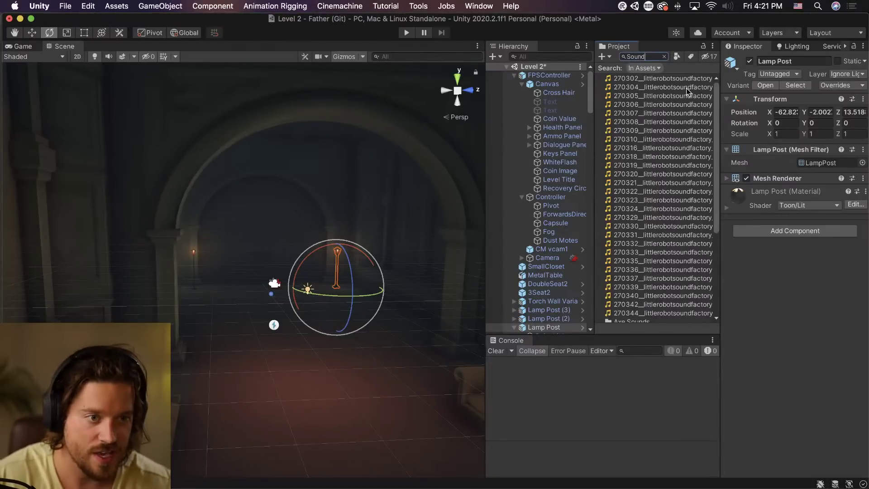
scroll(663, 200, down, 5)
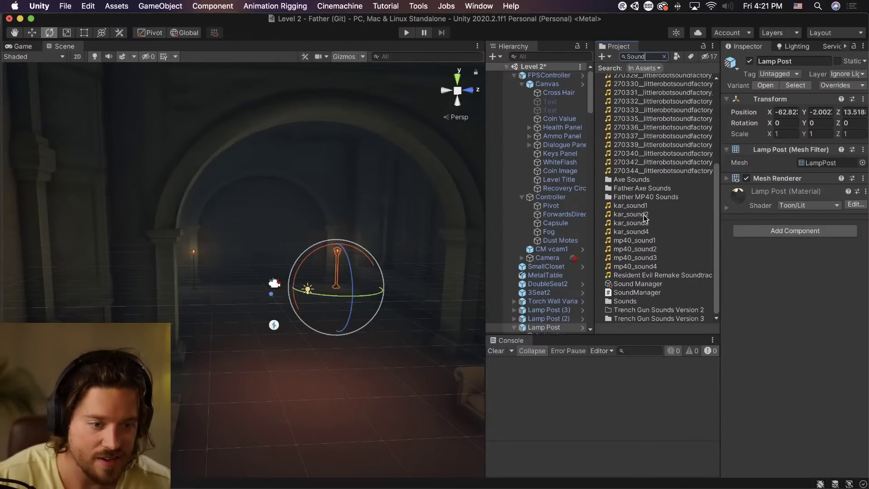
click(640, 303)
click(664, 56)
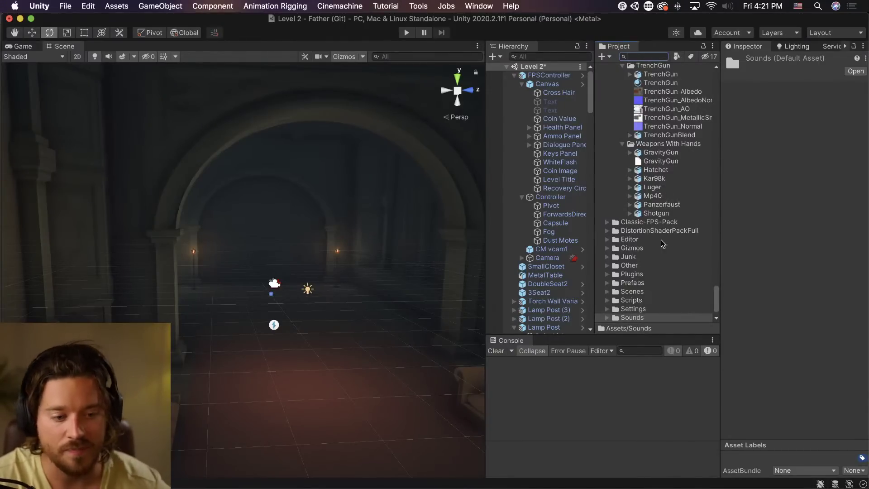
Expand the Sounds folder and reveal its ambience_cliff clip in Finder.
click(608, 318)
scroll(642, 299, down, 3)
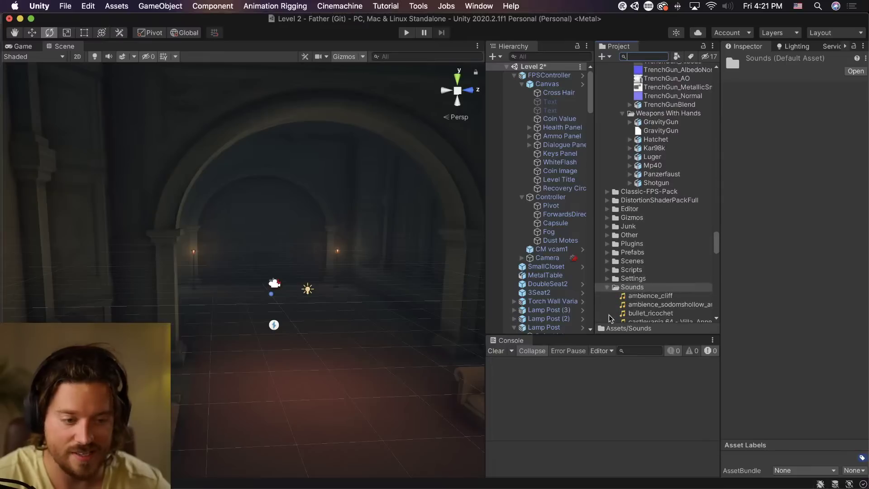
click(649, 296)
right_click(649, 296)
click(689, 217)
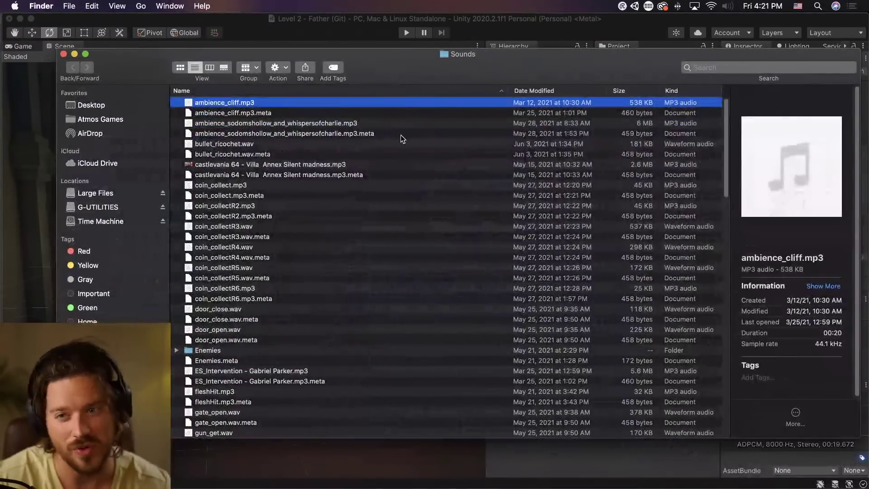
Close the Finder Sounds window, return to Unity, and select the mansion_ambienceSofterR2 clip in the project's Sounds folder.
click(401, 134)
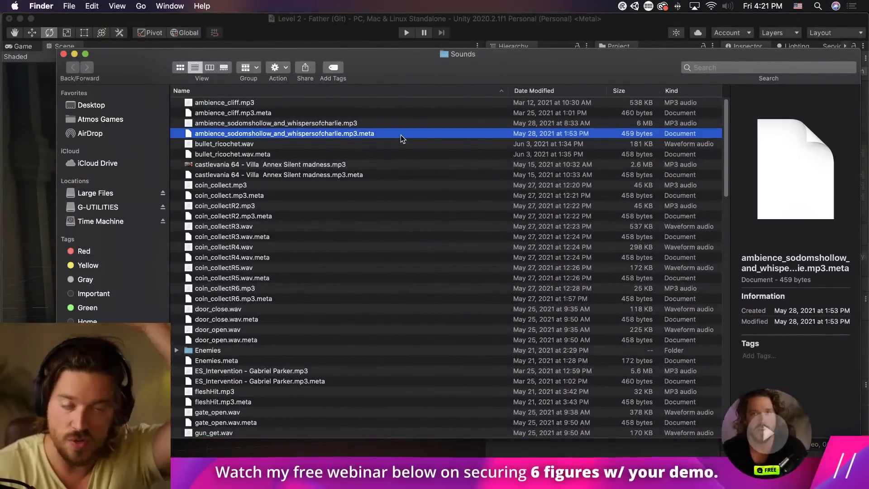
key(super+w)
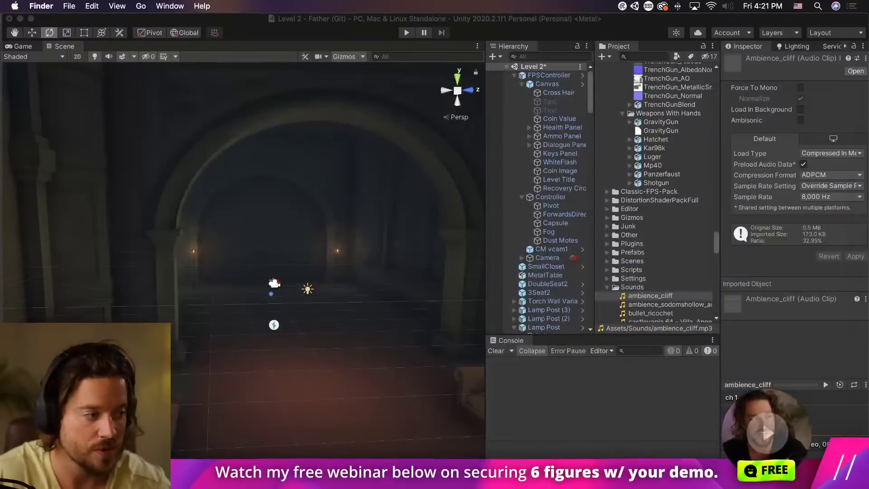
click(622, 45)
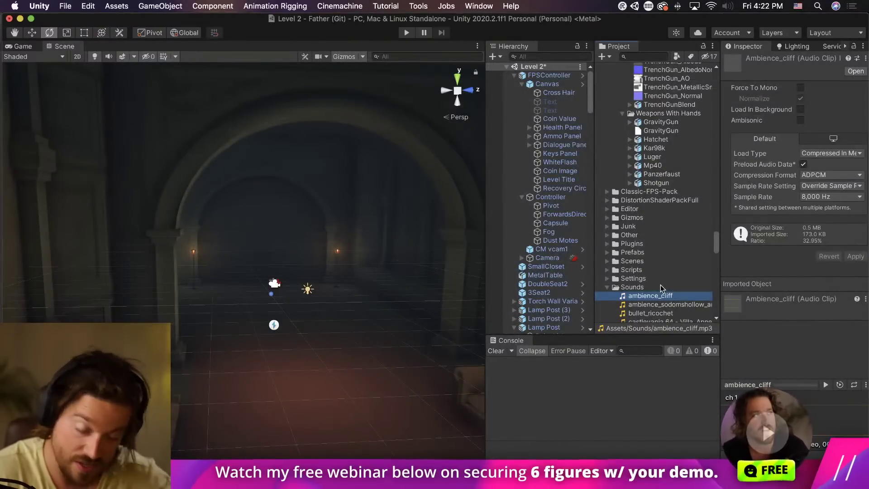
scroll(663, 289, down, 5)
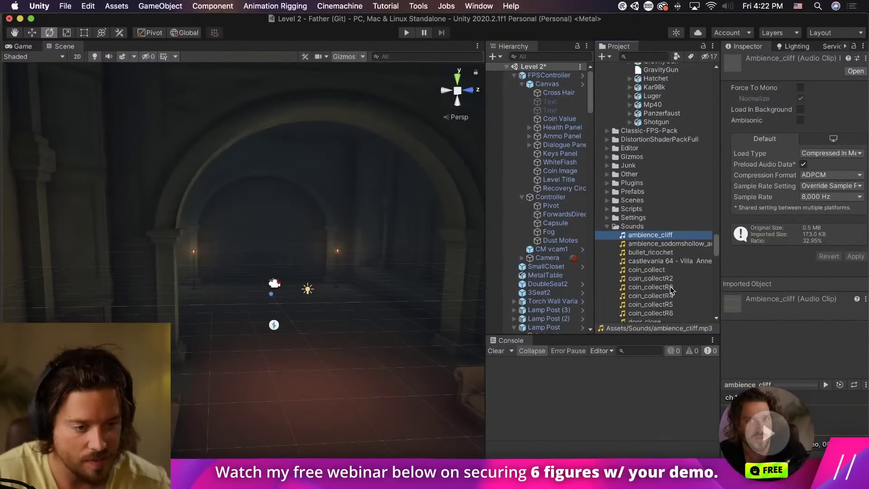
scroll(651, 290, down, 2)
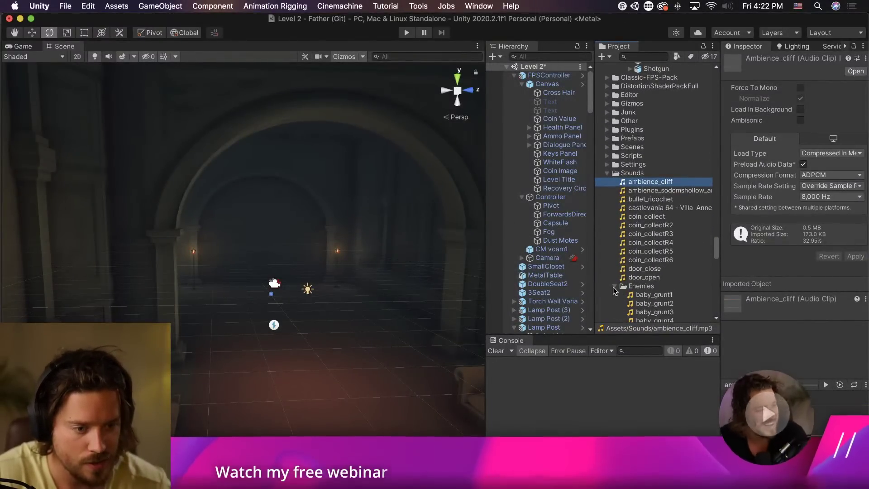
scroll(657, 285, down, 8)
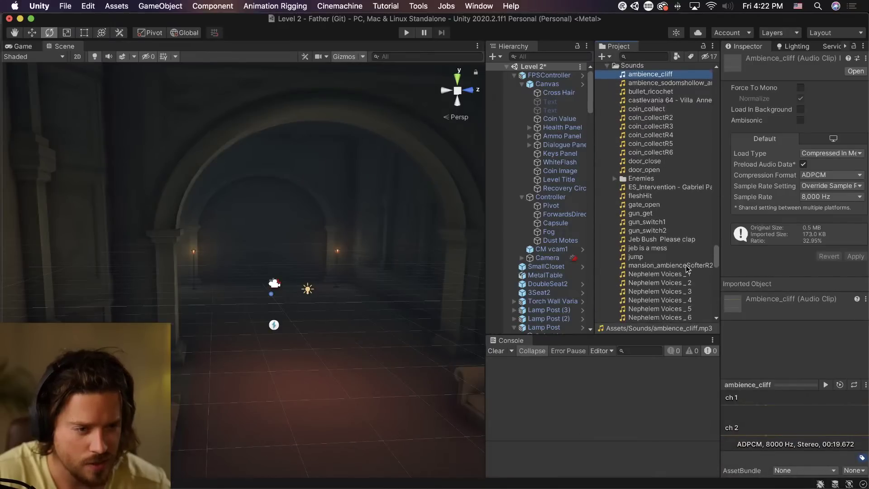
click(699, 267)
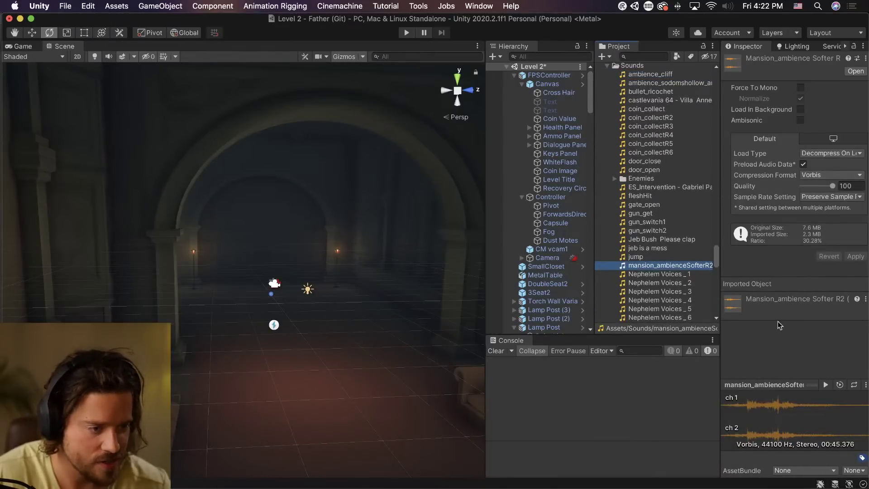
Override the mansion_ambienceSofterR2 clip's sample rate with 22,050 Hz and apply the import settings.
click(830, 198)
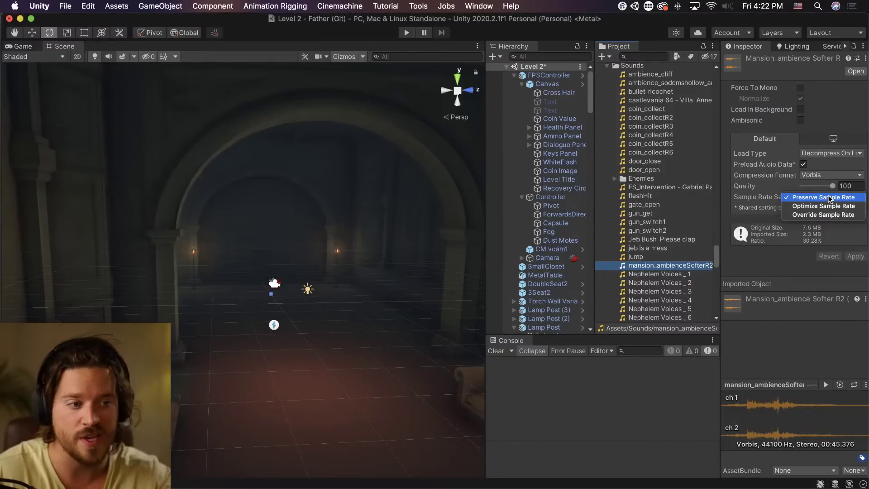
click(824, 215)
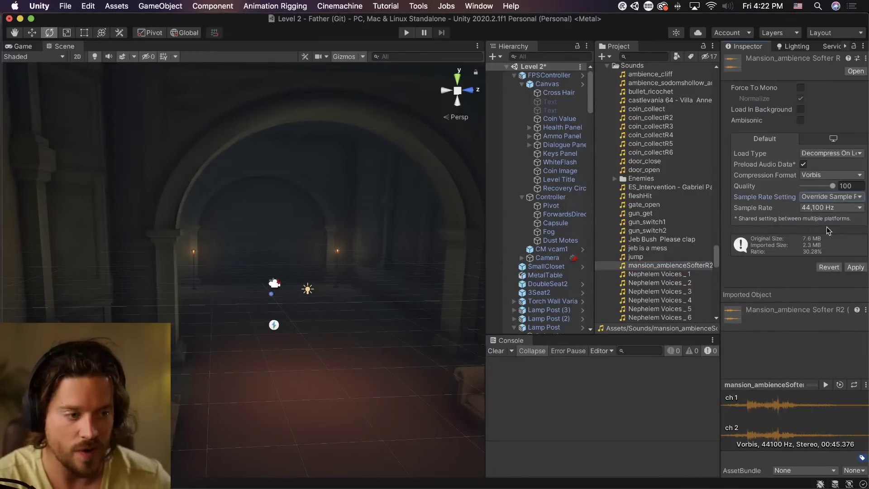
click(828, 207)
click(825, 200)
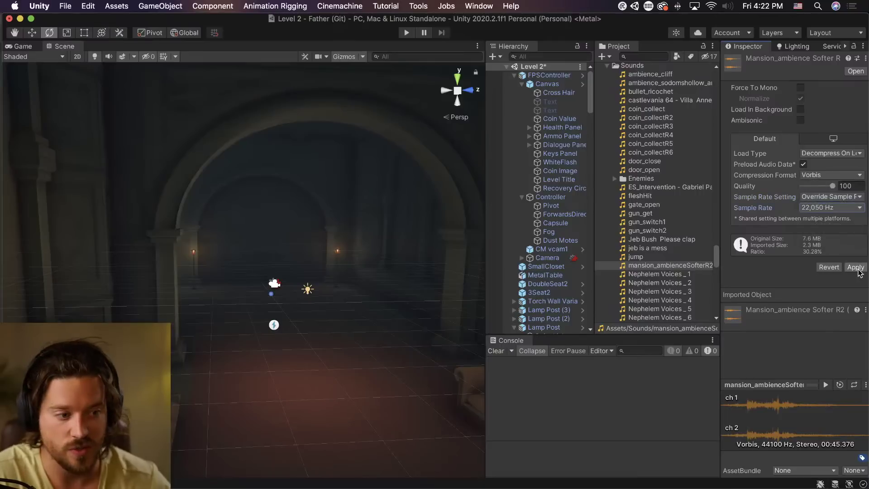
click(856, 267)
Preview the mansion_ambienceSofterR2 clip from several points along its waveform, including about 8, 15 and 27 seconds.
click(825, 384)
click(771, 418)
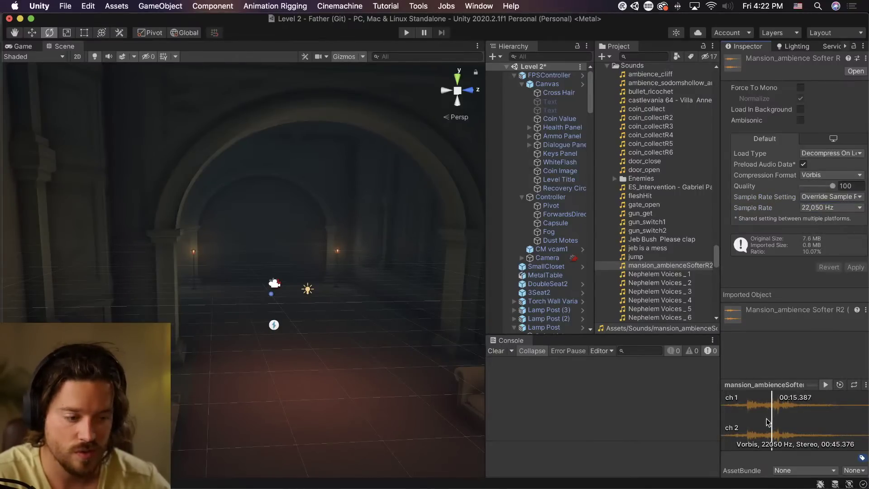
click(758, 418)
click(743, 417)
click(747, 414)
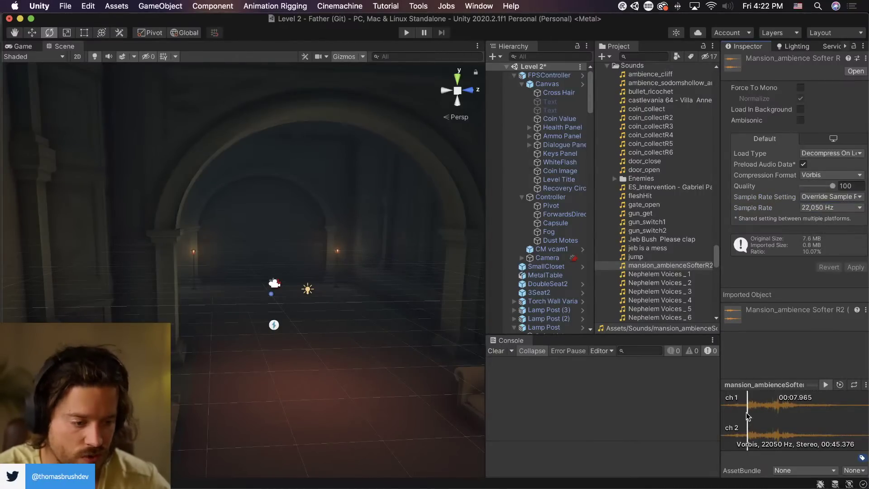
click(805, 407)
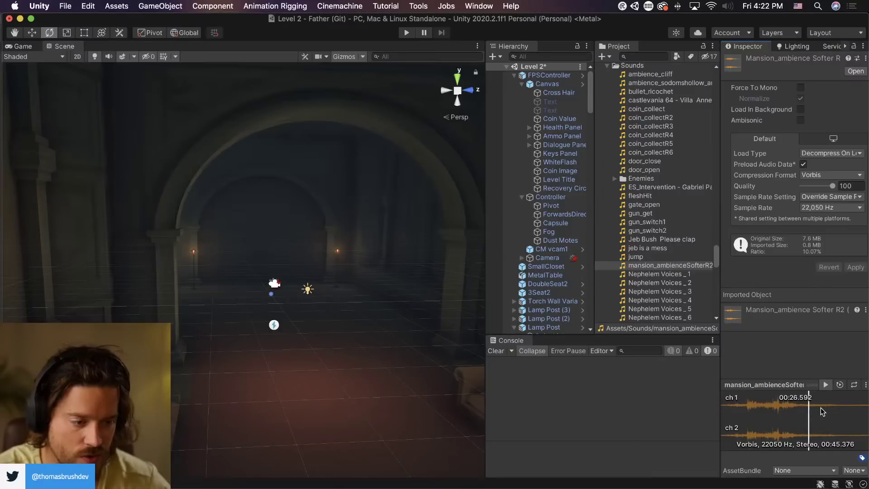
Search the Level 2 hierarchy for "music" and clear the search.
click(550, 110)
click(551, 57)
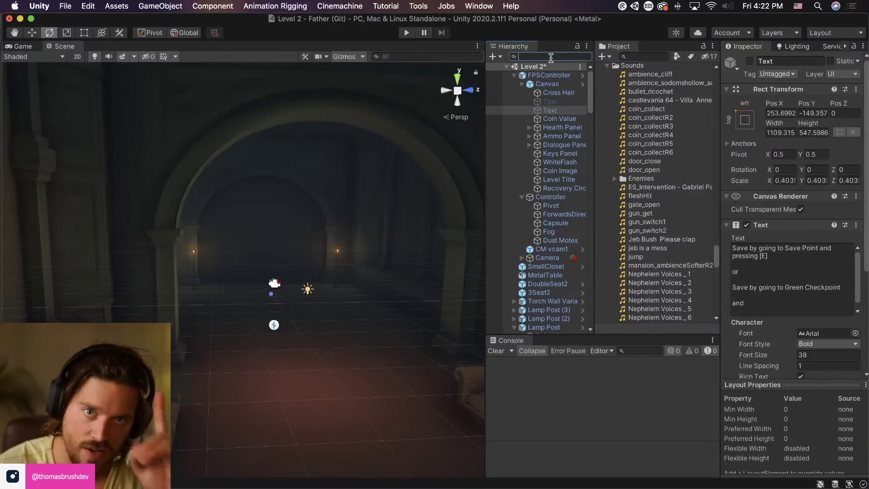
text(music)
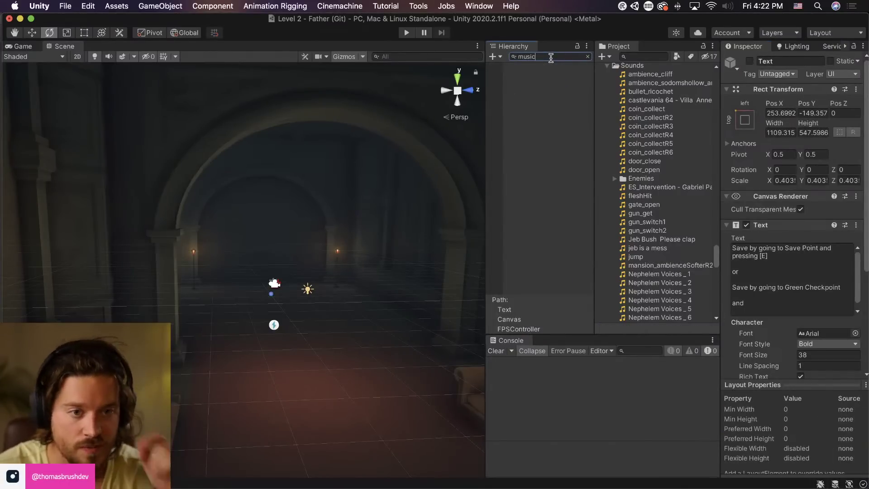
key(BackSpace)
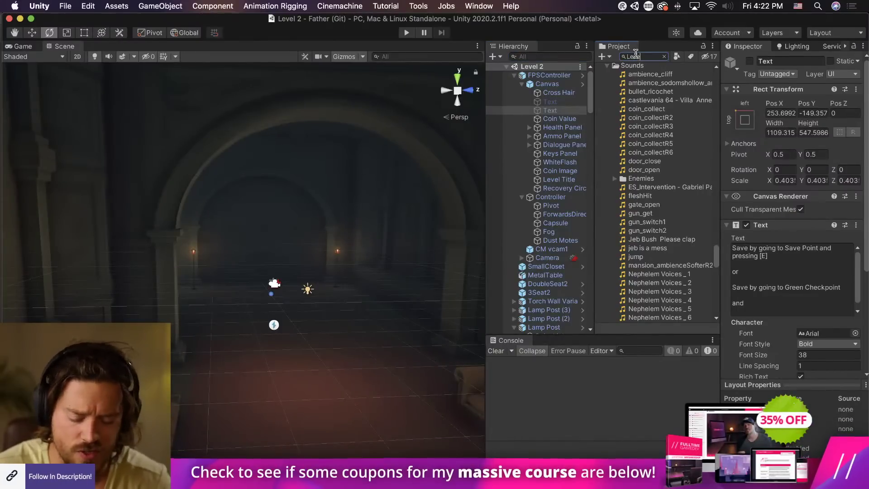
Search the project assets for "Level 1" and open the Level 1 scene from the Game Scenes folder.
text(Level 1)
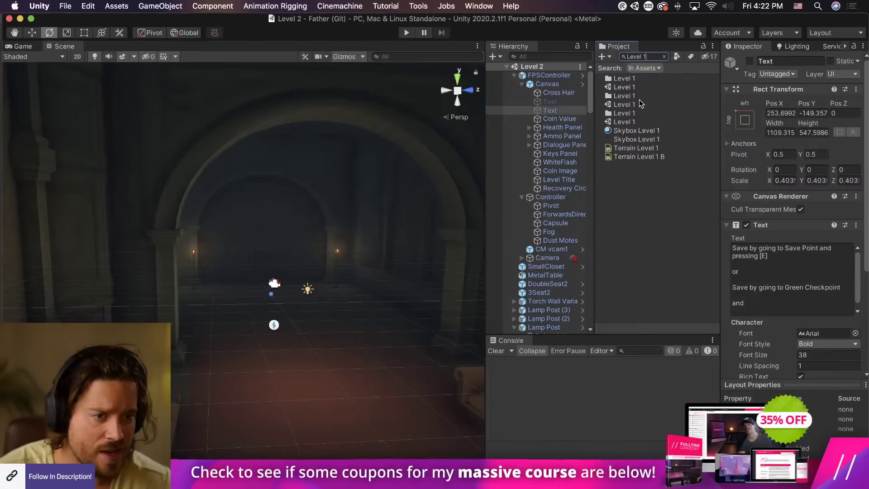
click(634, 123)
double_click(633, 122)
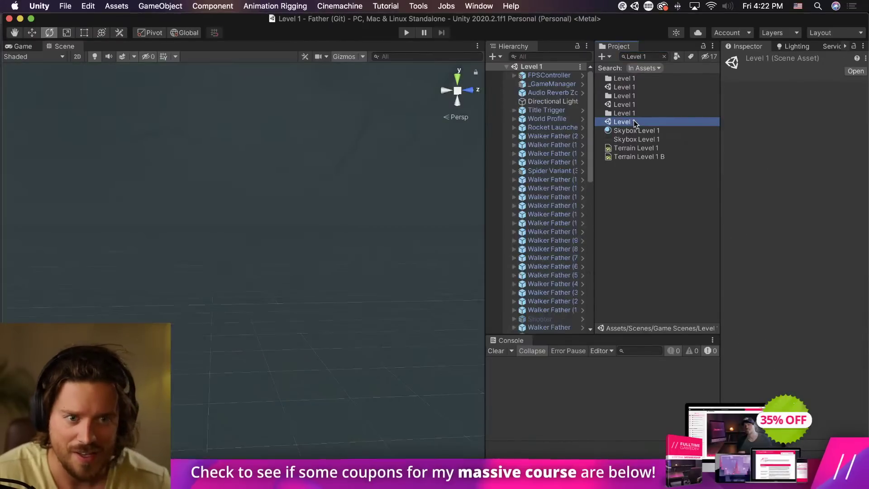
Search the hierarchy for "mus", select the Music object, clear the search, and select the neighbouring Ambience object.
click(545, 56)
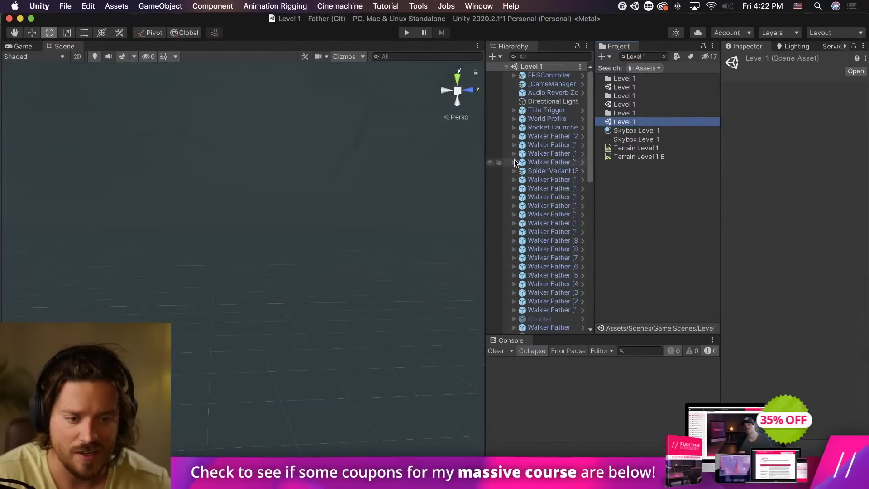
text(musuc)
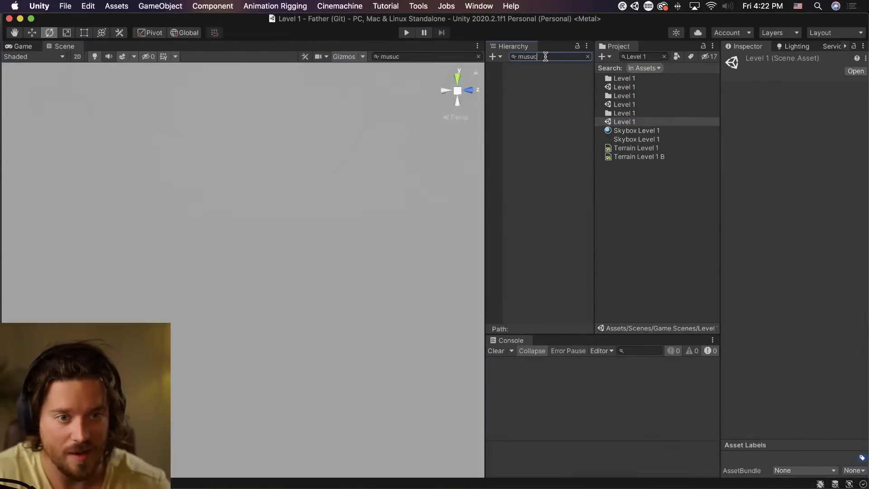
key(BackSpace)
click(550, 76)
click(588, 56)
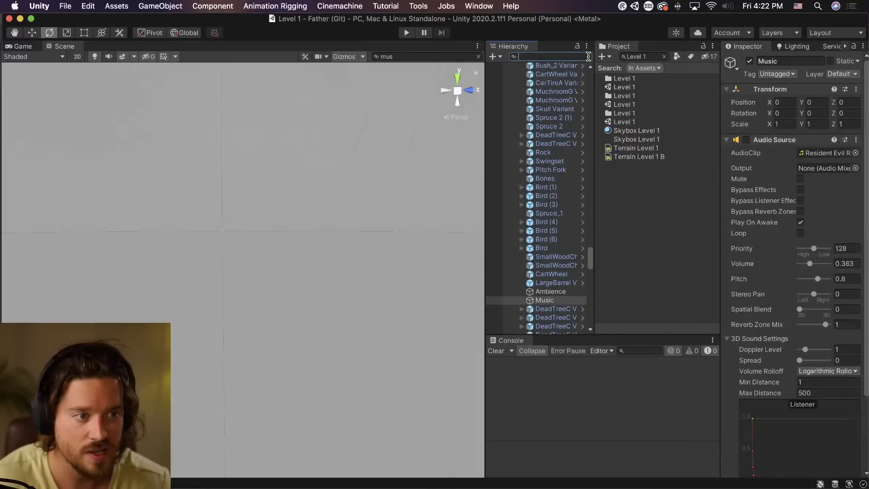
click(550, 291)
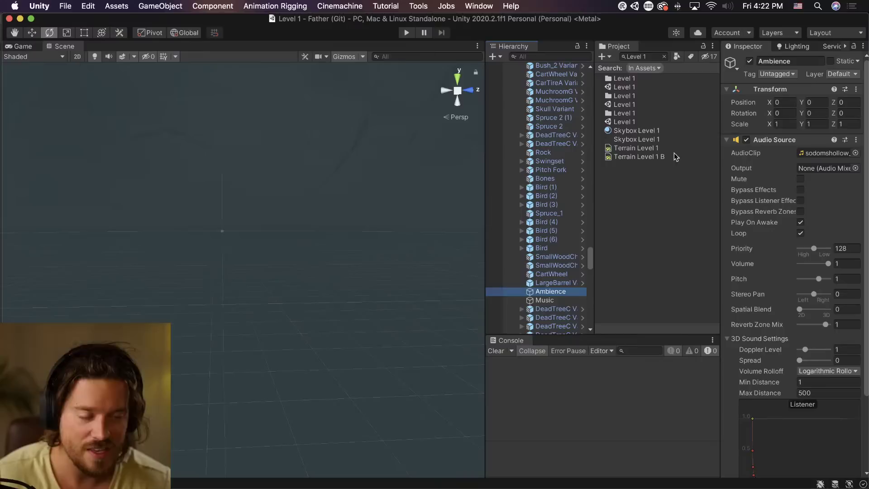
Clear the project search, frame the Ambience object in the scene, and toggle the scene view's effects and lighting to inspect the surroundings.
click(664, 56)
scroll(677, 201, up, 10)
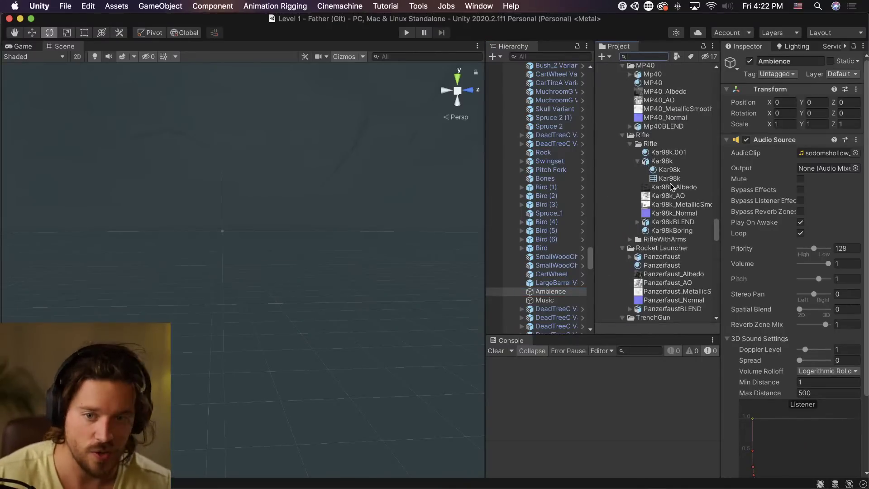
key(f)
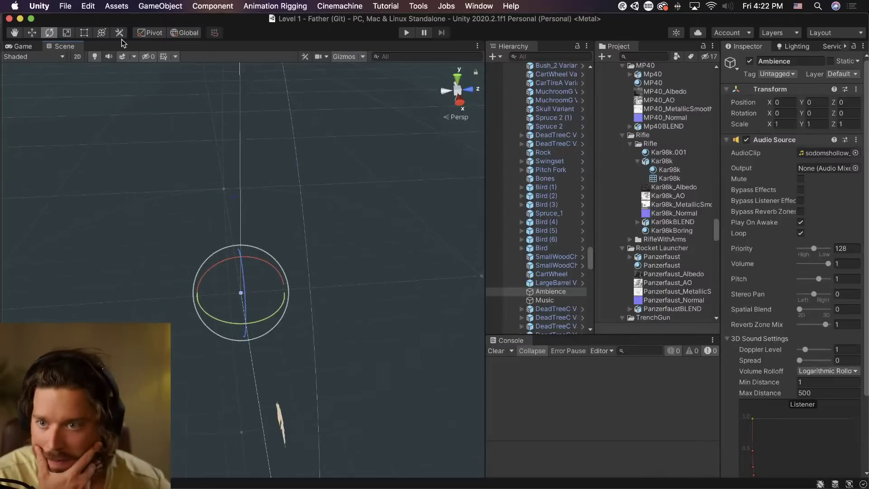
click(122, 56)
click(95, 56)
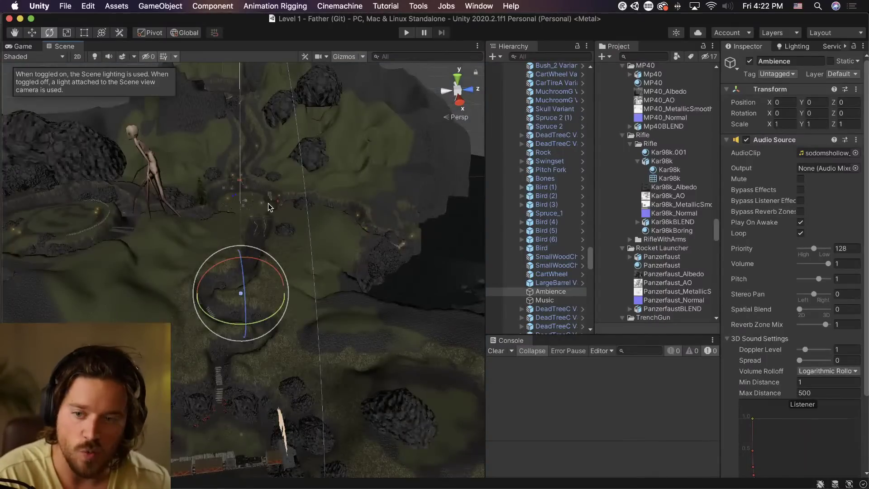
scroll(233, 322, up, 5)
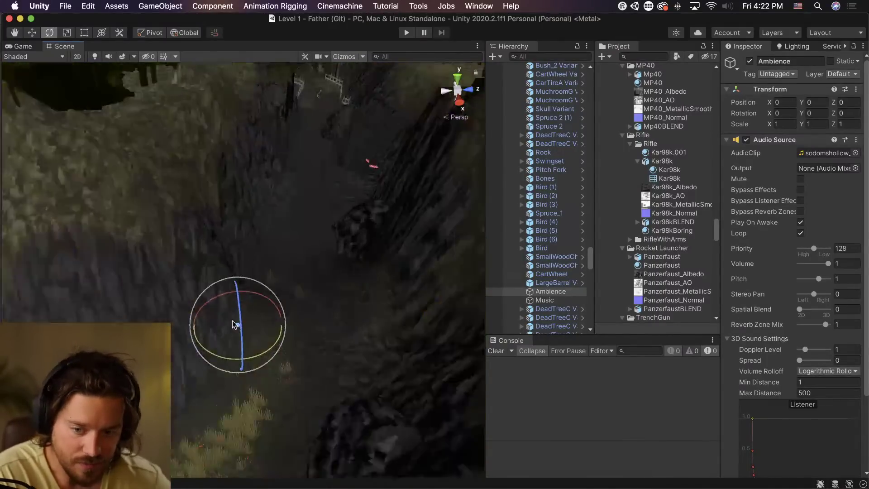
scroll(233, 324, up, 4)
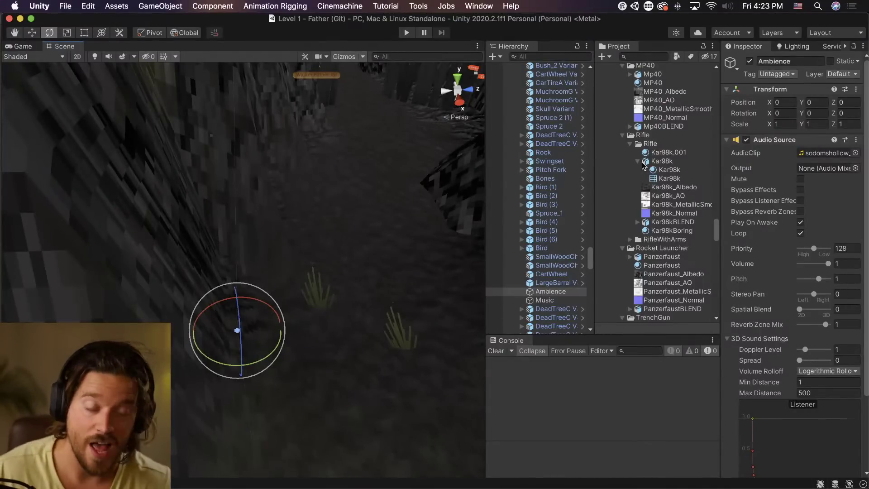
Collapse the Furniture, Assets Dump and Scenes folders in the project assets.
scroll(640, 172, up, 15)
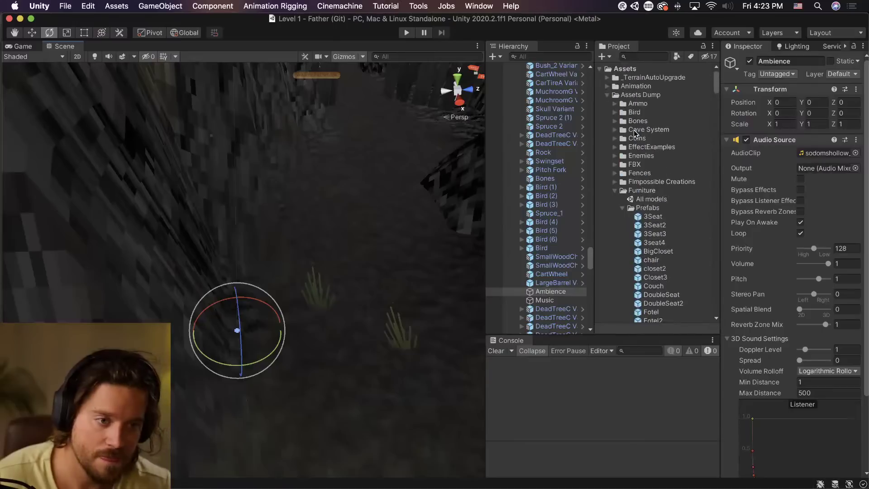
click(615, 190)
click(607, 95)
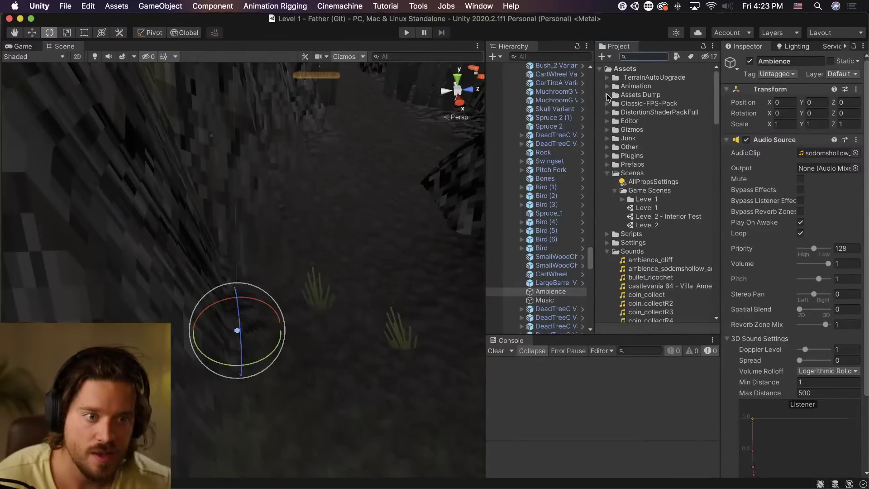
click(607, 174)
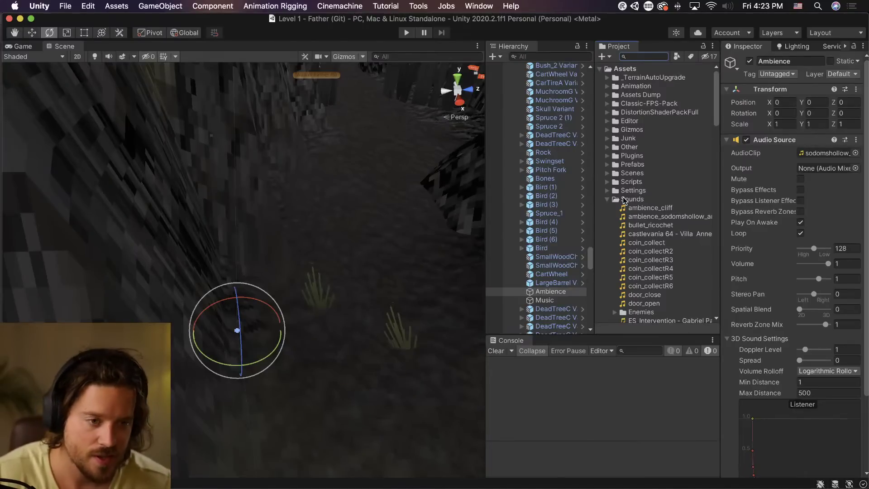
Expand the Prefabs folder and save the Ambience and Music objects as prefabs in its Father folder.
click(608, 164)
drag(551, 291, 636, 182)
drag(544, 300, 638, 182)
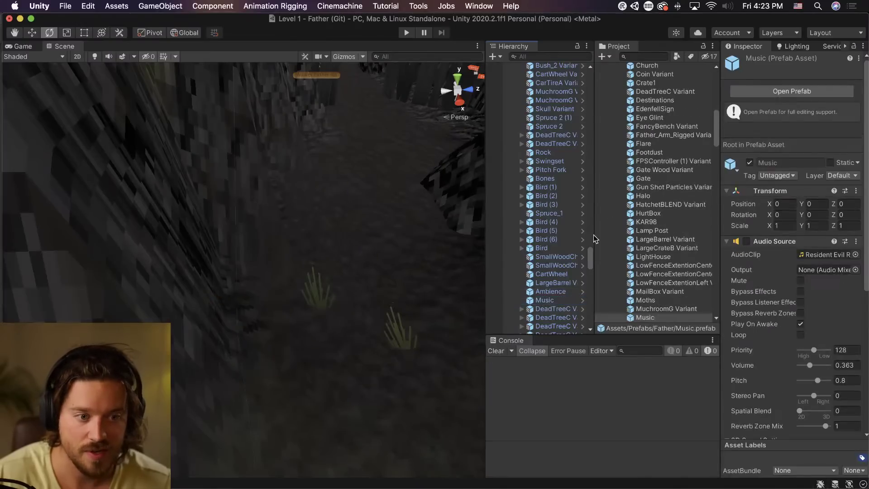
Delete the Music object from the Level 1 hierarchy, keeping the Ambience object.
click(549, 292)
shift+click(550, 300)
click(637, 55)
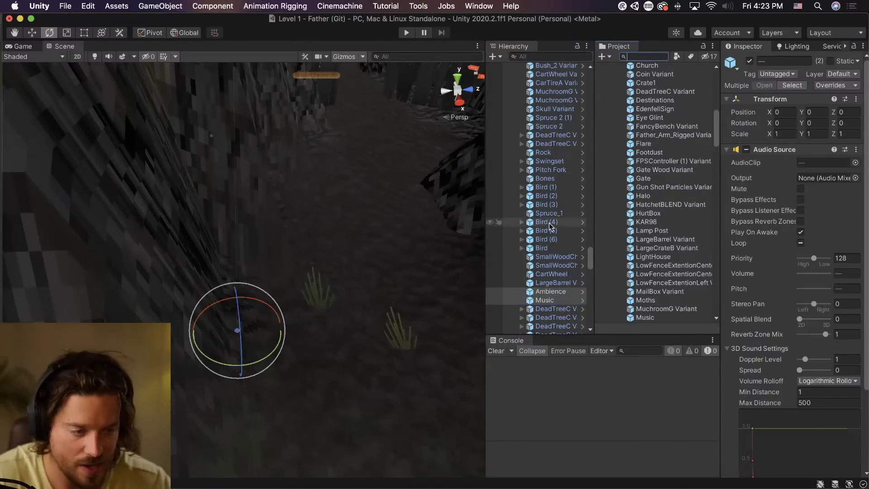
click(548, 309)
right_click(557, 301)
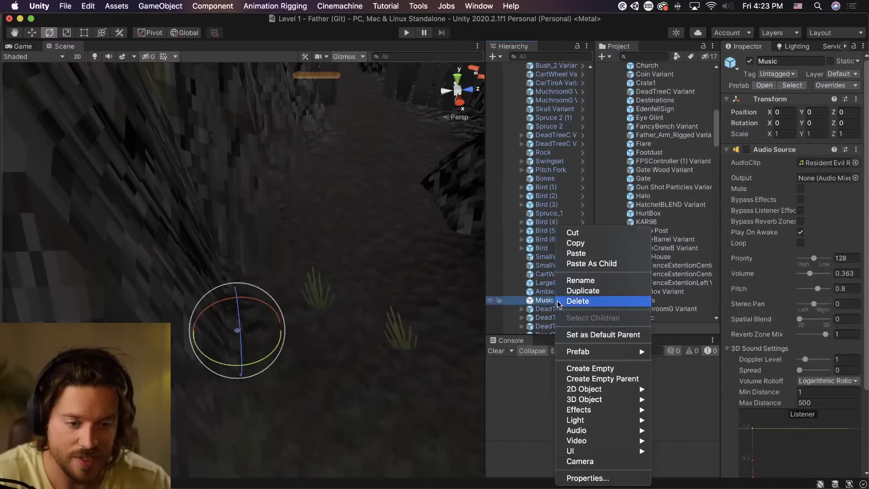
click(619, 302)
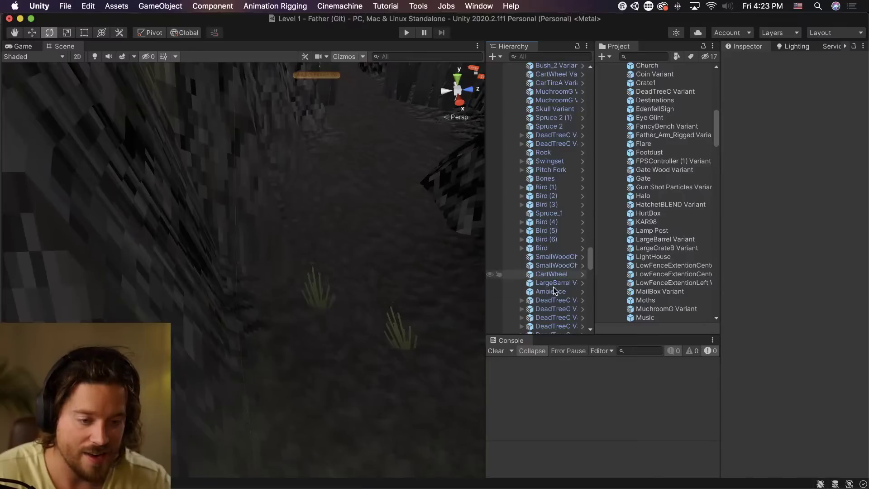
Select the Ambience object in the hierarchy and locate its source prefab in the project assets.
click(556, 290)
click(815, 99)
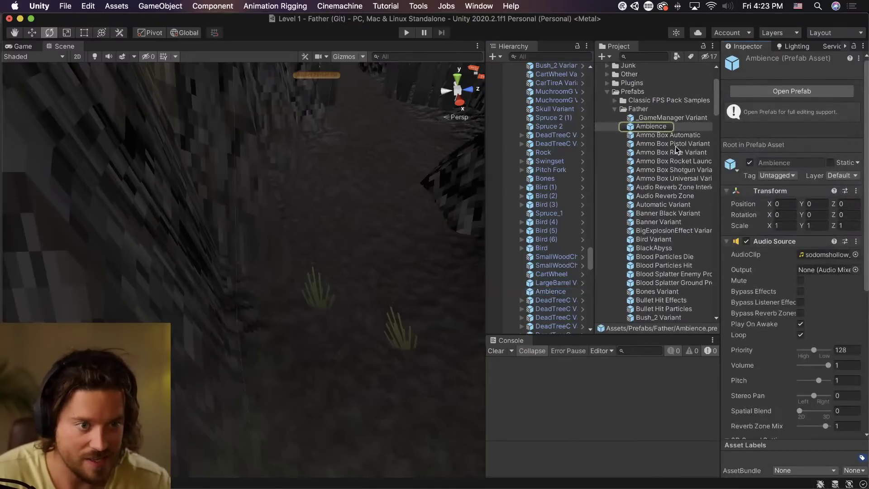
Delete the Music prefab from the Father folder in the project assets.
scroll(645, 269, down, 6)
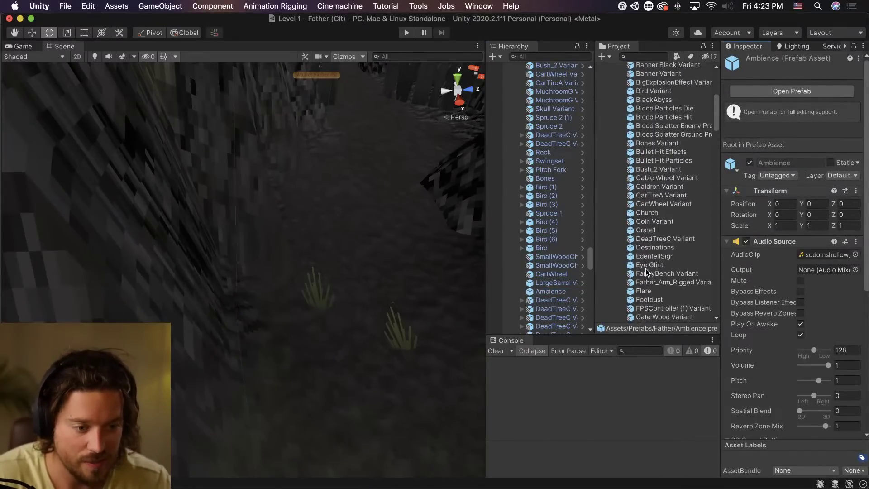
scroll(646, 268, down, 6)
scroll(648, 270, down, 1)
right_click(656, 302)
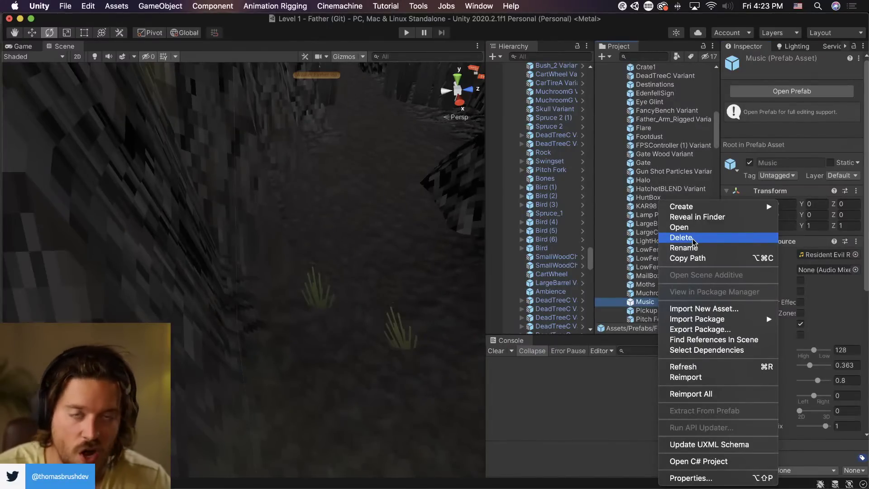
click(692, 238)
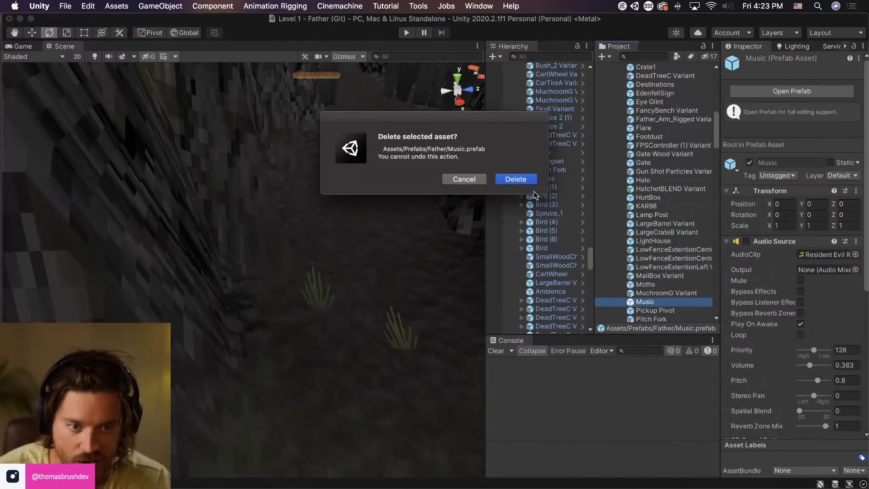
click(515, 180)
Locate the source prefab of the Level 1 Ambience object in the project assets and open its name for editing.
click(549, 292)
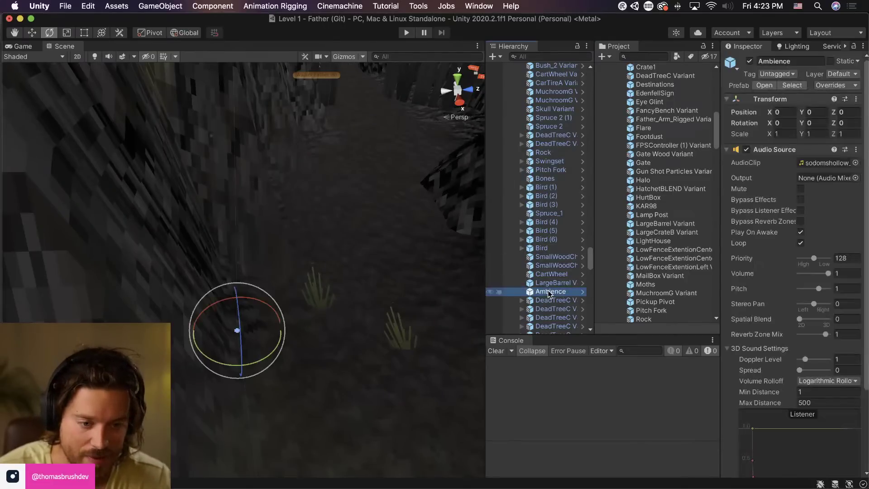
click(792, 85)
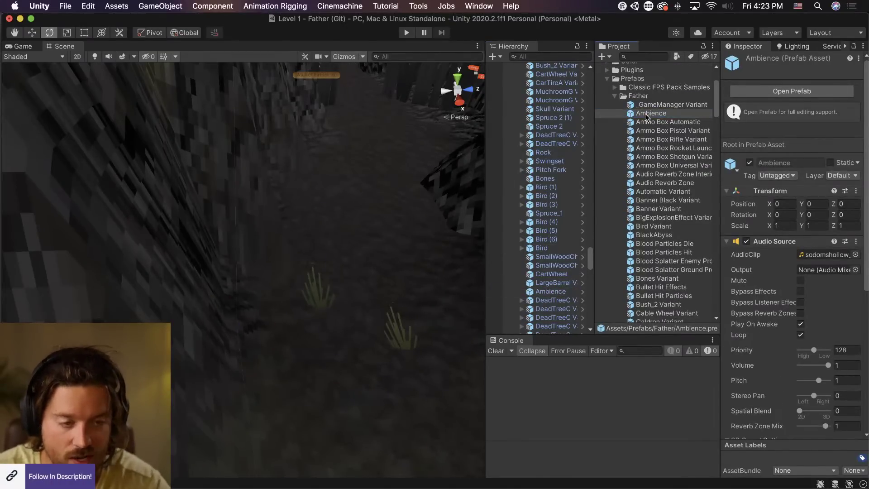
right_click(645, 114)
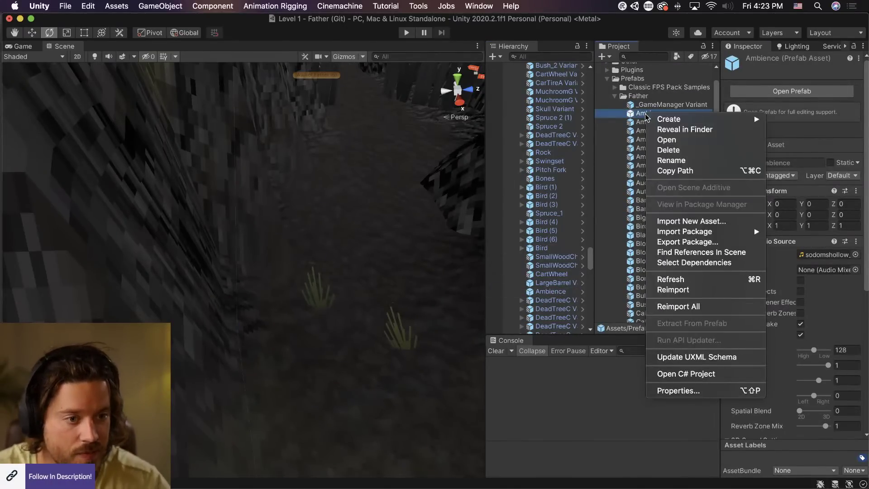
click(679, 160)
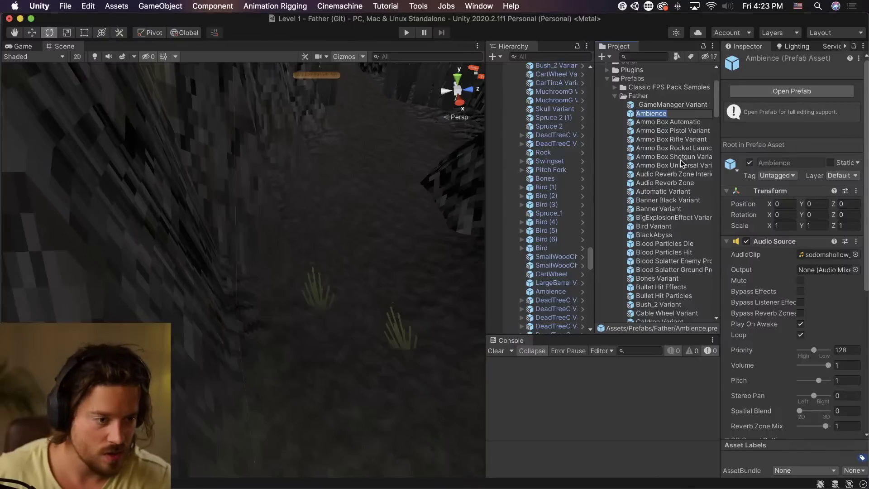
scroll(838, 328, down, 3)
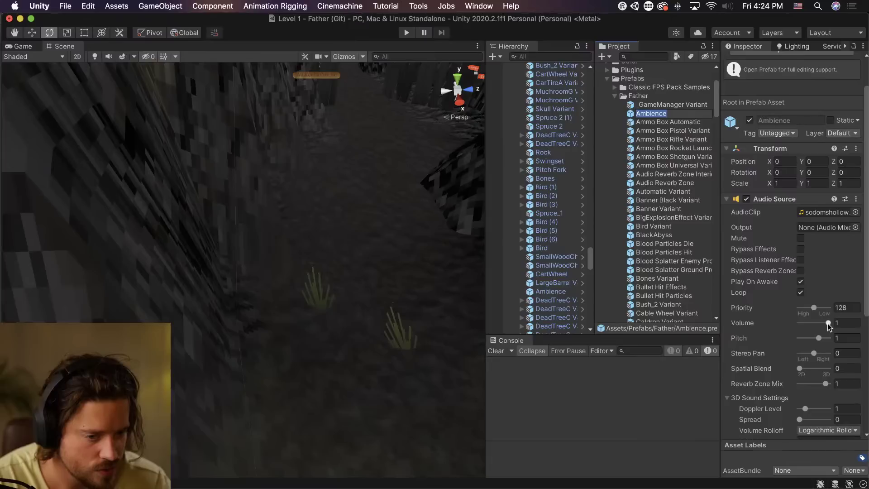
key(super+Tab)
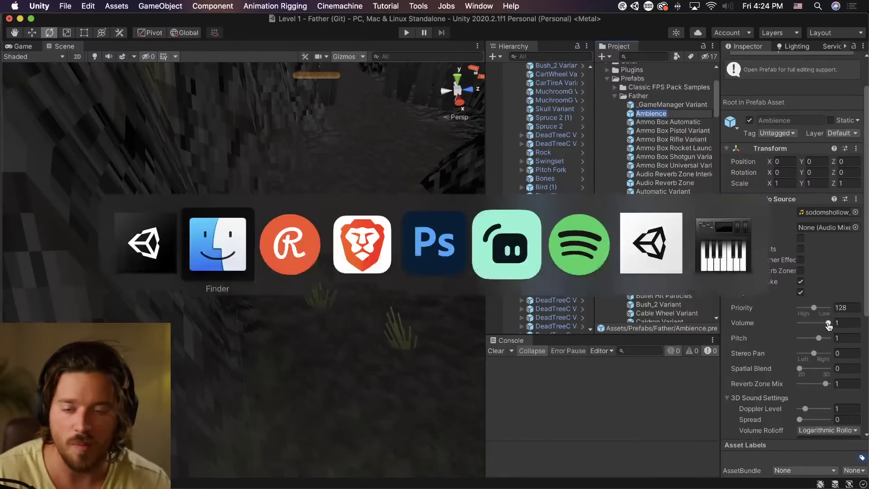
key(super+Tab)
key(super+Tab)
key(super+Tab)
key(super+Tab)
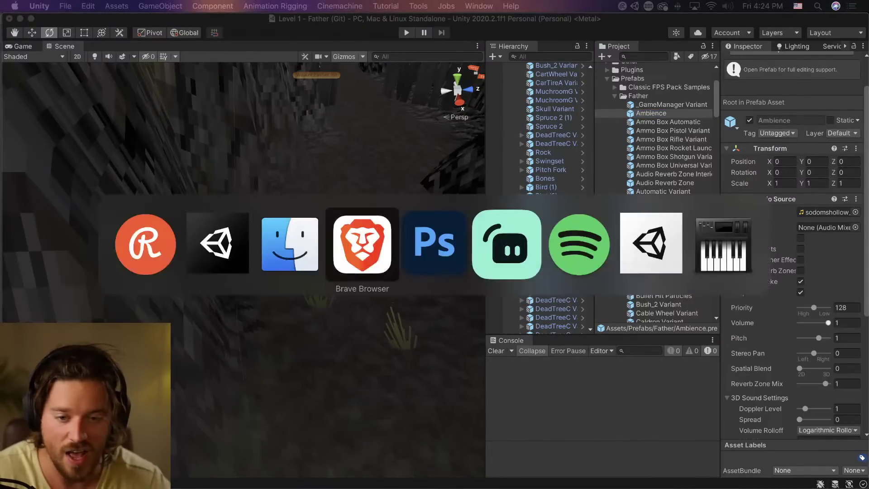
key(super+Tab)
key(super+Escape)
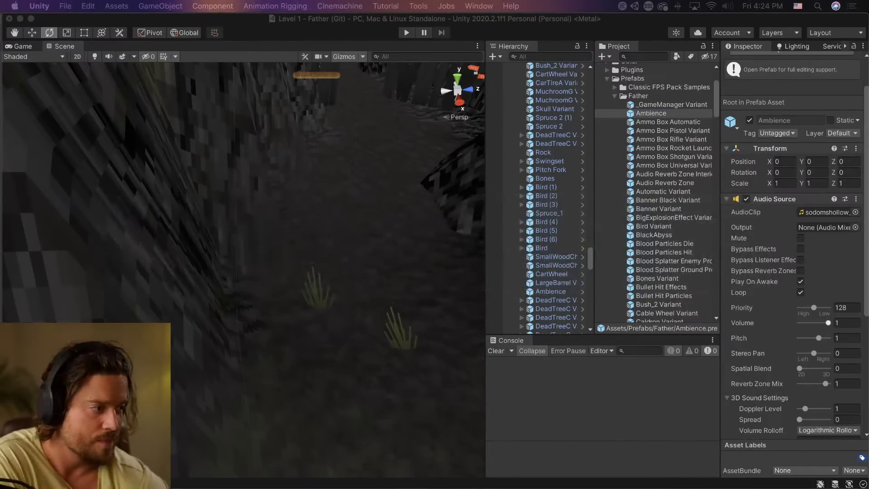